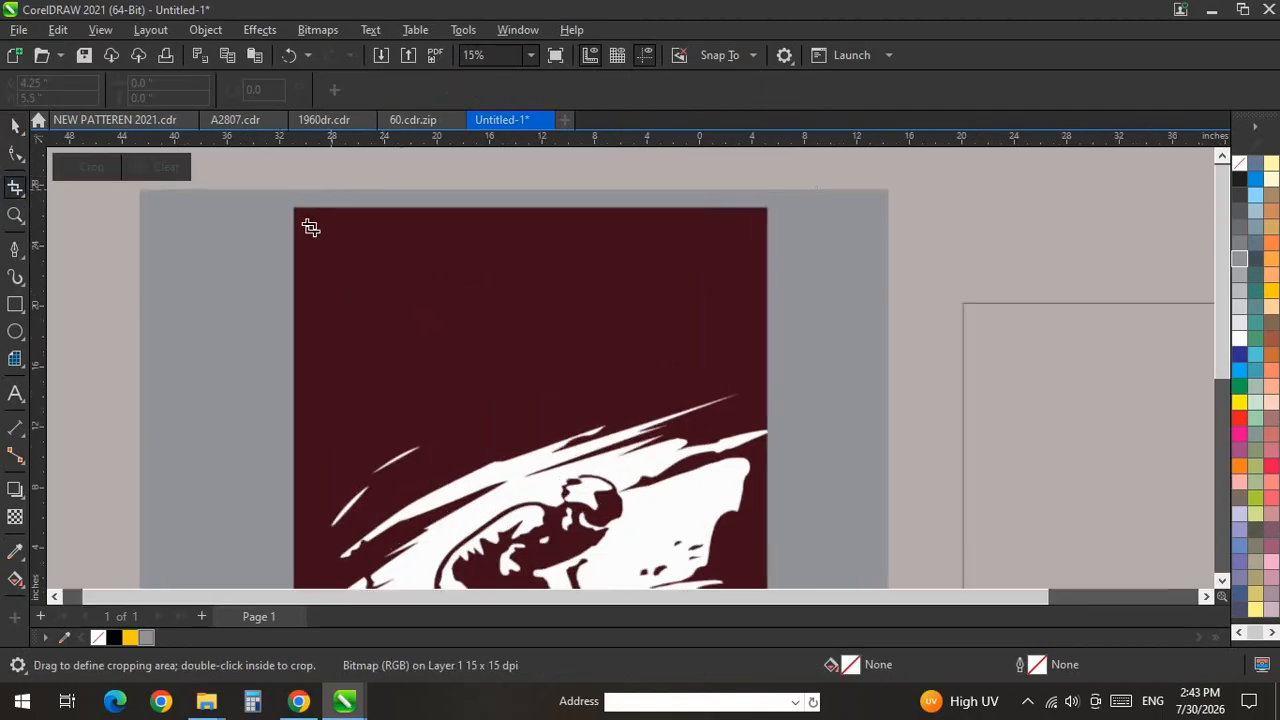
Crop the bitmap to the maroon cyclist artwork, removing the grey surround on all sides.
drag(251, 218, 1086, 503)
scroll(803, 243, down, 5)
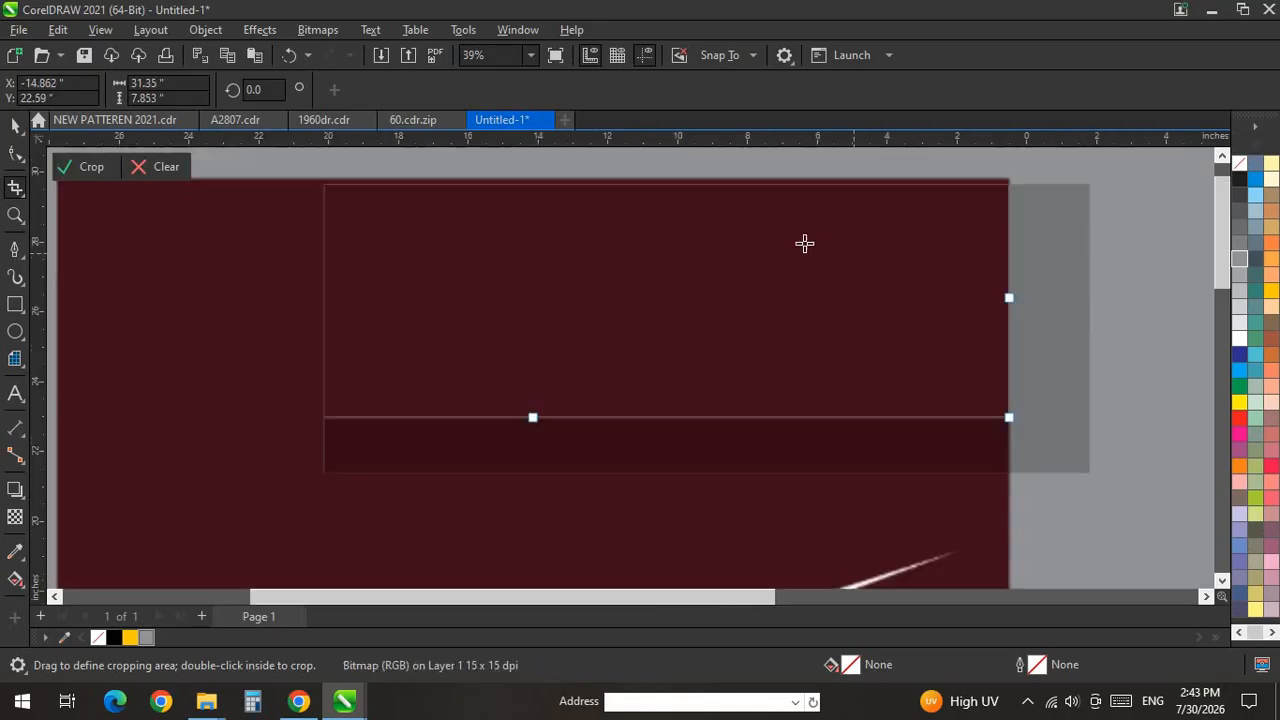
drag(721, 305, 723, 541)
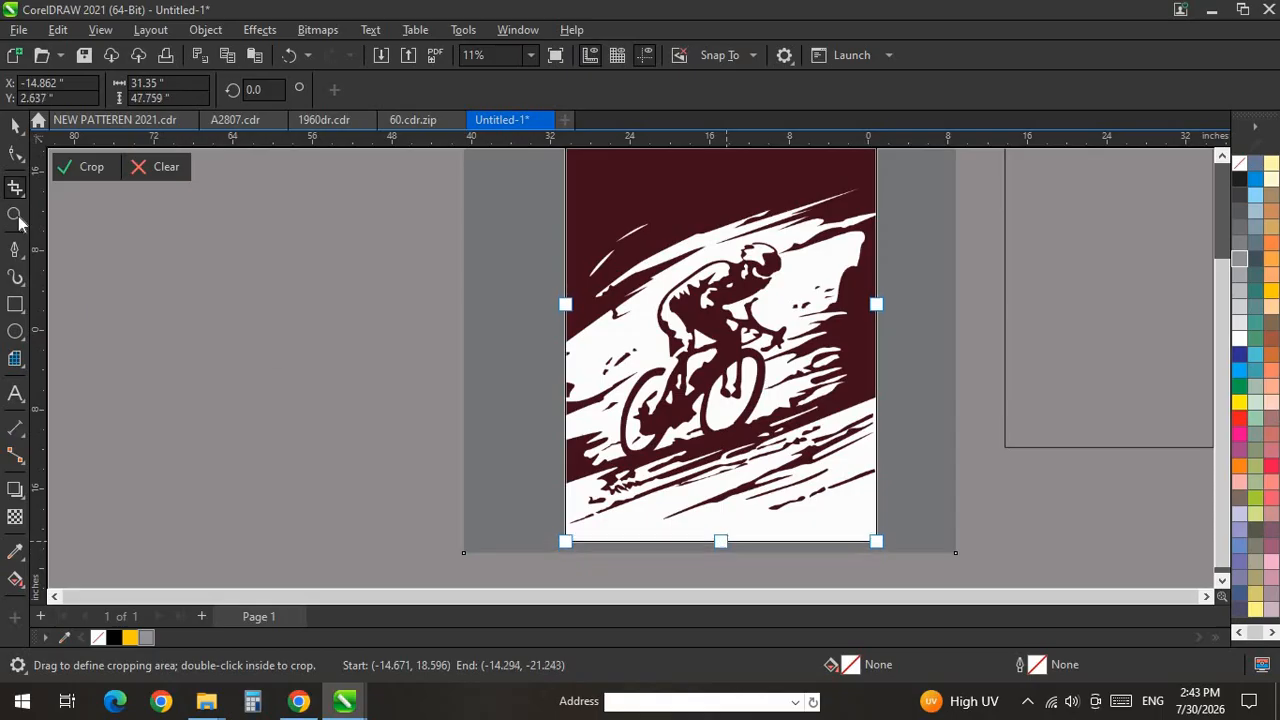
click(83, 170)
Resize the cropped cyclist bitmap to 21 inches wide and 32 inches high.
scroll(447, 372, down, 1)
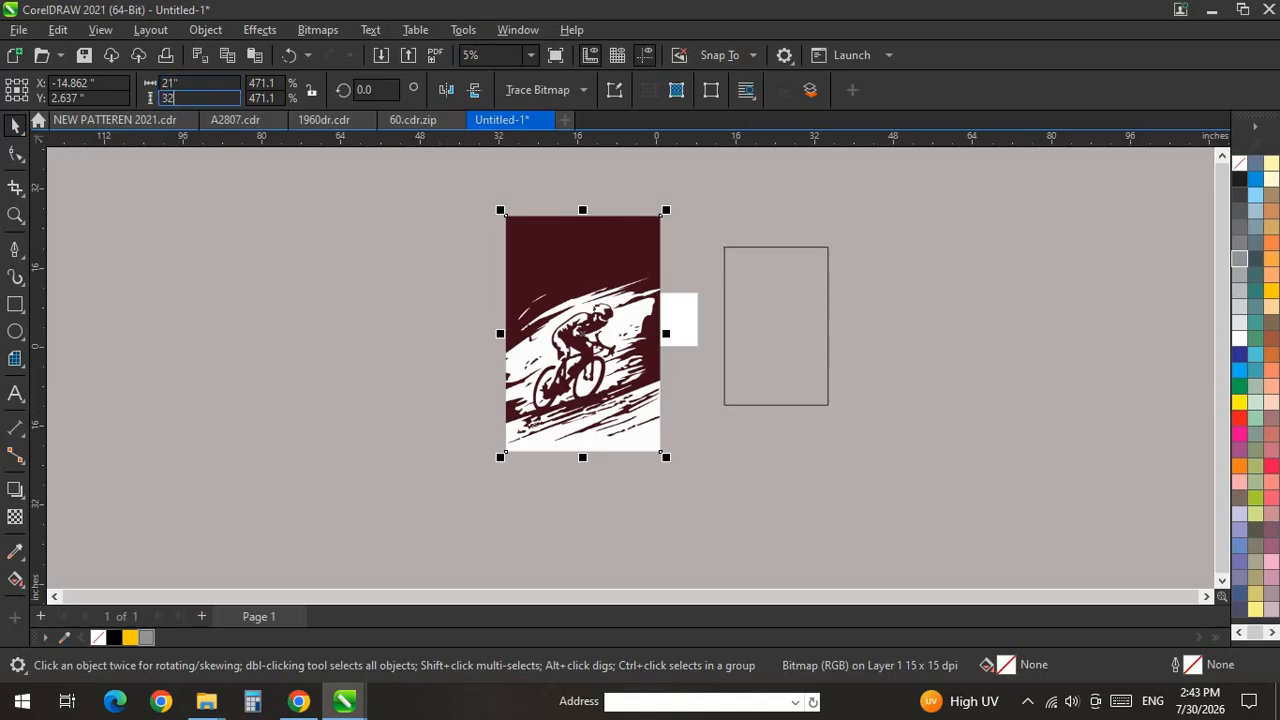
key(Return)
scroll(671, 334, up, 1)
scroll(191, 263, up, 1)
scroll(337, 287, down, 1)
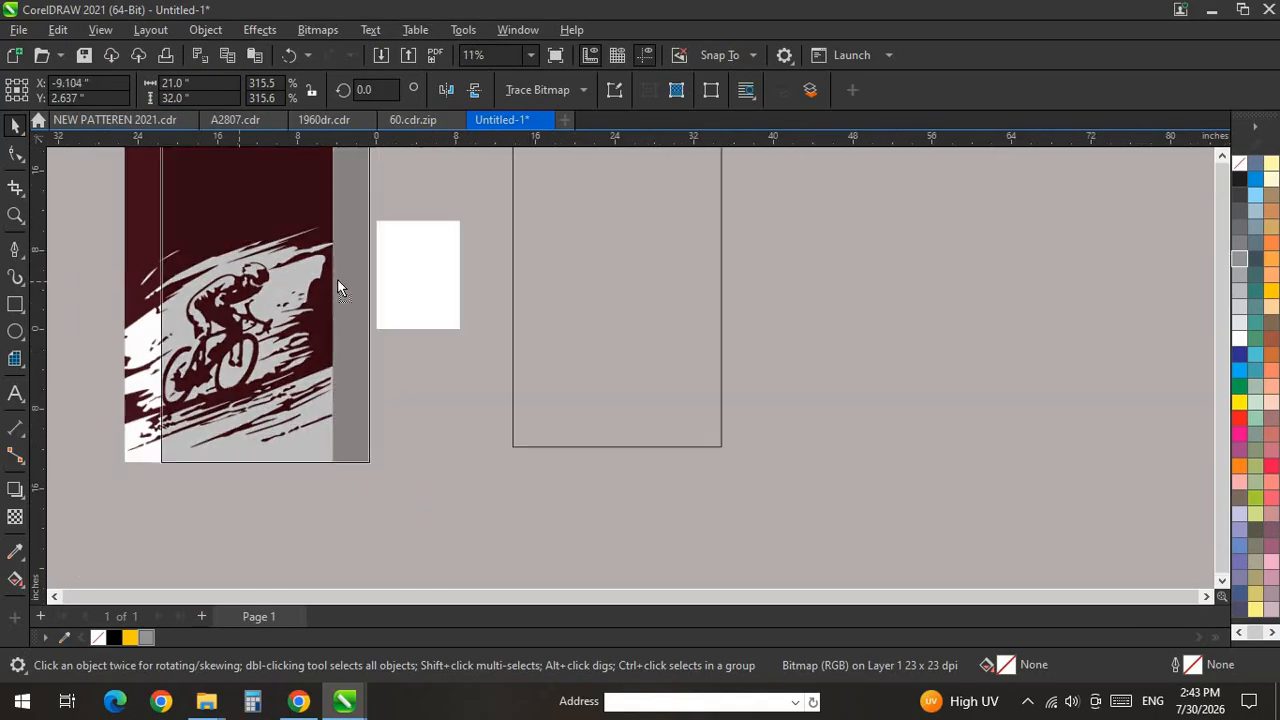
Place the cyclist bitmap beside the empty rectangle with their vertical centres aligned, and fill the rectangle with white.
drag(337, 287, 512, 313)
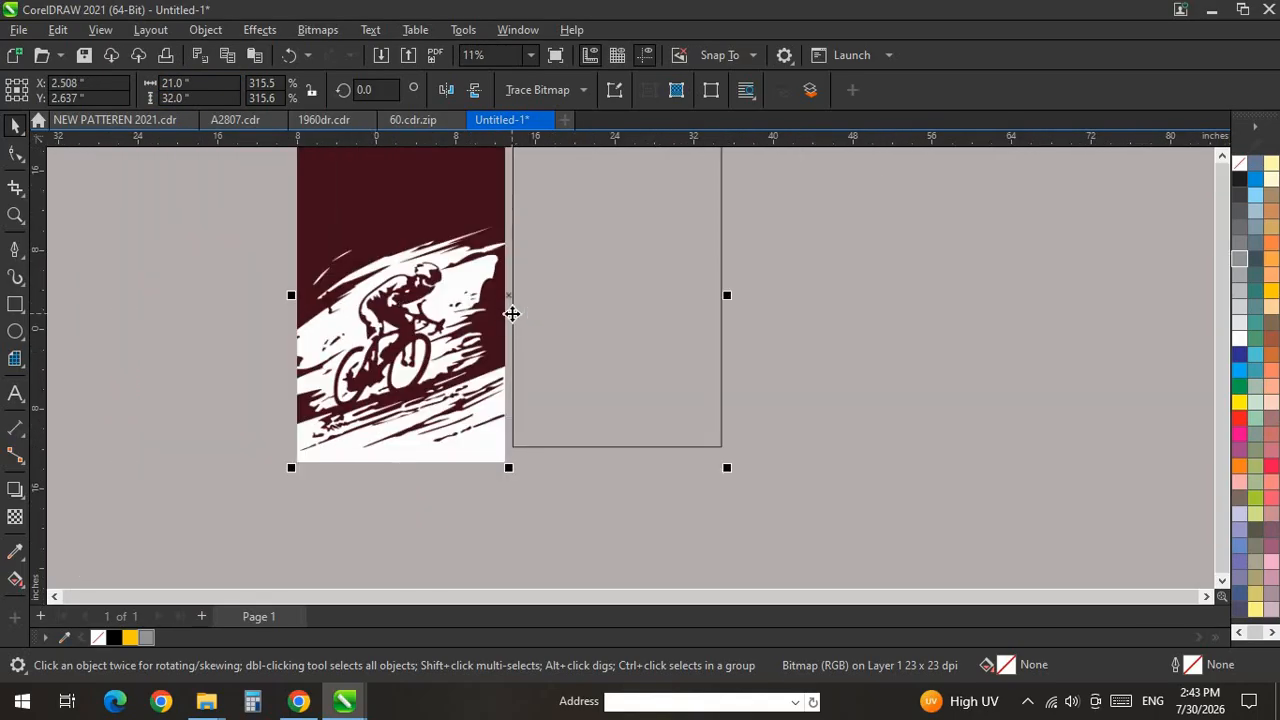
key(e)
scroll(571, 377, down, 1)
click(500, 325)
scroll(565, 300, up, 2)
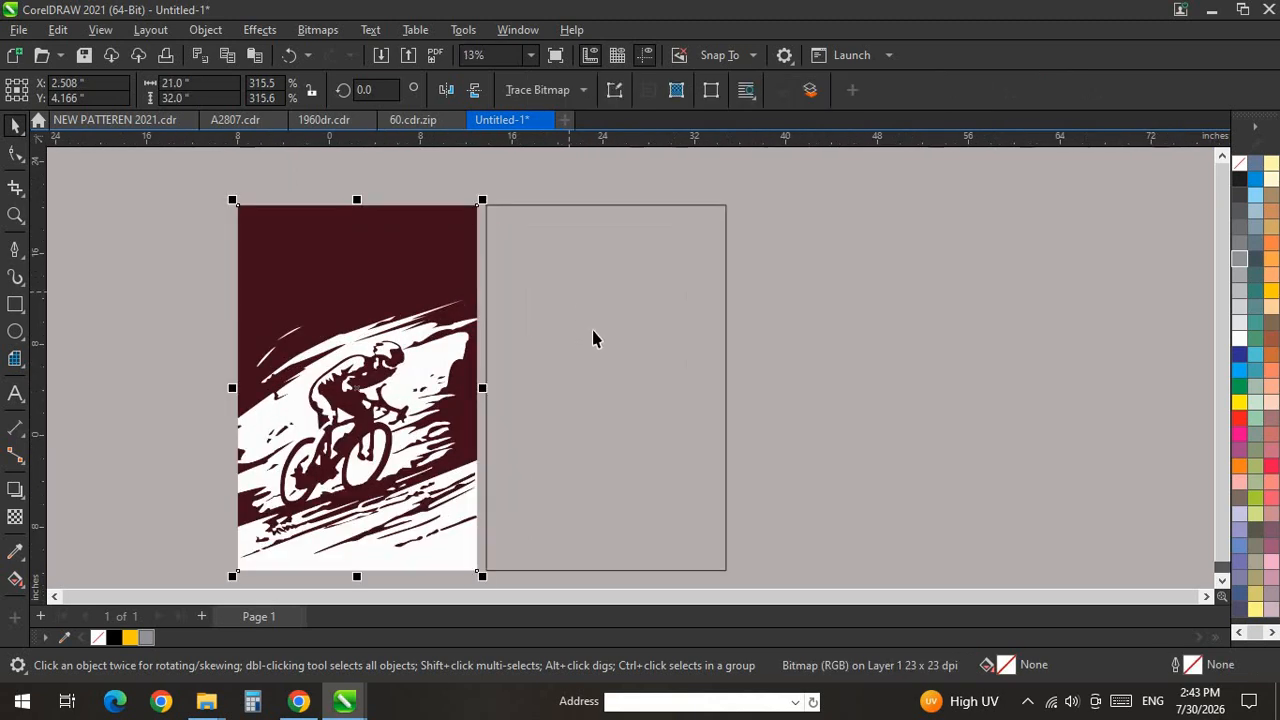
click(671, 340)
click(1240, 340)
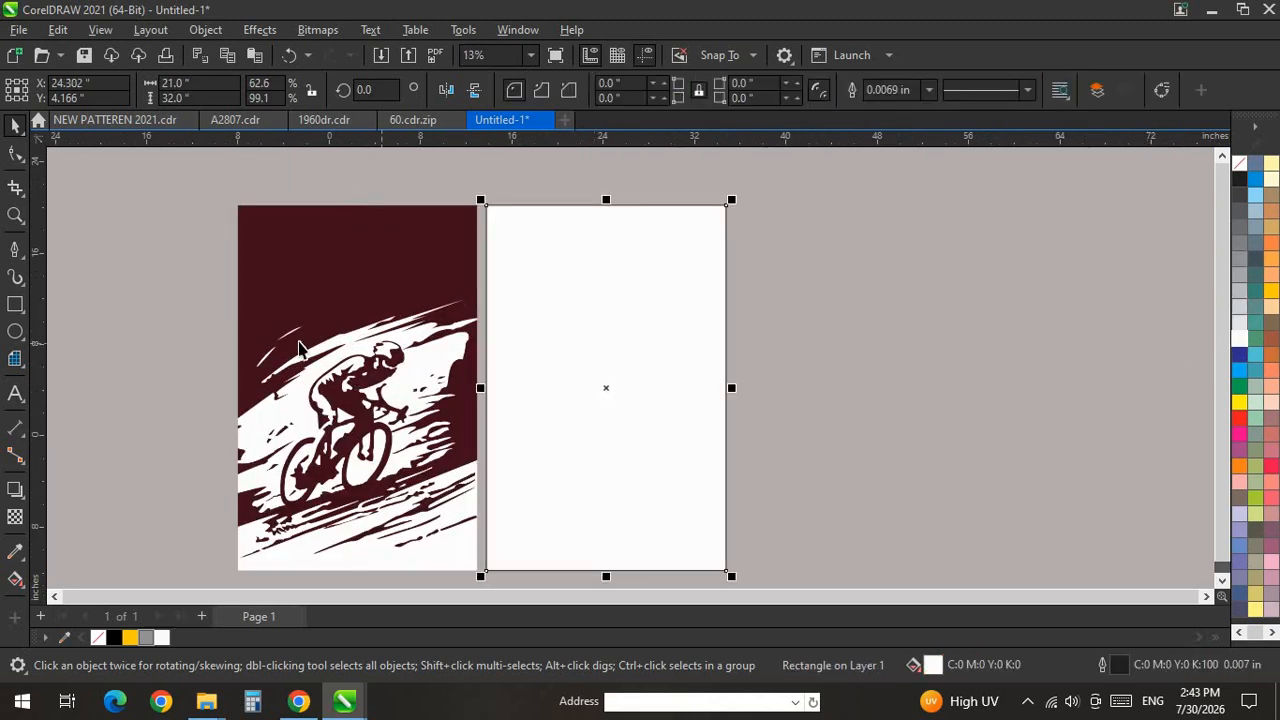
Trace the small upper white streak above the cyclist with the Pen tool as a closed outline, about 2.2 × 1.2 inches.
scroll(298, 347, up, 2)
scroll(251, 266, up, 5)
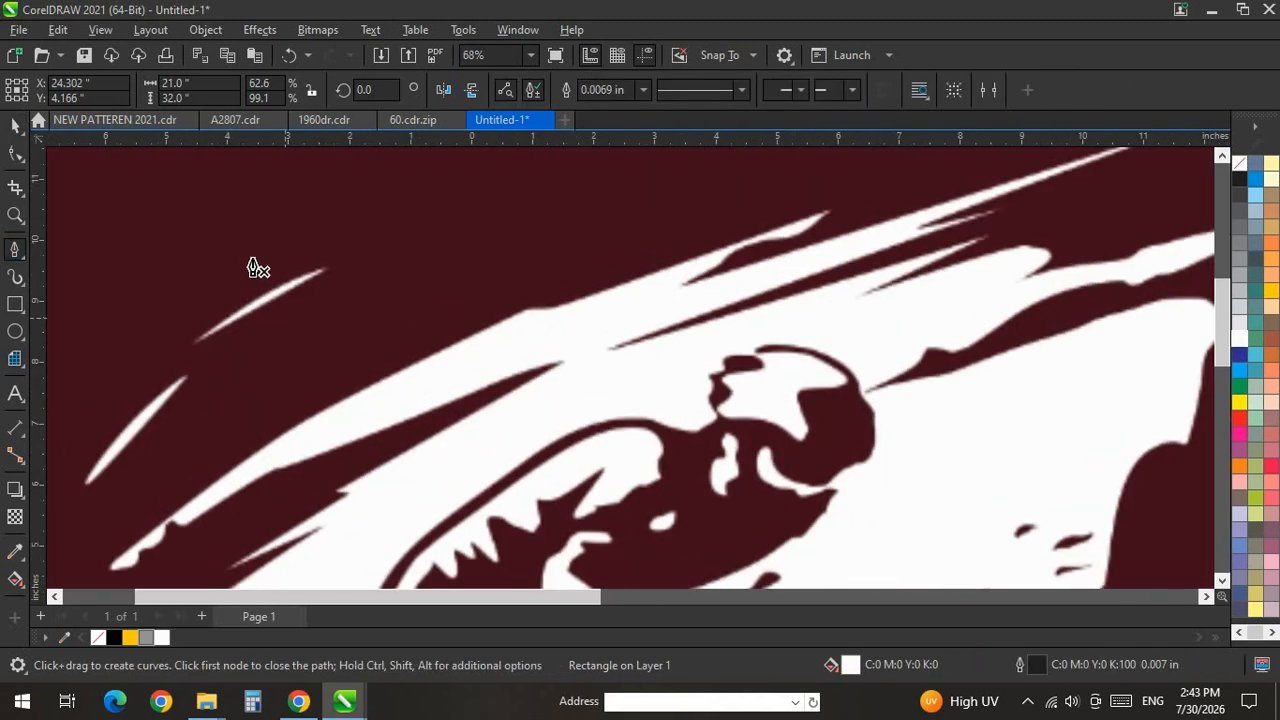
click(369, 301)
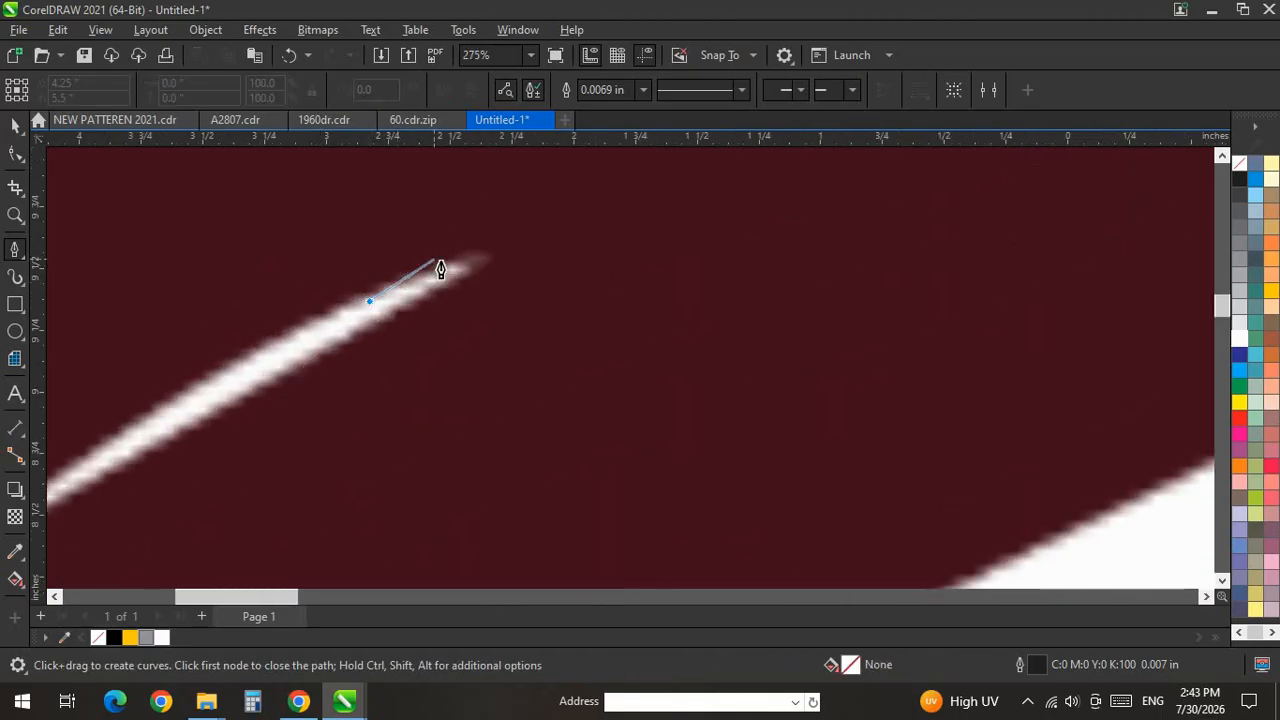
mouse_move(445, 263)
mouse_down()
mouse_move(490, 256)
mouse_move(363, 334)
mouse_up()
scroll(743, 207, down, 2)
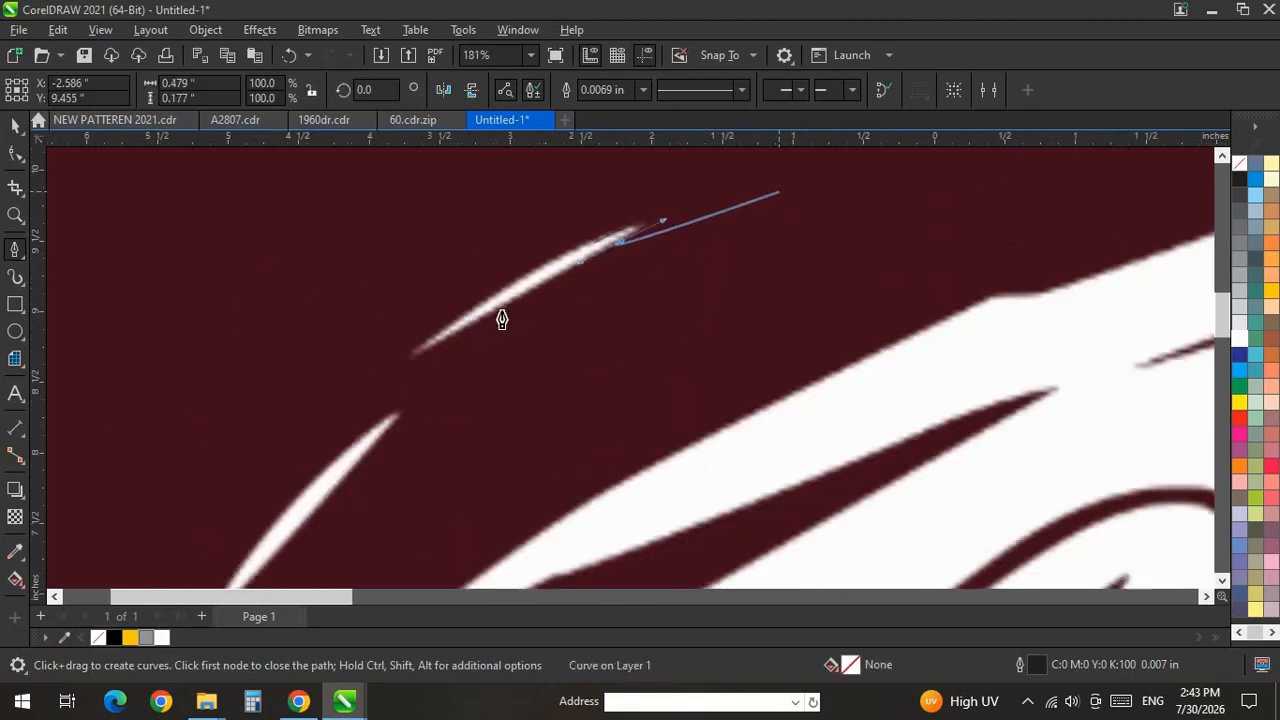
scroll(503, 311, up, 2)
scroll(500, 311, up, 1)
drag(368, 381, 238, 440)
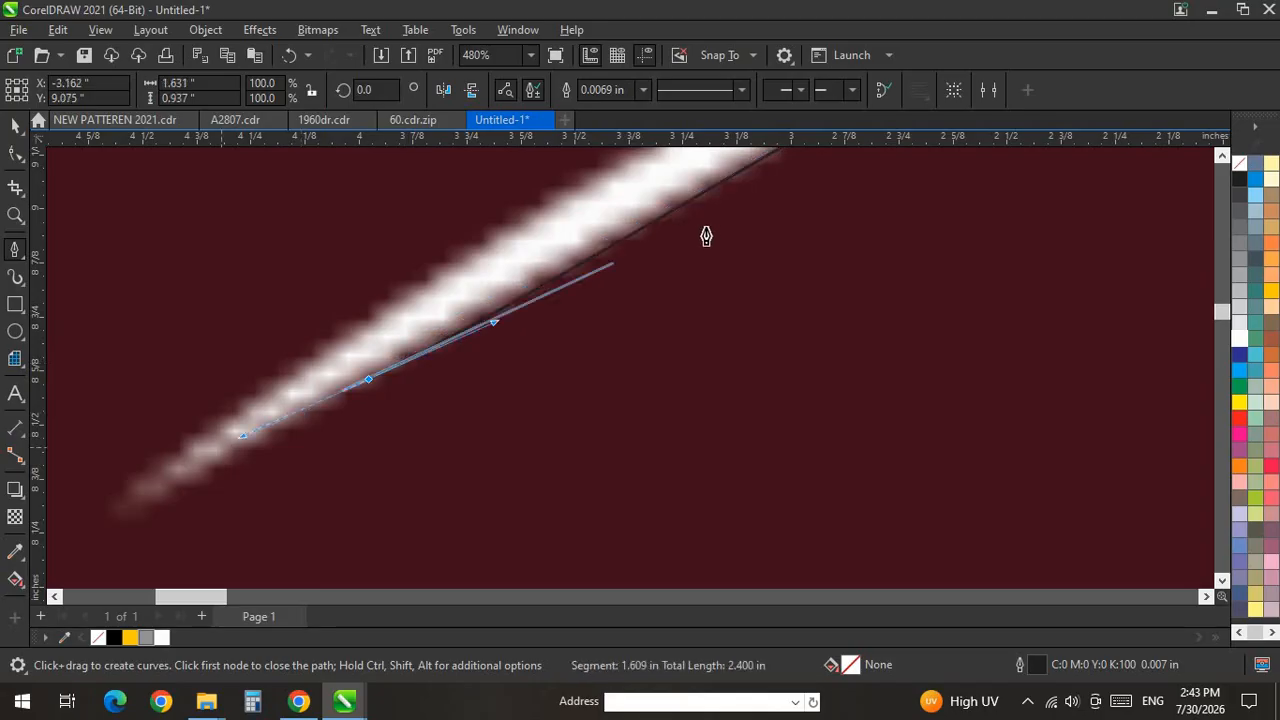
scroll(704, 232, down, 3)
scroll(506, 315, up, 2)
drag(371, 410, 353, 414)
drag(563, 268, 627, 224)
scroll(514, 408, down, 2)
scroll(510, 392, up, 2)
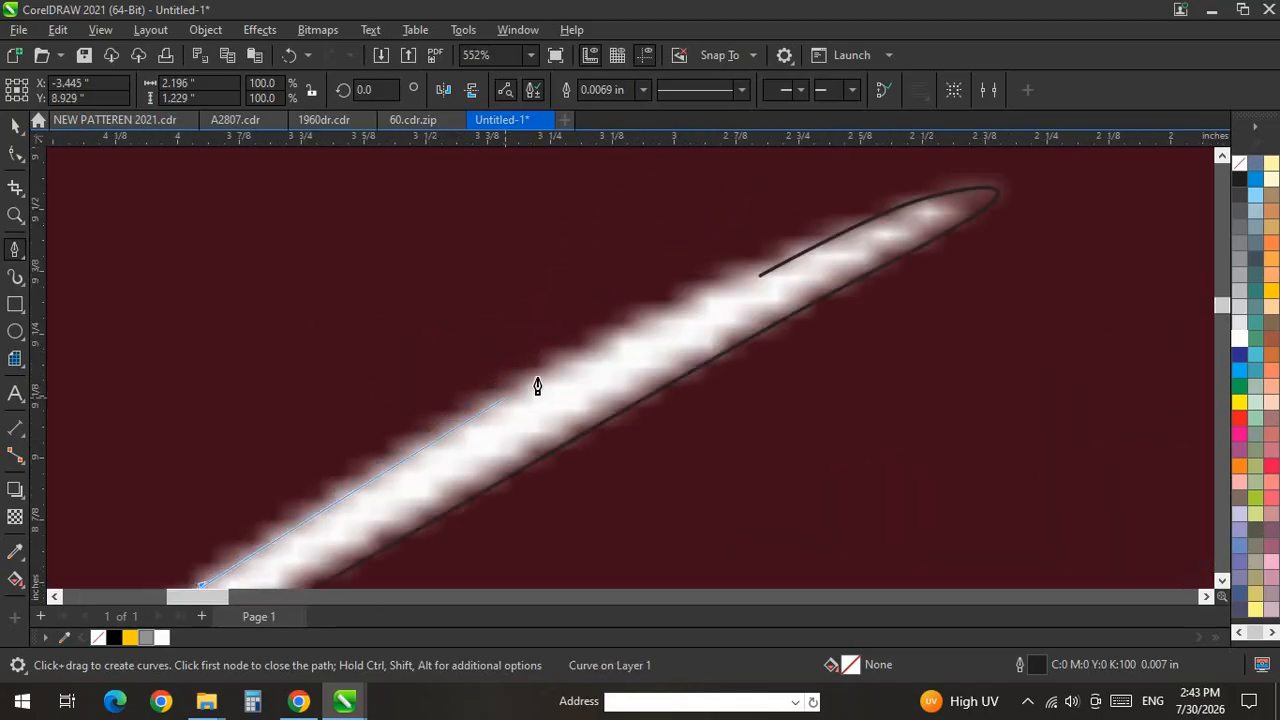
click(640, 323)
click(760, 275)
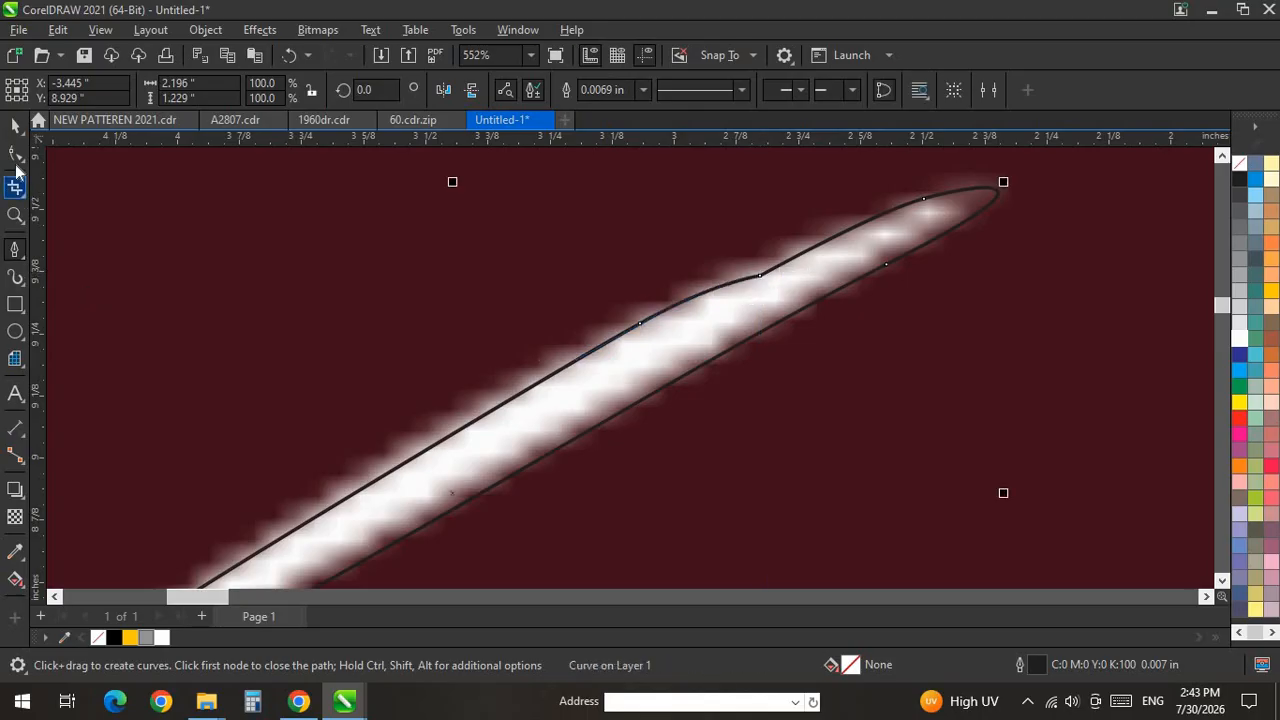
Remove the extra node on the upper edge of the traced streak to smooth its curve.
click(15, 153)
scroll(705, 252, down, 1)
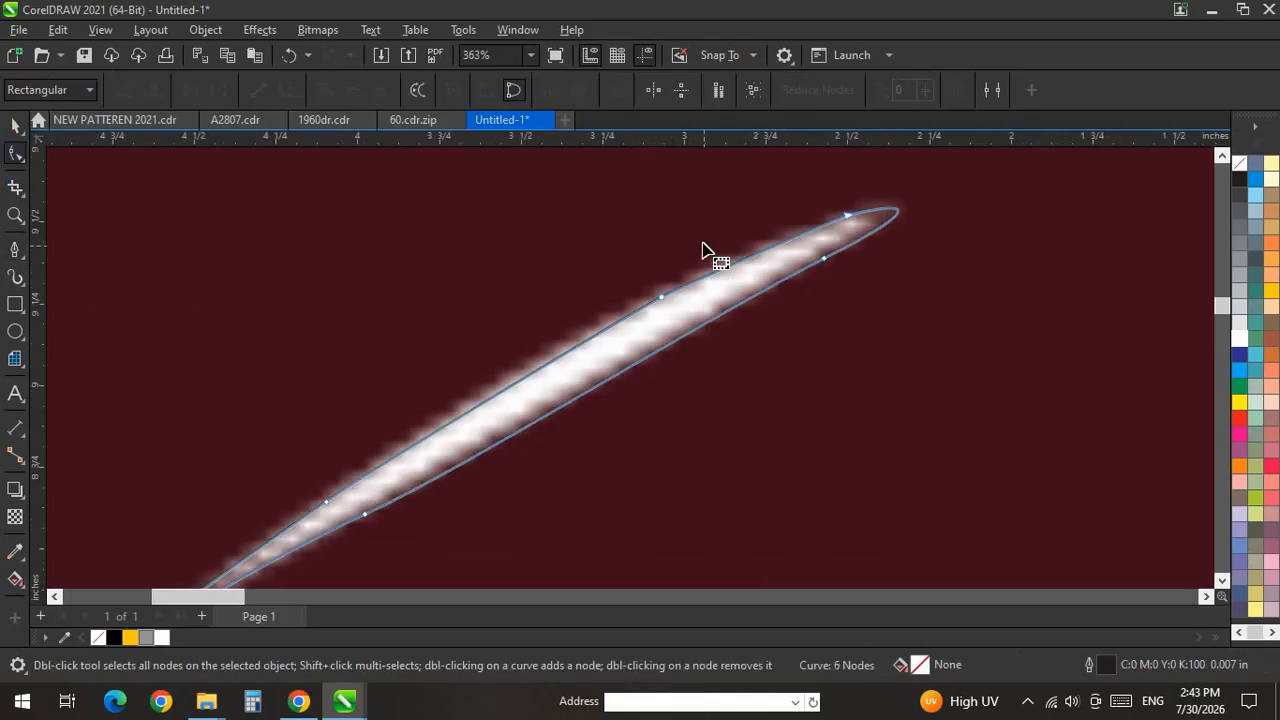
scroll(705, 252, down, 3)
Trace the second small white streak below the first with the Pen tool as a closed outline, about 1.7 × 1.8 inches.
click(15, 250)
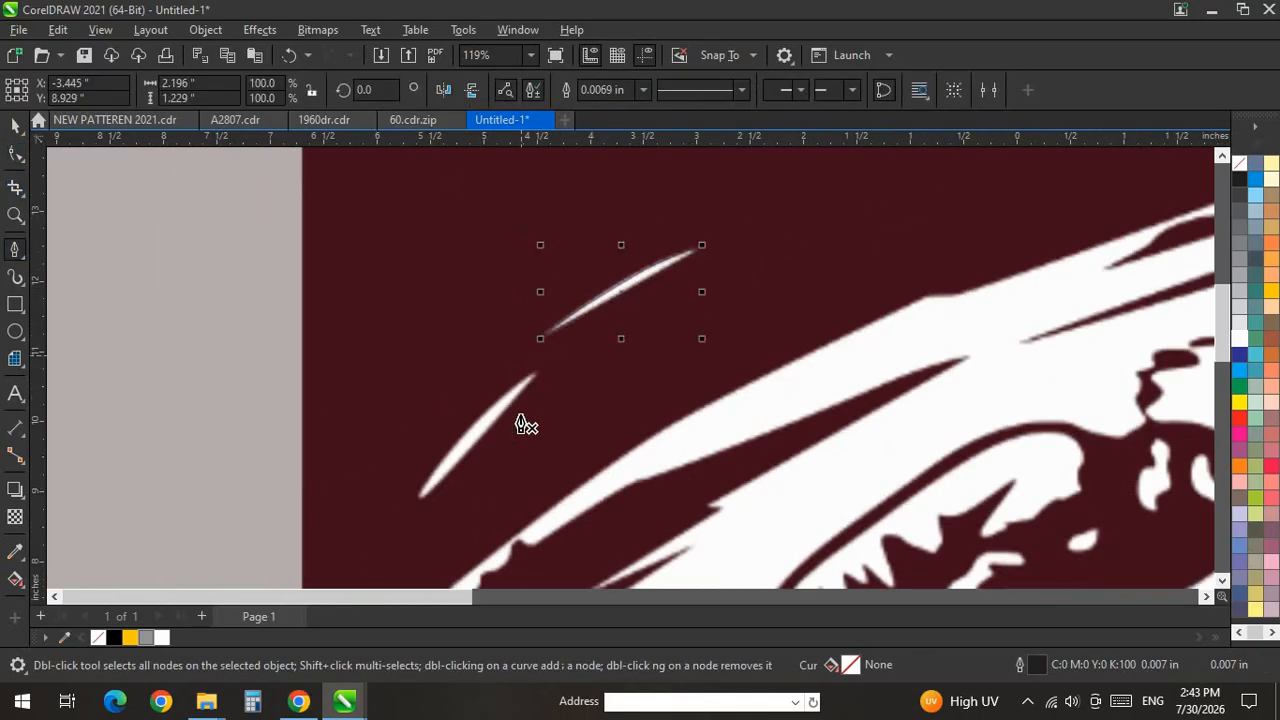
scroll(525, 362, up, 4)
drag(573, 390, 478, 514)
scroll(810, 240, down, 3)
scroll(608, 461, up, 3)
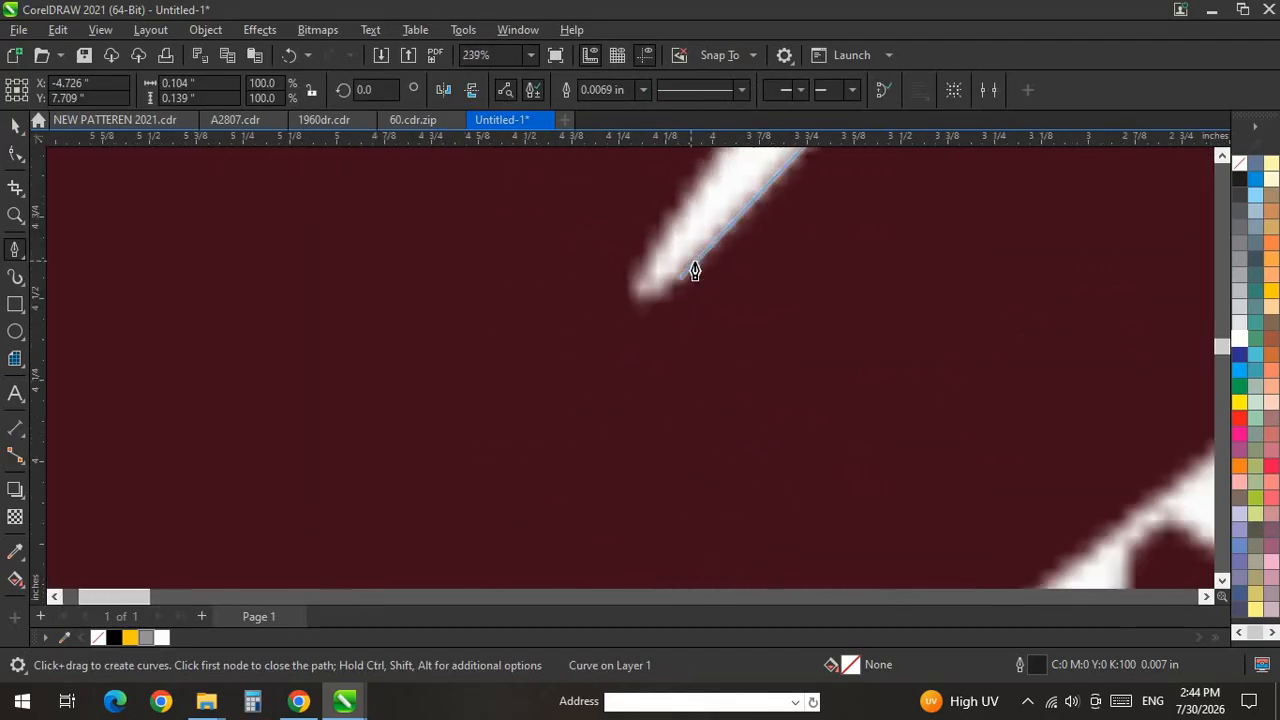
drag(645, 257, 597, 349)
scroll(573, 552, down, 2)
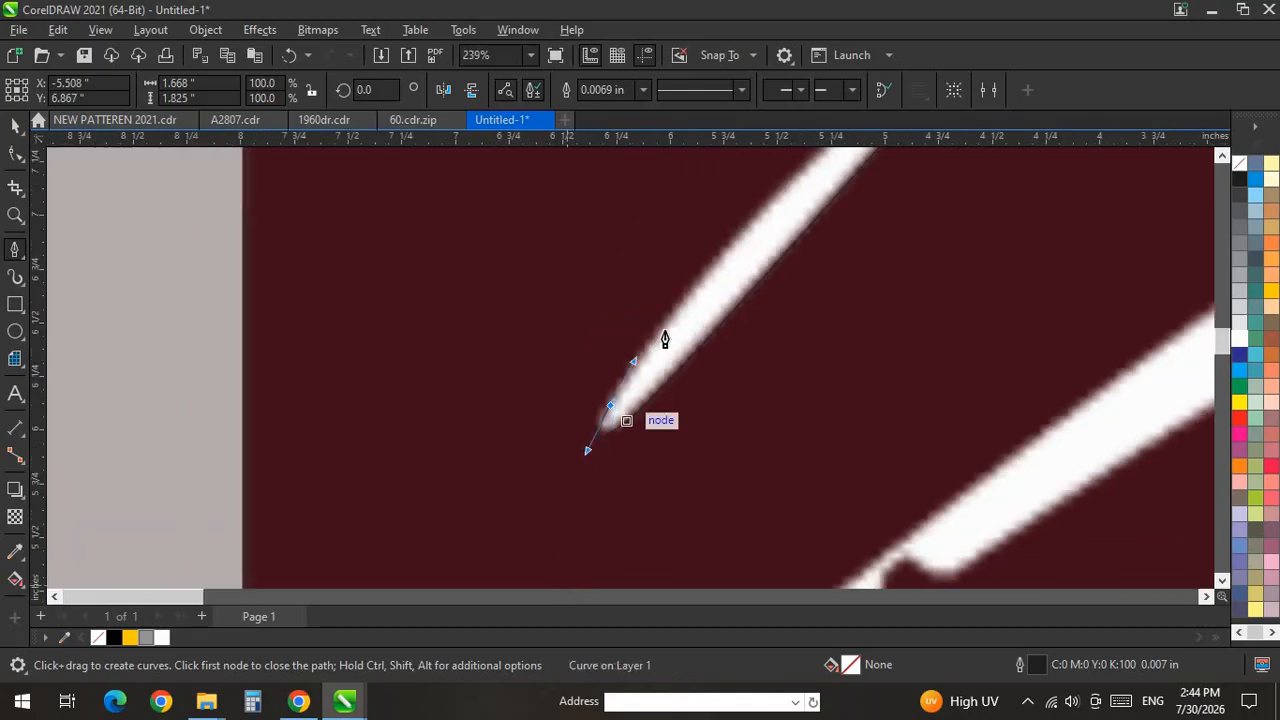
scroll(666, 335, up, 2)
scroll(575, 528, down, 4)
scroll(654, 380, up, 2)
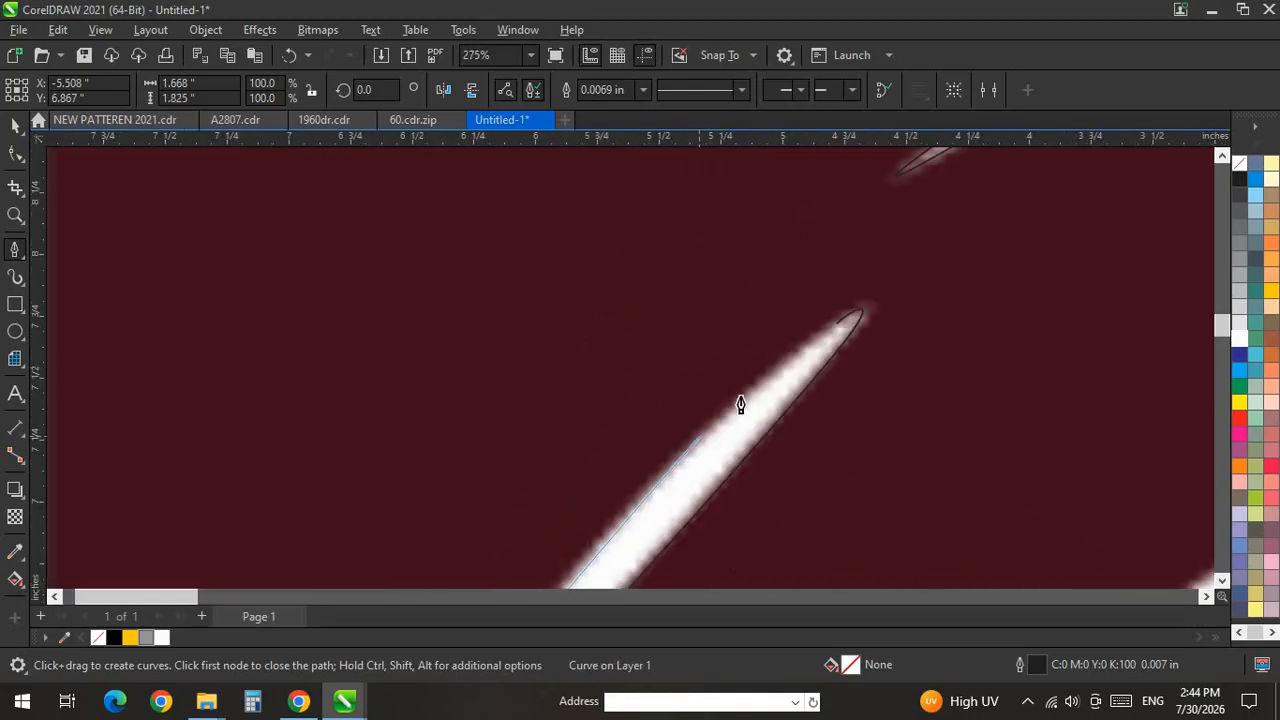
double_click(845, 316)
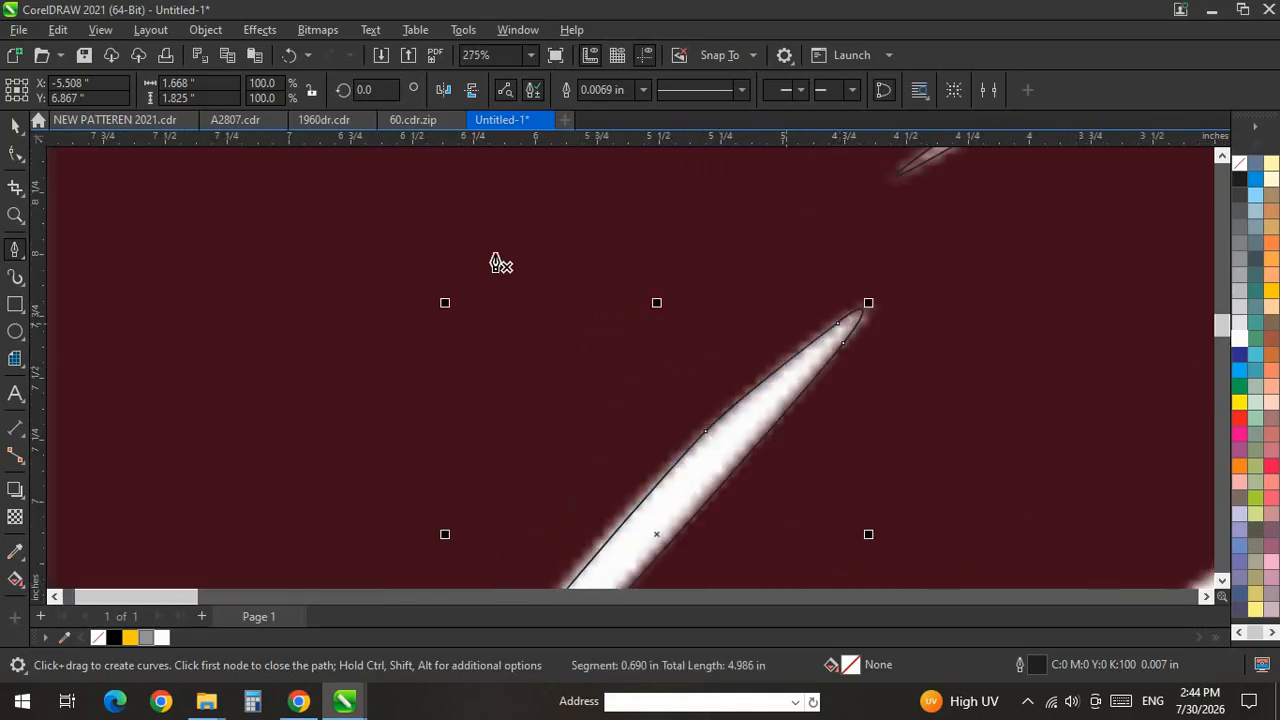
Start tracing the large white brush sweep with the Pen tool, around its upper tip and along the wavy edge to the dark notch's point.
scroll(406, 266, down, 6)
scroll(607, 433, down, 3)
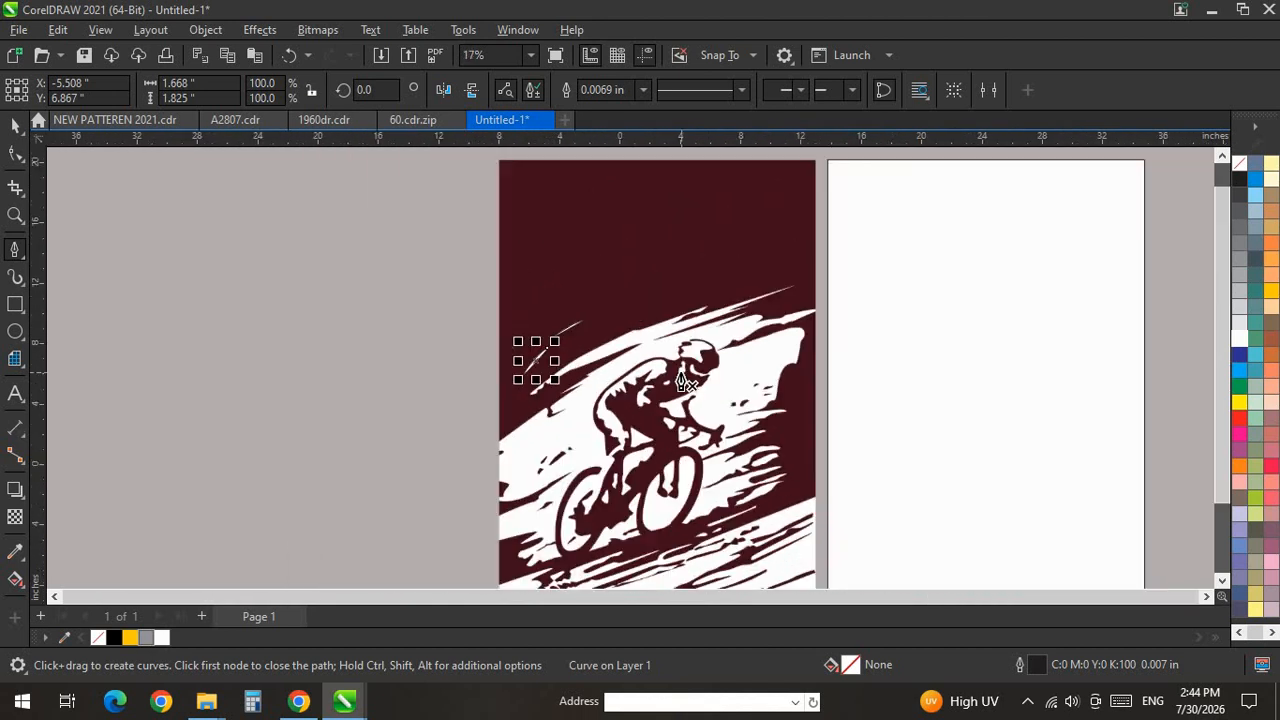
scroll(521, 453, up, 4)
scroll(521, 453, up, 3)
drag(816, 296, 840, 285)
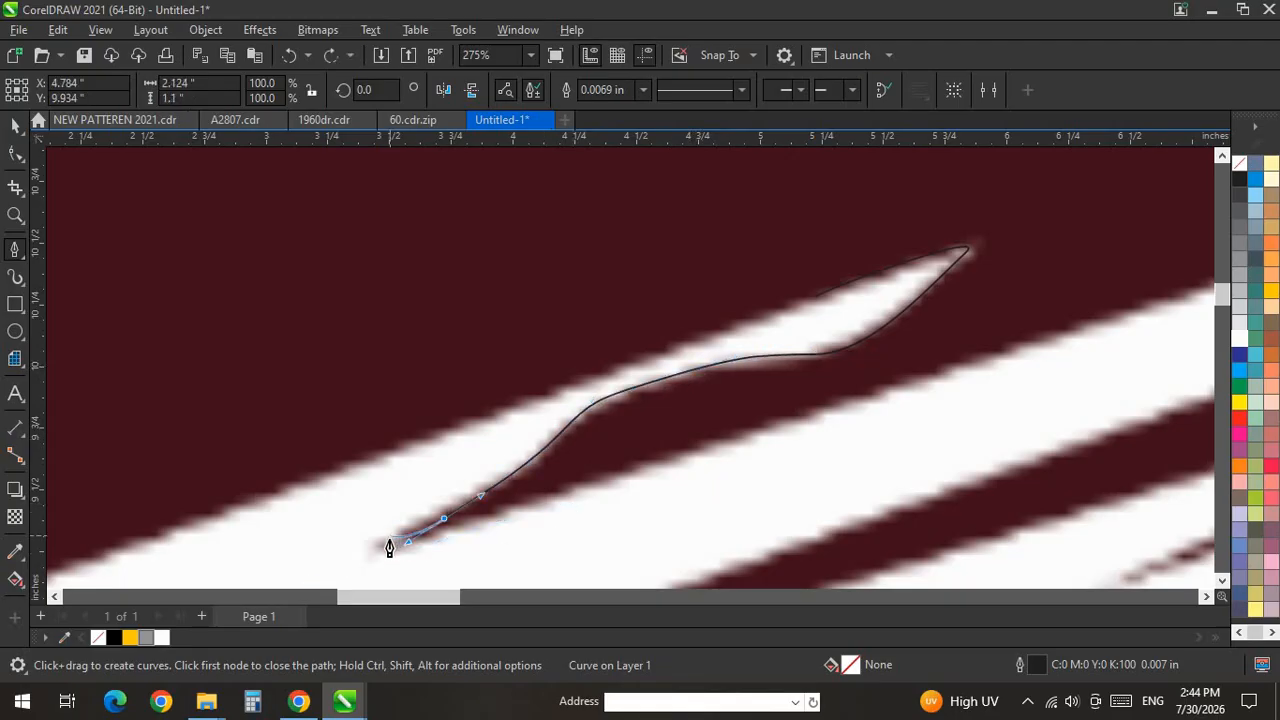
drag(393, 547, 409, 550)
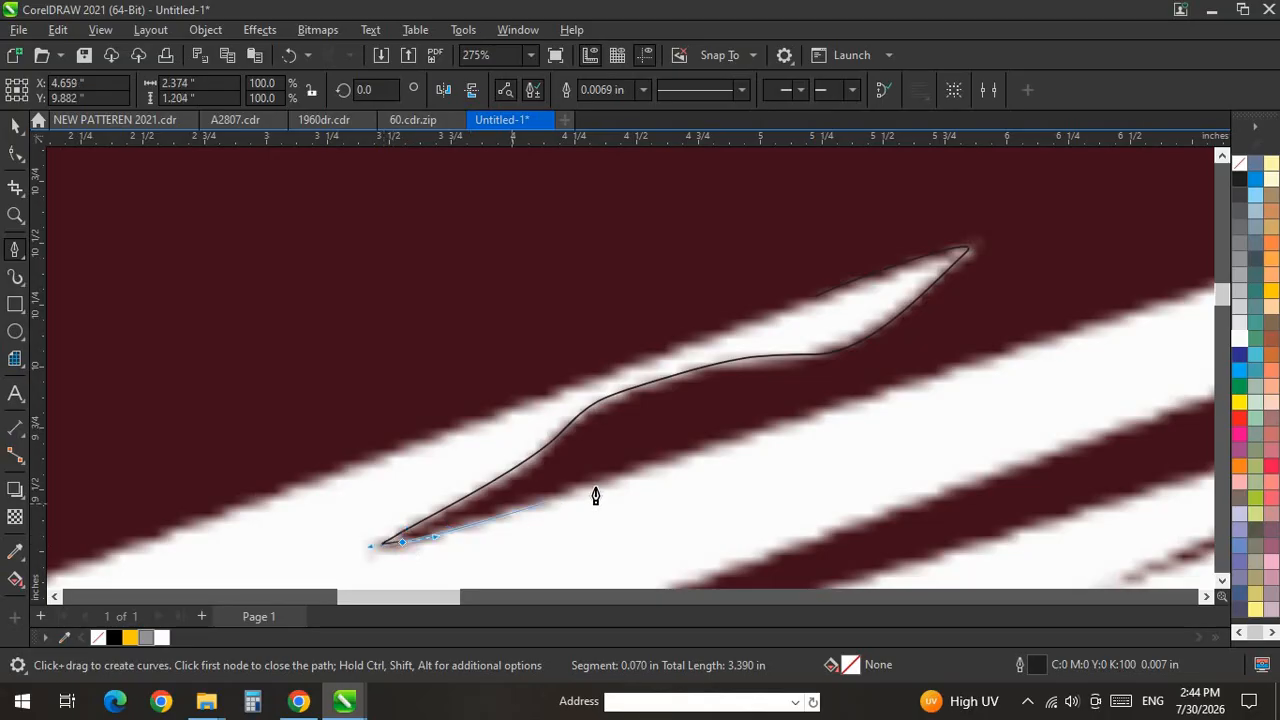
Continue the outline along the long thin streak to its far tip, back along its underside, and out to the small spike's tip.
scroll(799, 449, down, 2)
scroll(885, 315, up, 1)
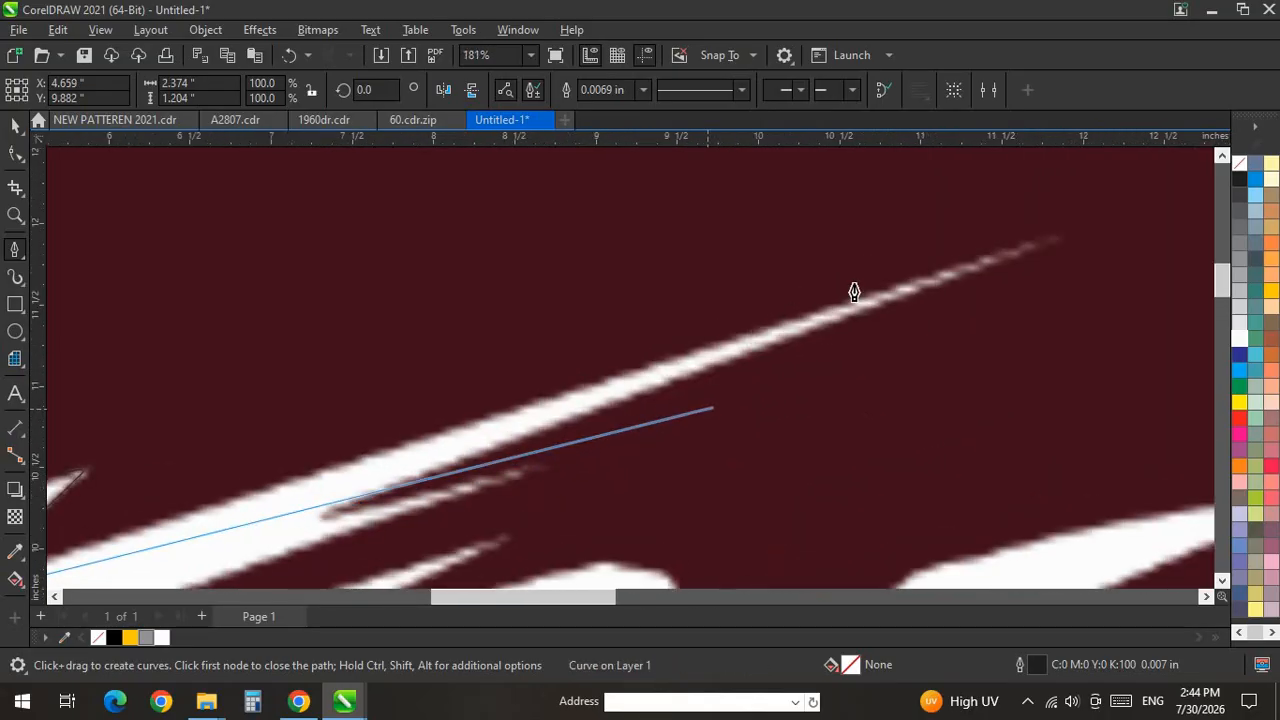
click(1047, 239)
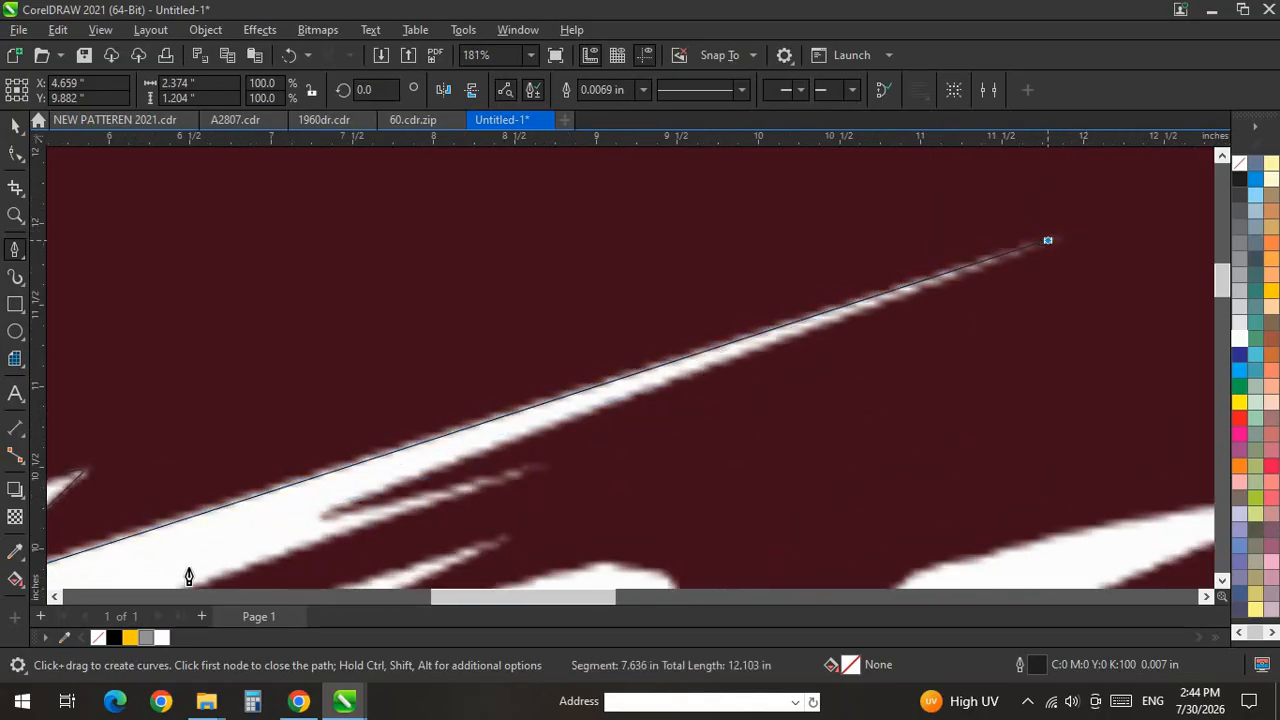
scroll(189, 571, up, 1)
scroll(443, 471, up, 1)
drag(431, 467, 465, 456)
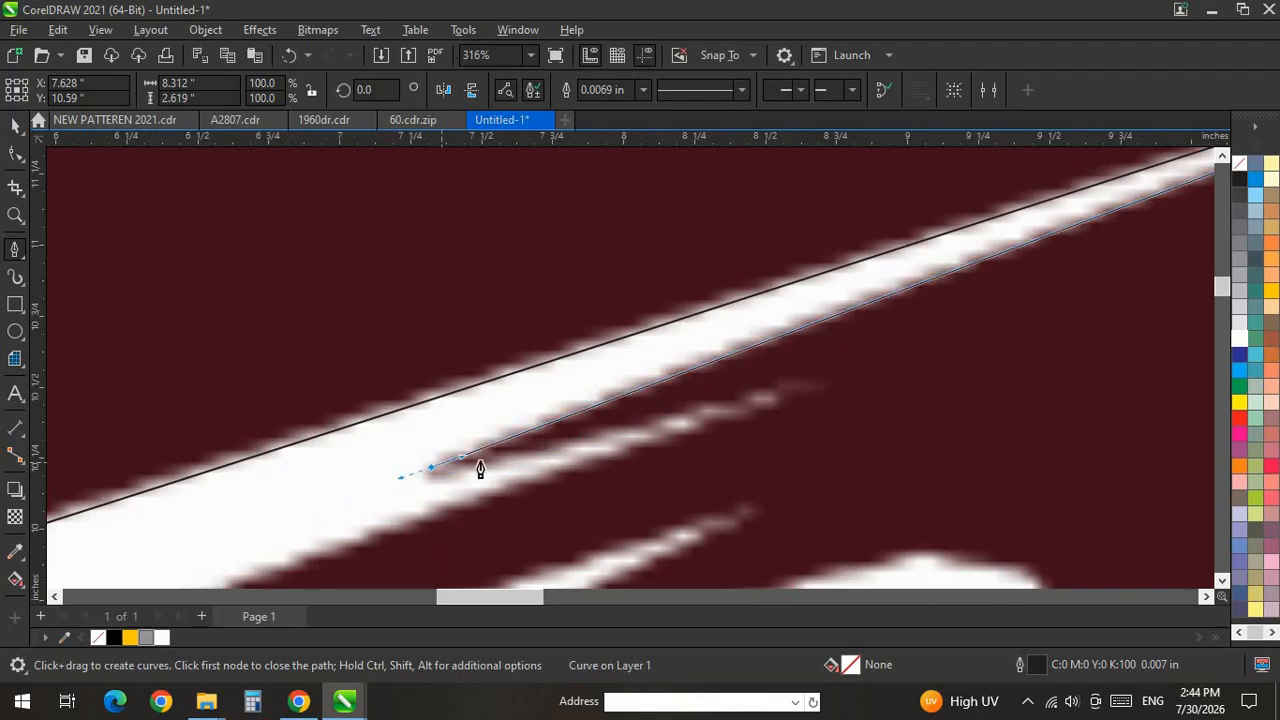
click(788, 392)
Extend the outline from the small spike to the long dark wedge's inner point and turn onto the wedge's lower edge.
scroll(991, 332, down, 8)
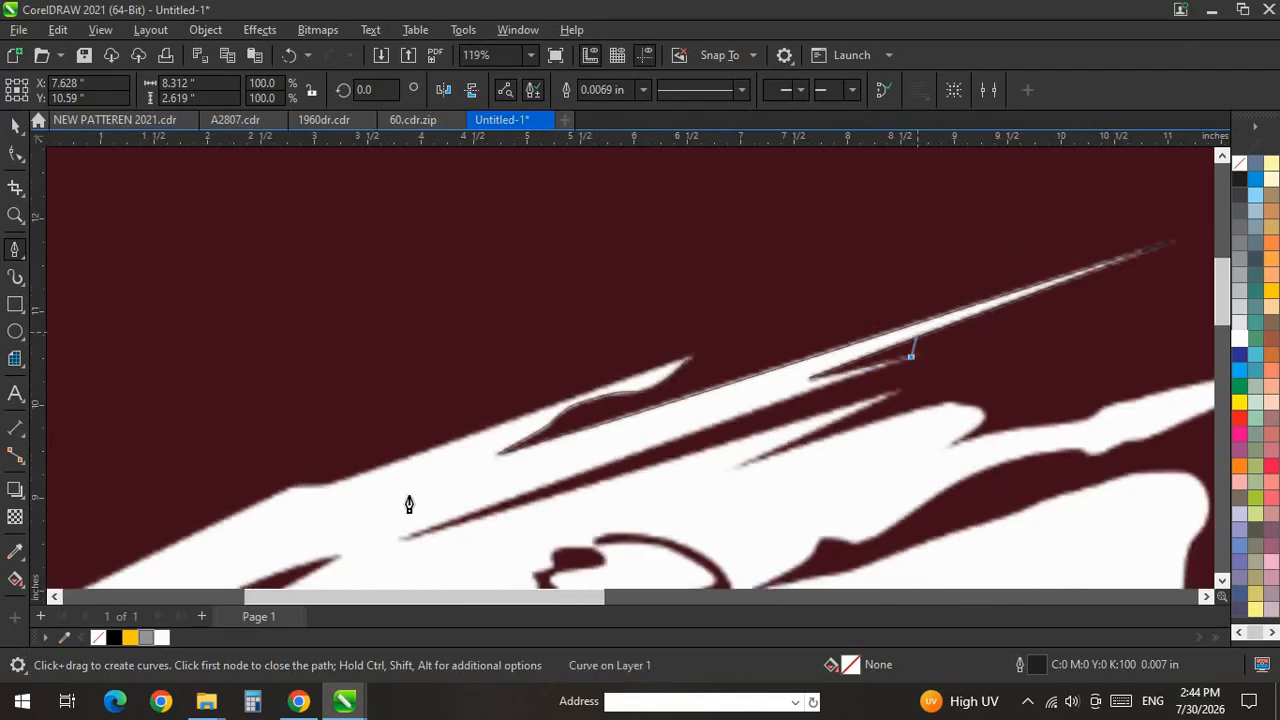
scroll(270, 562, up, 6)
scroll(737, 437, down, 3)
scroll(799, 438, up, 6)
drag(542, 541, 460, 572)
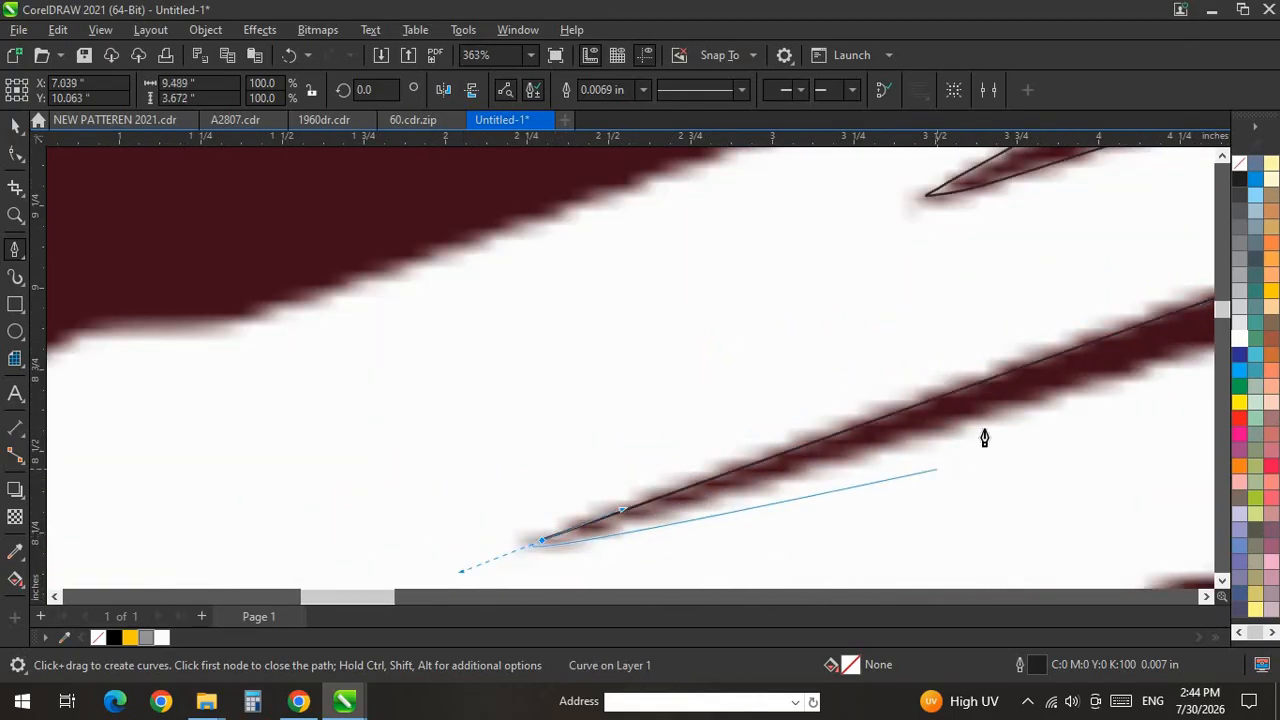
drag(1023, 407, 1099, 370)
Trace the second white spike to its tip and around the narrow dark notch beneath it, up to the rounded lobe.
scroll(120, 528, down, 7)
scroll(794, 377, up, 3)
scroll(450, 420, down, 4)
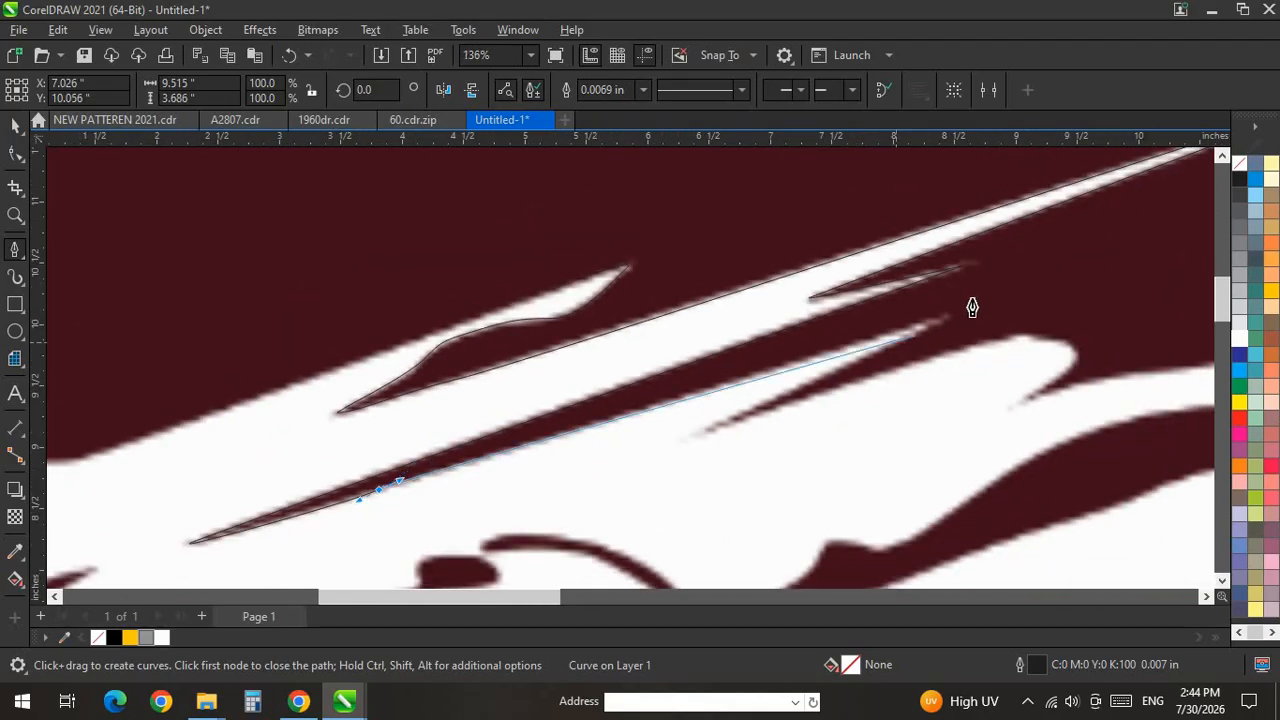
scroll(971, 309, up, 4)
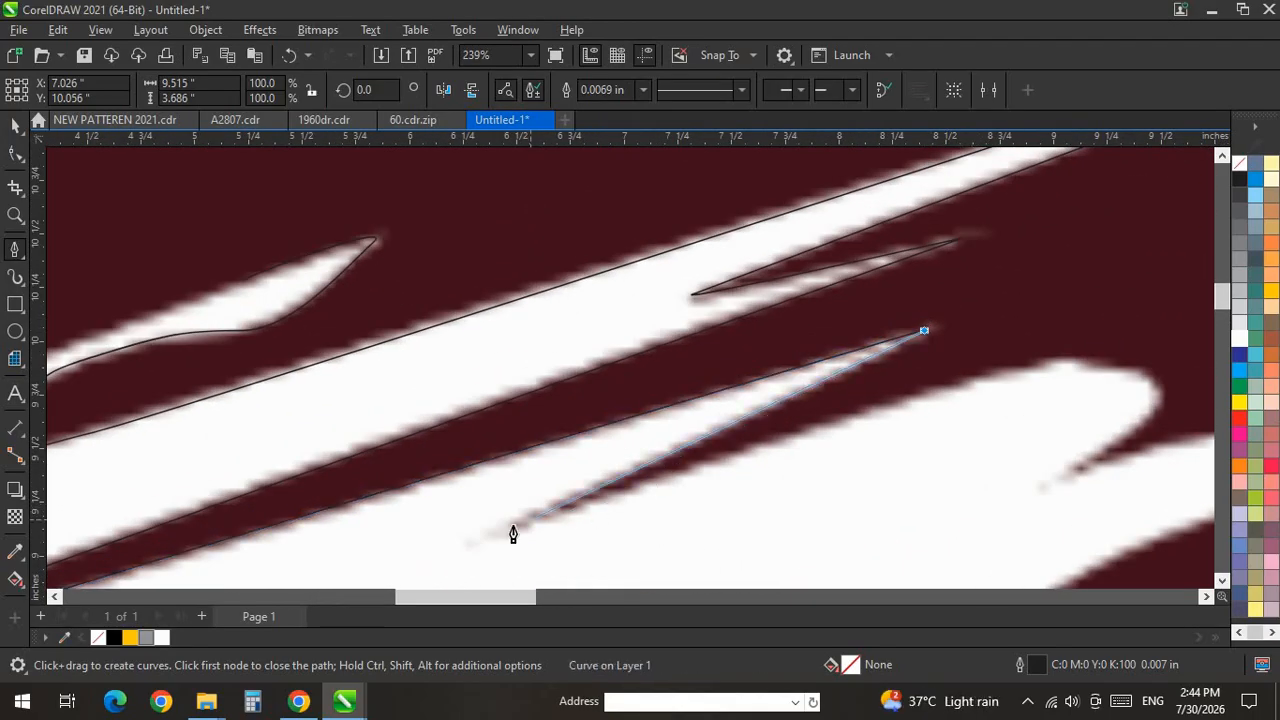
drag(515, 524, 535, 514)
drag(1025, 371, 1073, 356)
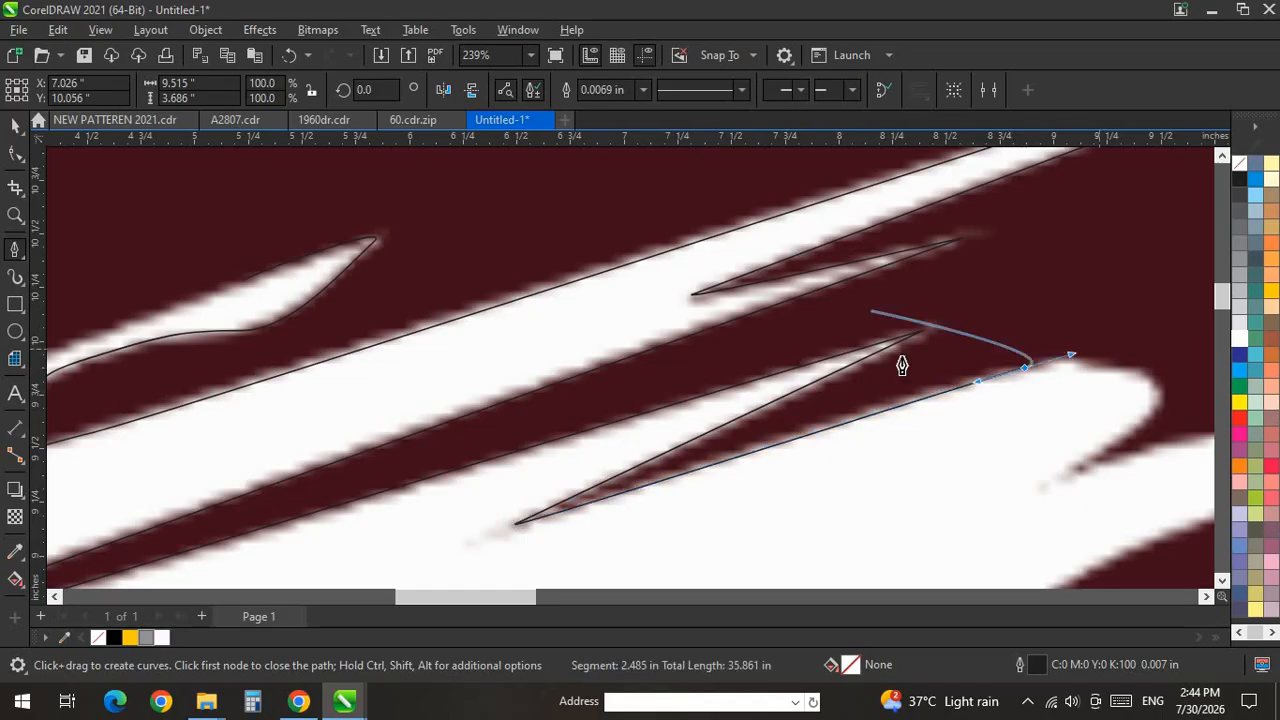
Trace around the rounded white lobe, into the notch below it, and along the upper edge of the adjoining white band.
scroll(890, 372, up, 1)
scroll(885, 379, up, 4)
drag(863, 379, 781, 474)
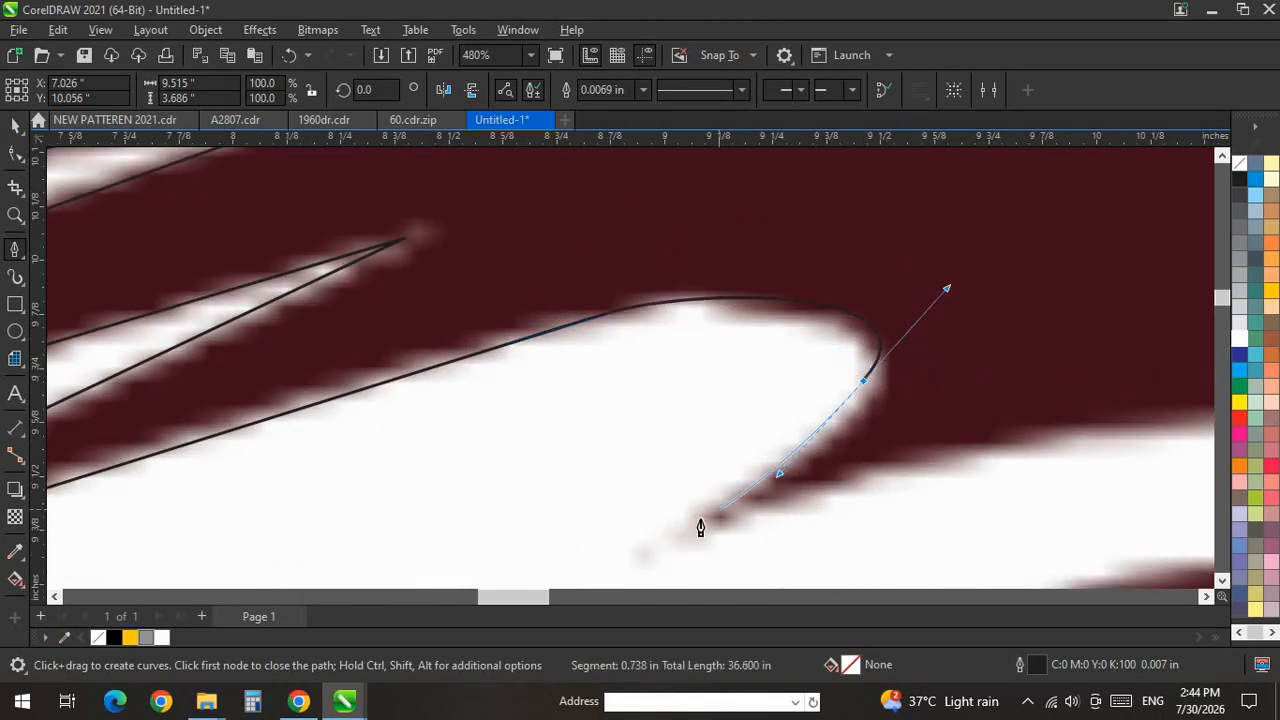
scroll(392, 506, down, 4)
scroll(1004, 496, up, 4)
drag(725, 433, 873, 420)
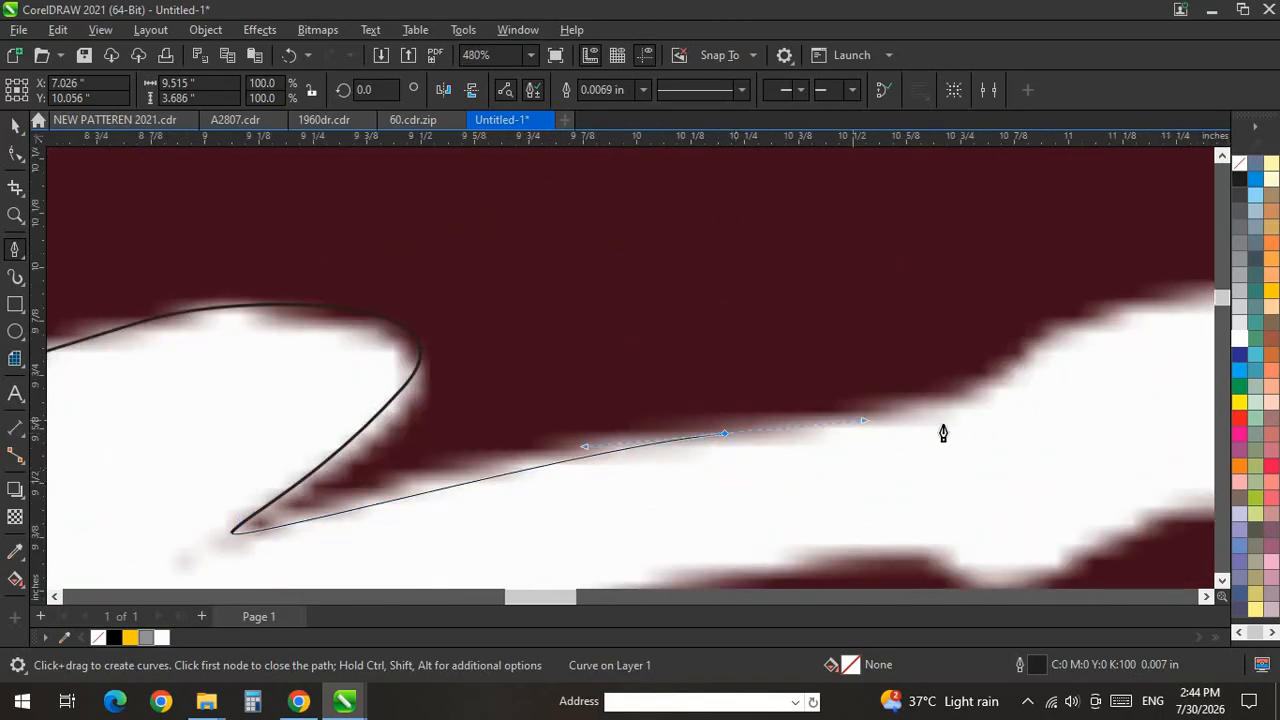
drag(979, 403, 1010, 369)
Trace the white band's upper edge to its far tip just past the bitmap's edge and turn back onto its lower edge.
scroll(487, 489, down, 9)
scroll(765, 370, up, 5)
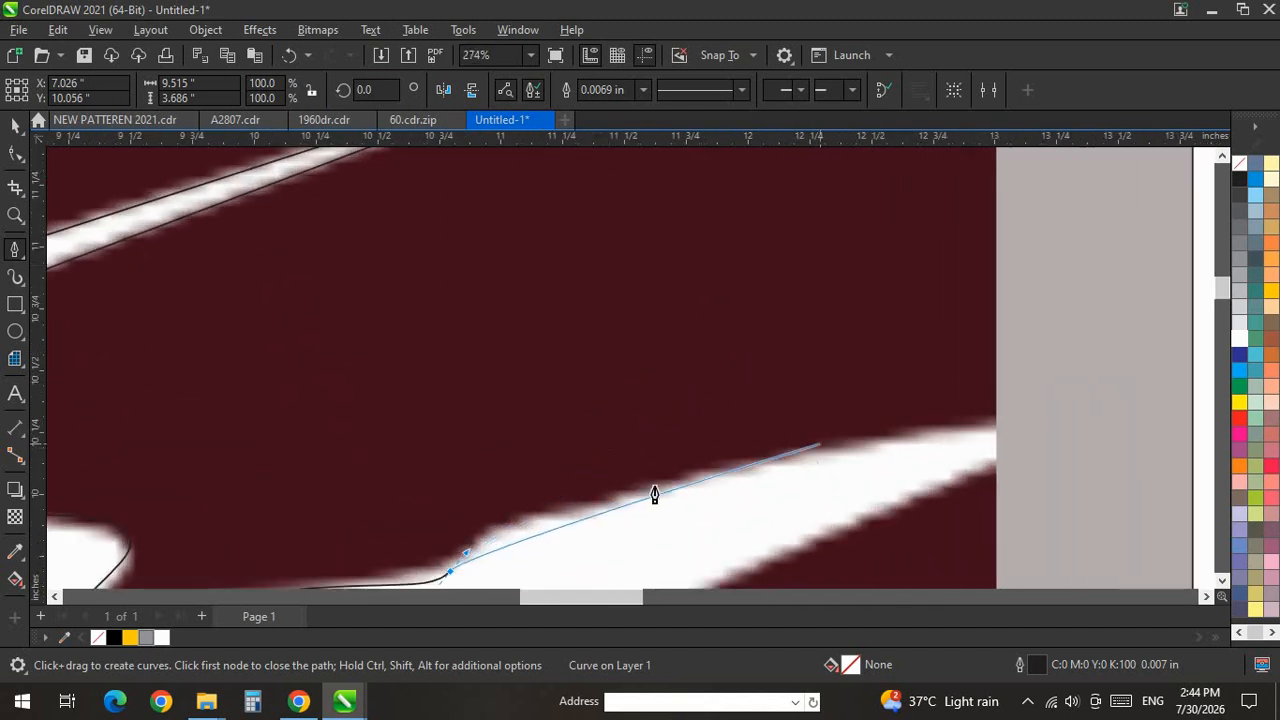
drag(879, 441, 860, 527)
scroll(1092, 259, down, 3)
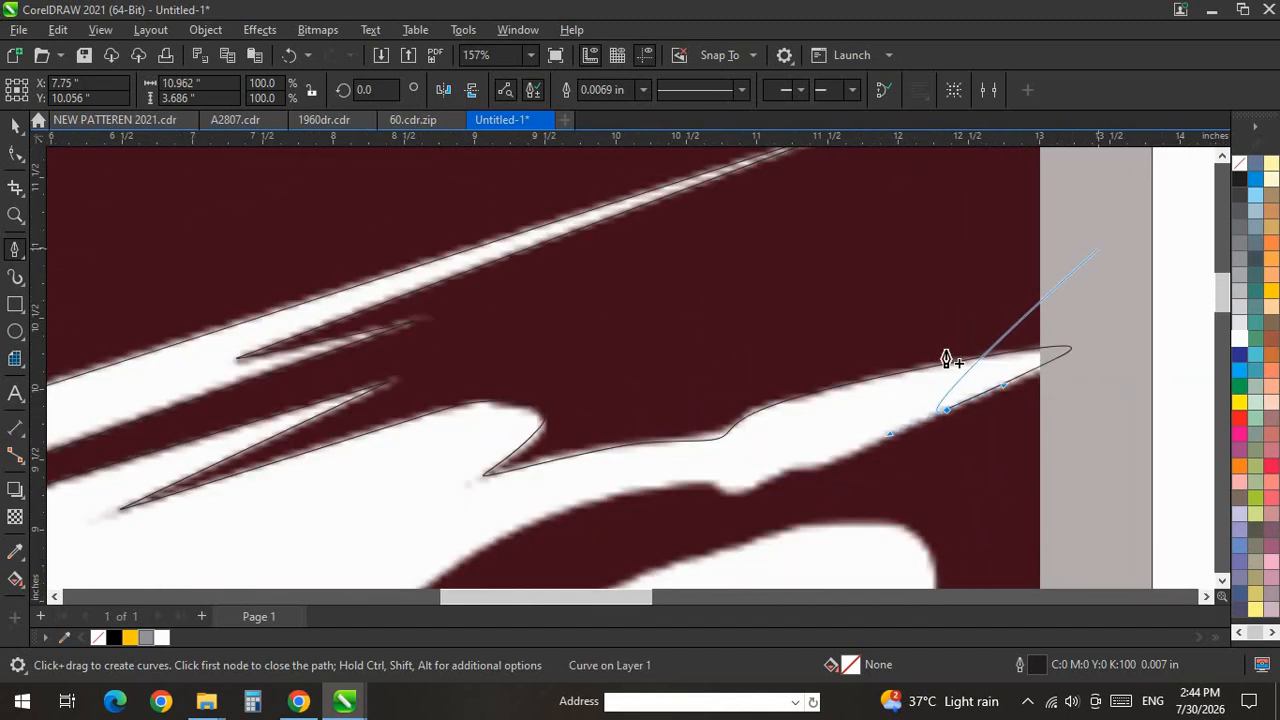
Continue the outline along the band's lower edge and around the small white bump.
scroll(893, 420, up, 4)
drag(945, 343, 889, 352)
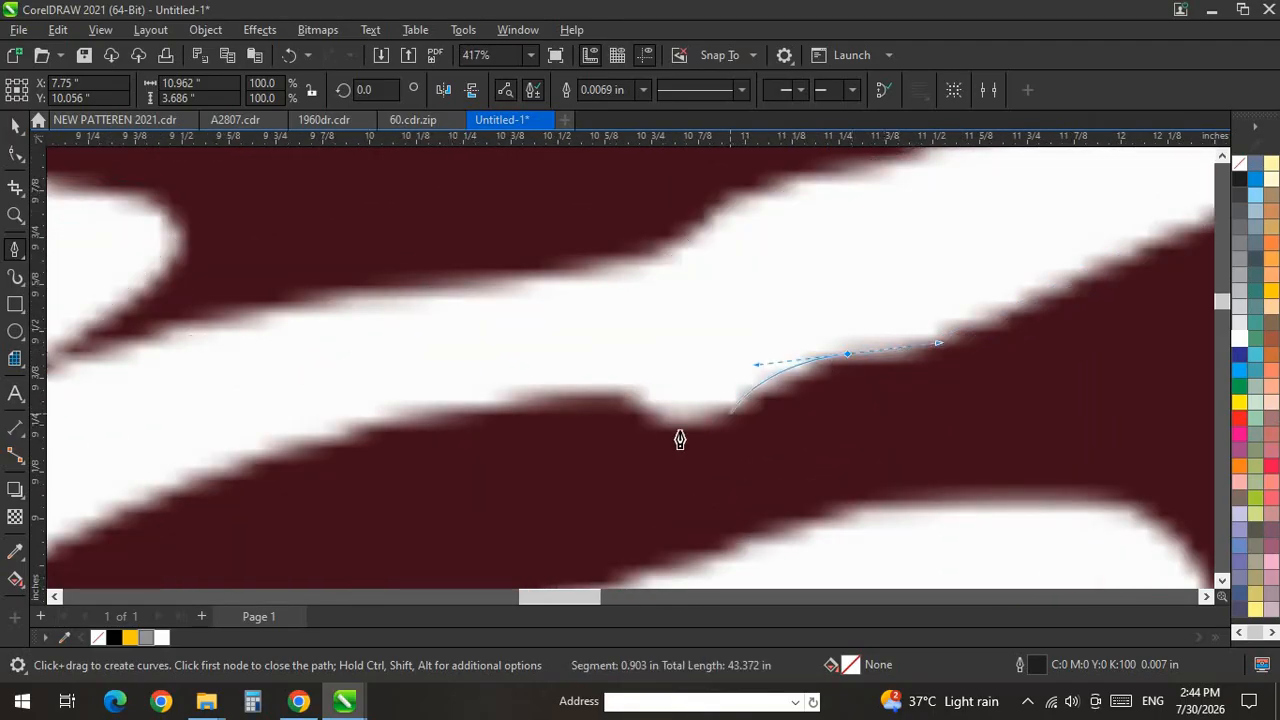
drag(725, 418, 700, 428)
scroll(675, 307, down, 3)
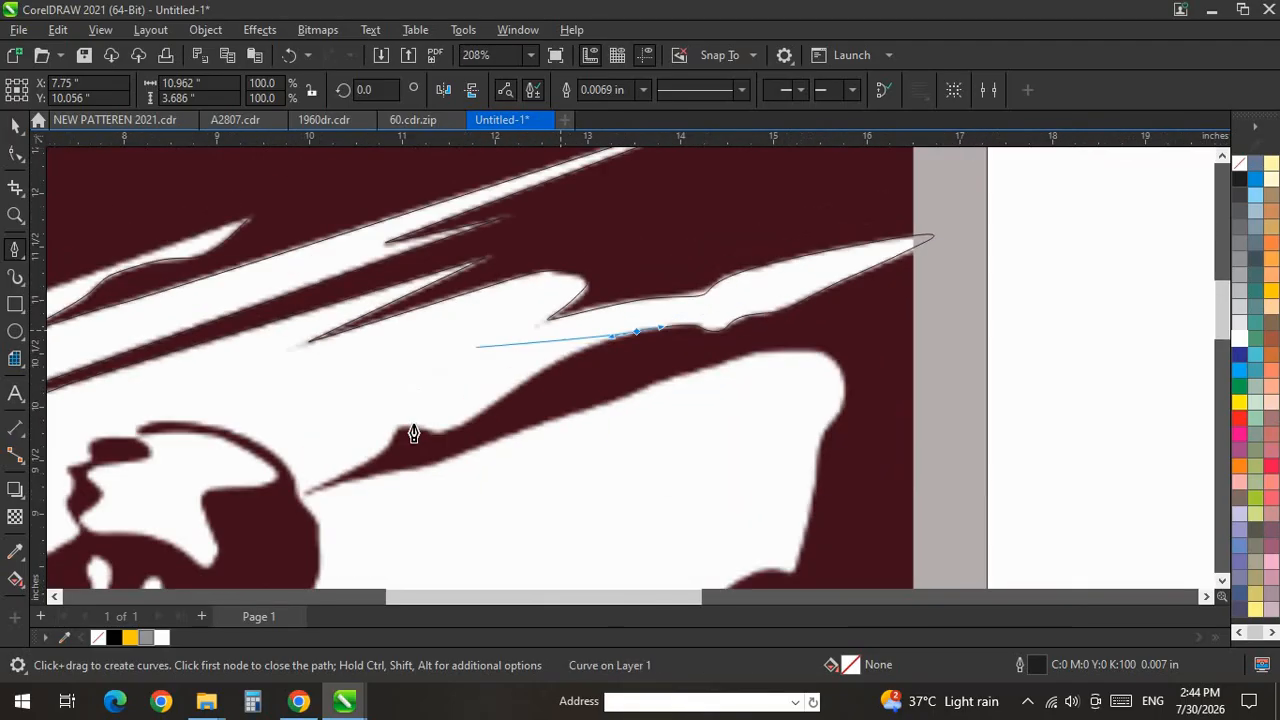
Dismiss the Internet Download Manager trial notice and trace the band's lower edge down onto the dark hump.
scroll(414, 429, up, 2)
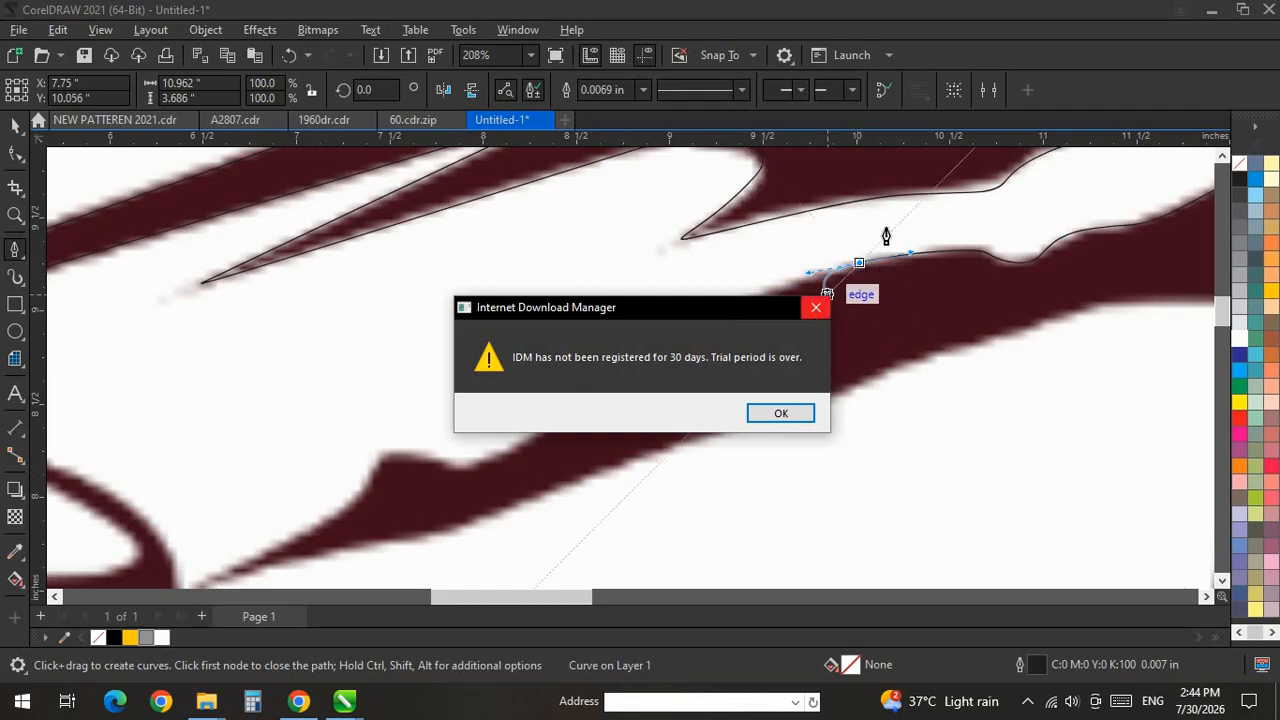
click(816, 307)
scroll(872, 236, down, 3)
scroll(664, 350, up, 6)
drag(707, 345, 636, 406)
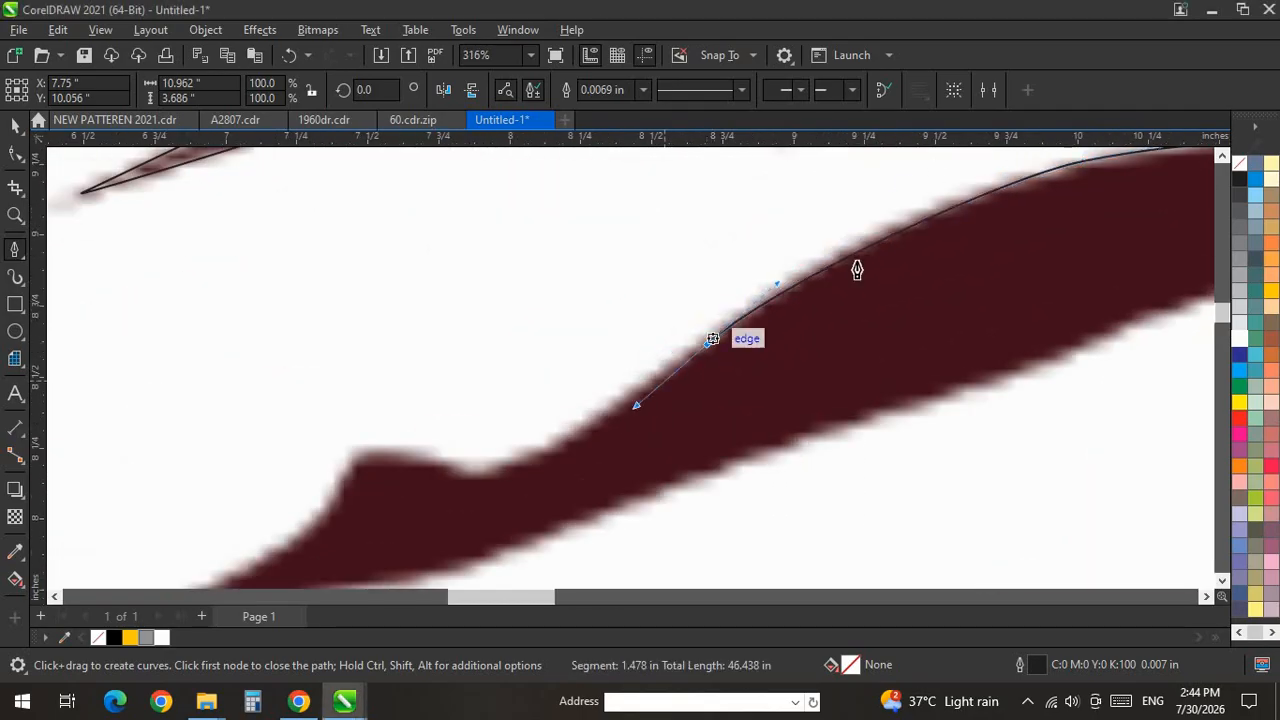
scroll(857, 269, up, 1)
drag(547, 357, 578, 372)
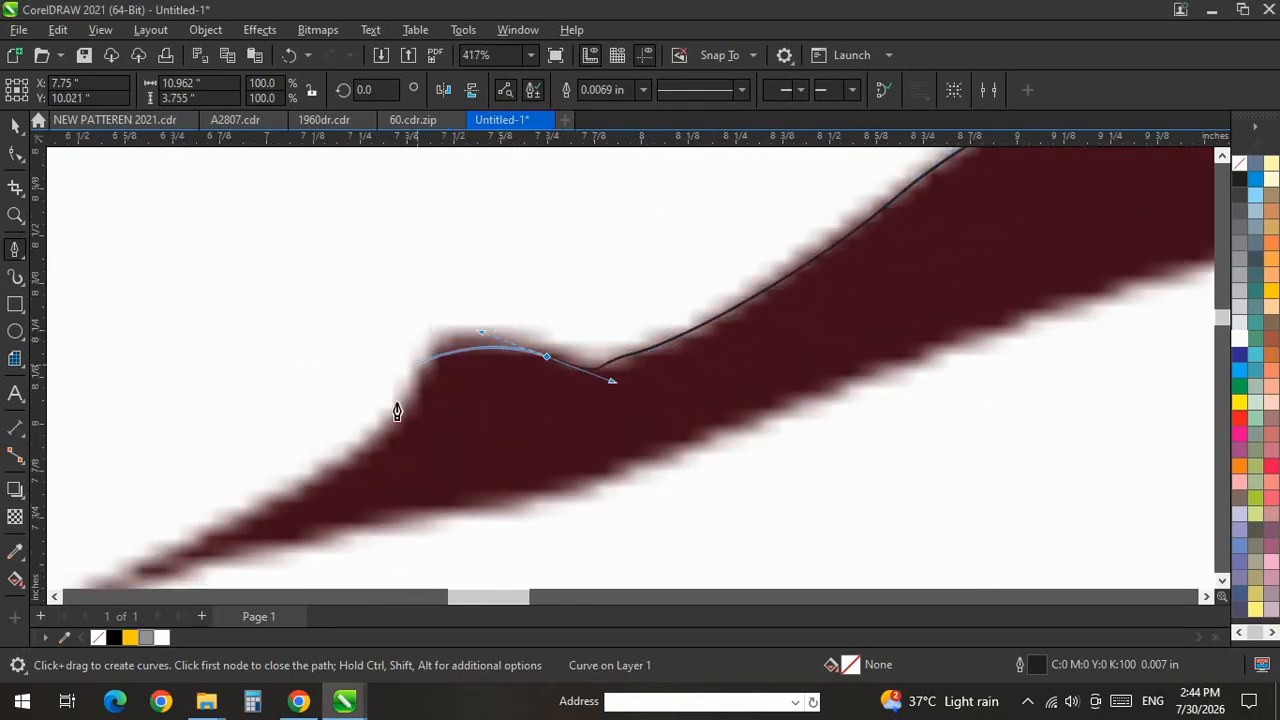
Trace around the dark hump to the wedge's inner point near the helmet and turn onto the wedge's lower edge.
scroll(800, 271, down, 8)
scroll(577, 317, up, 4)
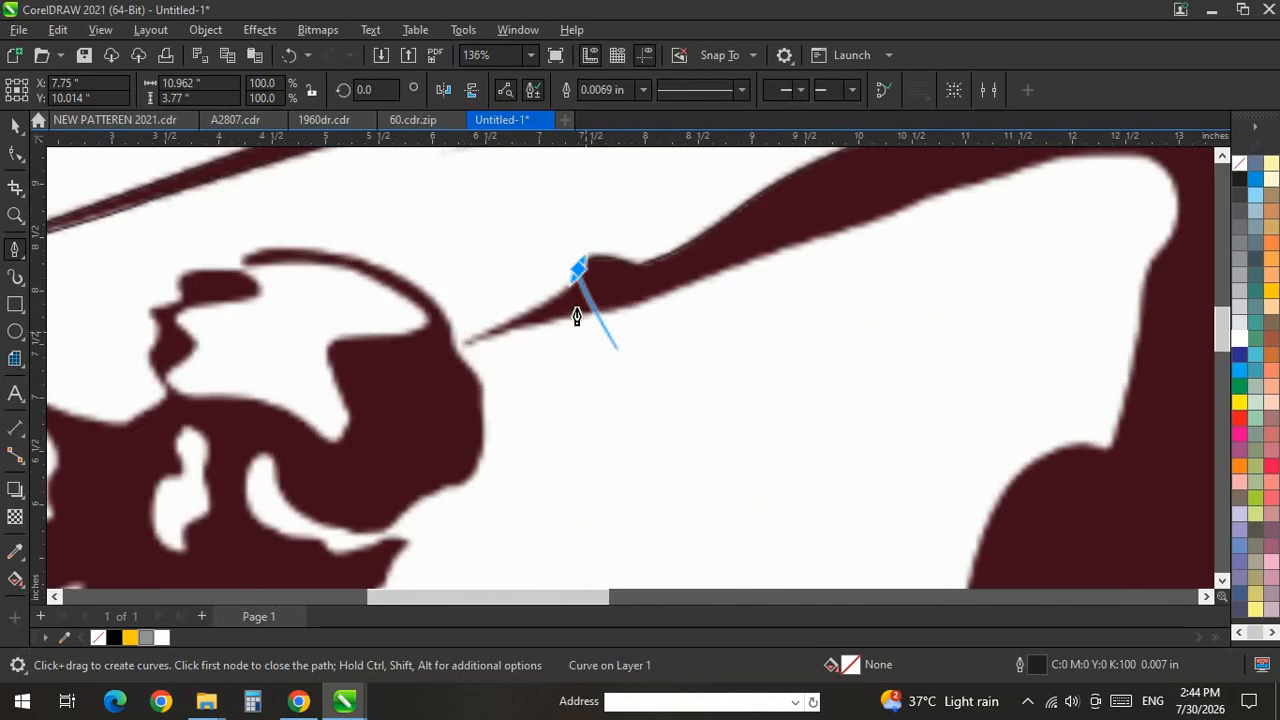
scroll(577, 310, up, 2)
drag(423, 349, 387, 365)
drag(553, 339, 605, 320)
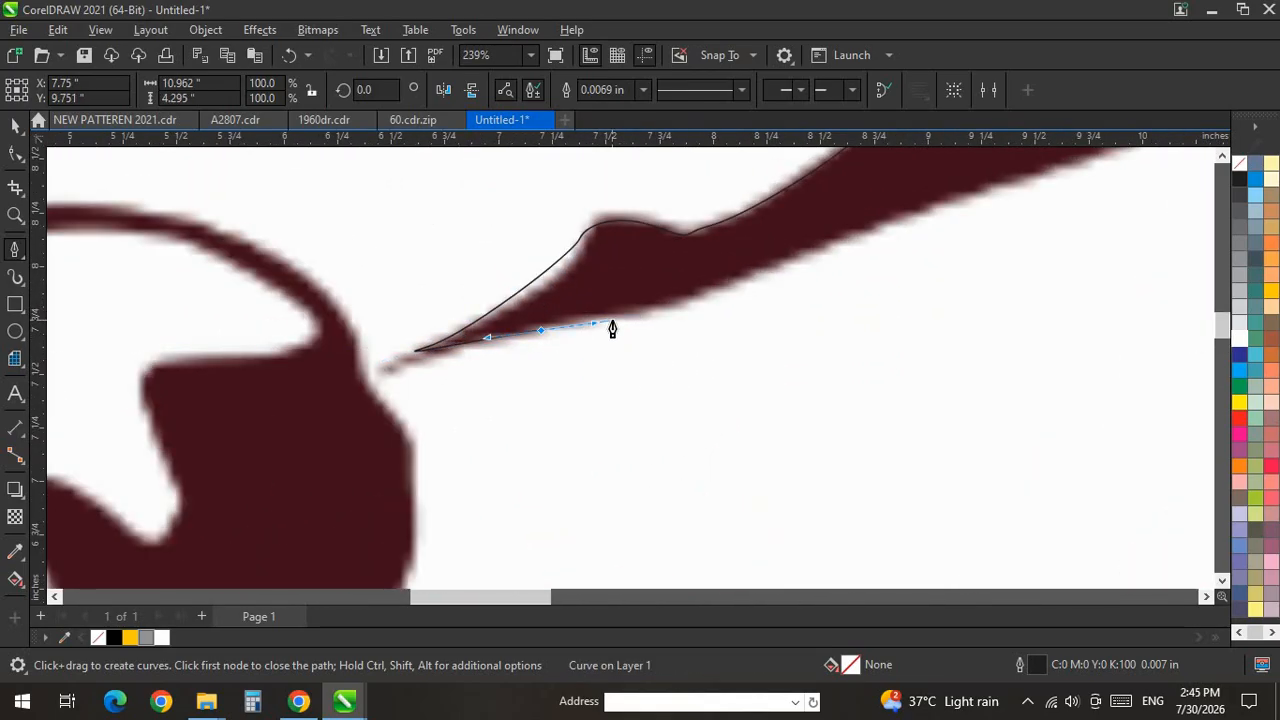
Extend the outline along the dark wedge's lower edge up to the top of the large white lobe.
scroll(440, 419, down, 3)
scroll(763, 345, up, 3)
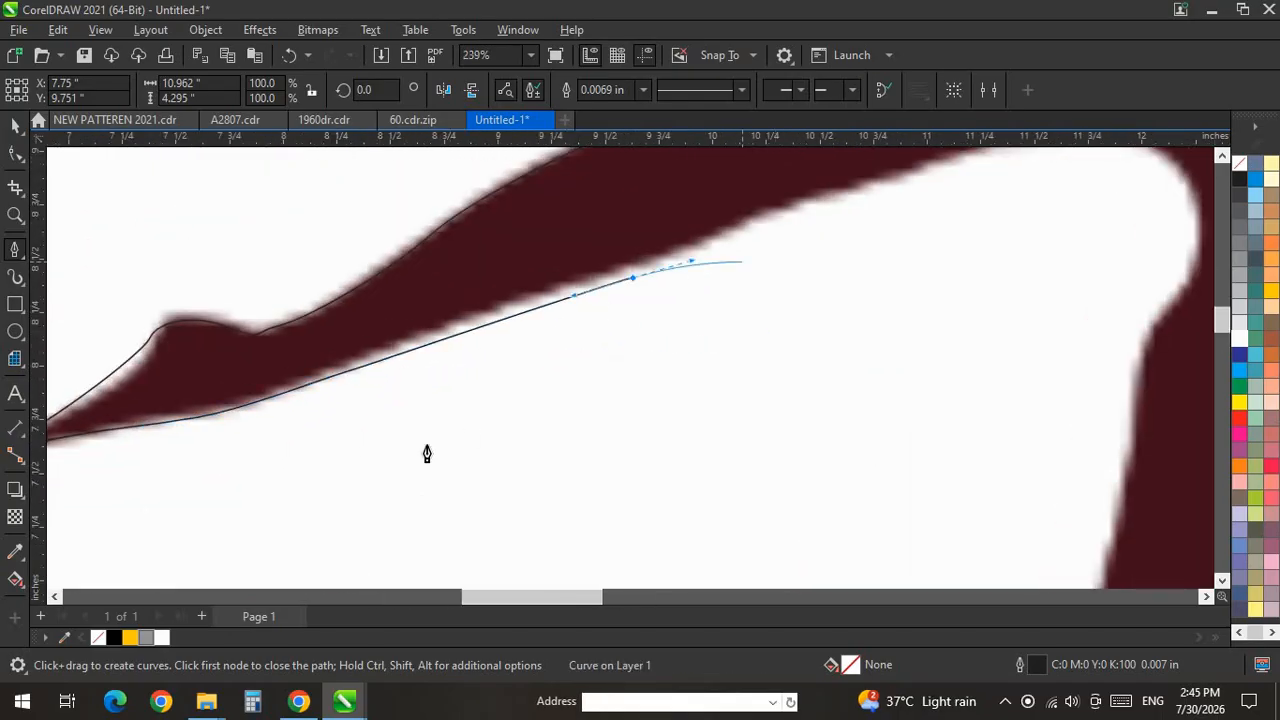
scroll(774, 334, down, 2)
scroll(453, 386, up, 3)
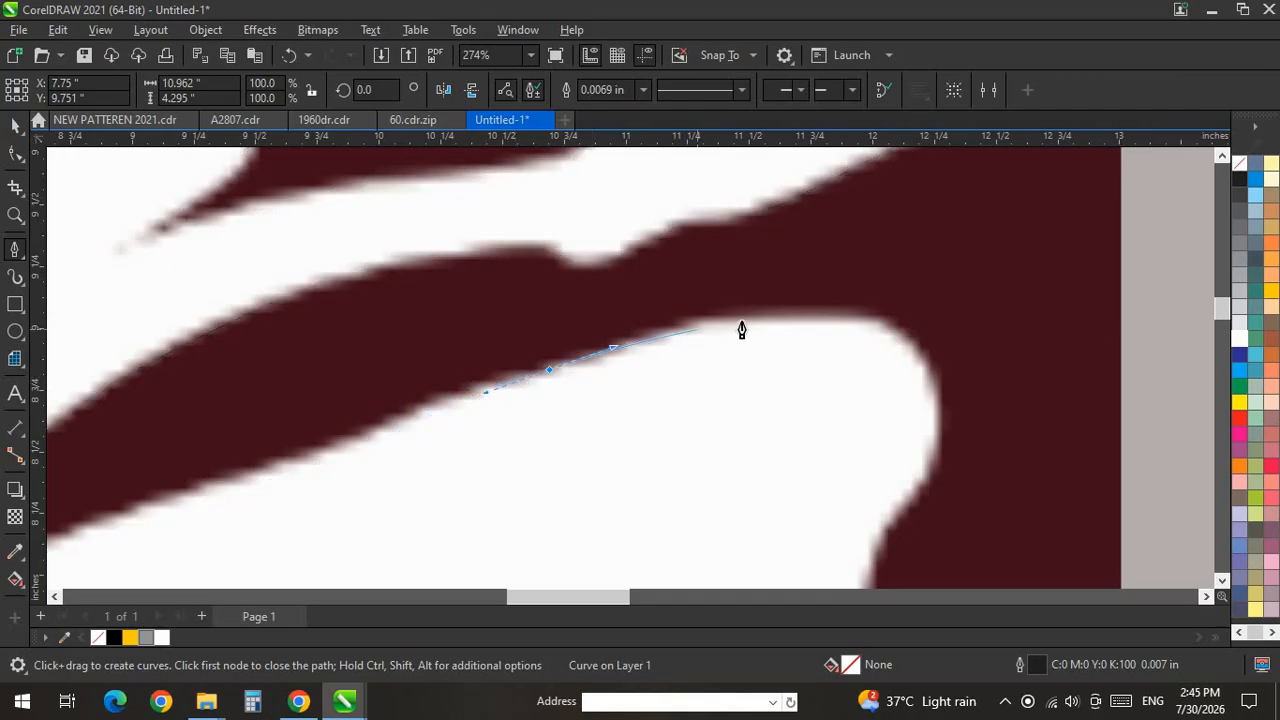
drag(777, 322, 875, 323)
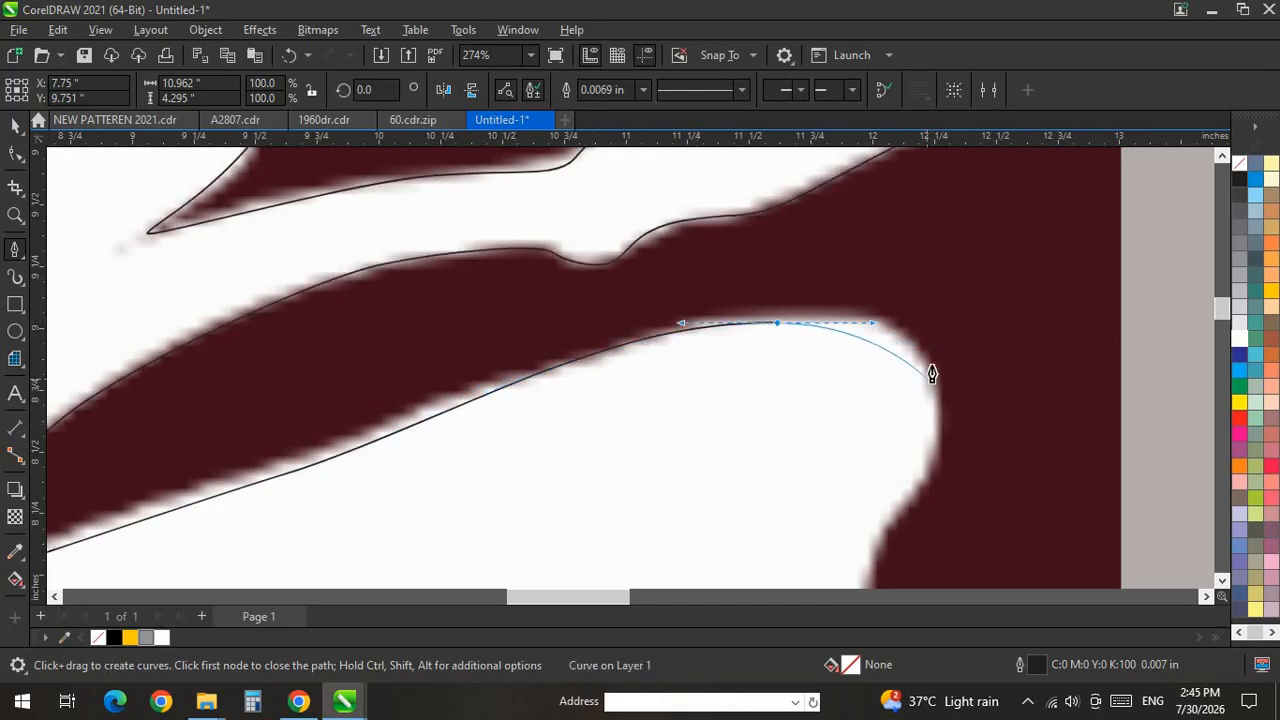
Trace around the large lobe's rounded corner and down its steep outer side.
scroll(980, 429, down, 2)
scroll(917, 443, up, 3)
drag(921, 430, 891, 463)
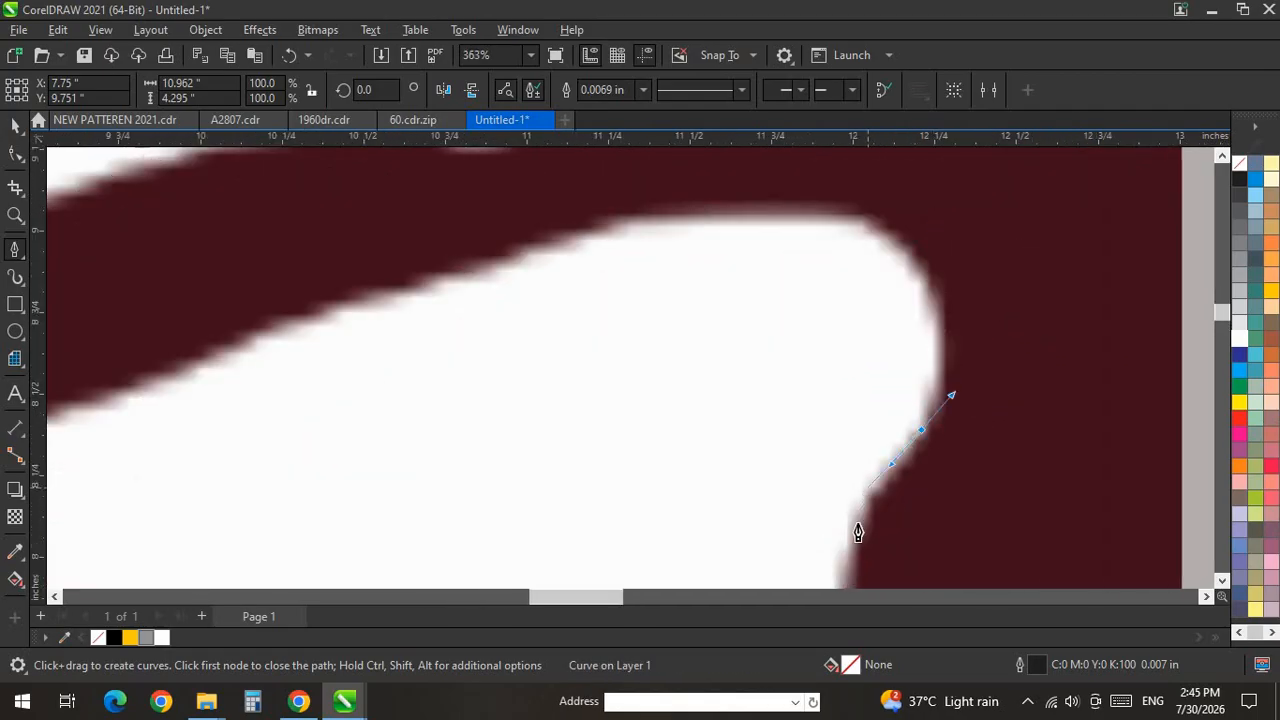
scroll(917, 306, down, 2)
scroll(883, 449, up, 2)
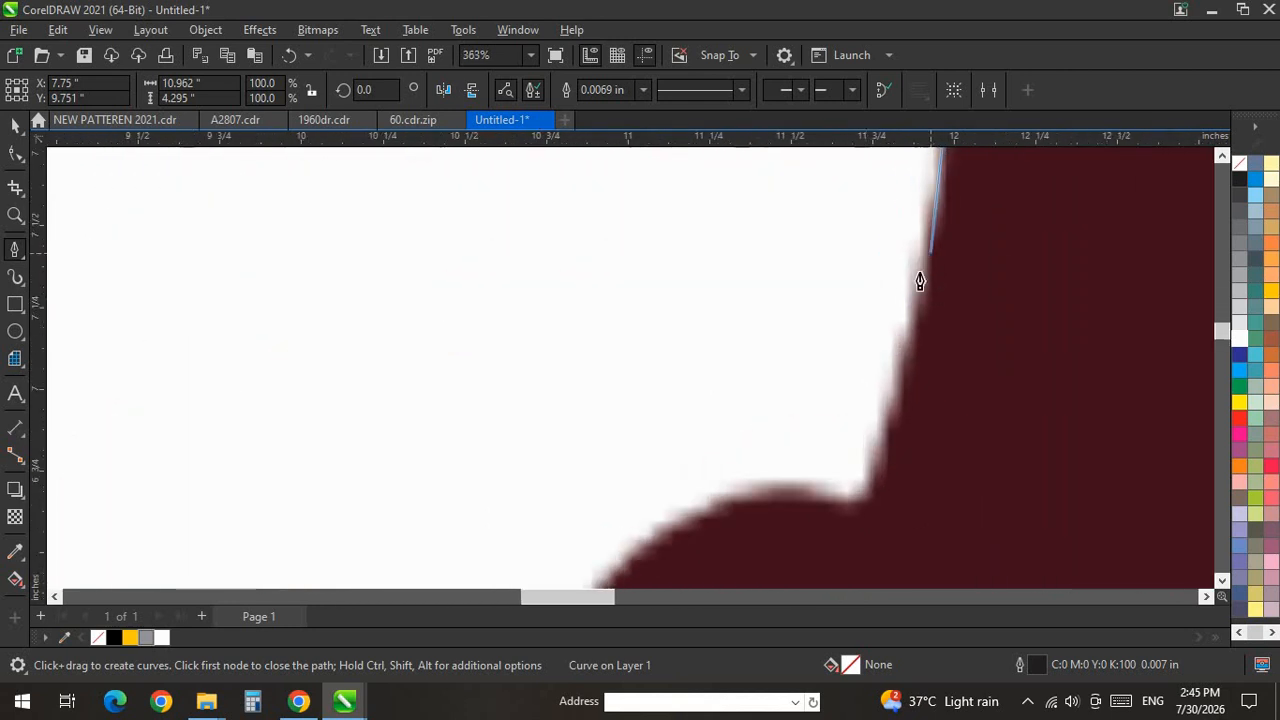
drag(920, 268, 893, 352)
Trace around the corner below the lobe and down the curved edge of the white area beneath it.
scroll(951, 223, down, 3)
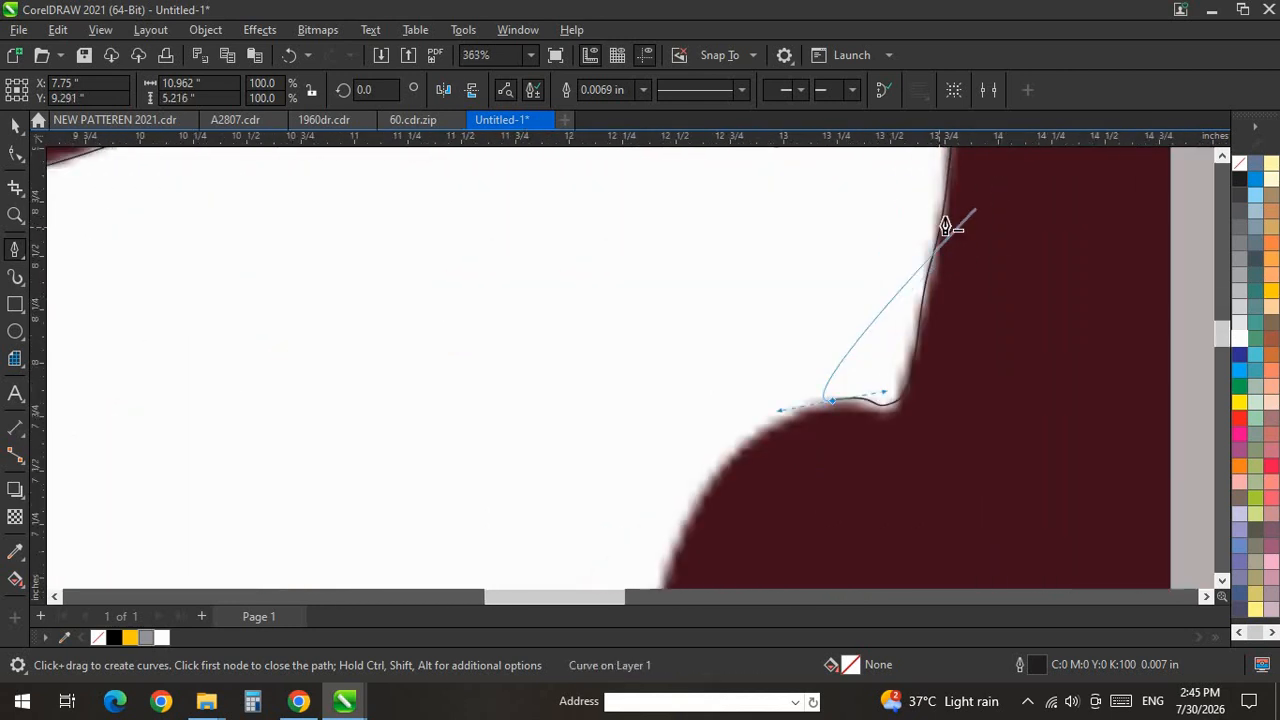
scroll(840, 337, up, 2)
drag(861, 335, 799, 402)
scroll(802, 257, down, 3)
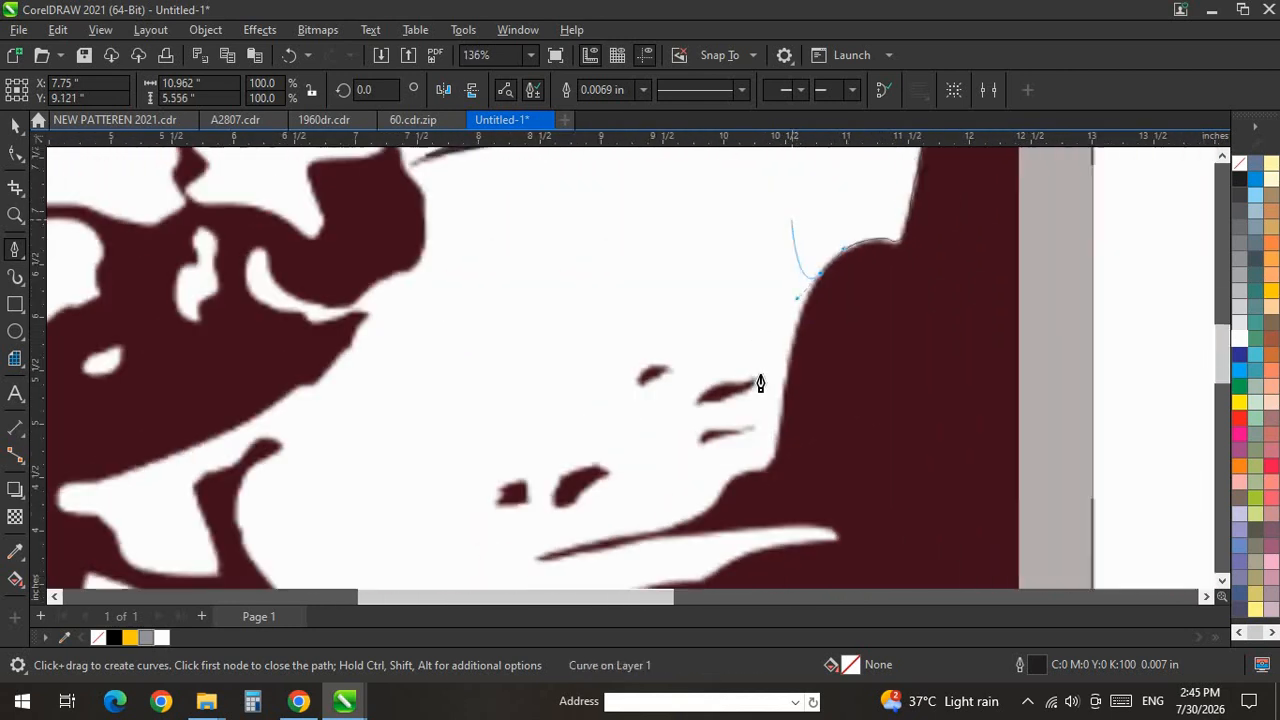
scroll(765, 415, up, 3)
drag(813, 299, 799, 369)
scroll(790, 354, down, 2)
scroll(770, 340, down, 2)
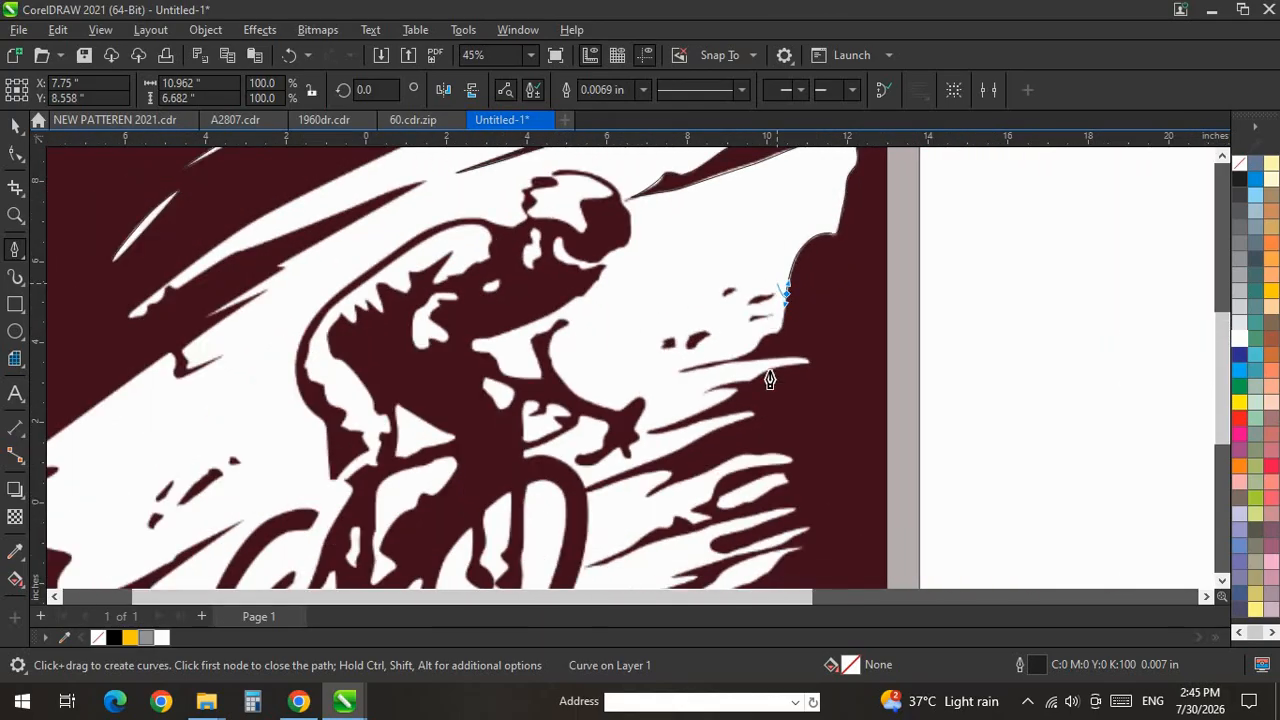
Trace the small step in the white edge and follow the thin dark sliver's upper edge to its inner point.
scroll(795, 300, up, 4)
drag(669, 337, 663, 348)
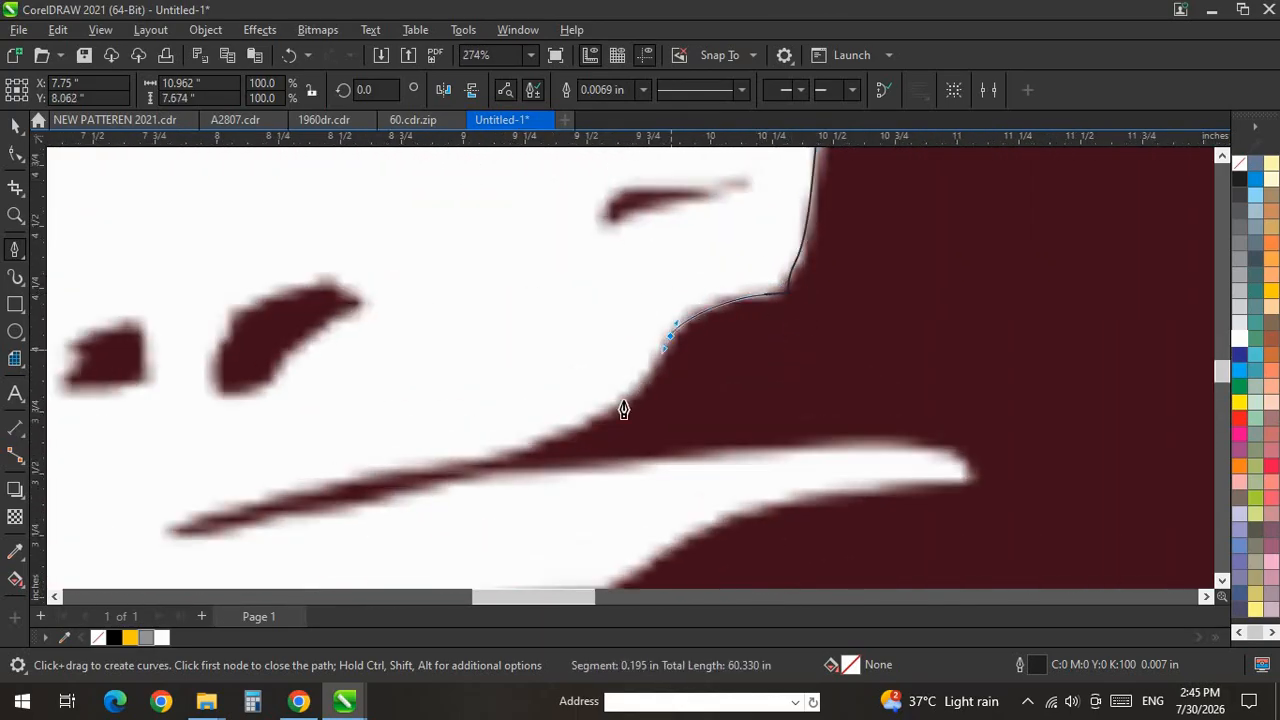
drag(418, 472, 277, 533)
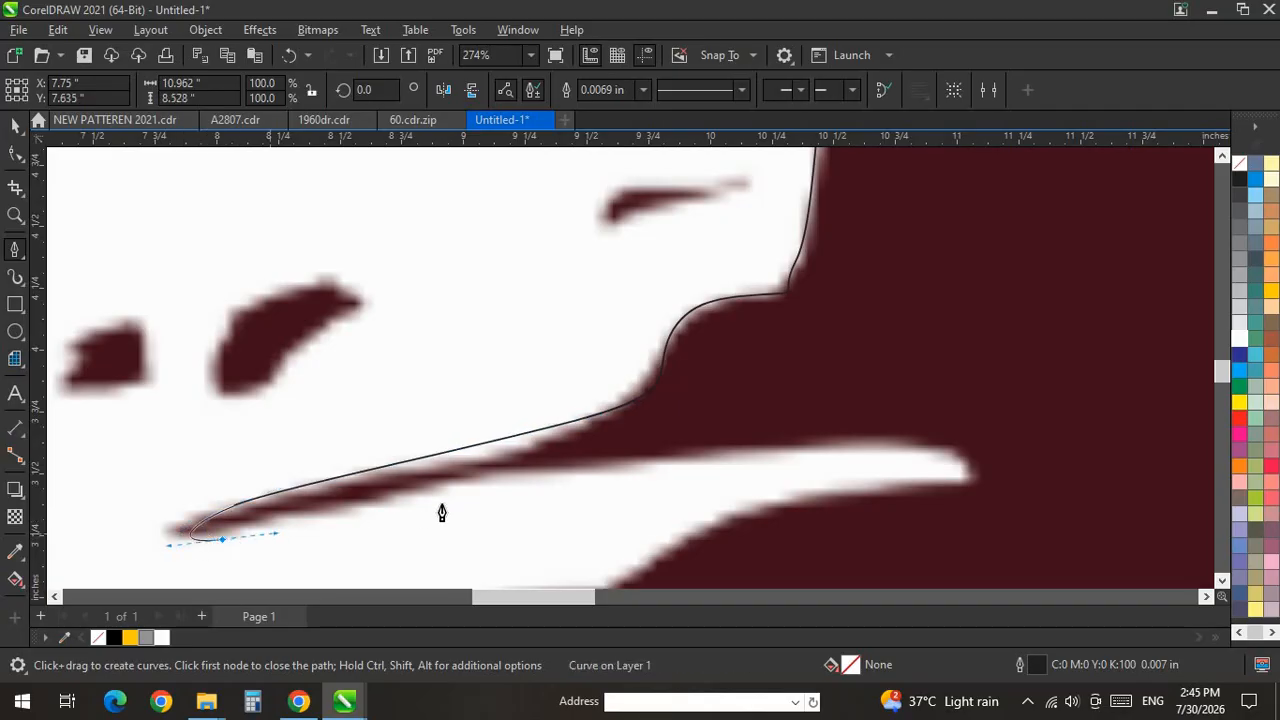
Trace the dark sliver's lower edge out to the long white spike's tip and back onto the spike's underside.
drag(761, 455, 983, 483)
drag(818, 492, 692, 514)
scroll(908, 298, down, 3)
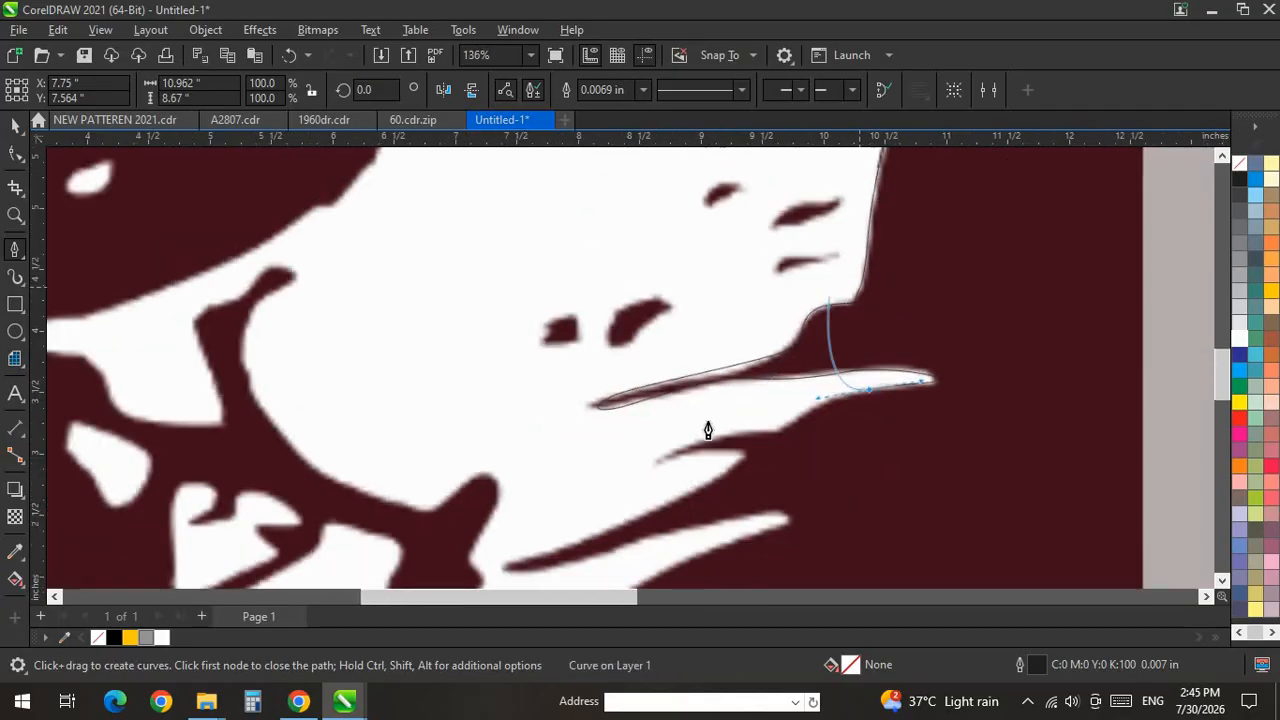
Follow the spike's underside to the short dark notch's inner point and out around the short white spike's tip.
scroll(788, 412, up, 2)
scroll(895, 334, up, 2)
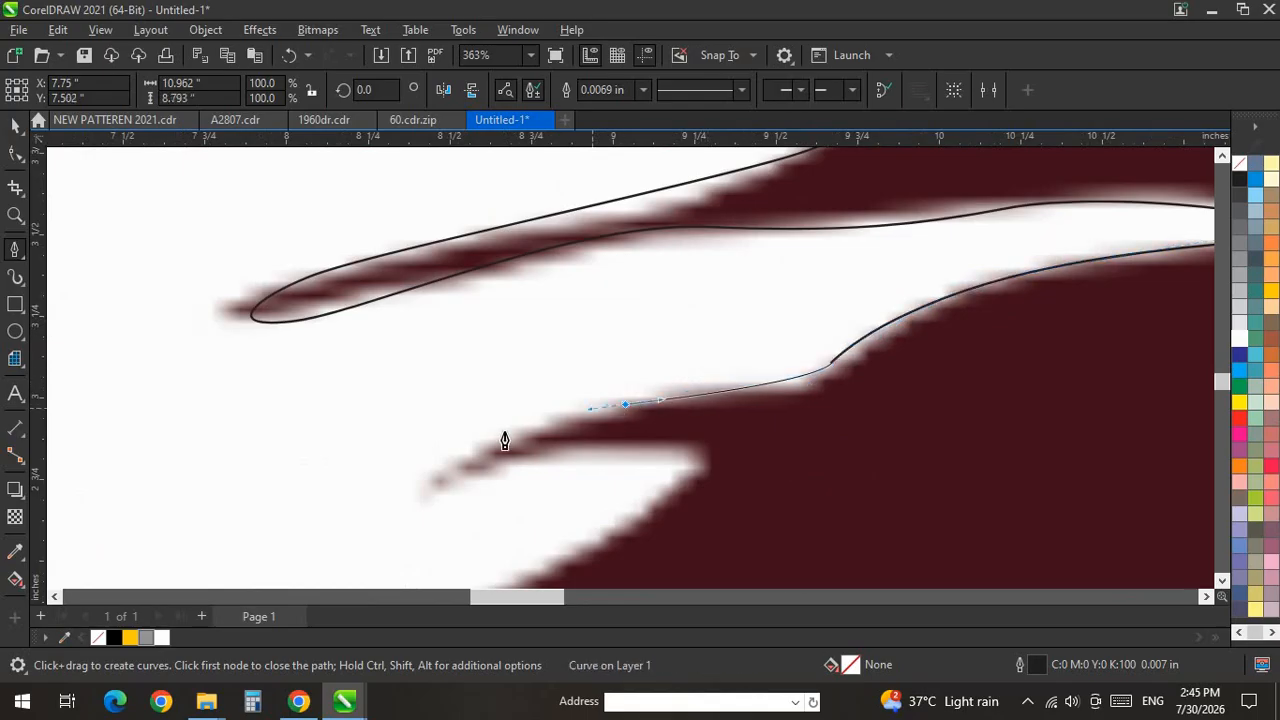
drag(625, 404, 523, 426)
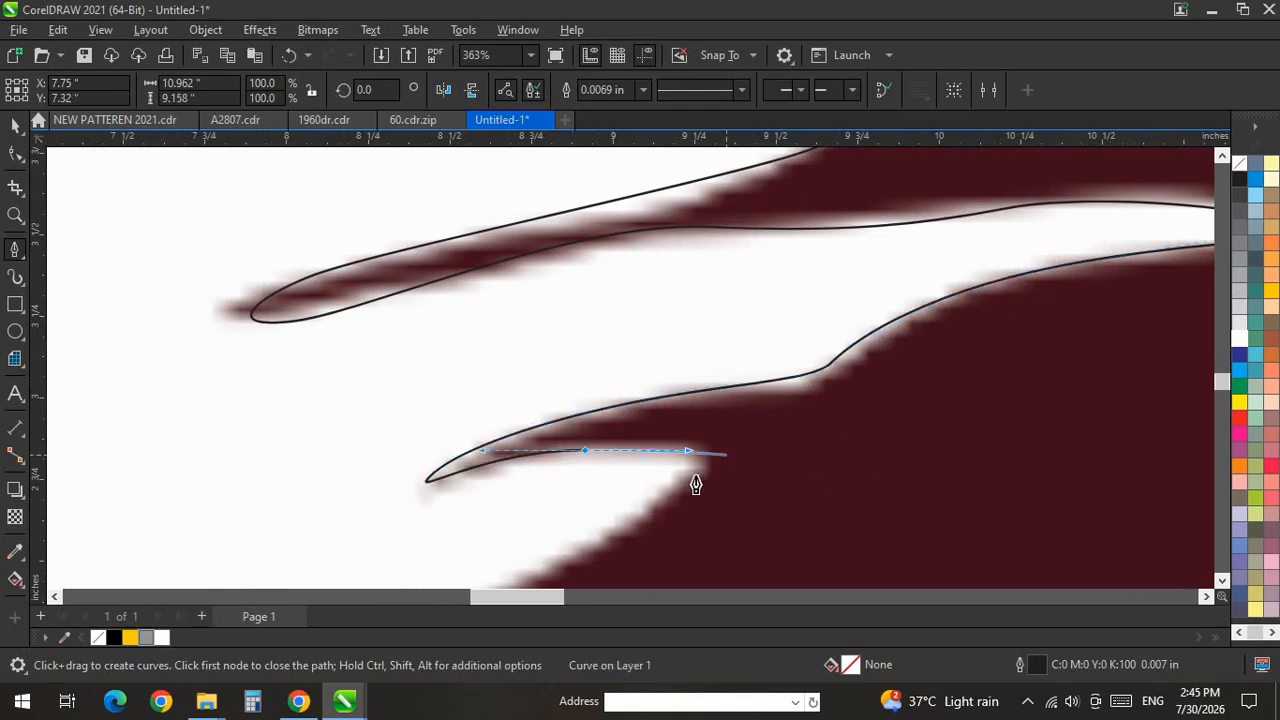
drag(686, 484, 602, 538)
Trace the next dark wedge from its upper edge around its inner end and out to the adjoining white spike's tip.
scroll(915, 295, down, 2)
scroll(805, 430, up, 1)
scroll(718, 341, up, 1)
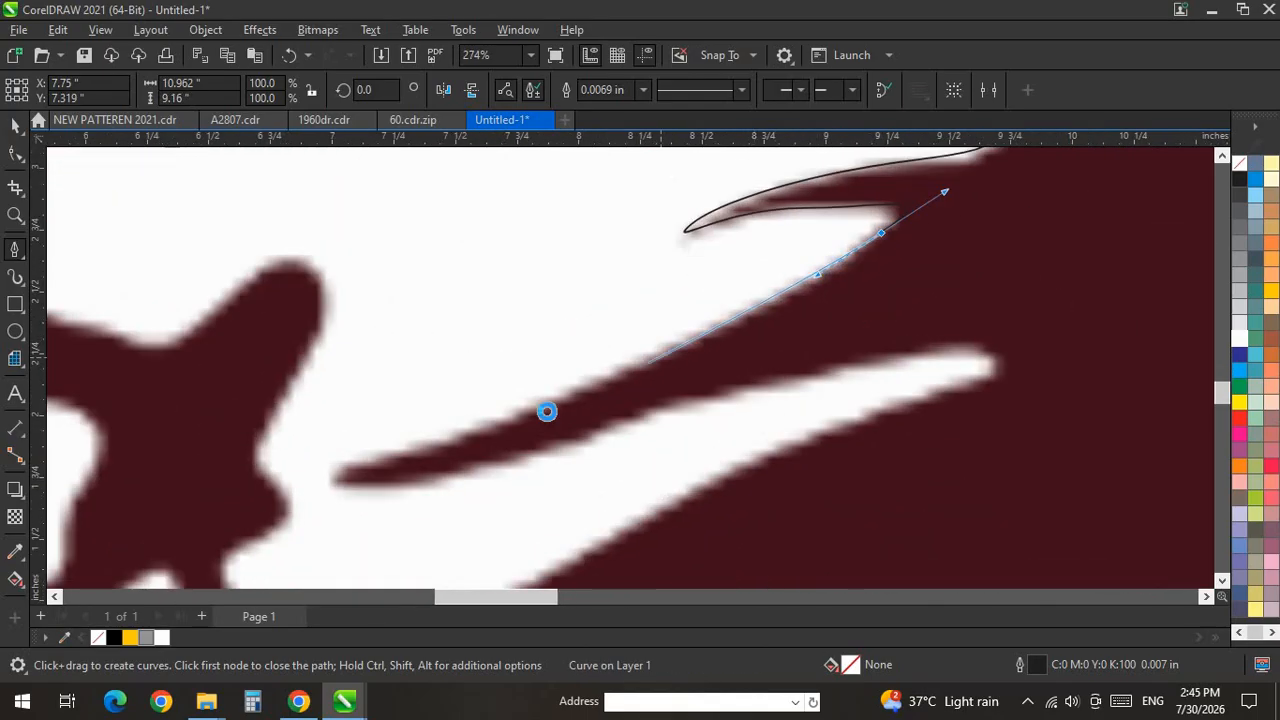
drag(352, 484, 393, 489)
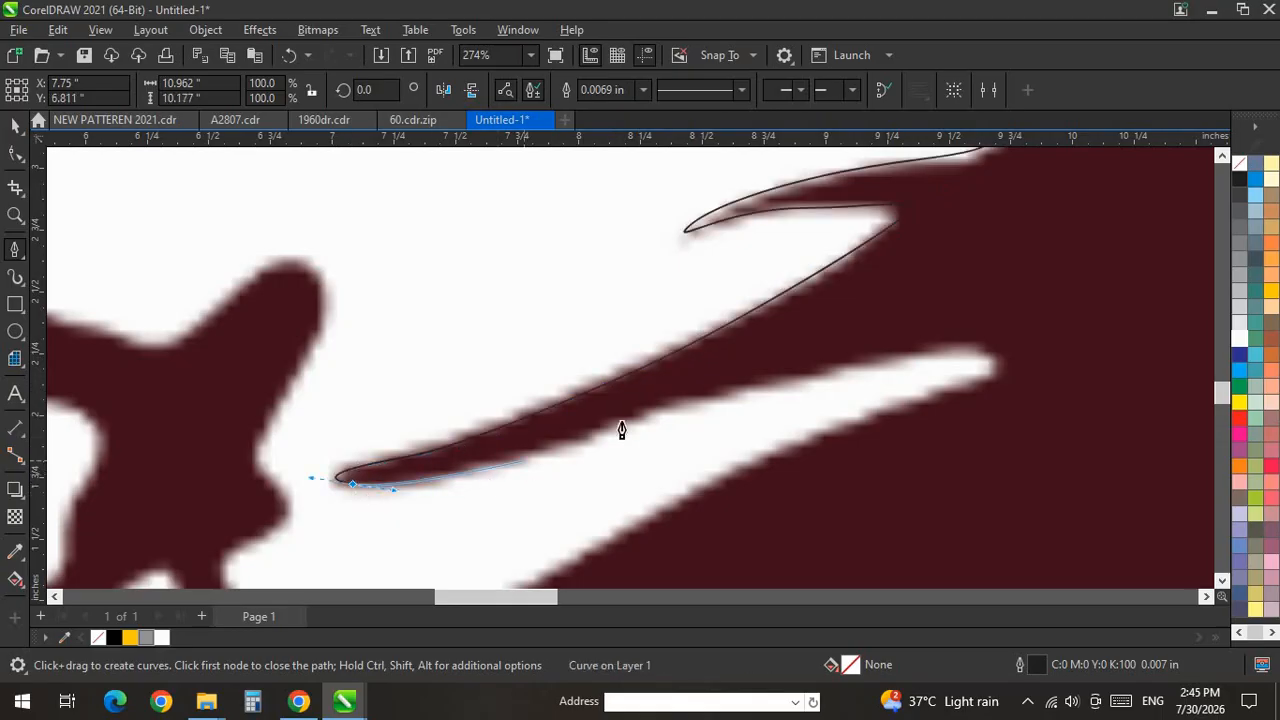
drag(972, 346, 1012, 351)
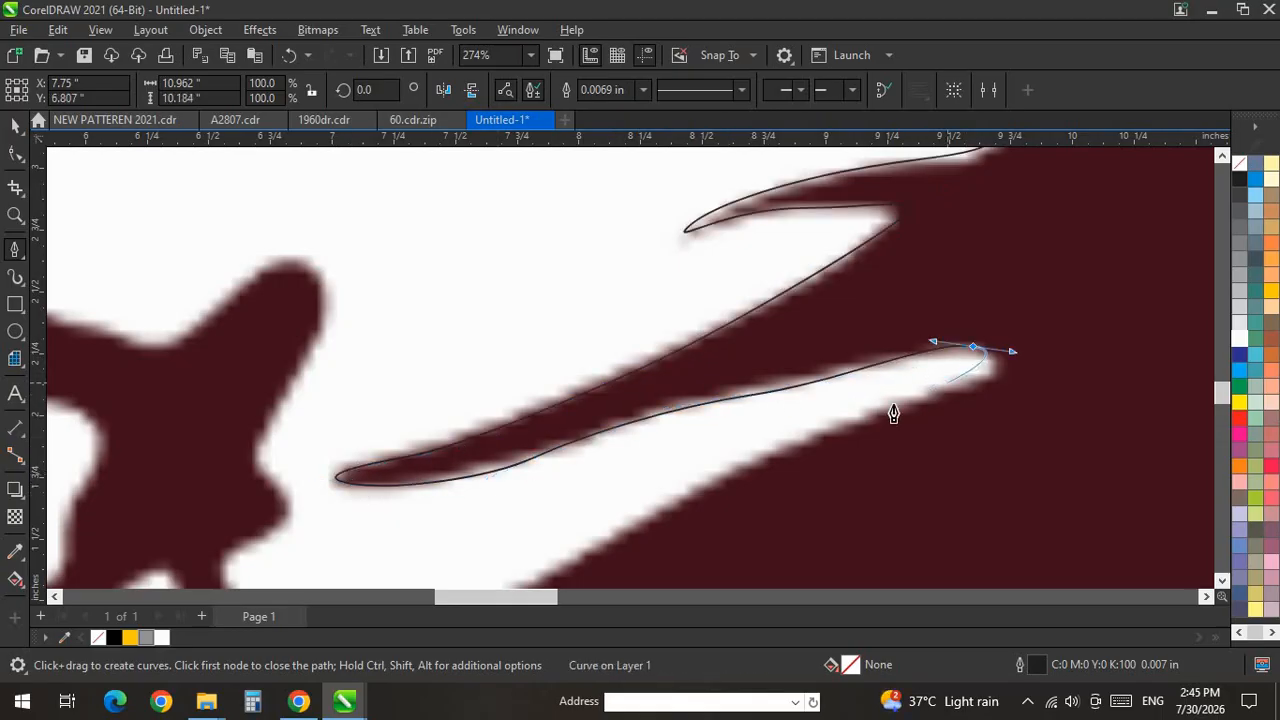
Trace that spike's underside back along the dark band to a turning point near the front wheel.
scroll(671, 323, down, 10)
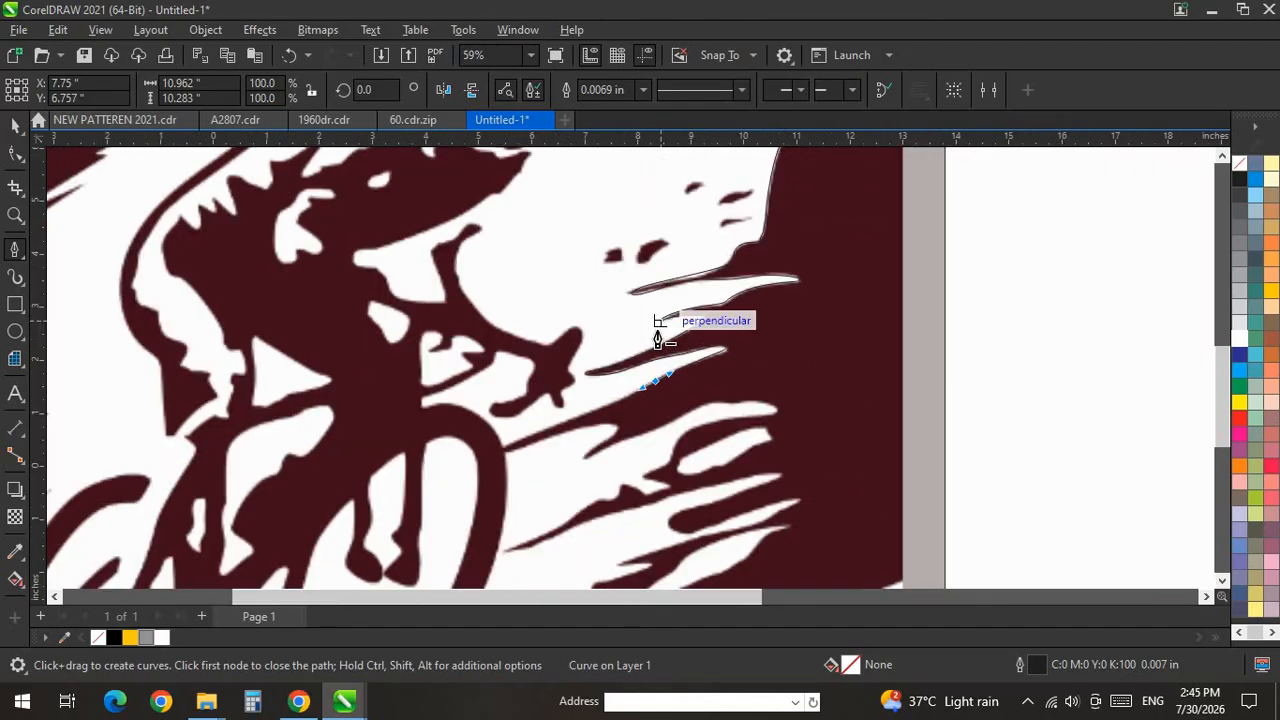
scroll(677, 294, up, 10)
scroll(909, 197, down, 3)
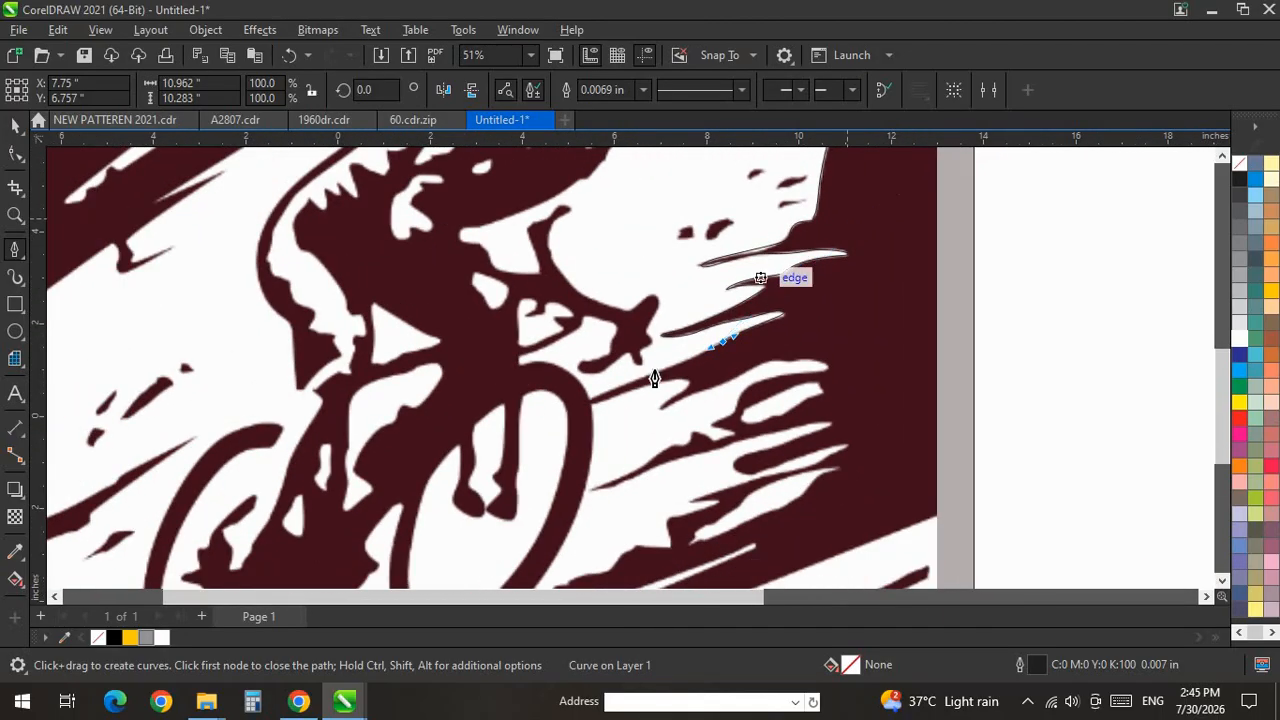
scroll(657, 370, up, 10)
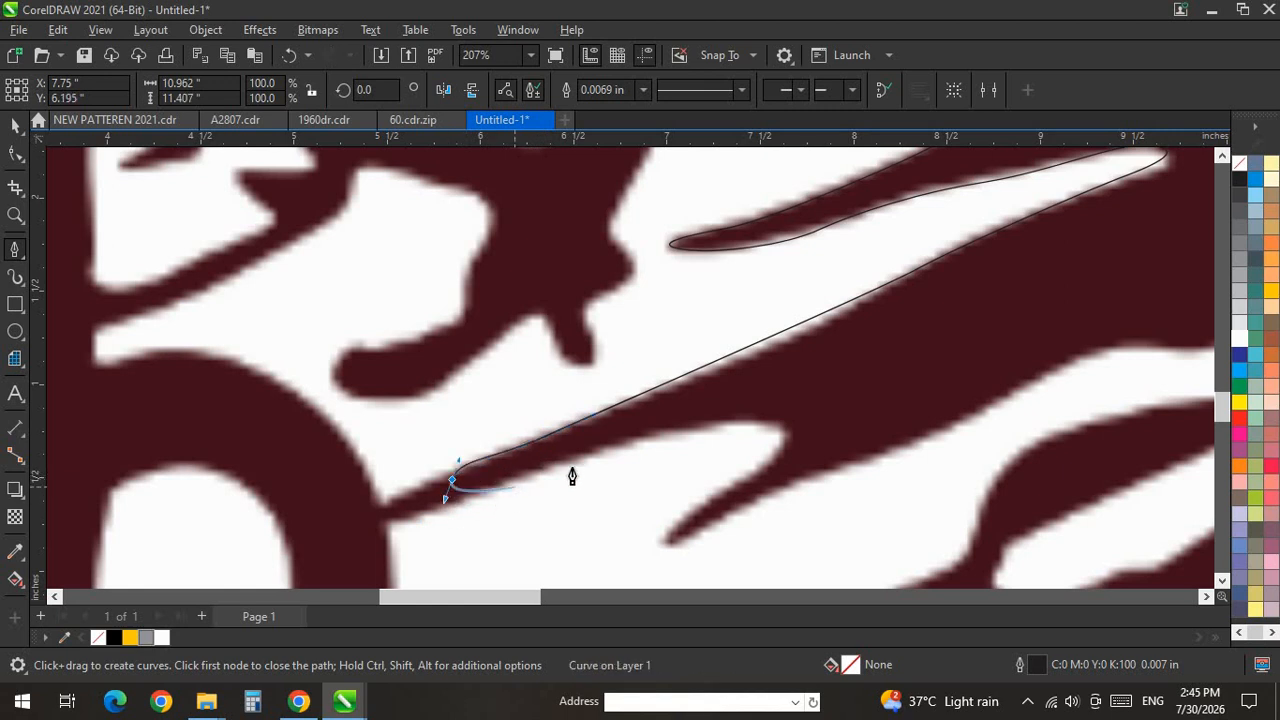
Trace the short white spur beside the wheel and the narrow dark notch beneath it, undoing one point along the way.
drag(700, 443, 774, 436)
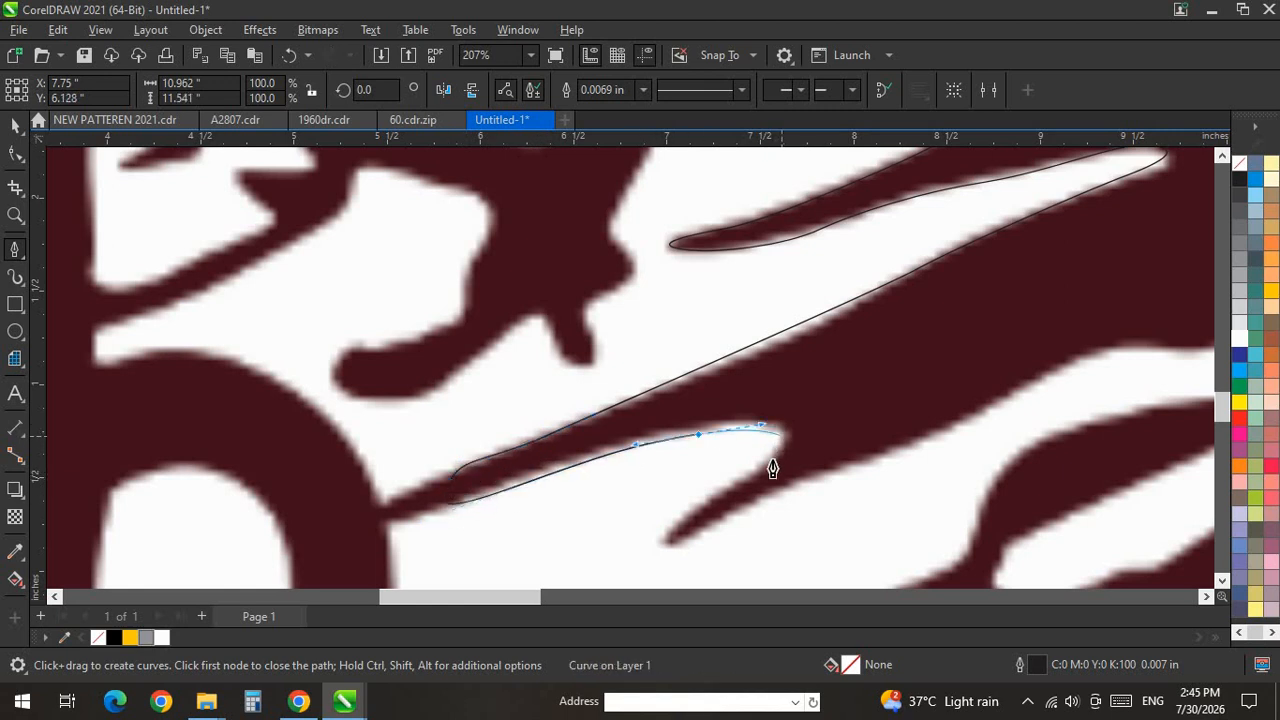
key(ctrl+z)
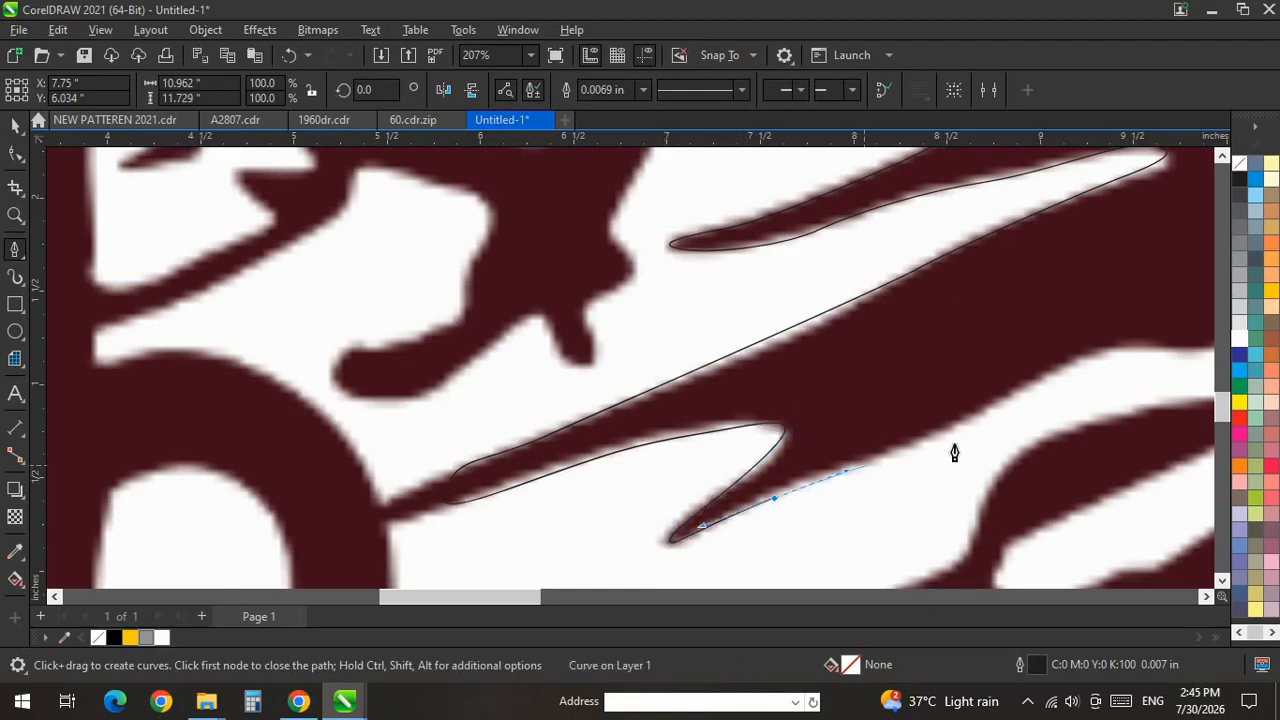
scroll(948, 353, down, 2)
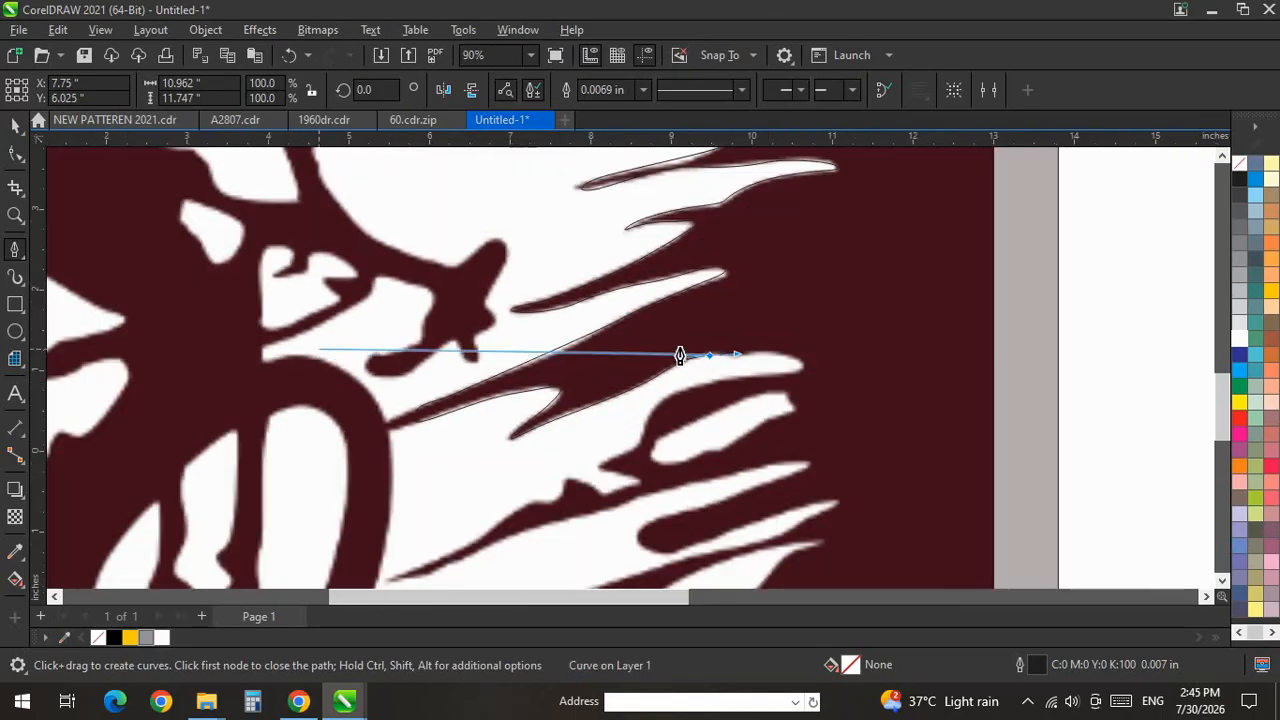
Trace around the rounded tip of the next white spike and back along its lower edge.
scroll(745, 356, up, 3)
drag(725, 353, 779, 355)
drag(847, 393, 845, 406)
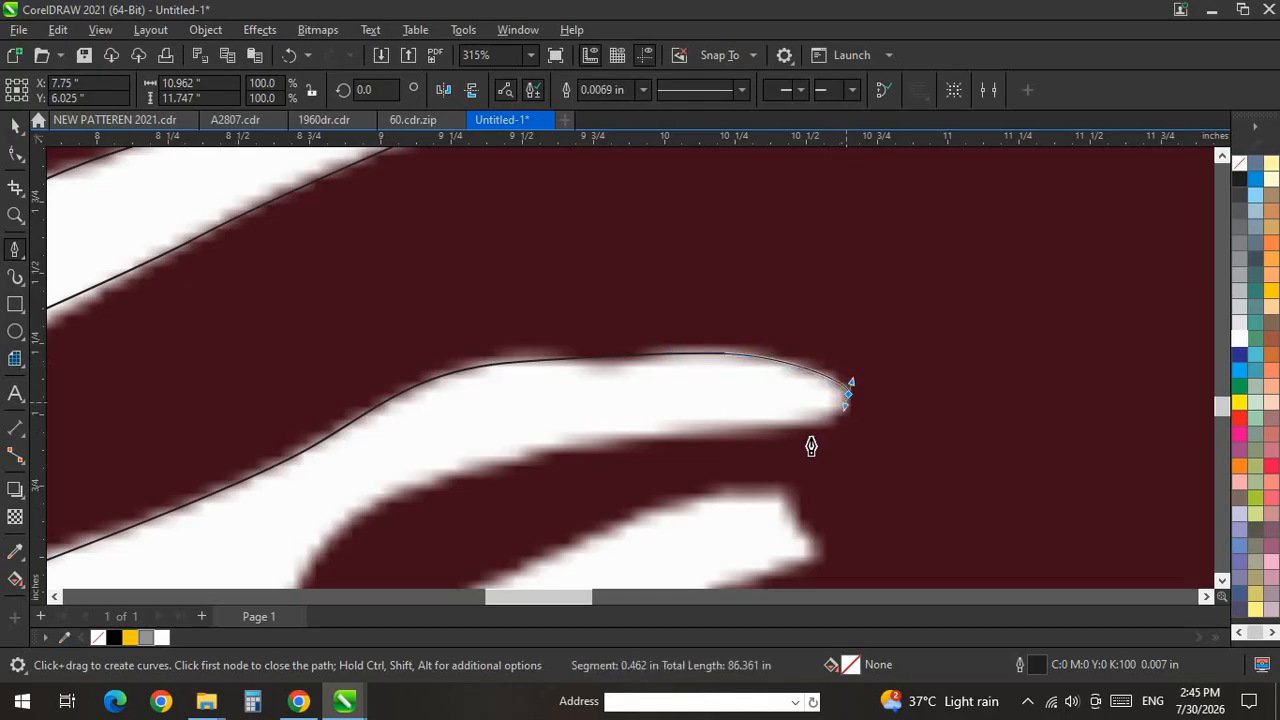
drag(371, 507, 271, 566)
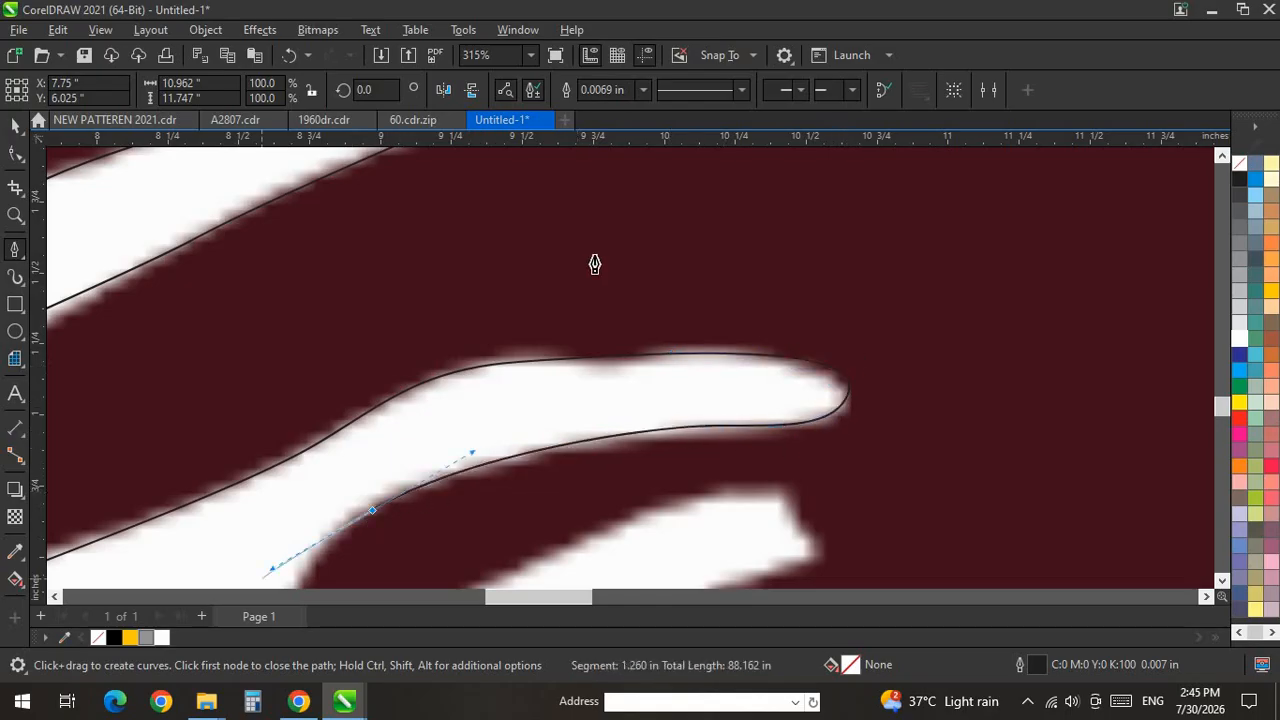
Trace down the curved dark edge to its inner corner and turn onto the small white spur's upper edge.
scroll(595, 250, down, 2)
scroll(503, 347, up, 2)
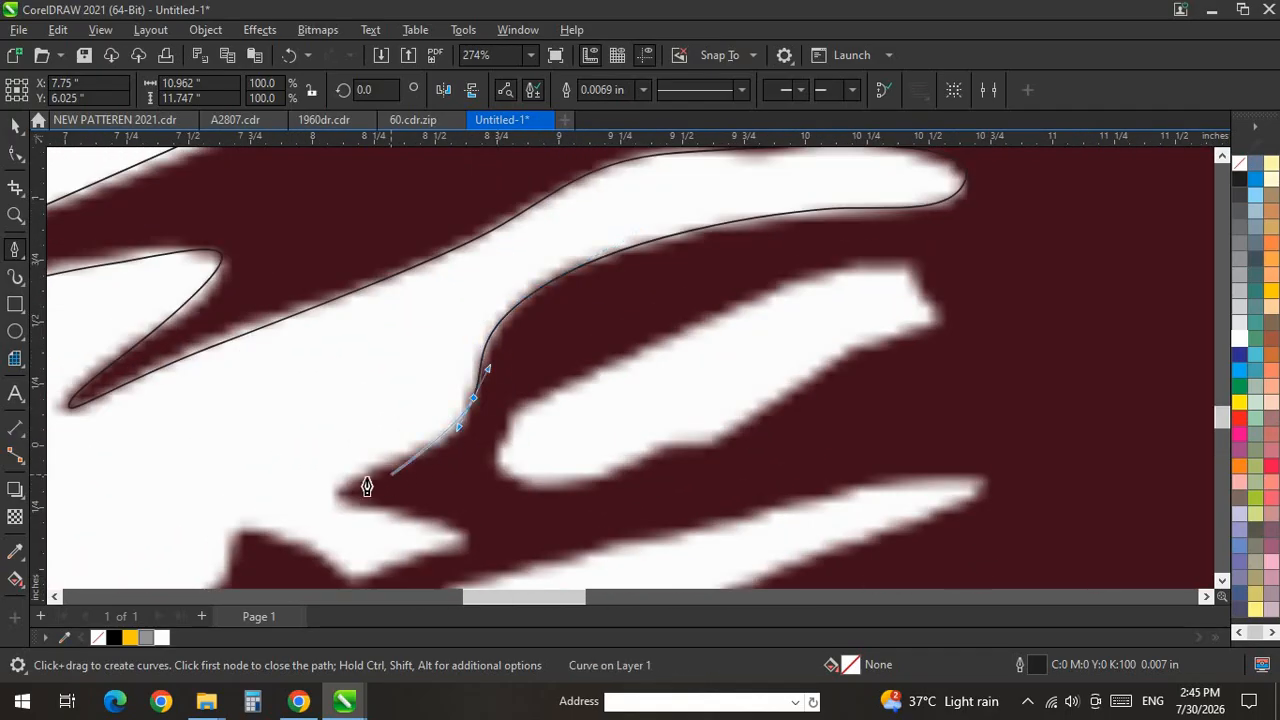
drag(380, 504, 412, 511)
scroll(803, 253, down, 4)
scroll(674, 413, up, 3)
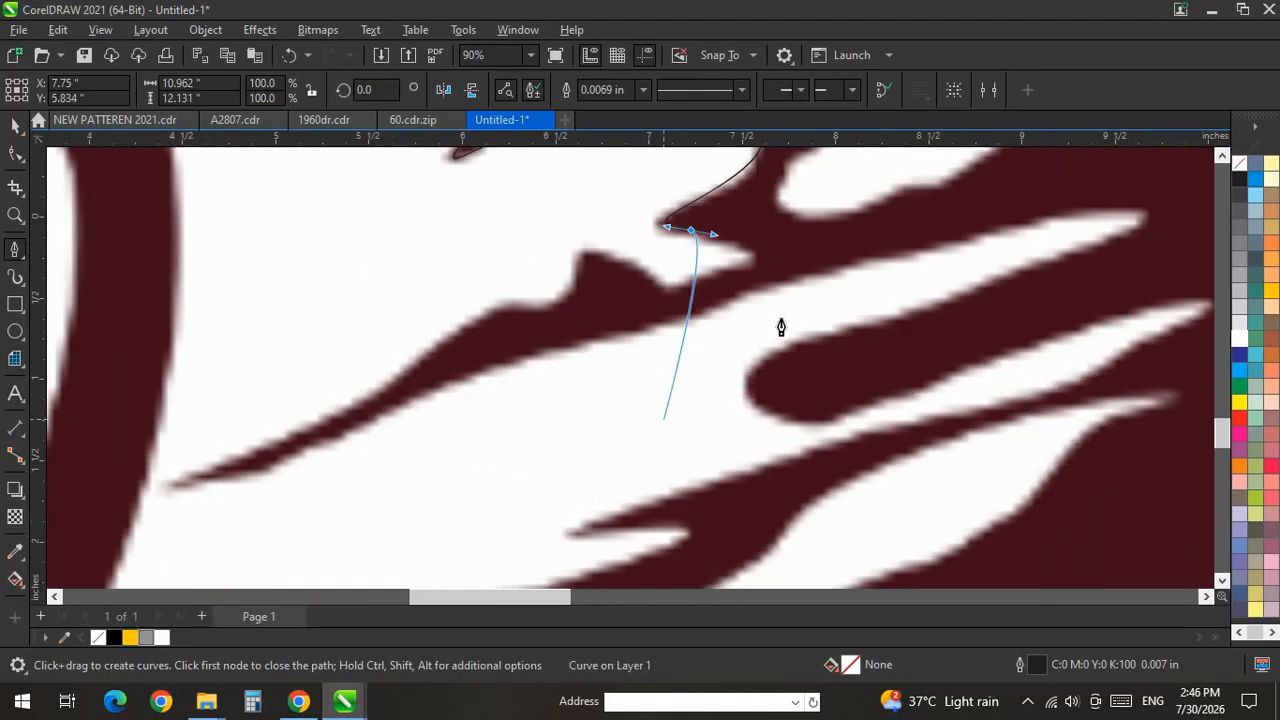
Trace around the small white spur and along the jagged upper edge of the dark sliver to its tip near the front wheel.
click(735, 214)
drag(599, 271, 565, 254)
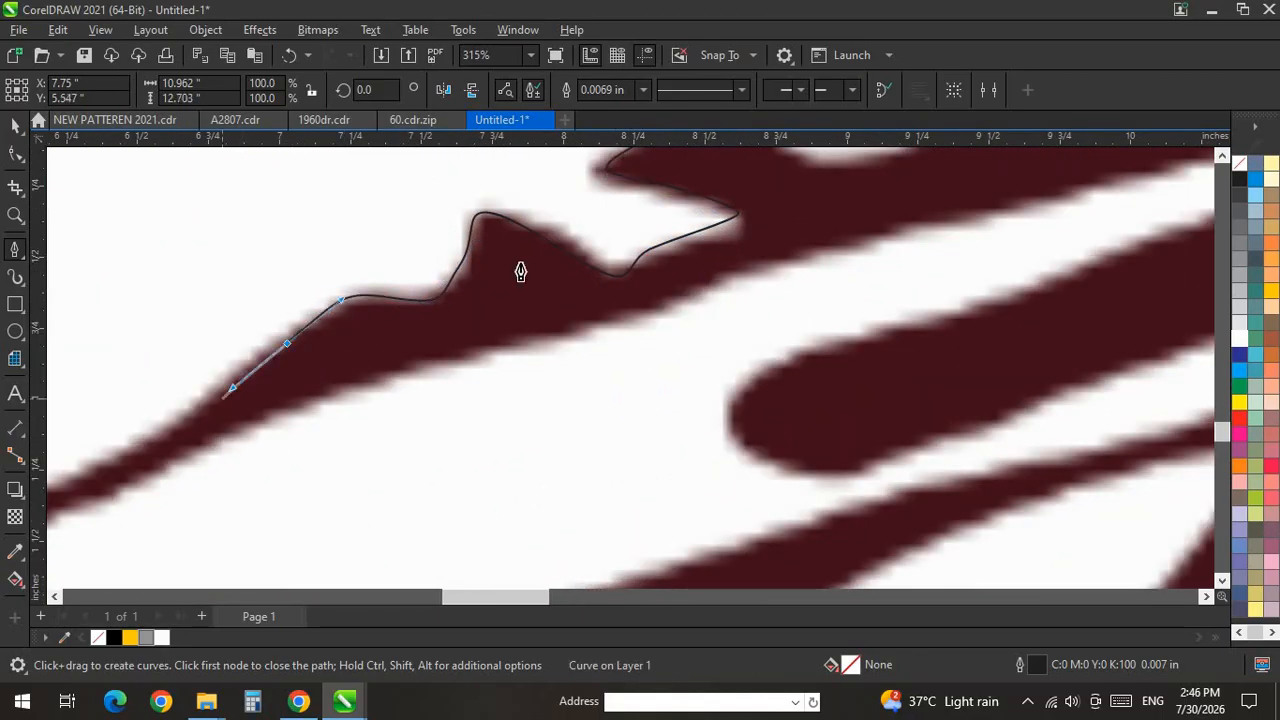
scroll(520, 271, down, 5)
scroll(515, 305, up, 5)
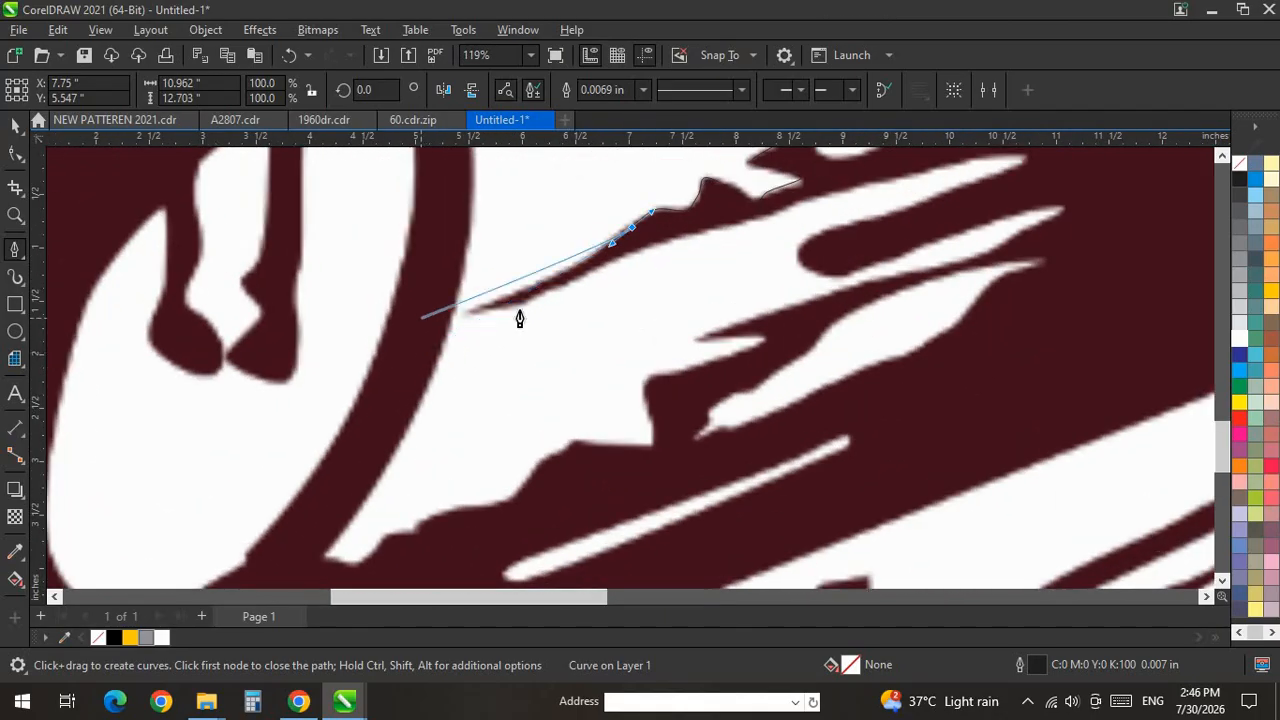
drag(463, 330, 441, 330)
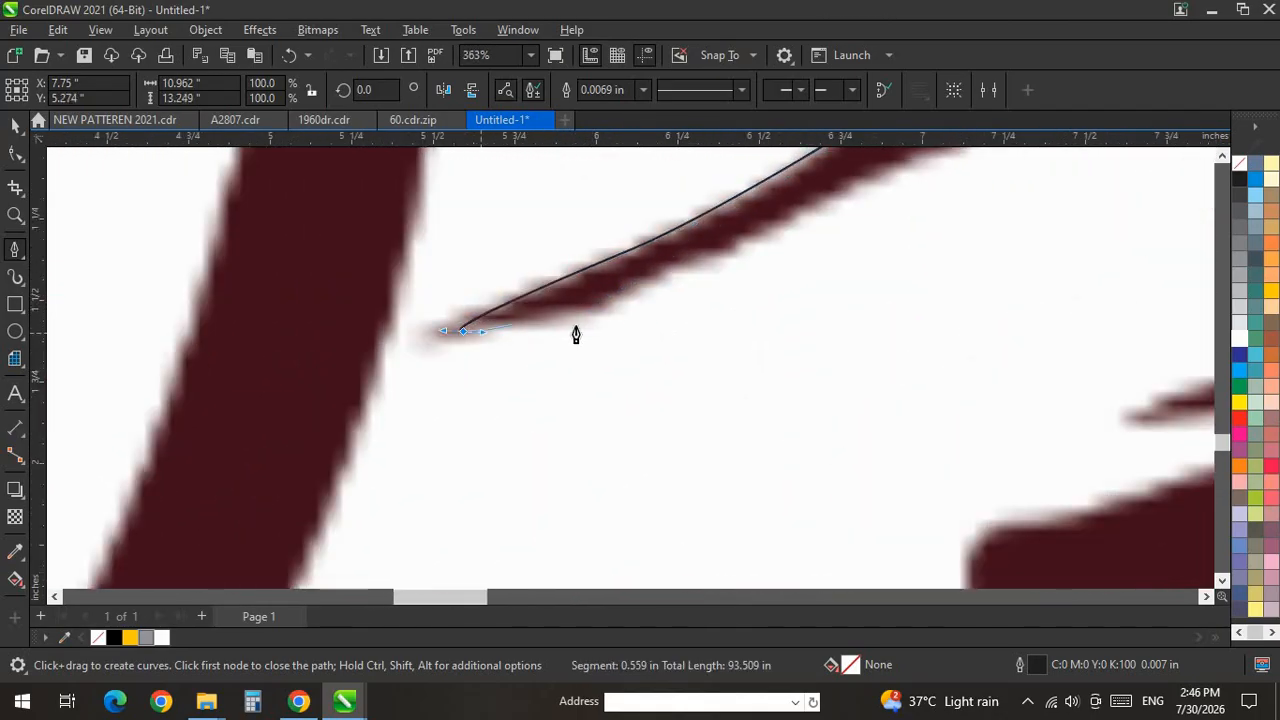
Trace the dark sliver's underside back and onto the upper edge of the long white spike.
scroll(335, 483, down, 7)
scroll(851, 386, up, 6)
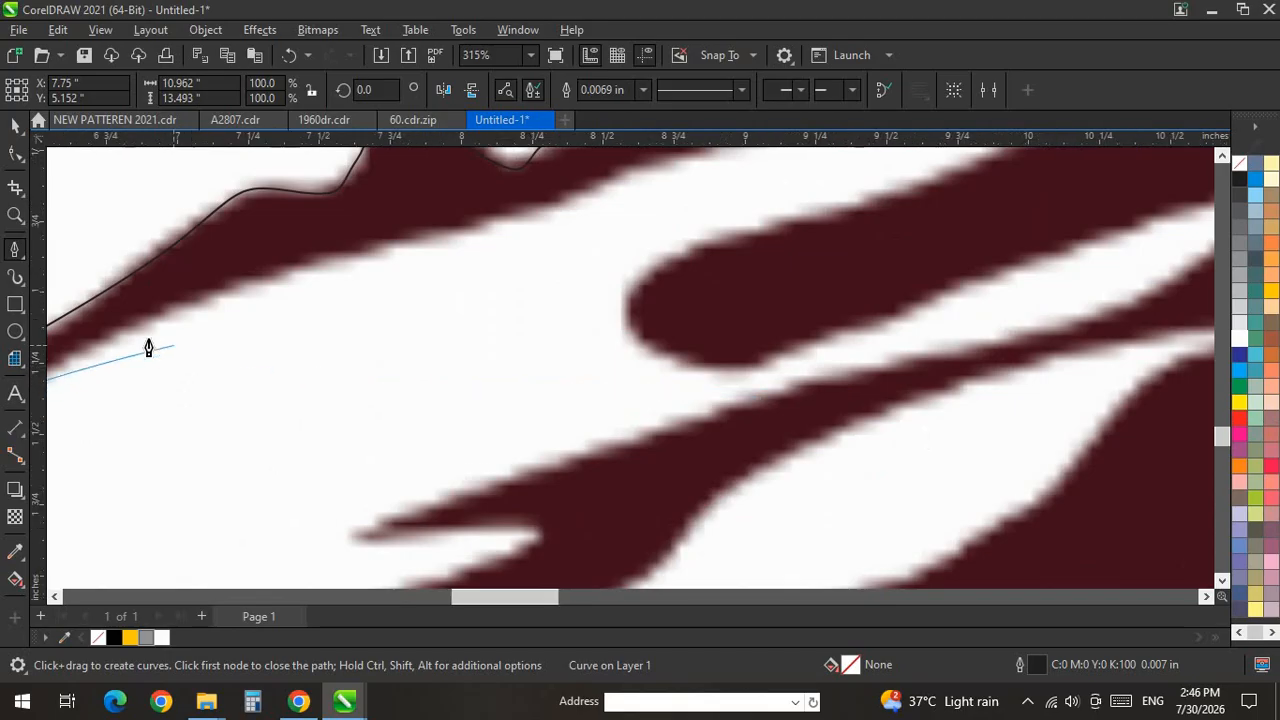
scroll(400, 332, down, 2)
scroll(490, 295, down, 5)
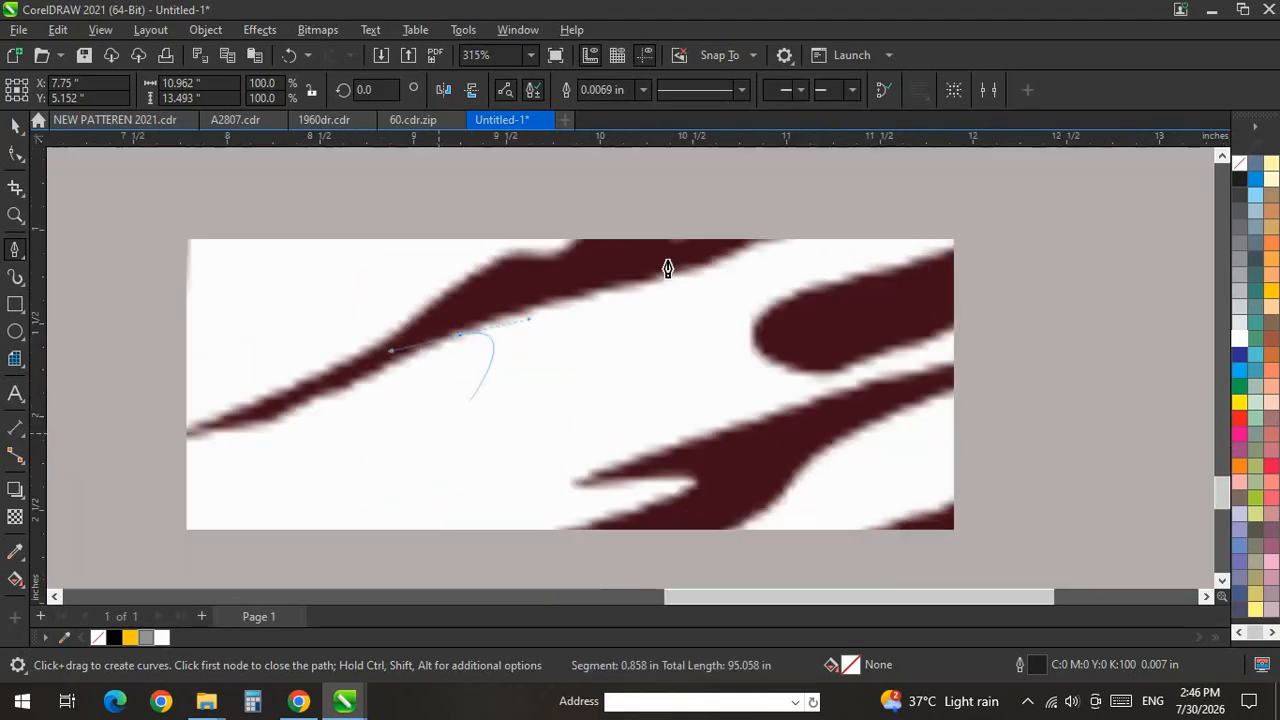
scroll(666, 266, up, 6)
scroll(624, 430, down, 5)
scroll(778, 328, up, 6)
drag(606, 380, 702, 354)
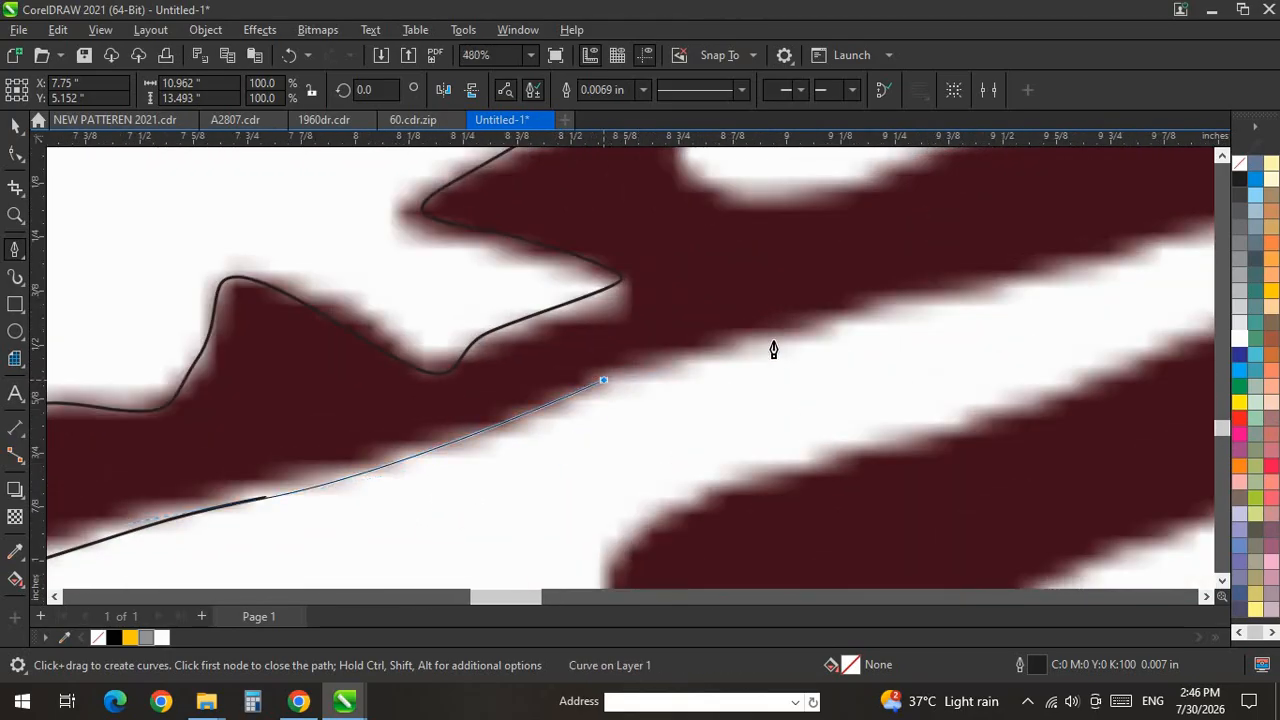
Trace around the long white spike's tip, back along its lower edge and around the rounded dark end.
scroll(268, 492, down, 10)
scroll(830, 345, up, 5)
scroll(263, 455, up, 3)
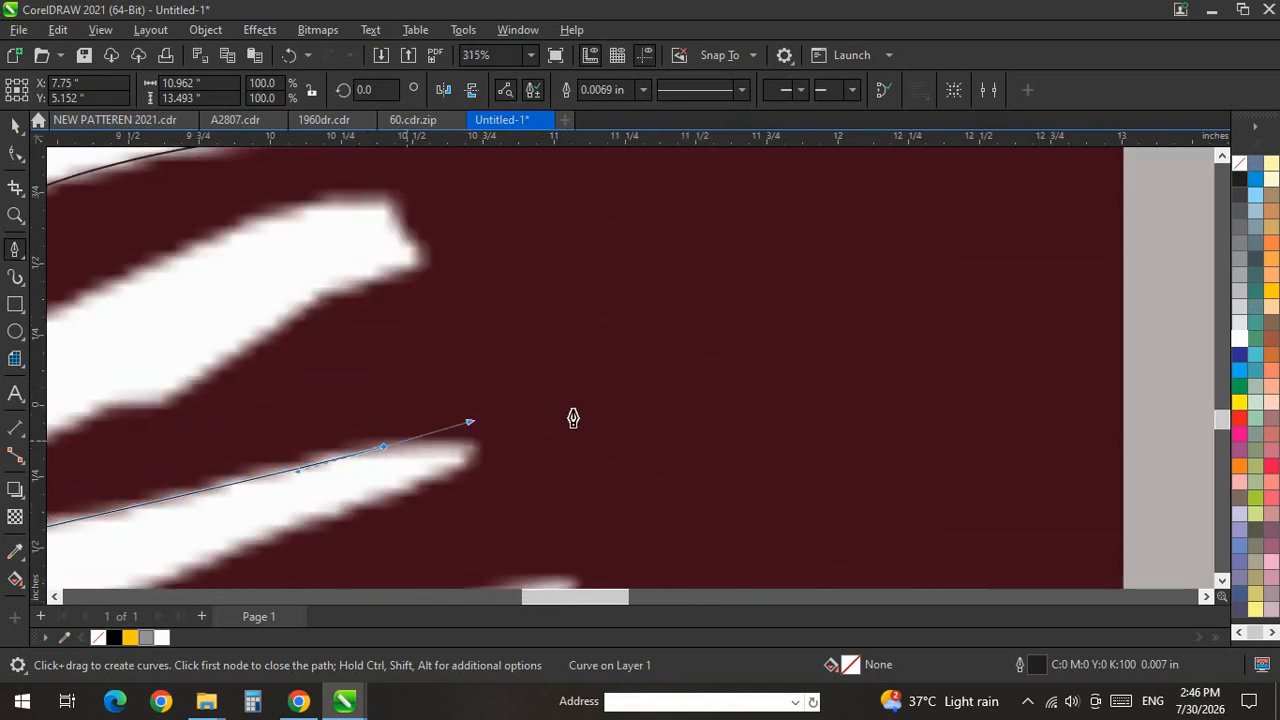
drag(449, 479, 576, 504)
scroll(523, 457, down, 5)
scroll(646, 418, up, 4)
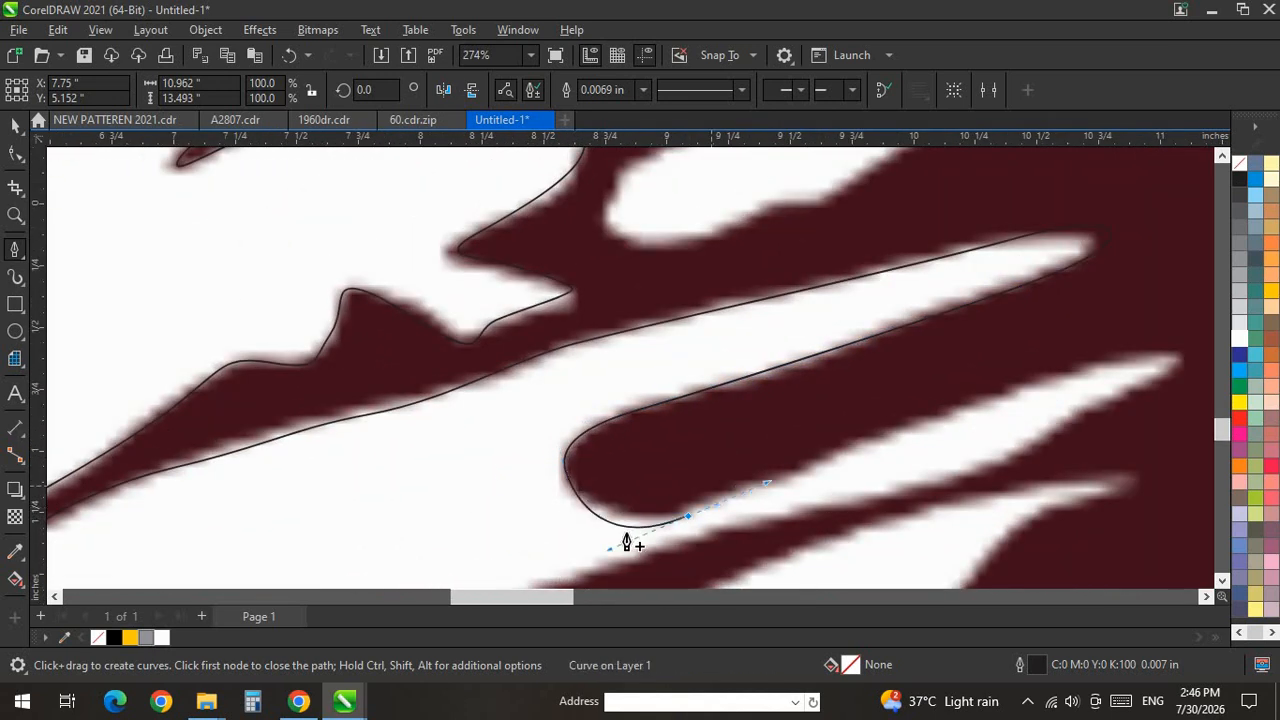
Trace around the tip of the second white spike and back along its curved underside.
scroll(627, 541, down, 4)
scroll(907, 412, up, 6)
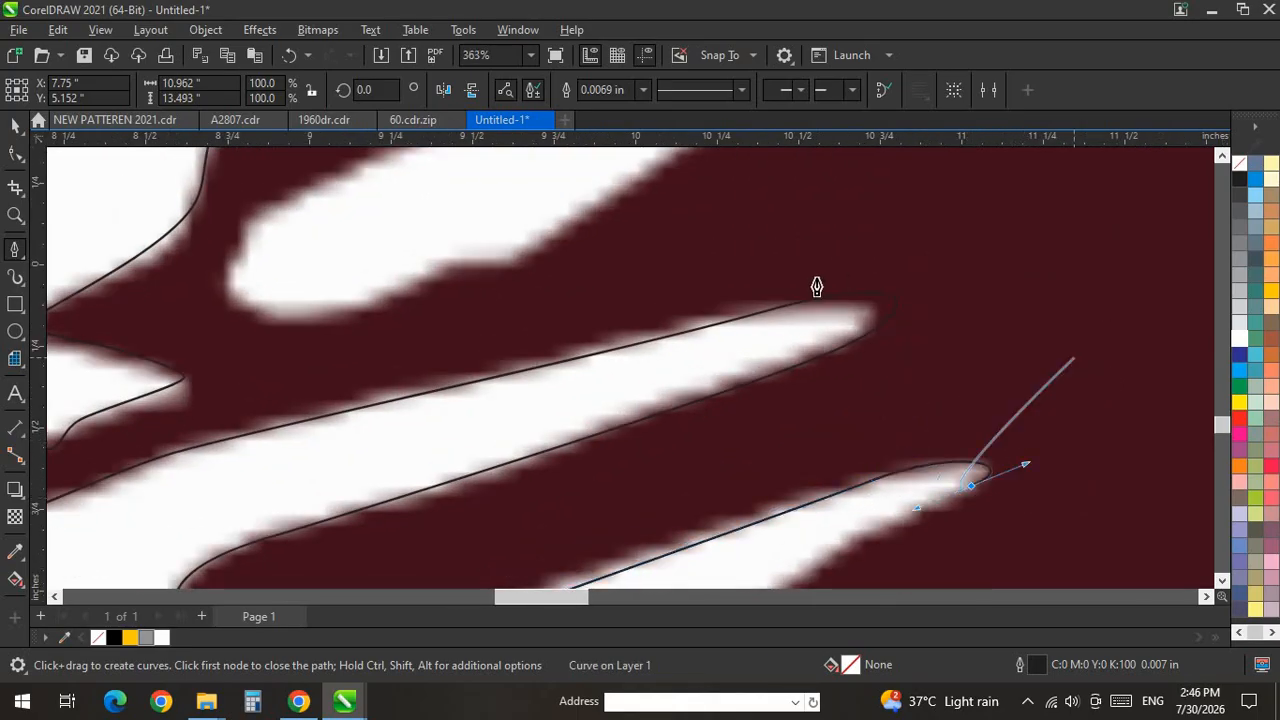
scroll(894, 386, down, 4)
scroll(917, 318, up, 3)
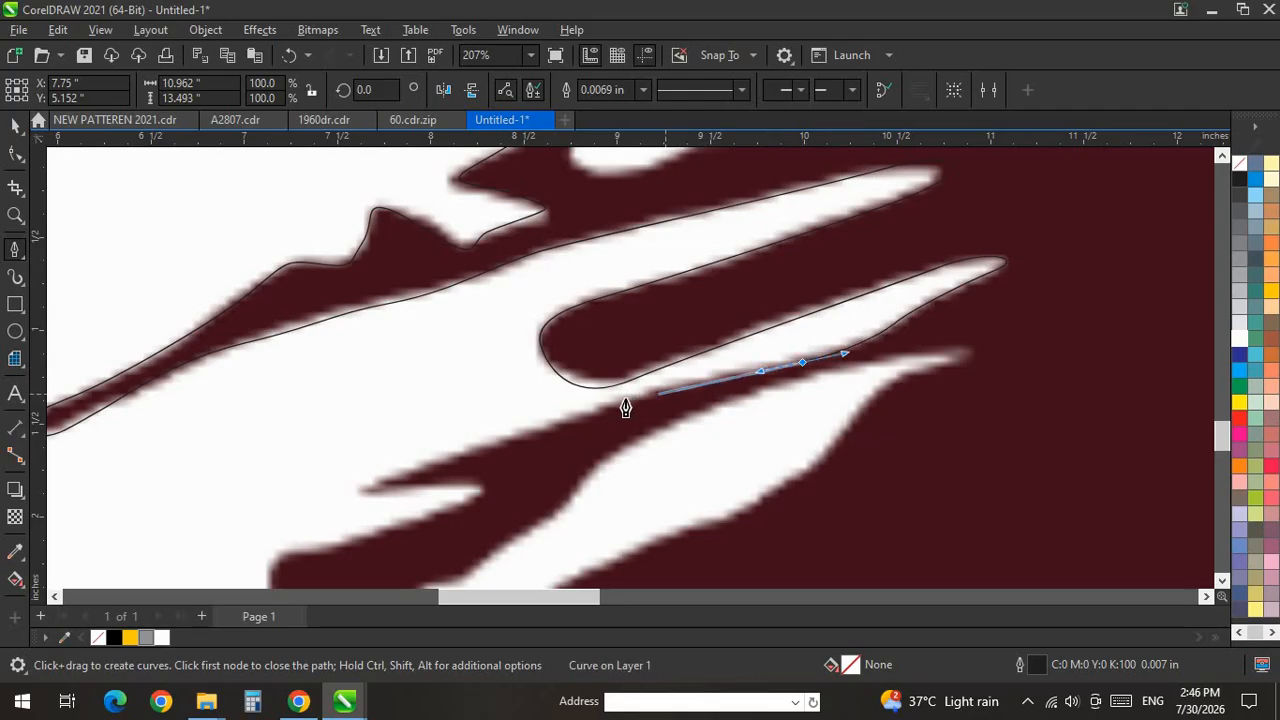
Trace around the narrow dark point and the short white spur beneath it, down to the inner corner below.
scroll(460, 460, down, 3)
scroll(763, 306, up, 7)
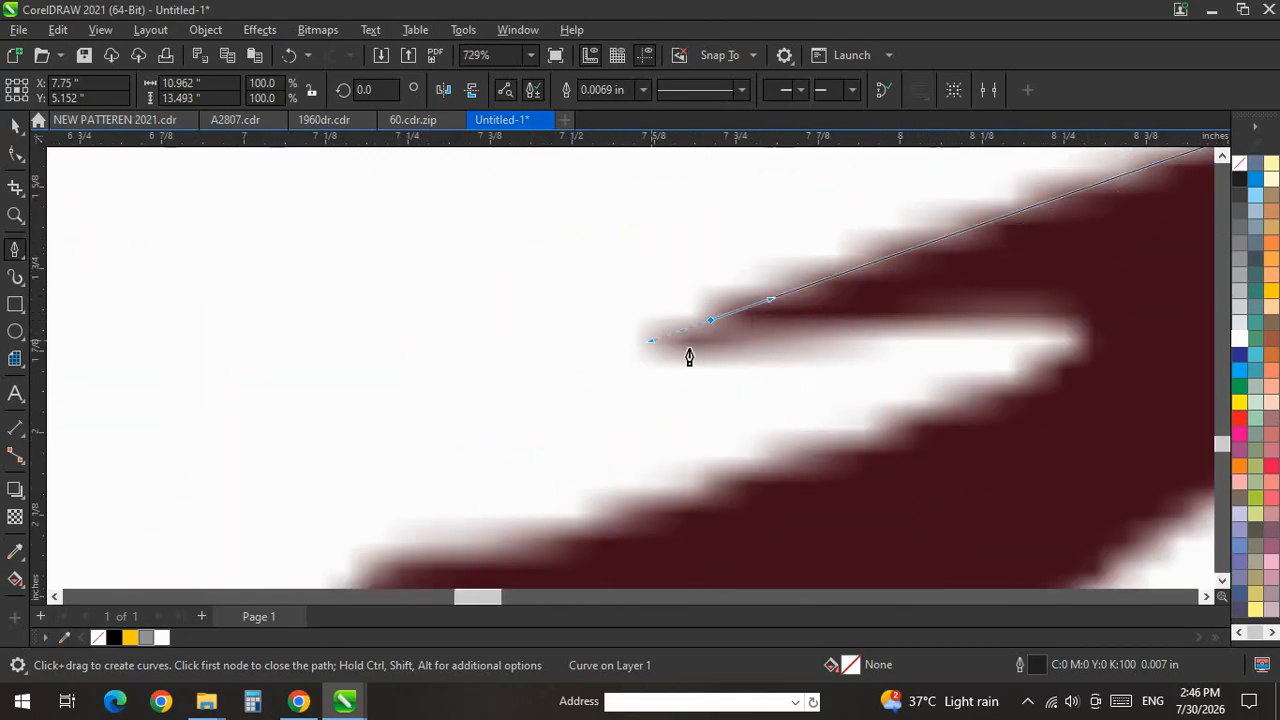
drag(709, 347, 858, 330)
scroll(990, 345, down, 8)
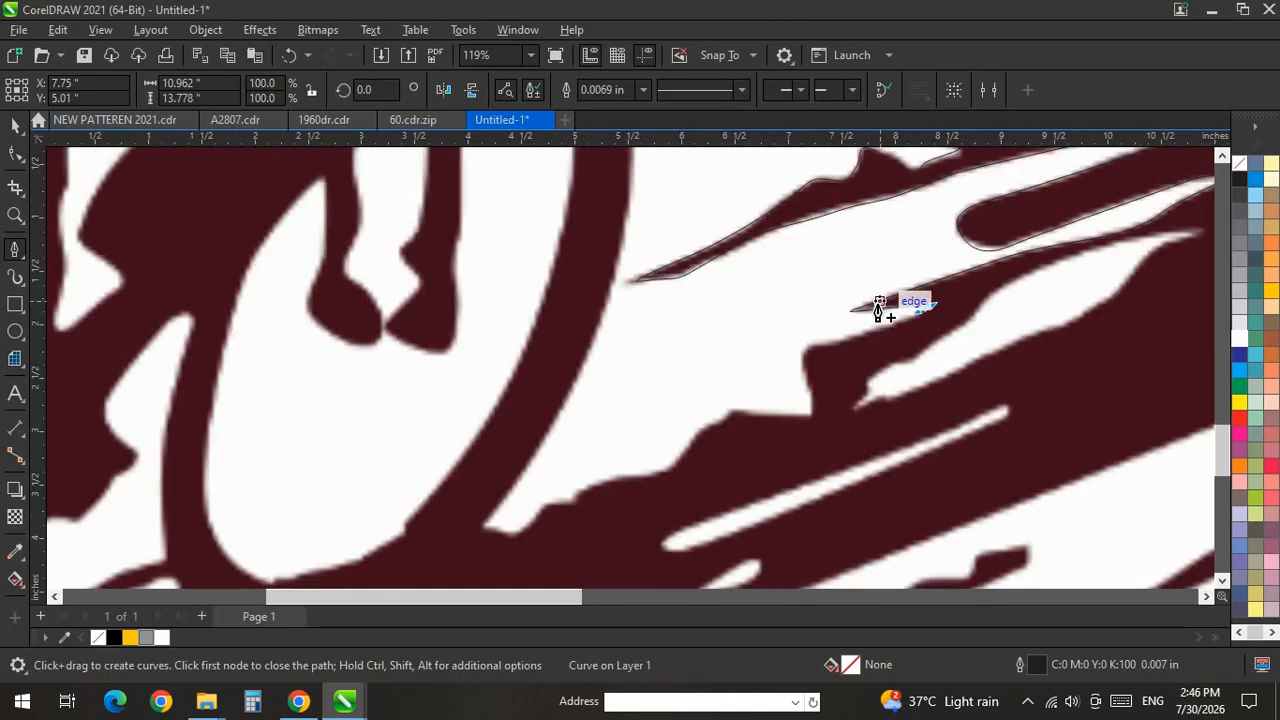
scroll(870, 350, up, 5)
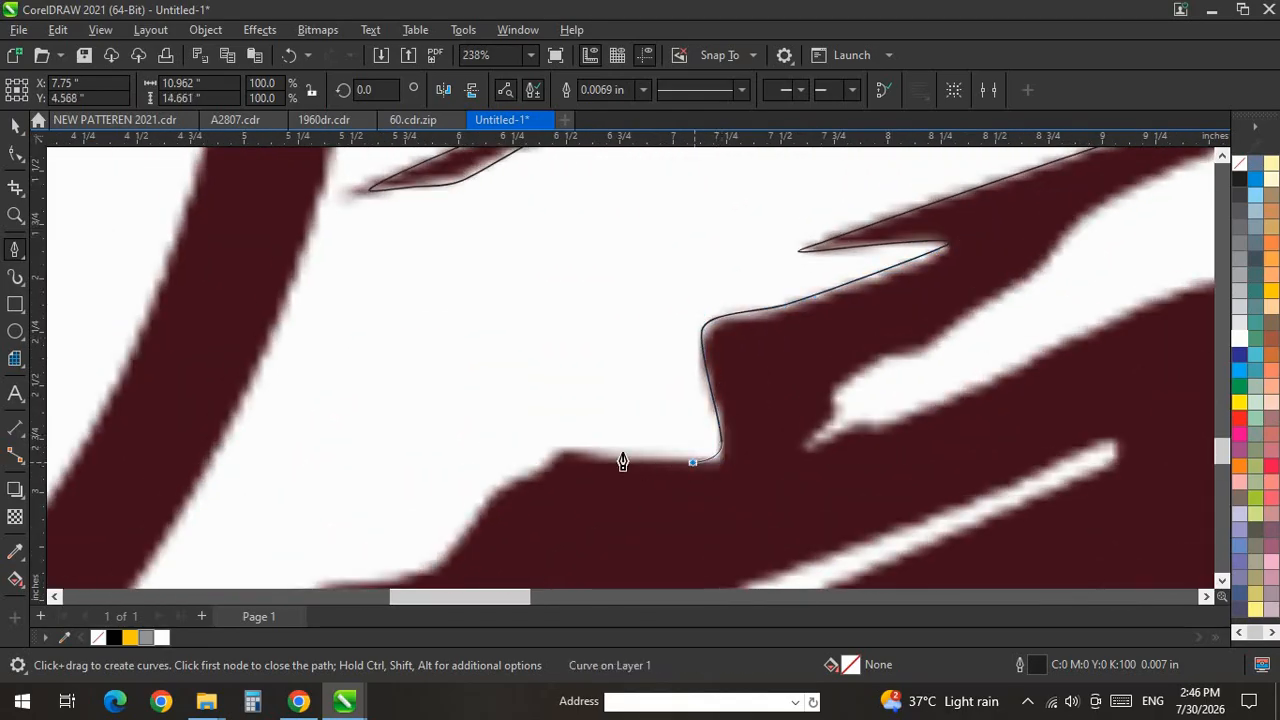
Trace the stepped lower edge of the white area down to its bottom end beside the front wheel.
drag(477, 499, 468, 517)
scroll(710, 330, down, 3)
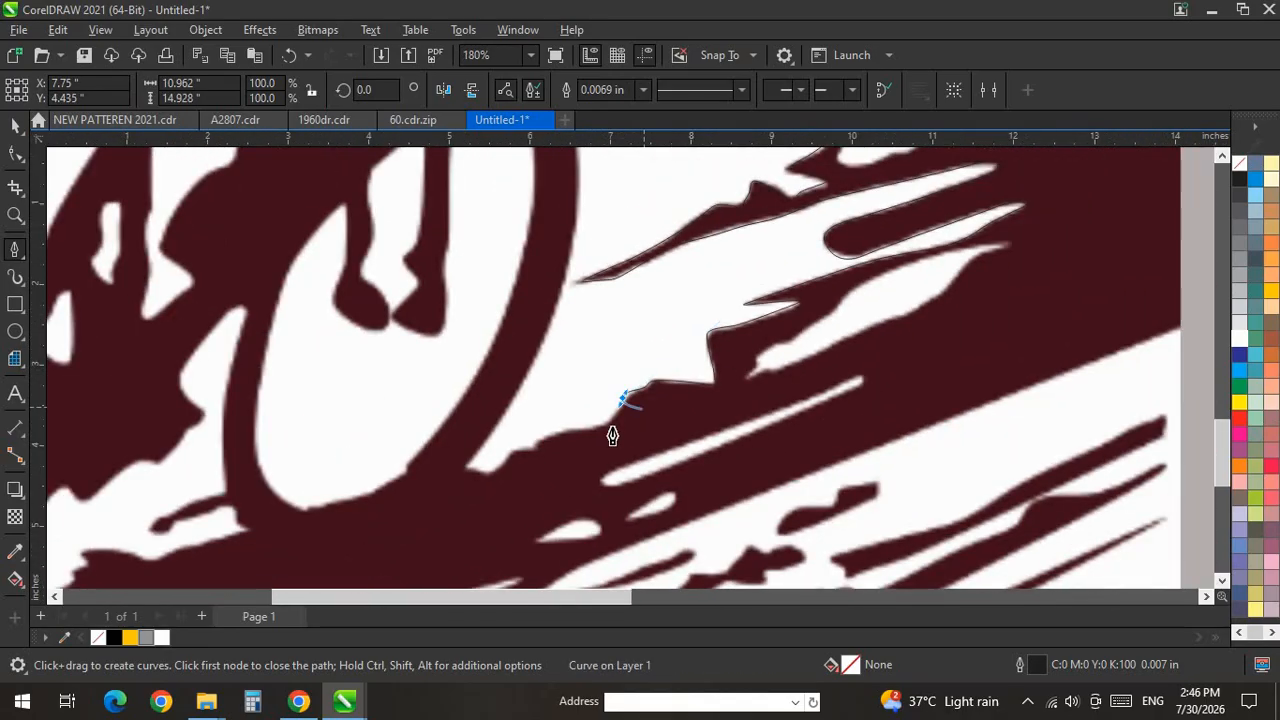
scroll(613, 421, up, 4)
drag(251, 541, 248, 563)
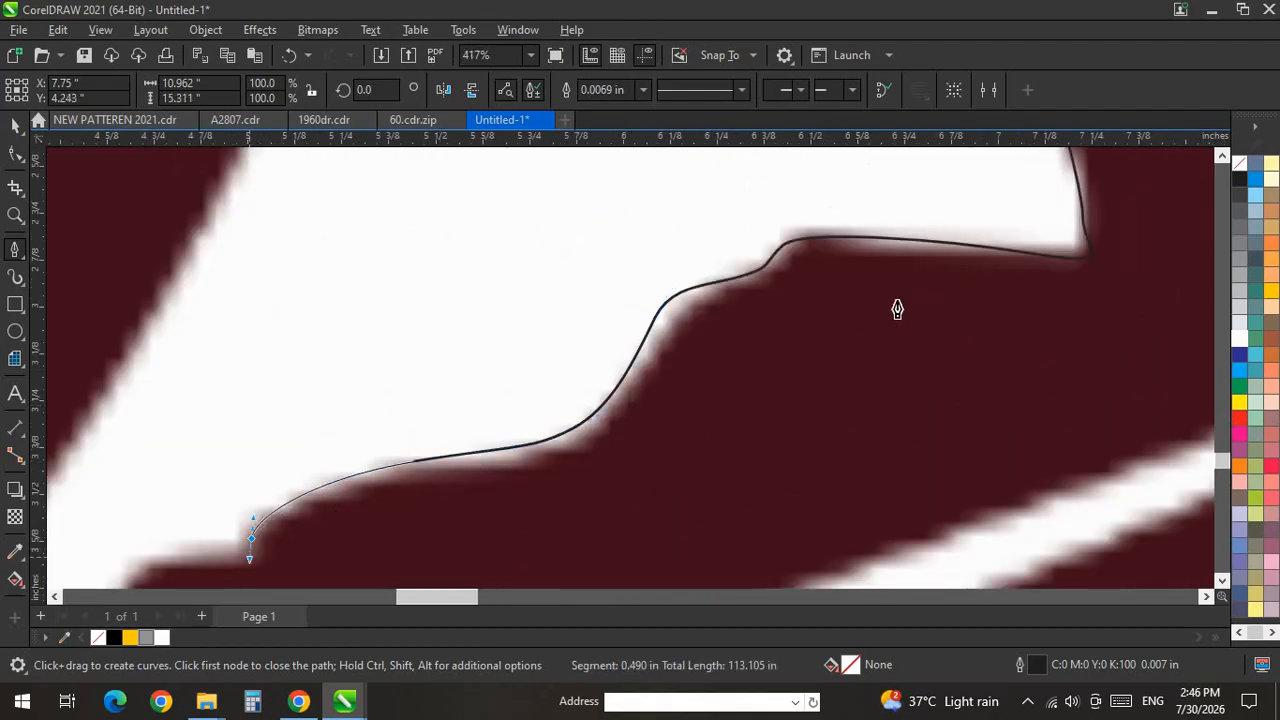
scroll(898, 303, down, 2)
scroll(589, 428, up, 1)
drag(560, 411, 533, 424)
drag(502, 469, 484, 474)
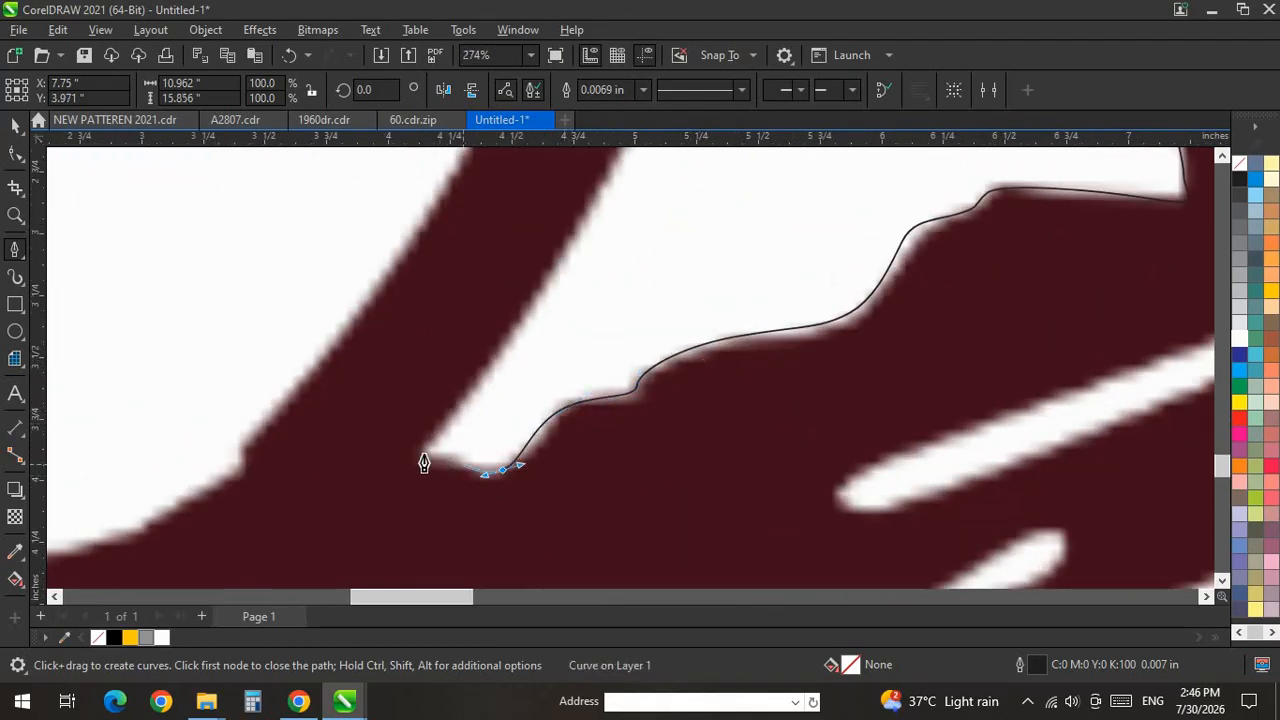
Carry the path beneath the front wheel and around the short dark branch behind it.
scroll(854, 409, down, 3)
scroll(851, 337, up, 3)
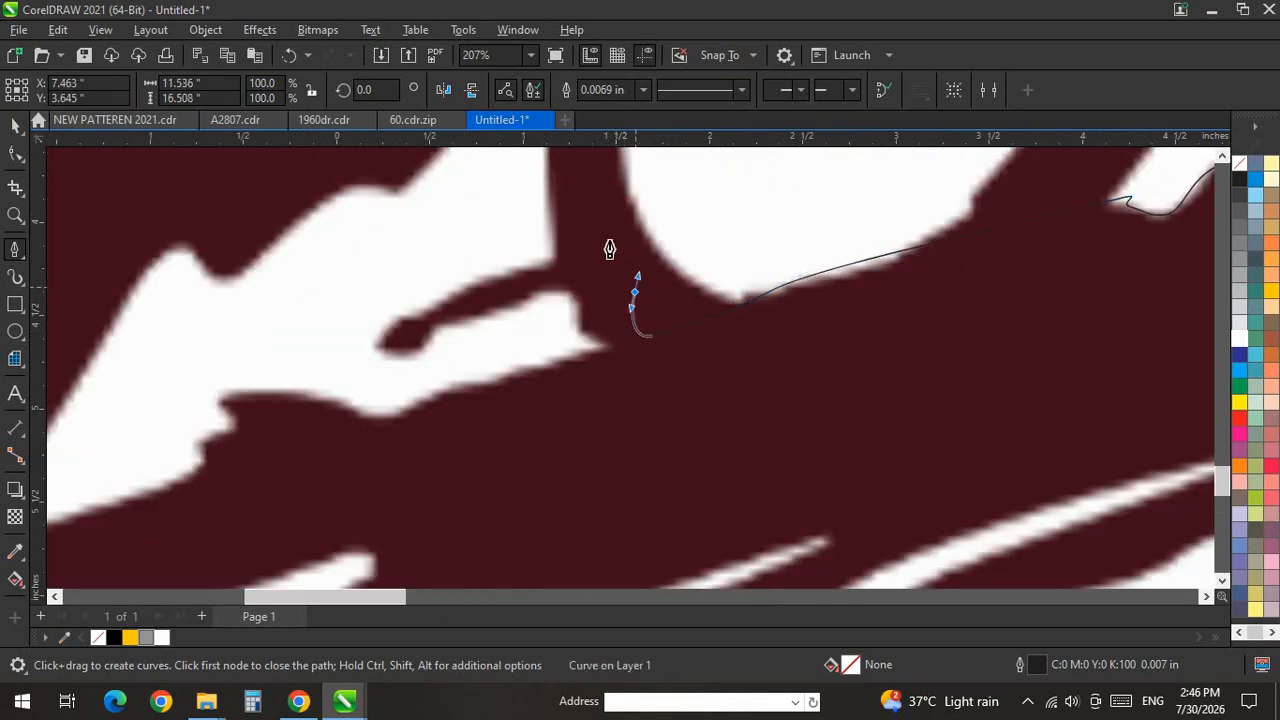
drag(550, 260, 565, 249)
drag(413, 357, 436, 357)
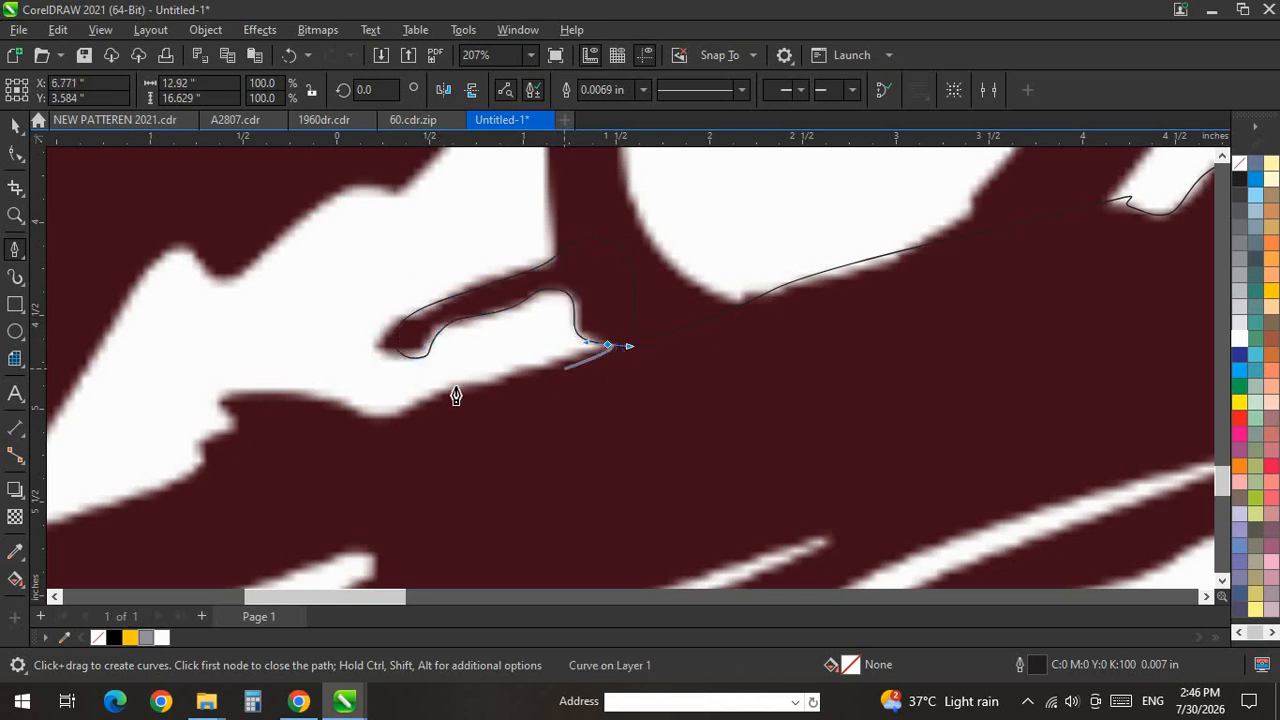
Trace the ragged lower edge of the white area between the wheels and continue to the base of the rear wheel.
drag(377, 419, 356, 410)
drag(235, 424, 186, 466)
drag(173, 488, 143, 494)
scroll(610, 355, down, 3)
scroll(290, 455, up, 2)
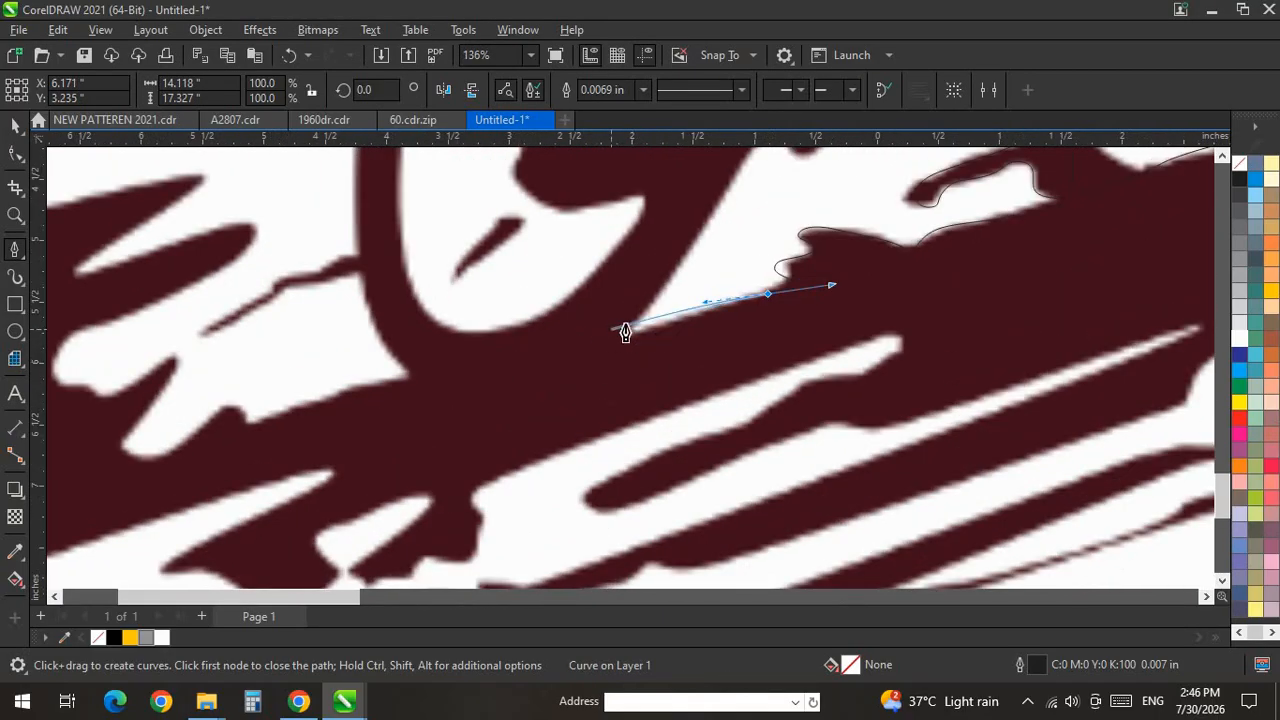
drag(631, 331, 578, 335)
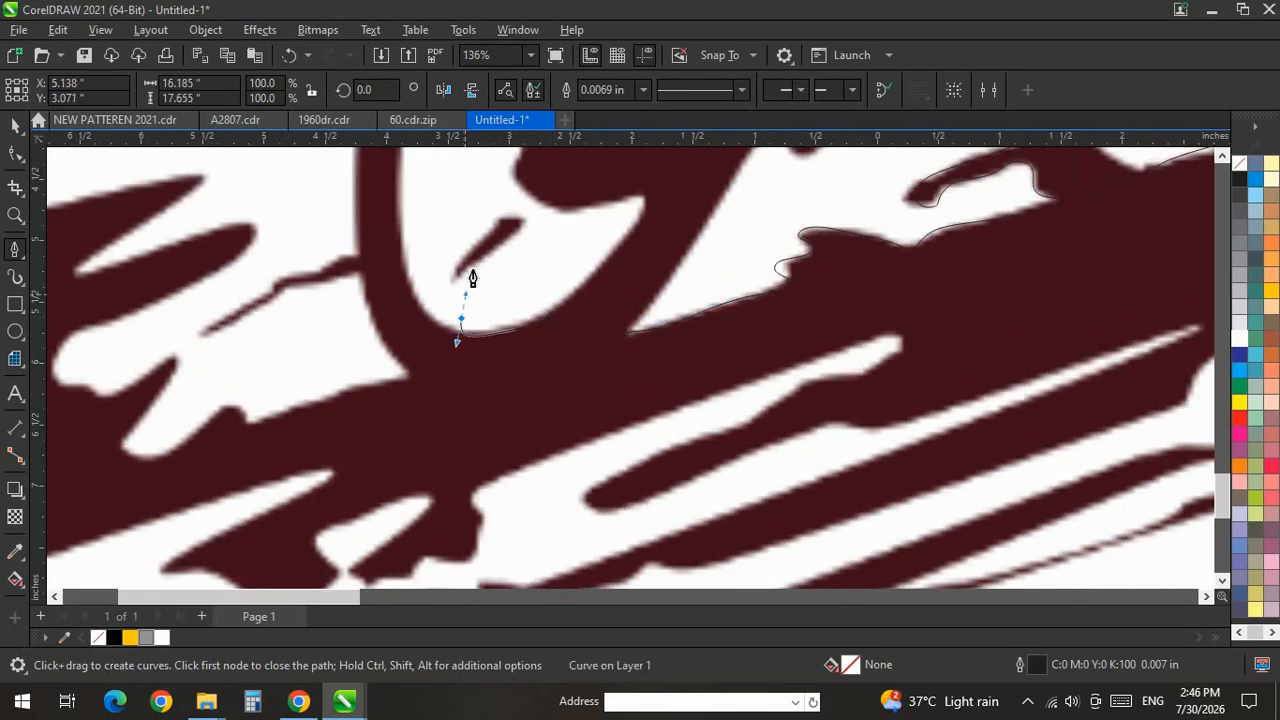
Trace around the dark sliver inside the rear wheel, across the rim and around the thin dark branch outside it.
drag(475, 255, 487, 229)
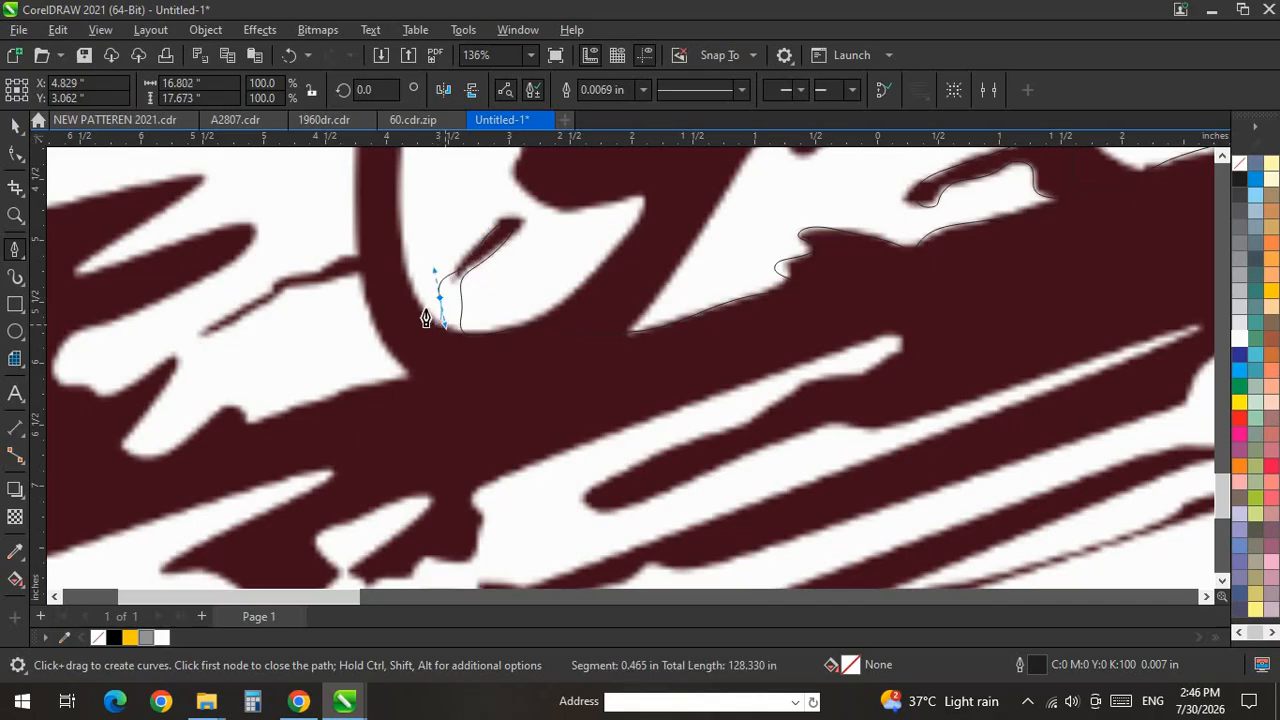
drag(350, 265, 331, 267)
scroll(310, 283, up, 2)
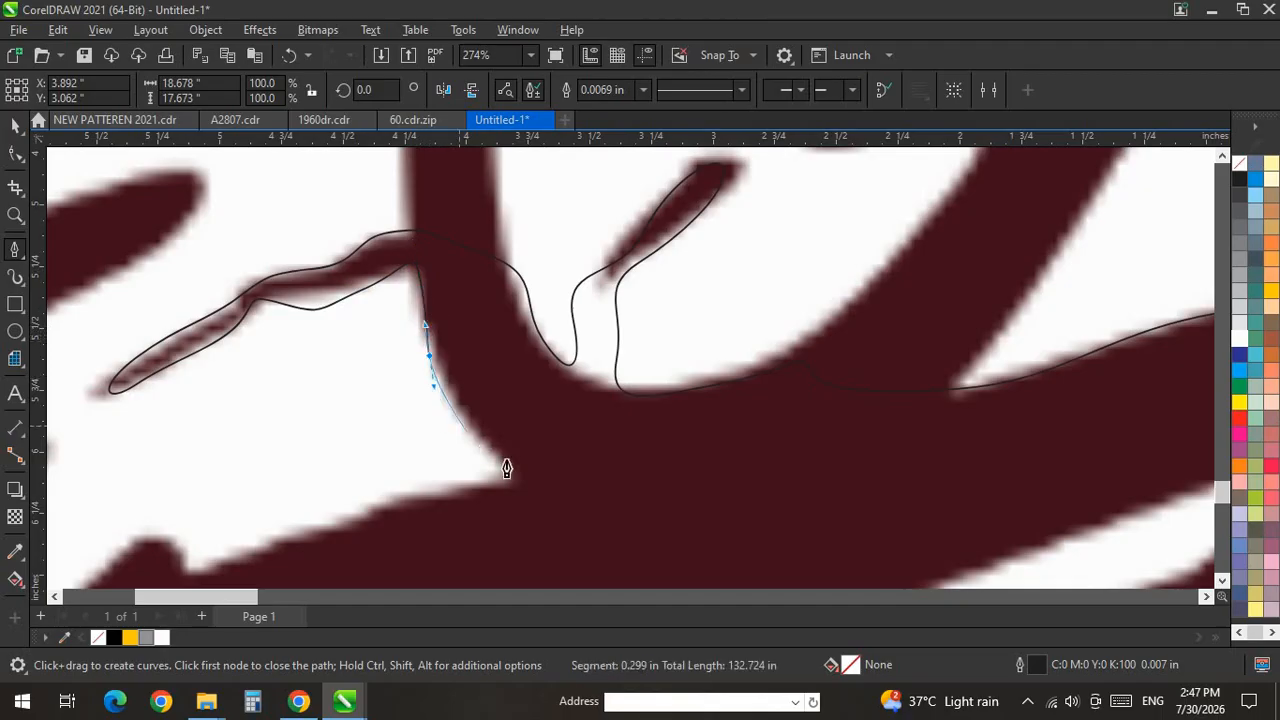
Trace the corner and bumpy lower edge of the white area behind the rear wheel and around its two rounded lobes.
drag(513, 475, 539, 452)
scroll(1040, 288, down, 5)
scroll(765, 397, up, 4)
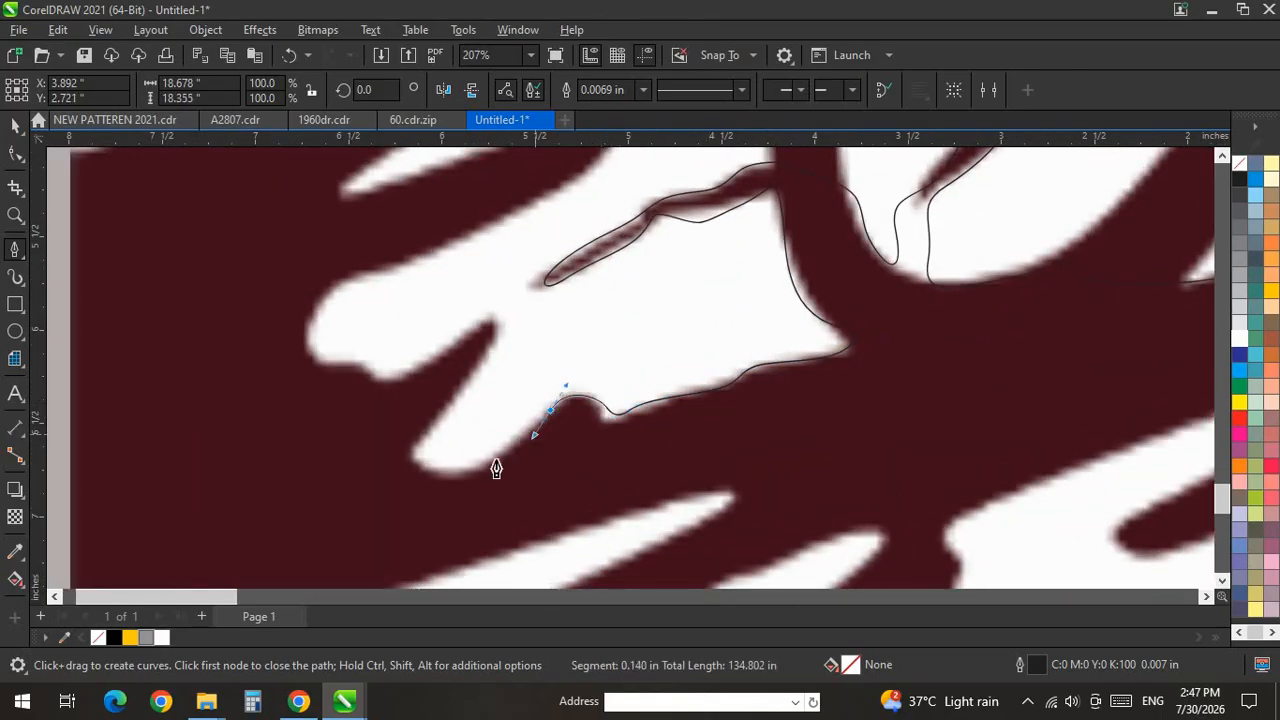
drag(475, 362, 493, 330)
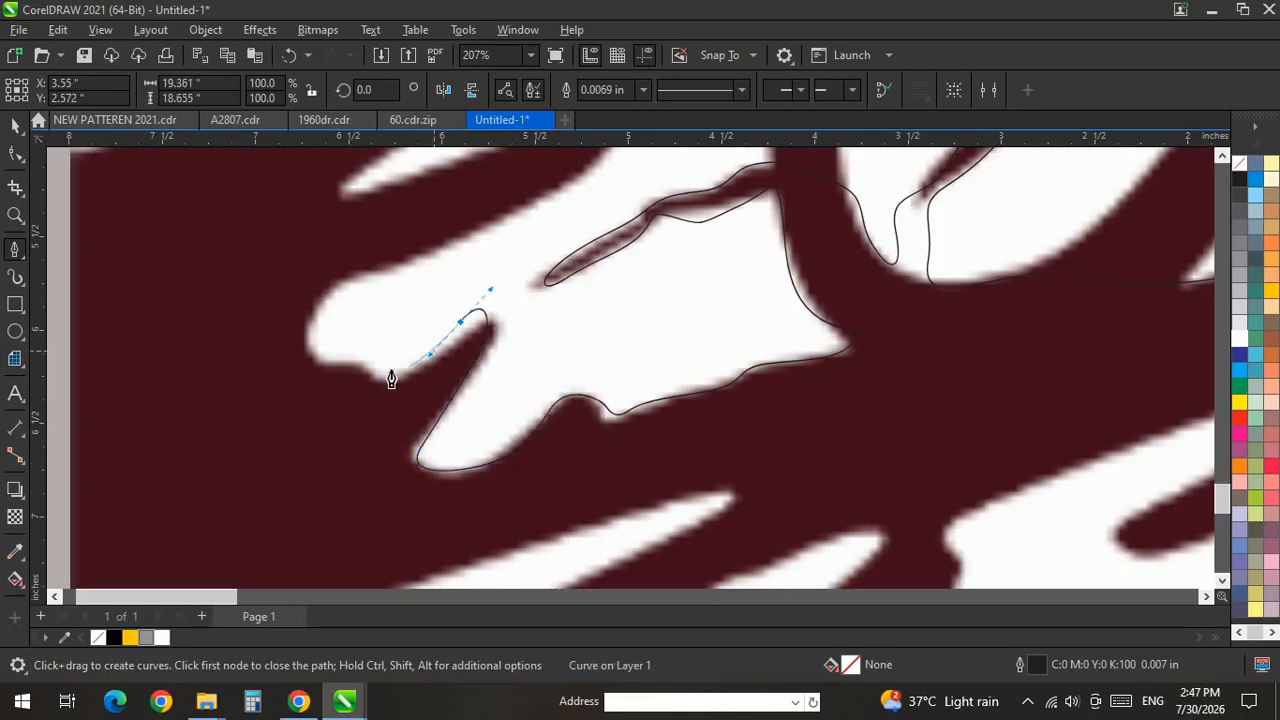
drag(400, 369, 330, 360)
Trace around the two dark fingers behind the rear wheel and the narrow white notch between them.
scroll(381, 467, down, 5)
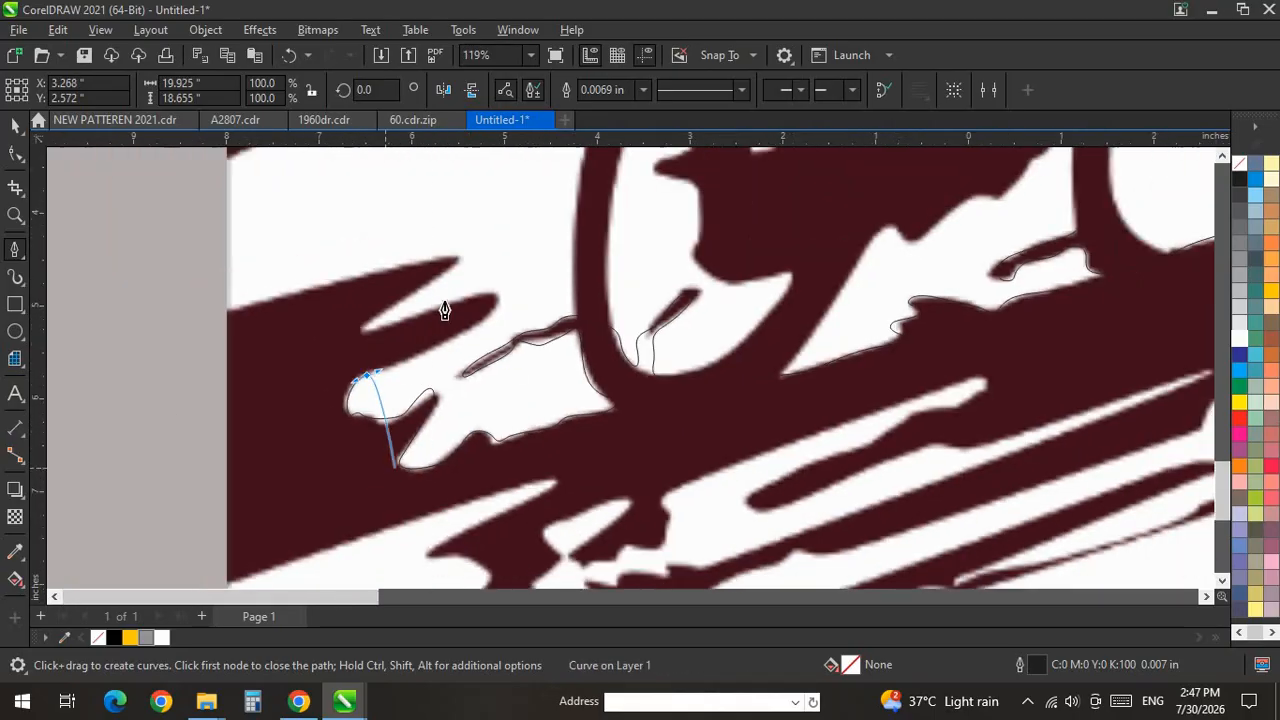
scroll(446, 309, up, 7)
drag(576, 328, 596, 295)
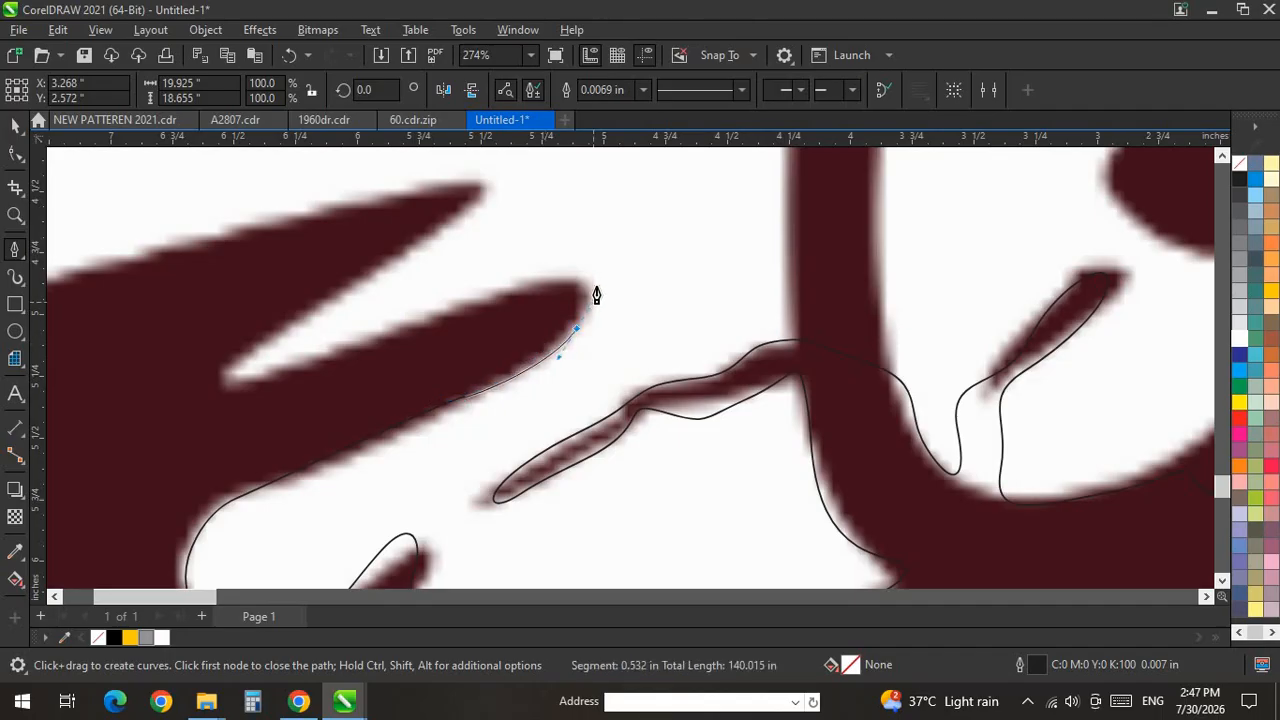
scroll(549, 243, up, 3)
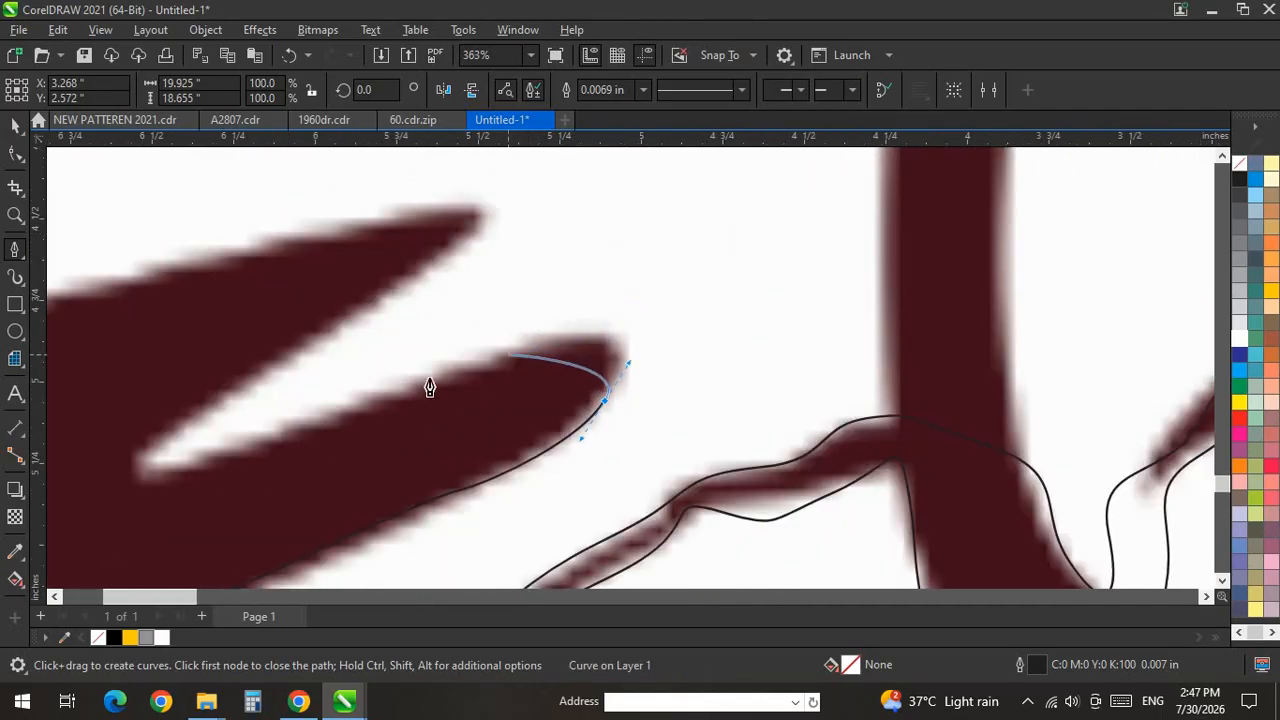
mouse_move(163, 449)
mouse_down()
mouse_move(129, 477)
mouse_move(152, 456)
mouse_up()
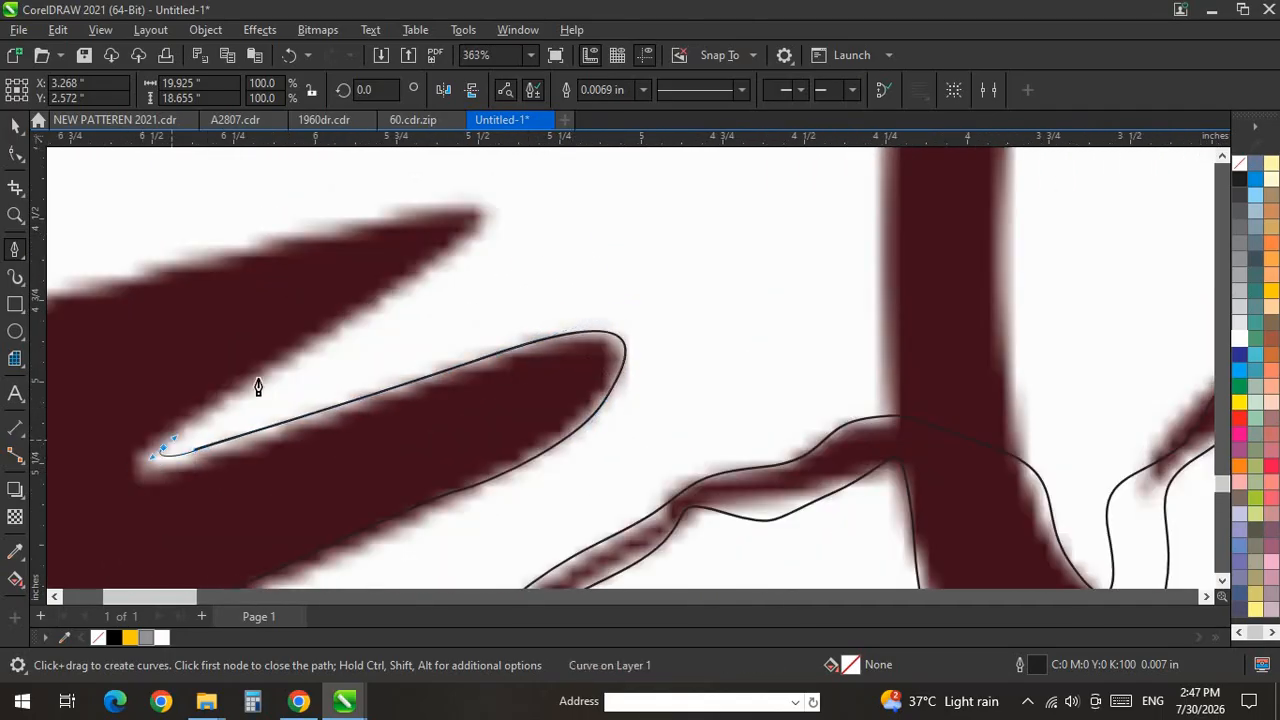
drag(451, 264, 466, 250)
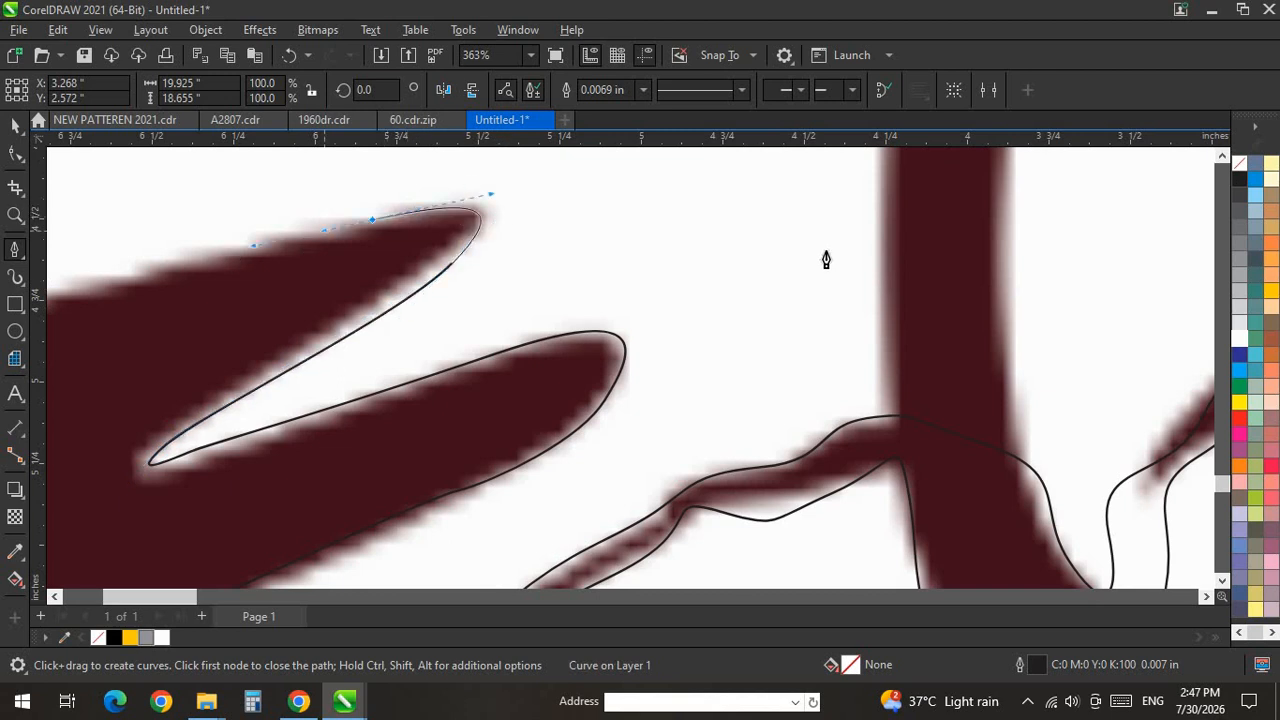
Extend the path along the upper dark finger's top edge to a point just outside the image's left border.
scroll(826, 260, down, 3)
scroll(520, 303, up, 3)
drag(168, 330, 74, 346)
scroll(477, 450, down, 3)
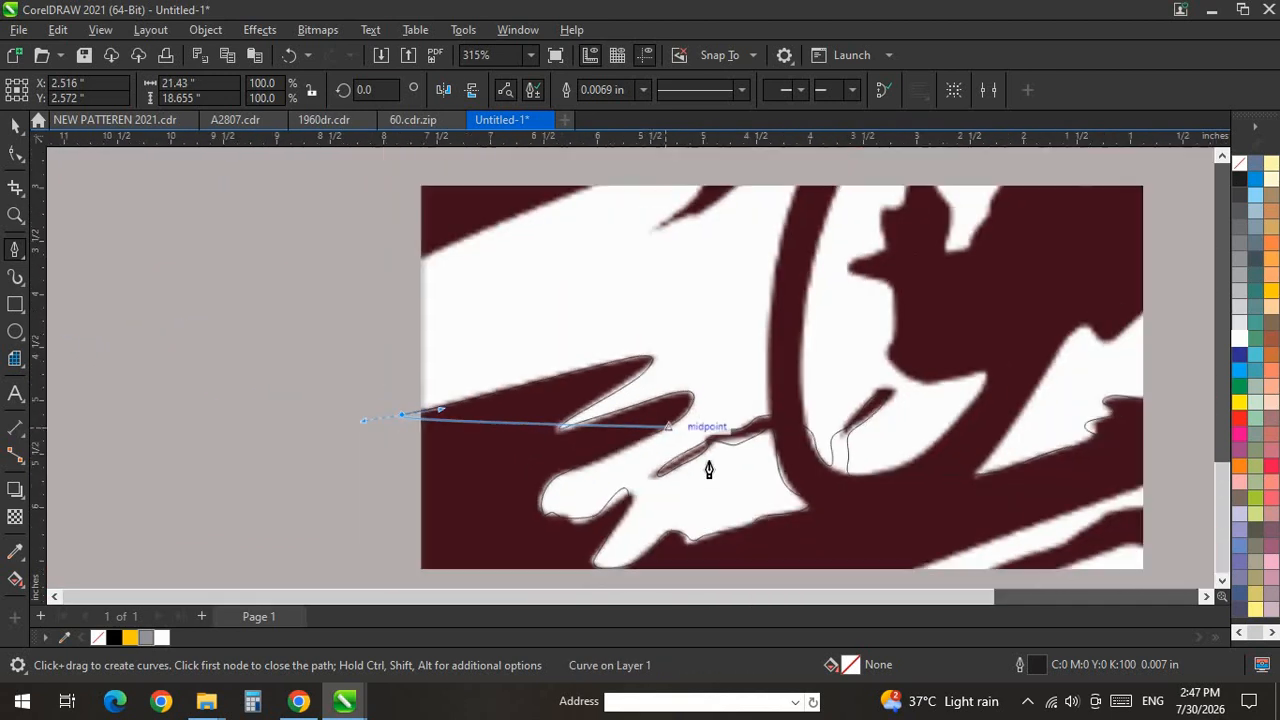
Carry the path up outside the image's left border and onto the underside of the next dark band.
scroll(600, 445, down, 3)
scroll(463, 466, up, 2)
scroll(463, 480, down, 3)
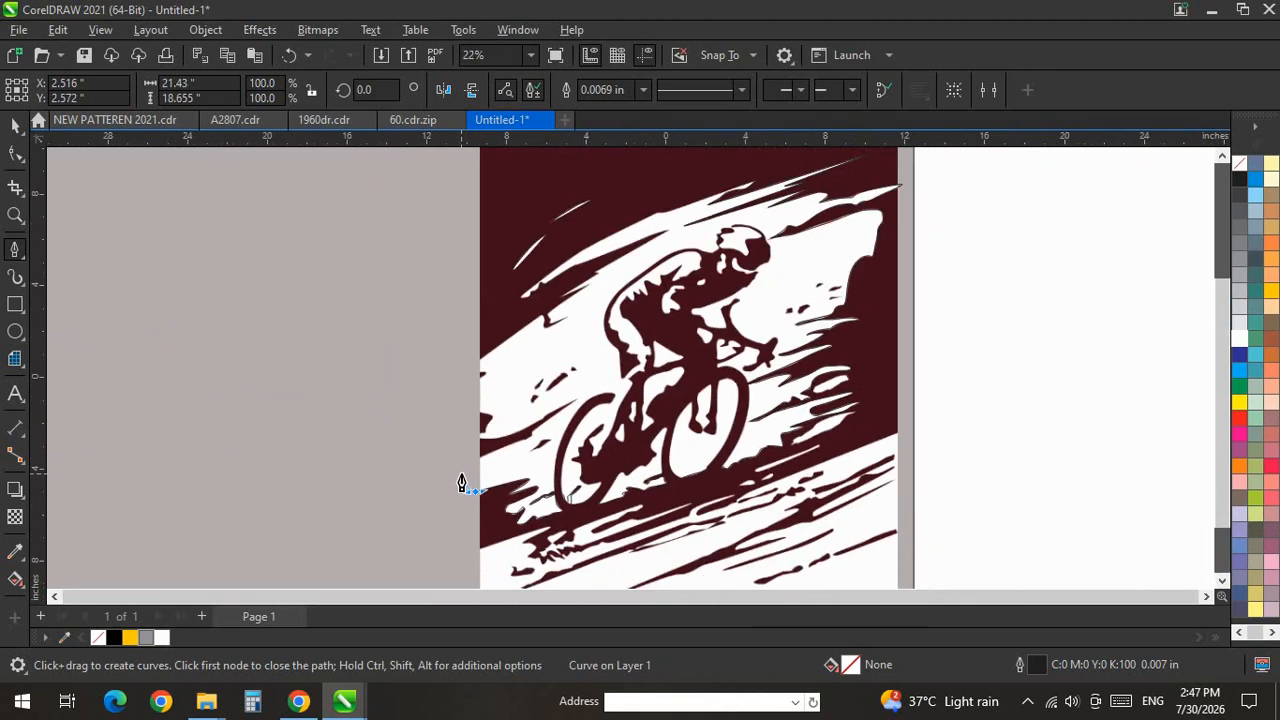
scroll(462, 484, up, 3)
drag(525, 314, 562, 281)
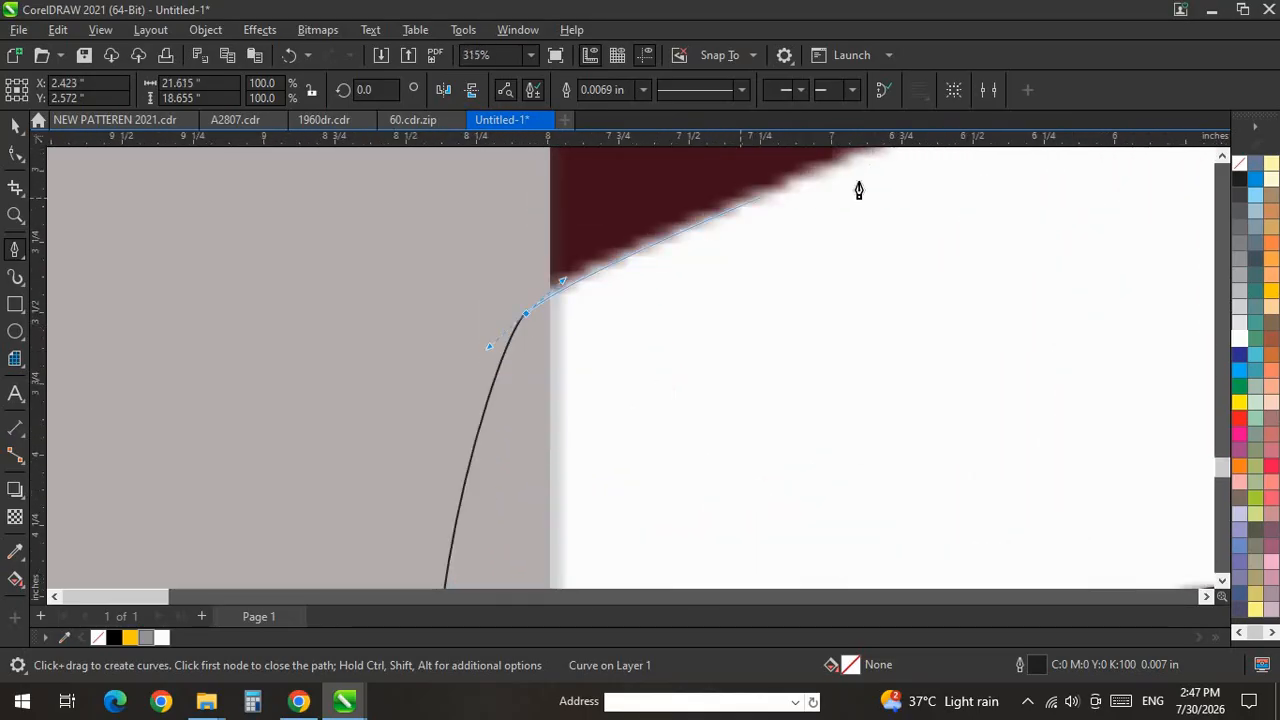
drag(810, 181, 893, 146)
Trace the dark band's underside and around its stepped bulge to the start of its thin upper part.
scroll(480, 506, down, 1)
scroll(790, 366, up, 1)
scroll(374, 546, down, 1)
scroll(693, 322, up, 2)
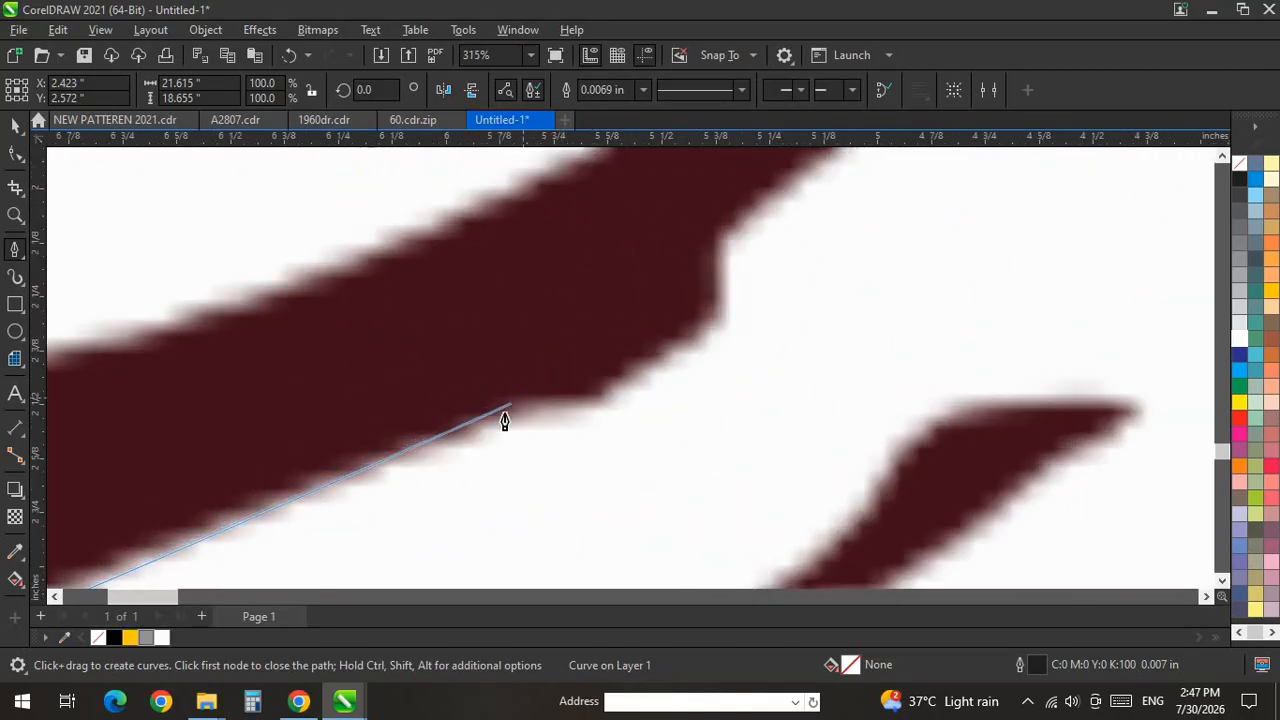
drag(505, 413, 535, 407)
drag(663, 352, 743, 277)
drag(731, 234, 783, 196)
Continue the path along the lower edge of the dark band's thin upper part to its pointed tip.
scroll(573, 565, down, 2)
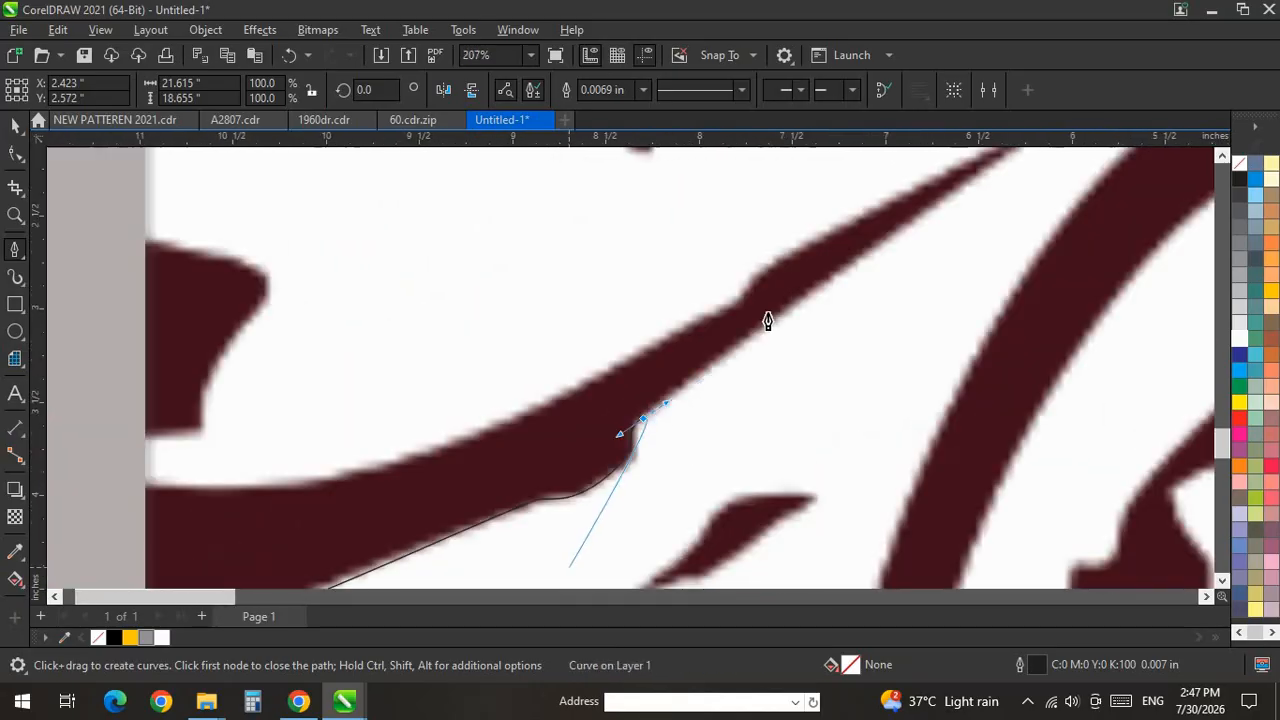
scroll(651, 517, down, 1)
scroll(751, 420, up, 1)
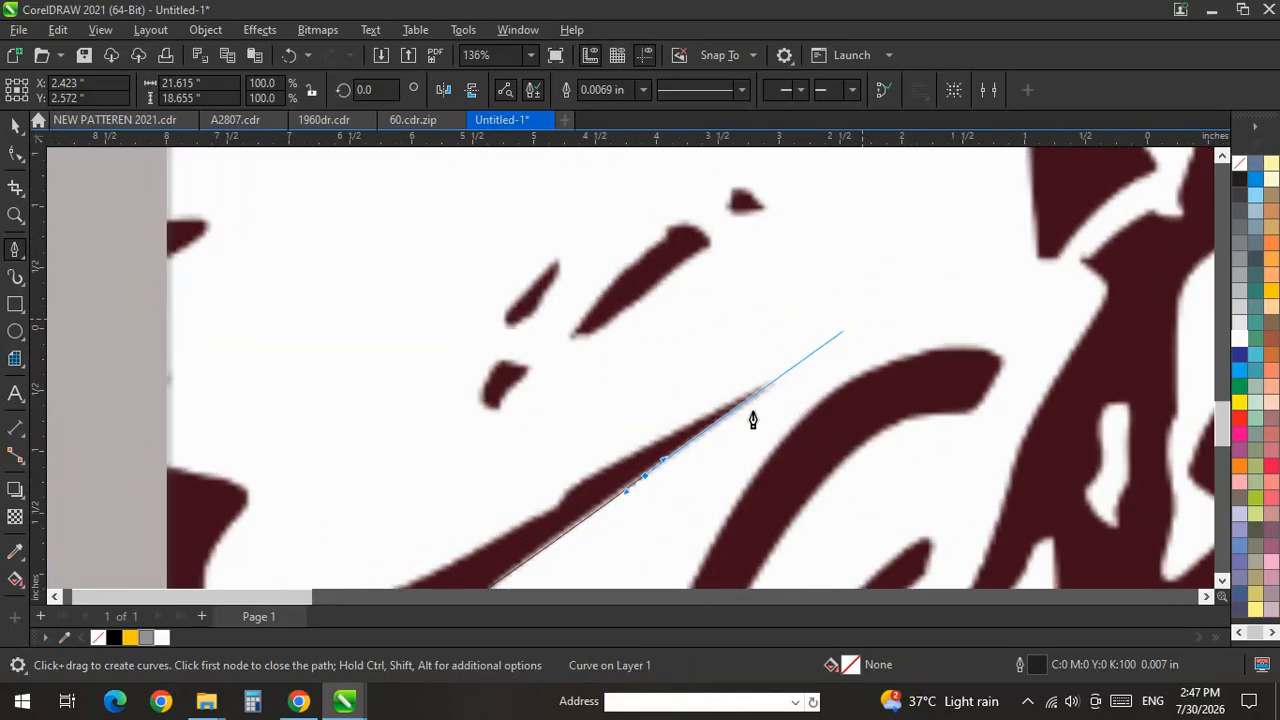
scroll(791, 360, up, 1)
drag(790, 356, 425, 539)
Trace the dark band's upper edge from the pointed tip back down towards the image's left border.
scroll(800, 266, down, 8)
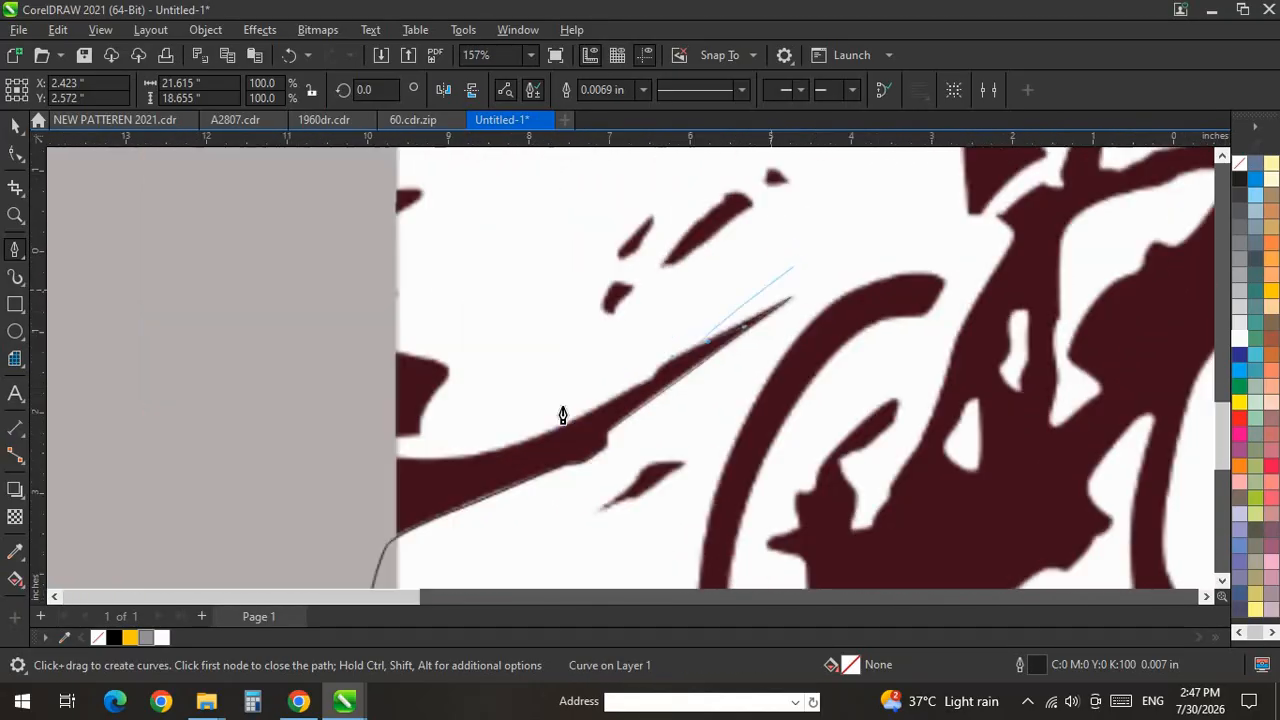
scroll(566, 410, up, 5)
drag(698, 372, 664, 380)
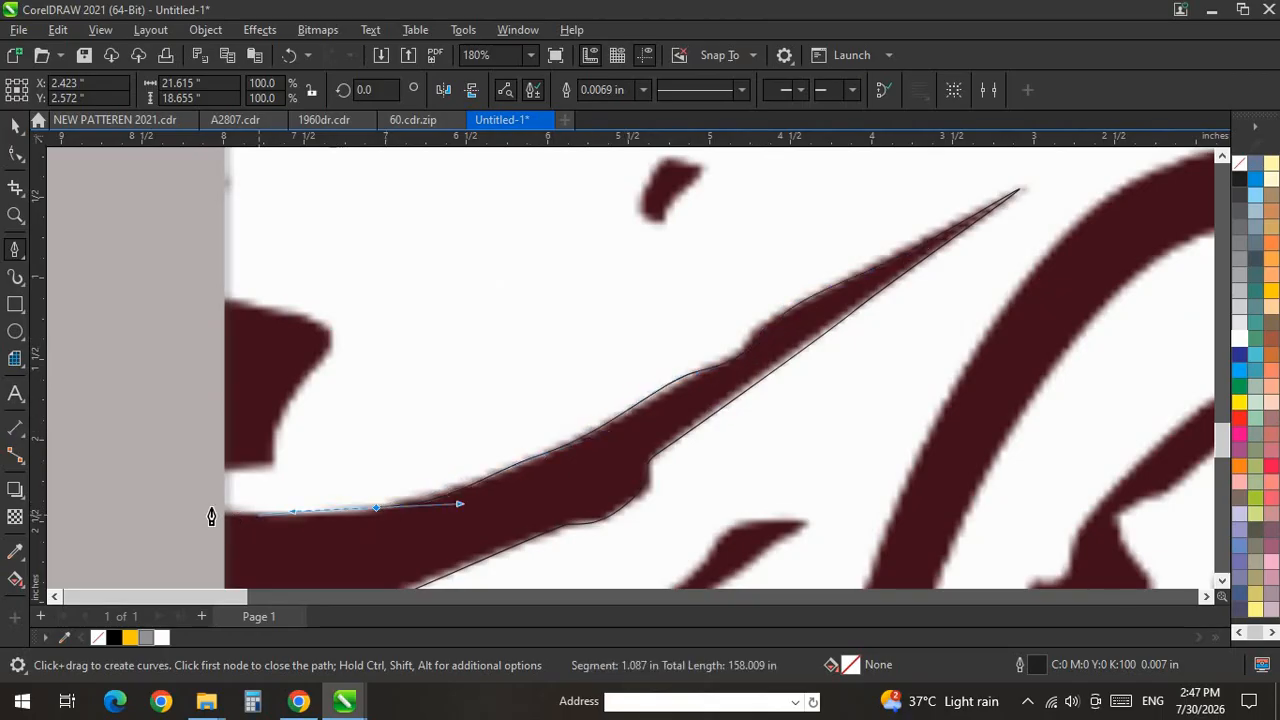
Loop the path outside the left border and trace around the blunt dark stub above the band.
drag(207, 507, 256, 517)
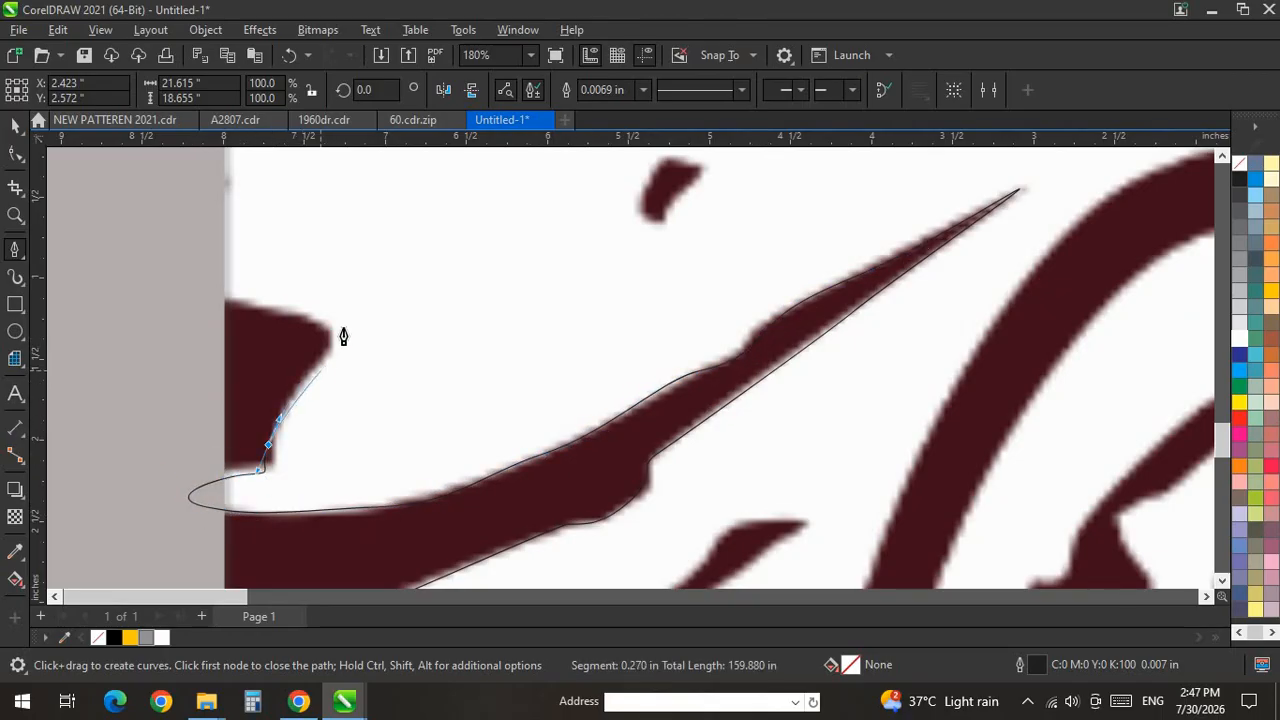
drag(333, 352, 394, 212)
scroll(266, 467, up, 2)
scroll(392, 464, down, 2)
scroll(401, 335, up, 2)
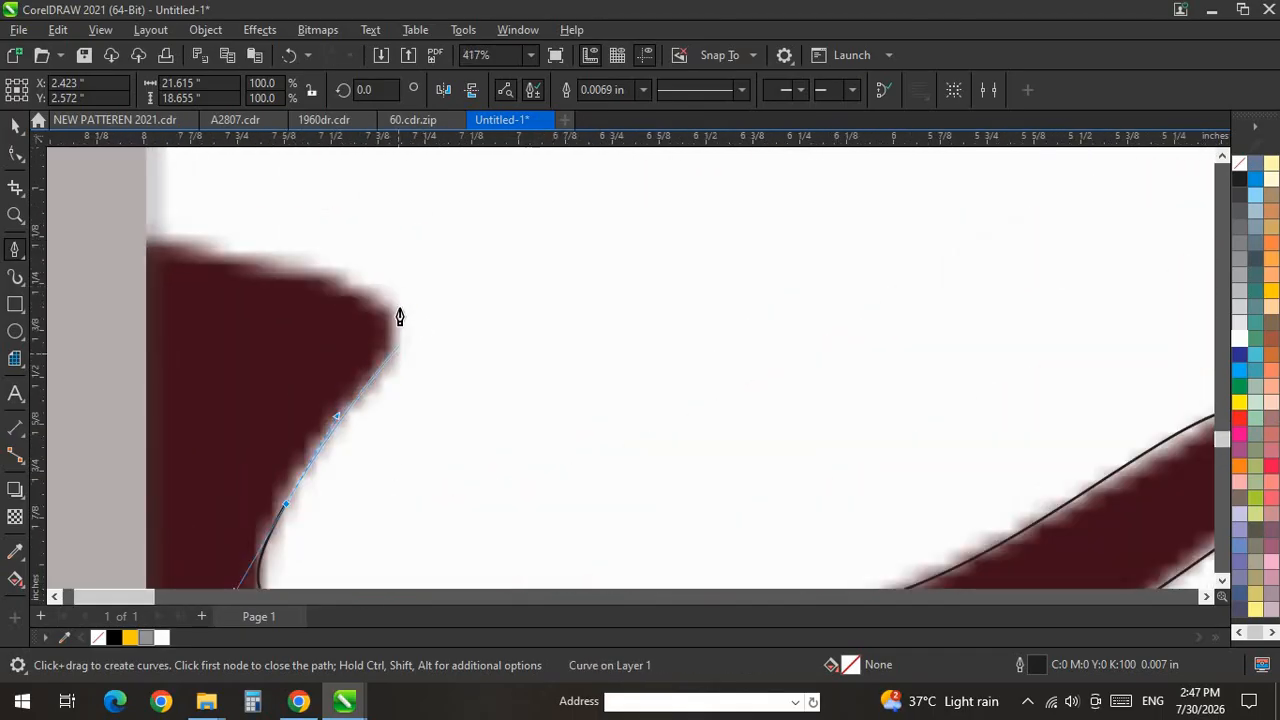
drag(400, 321, 393, 280)
drag(283, 270, 146, 240)
Carry the path up outside the left border and around the small dark nub above the stub.
scroll(110, 412, down, 5)
scroll(345, 365, up, 3)
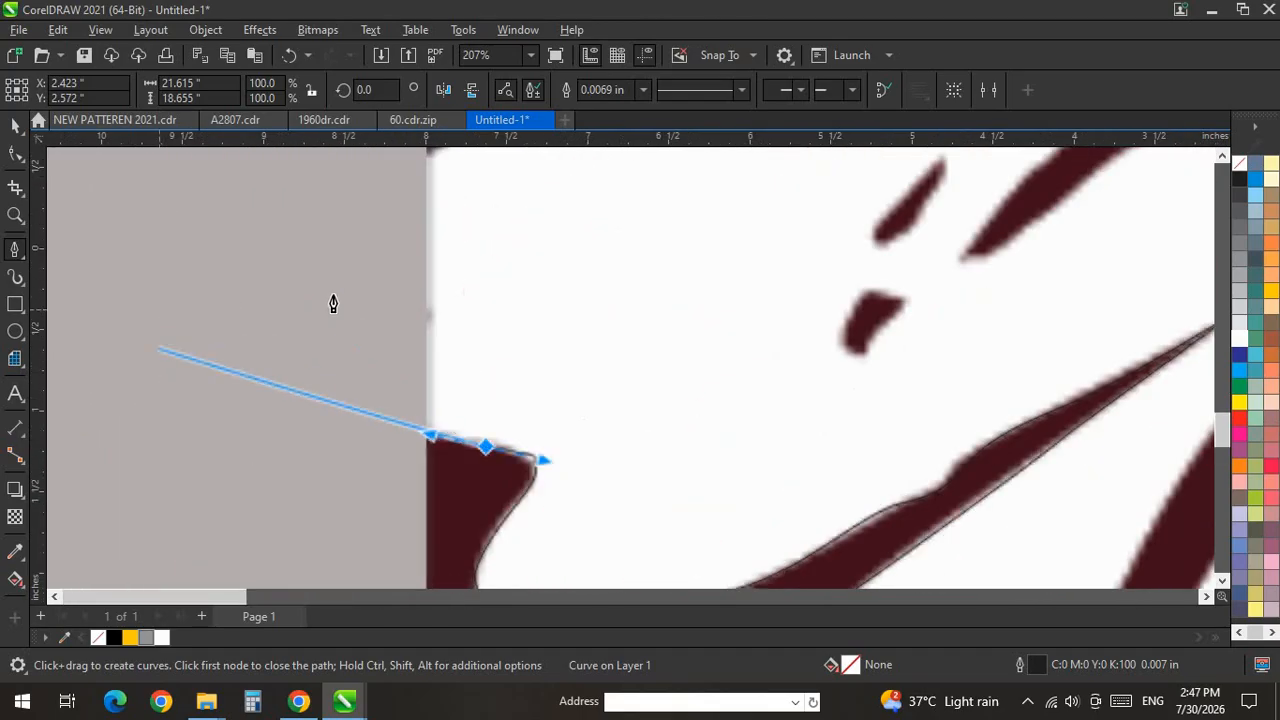
scroll(360, 425, down, 1)
drag(362, 402, 443, 328)
scroll(380, 350, up, 1)
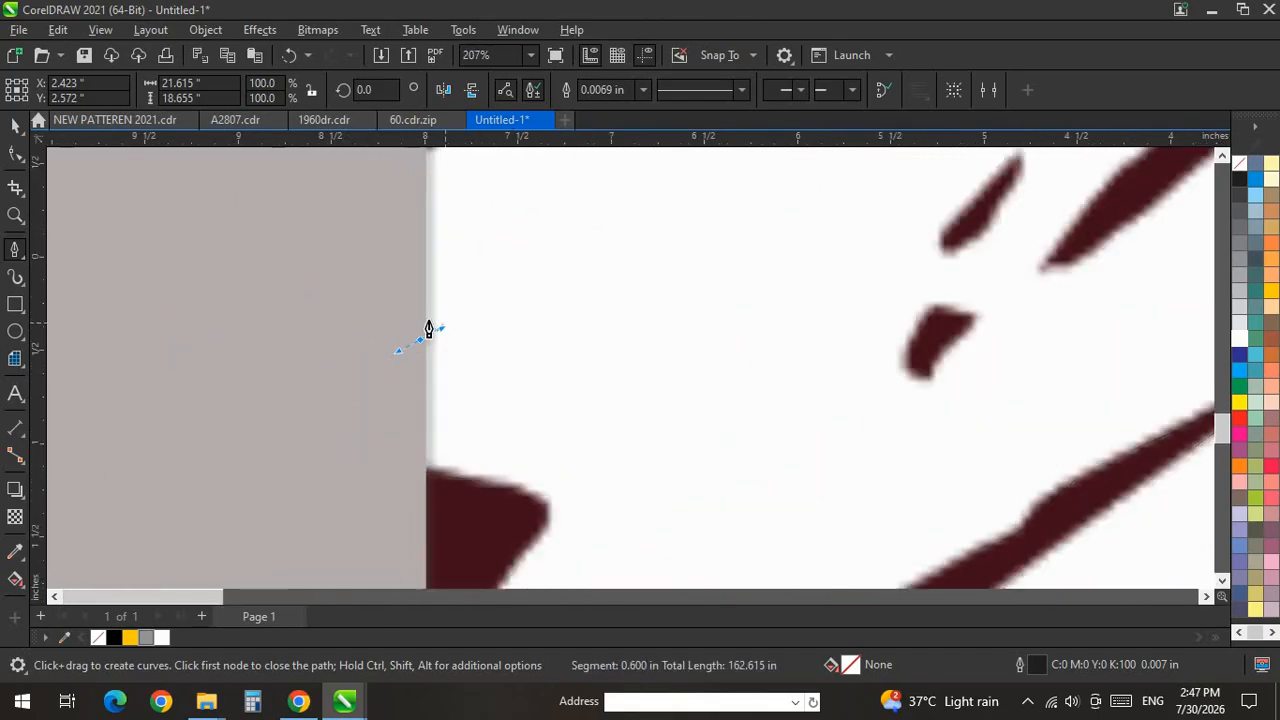
scroll(403, 525, down, 2)
scroll(389, 437, up, 2)
drag(427, 469, 445, 473)
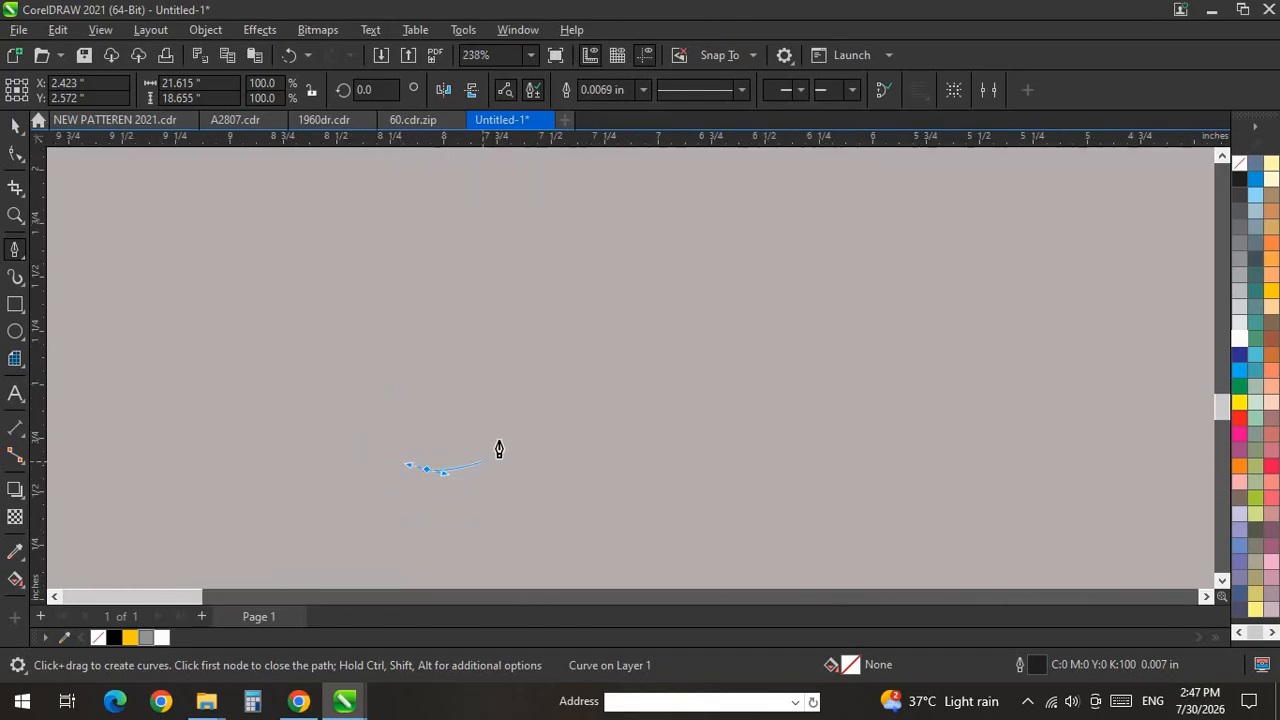
Bridge to the large dark area and trace its diagonal lower edge and the hooked spur partway along it.
scroll(440, 440, down, 2)
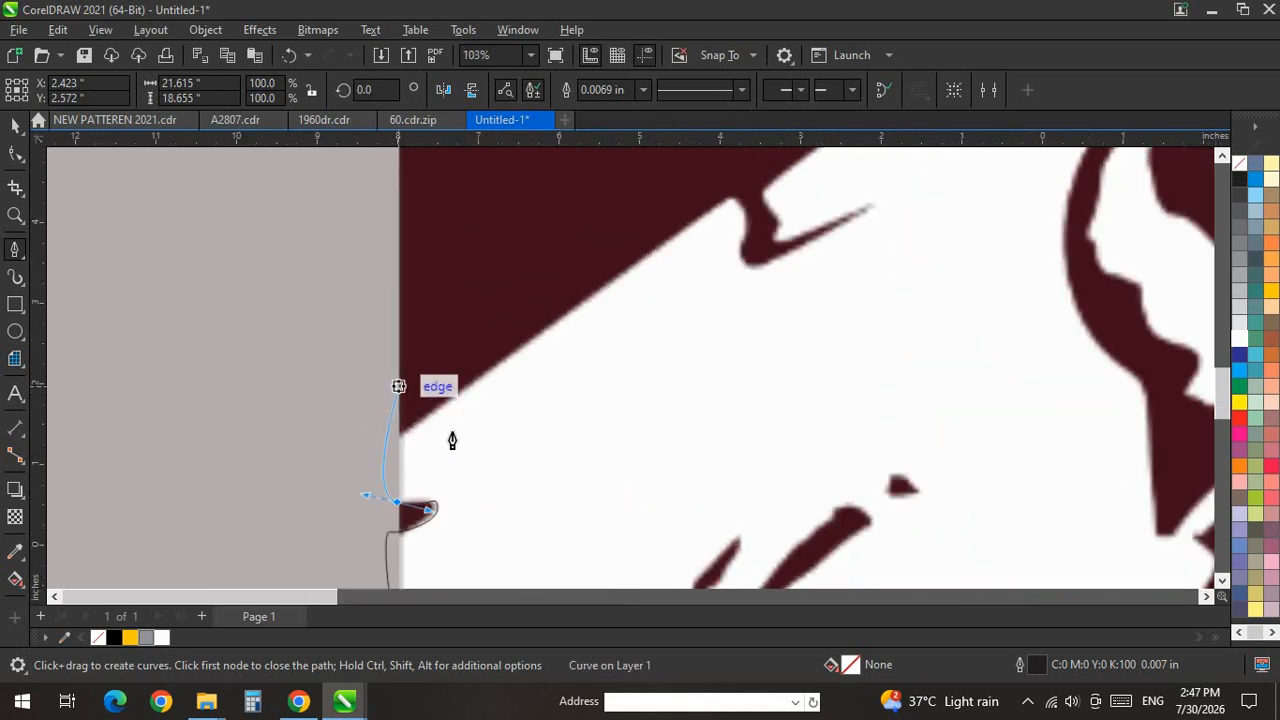
drag(449, 398, 555, 391)
scroll(433, 465, down, 4)
scroll(652, 290, up, 6)
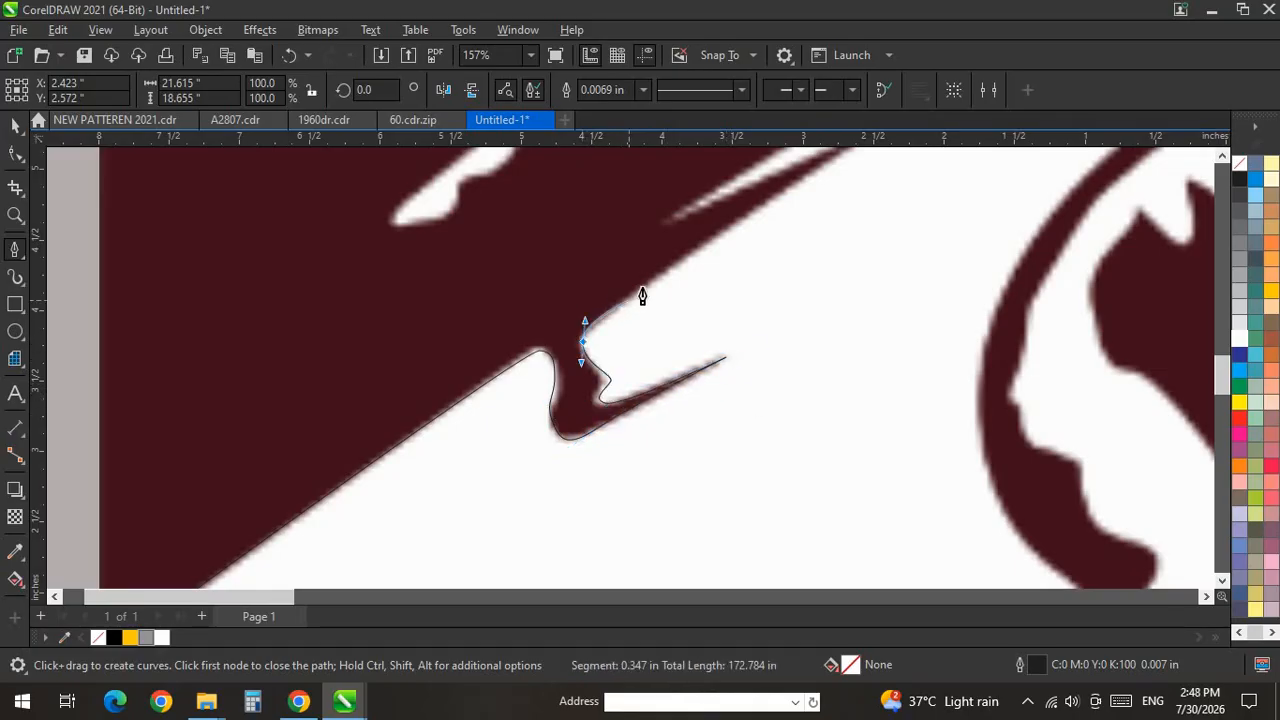
Trace the edge above the spur around the thin dark sliver and into the narrow white notch behind it.
scroll(694, 380, down, 3)
scroll(503, 443, up, 6)
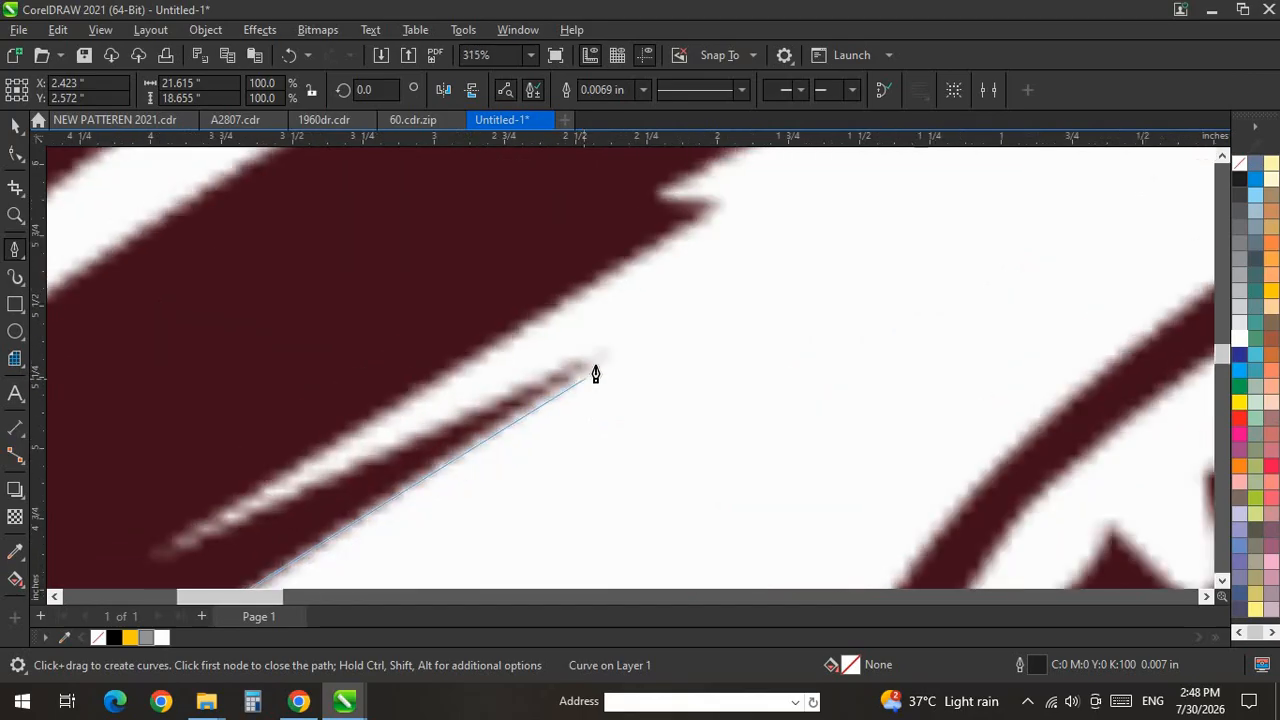
drag(171, 547, 202, 540)
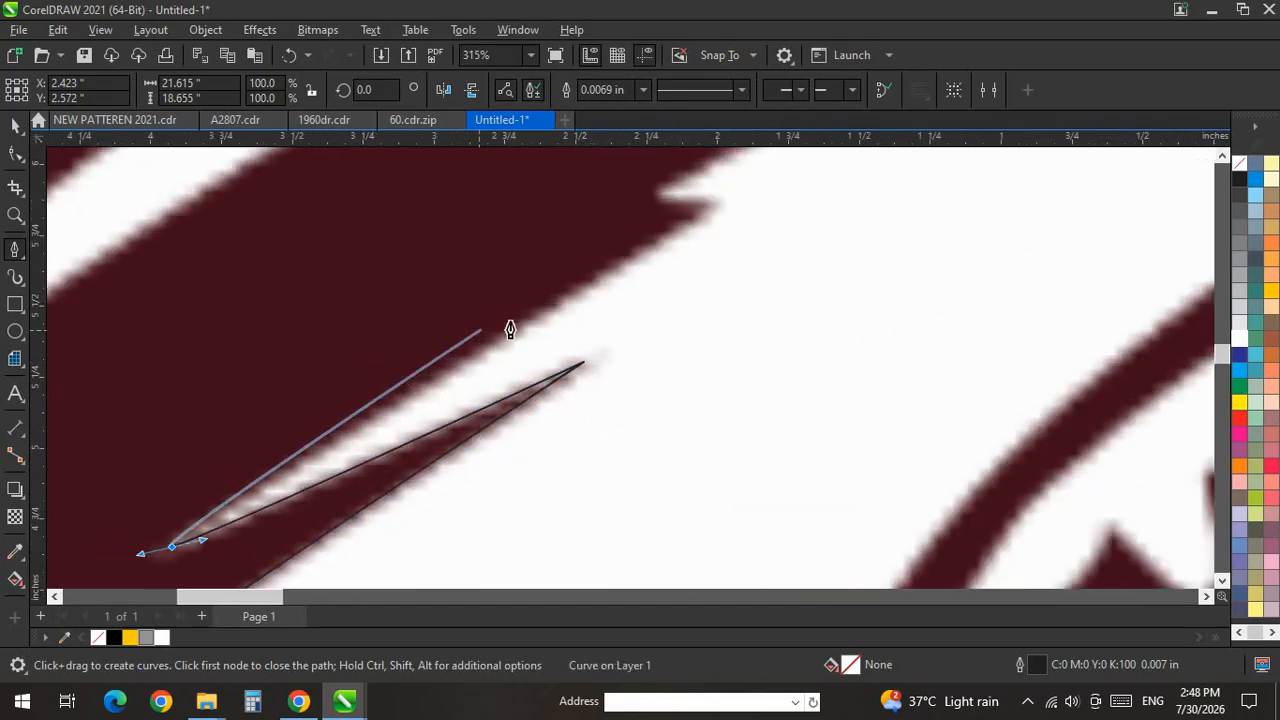
drag(535, 314, 566, 300)
Trace the small stepped notch and both edges of the long dark spike behind the cyclist's back.
scroll(509, 478, down, 1)
scroll(584, 384, up, 2)
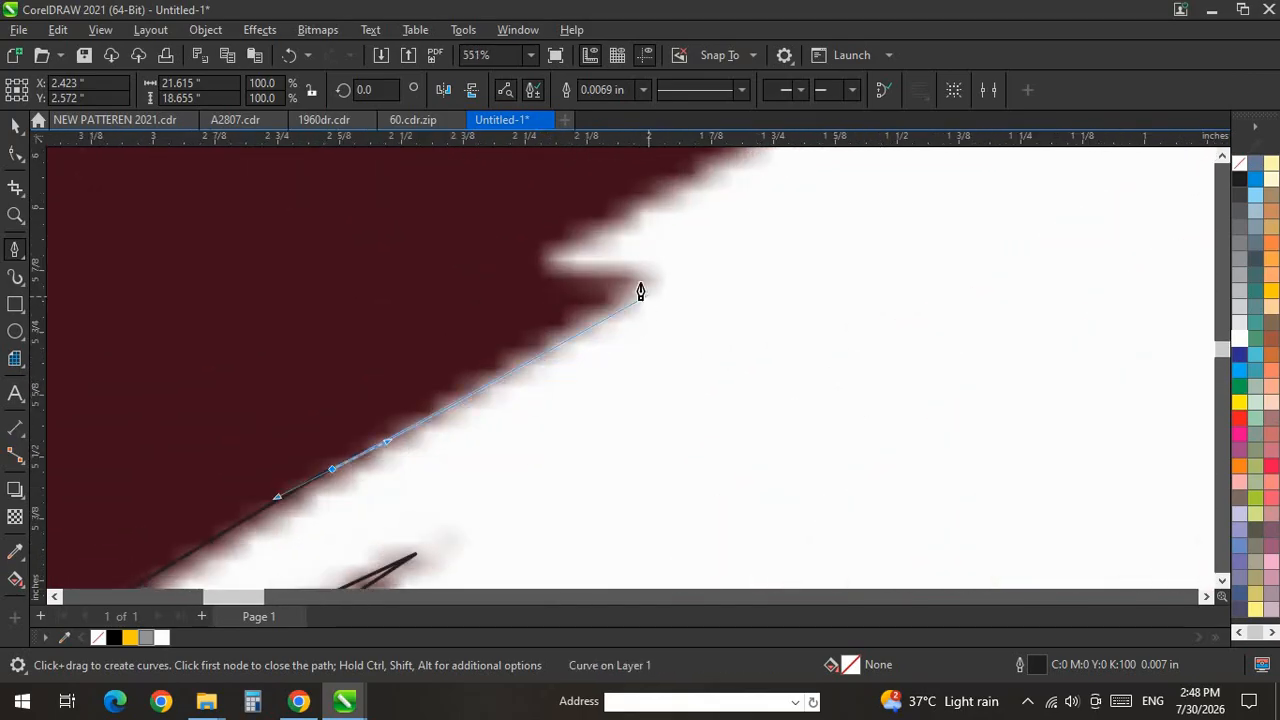
drag(643, 285, 629, 282)
scroll(553, 540, down, 3)
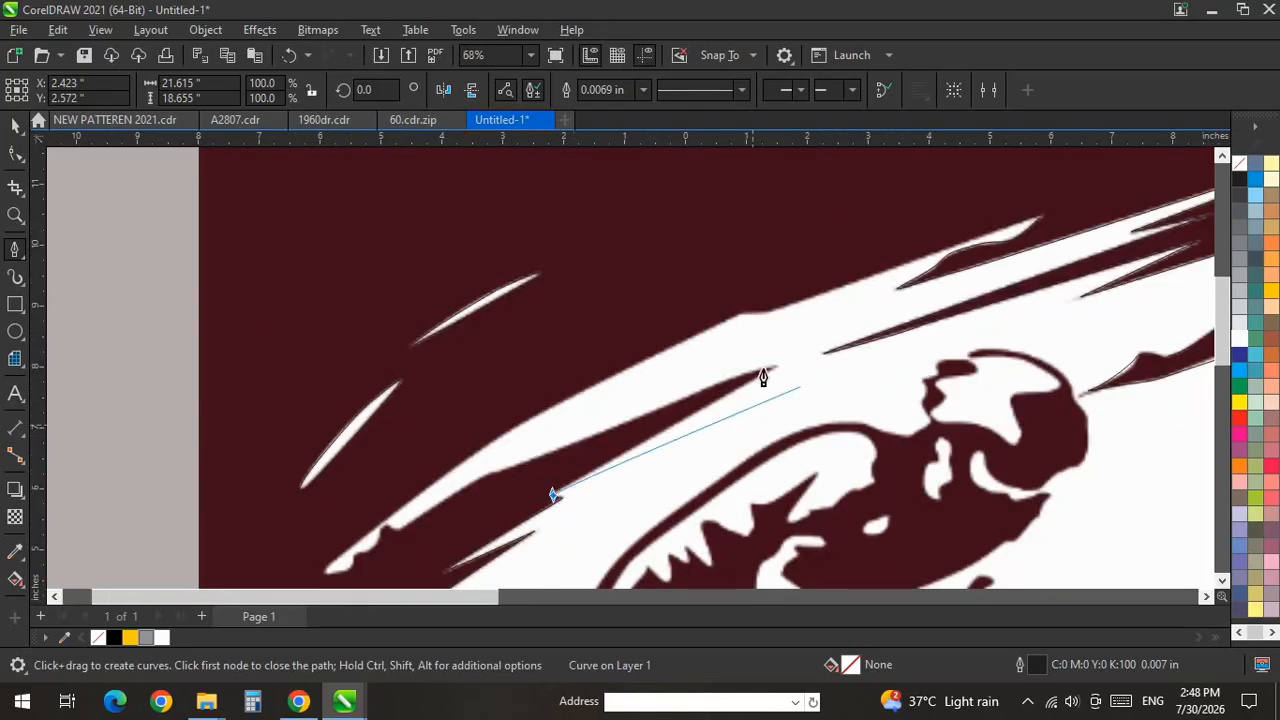
scroll(663, 380, up, 2)
mouse_move(704, 363)
mouse_down()
mouse_move(722, 344)
mouse_move(692, 343)
mouse_up()
scroll(600, 378, down, 4)
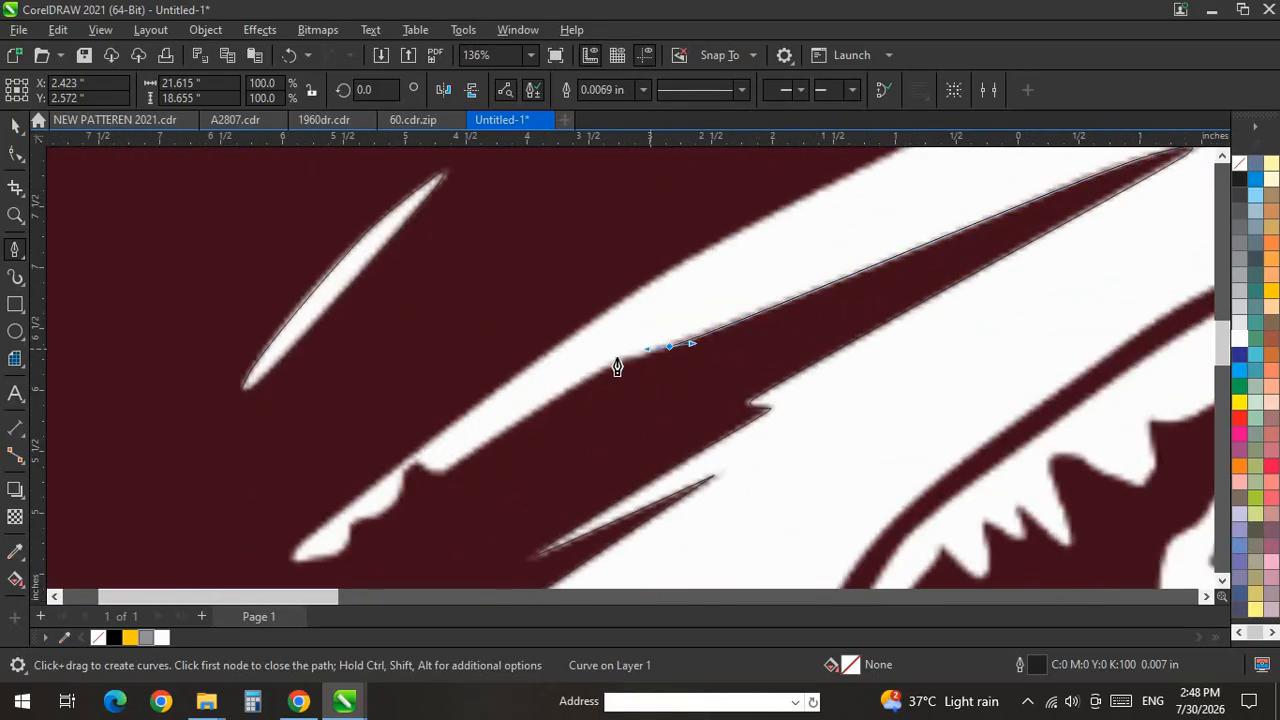
Trace the lower edge of the white streak and around its scalloped lower end.
scroll(660, 330, down, 2)
scroll(651, 346, up, 5)
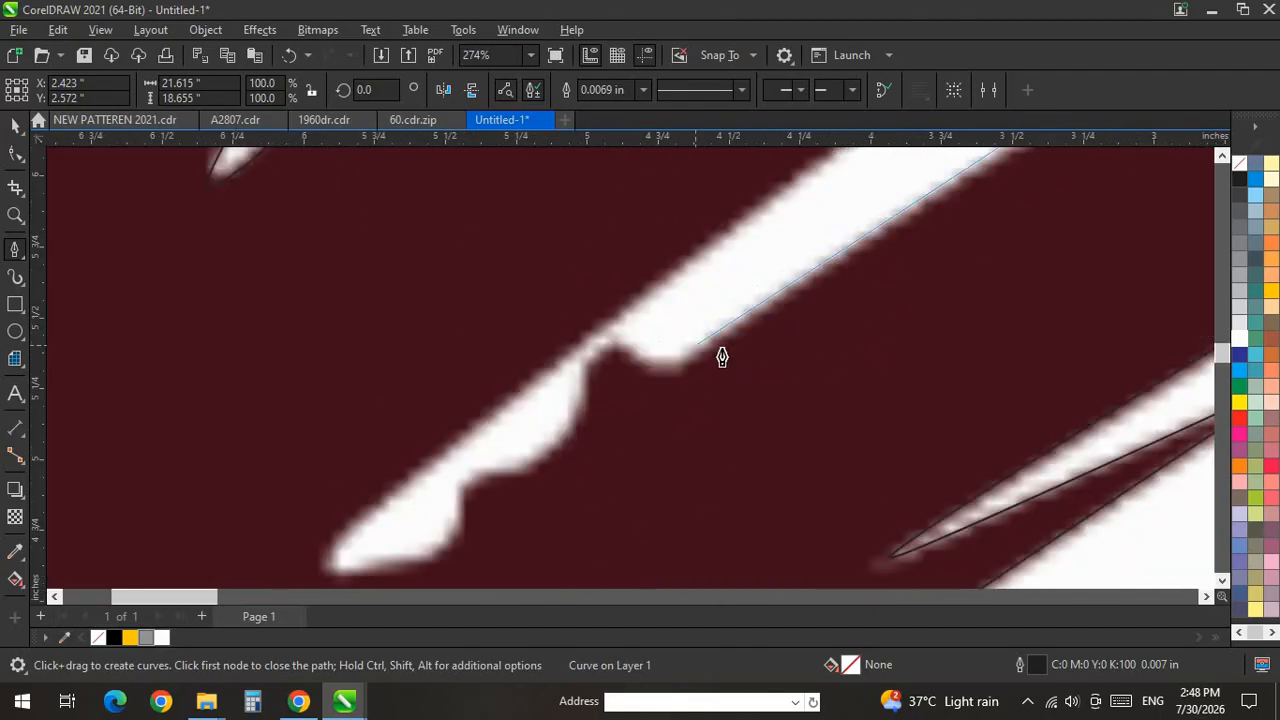
drag(591, 364, 582, 412)
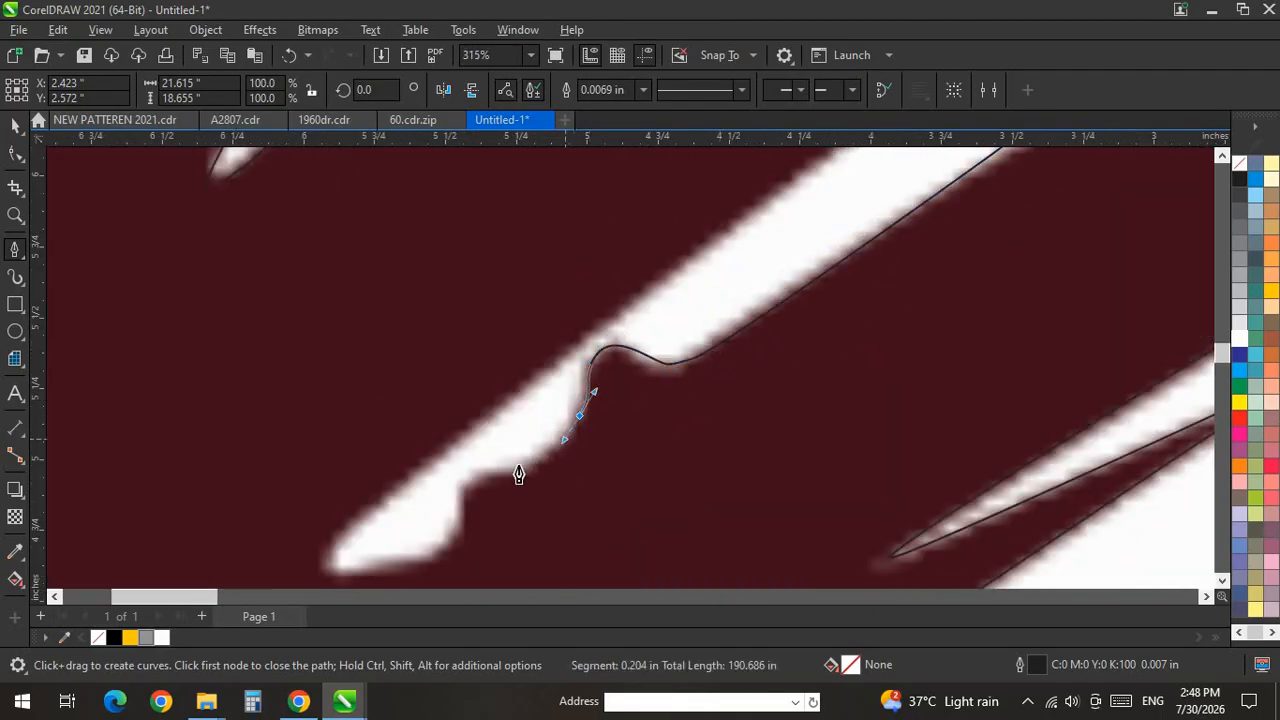
drag(463, 501, 460, 532)
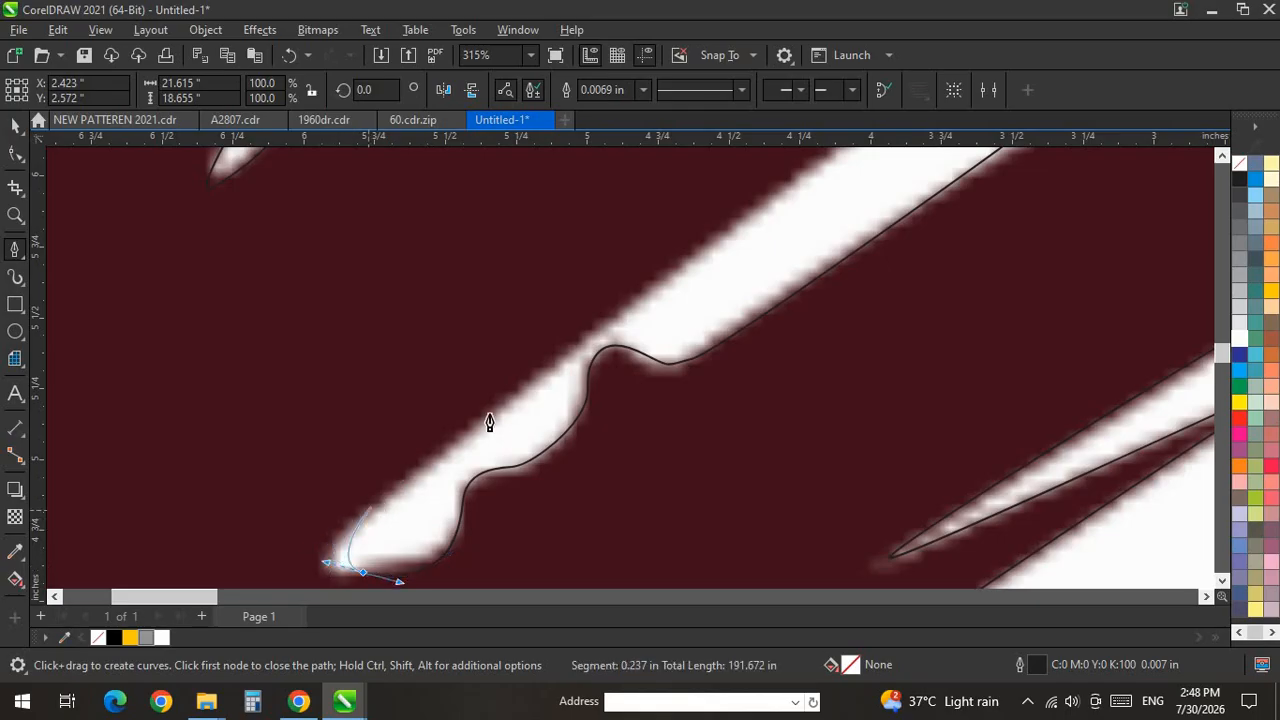
Trace the white streak's long upper edge past its small bend and close the path at its starting node.
scroll(488, 450, down, 6)
scroll(643, 334, up, 3)
scroll(556, 432, down, 9)
scroll(751, 256, up, 10)
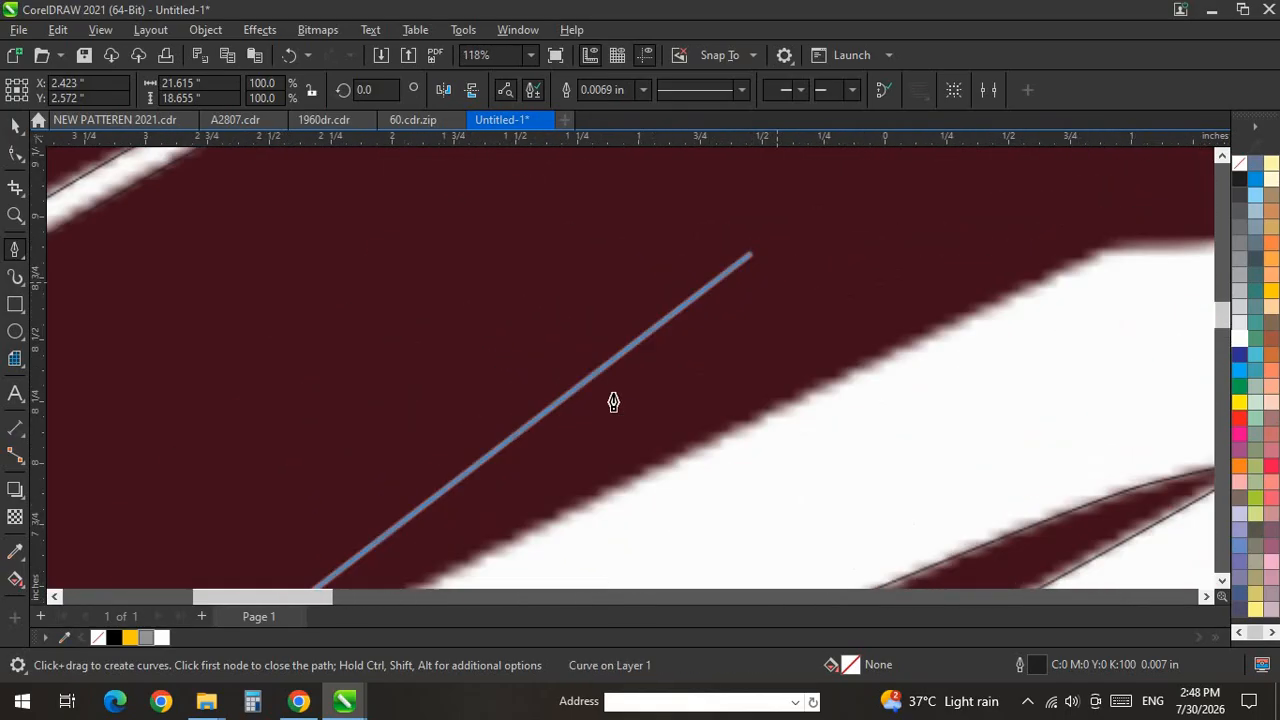
scroll(590, 390, down, 2)
scroll(511, 423, up, 3)
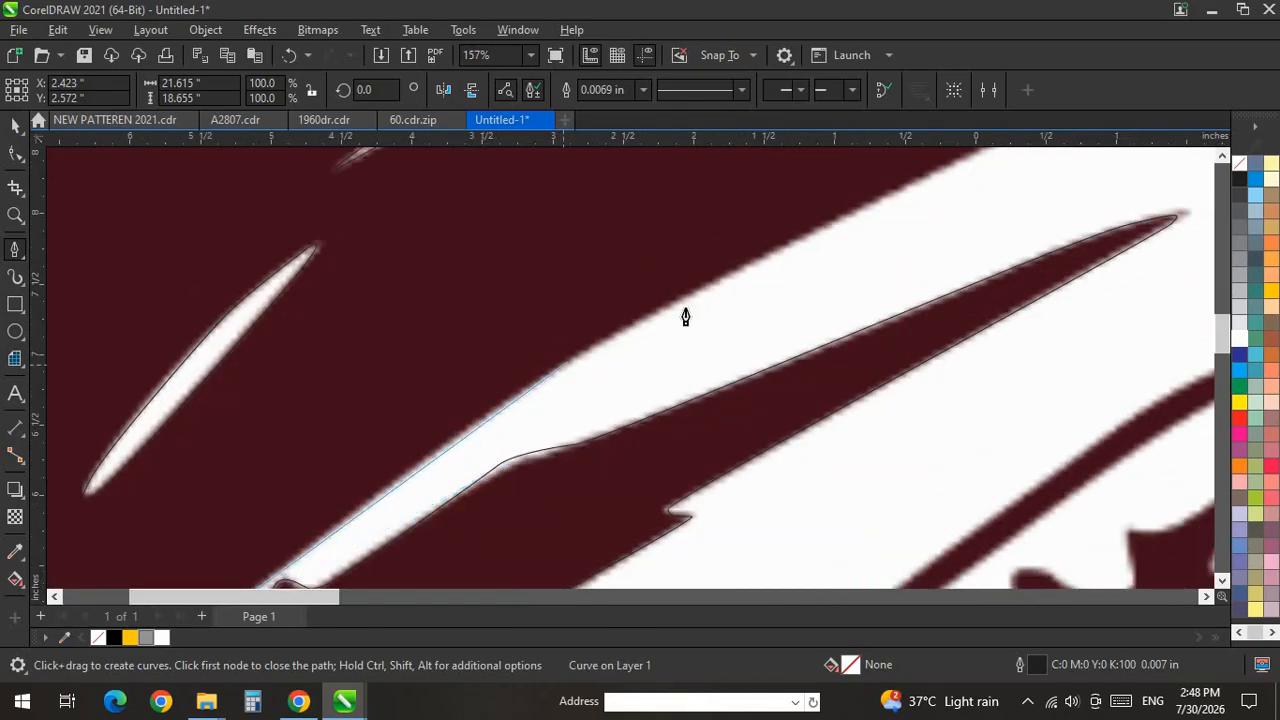
scroll(700, 350, down, 3)
scroll(595, 480, up, 3)
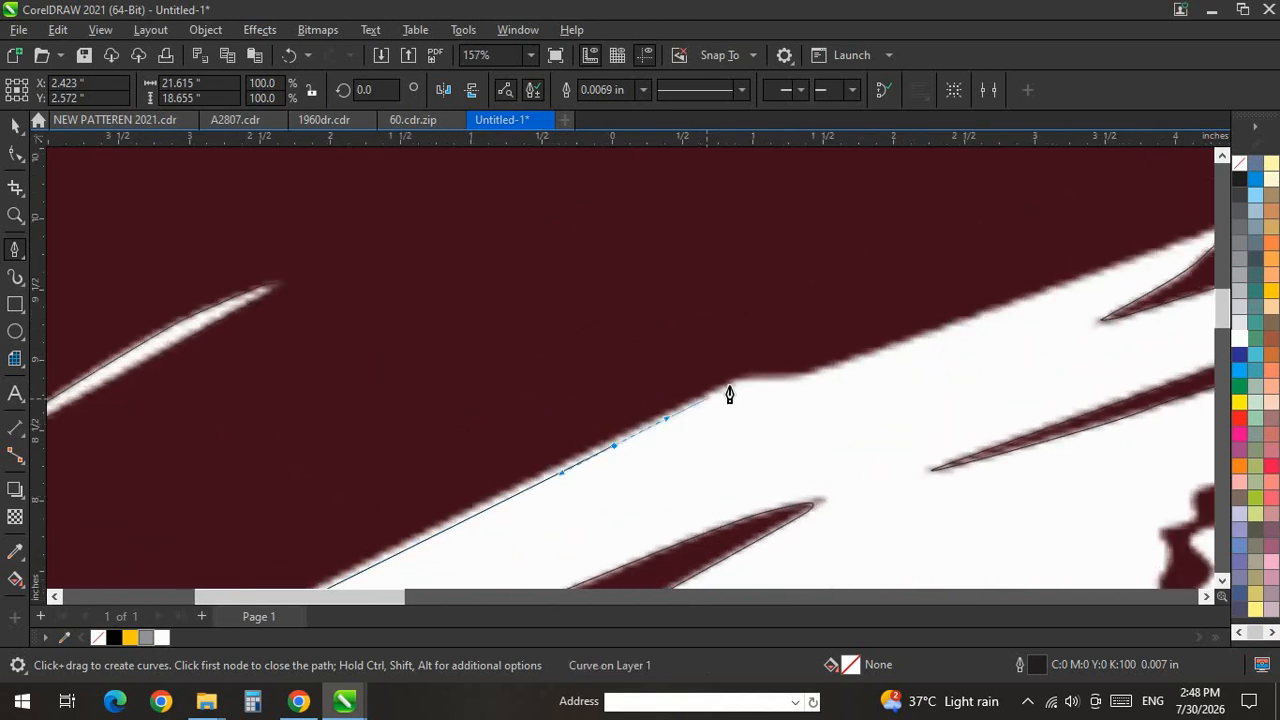
scroll(700, 450, down, 3)
scroll(671, 394, up, 6)
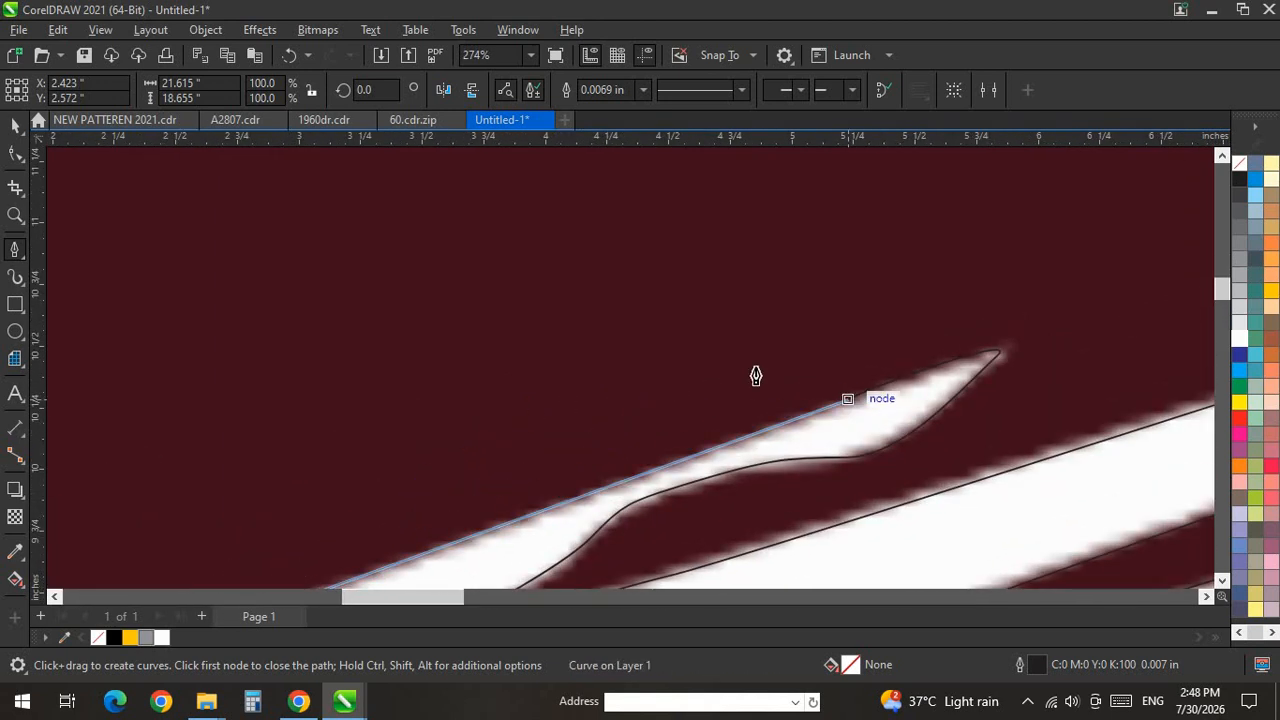
scroll(526, 323, down, 5)
scroll(390, 435, up, 2)
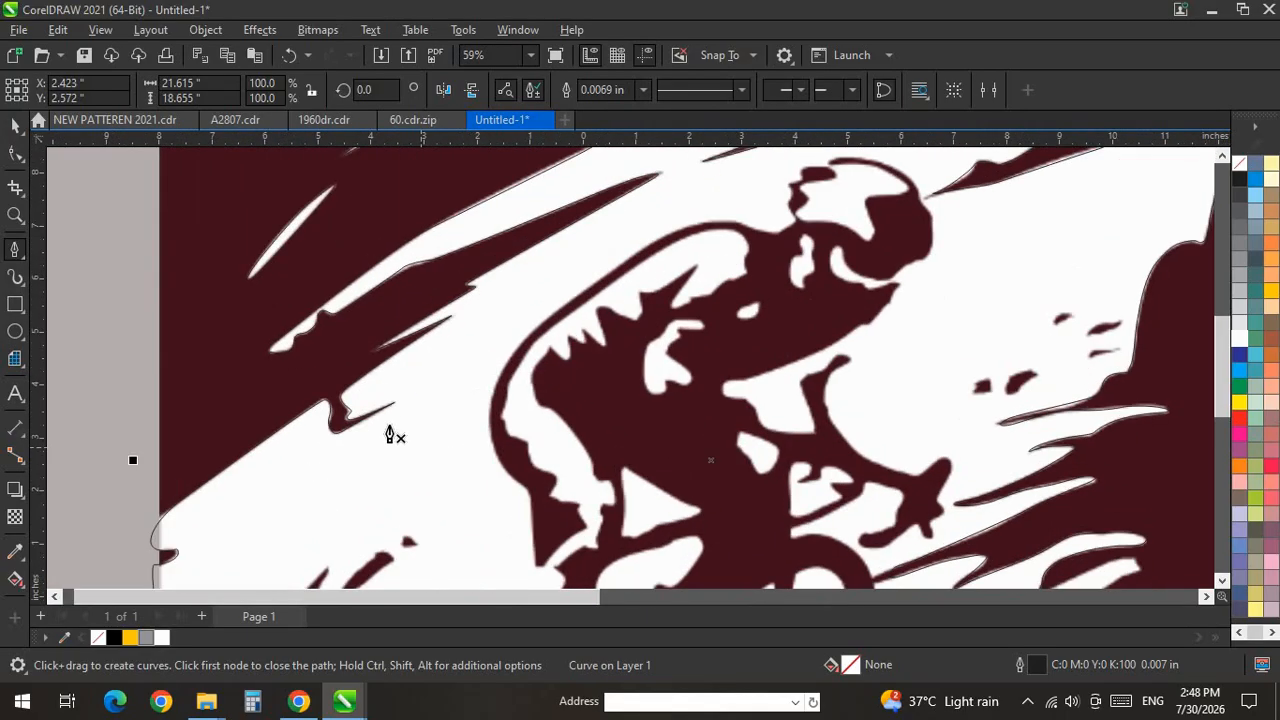
Draw a closed outline about 1.1 × 0.92 inches around the largest elongated dark mark behind the cyclist.
scroll(500, 403, down, 3)
scroll(491, 286, up, 5)
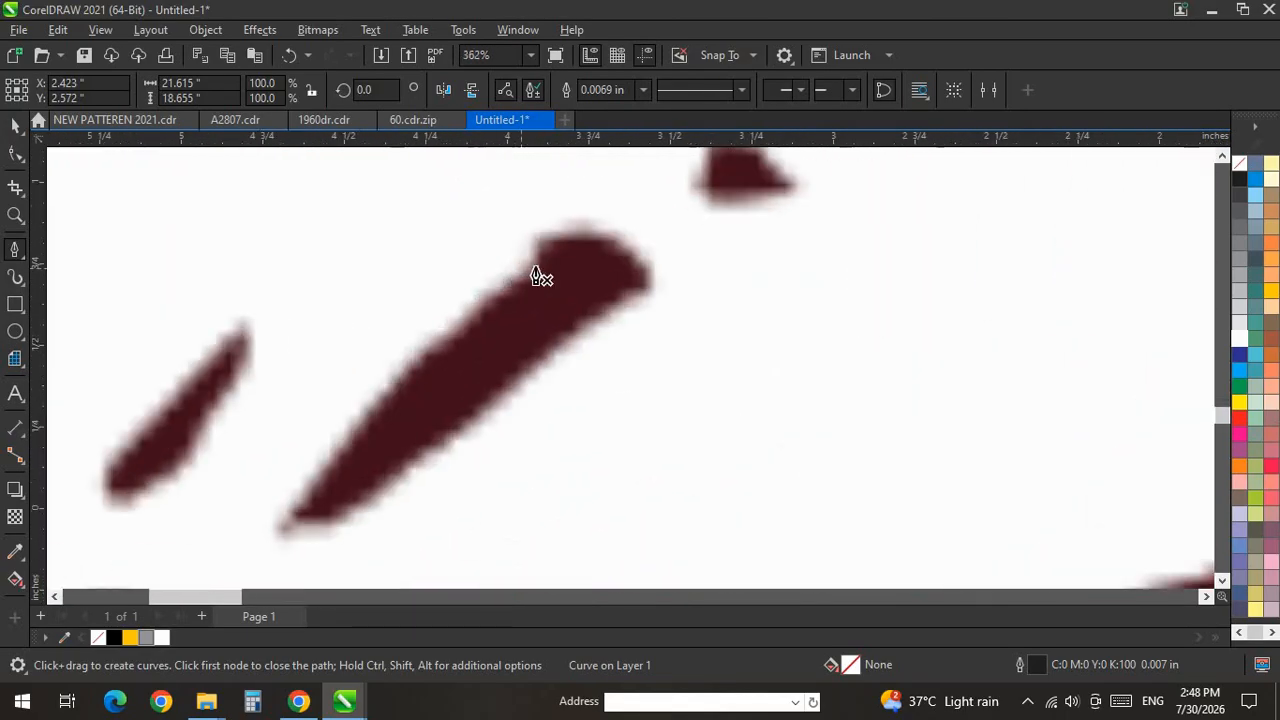
click(530, 260)
drag(640, 288, 433, 450)
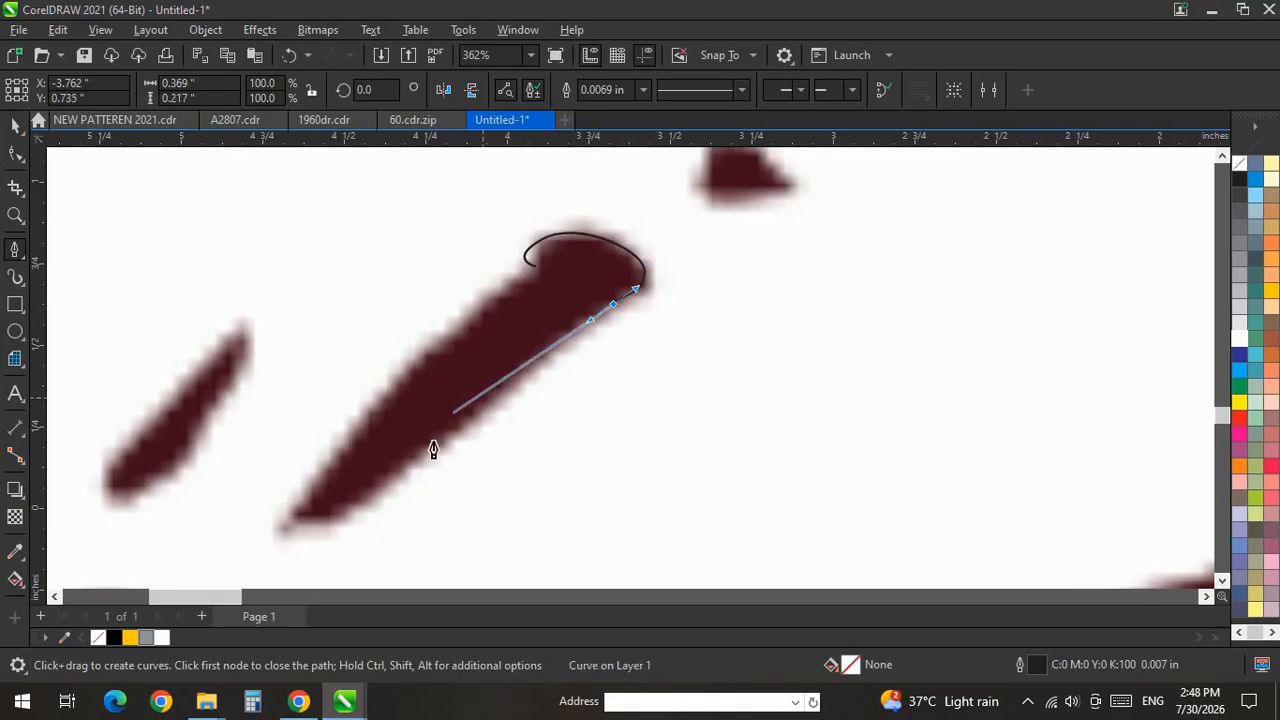
click(530, 260)
scroll(508, 446, down, 2)
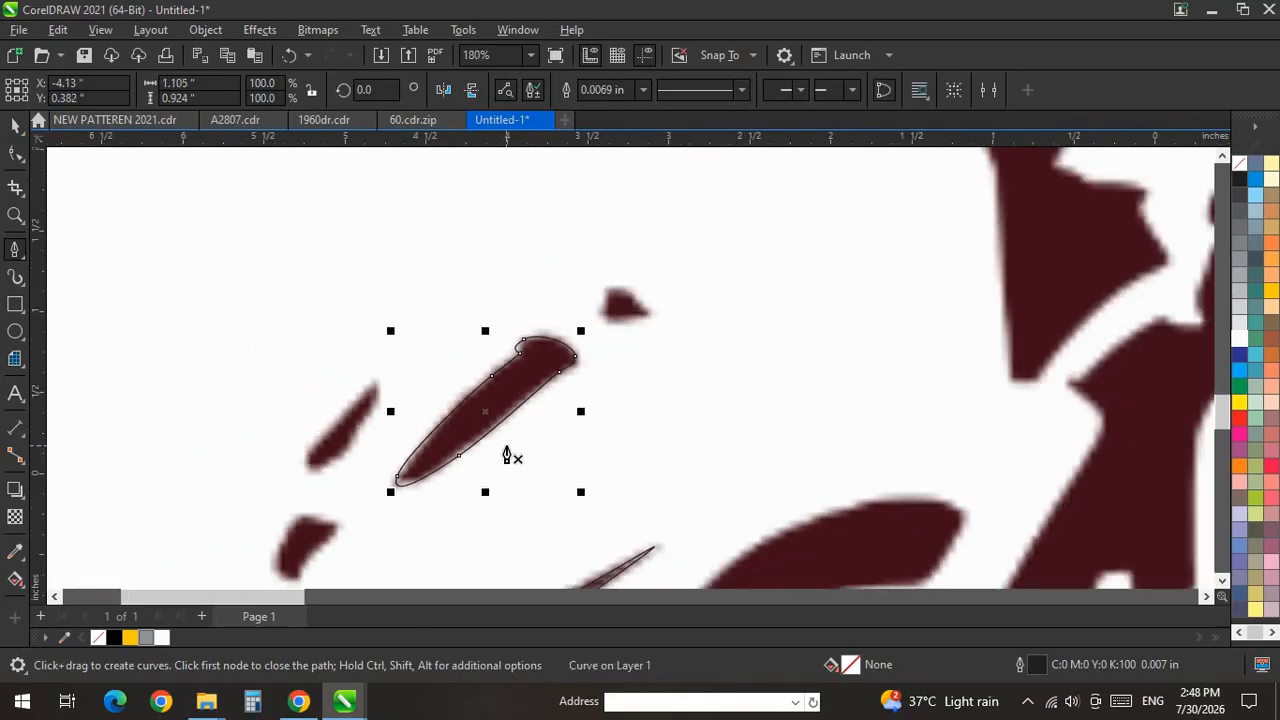
Draw a closed outline about 0.32 × 0.2 inches around the tiny triangular mark above the elongated one.
scroll(512, 458, up, 2)
scroll(714, 246, up, 1)
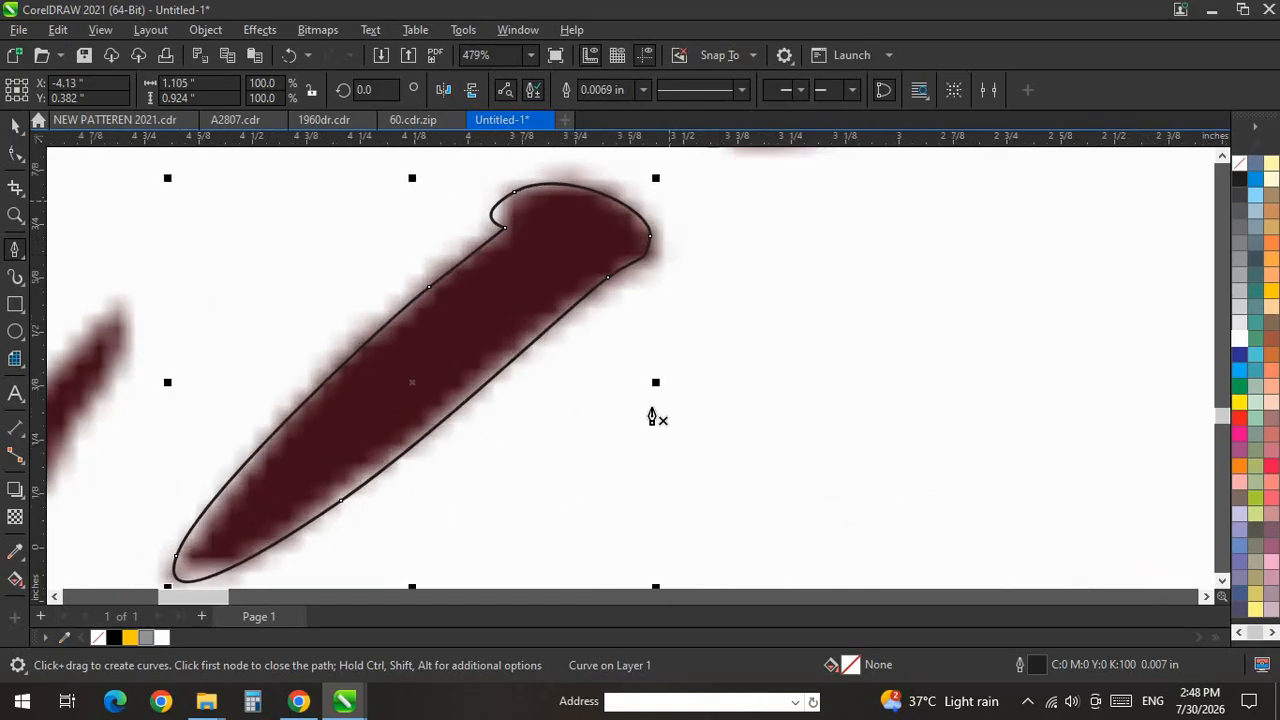
scroll(652, 407, down, 7)
scroll(711, 277, up, 10)
drag(721, 309, 777, 343)
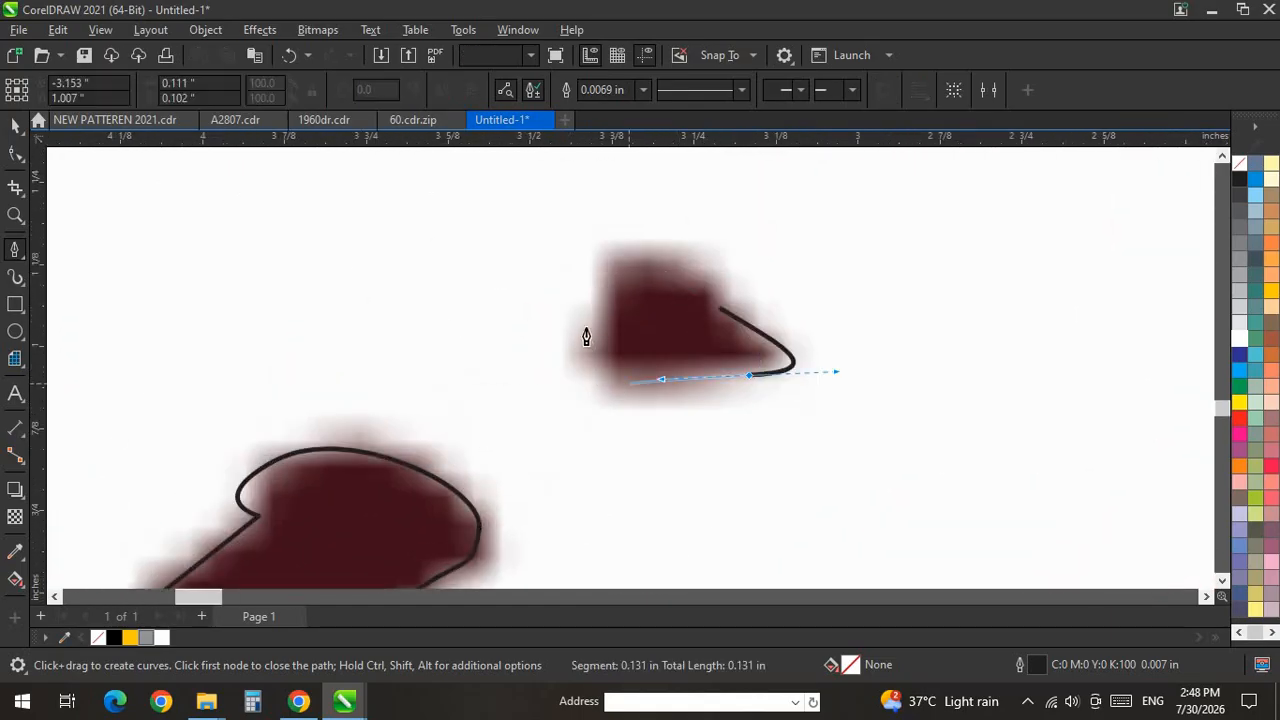
drag(585, 315, 652, 240)
click(722, 312)
scroll(671, 380, down, 2)
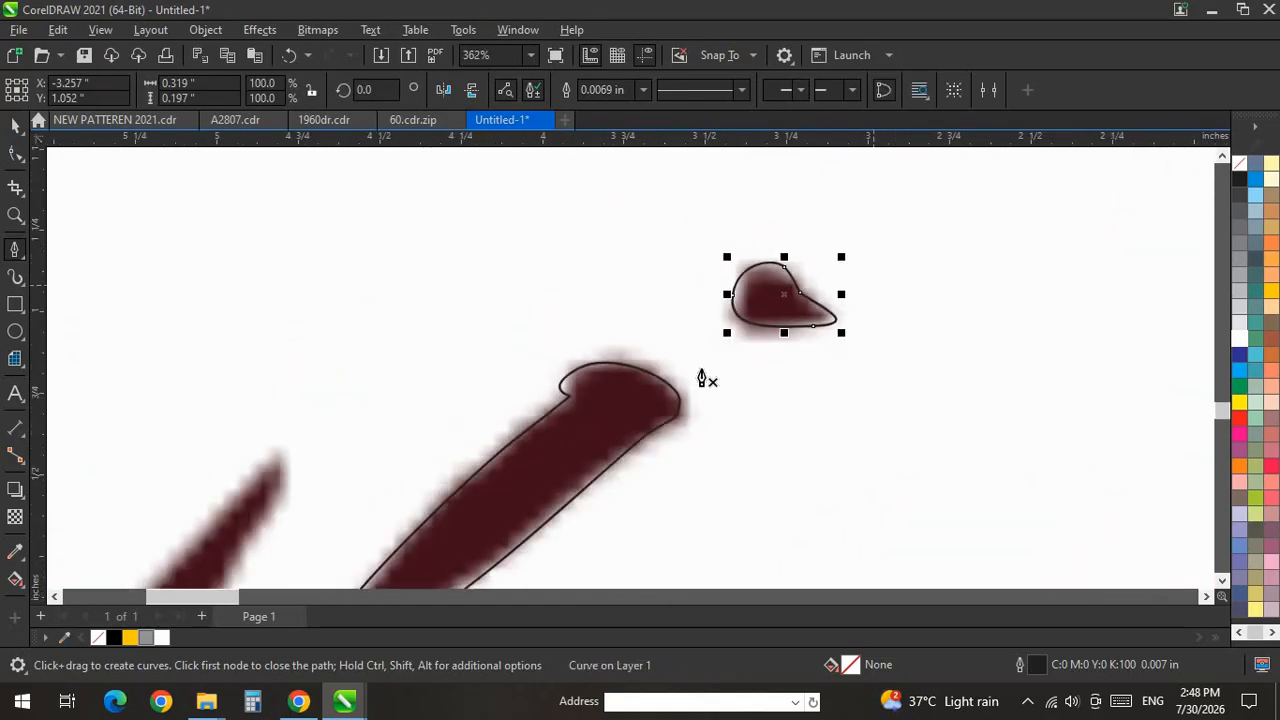
Draw a closed outline about 0.46 × 0.52 inches around the slim dark mark beside the largest elongated one.
scroll(666, 383, left, 3)
drag(677, 322, 691, 299)
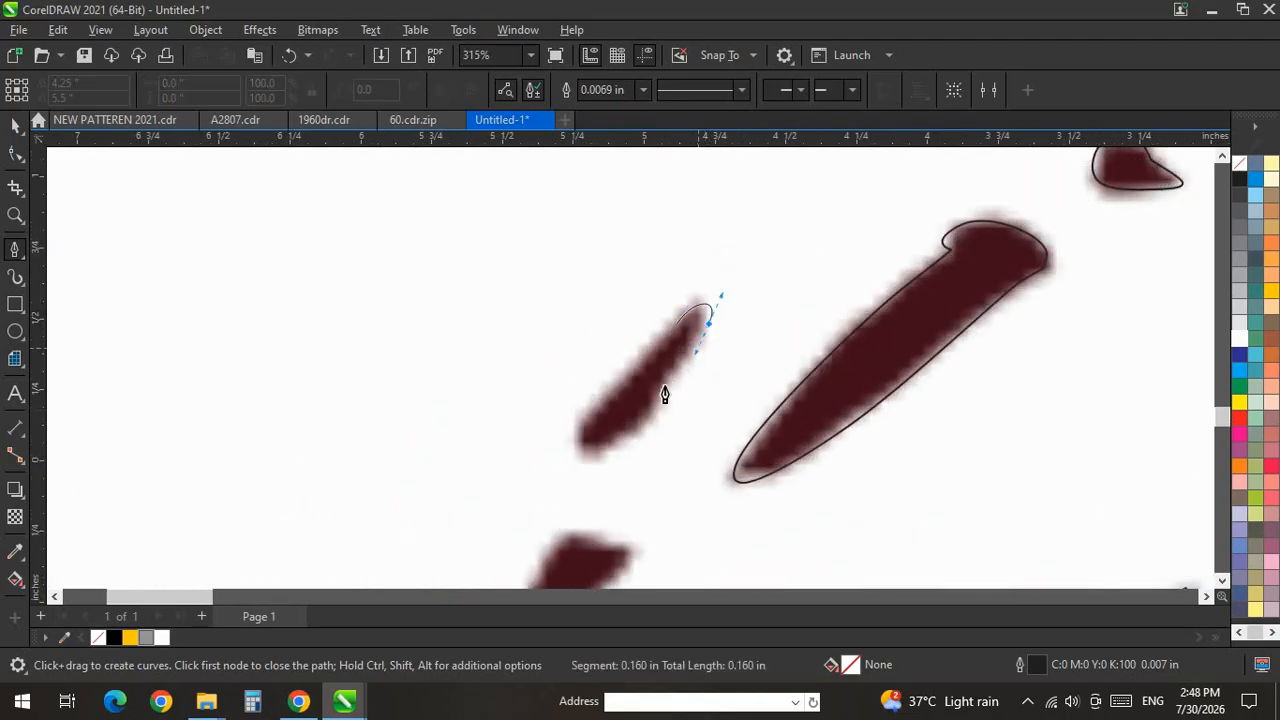
drag(597, 410, 640, 353)
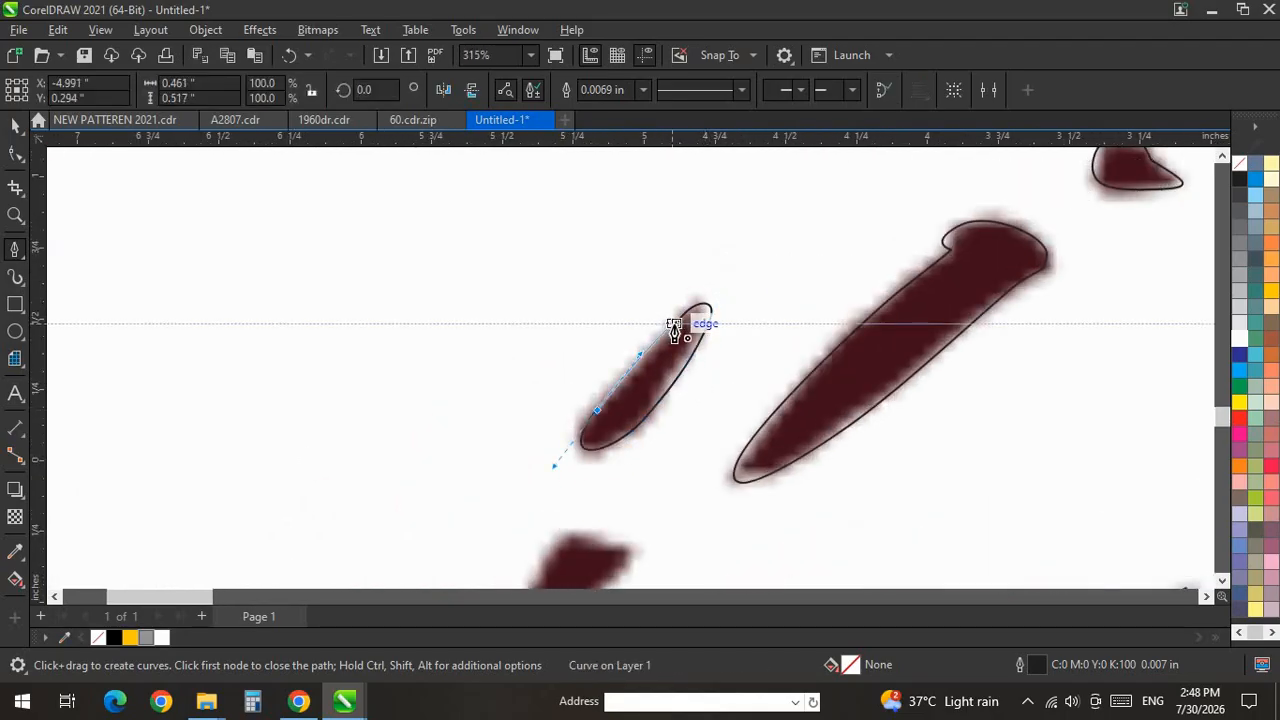
click(676, 323)
Draw a closed outline about 0.41 × 0.39 inches around the short four-sided dark mark below the slim one.
scroll(646, 290, up, 4)
drag(627, 312, 641, 312)
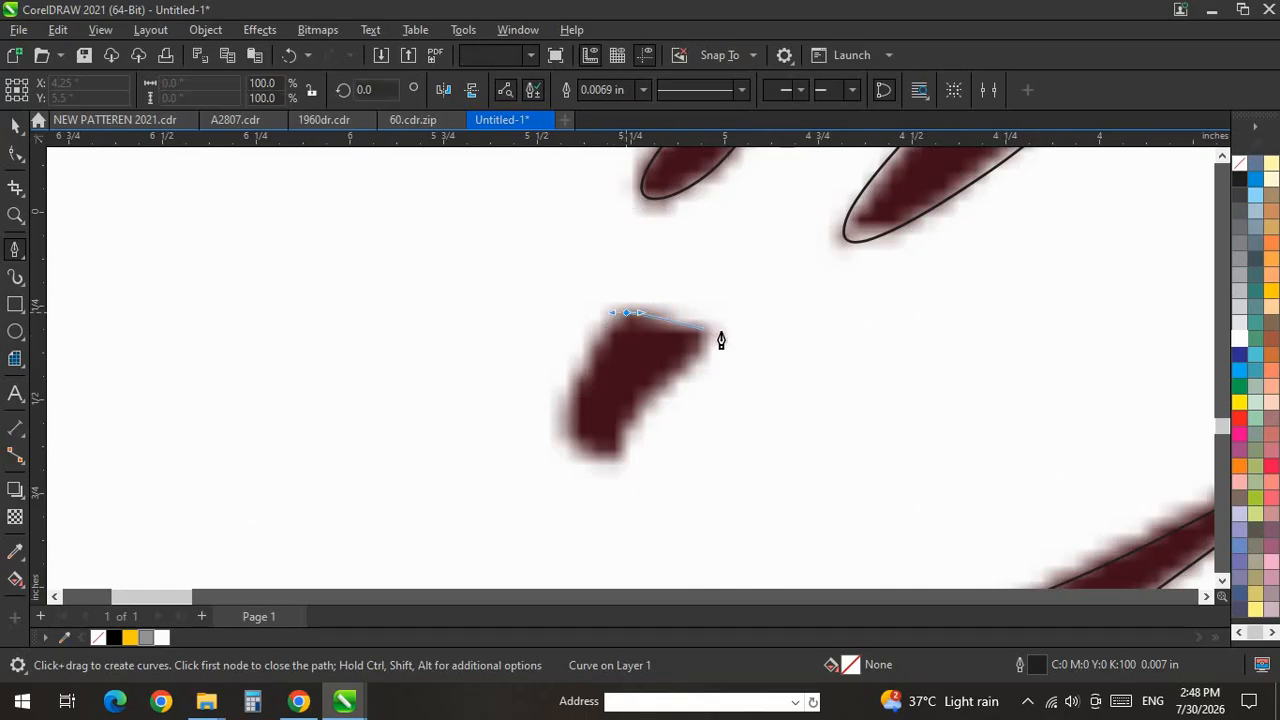
click(718, 330)
drag(667, 381, 641, 430)
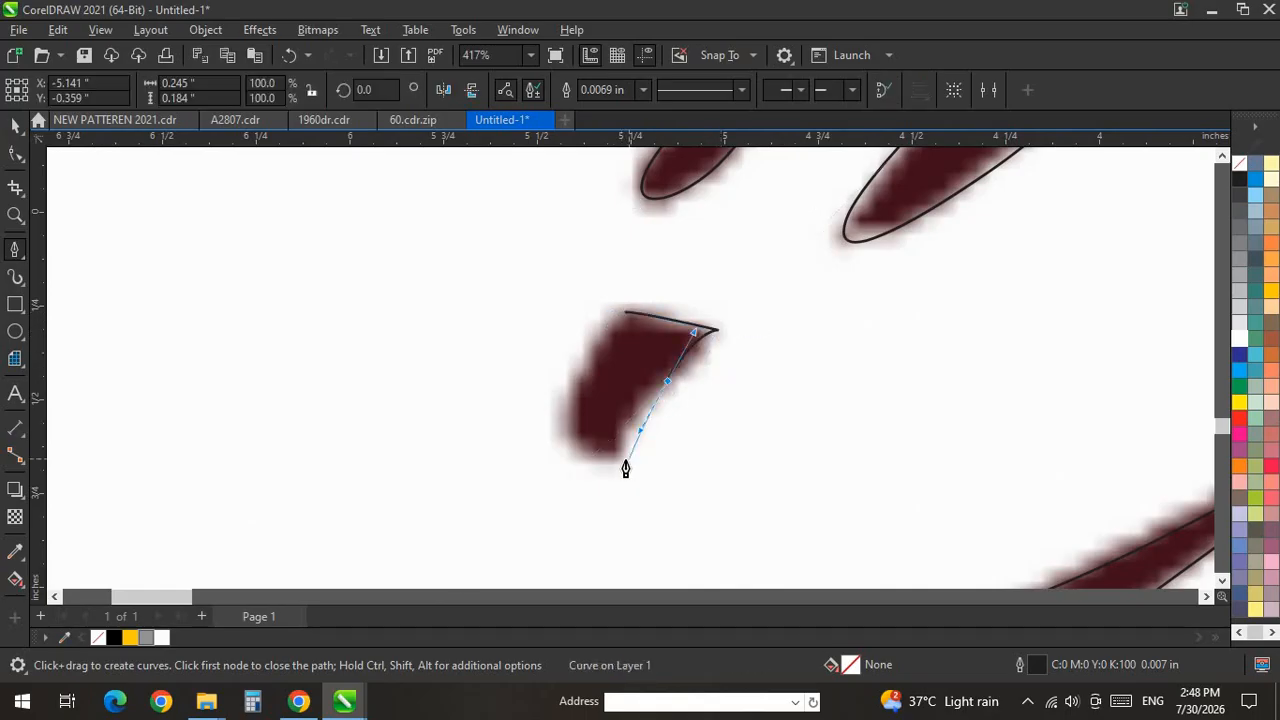
click(629, 314)
scroll(640, 370, down, 8)
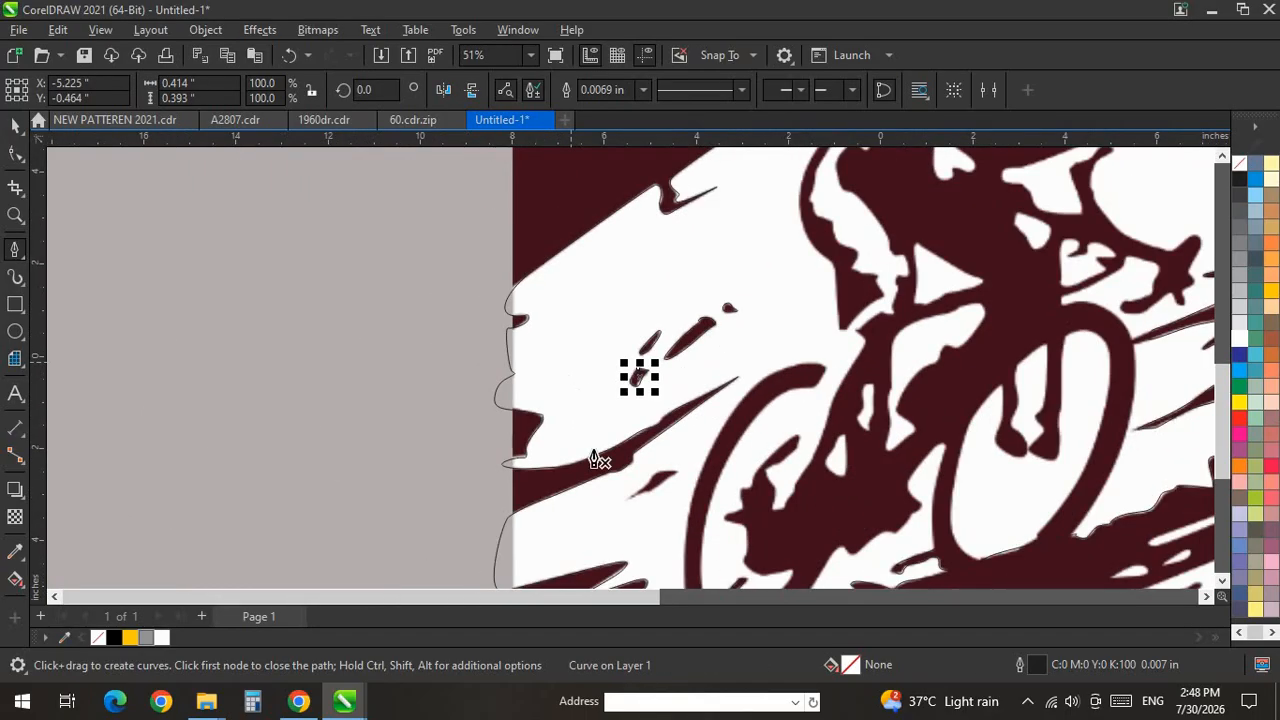
Draw a closed outline about 1.11 × 0.62 inches around the slim dark mark just behind the rear wheel.
scroll(593, 459, up, 6)
click(761, 421)
drag(652, 430, 617, 447)
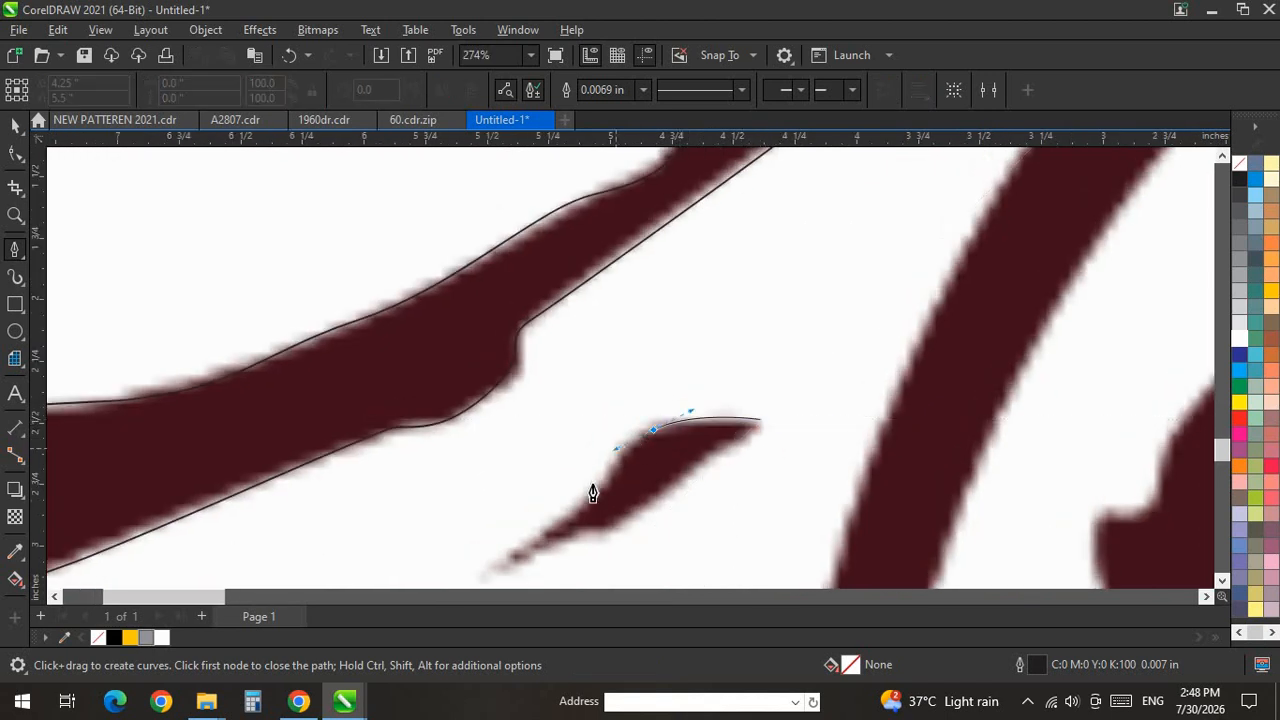
drag(593, 494, 486, 569)
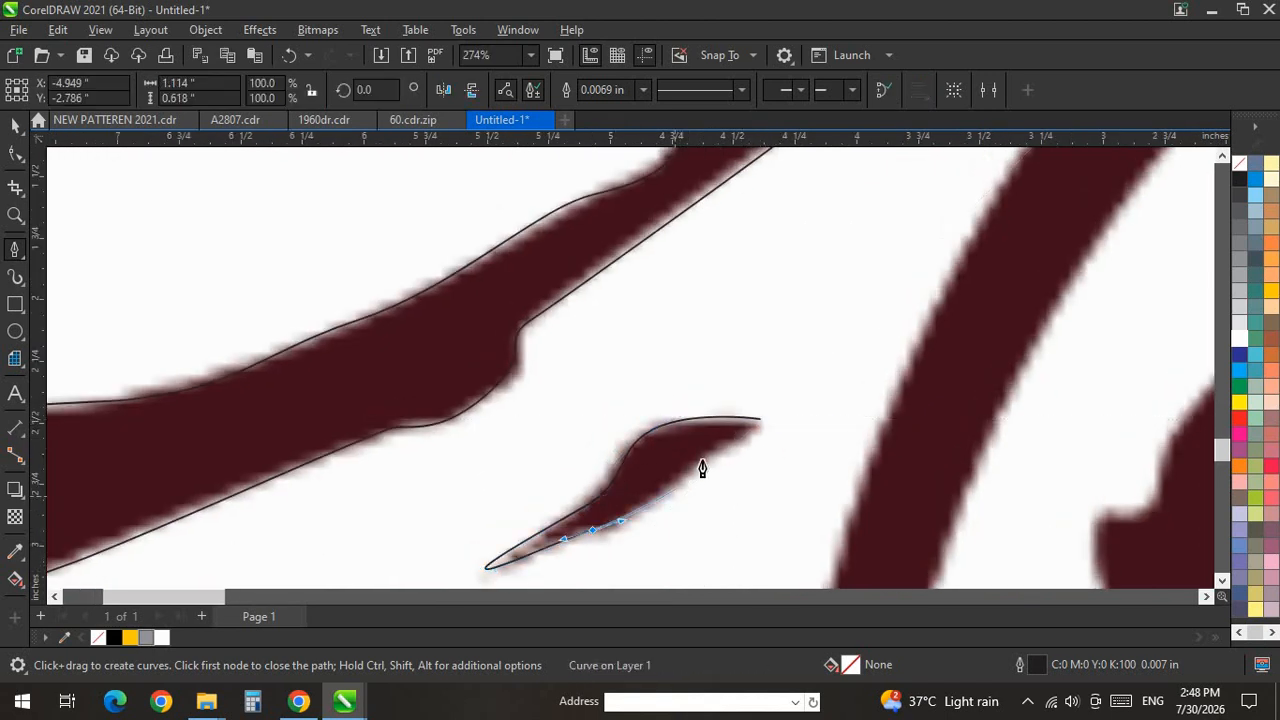
drag(706, 457, 757, 432)
click(760, 420)
Draw a closed outline about 0.69 × 0.29 inches around the leaf-shaped dark mark in front of the cyclist, nearest the dark background.
scroll(499, 367, down, 7)
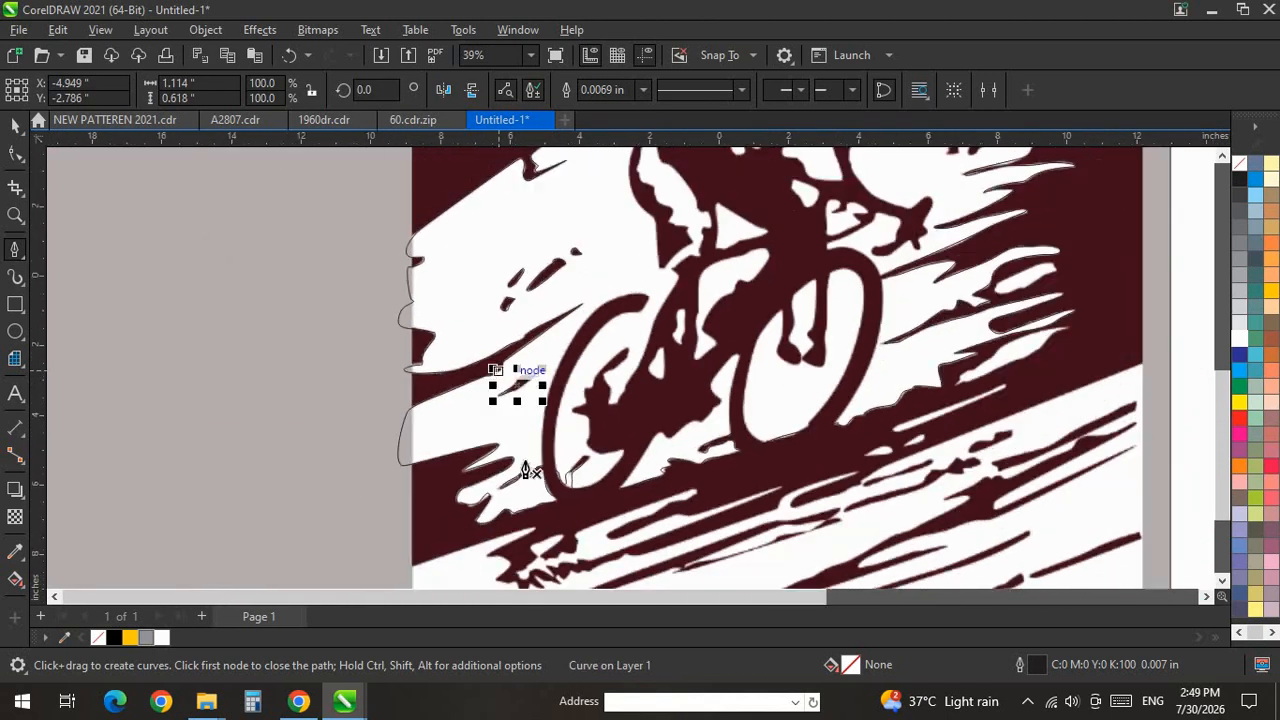
scroll(527, 459, up, 3)
scroll(454, 504, down, 5)
scroll(851, 280, up, 8)
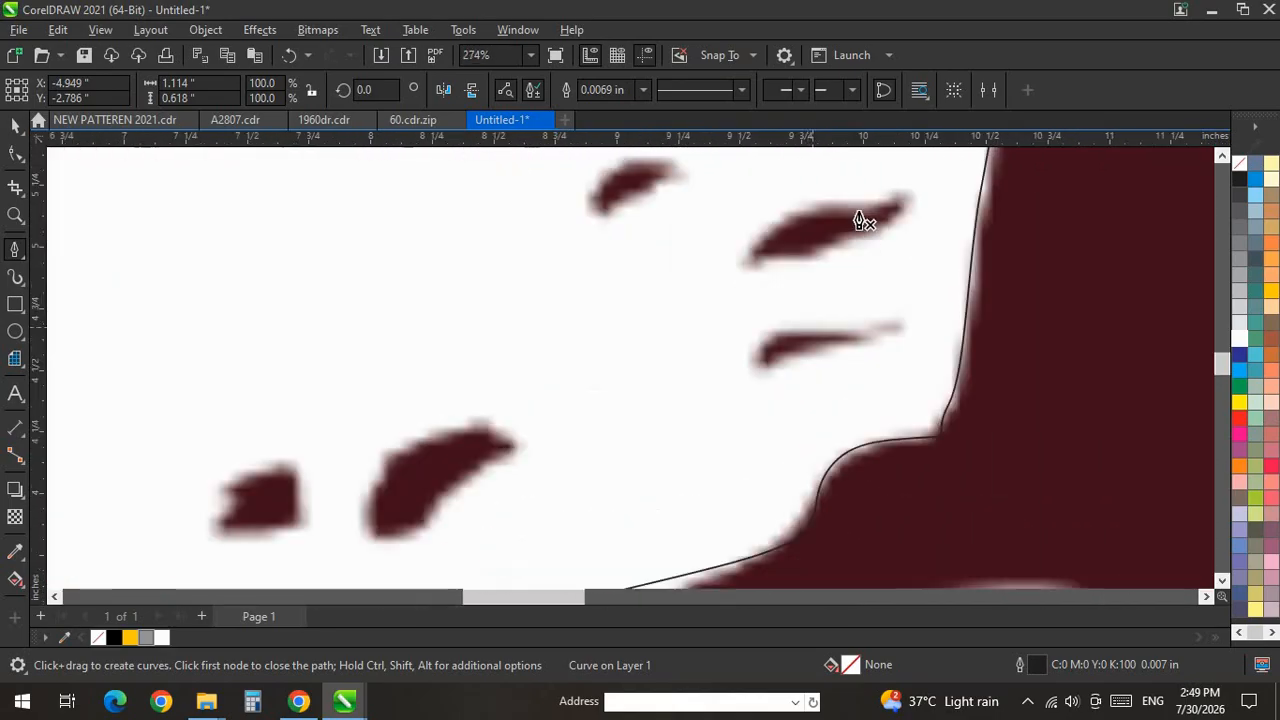
click(869, 259)
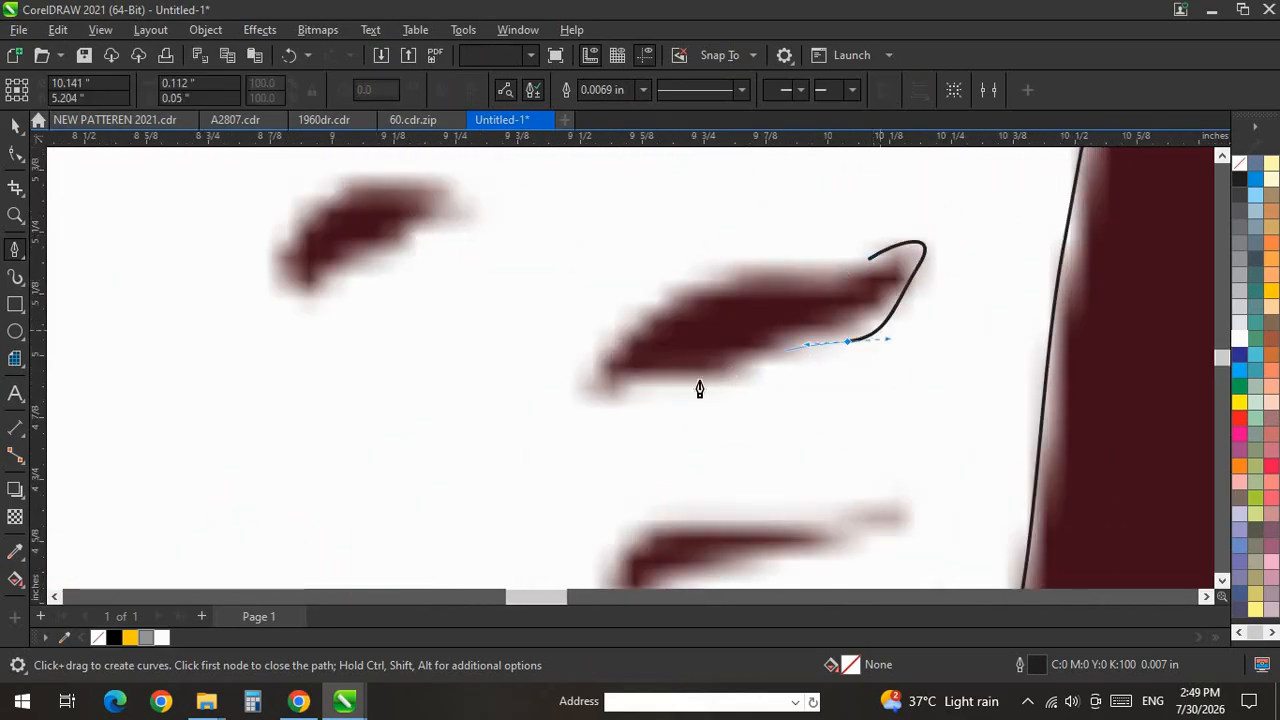
drag(684, 384, 585, 380)
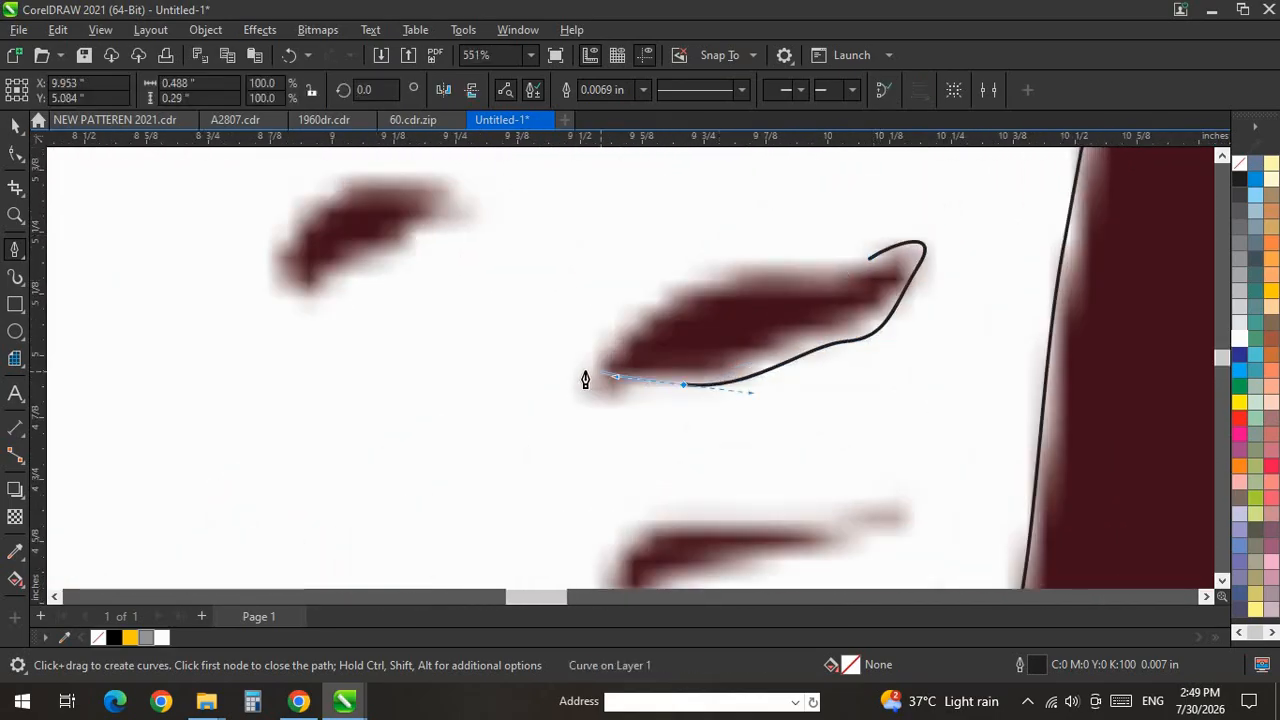
click(869, 259)
Draw a closed outline about 0.38 × 0.23 inches around the small dark mark beside the leaf-shaped one.
scroll(805, 360, down, 3)
scroll(652, 337, up, 2)
click(622, 238)
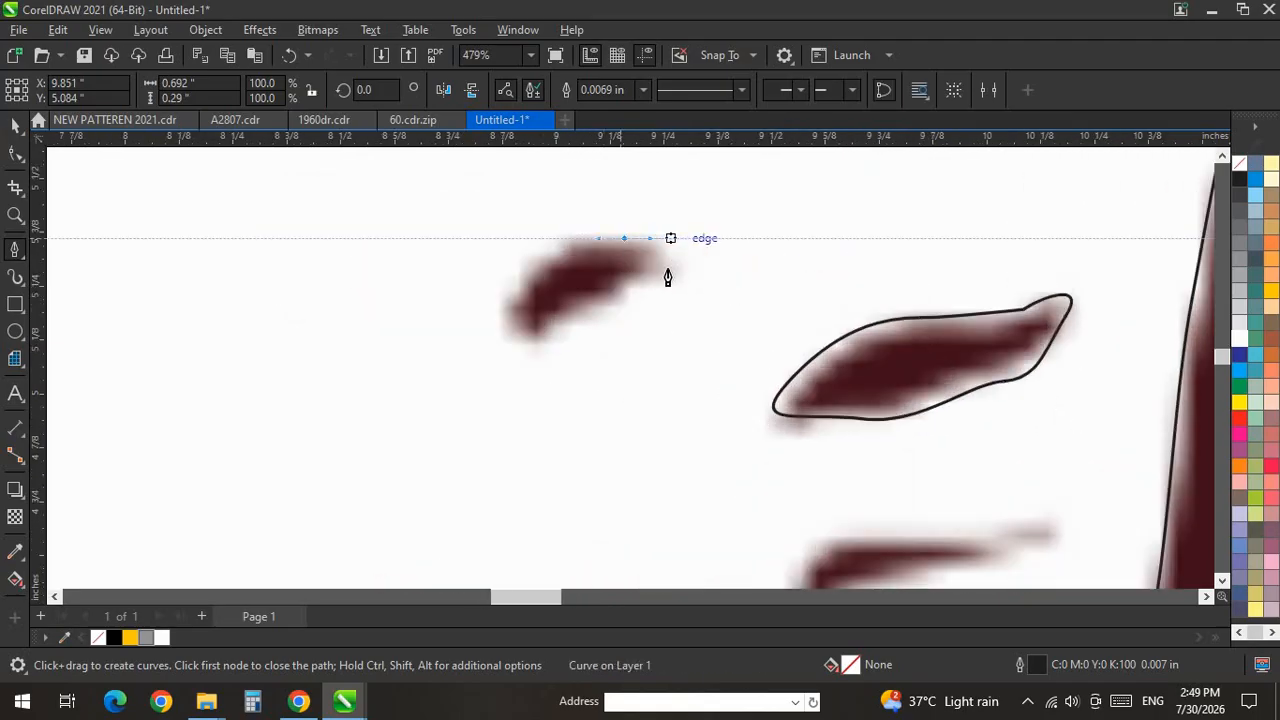
drag(664, 273, 614, 297)
drag(519, 336, 509, 337)
drag(576, 245, 598, 238)
scroll(620, 244, down, 2)
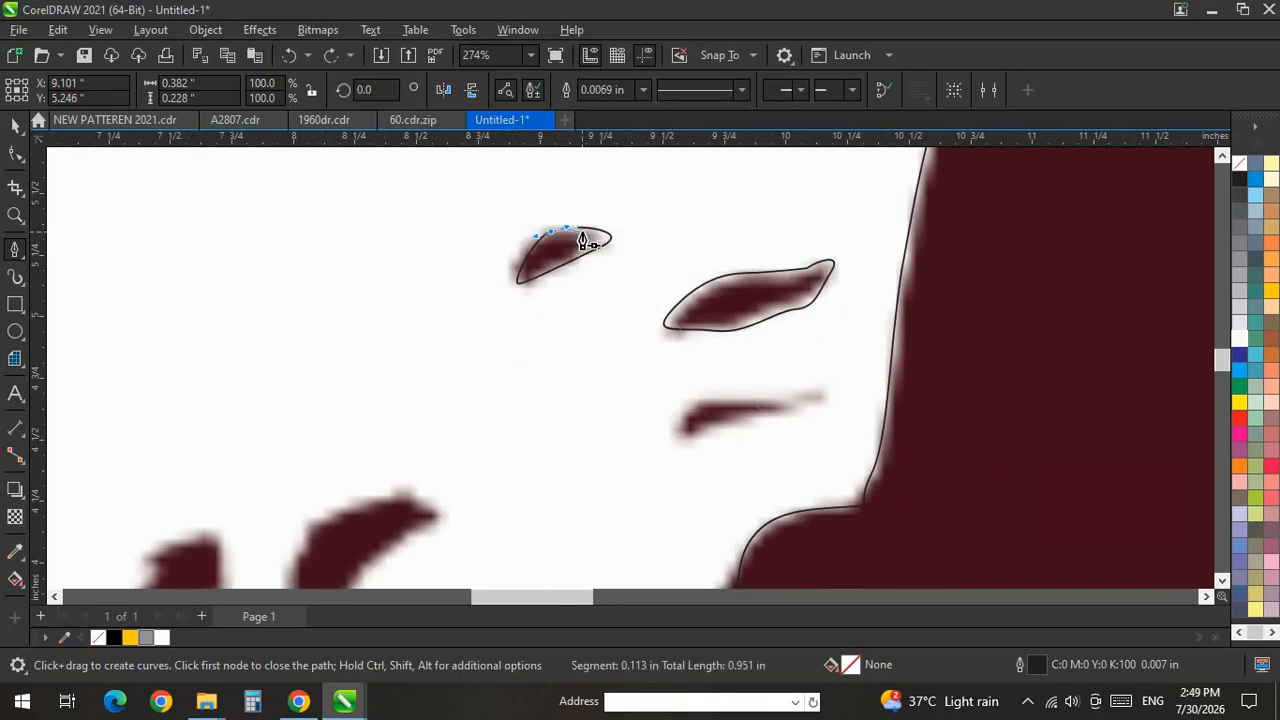
click(583, 240)
Draw a closed outline about 0.6 × 0.2 inches around the thin tapering dark mark below the leaf-shaped one.
scroll(757, 380, up, 4)
click(815, 332)
drag(865, 333, 878, 320)
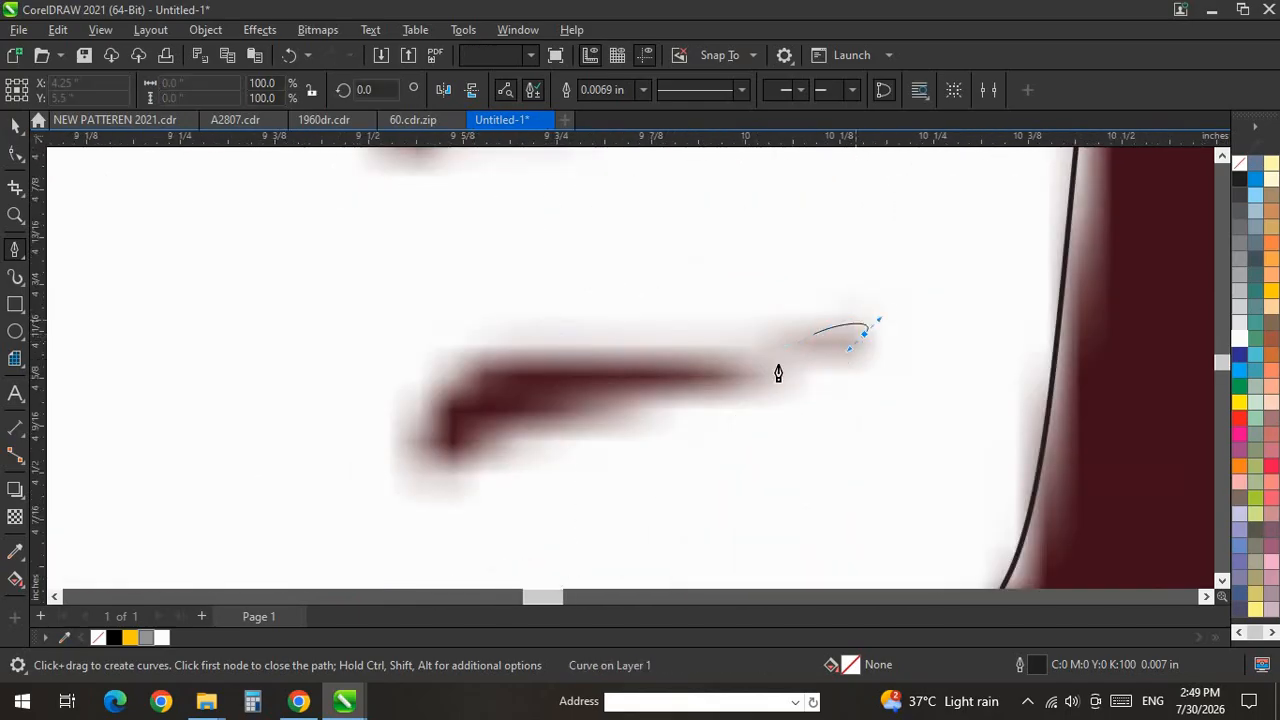
drag(768, 367, 737, 377)
drag(709, 394, 658, 406)
drag(537, 415, 419, 386)
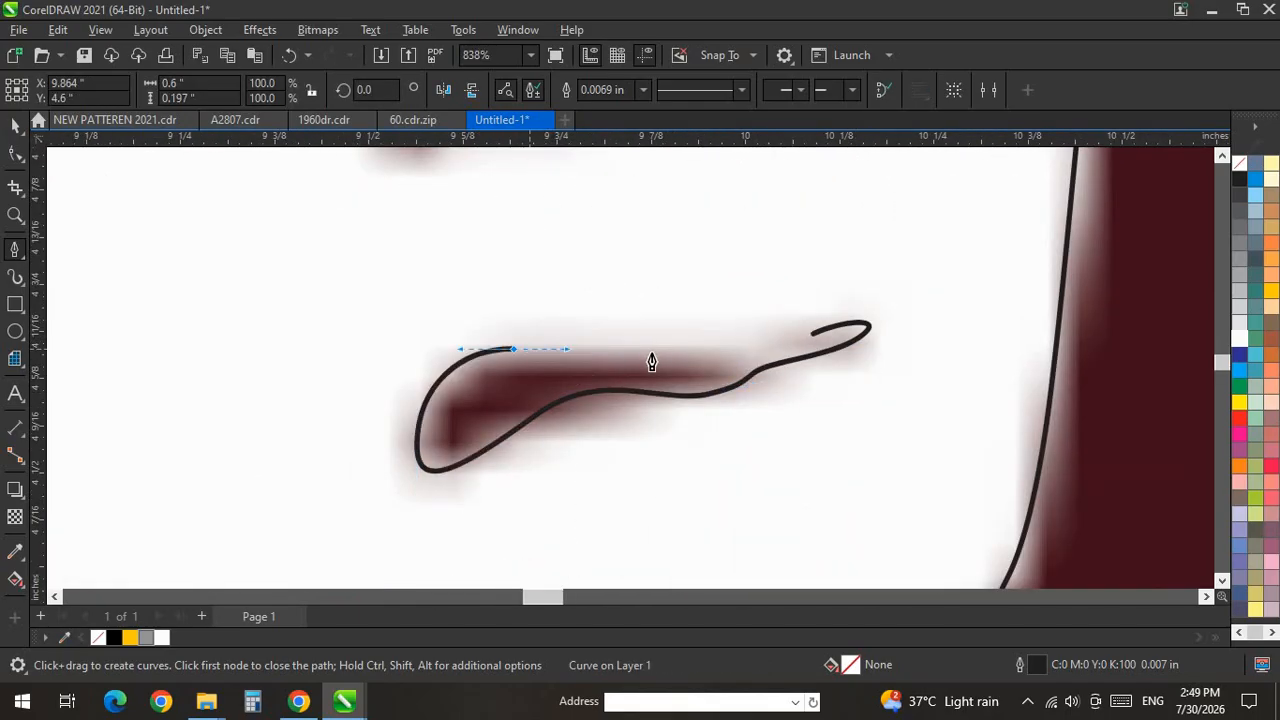
drag(683, 356, 699, 357)
scroll(501, 387, down, 1)
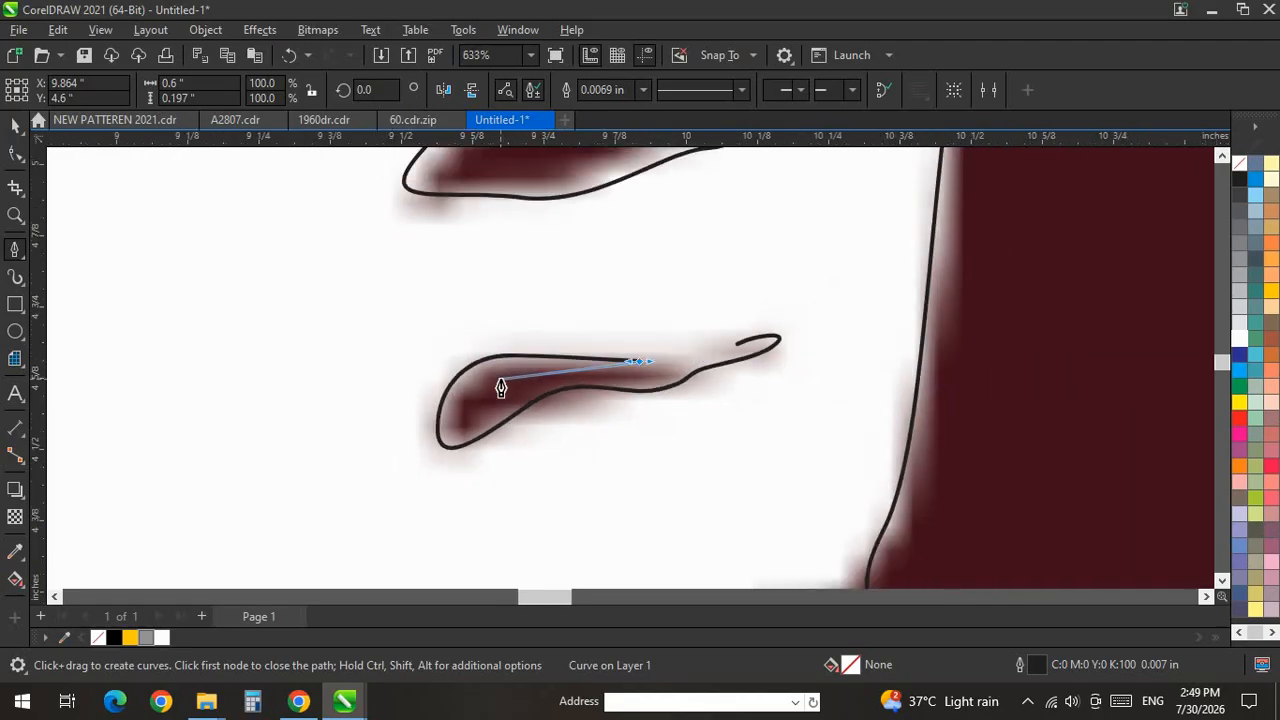
scroll(480, 389, down, 1)
scroll(820, 323, up, 2)
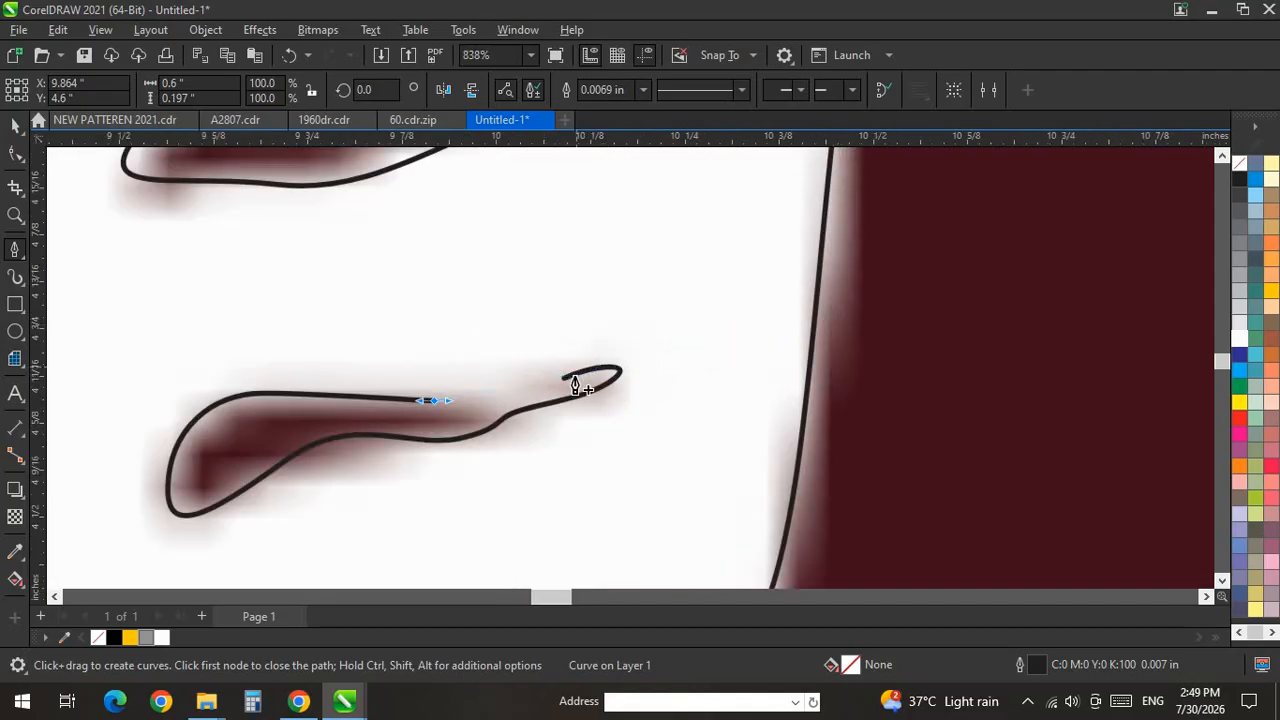
click(665, 393)
Draw a closed outline about 0.63 × 0.47 inches around the thick curved dark mark closer to the cyclist.
scroll(708, 386, down, 2)
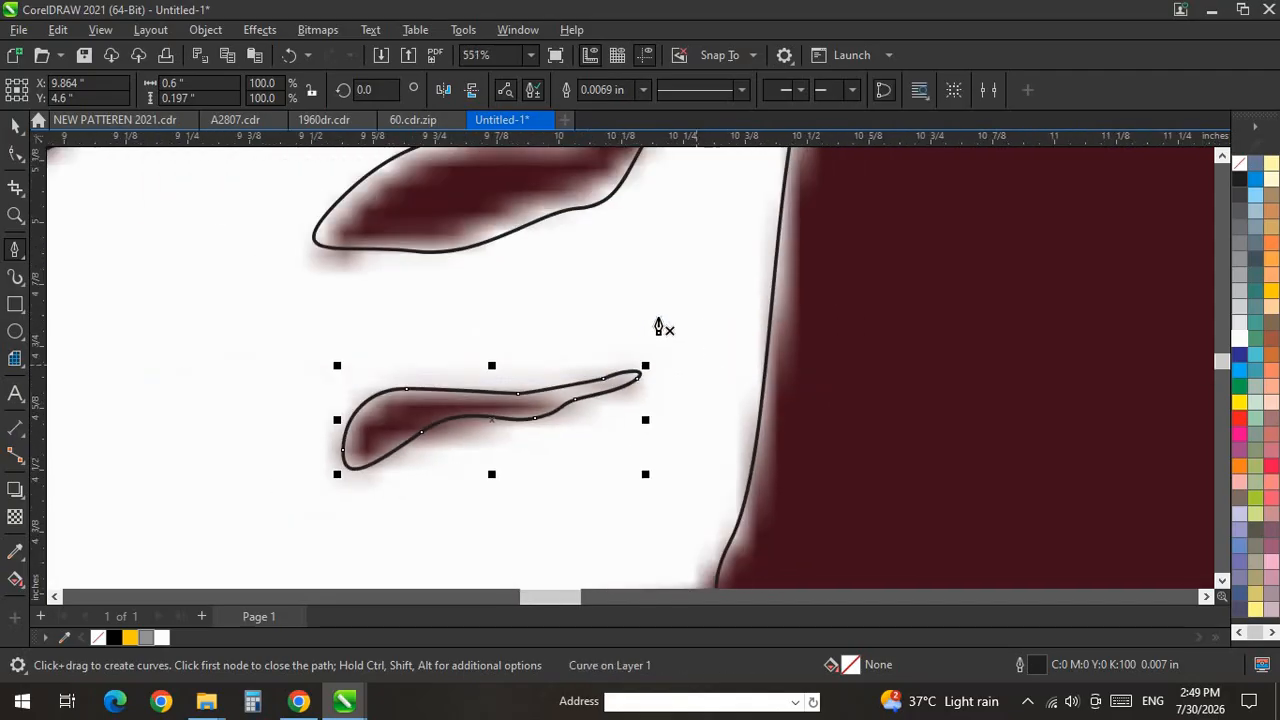
scroll(659, 331, down, 4)
scroll(652, 314, down, 3)
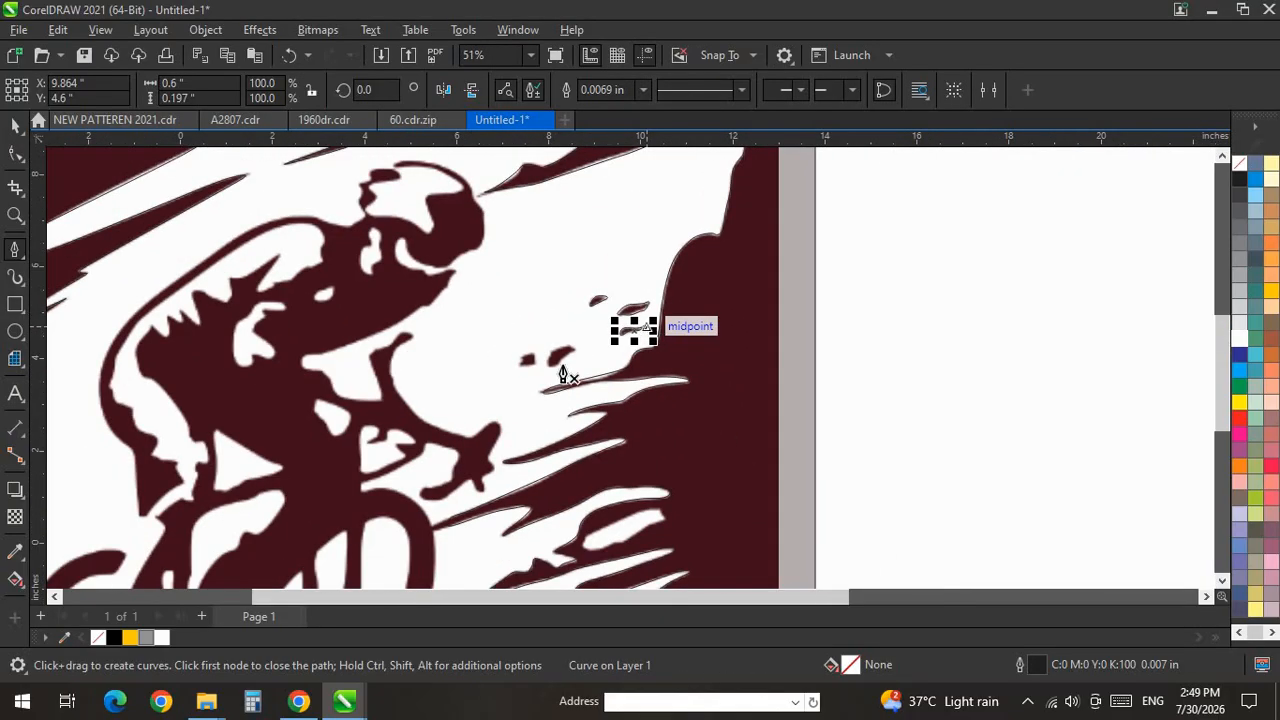
scroll(791, 254, up, 3)
scroll(797, 337, down, 1)
scroll(757, 347, up, 5)
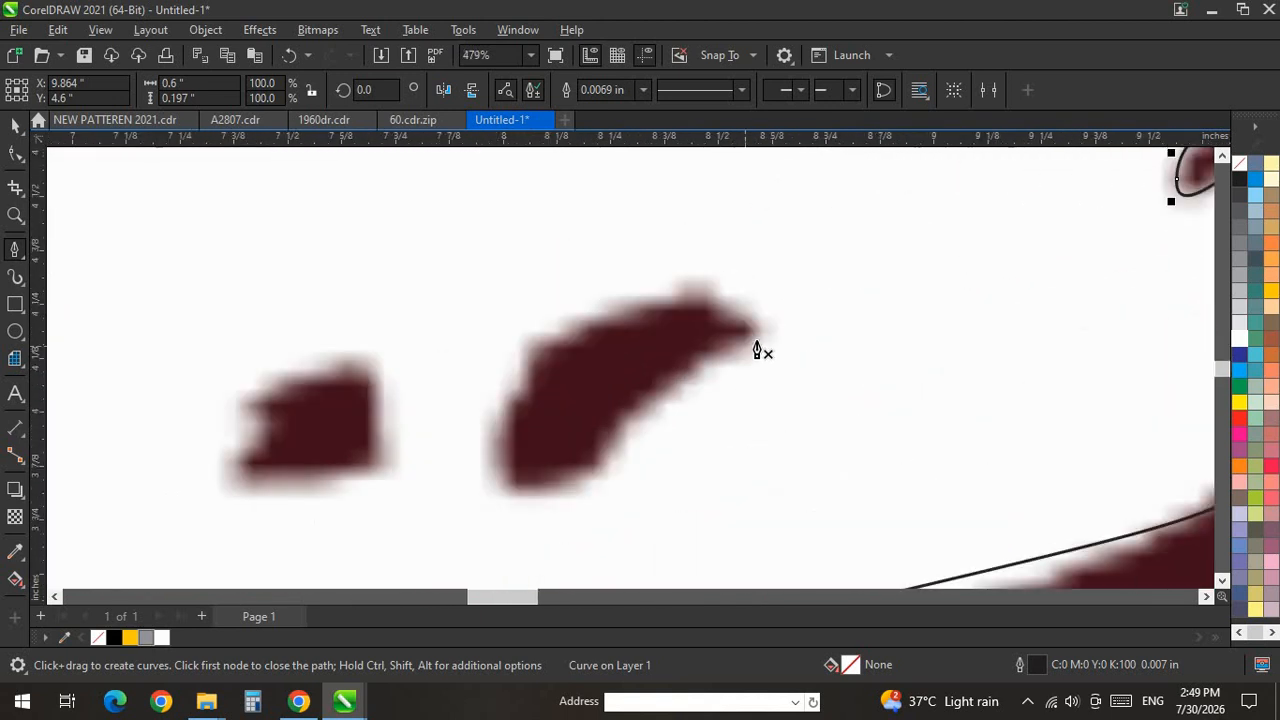
click(756, 340)
drag(590, 487, 523, 509)
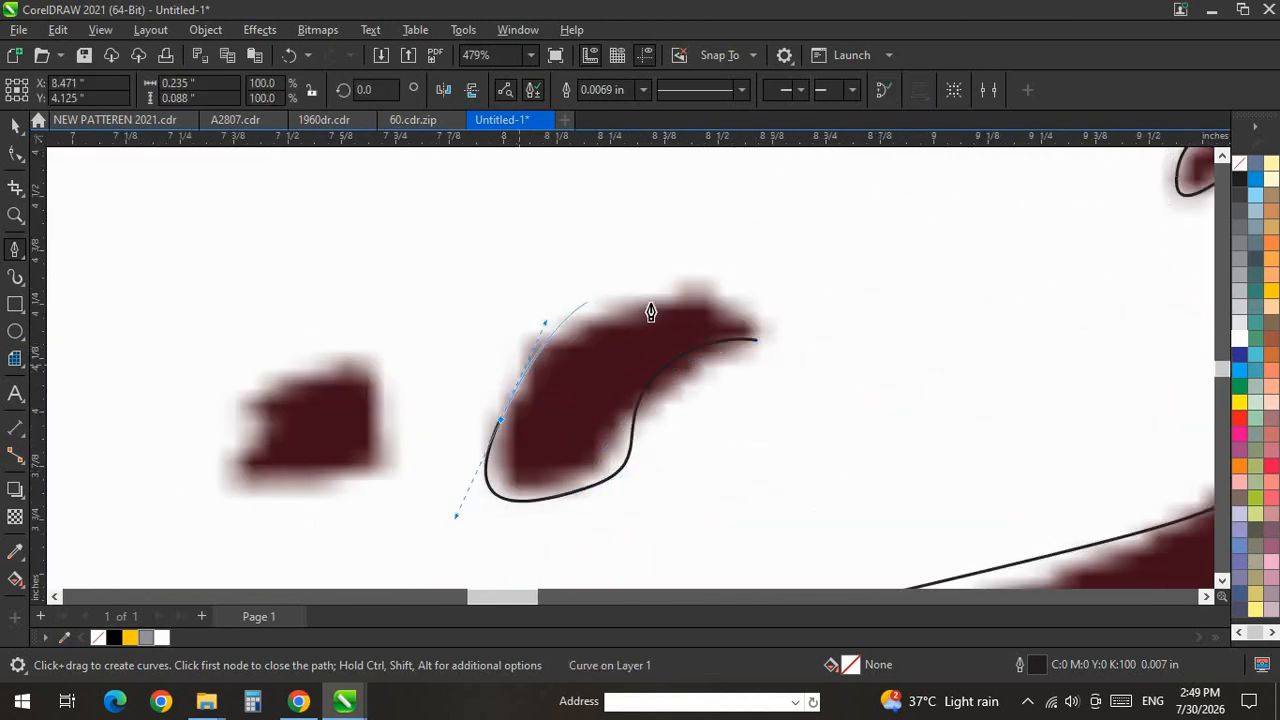
click(756, 340)
Draw a closed outline about 0.38 × 0.28 inches around the notched dark mark next to the thick curved one.
scroll(498, 394, up, 1)
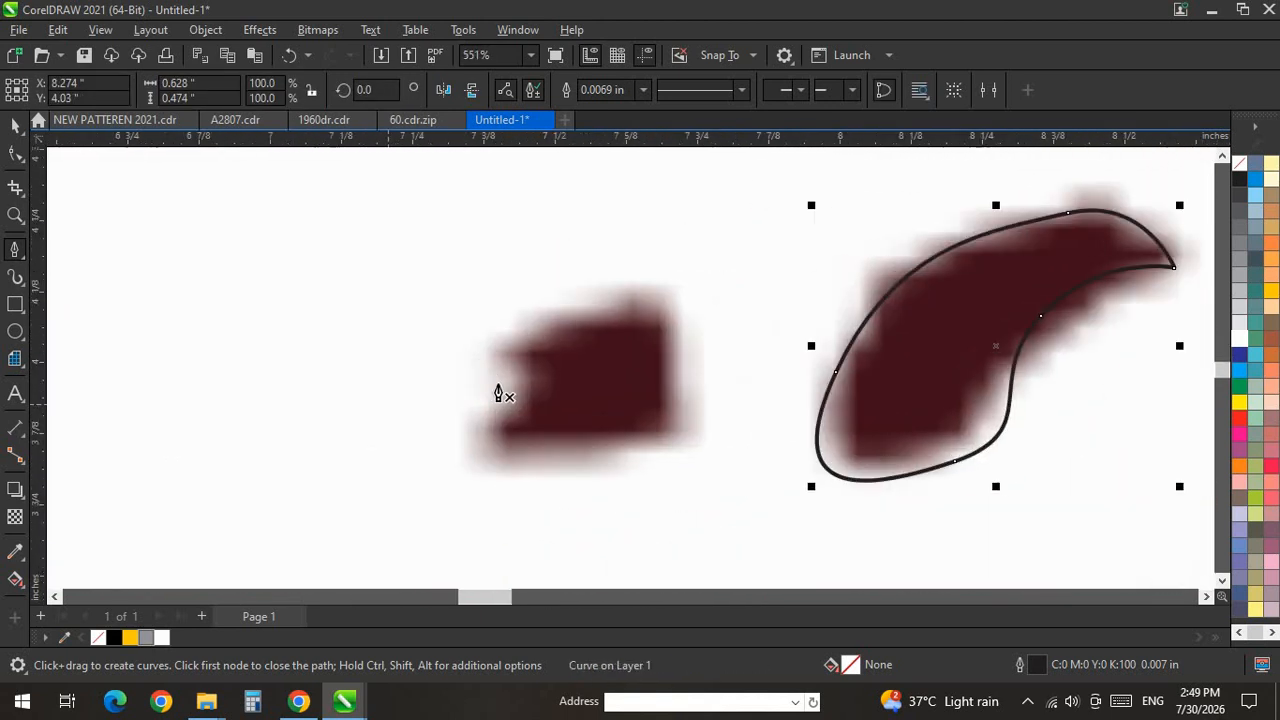
click(527, 365)
drag(498, 341, 535, 307)
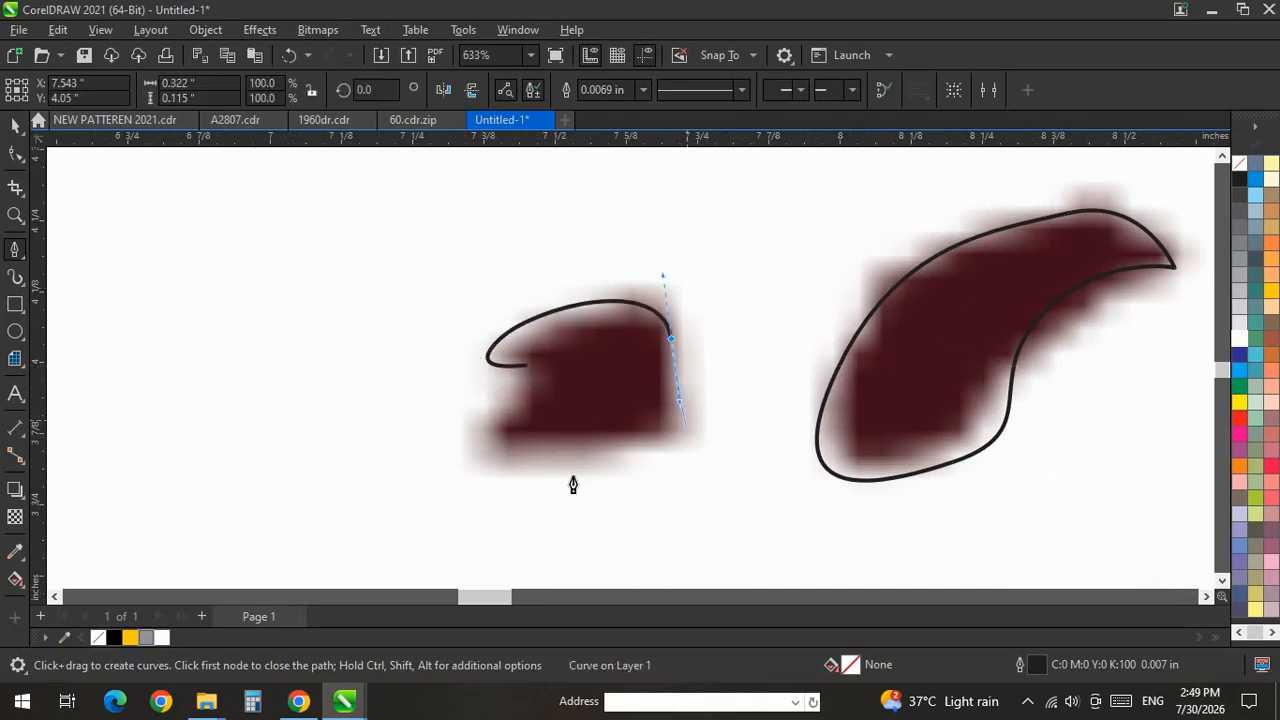
drag(487, 441, 491, 426)
drag(560, 397, 562, 386)
click(525, 370)
scroll(623, 337, down, 15)
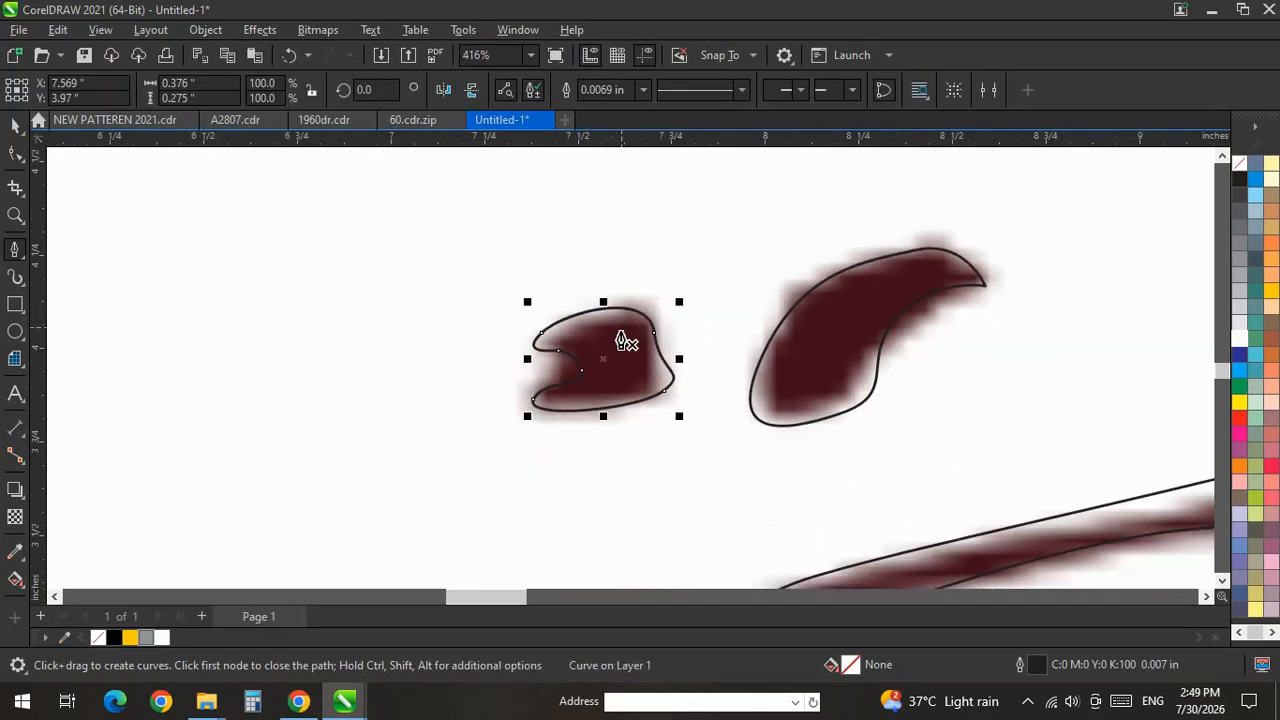
scroll(420, 460, down, 3)
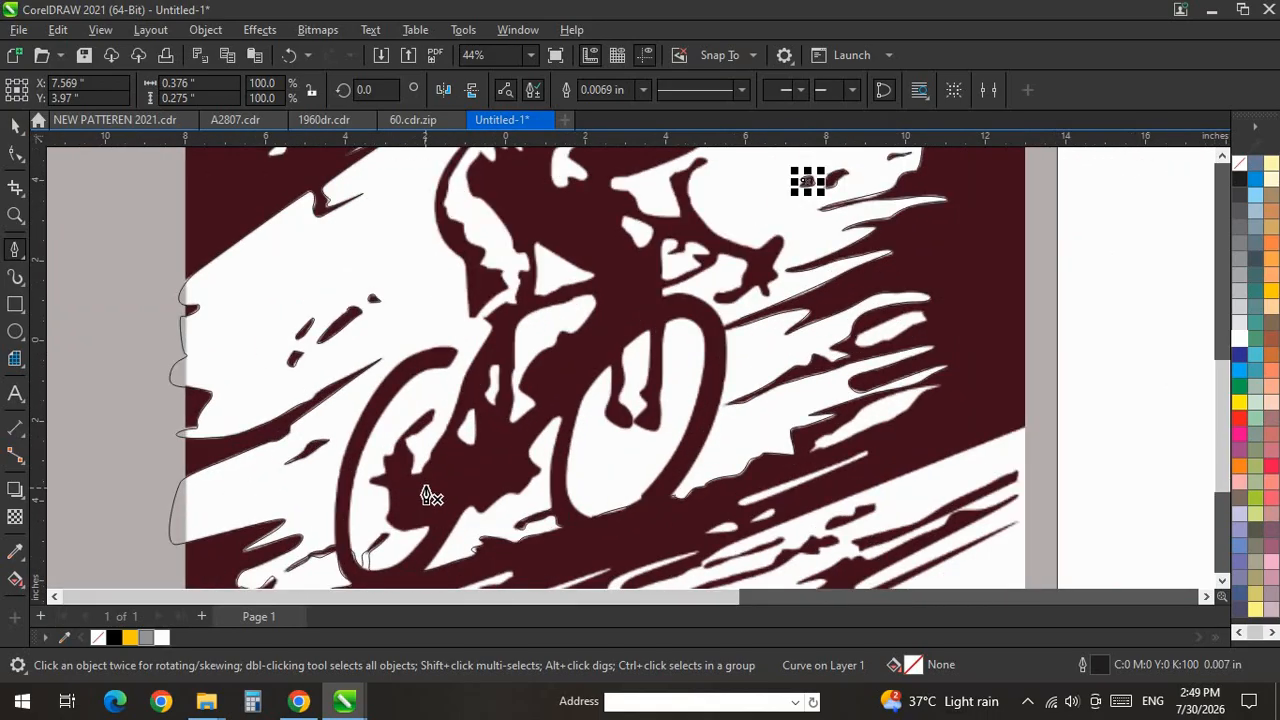
scroll(408, 480, down, 3)
scroll(690, 274, up, 6)
scroll(646, 475, down, 5)
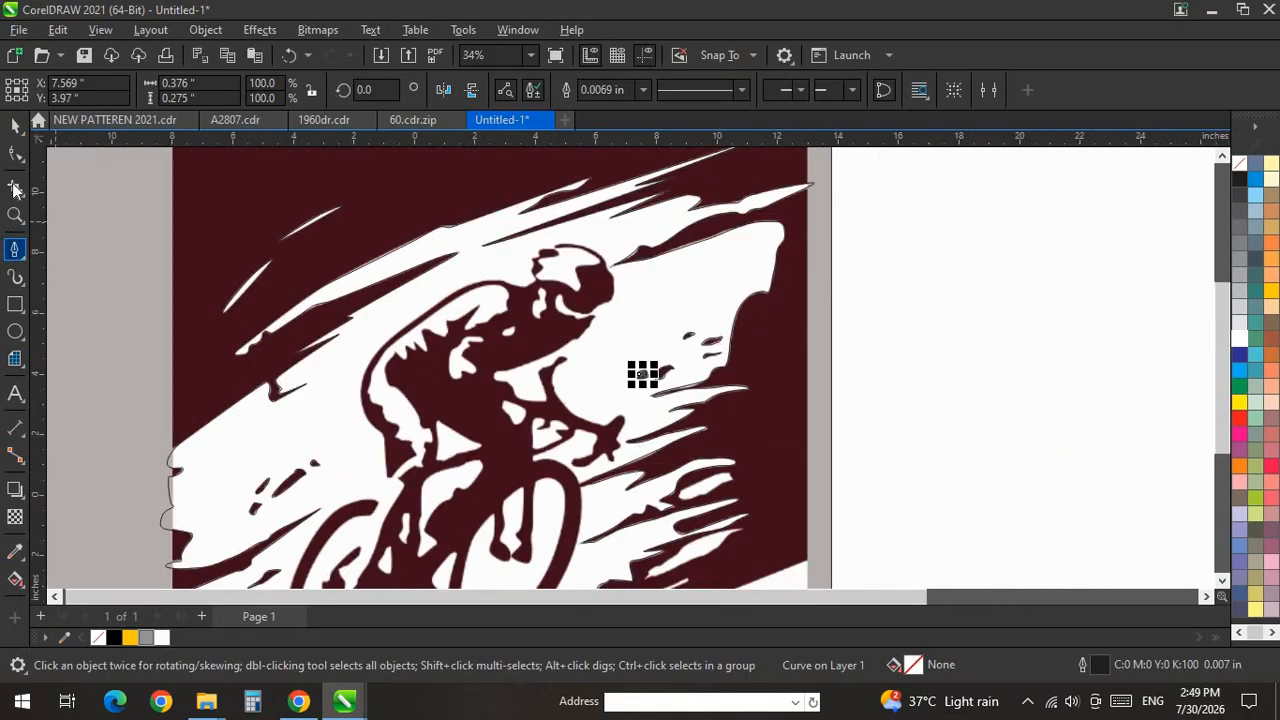
click(893, 321)
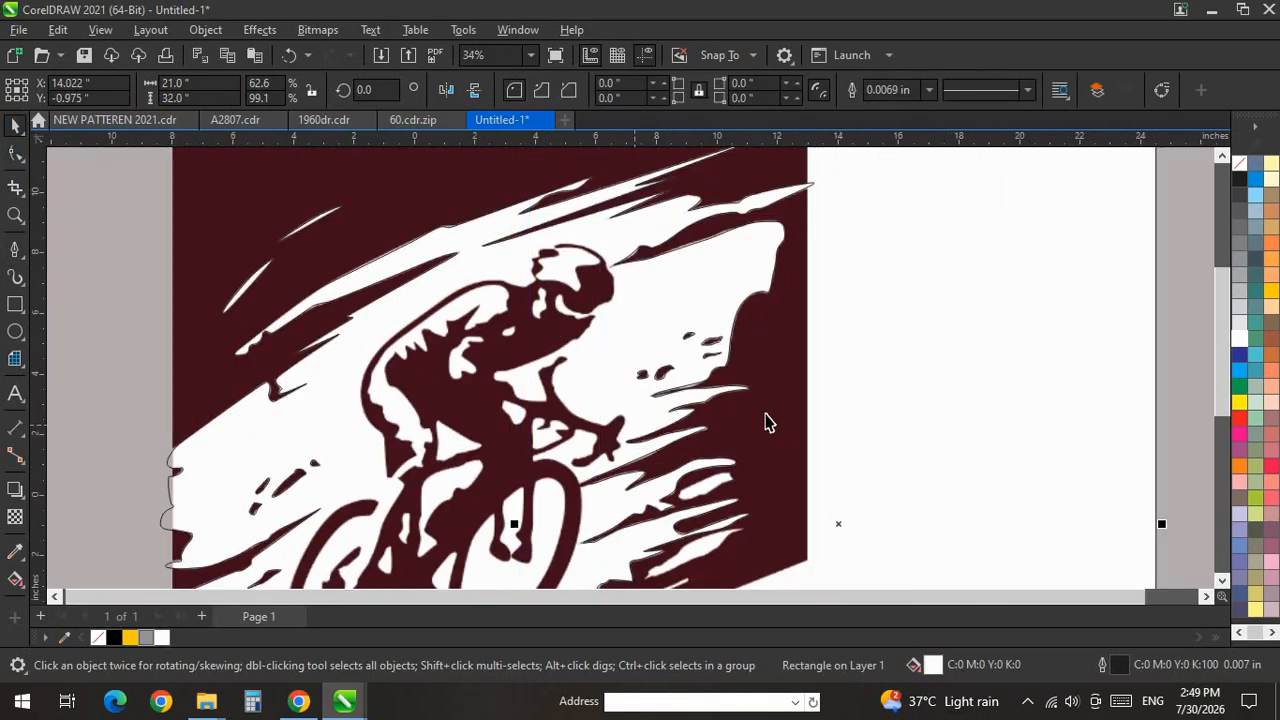
scroll(766, 423, down, 2)
scroll(703, 362, up, 2)
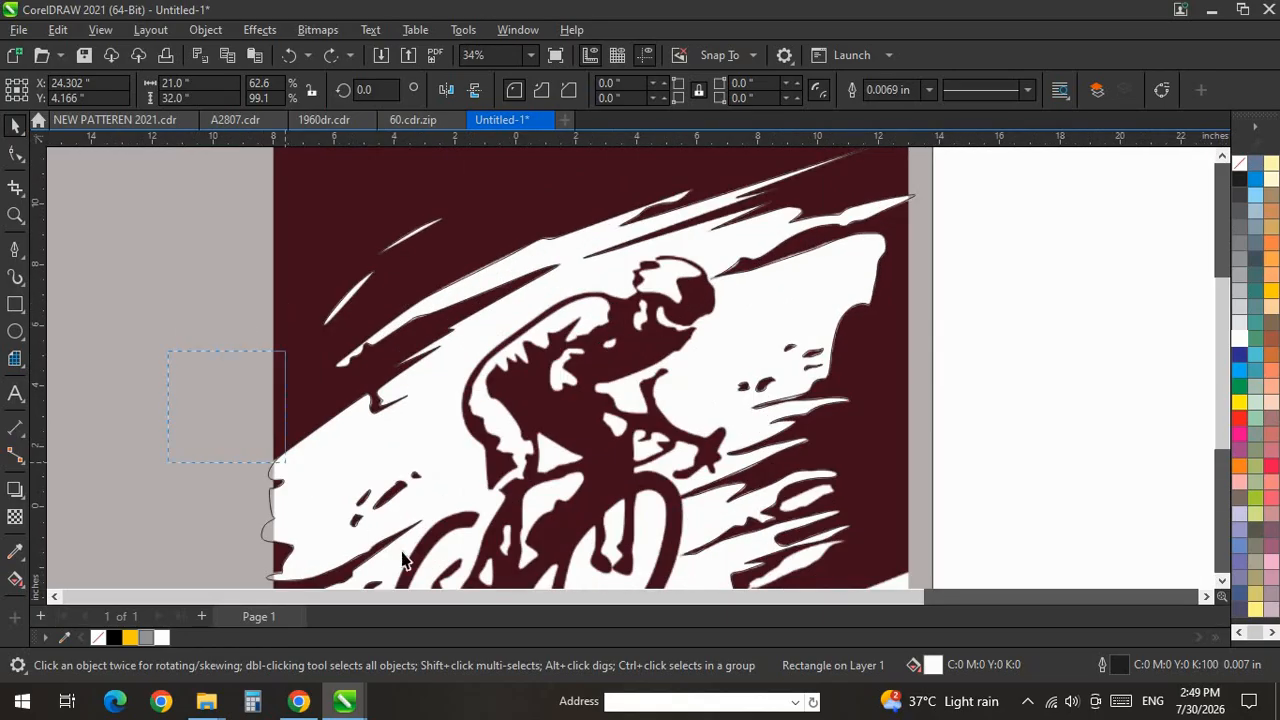
Subtract the five dark-mark outlines behind the cyclist from the large white-area outline using Back Minus Front.
drag(403, 560, 381, 580)
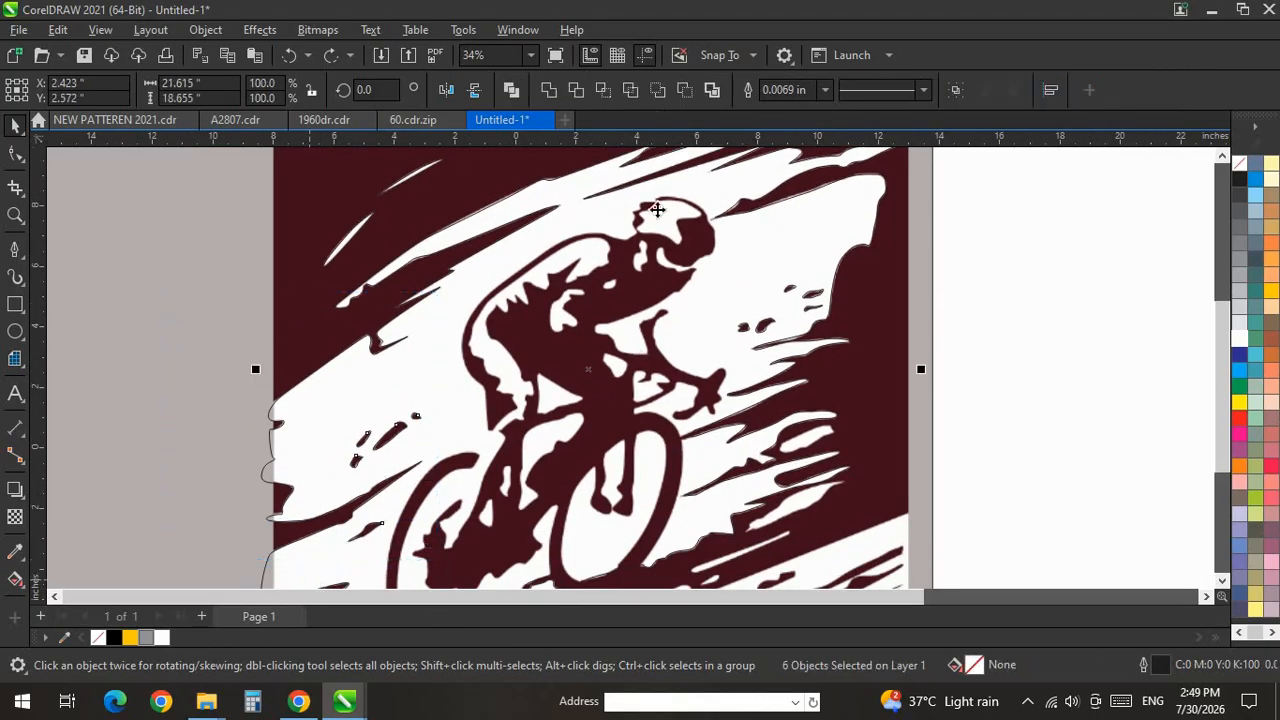
click(685, 90)
scroll(929, 303, up, 2)
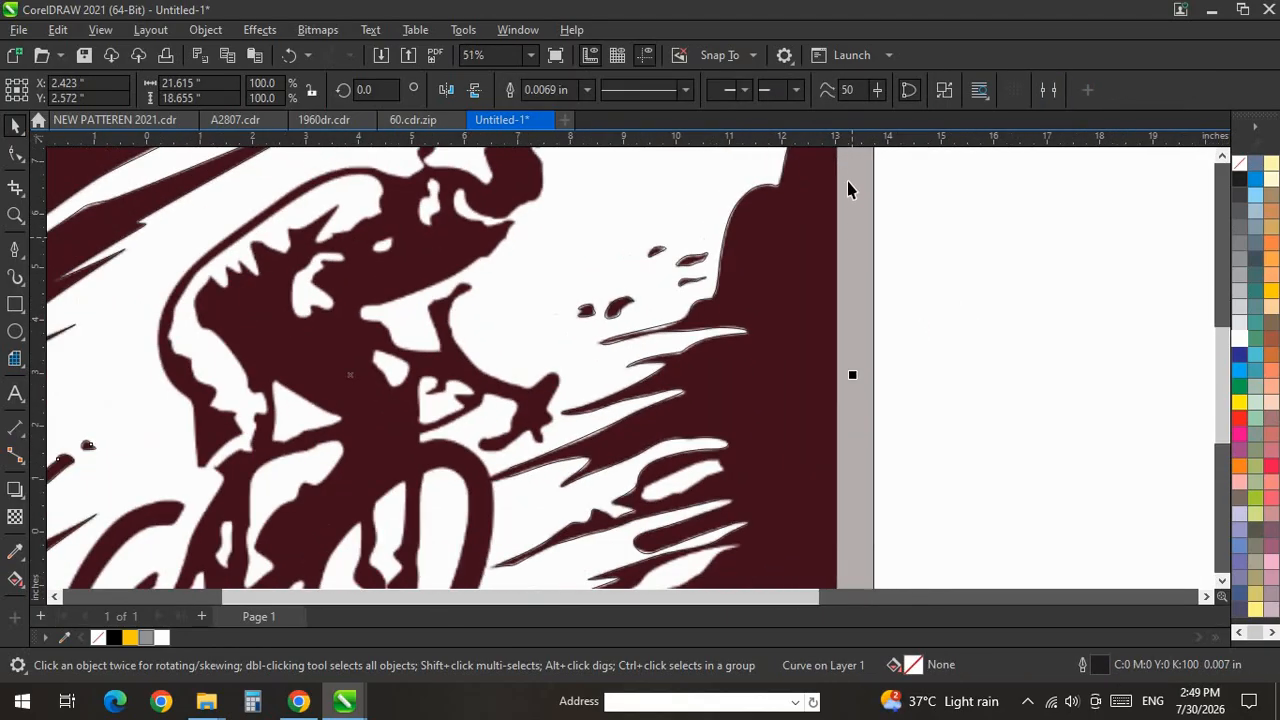
Subtract the five dark-mark outlines in front of the cyclist from the large white-area outline and deselect it.
key(ctrl+z)
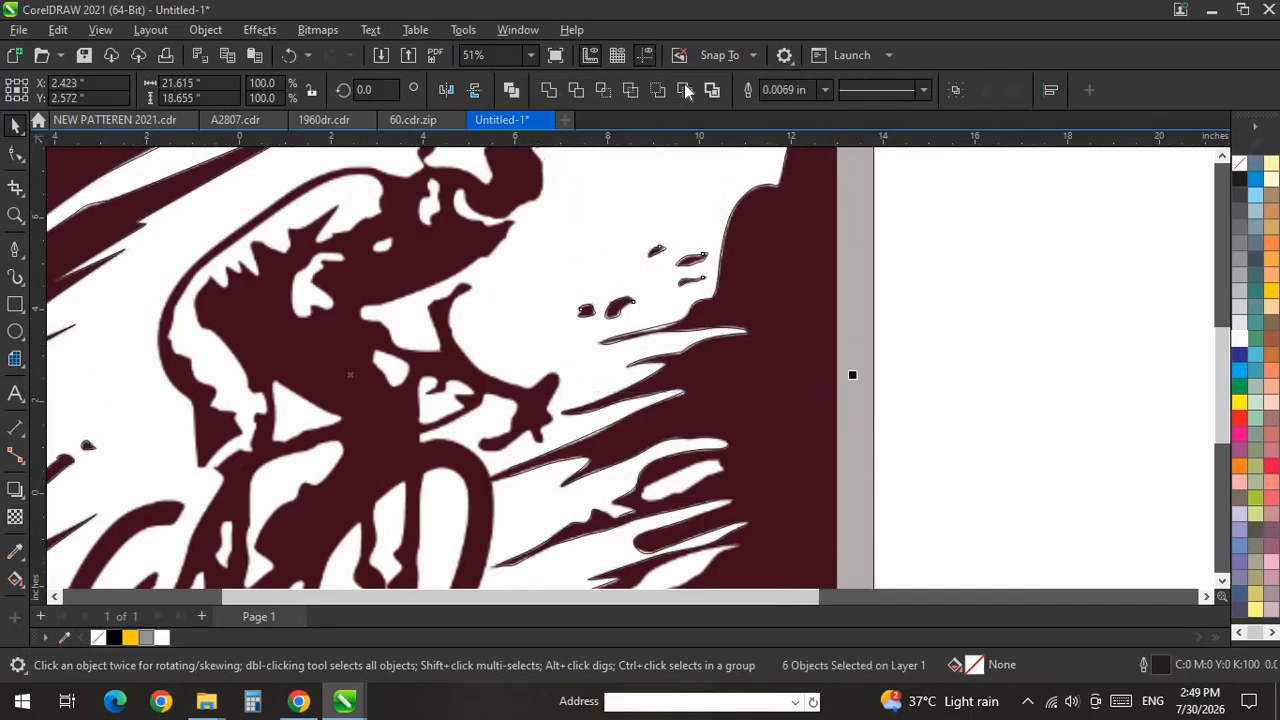
key(ctrl+l)
scroll(709, 287, down, 4)
click(323, 343)
Examine the artwork around the wheels, the ground band and the upper streaks for white shapes still lacking an outline.
scroll(617, 440, up, 2)
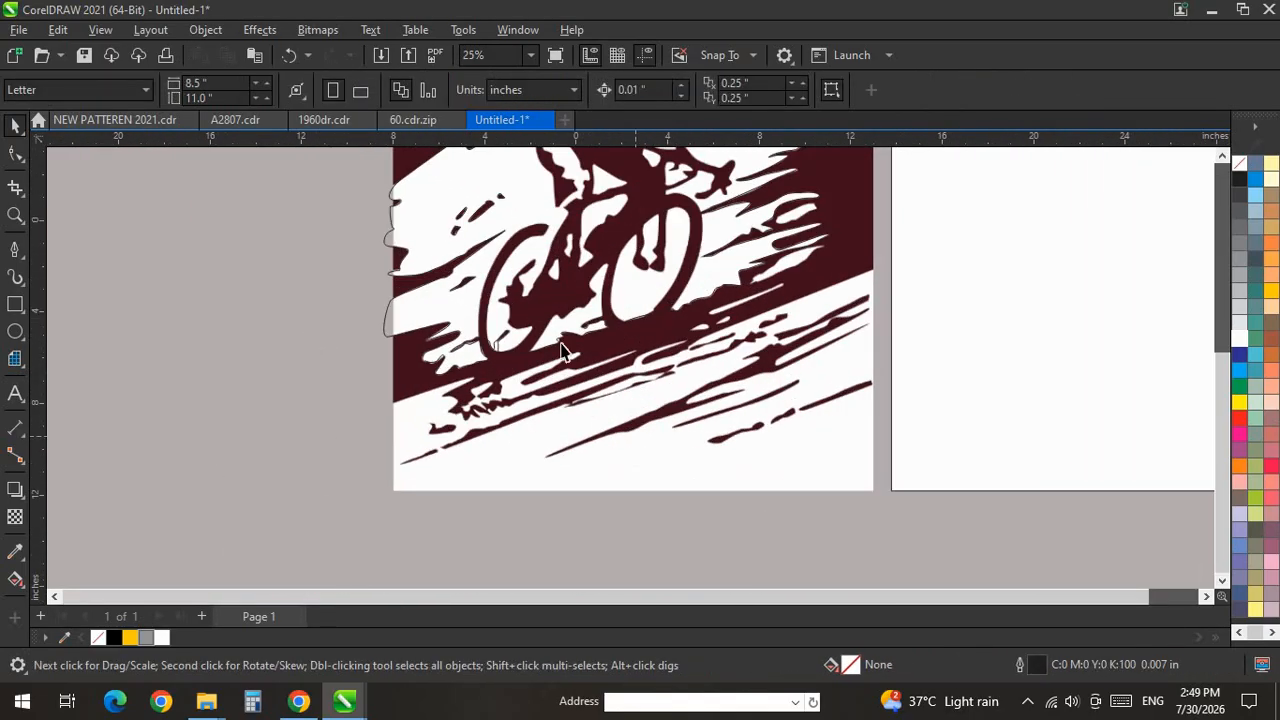
scroll(563, 350, down, 2)
scroll(563, 370, up, 3)
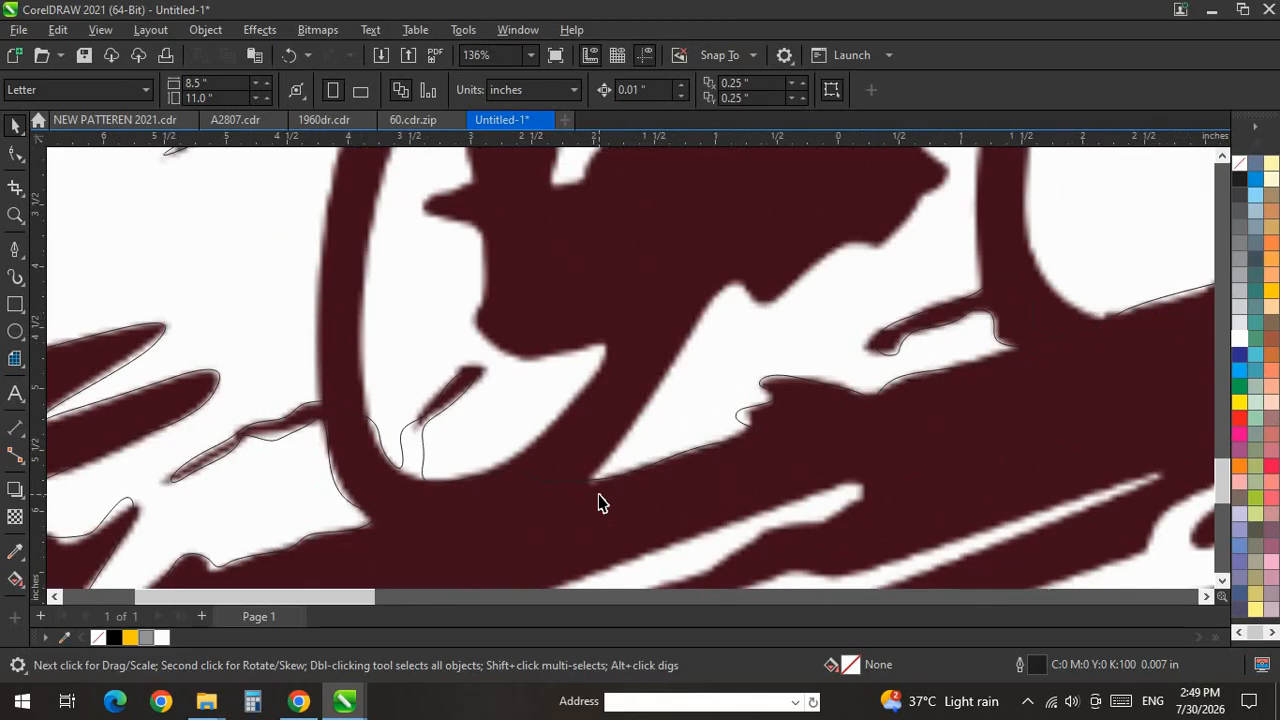
scroll(590, 526, down, 3)
scroll(603, 508, up, 3)
scroll(604, 526, down, 4)
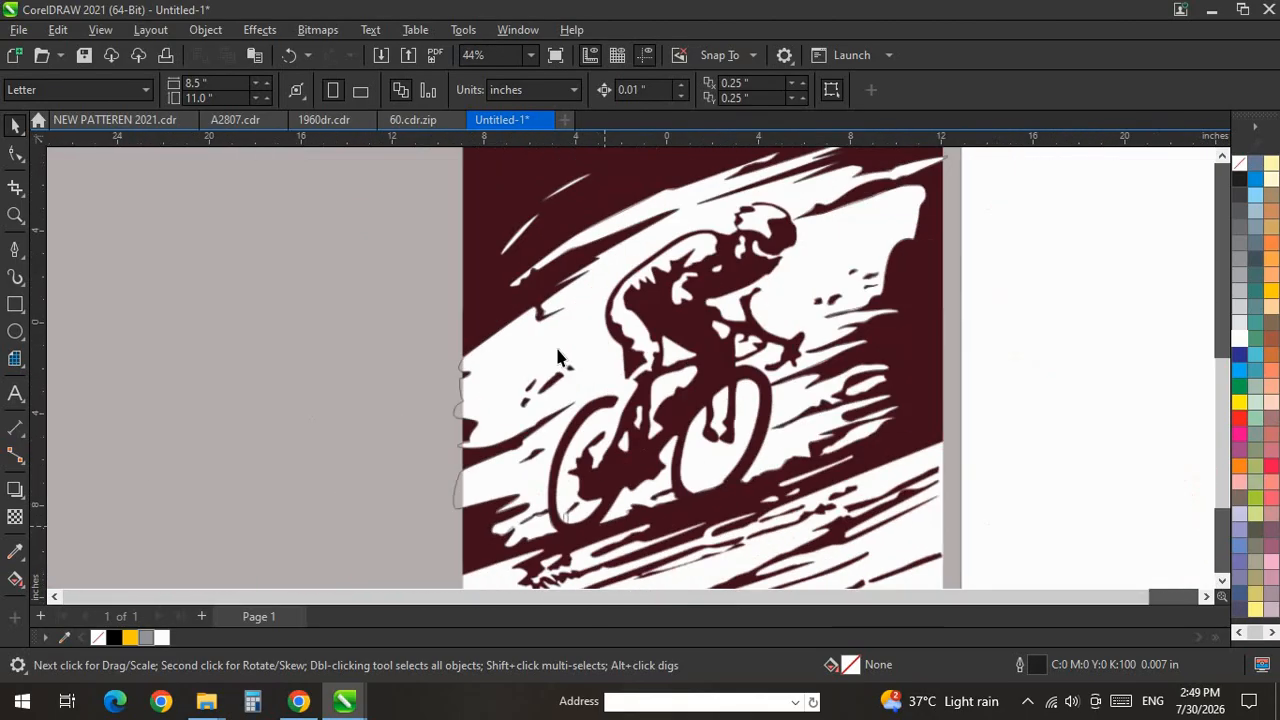
scroll(557, 357, up, 4)
scroll(503, 371, down, 5)
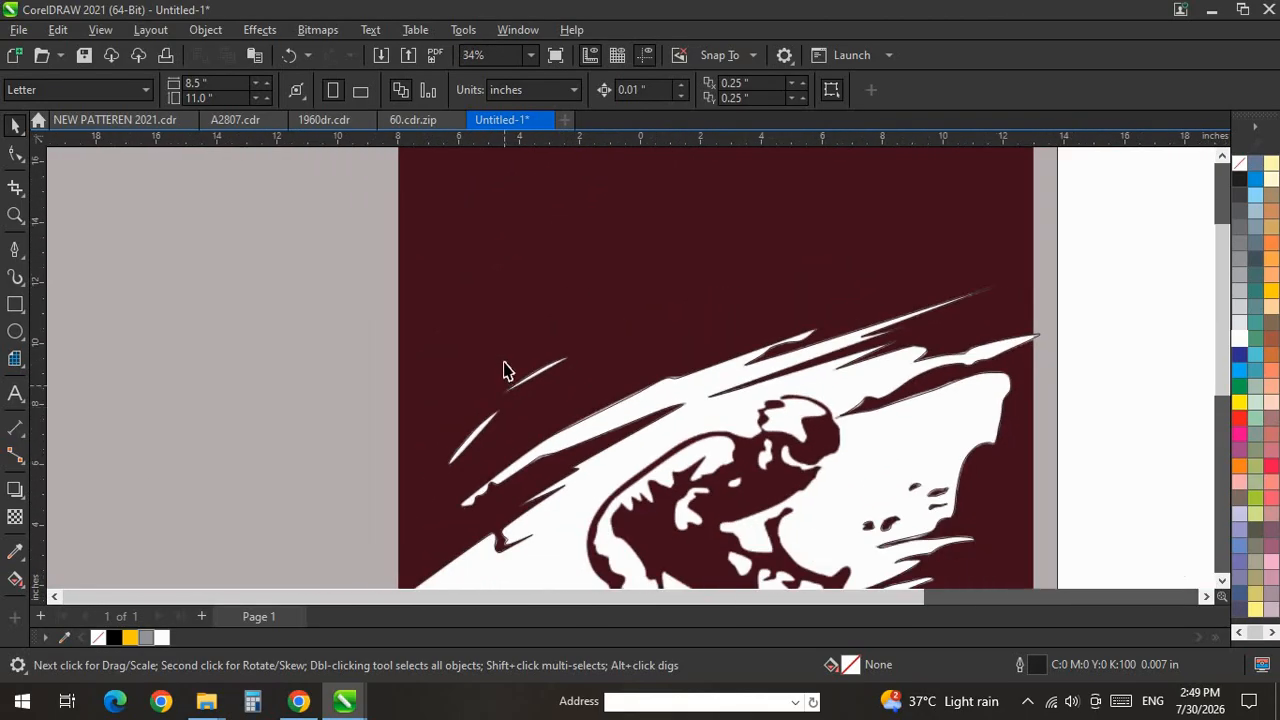
scroll(765, 335, up, 4)
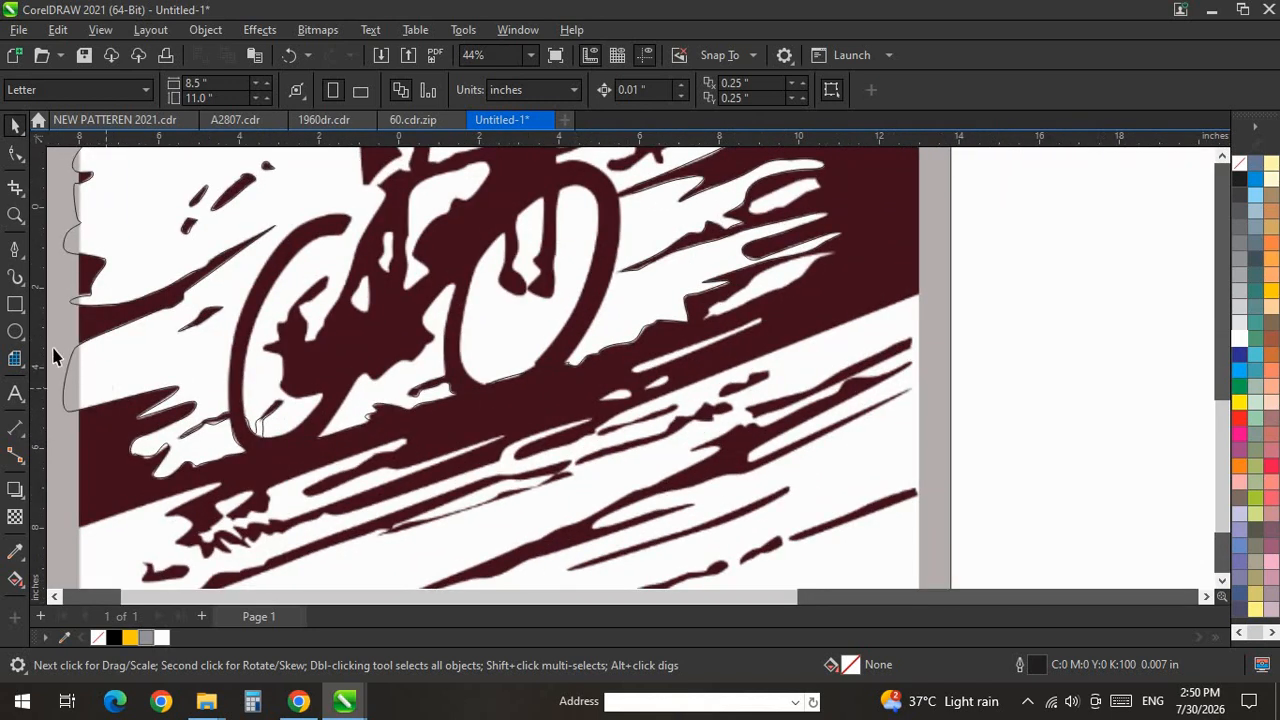
Draw a closed Pen outline about 3.29 × 1.69 inches around the tapered white streak just above the dark ground band.
scroll(812, 247, up, 6)
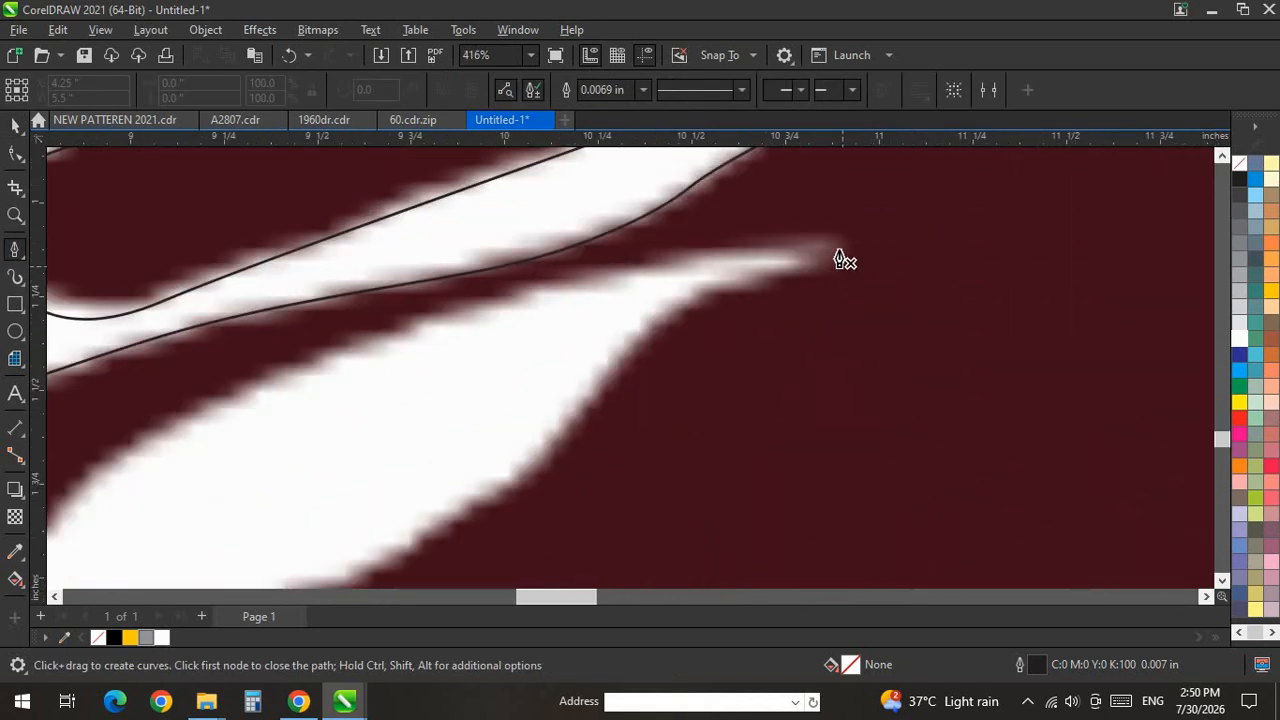
drag(624, 338, 588, 413)
scroll(960, 163, down, 3)
scroll(790, 274, up, 1)
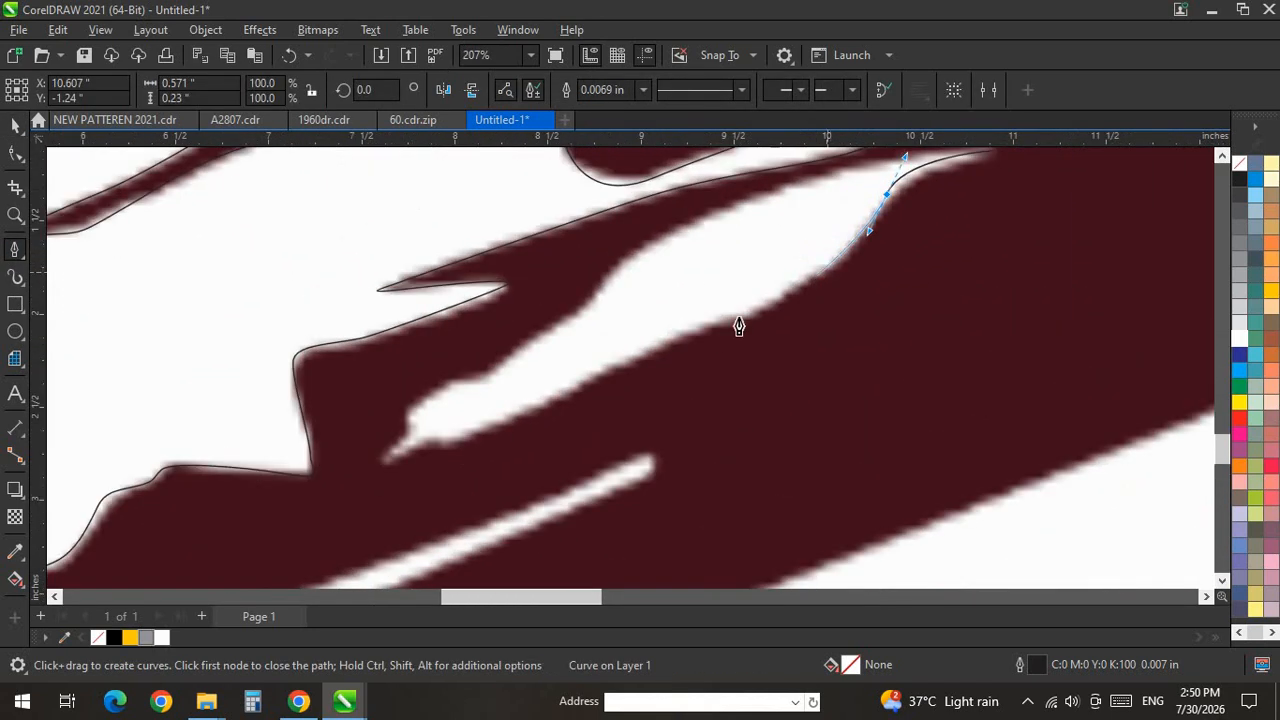
scroll(418, 449, up, 2)
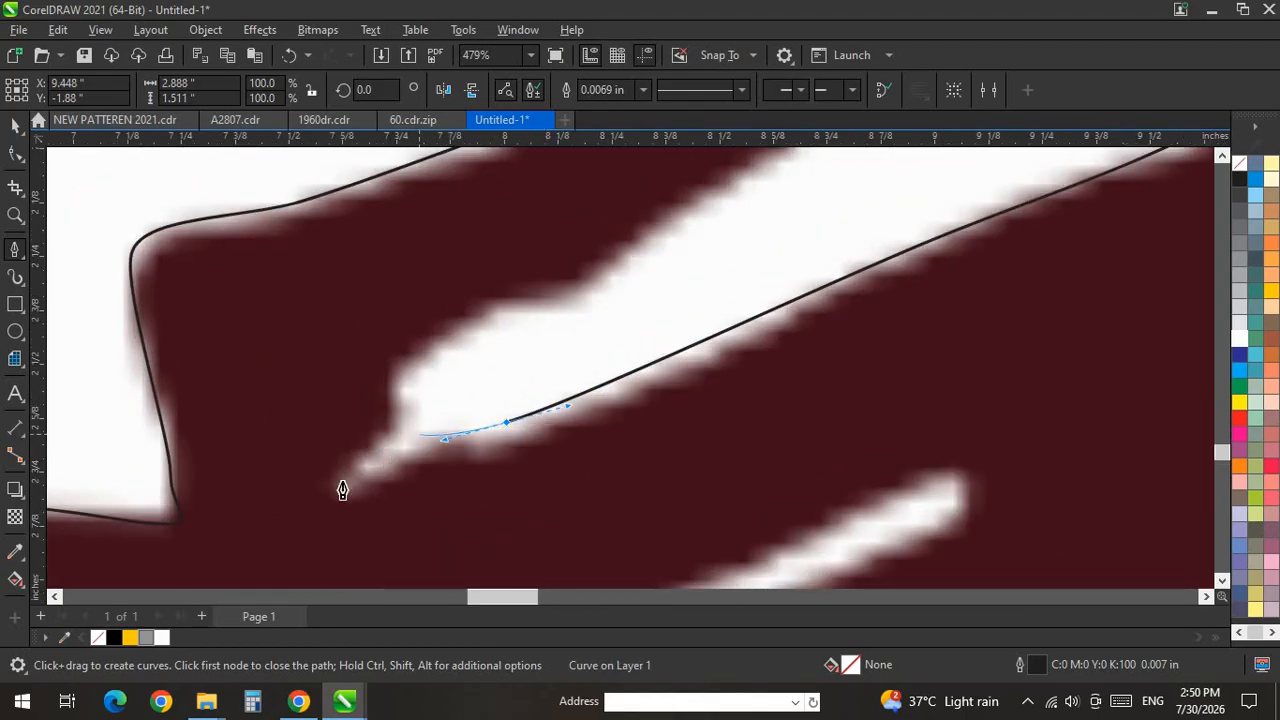
drag(343, 490, 384, 443)
drag(408, 373, 421, 337)
drag(511, 307, 589, 285)
scroll(440, 500, down, 2)
scroll(688, 297, up, 1)
scroll(700, 298, down, 1)
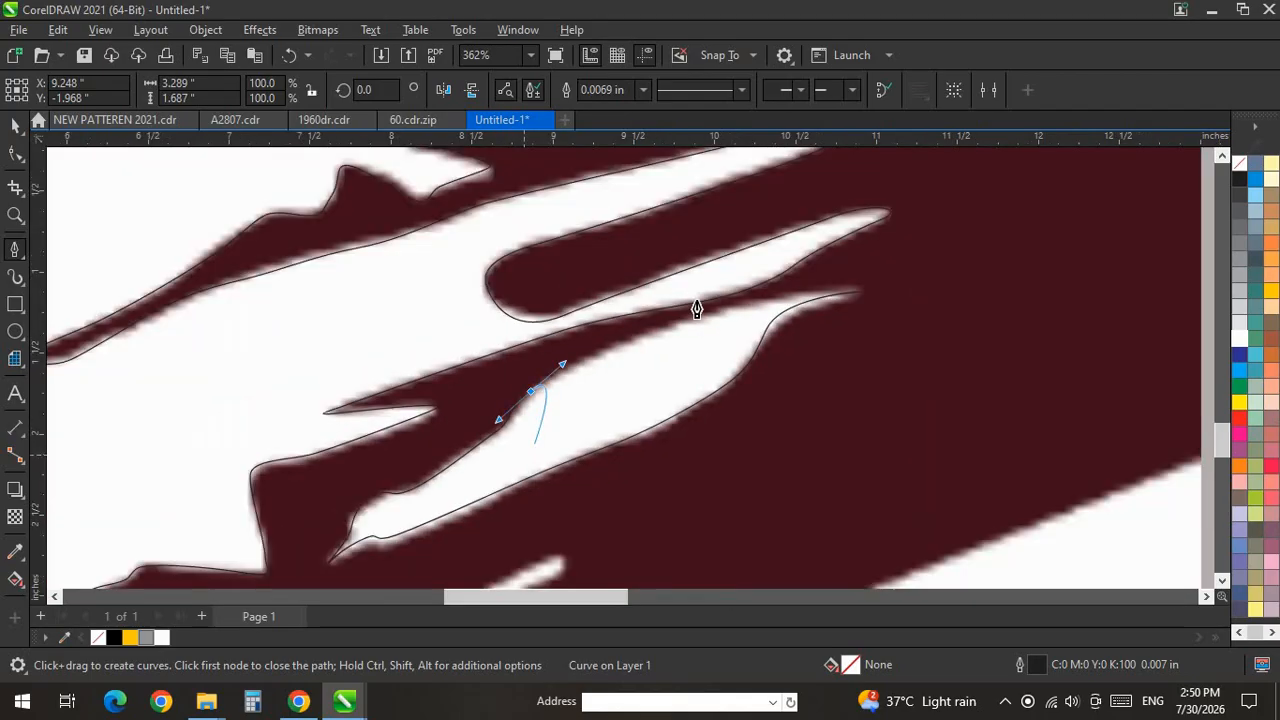
scroll(682, 294, up, 2)
drag(707, 353, 795, 327)
double_click(1076, 293)
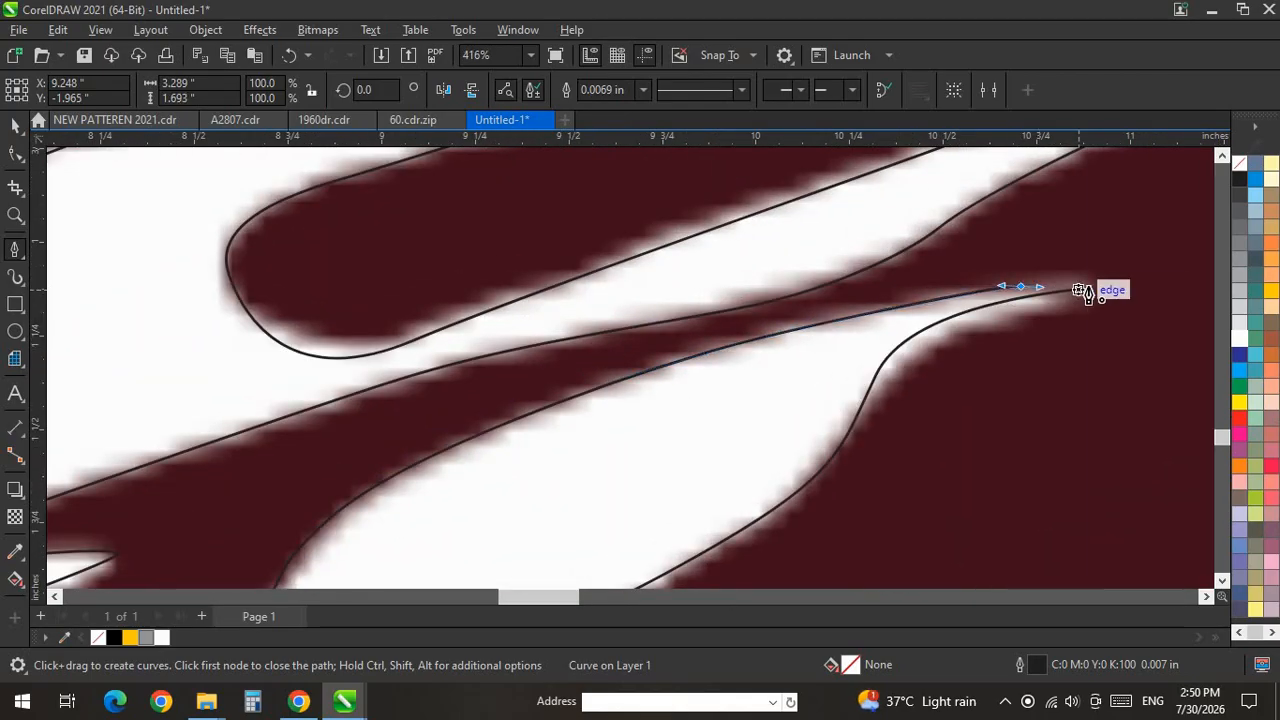
Draw a closed outline about 3.17 × 1.34 inches around the long thin white streak inside the dark ground band.
scroll(870, 250, down, 2)
scroll(680, 451, up, 4)
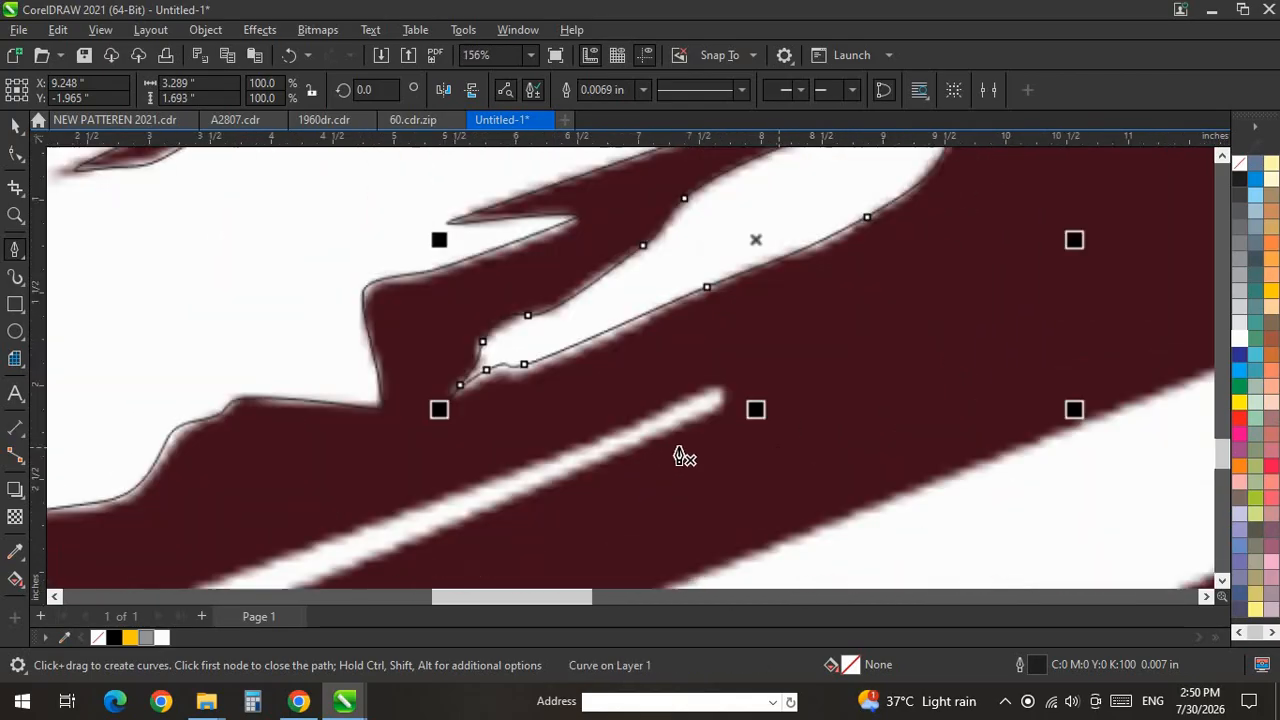
drag(638, 314, 661, 291)
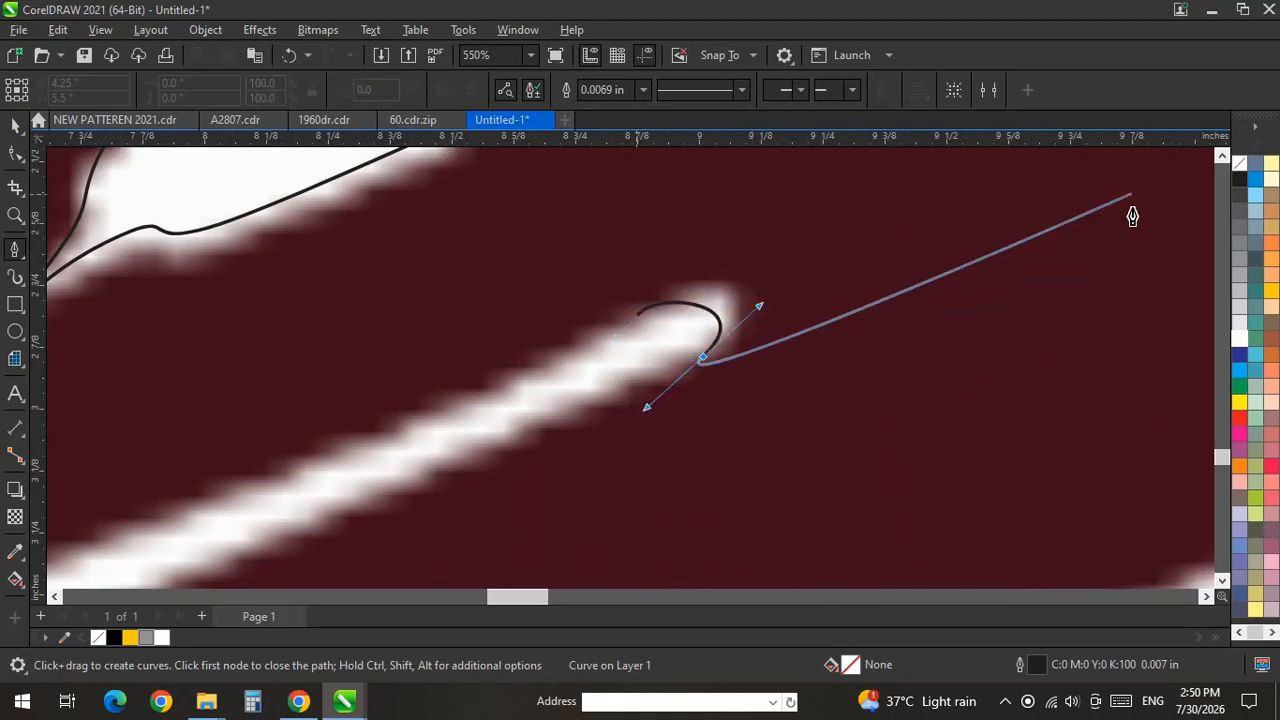
scroll(1060, 248, down, 3)
scroll(400, 510, up, 2)
drag(529, 466, 414, 528)
scroll(1030, 268, down, 2)
scroll(640, 395, up, 2)
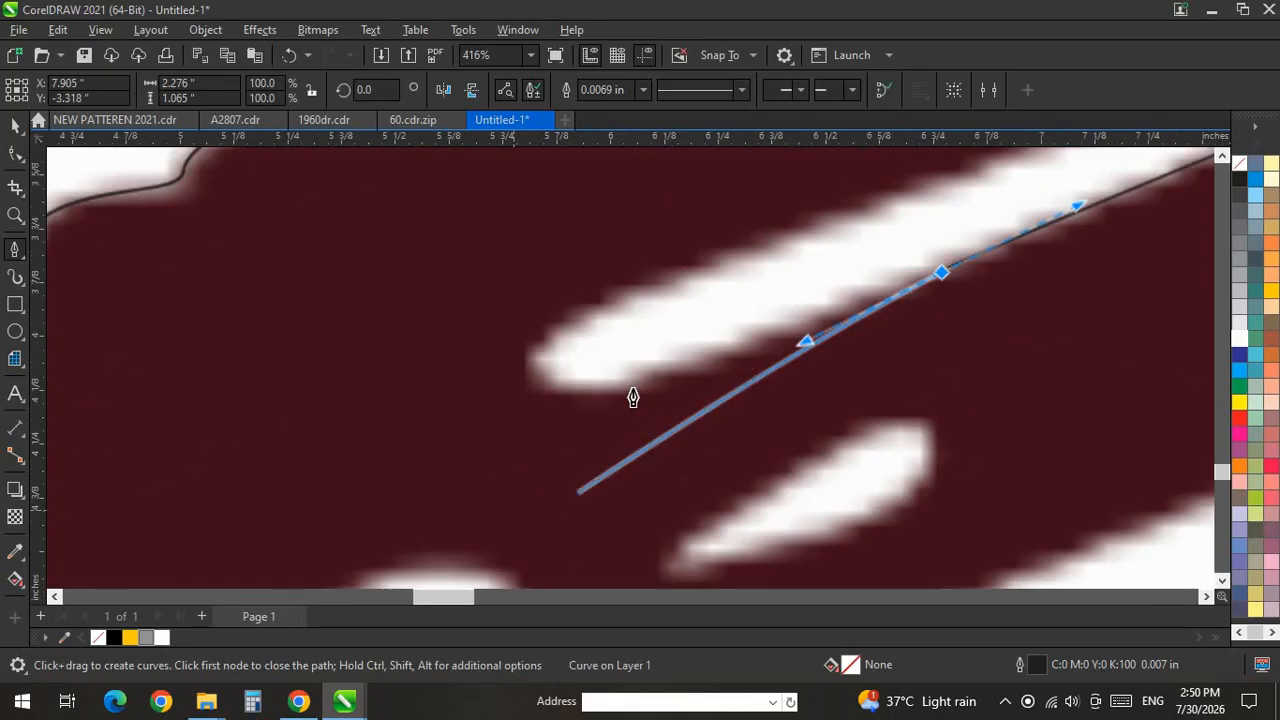
scroll(547, 383, up, 2)
drag(668, 260, 773, 237)
scroll(508, 496, down, 6)
scroll(845, 285, up, 4)
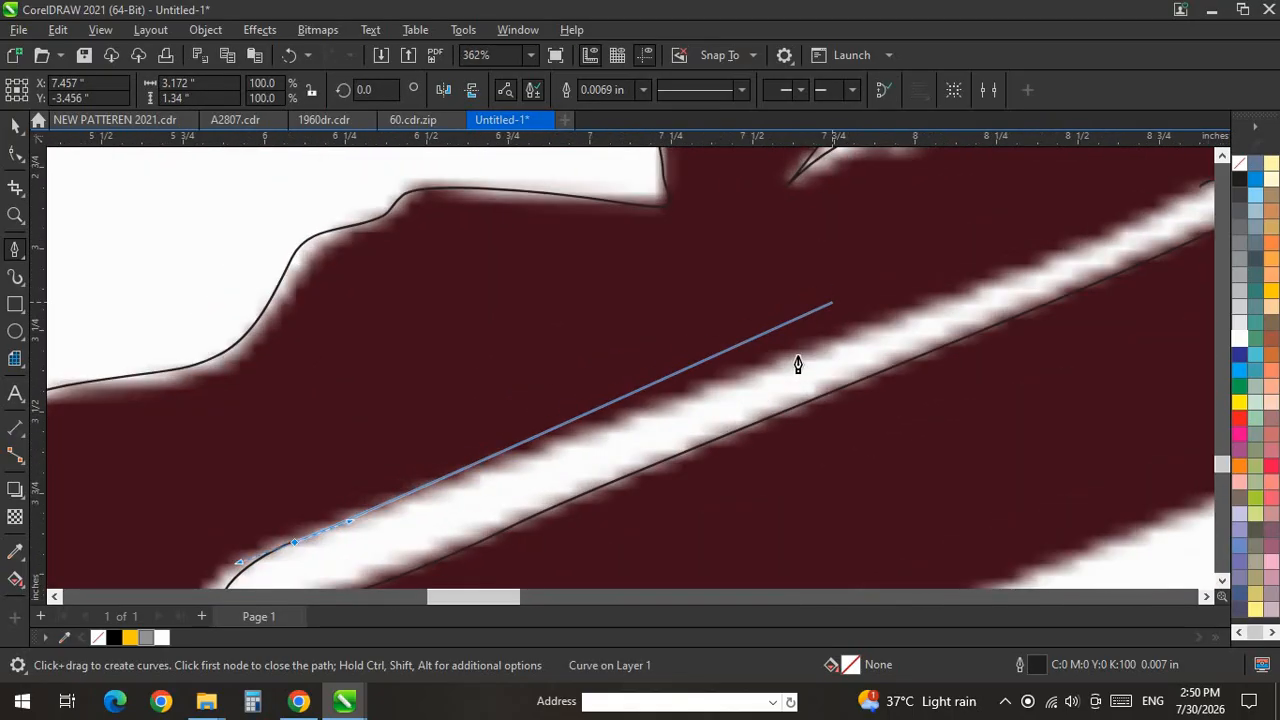
drag(866, 333, 950, 305)
scroll(460, 497, down, 6)
scroll(634, 349, up, 2)
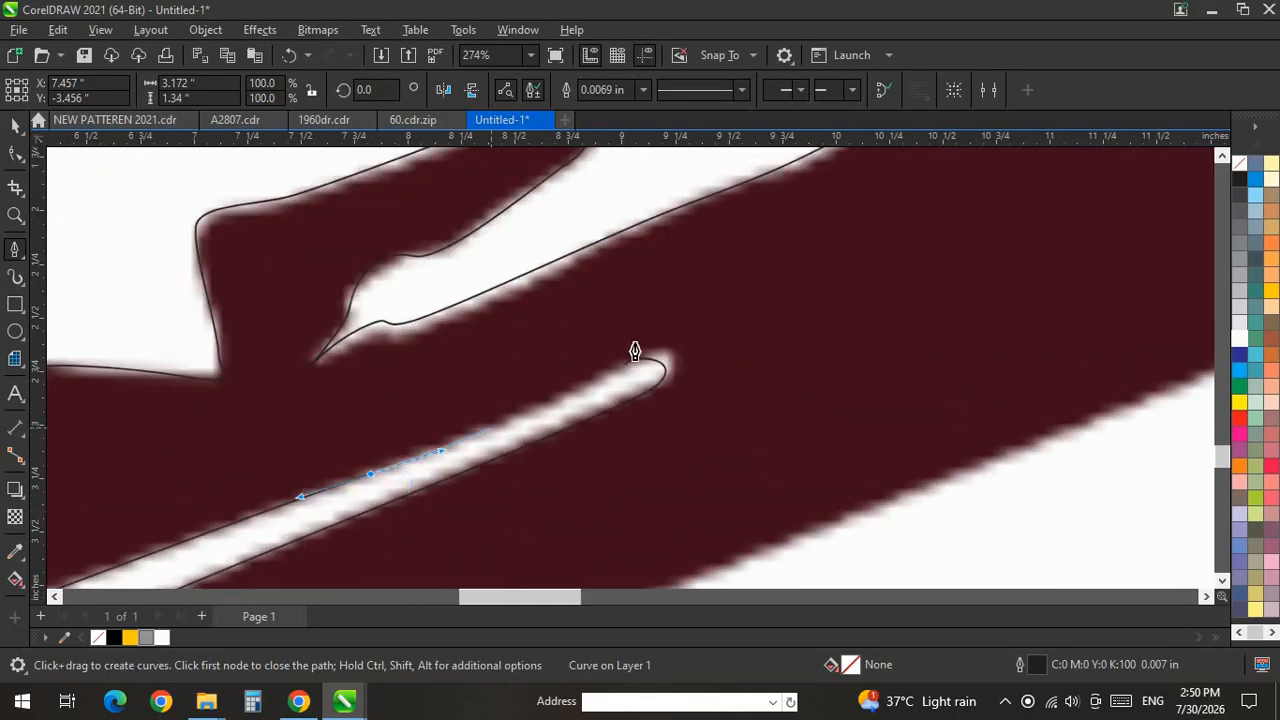
scroll(757, 272, down, 15)
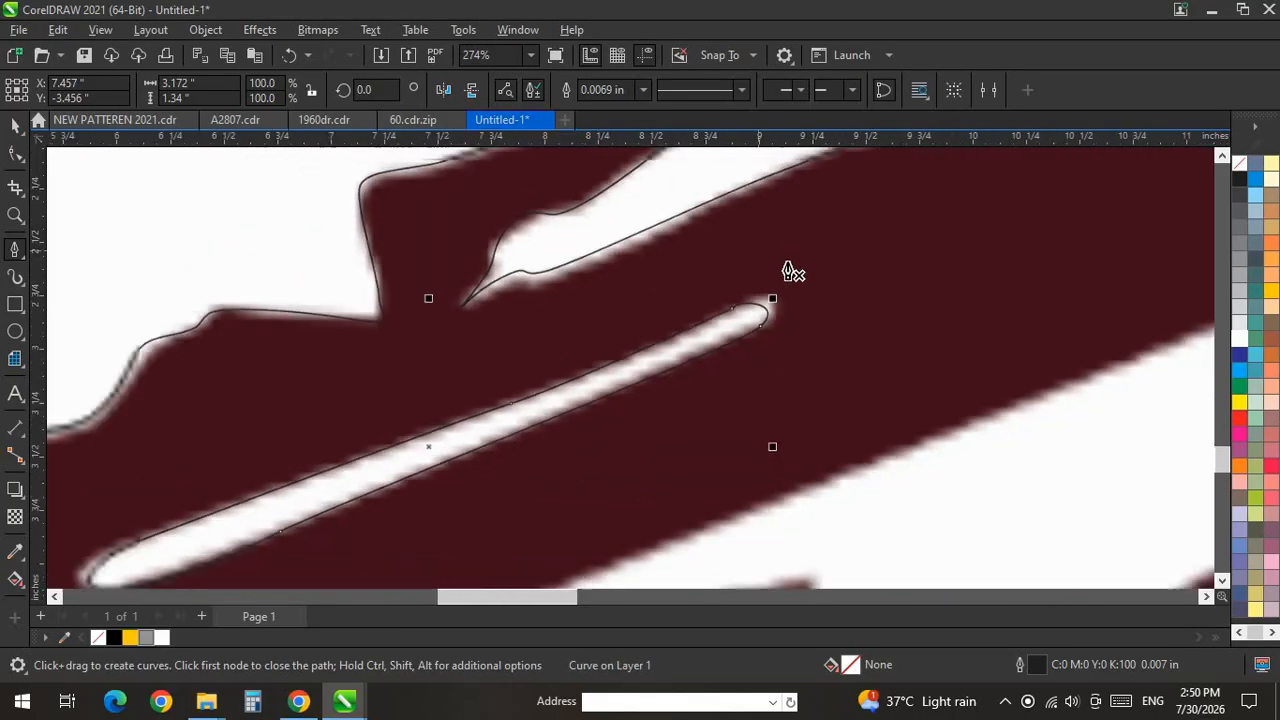
Draw a closed outline about 0.81 × 0.27 inches around the small teardrop-shaped white fleck below the long thin streak.
scroll(558, 409, up, 16)
click(630, 305)
drag(316, 413, 229, 468)
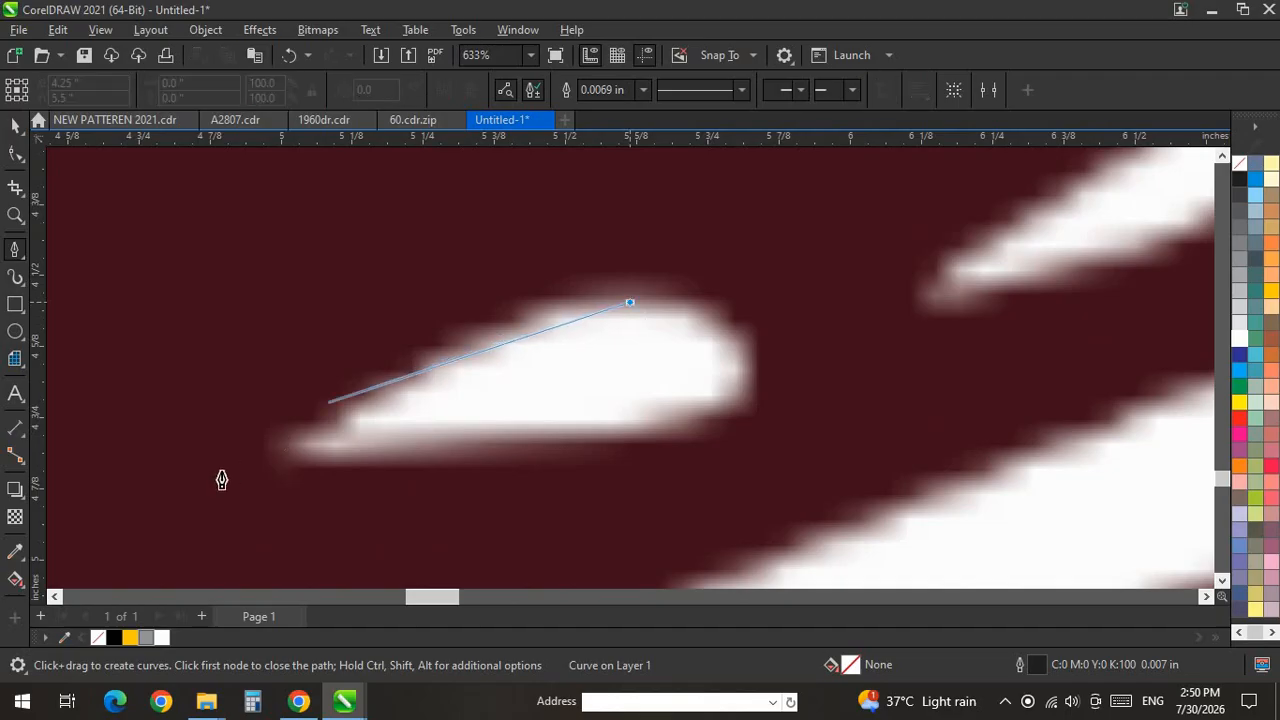
drag(519, 446, 616, 437)
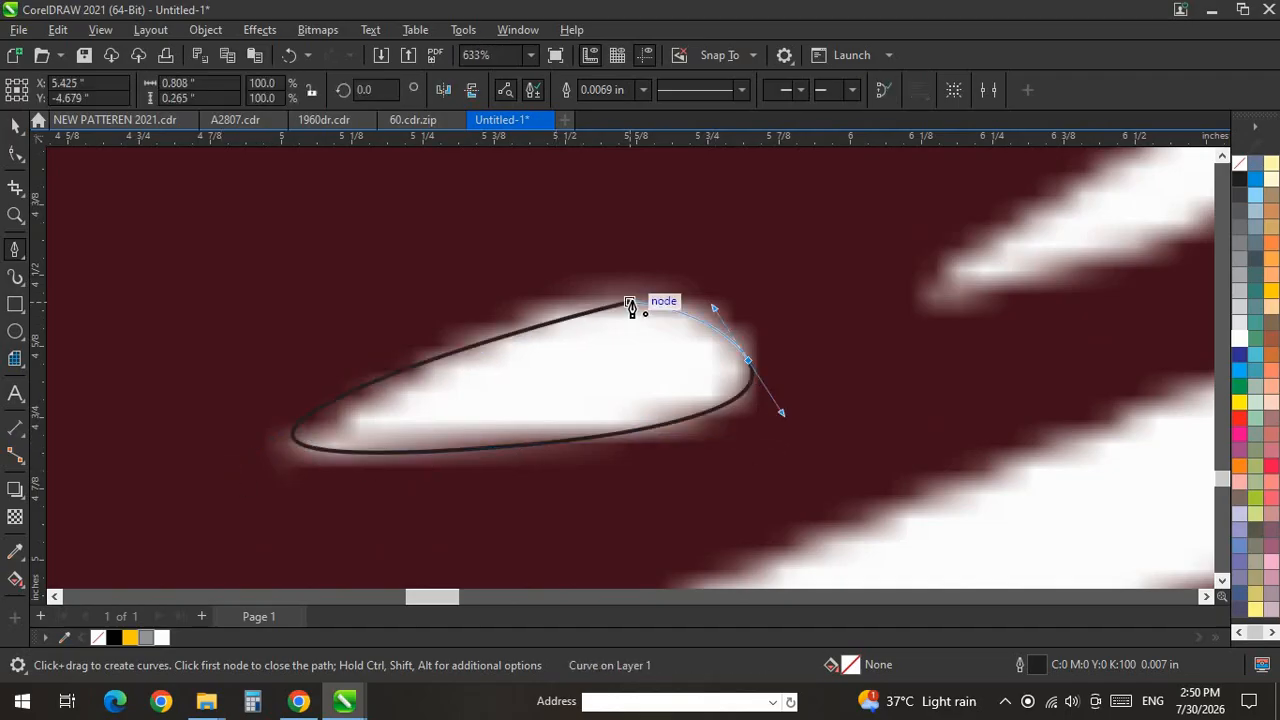
scroll(742, 352, down, 6)
Draw a closed outline about 0.67 × 0.33 inches around the slanted white fleck between the teardrop and the long thin streak.
scroll(880, 297, up, 6)
scroll(851, 295, down, 5)
scroll(866, 264, up, 6)
drag(857, 253, 869, 237)
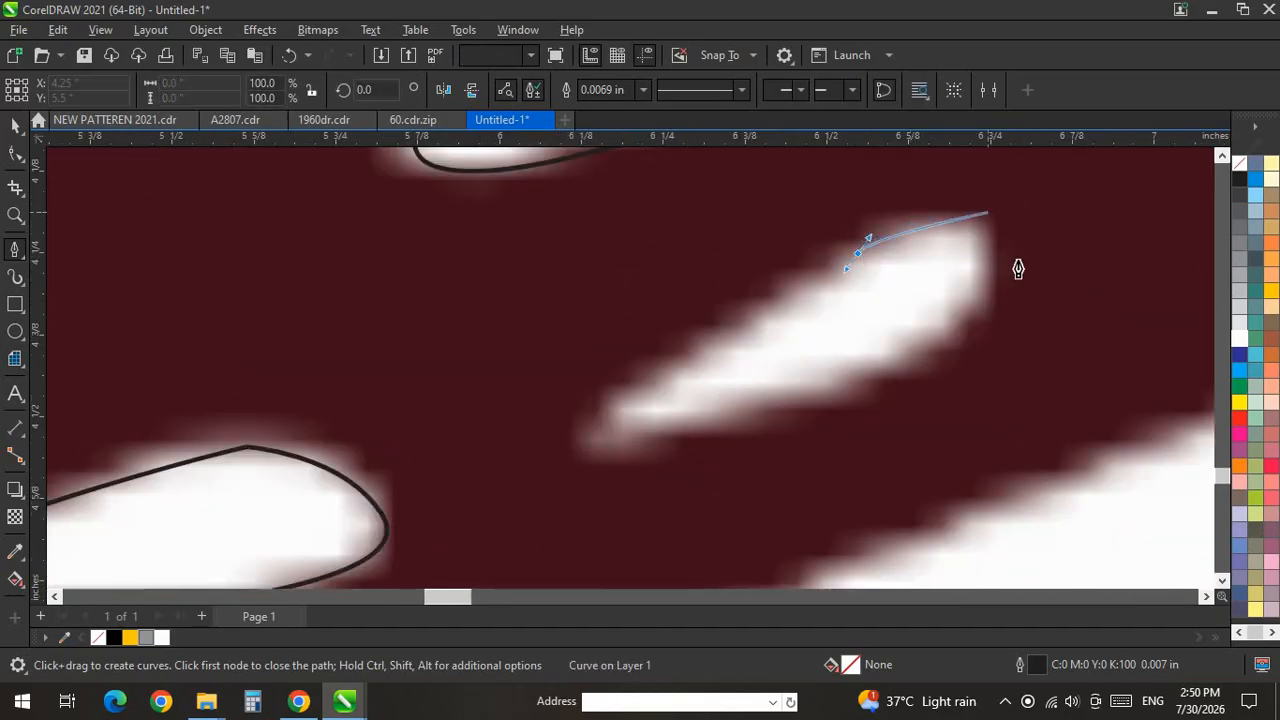
drag(965, 307, 819, 425)
drag(581, 443, 541, 438)
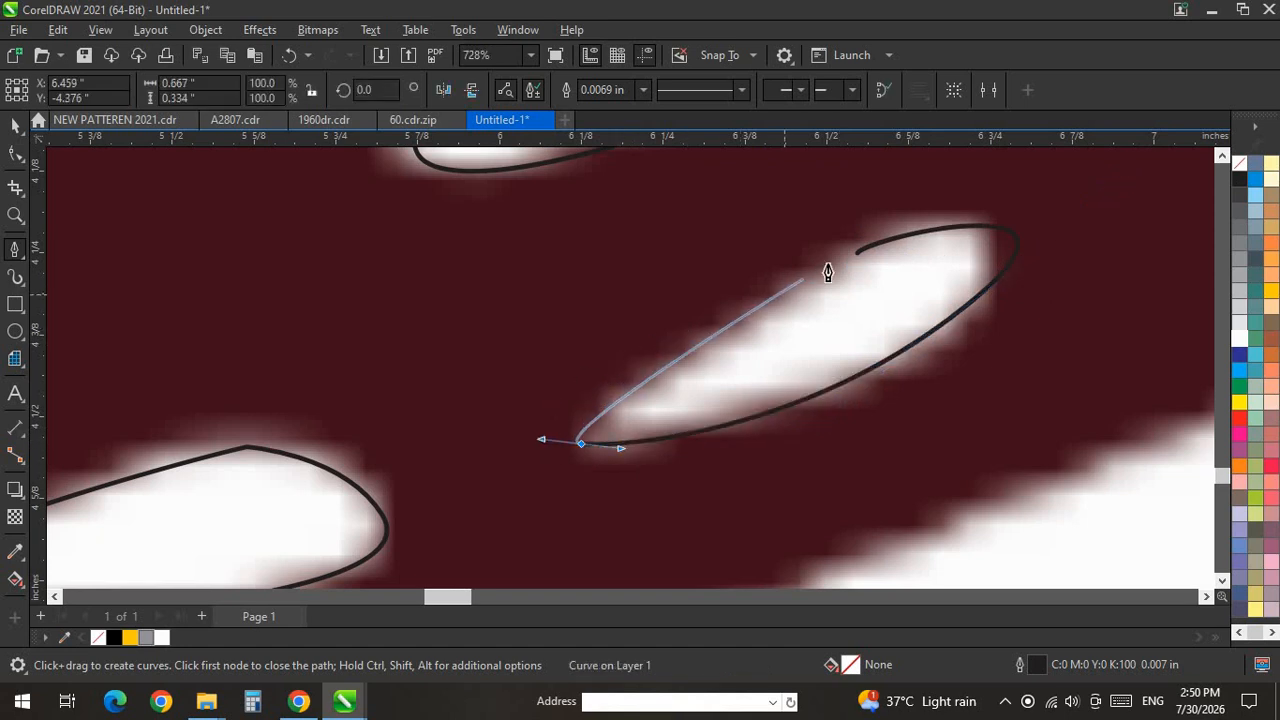
click(857, 253)
Start outlining the lower white area from its pointed tip under the rear wheel, past the bitmap's left edge and below its lower-left corner.
scroll(927, 236, down, 15)
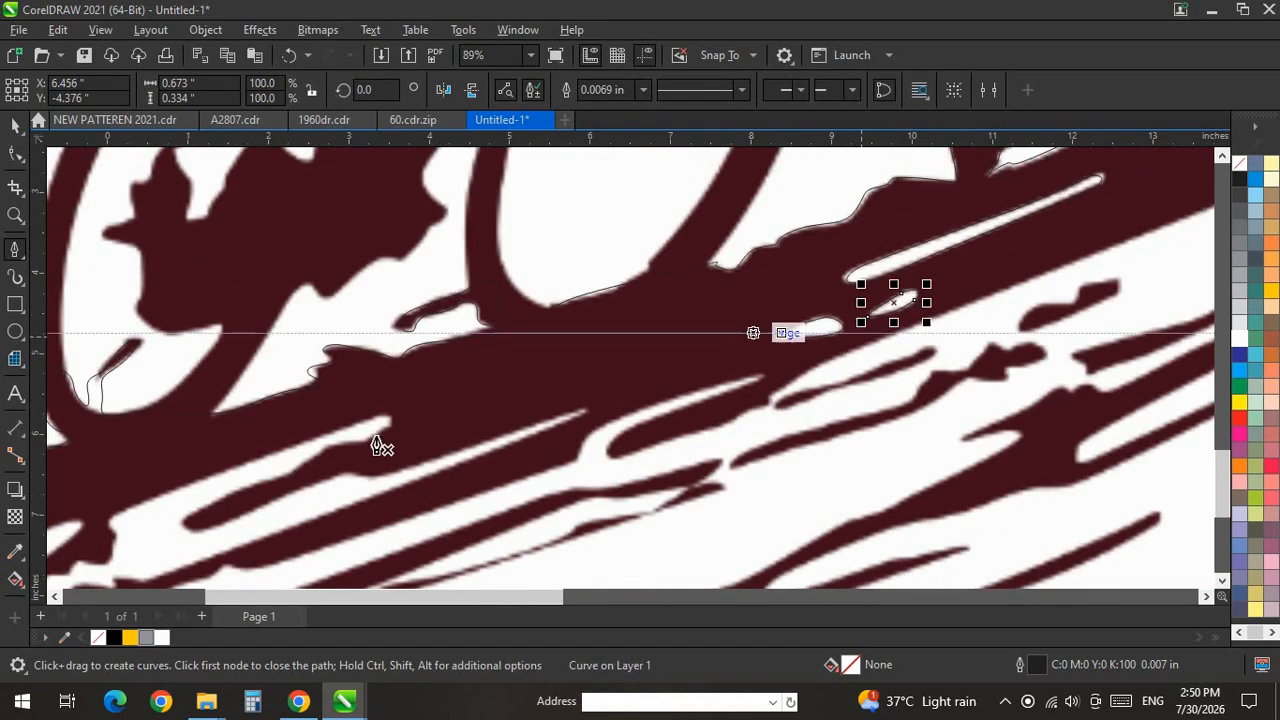
scroll(526, 360, up, 6)
scroll(560, 364, down, 6)
scroll(581, 367, up, 3)
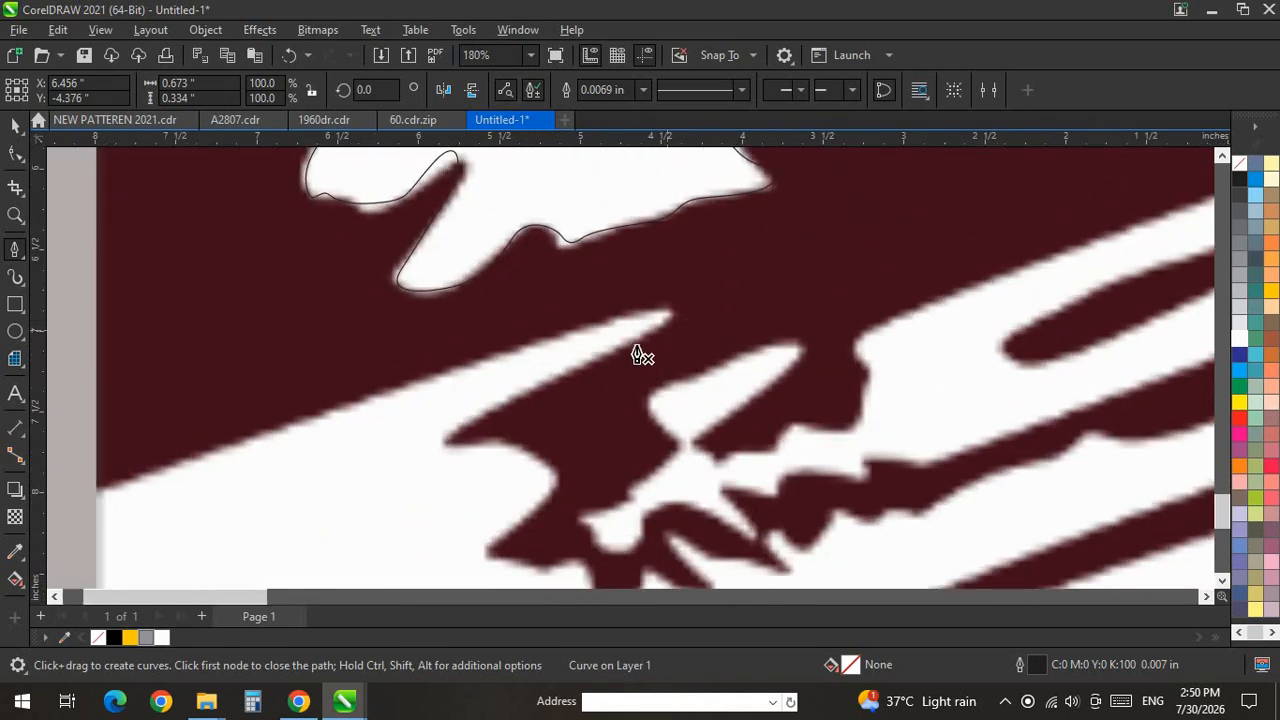
drag(605, 363, 515, 334)
scroll(966, 188, down, 5)
scroll(563, 320, up, 3)
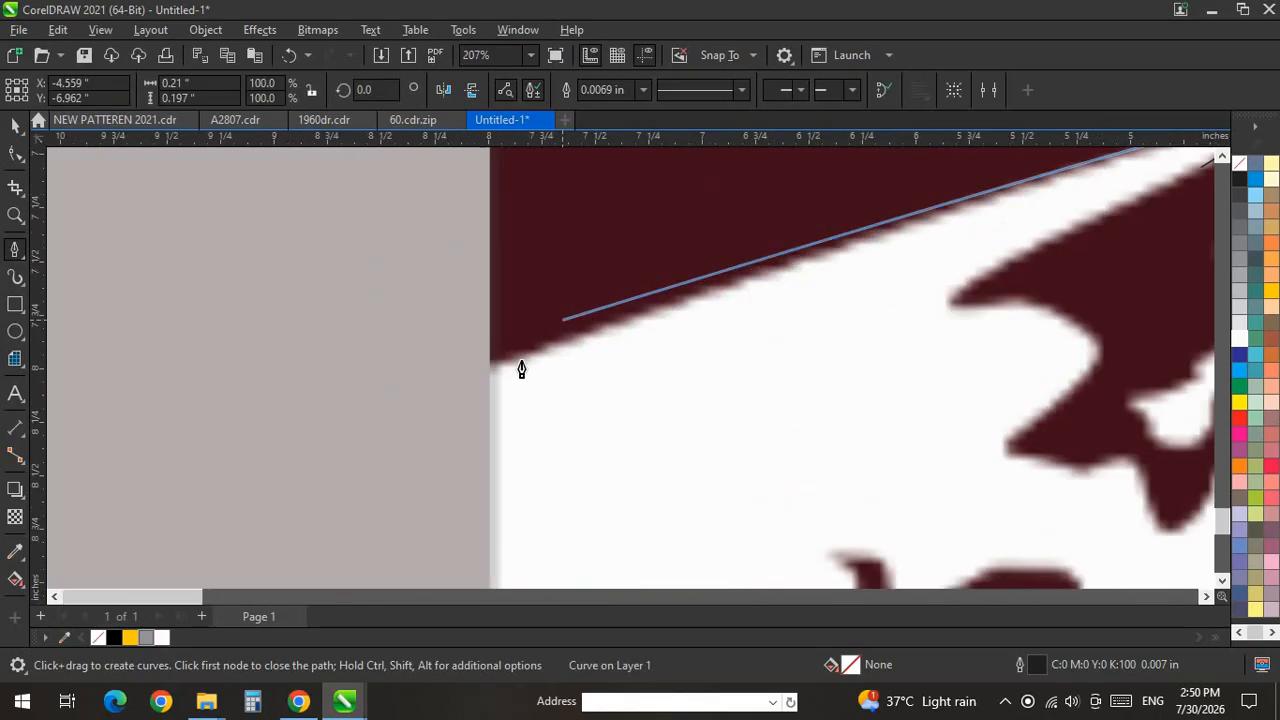
drag(423, 395, 400, 404)
scroll(514, 232, down, 9)
scroll(514, 420, up, 6)
scroll(488, 309, down, 3)
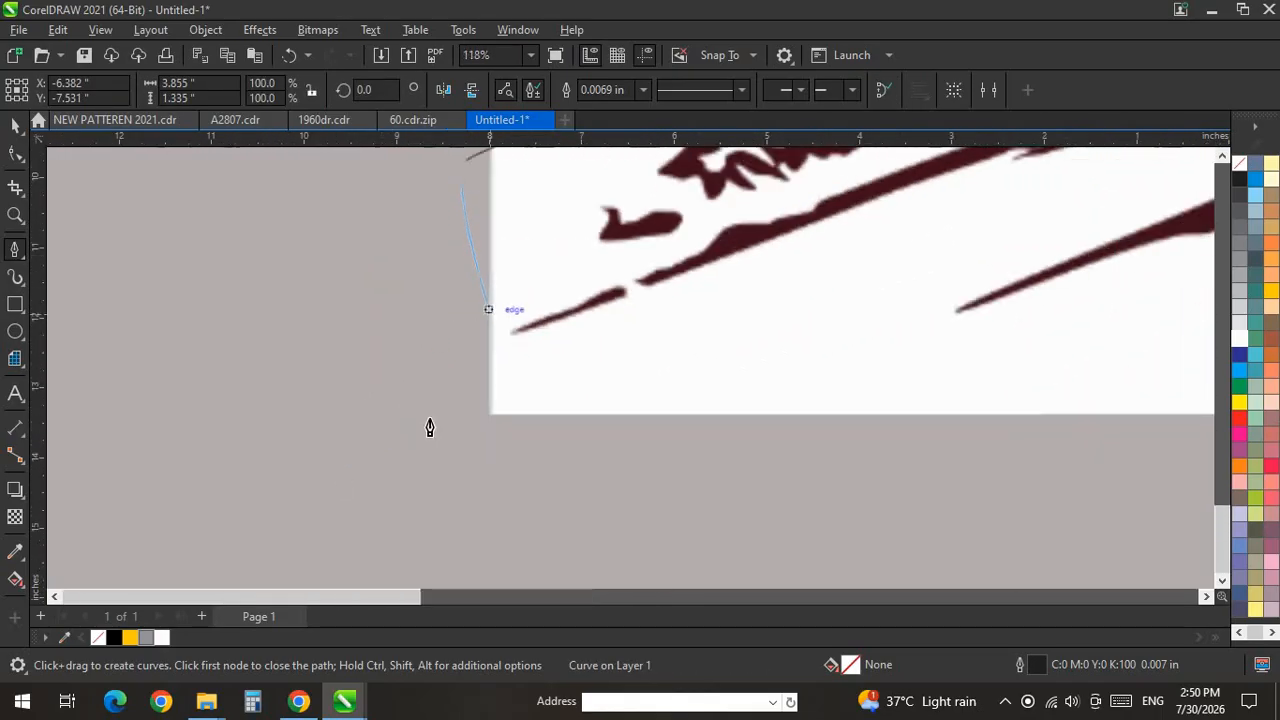
scroll(324, 521, down, 3)
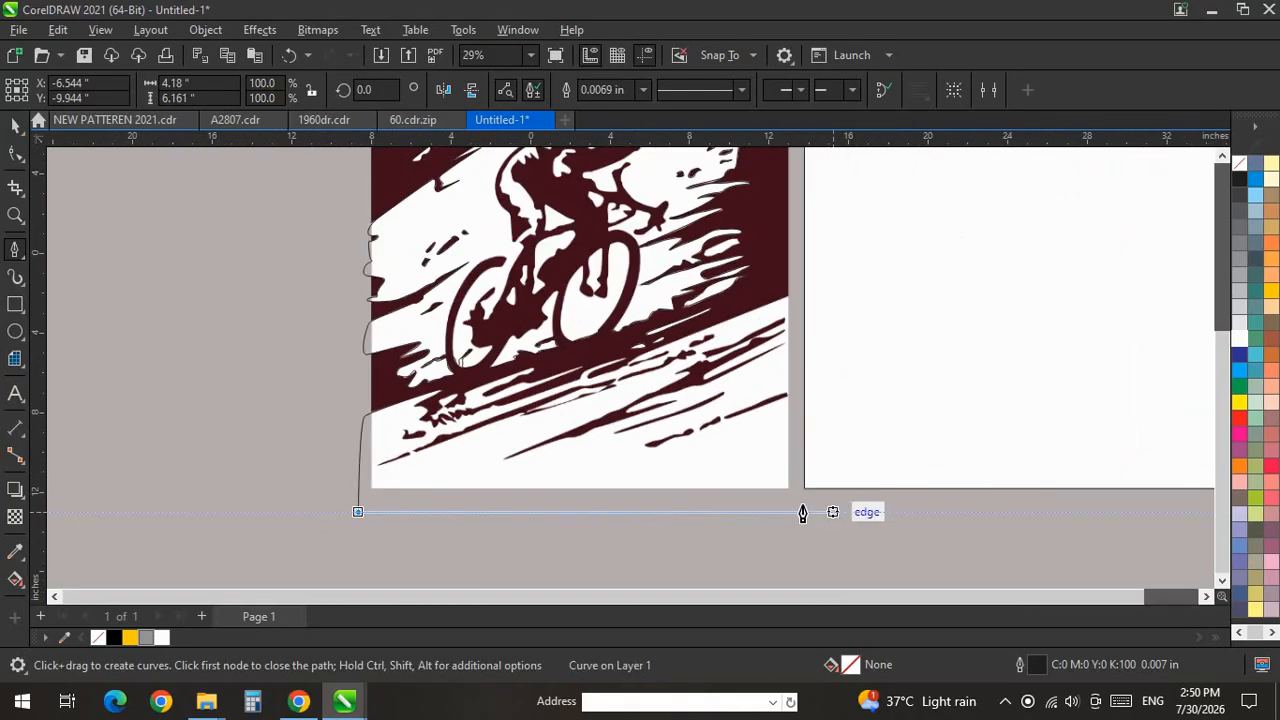
Extend the outline beneath the bitmap and up beyond its right edge to the ground band, spanning about 21.9 × 10.9 inches.
scroll(826, 500, up, 1)
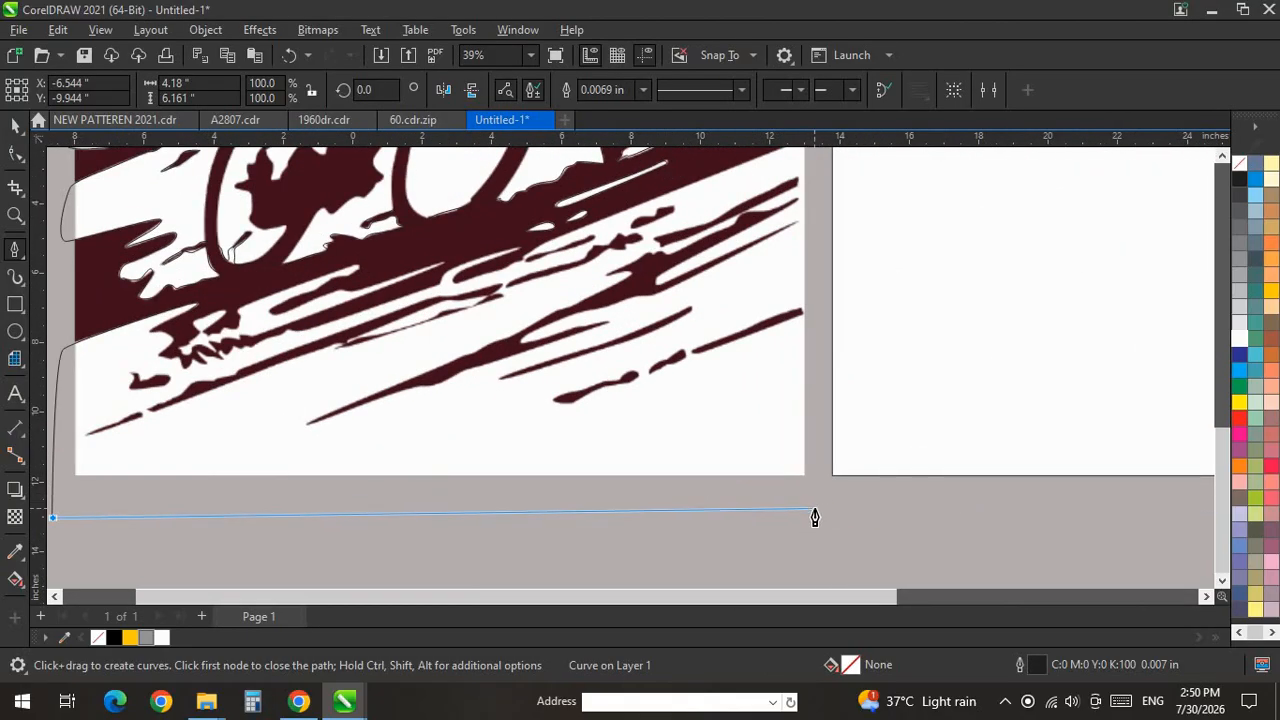
scroll(815, 517, up, 6)
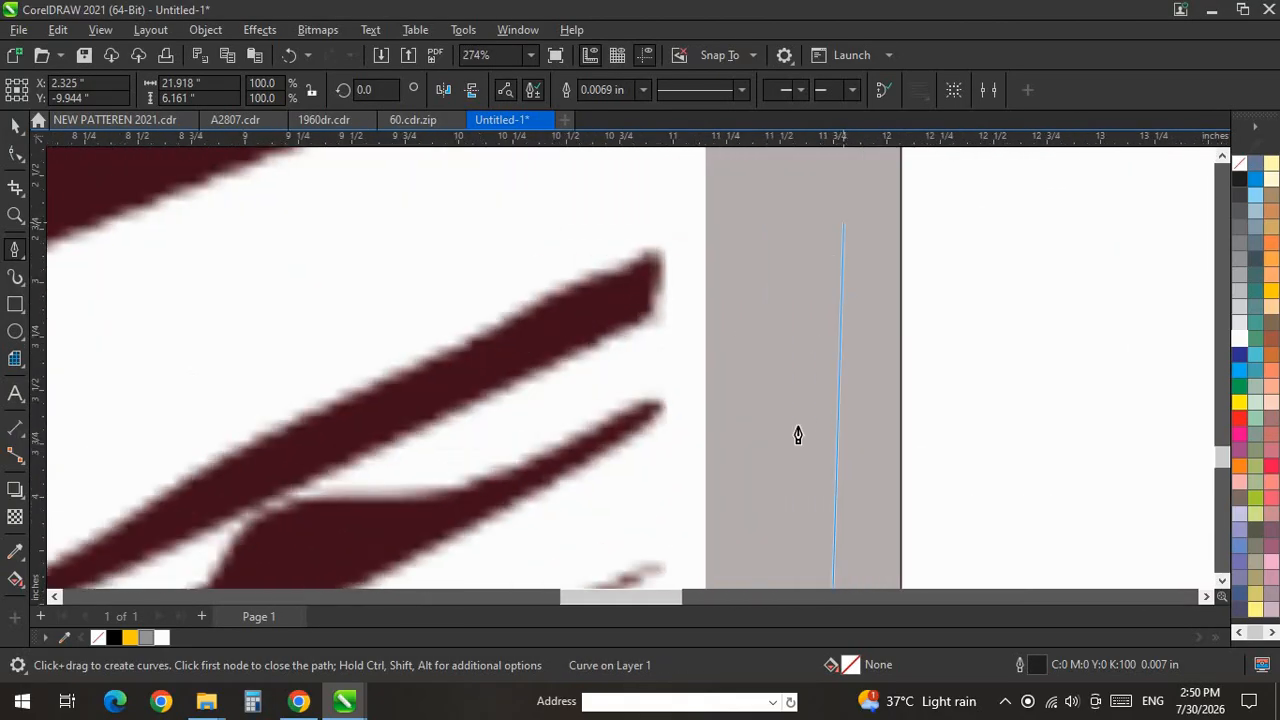
scroll(798, 435, up, 2)
scroll(853, 243, down, 8)
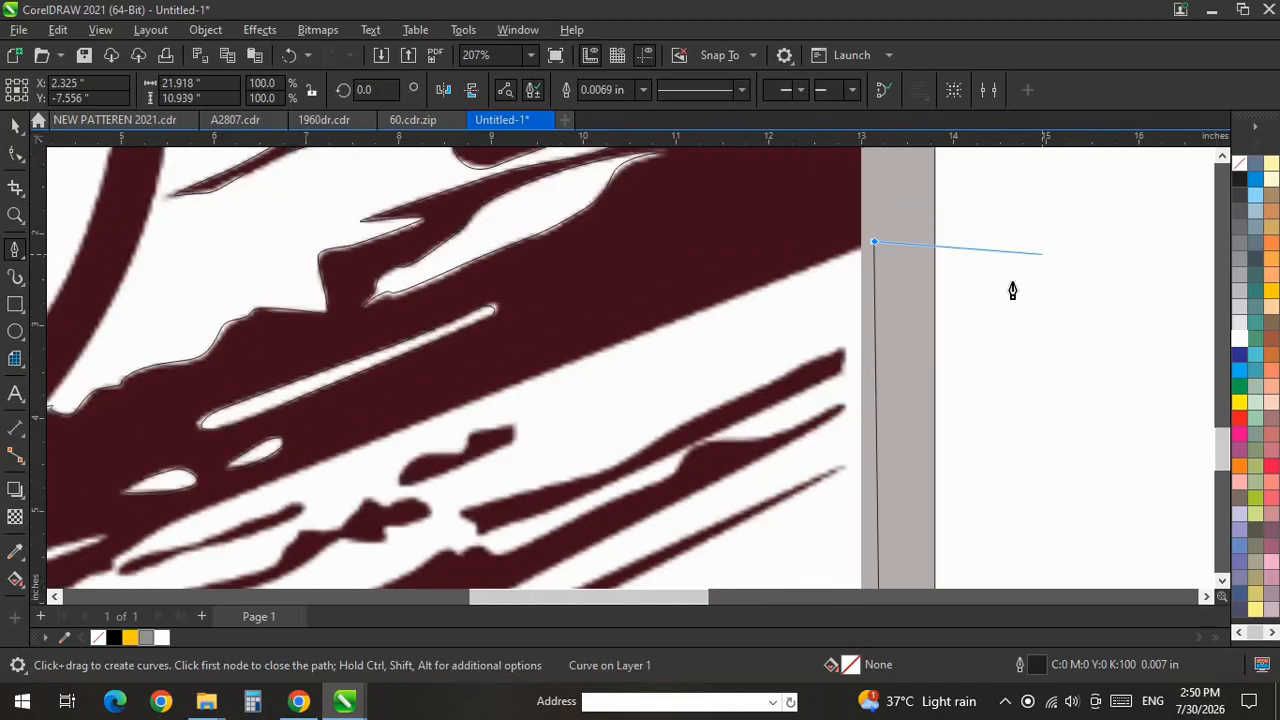
Run the outline from the bitmap's right edge down along the straight lower edge of the dark ground band.
scroll(440, 338, up, 5)
scroll(440, 338, up, 2)
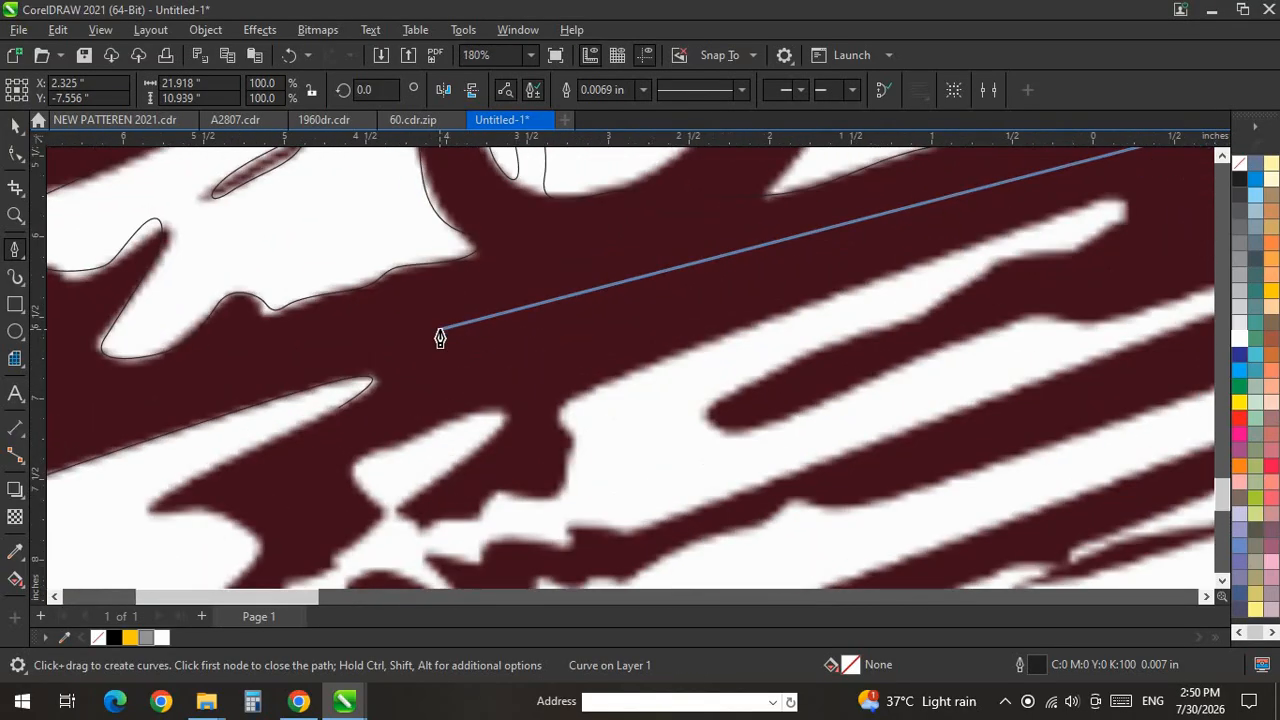
scroll(349, 434, down, 4)
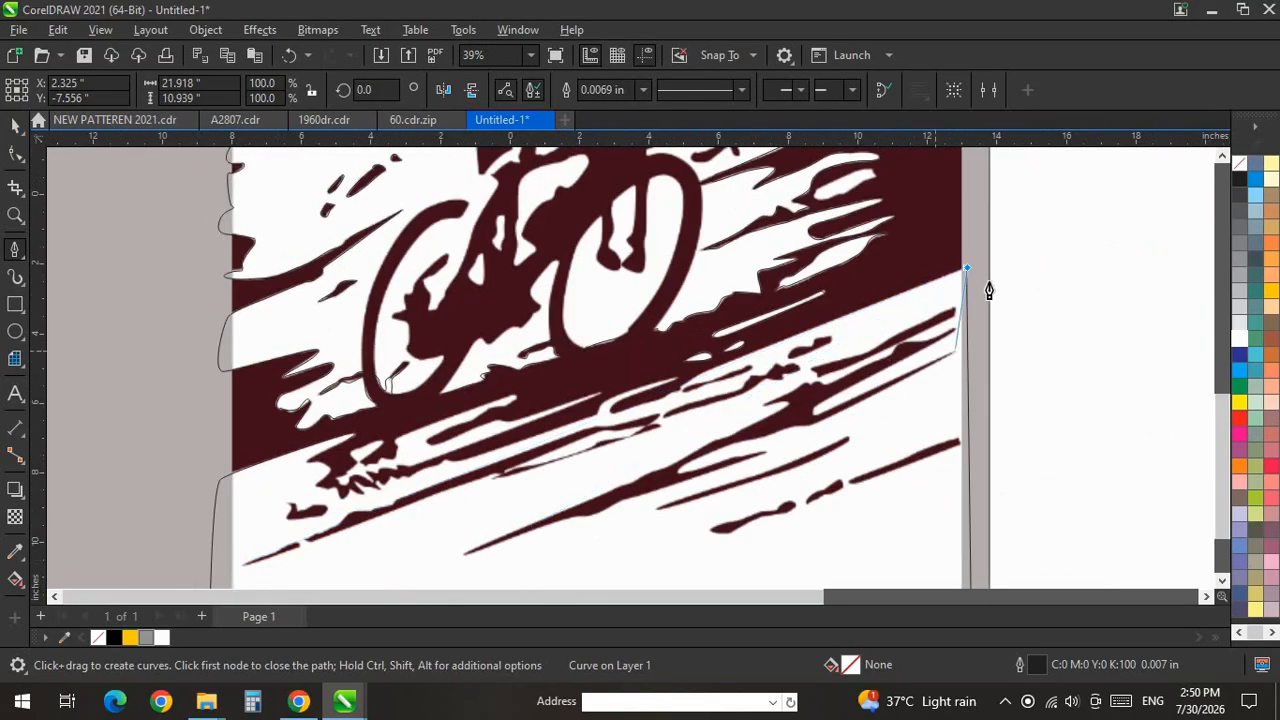
scroll(989, 290, up, 4)
scroll(906, 229, down, 2)
scroll(315, 480, up, 4)
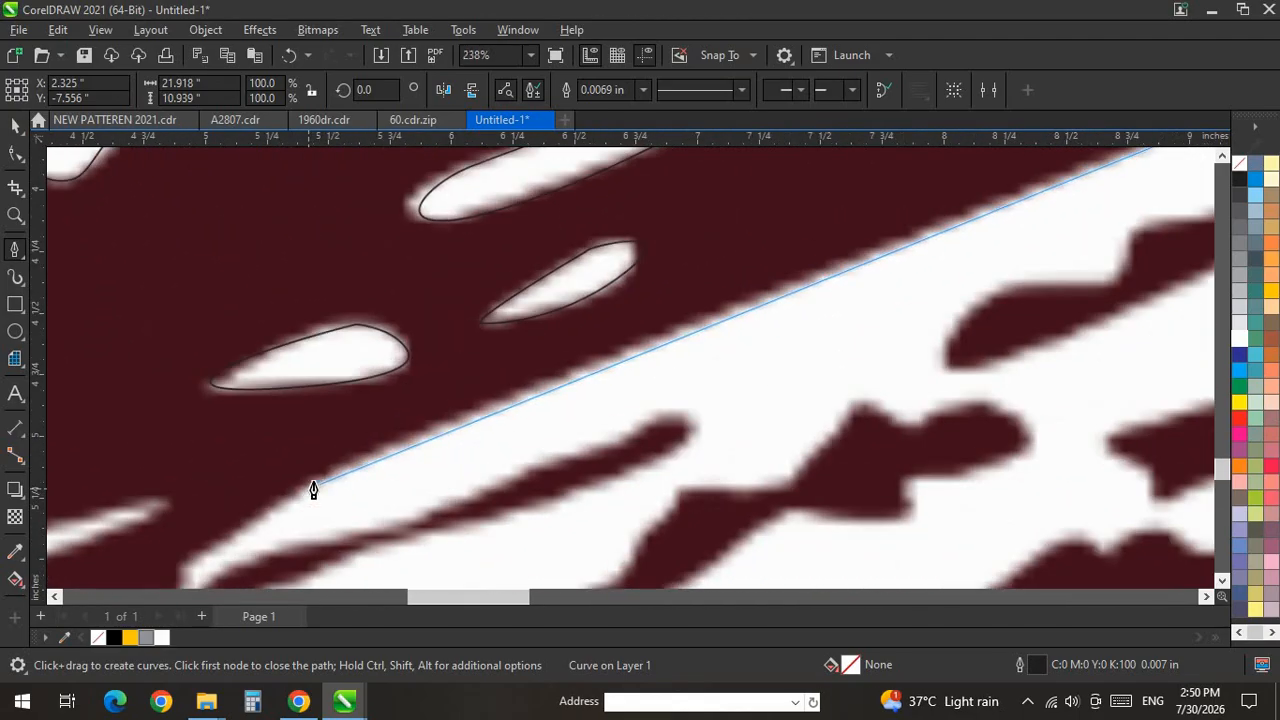
click(315, 474)
Continue the outline around the white notch and the thin dark sliver just below the ground band.
scroll(806, 264, down, 3)
scroll(716, 295, up, 2)
scroll(330, 548, up, 3)
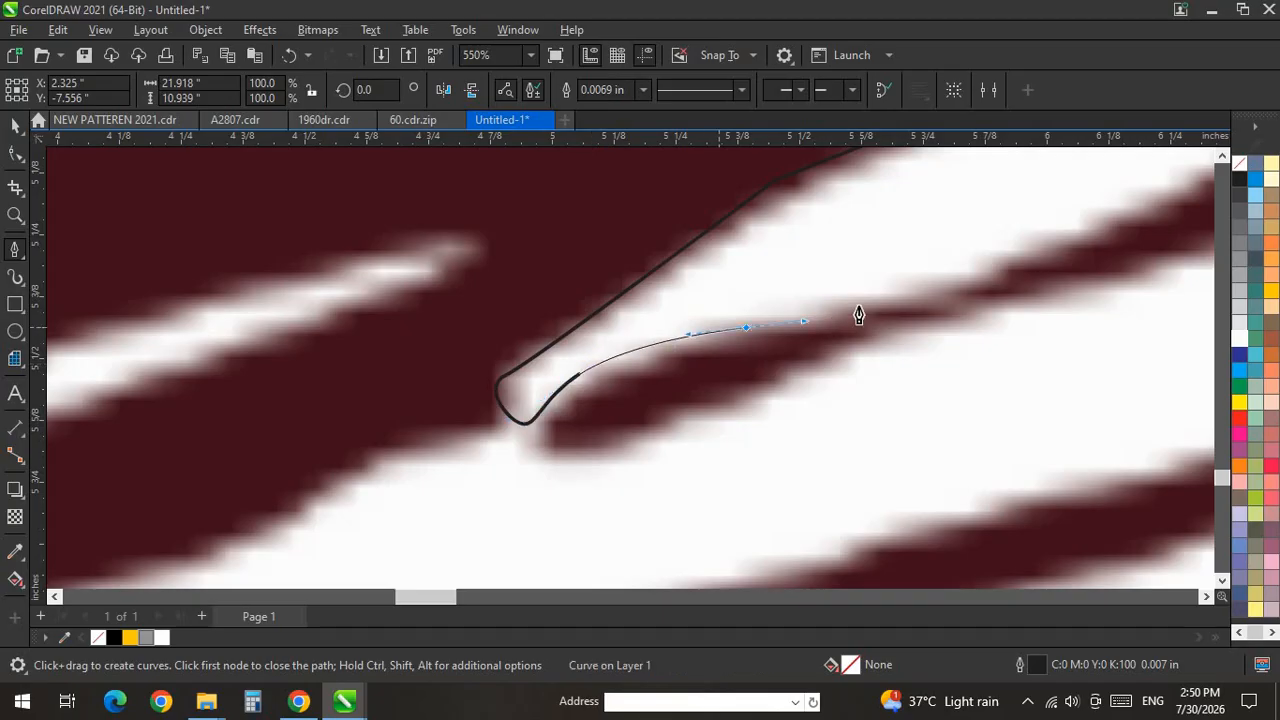
scroll(766, 417, down, 3)
scroll(716, 326, up, 3)
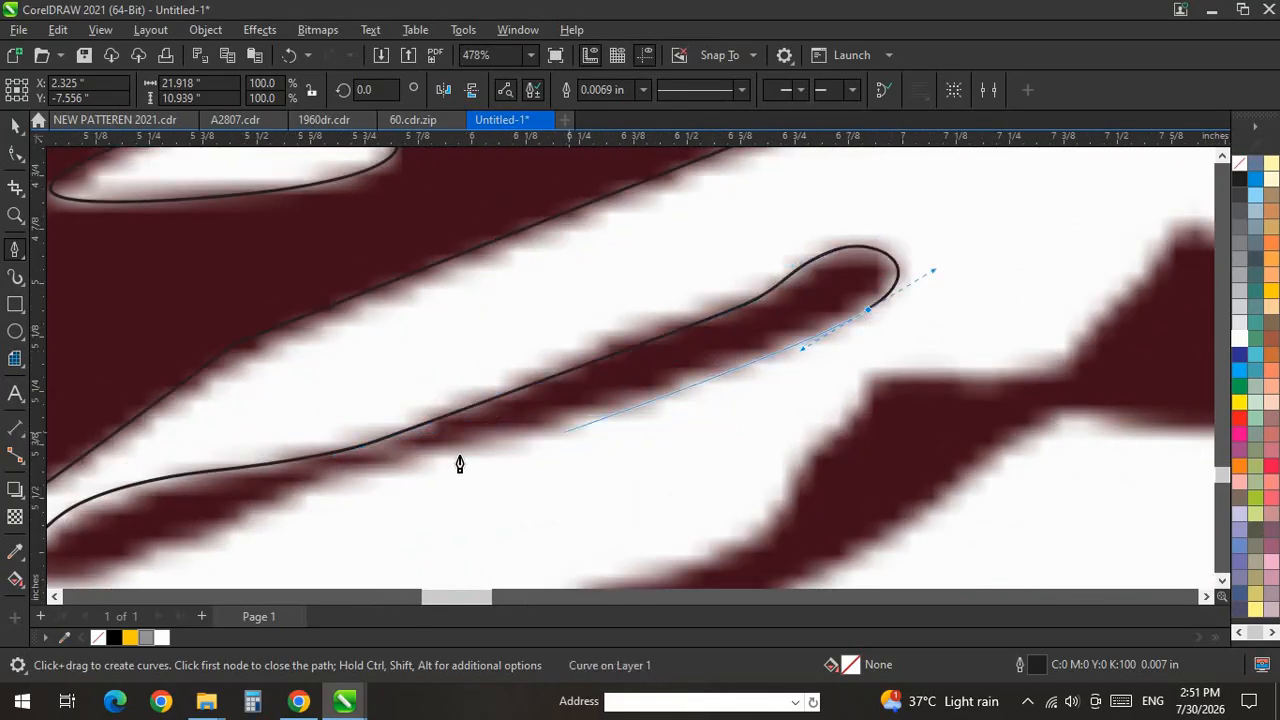
scroll(719, 302, down, 3)
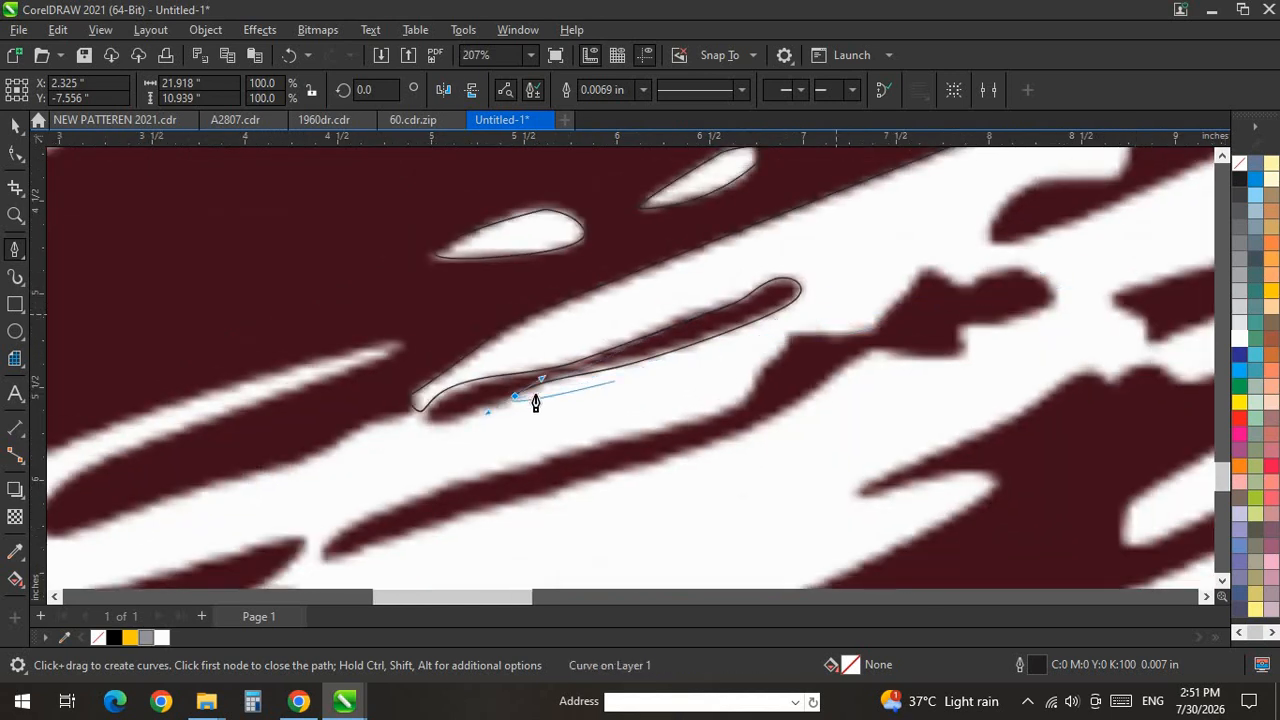
scroll(537, 400, up, 4)
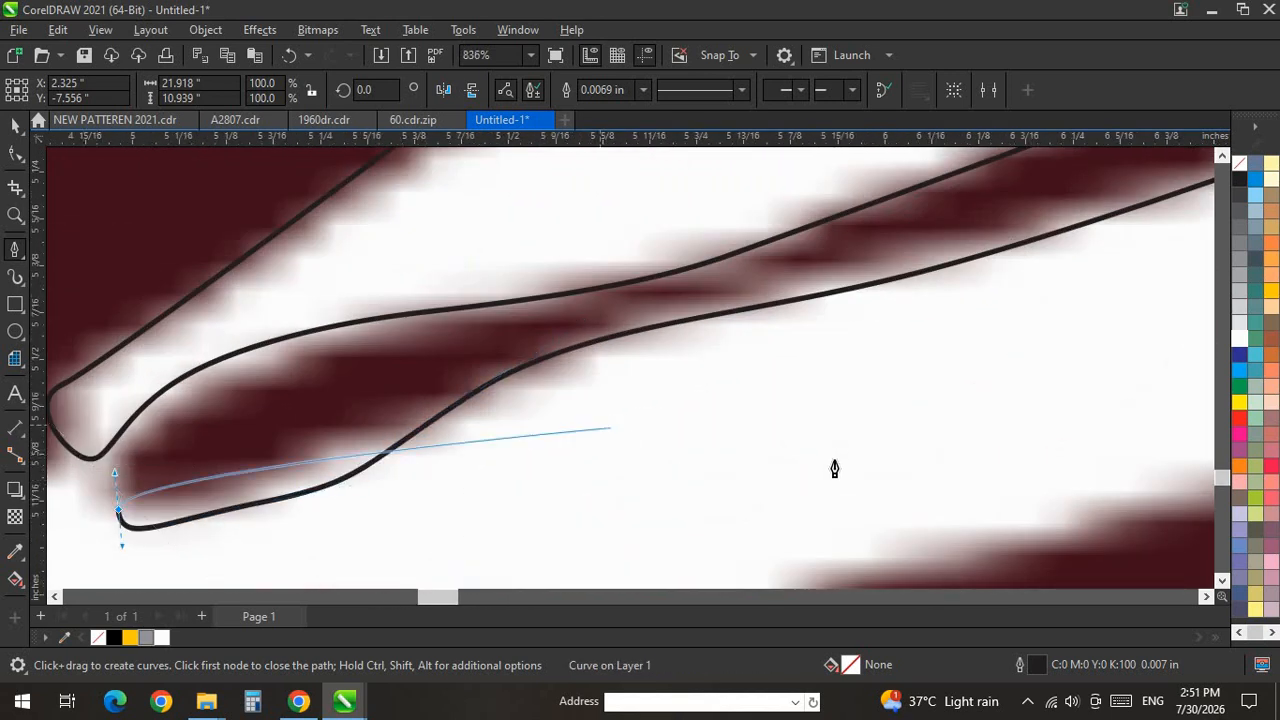
scroll(337, 486, up, 3)
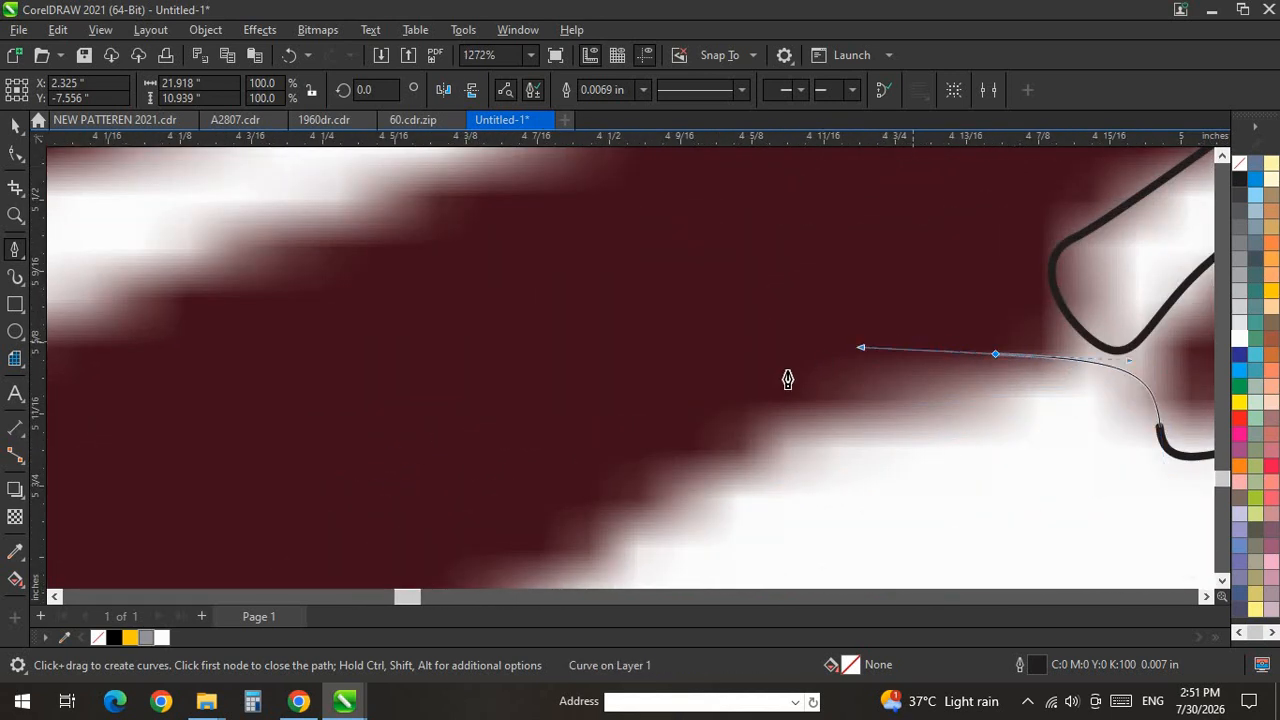
Trace the outline around the rounded end of the dark finger and up to the tip of the narrow white streak above it.
drag(647, 514, 465, 585)
scroll(896, 237, down, 4)
scroll(182, 504, up, 3)
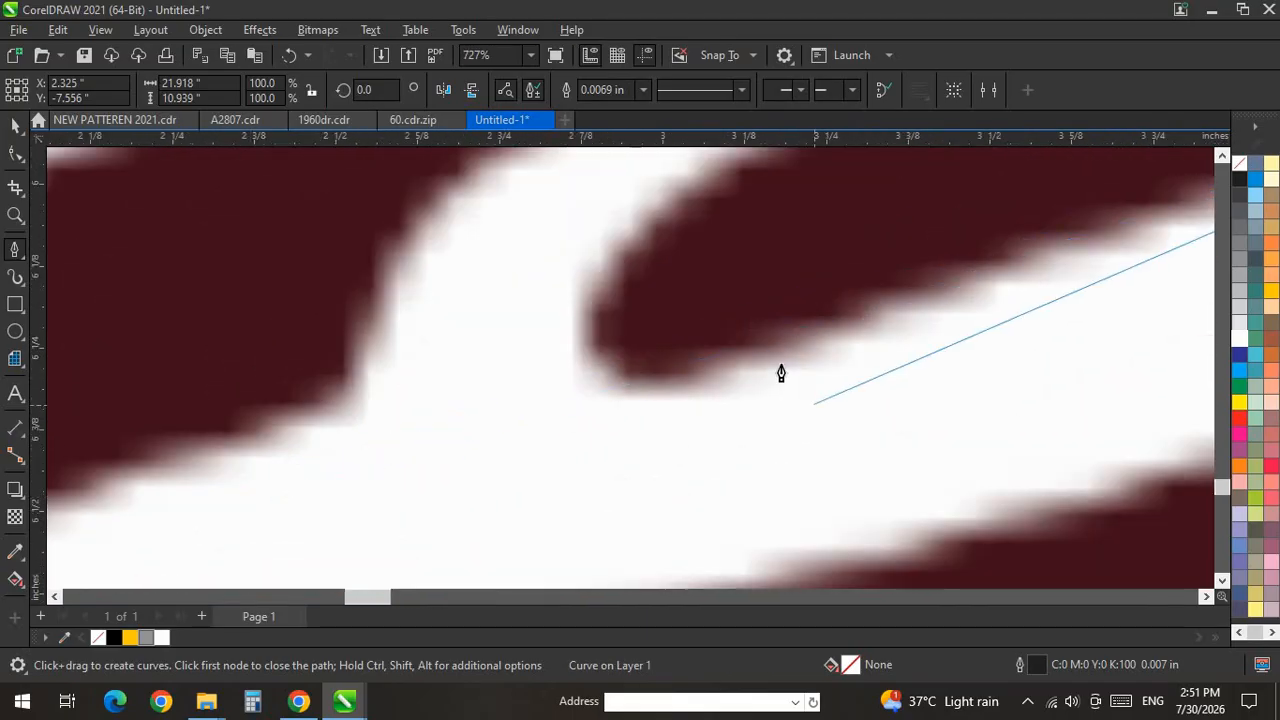
drag(732, 376, 609, 393)
drag(650, 223, 757, 166)
scroll(609, 514, down, 4)
scroll(1002, 278, up, 2)
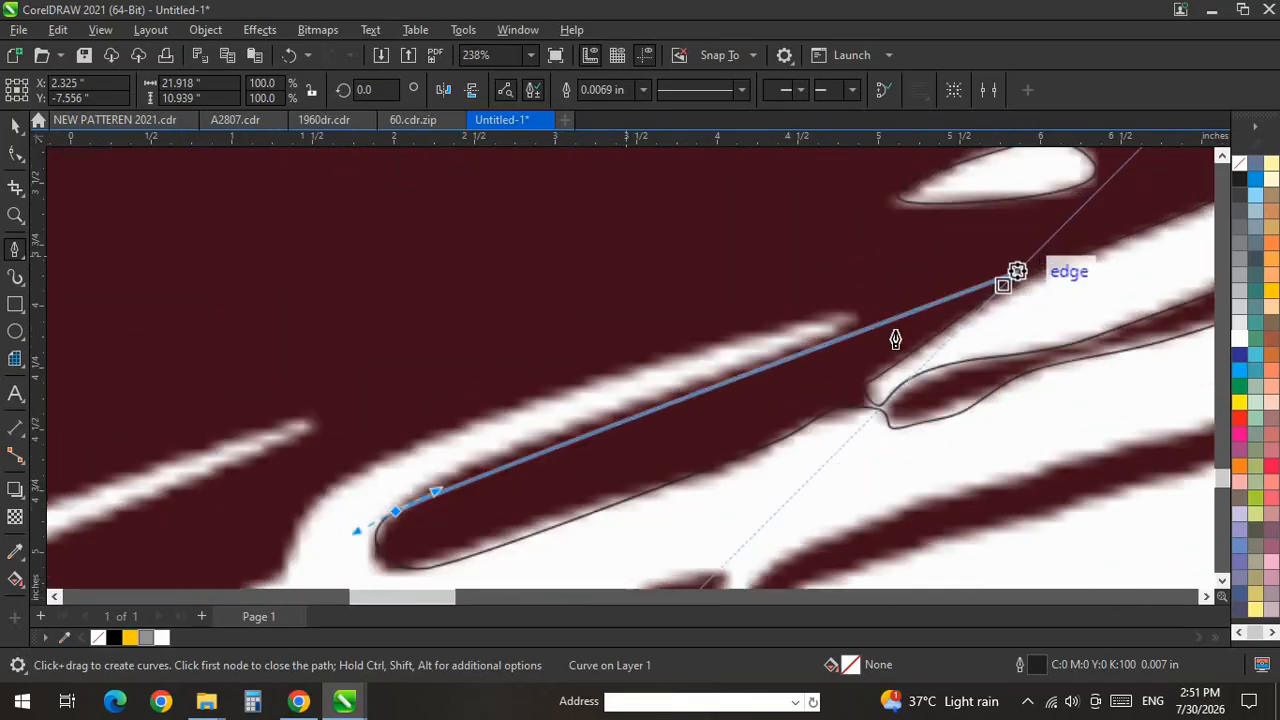
drag(751, 347, 743, 366)
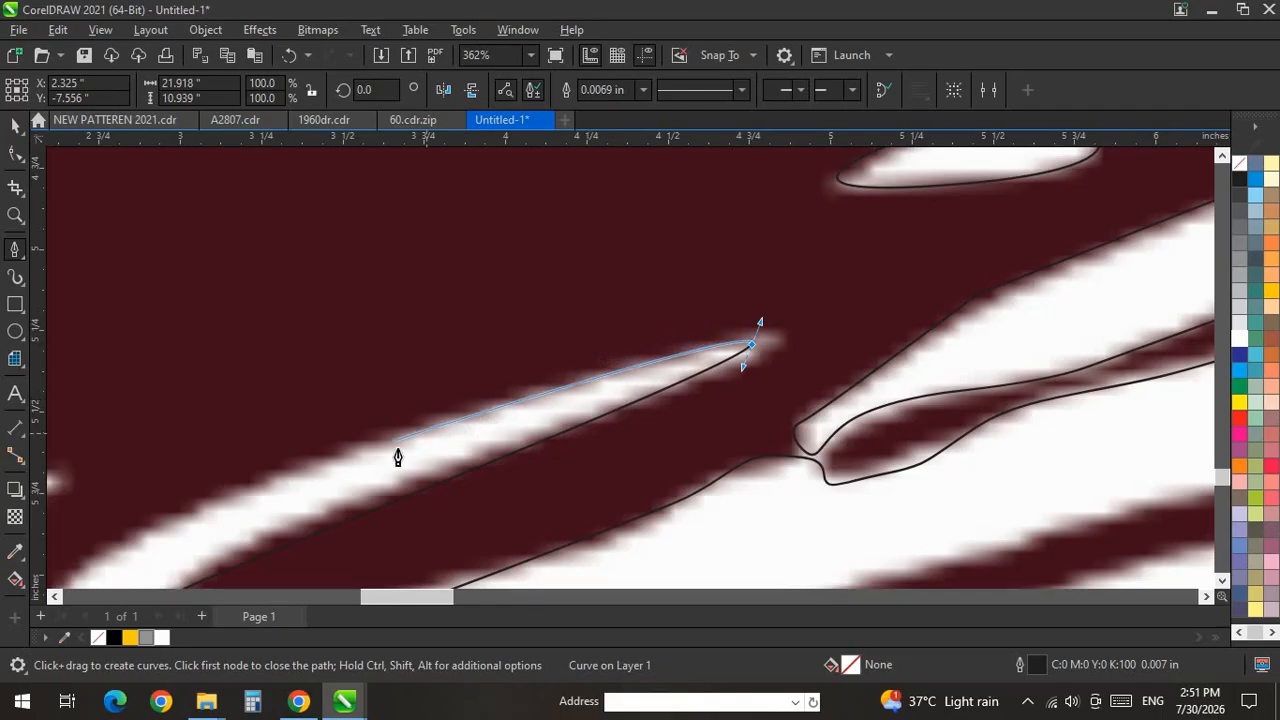
Trace the upper edge of the narrow white streak back down to the corner where it joins the wider white area.
scroll(1017, 186, down, 3)
scroll(746, 369, up, 4)
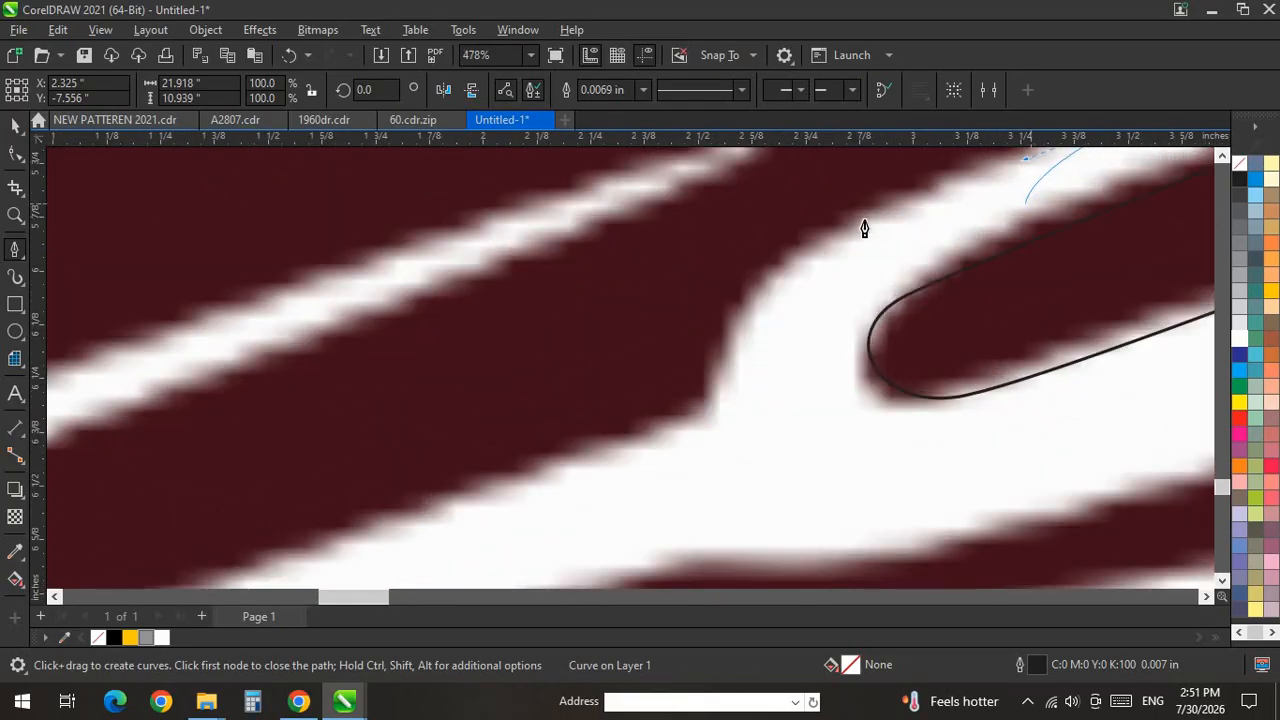
scroll(508, 508, down, 3)
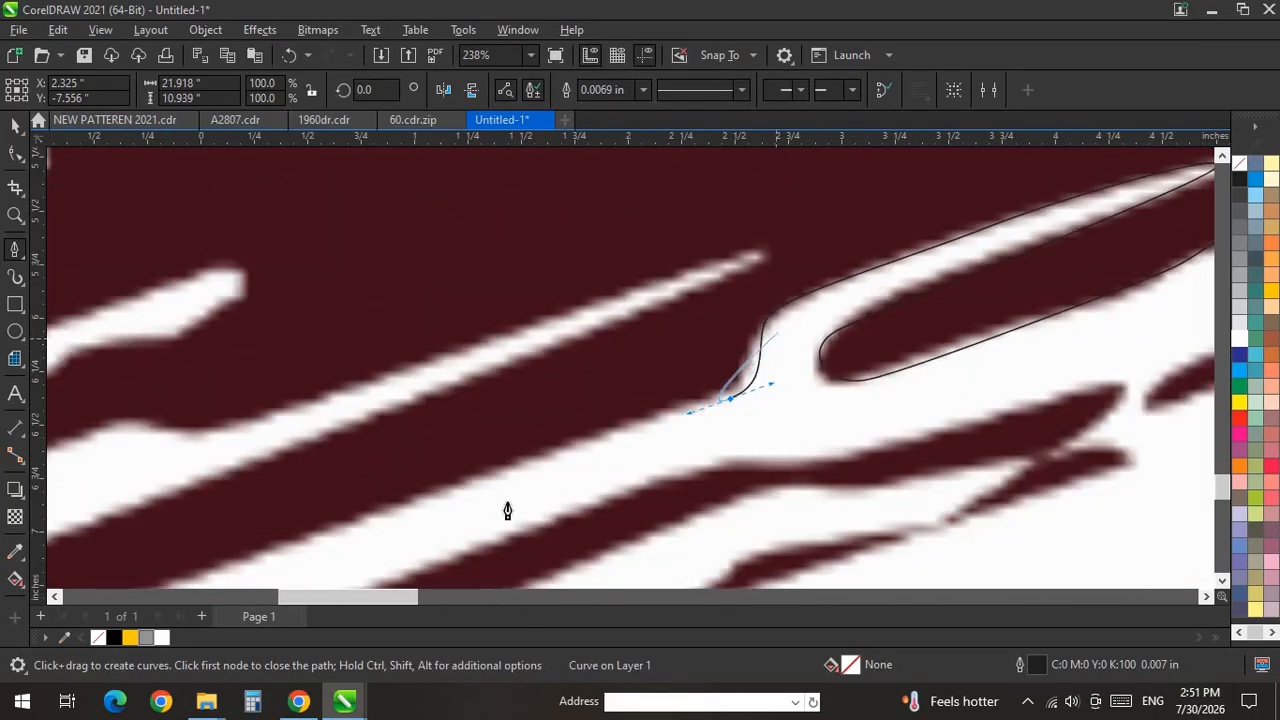
Continue the outline along the lower edge of the long dark streak and its wavy bumps toward the jagged dark marks.
scroll(680, 366, up, 3)
drag(668, 333, 621, 336)
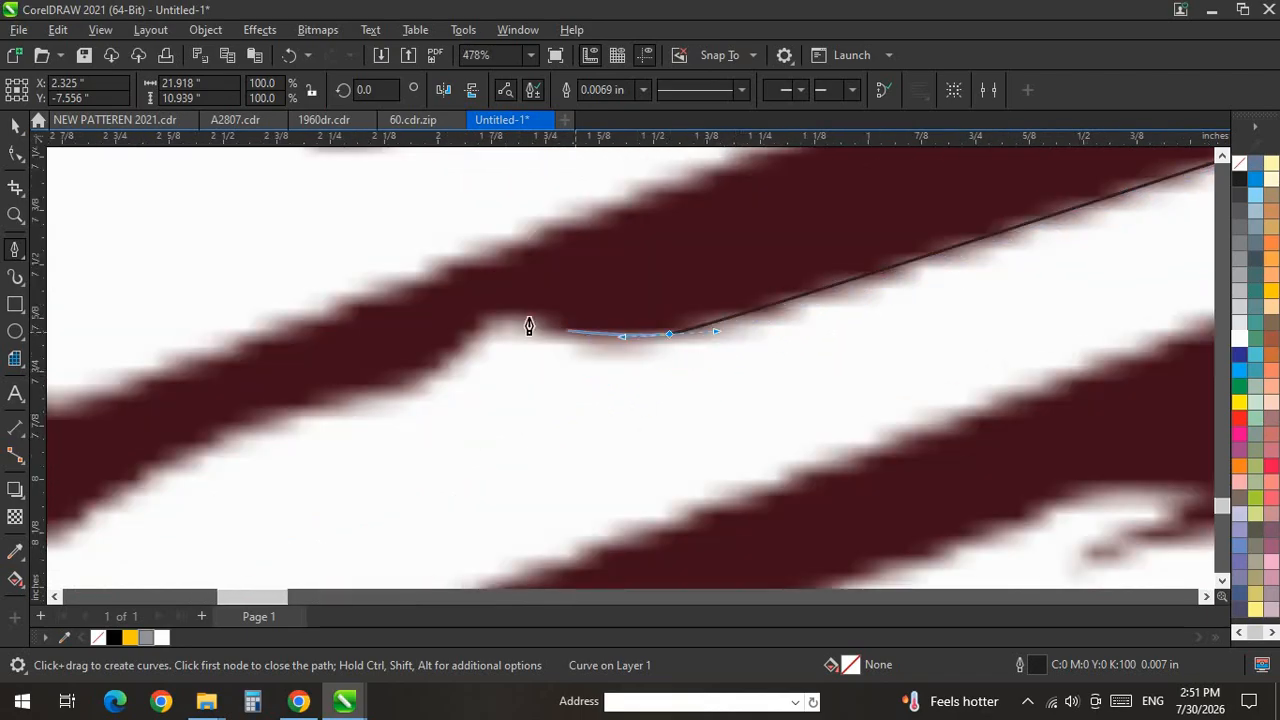
drag(177, 451, 95, 505)
scroll(187, 480, down, 8)
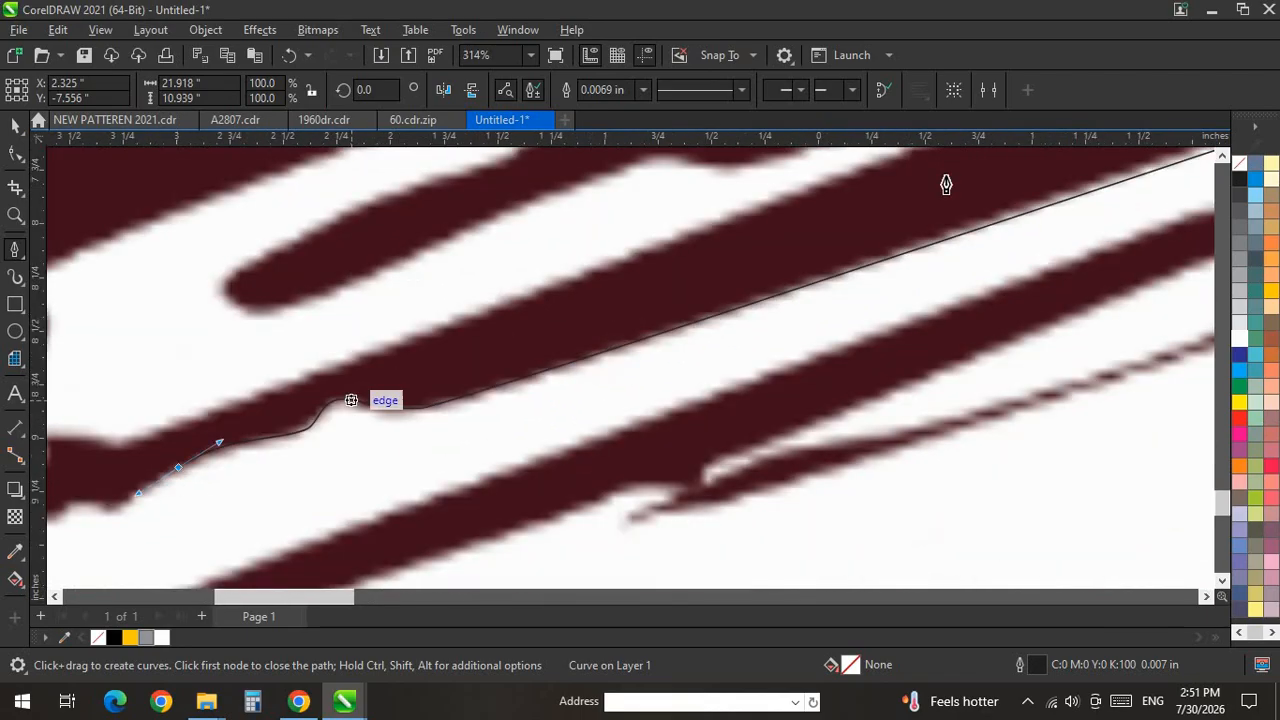
scroll(518, 347, up, 9)
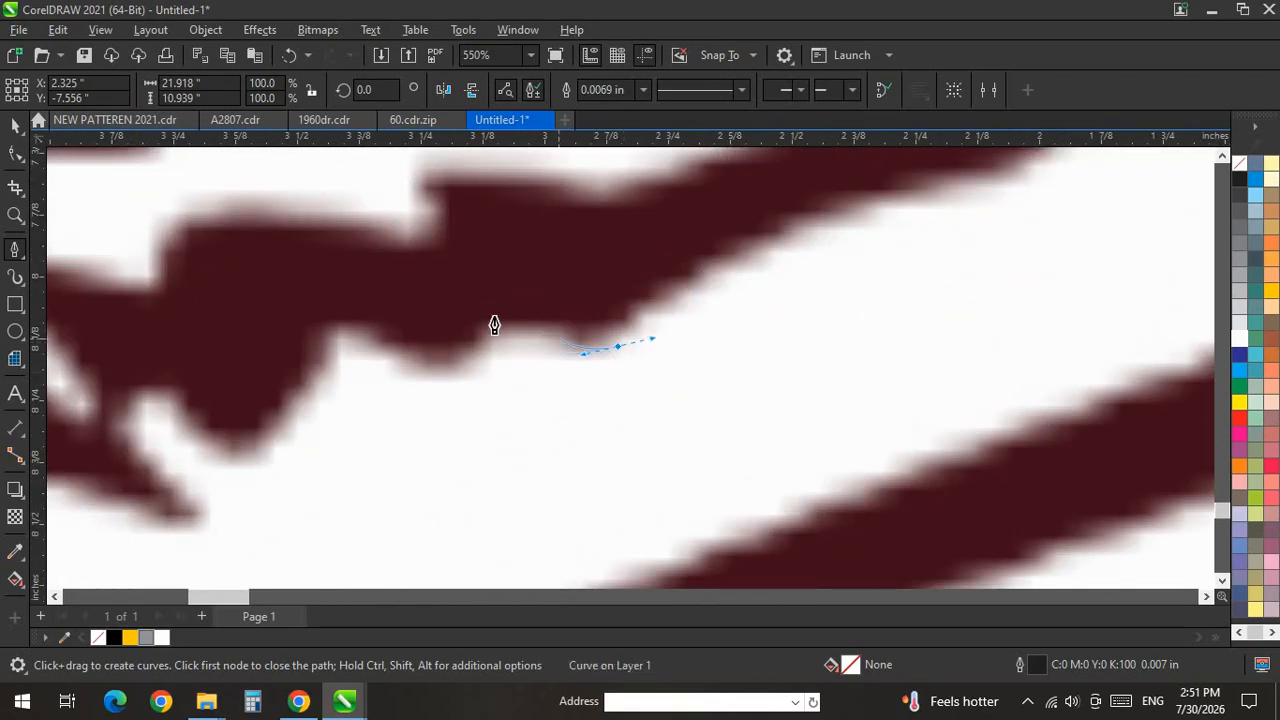
drag(460, 345, 453, 363)
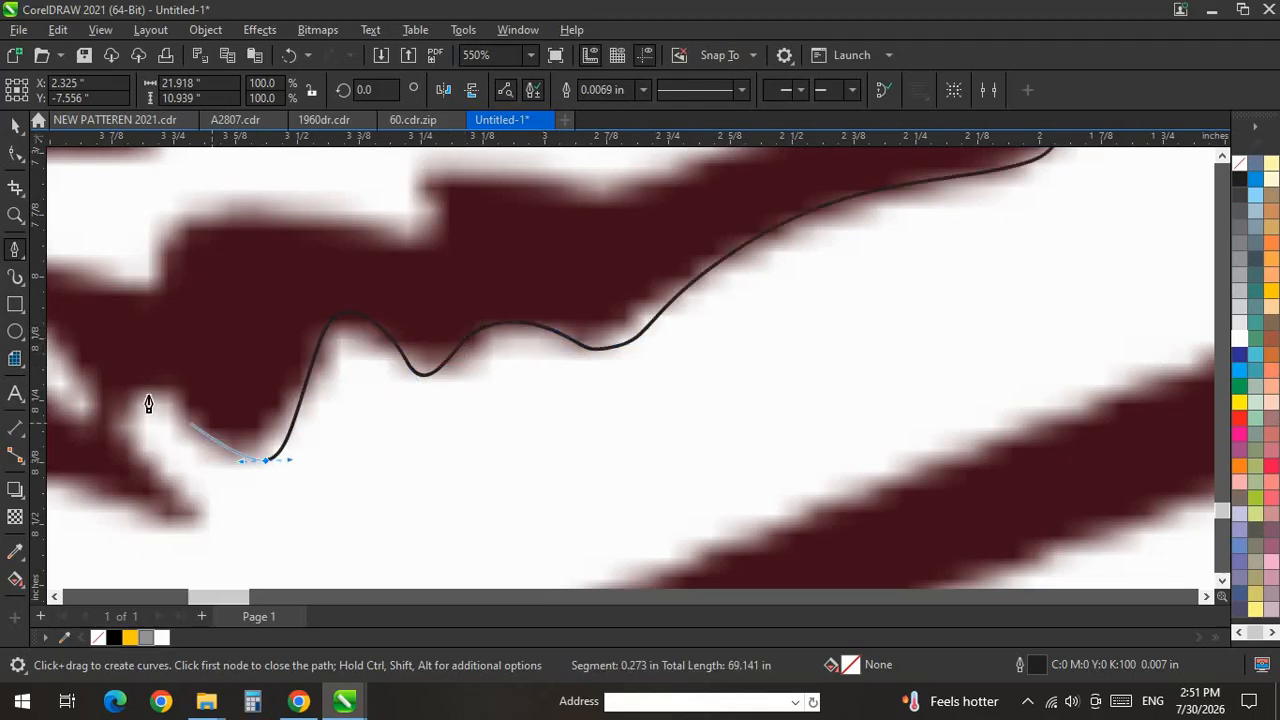
Continue the Pen outline around the narrow white notch and the small pointed spike on the maroon shape's lower edge.
drag(127, 422, 138, 451)
scroll(503, 378, down, 9)
scroll(430, 428, up, 10)
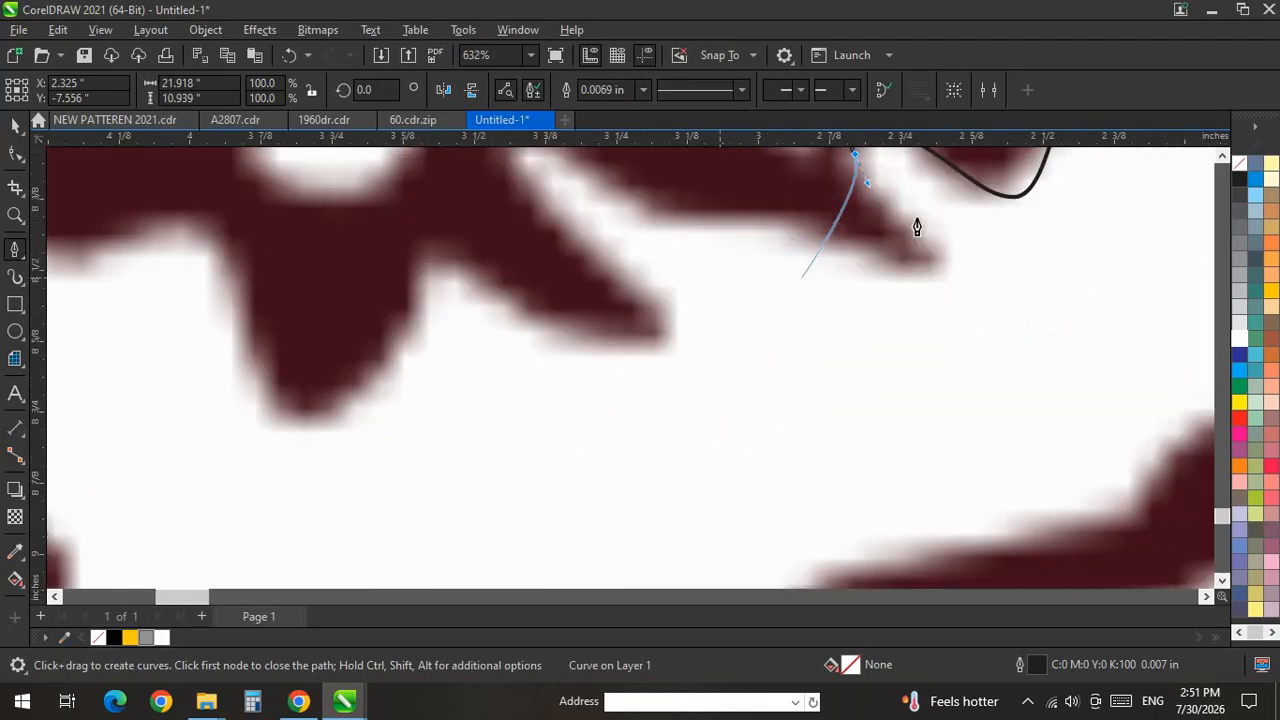
drag(883, 264, 713, 215)
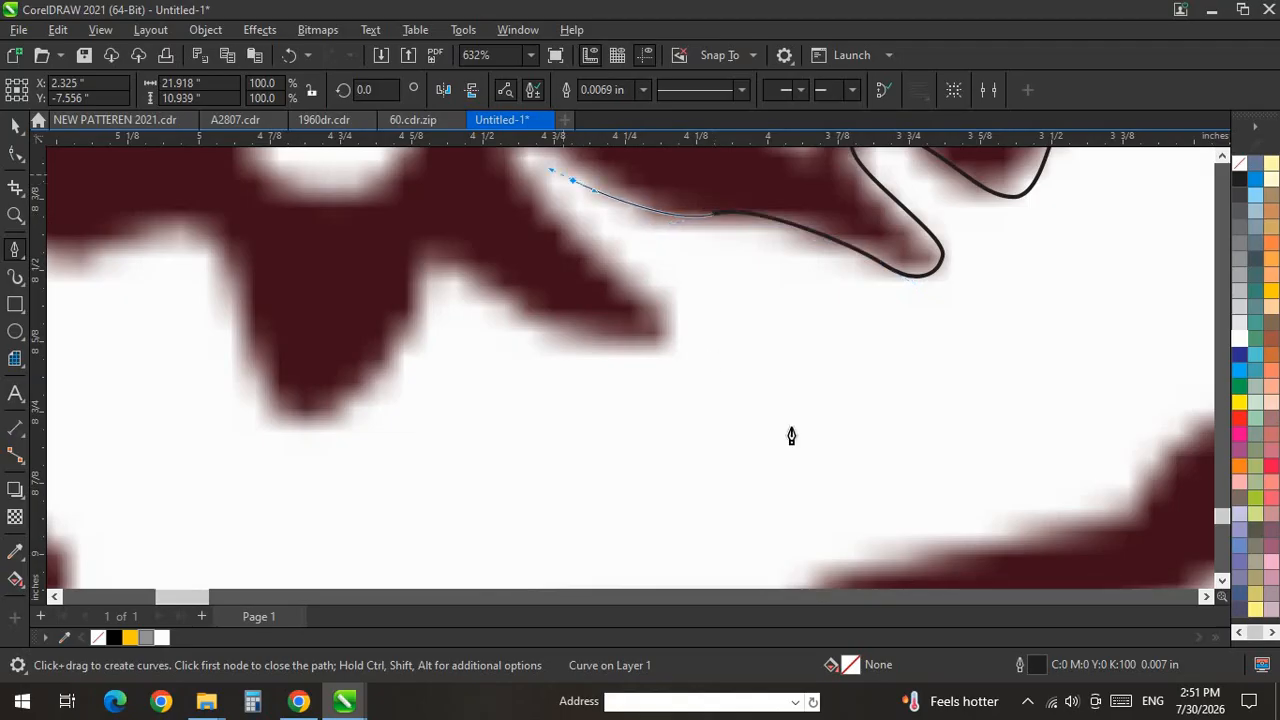
Trace the deeper white notch beside it and the long pointed spike that follows on the lower edge.
scroll(792, 436, down, 5)
scroll(637, 288, up, 7)
drag(683, 360, 746, 456)
scroll(777, 428, down, 7)
scroll(802, 440, up, 6)
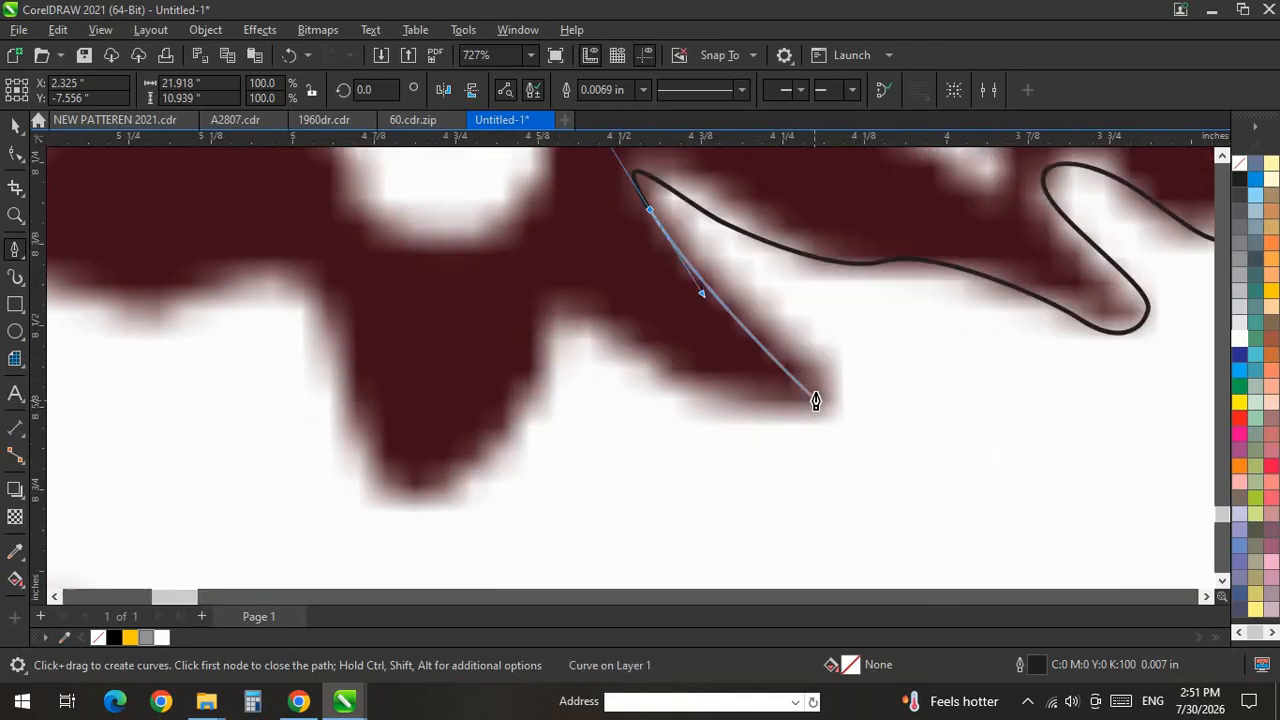
drag(721, 412, 680, 388)
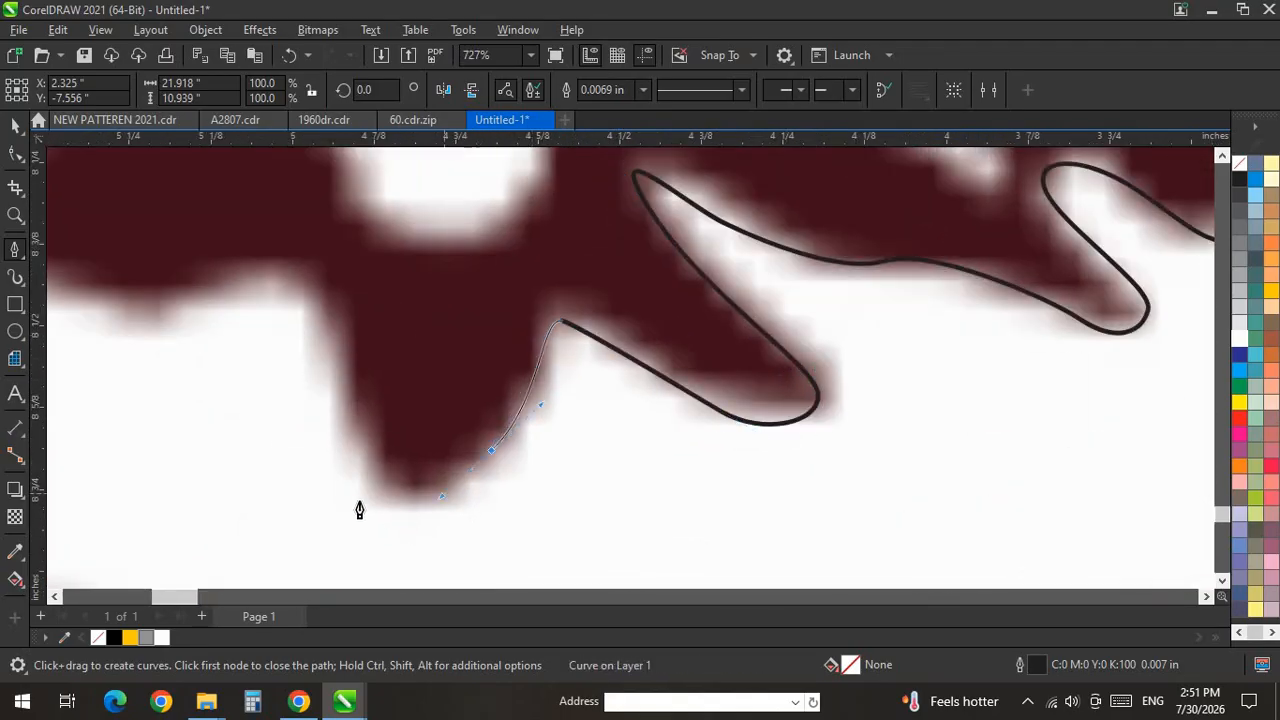
Continue the outline around the rounded downward lobe and out to the maroon shape's lower pointed tip.
drag(357, 435, 348, 346)
drag(274, 260, 228, 260)
scroll(880, 448, down, 8)
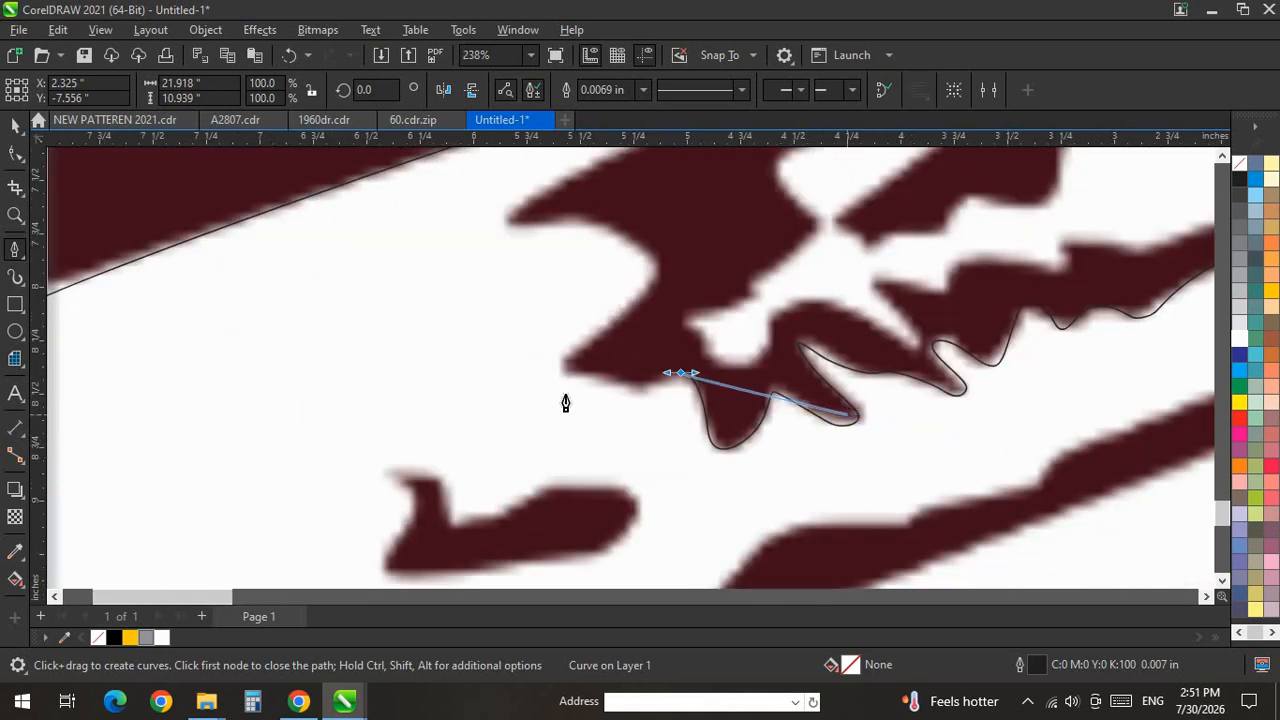
scroll(565, 397, up, 6)
drag(614, 358, 554, 342)
drag(566, 299, 617, 270)
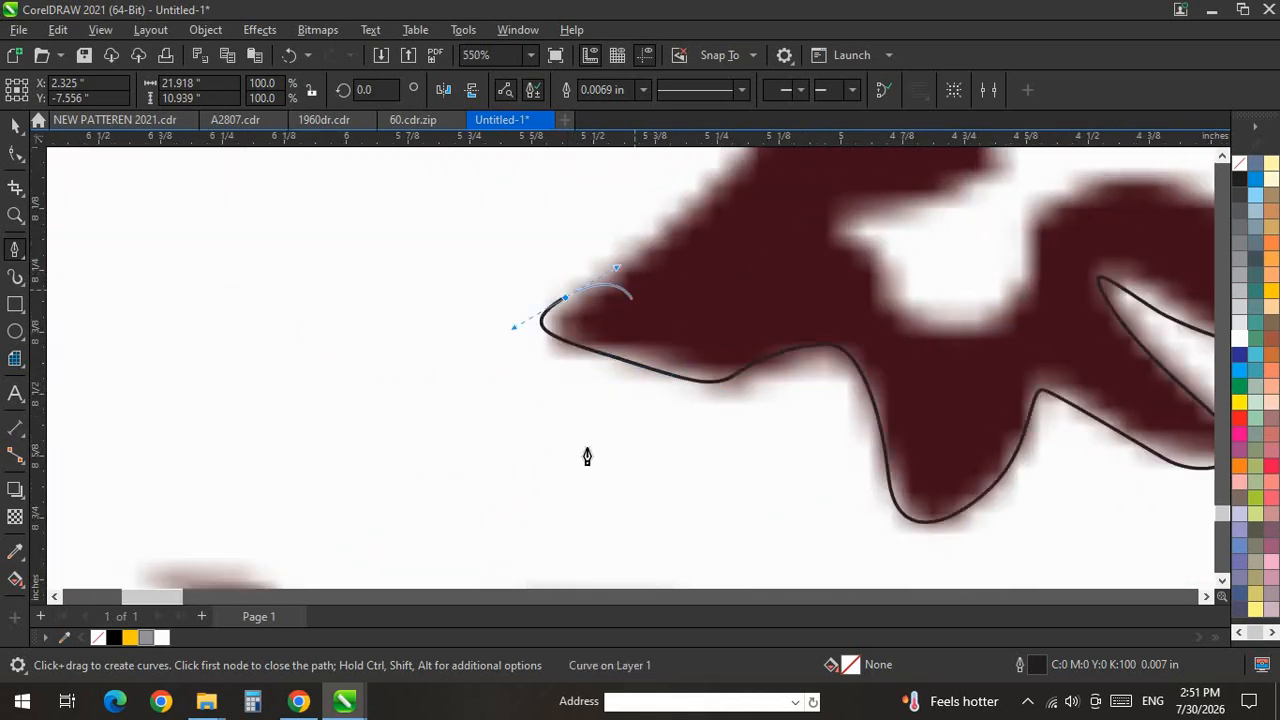
Trace the concave bay and upper pointed tip, closing the outline at its starting node by the long white sliver.
scroll(583, 463, down, 7)
scroll(720, 294, up, 4)
drag(601, 363, 593, 318)
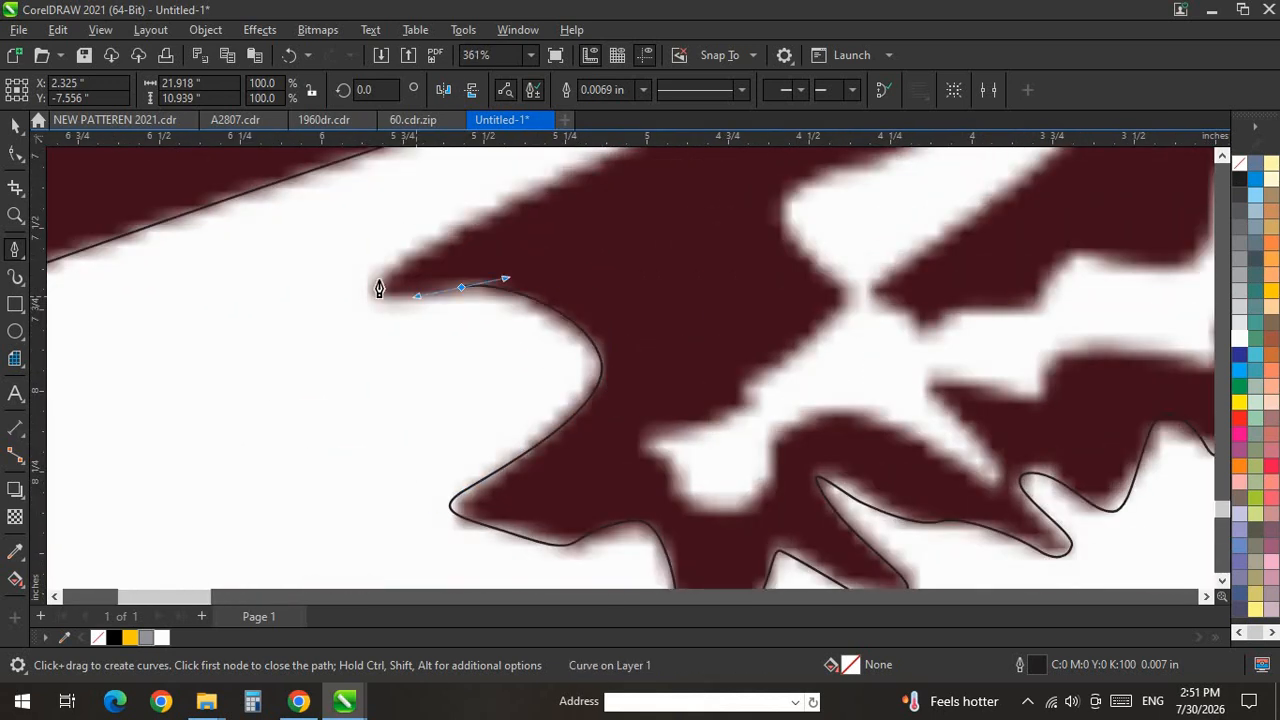
scroll(500, 323, down, 5)
scroll(603, 323, up, 7)
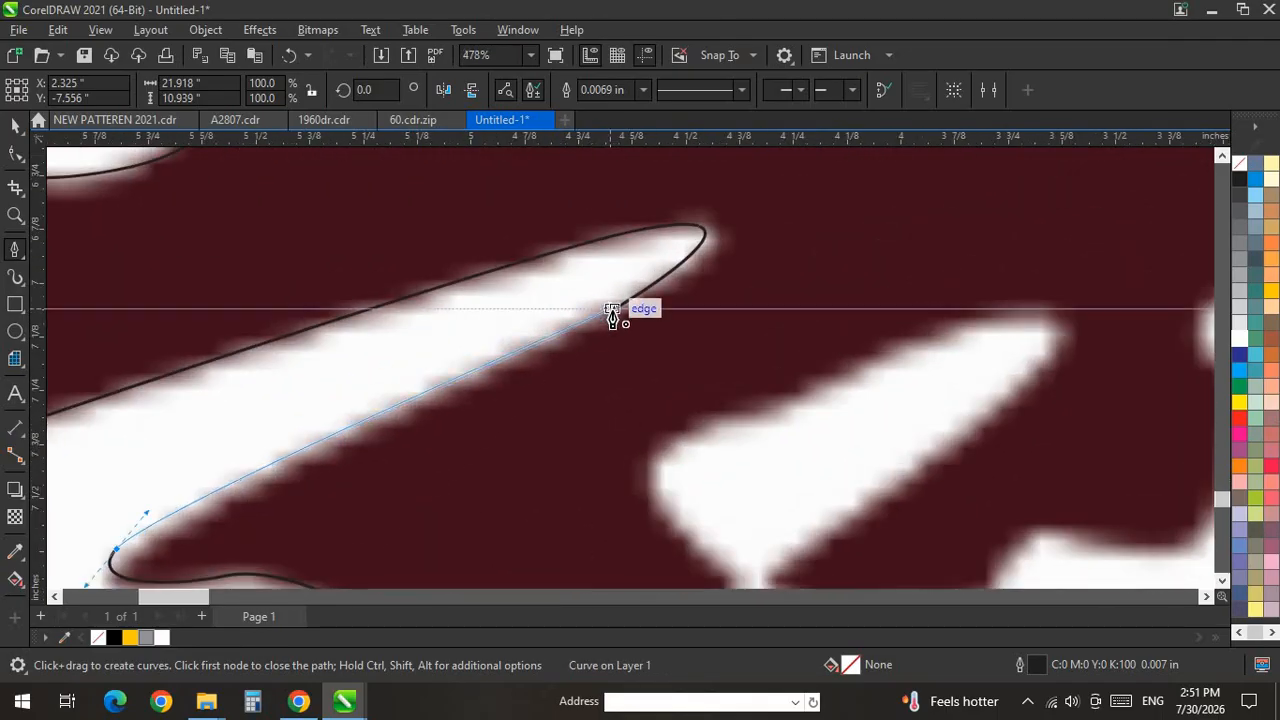
scroll(449, 420, down, 6)
scroll(690, 405, up, 4)
Start a Pen outline at the leaf-shaped white cutout's upper tip and trace its diagonal lower edge to the narrow gap.
drag(652, 344, 680, 337)
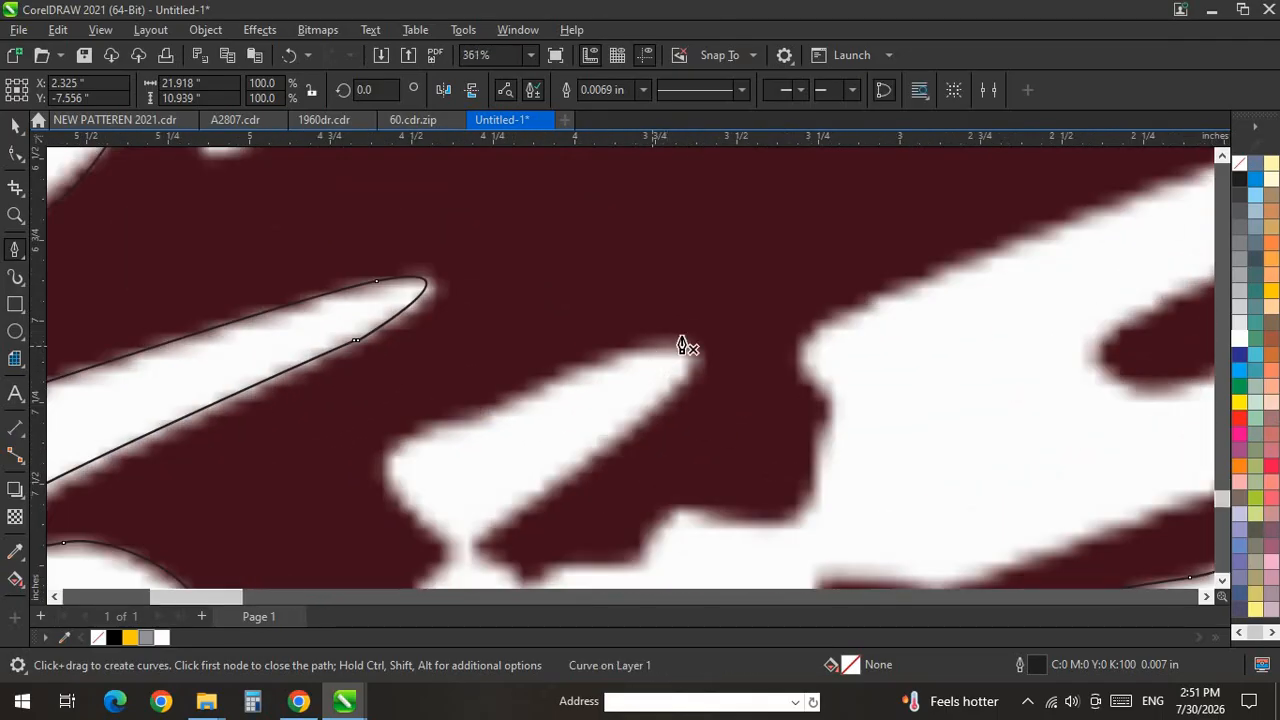
drag(652, 415, 537, 513)
scroll(911, 294, down, 5)
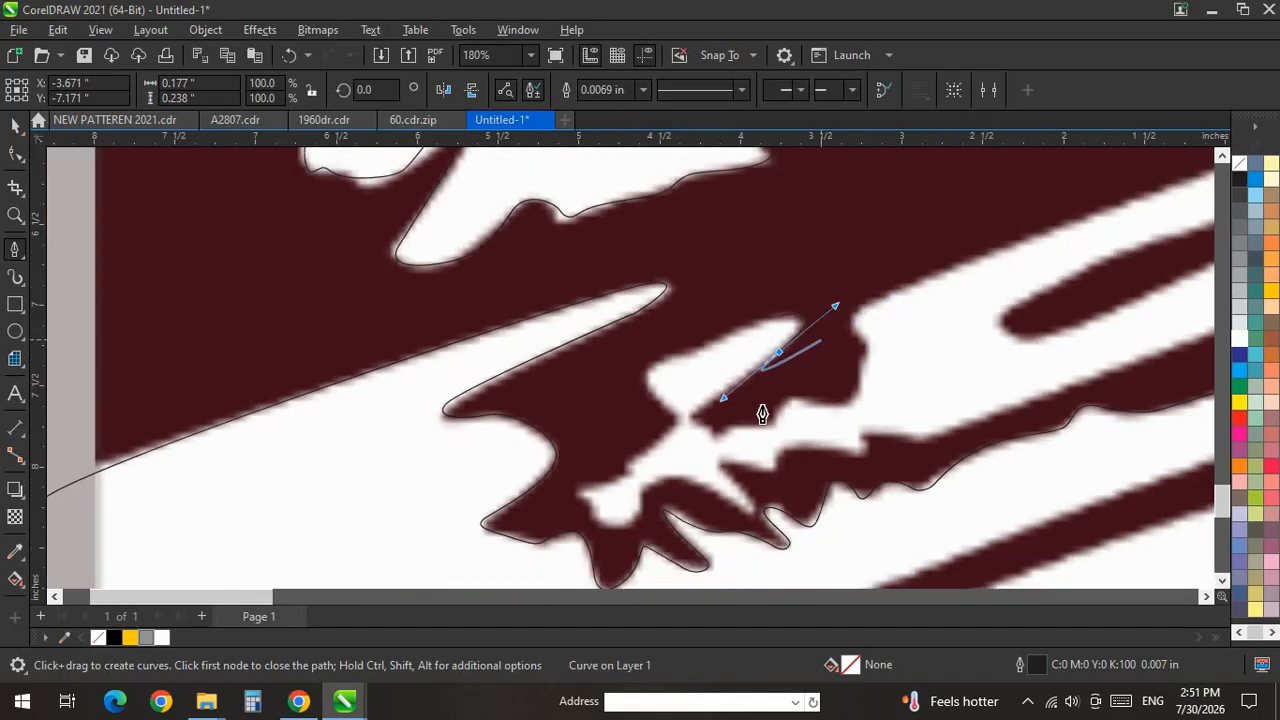
scroll(765, 385, up, 11)
drag(626, 403, 640, 402)
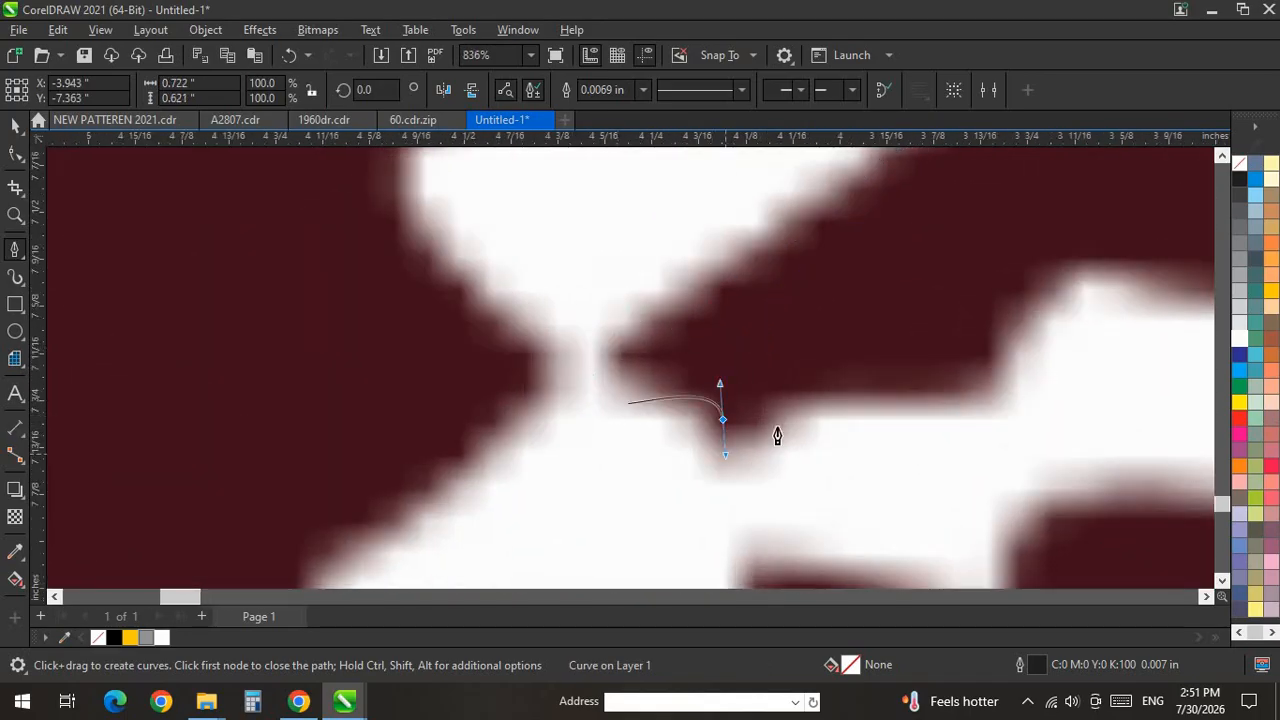
Trace the jagged lower edge of the maroon piece and its curved side up to the start of the long white band.
drag(768, 452, 790, 398)
drag(1057, 265, 1135, 248)
scroll(680, 366, down, 8)
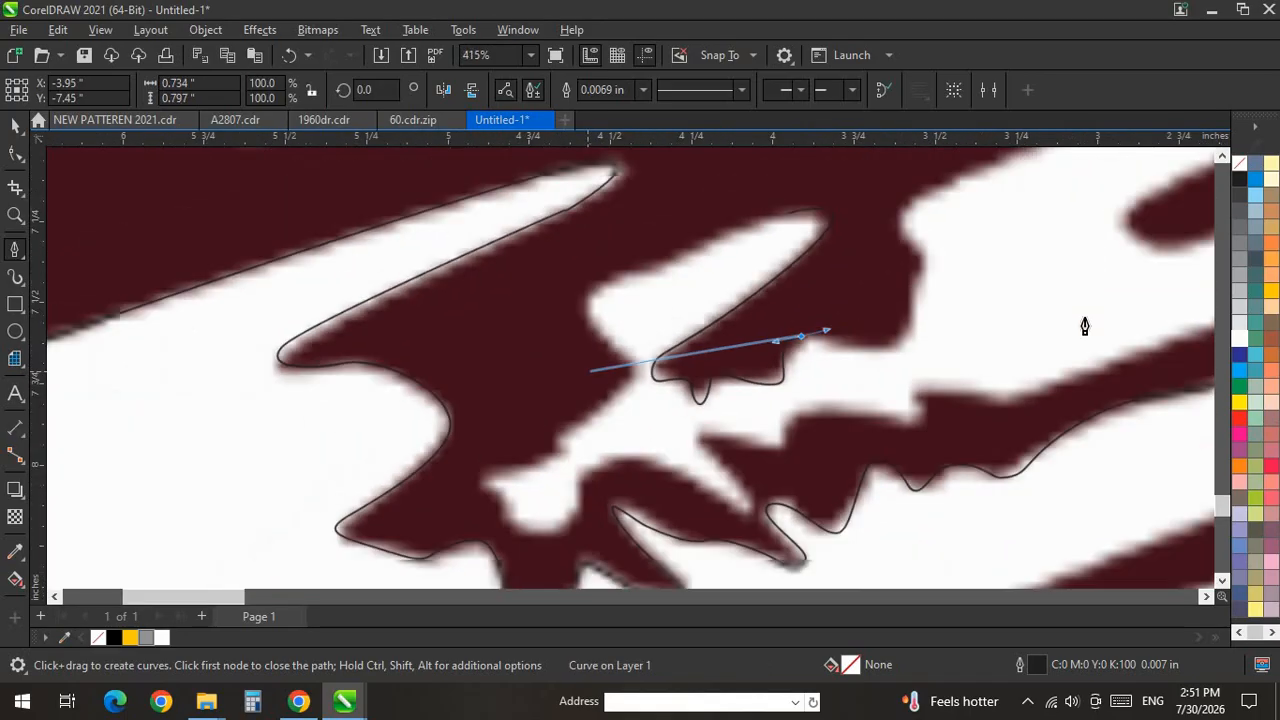
scroll(1086, 320, up, 4)
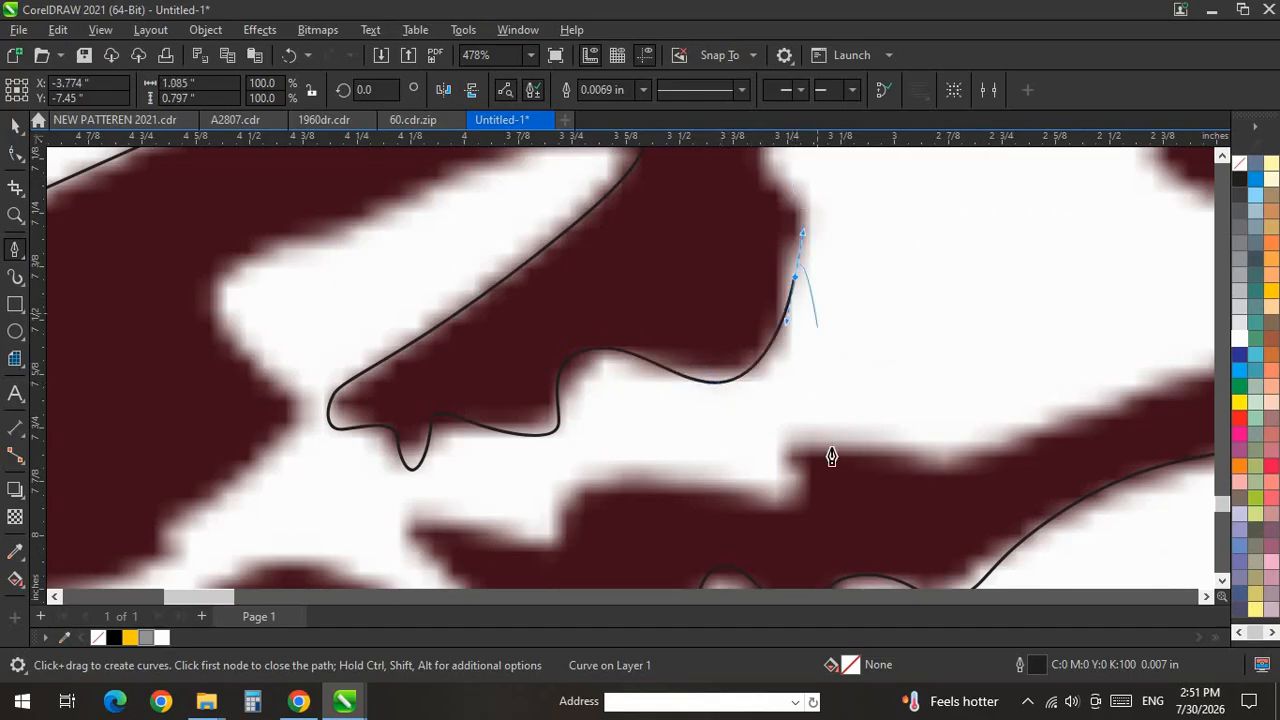
scroll(831, 456, down, 2)
drag(797, 280, 836, 263)
scroll(763, 457, down, 4)
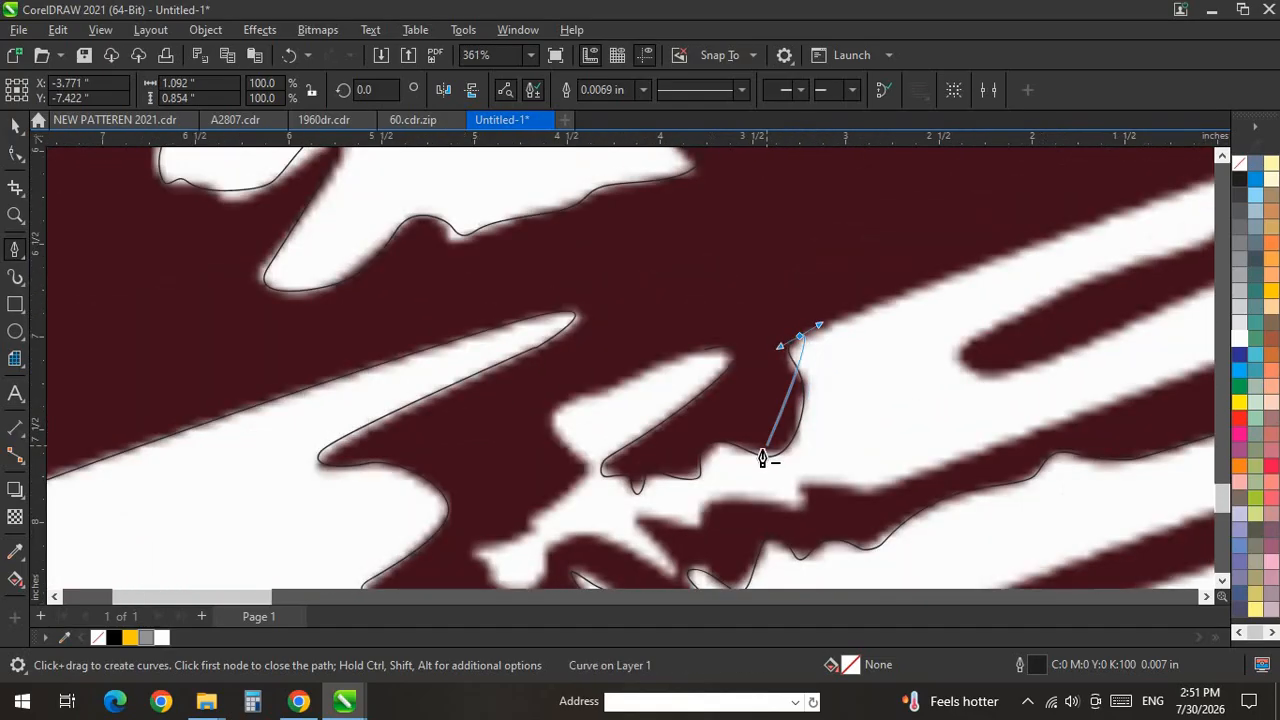
Trace the long white band's upper edge, rounded end and wavy lower edge to the start of the maroon finger.
scroll(1103, 320, up, 3)
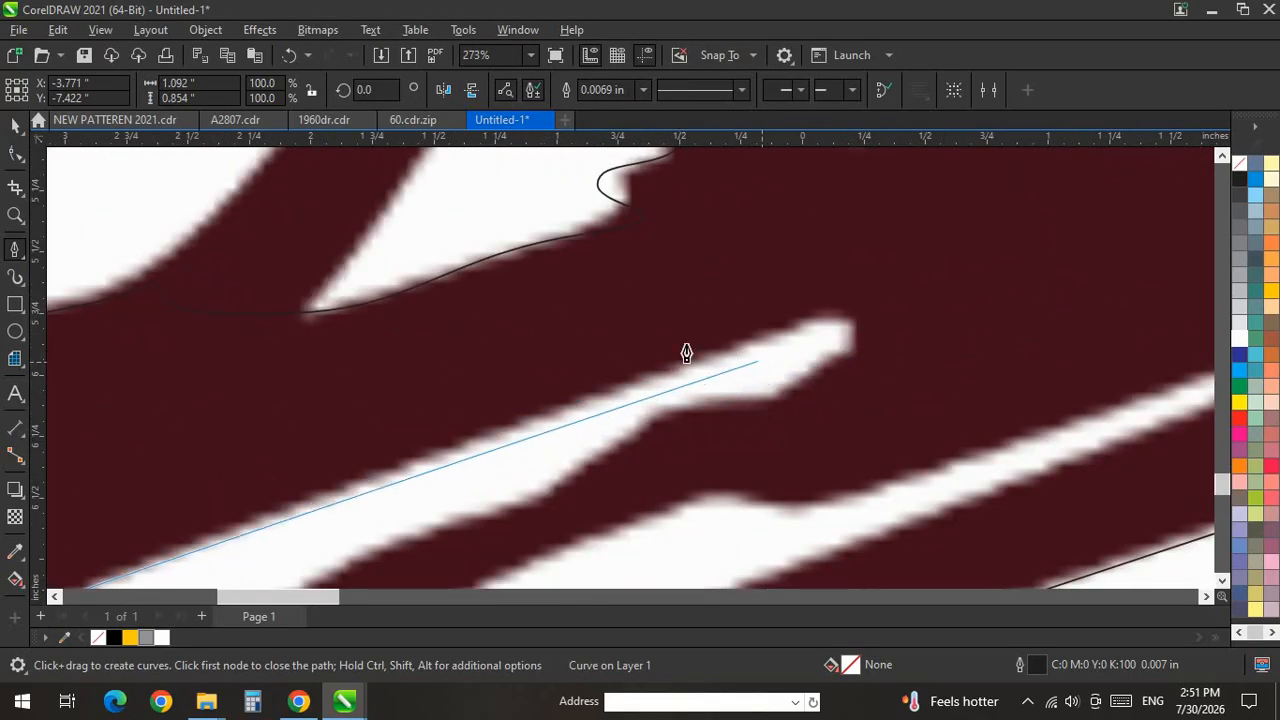
scroll(714, 366, up, 4)
drag(863, 300, 934, 276)
drag(952, 318, 930, 356)
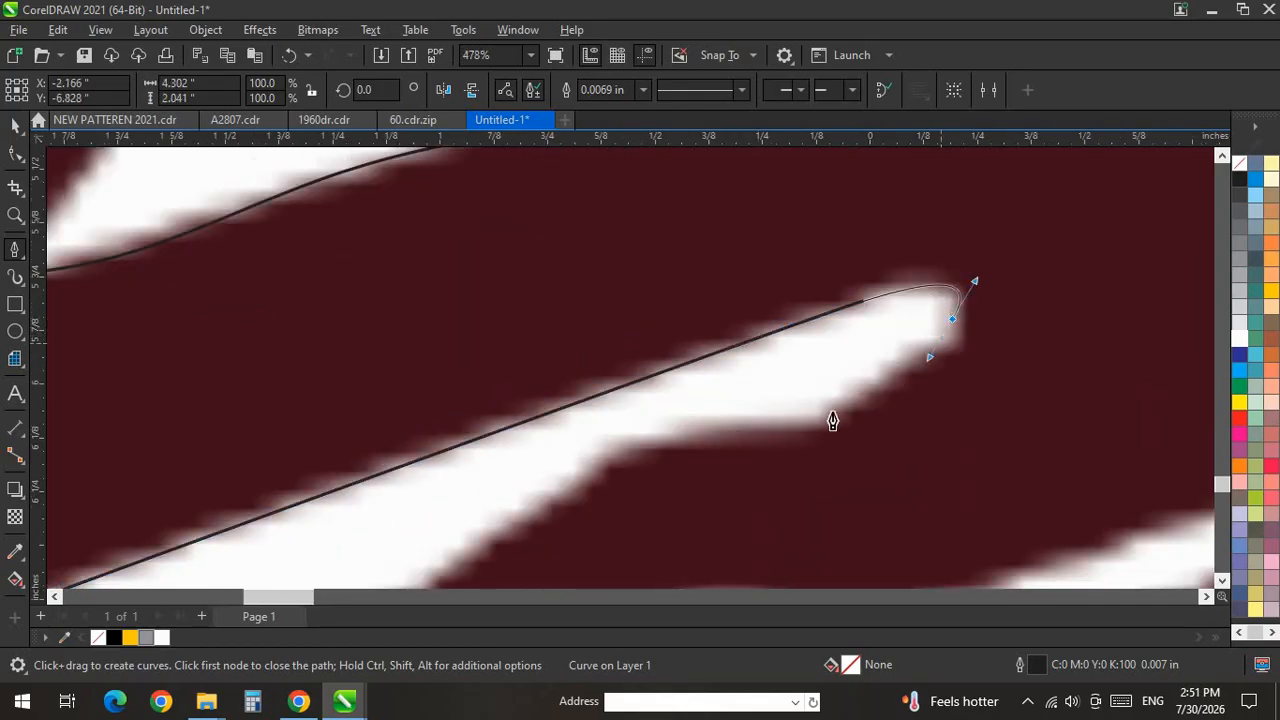
scroll(797, 248, down, 4)
scroll(590, 425, up, 4)
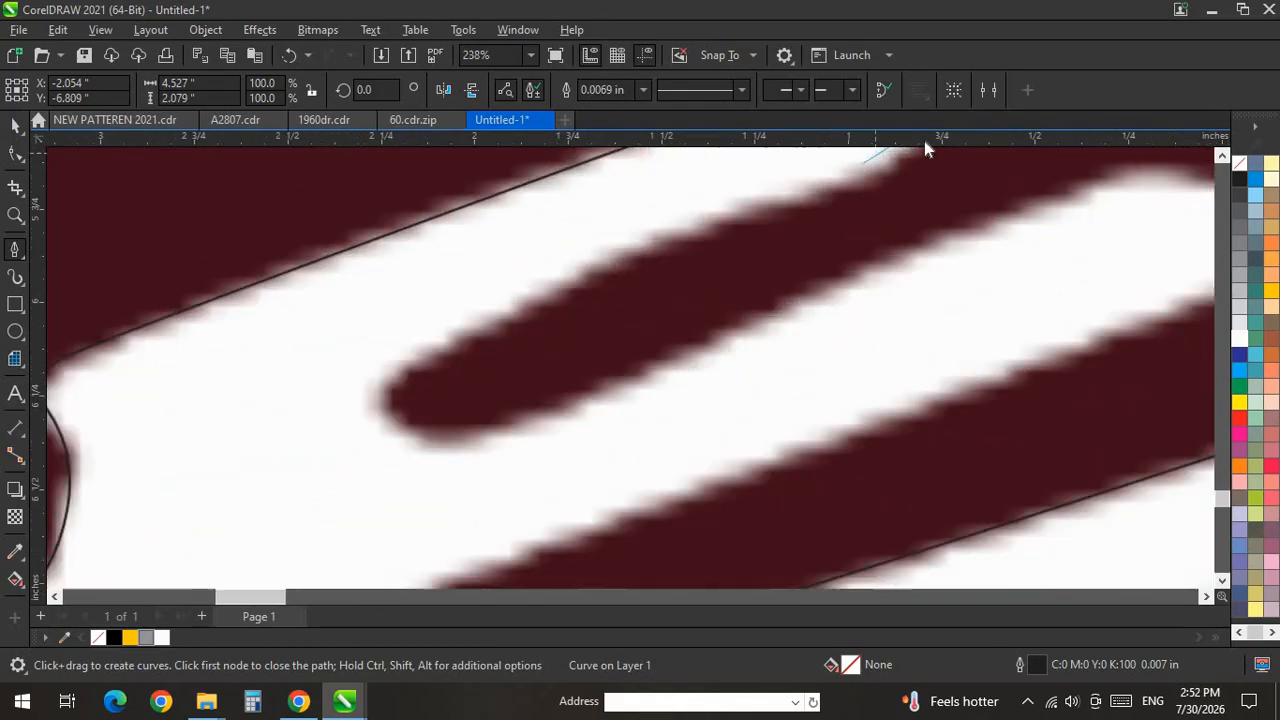
drag(867, 177, 790, 205)
drag(553, 281, 507, 324)
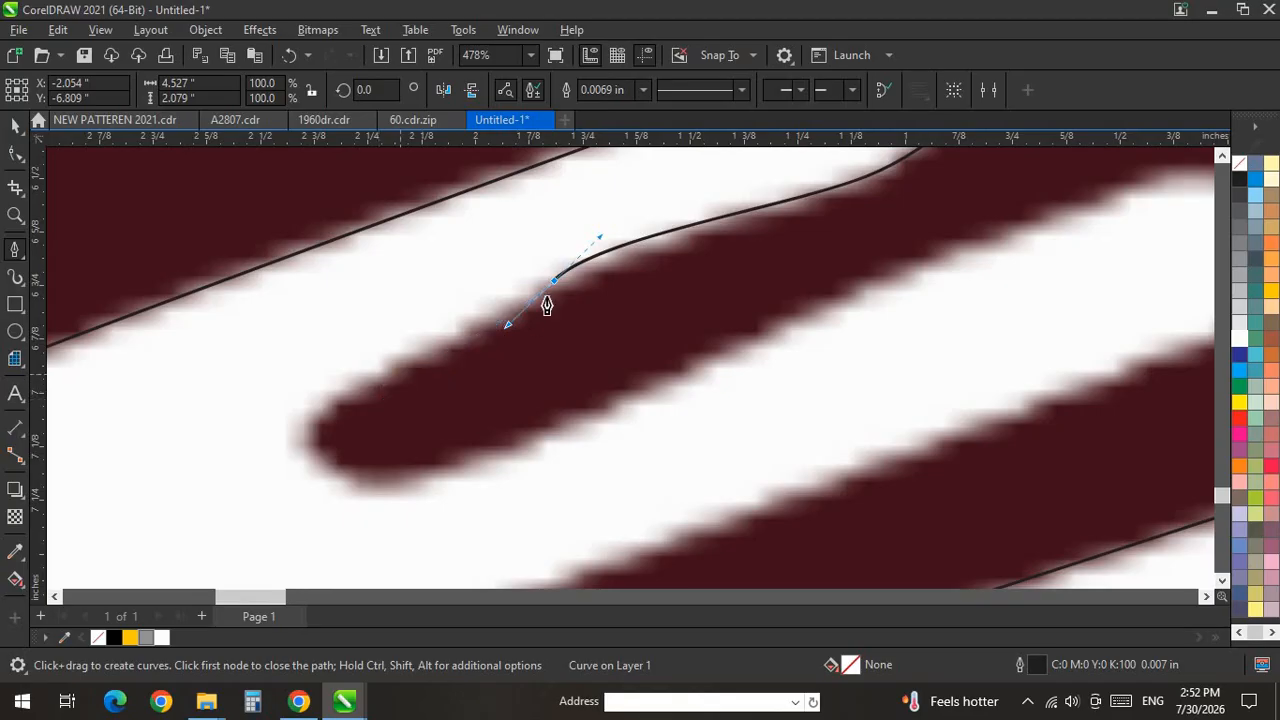
key(ctrl+z)
key(ctrl+z)
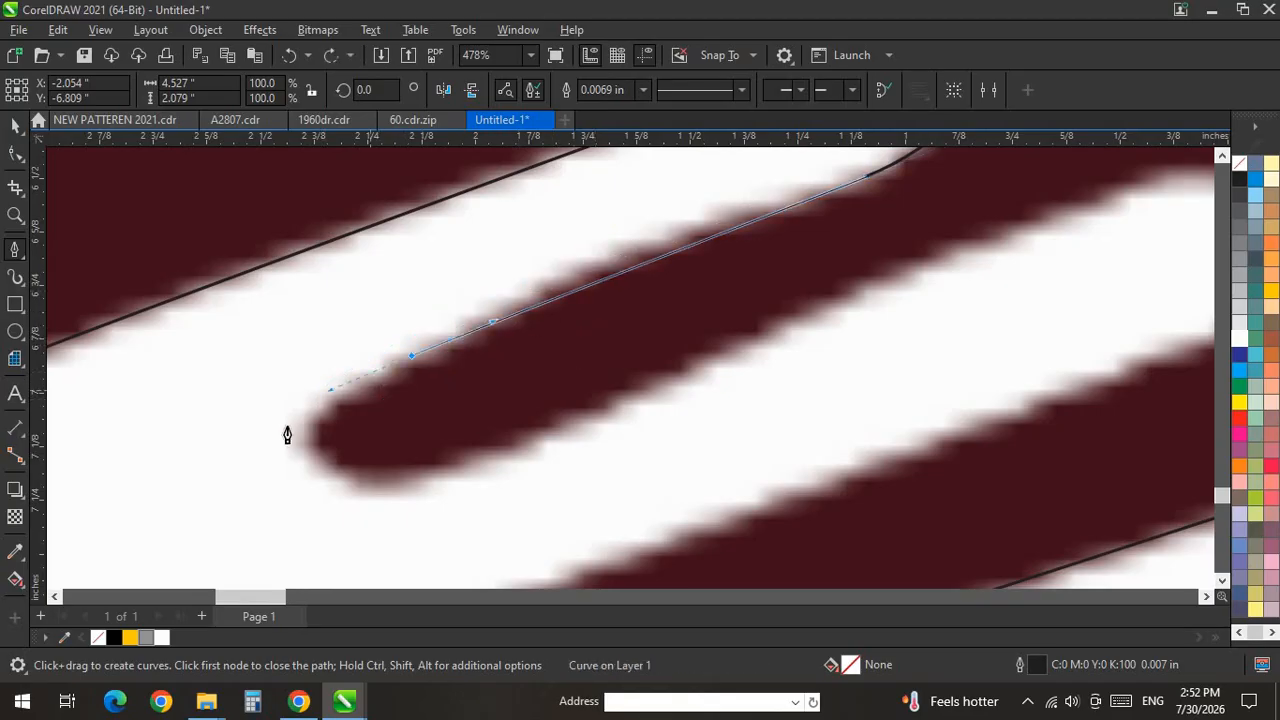
Trace around the maroon finger's rounded end and along its lower edge to the tip of the thin white streak.
scroll(345, 475, down, 3)
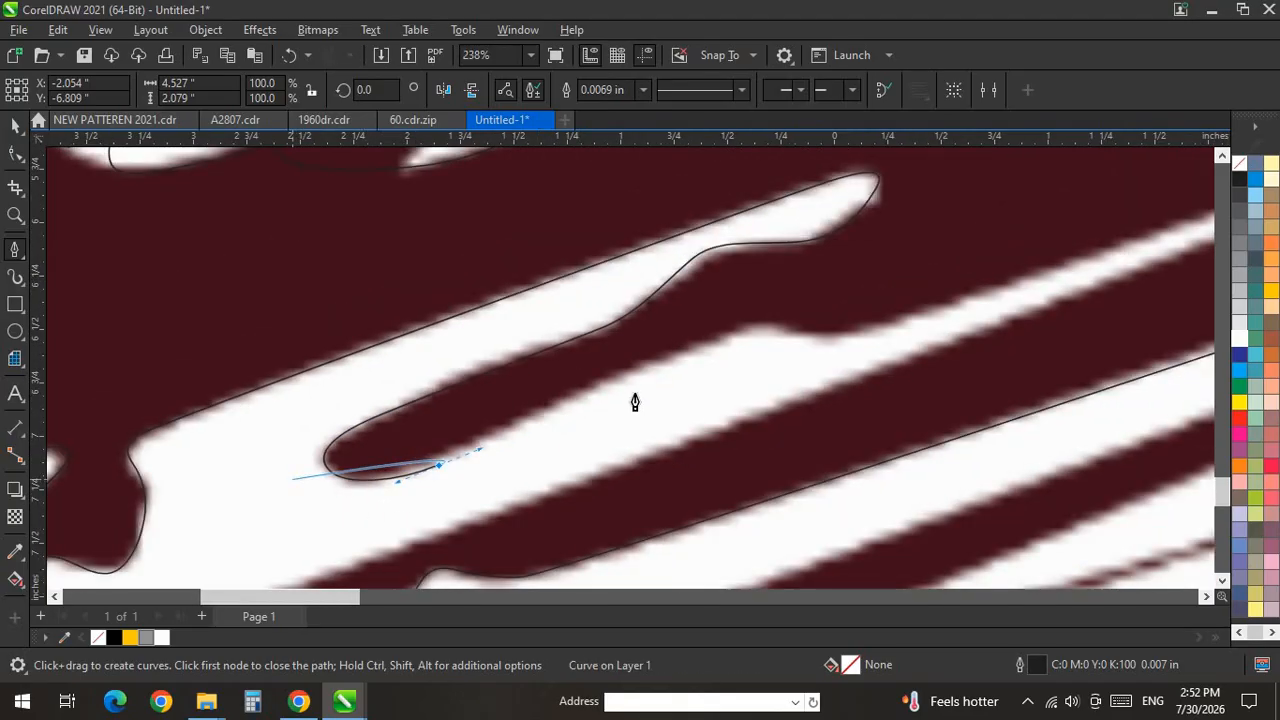
scroll(720, 376, up, 2)
drag(539, 354, 630, 321)
scroll(494, 411, down, 2)
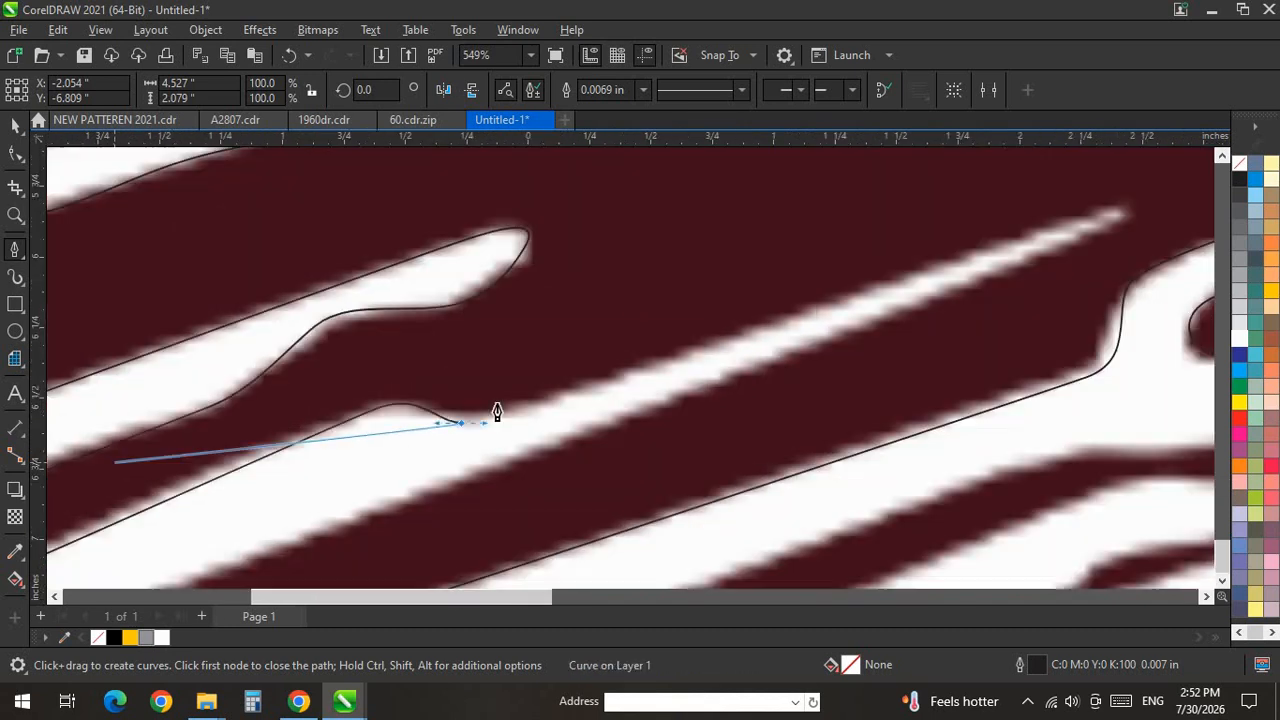
click(1060, 212)
drag(1087, 227, 1092, 210)
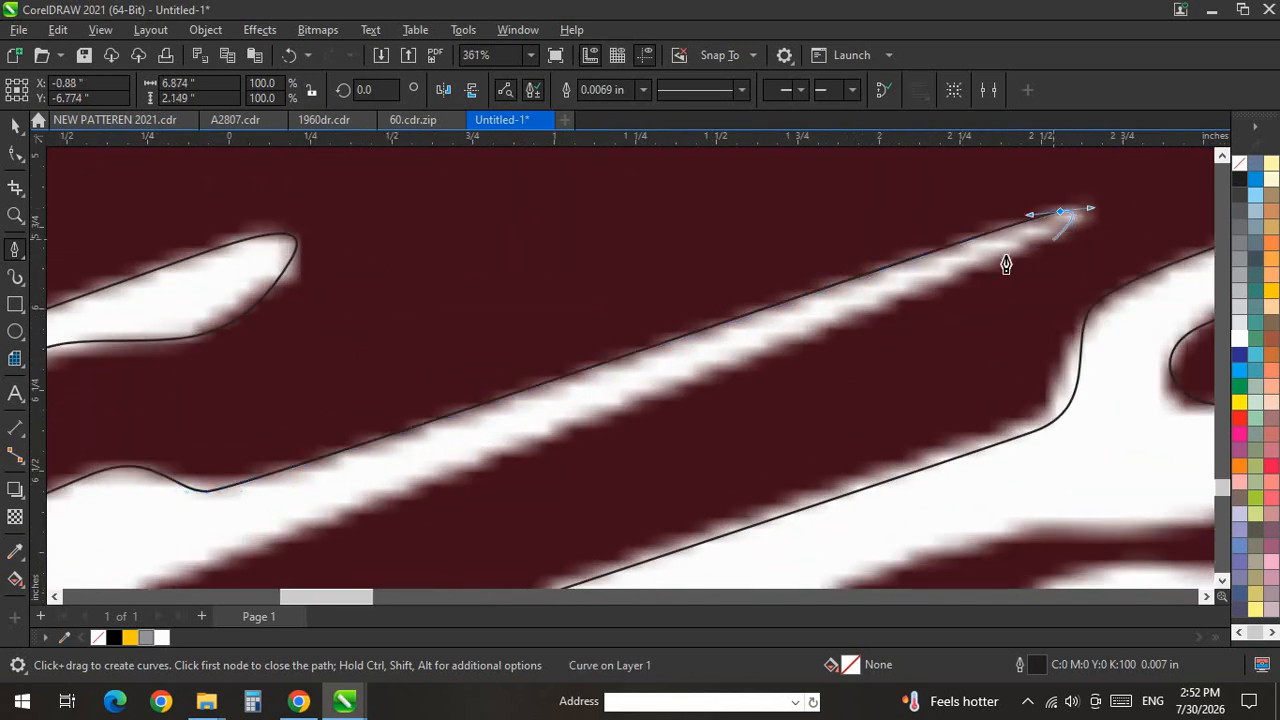
Trace back along the thin white streak's lower edge and over the stepped upper edge of the maroon band.
scroll(826, 254, down, 2)
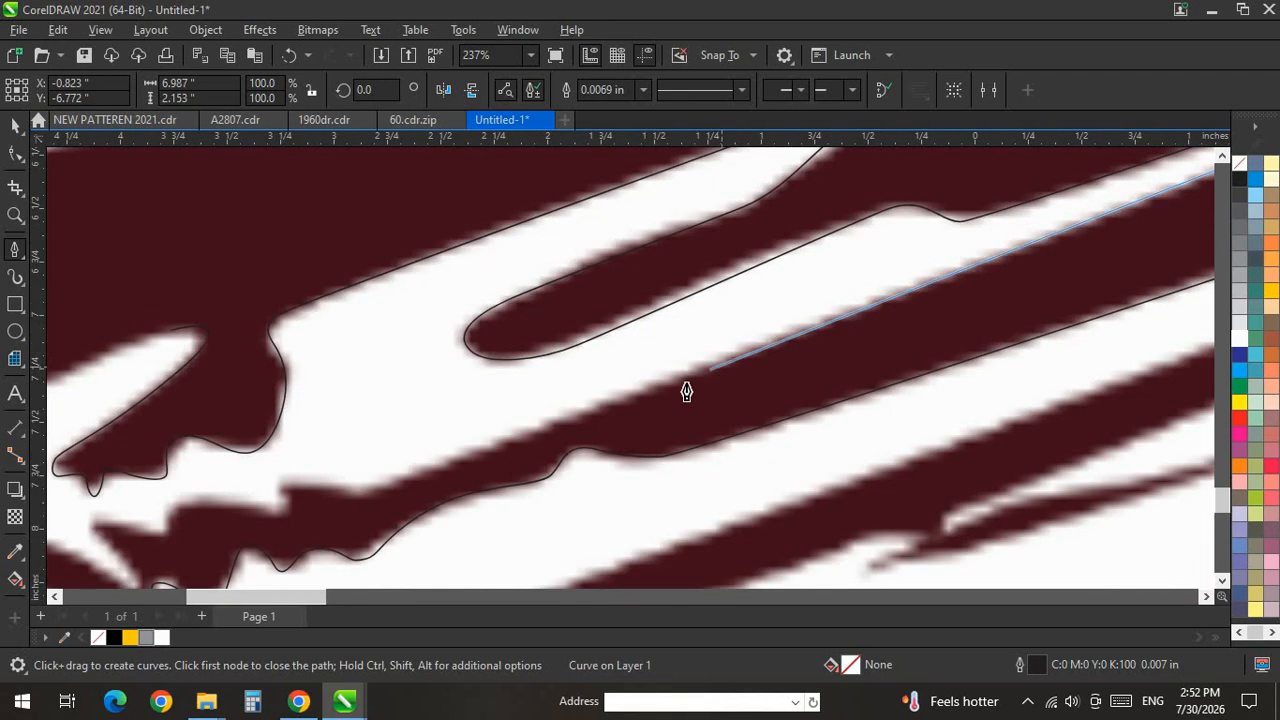
scroll(560, 417, up, 5)
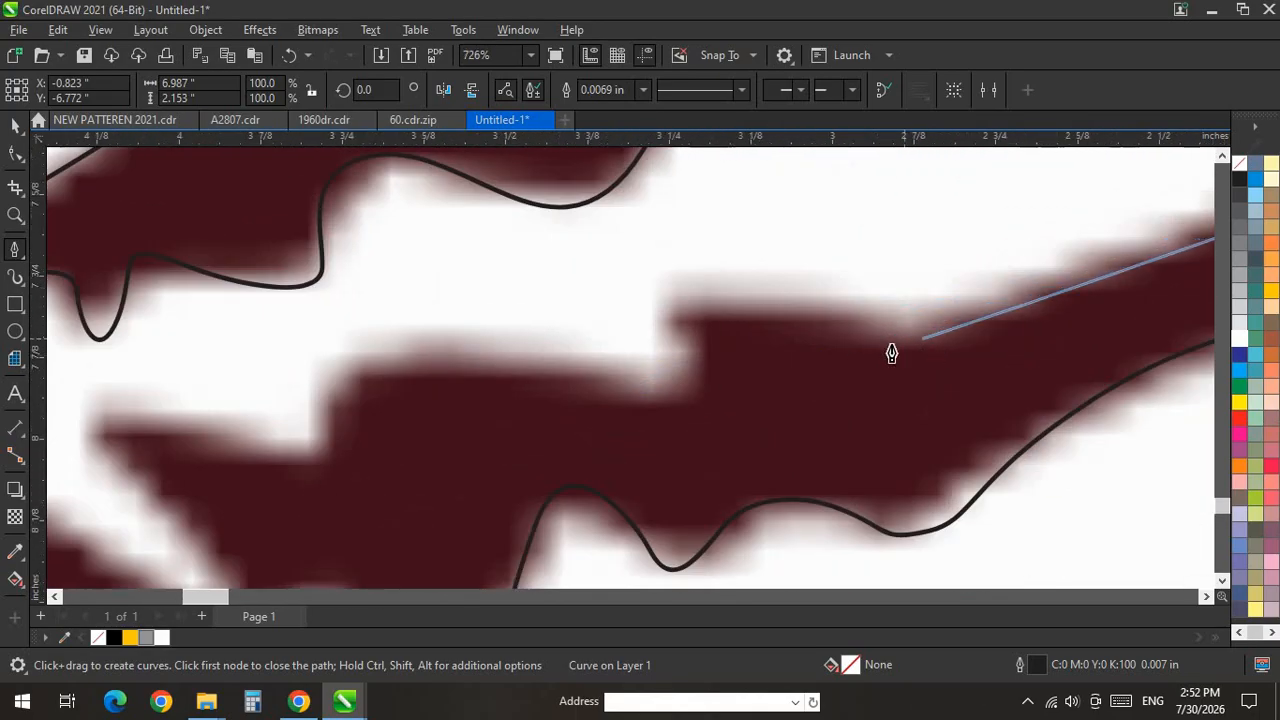
drag(945, 338, 855, 339)
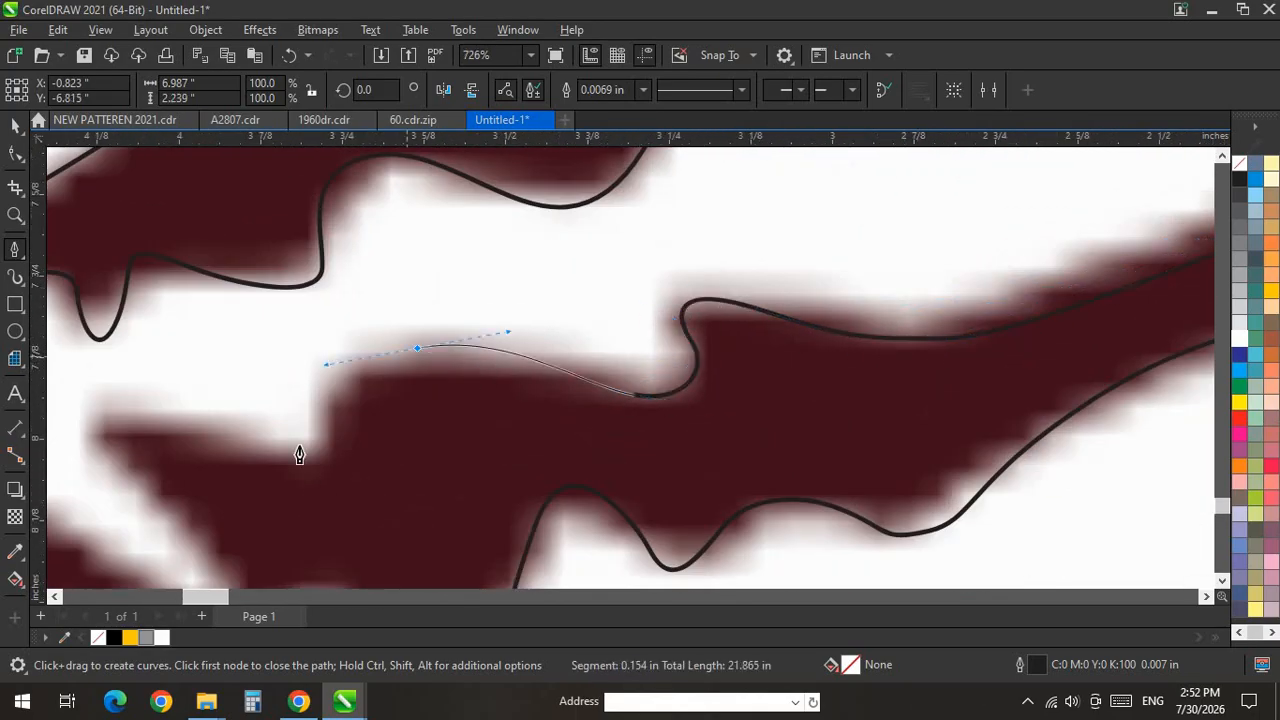
scroll(229, 491, down, 3)
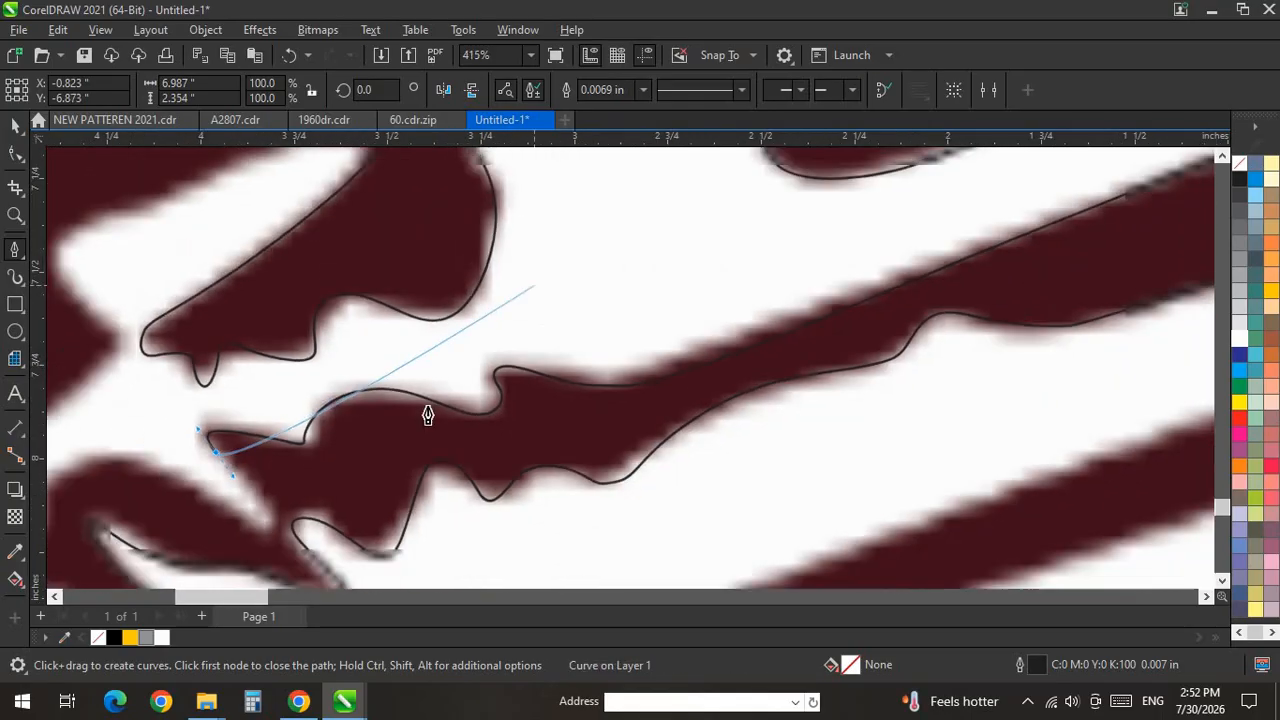
Trace around the narrow pointed white notch and over the top of the rounded maroon arch.
scroll(429, 414, up, 4)
drag(517, 388, 505, 416)
drag(352, 337, 217, 252)
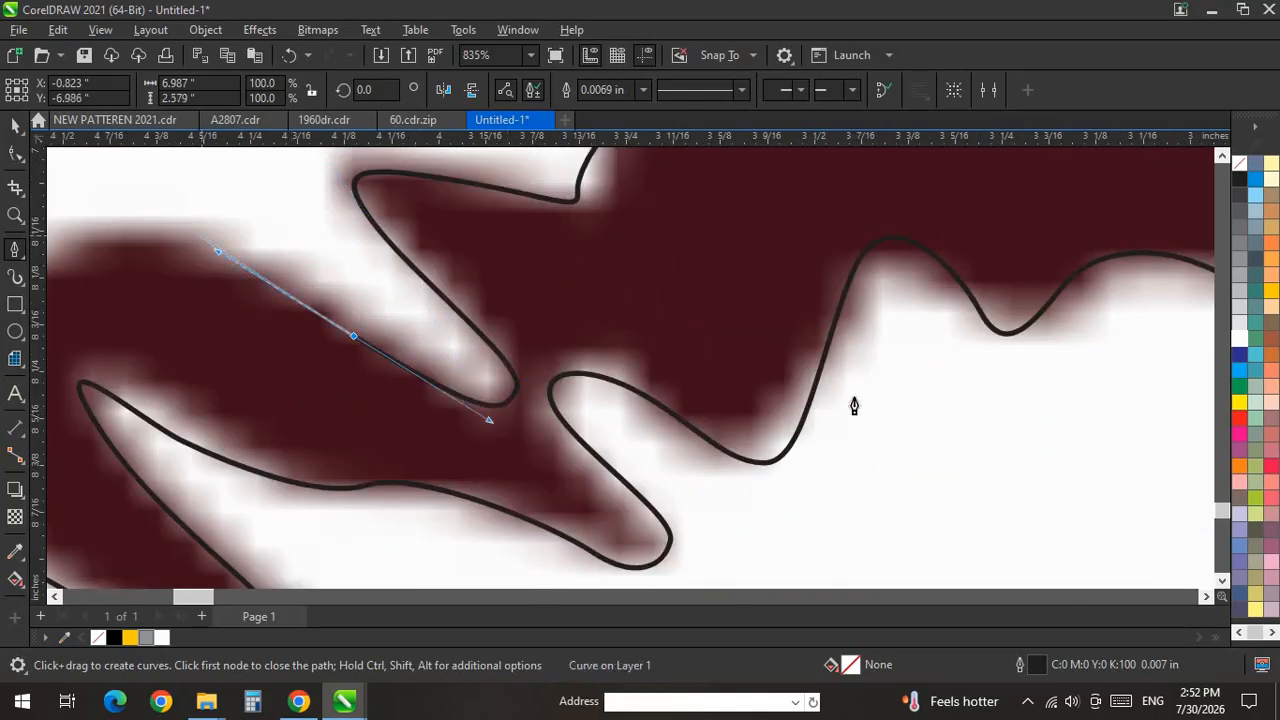
scroll(854, 406, down, 5)
scroll(537, 388, up, 5)
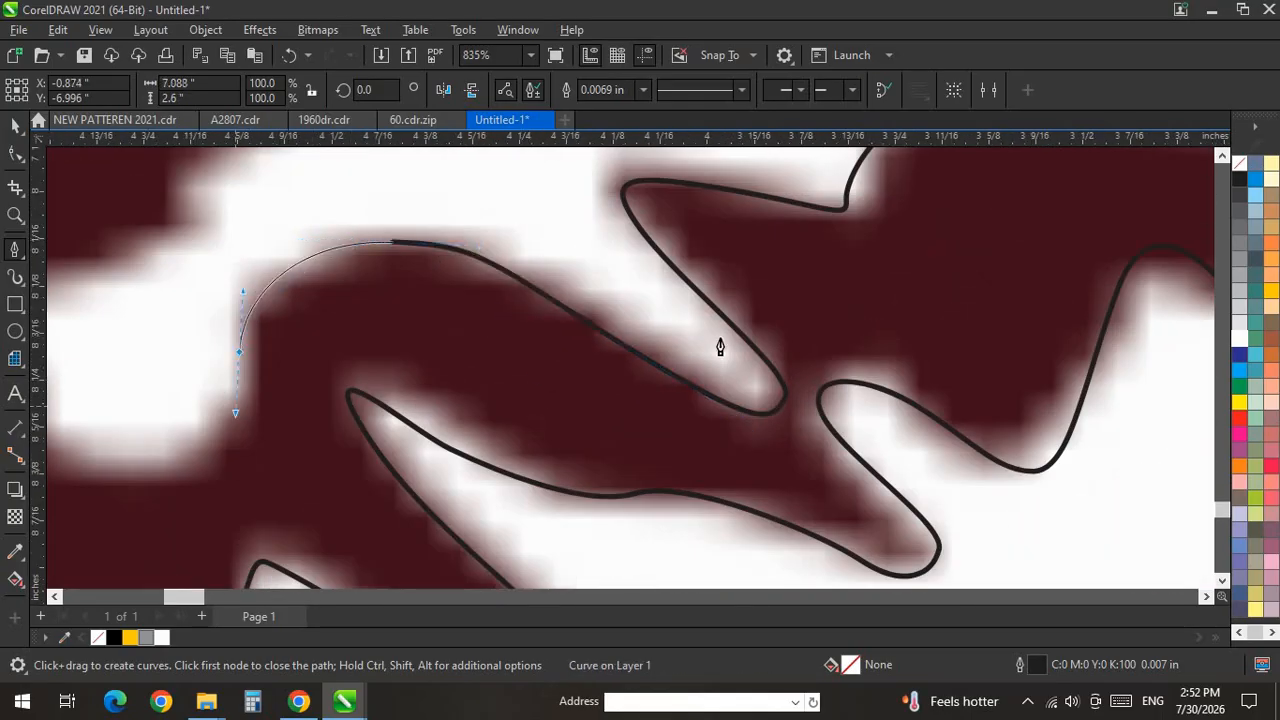
Continue the outline down the arch's side and around the small white pocket with the pointed corner.
drag(240, 350, 237, 418)
scroll(528, 391, down, 5)
scroll(560, 420, up, 4)
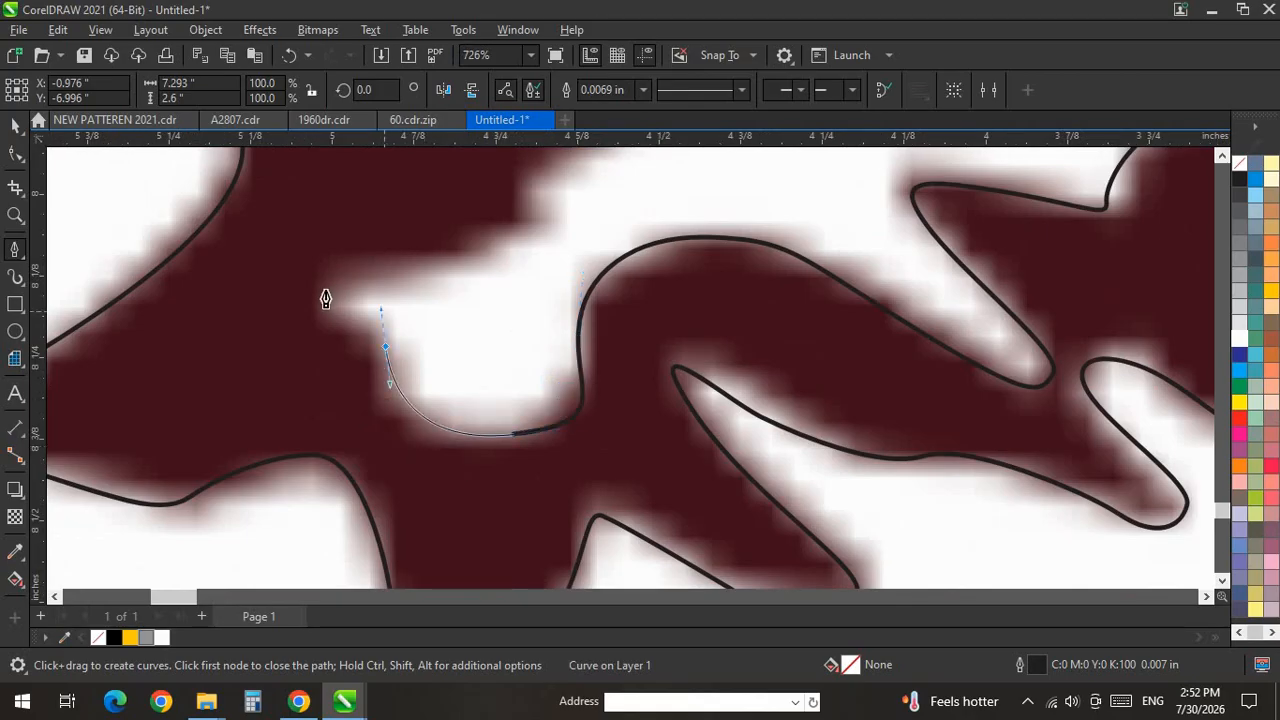
drag(312, 272, 337, 245)
scroll(545, 318, down, 4)
scroll(560, 274, up, 2)
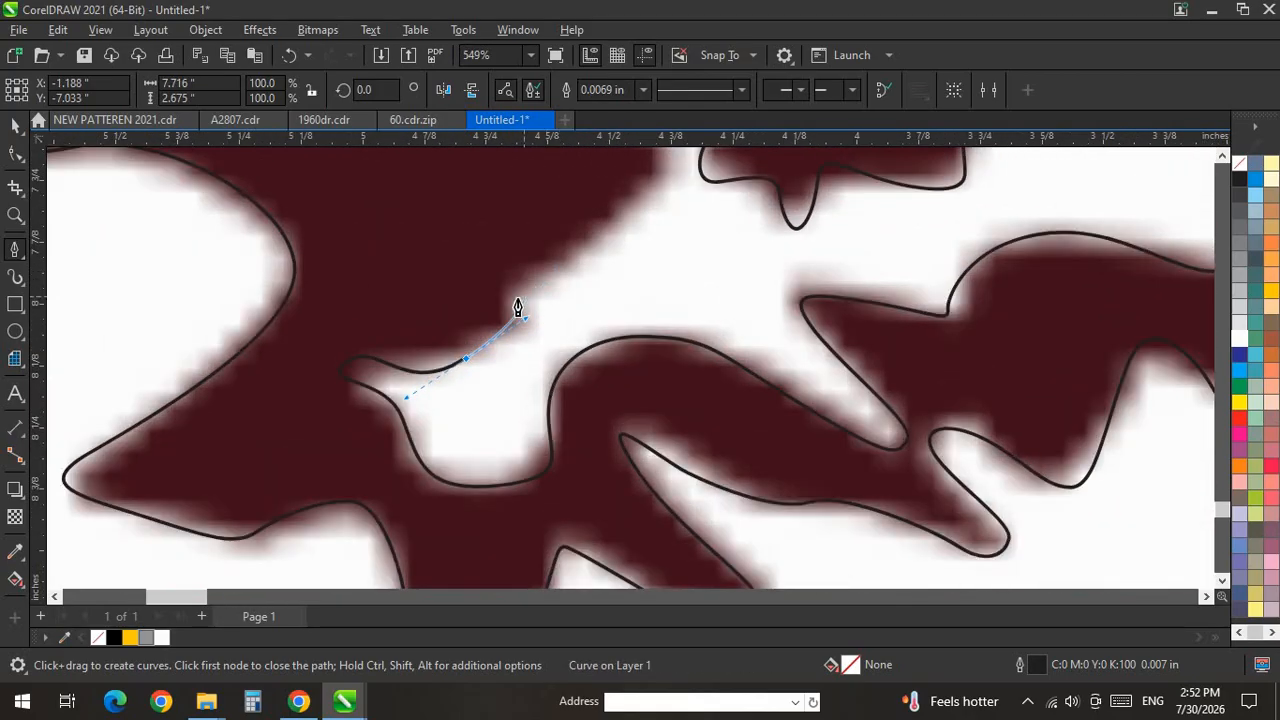
Trace through the narrow gap and around the leaf-shaped white cutout, closing the outline at its starting node.
drag(659, 179, 676, 163)
scroll(667, 296, down, 4)
scroll(672, 216, up, 8)
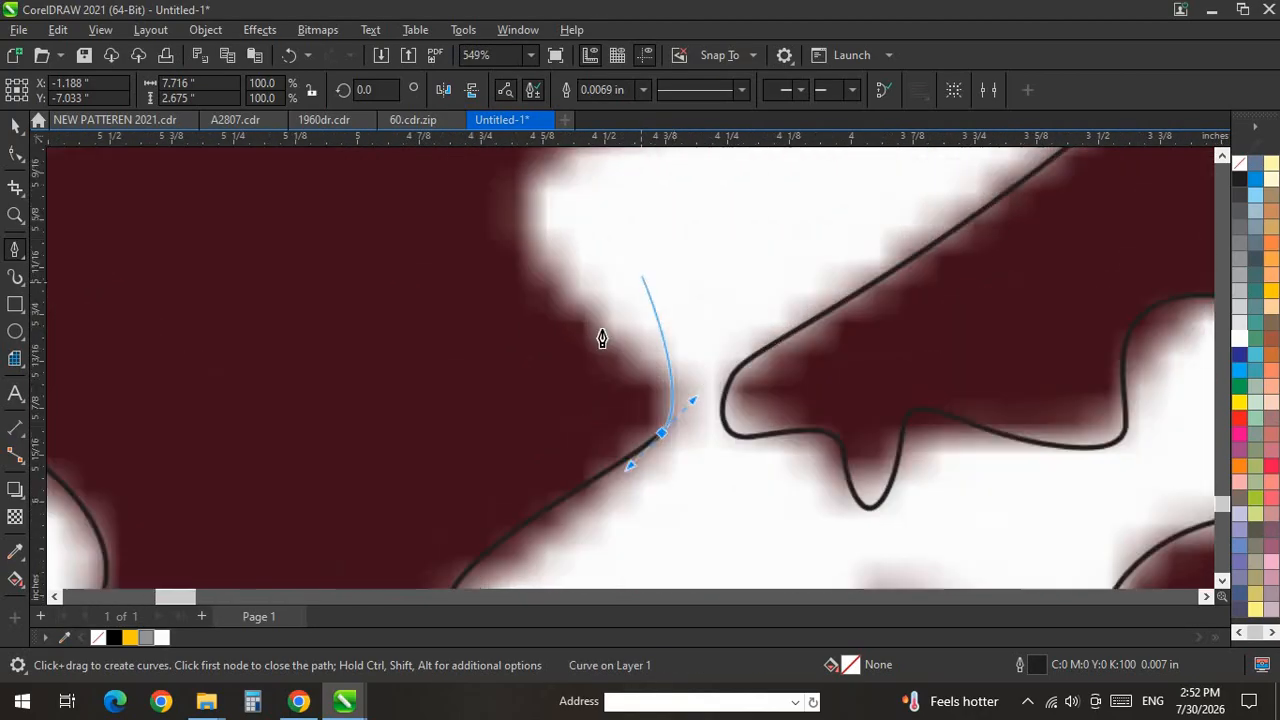
drag(543, 291, 484, 195)
scroll(480, 256, down, 3)
scroll(525, 297, up, 3)
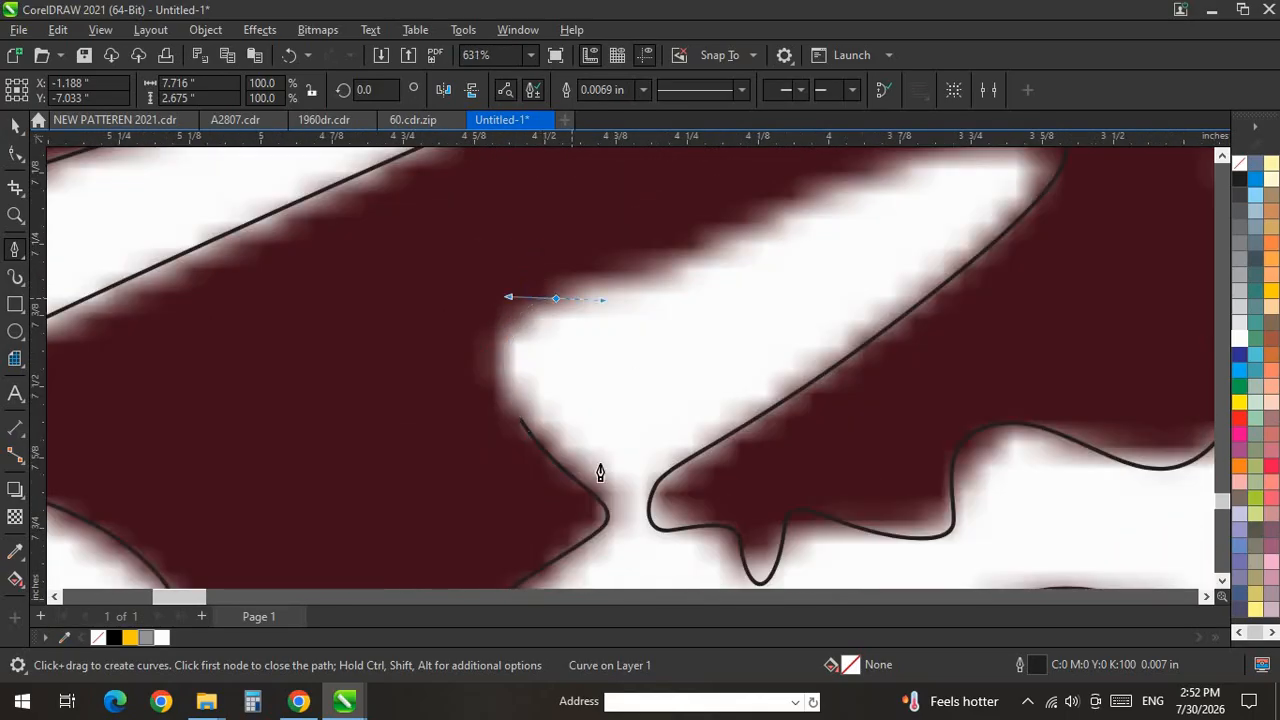
scroll(743, 314, up, 3)
click(933, 212)
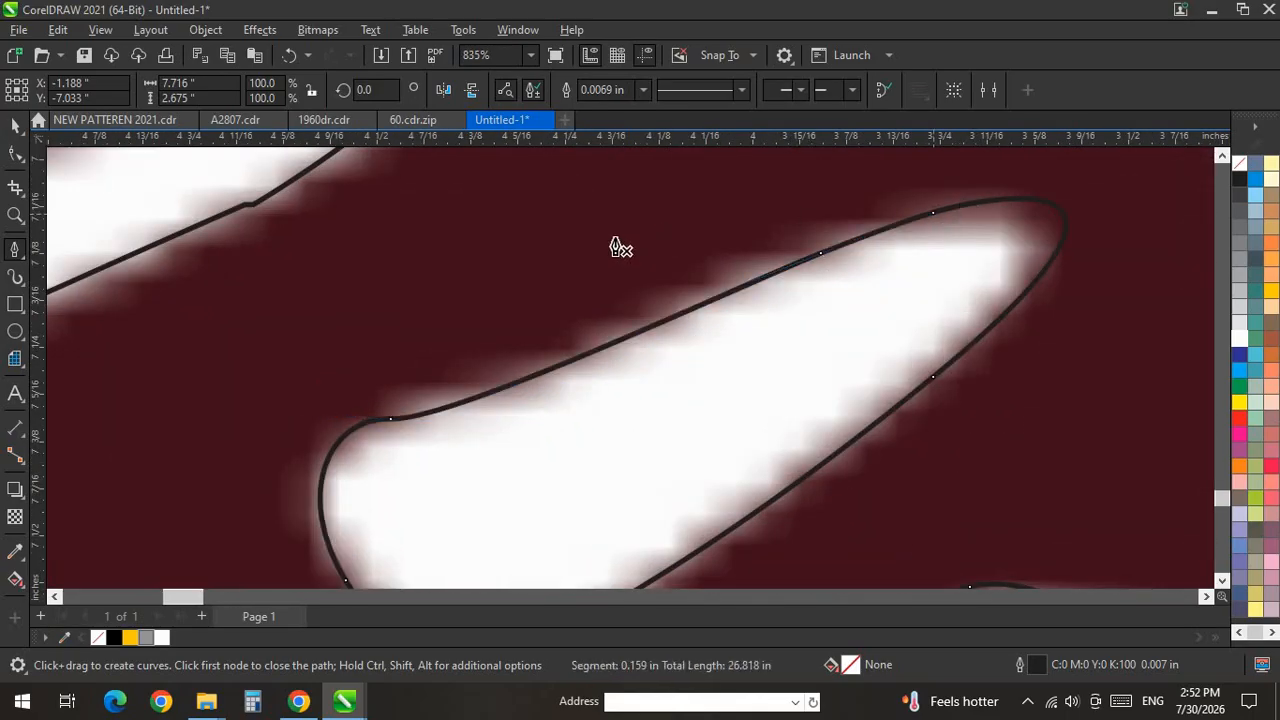
Trace the small boot-shaped maroon patch as a closed outline about 1.13 by 0.52 inches.
scroll(616, 248, down, 6)
scroll(800, 337, up, 4)
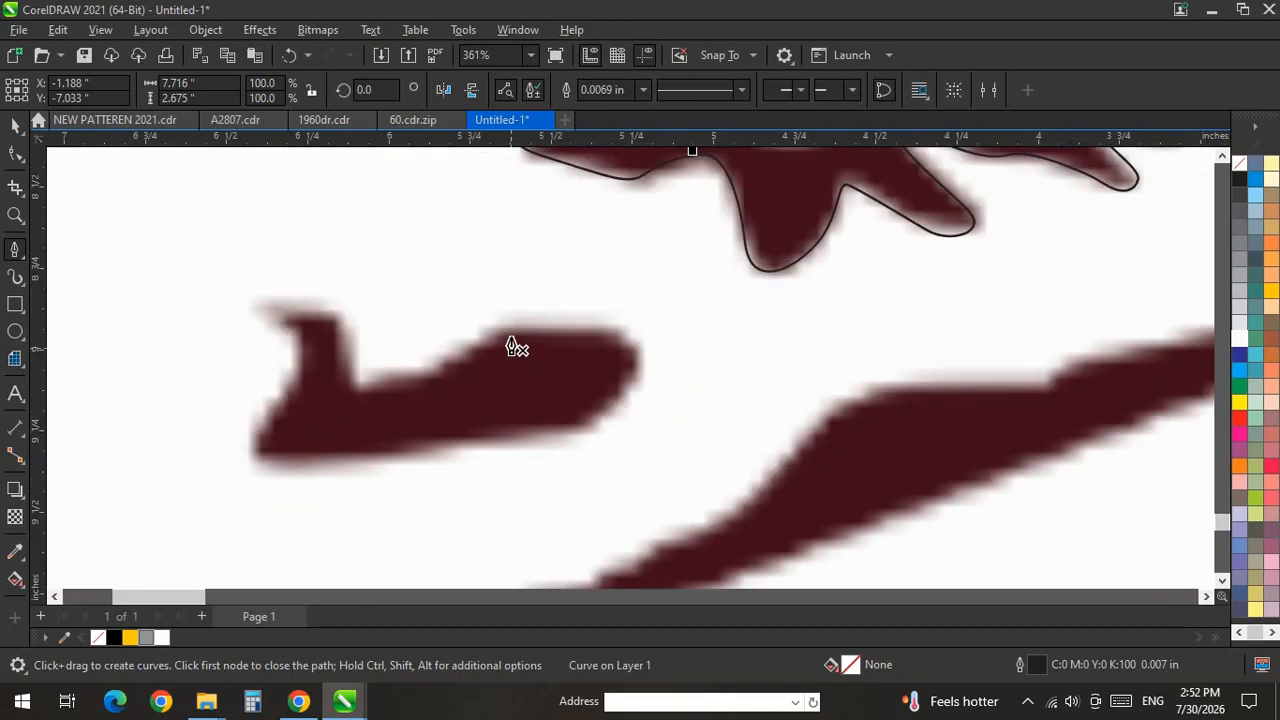
click(507, 331)
drag(630, 402, 628, 406)
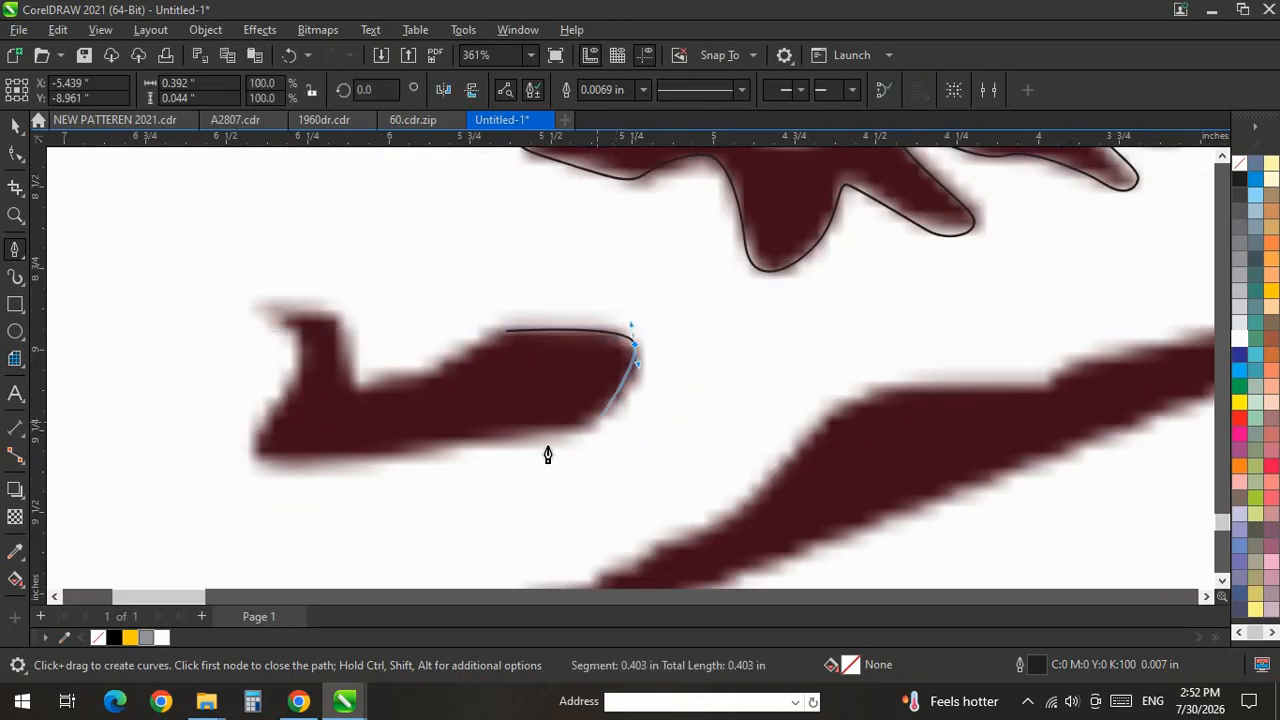
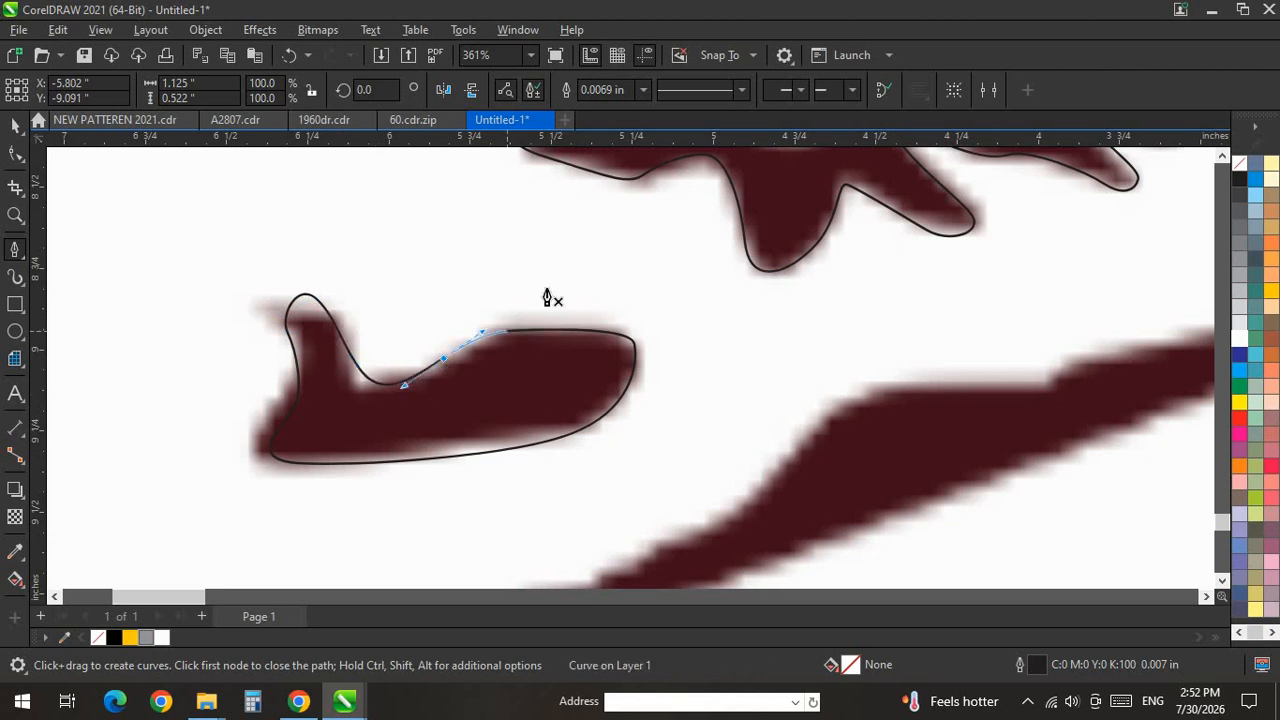
Start an outline on the small tapered streak near the artwork's edge, tracing its upper edge and rounded thick end.
scroll(570, 315, down, 5)
scroll(920, 235, up, 3)
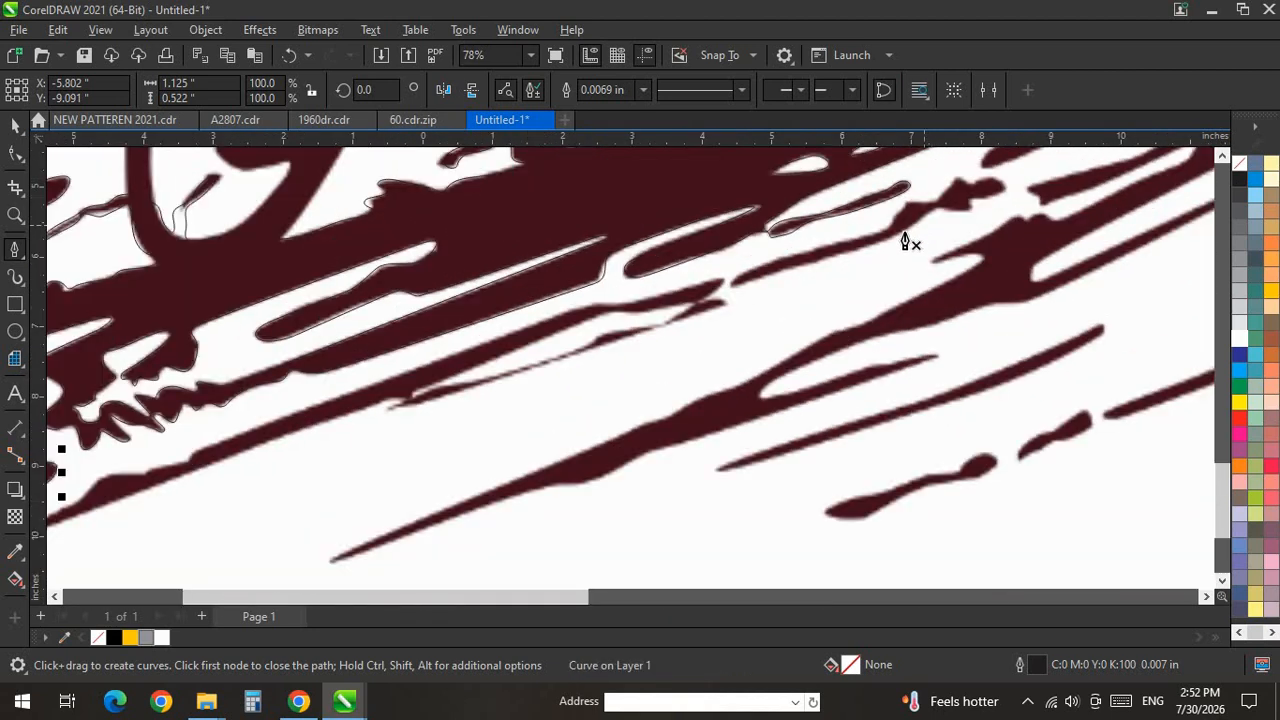
scroll(905, 241, down, 2)
scroll(850, 243, up, 2)
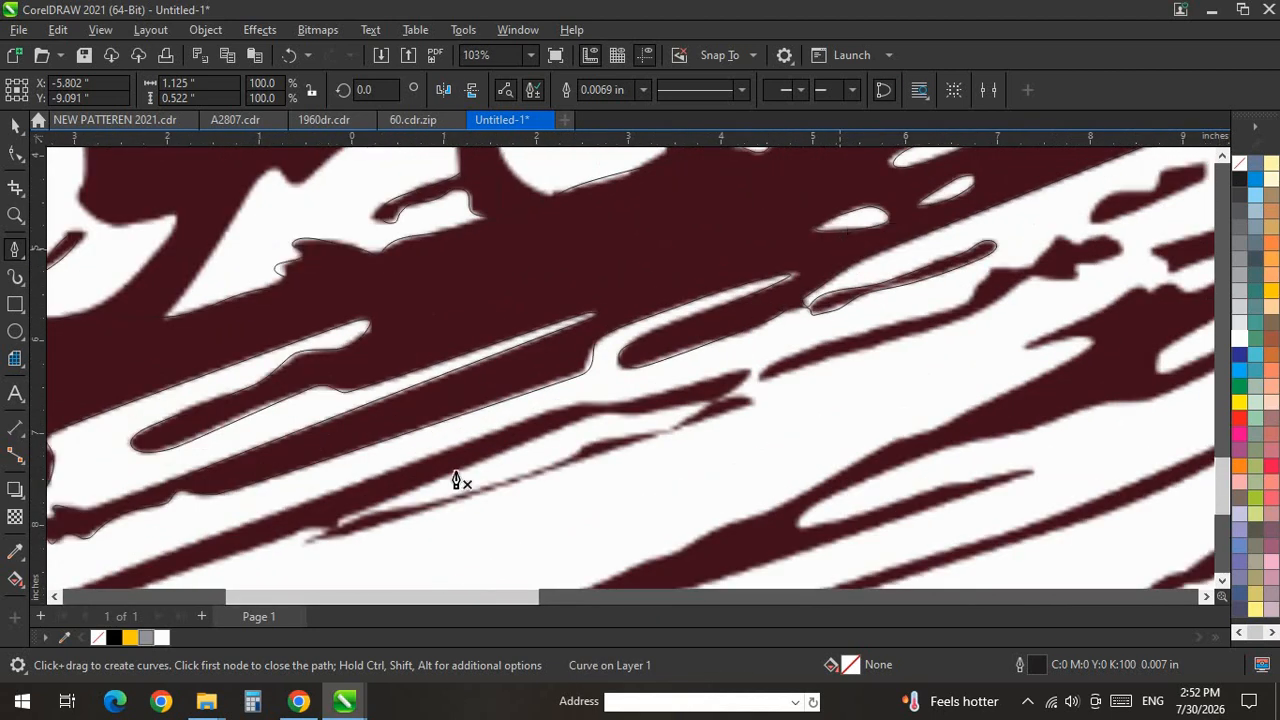
scroll(274, 443, down, 1)
scroll(235, 412, up, 3)
click(231, 410)
scroll(266, 378, up, 1)
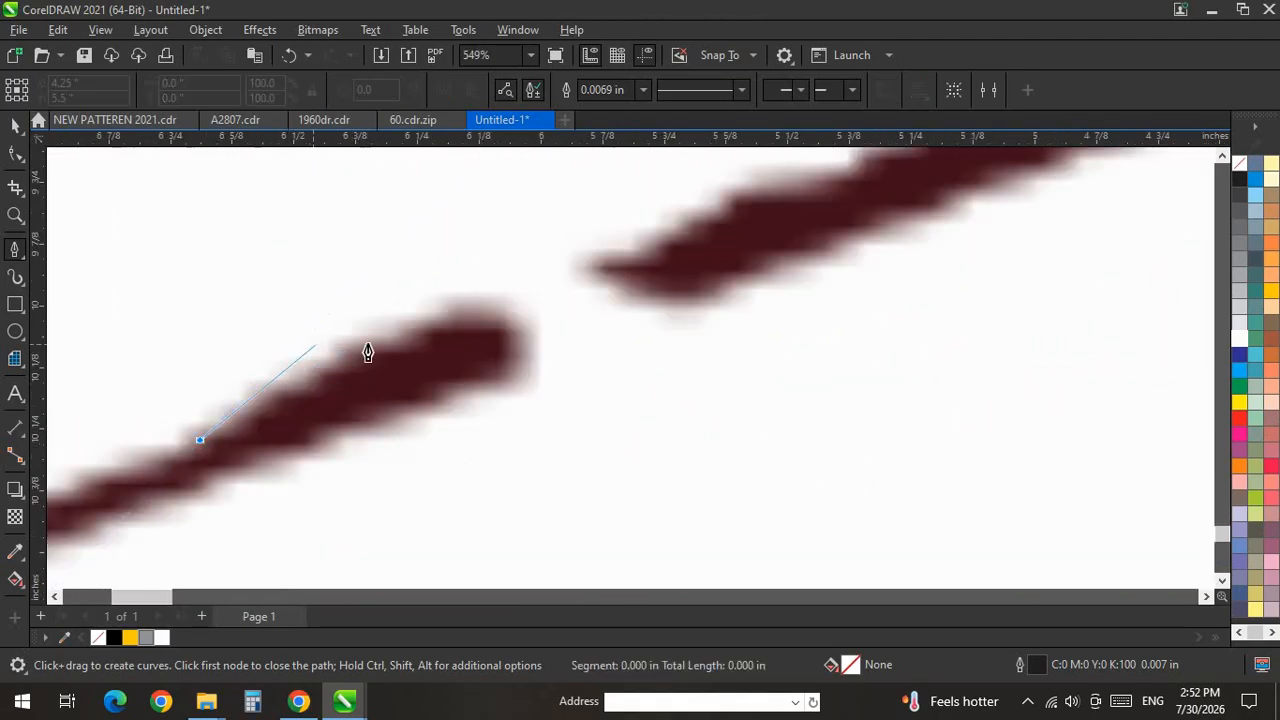
drag(540, 321, 500, 301)
Trace the small streak's lower edge and pointed tail, then return along its upper edge to close the outline.
scroll(852, 348, down, 2)
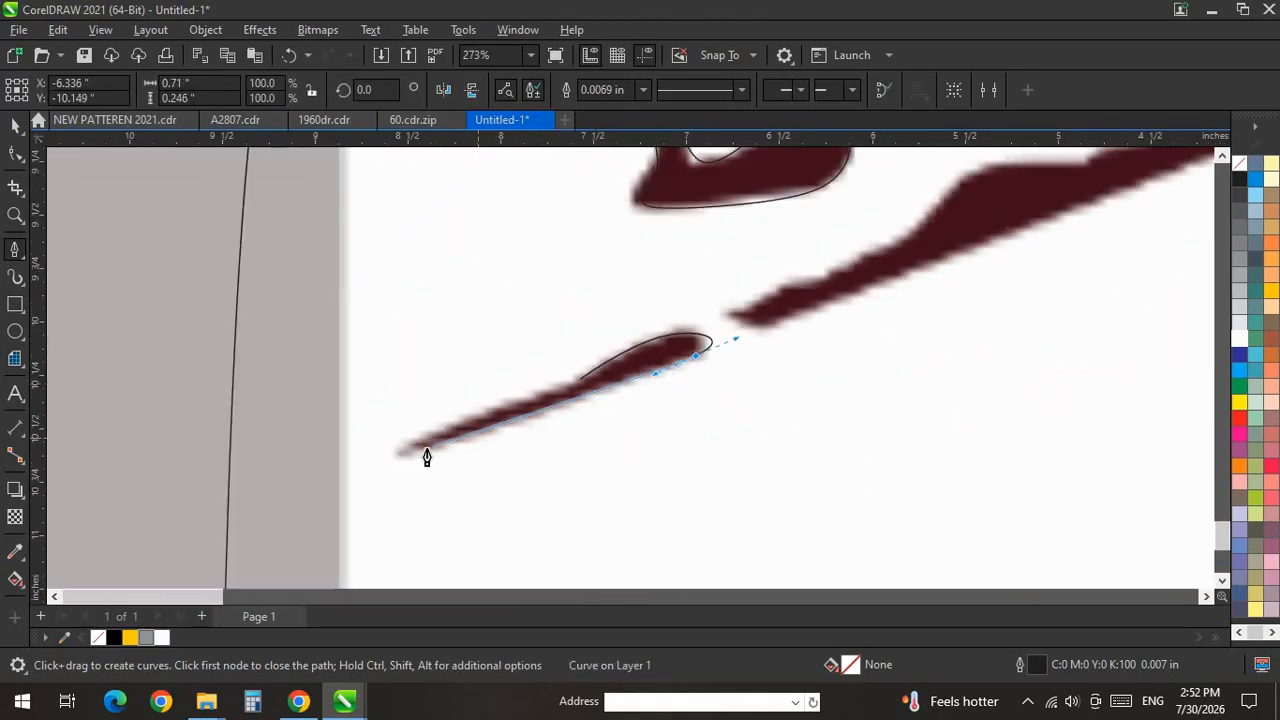
scroll(427, 448, up, 2)
drag(390, 461, 360, 468)
drag(405, 417, 431, 410)
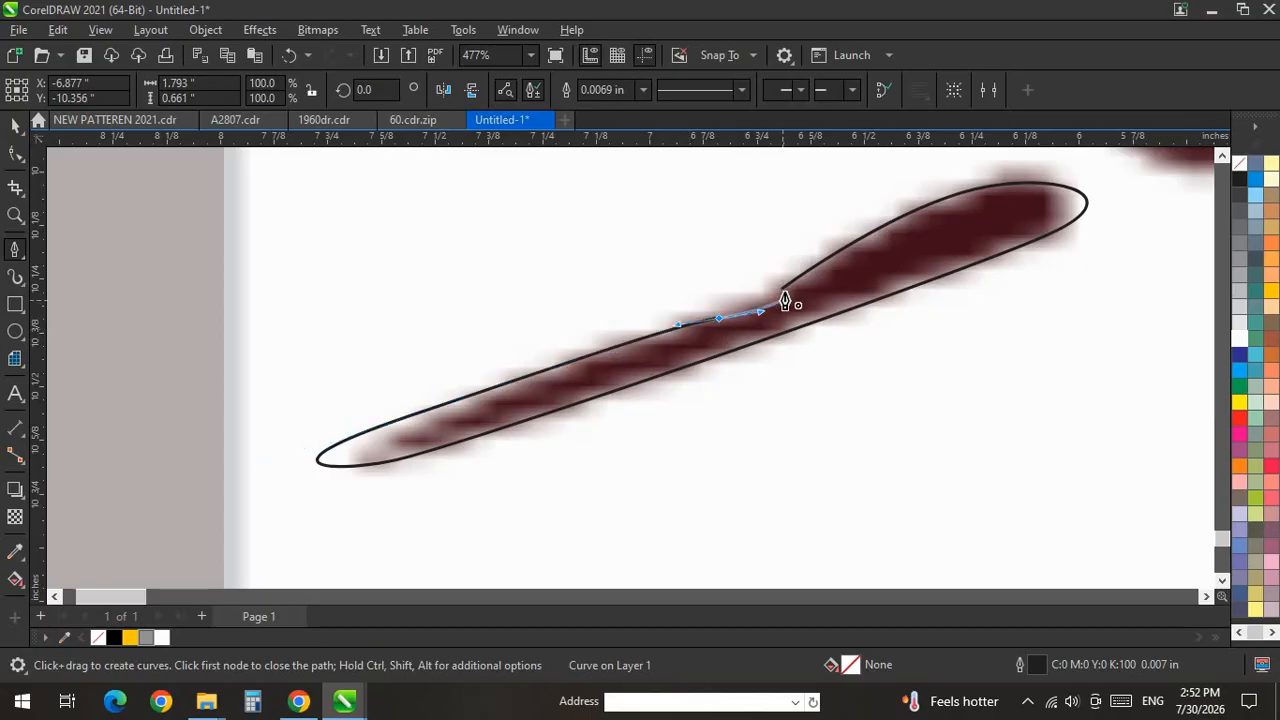
Start outlining the long maroon band beneath the finished shapes, curving around its rounded tip onto the lower edge.
scroll(479, 317, down, 5)
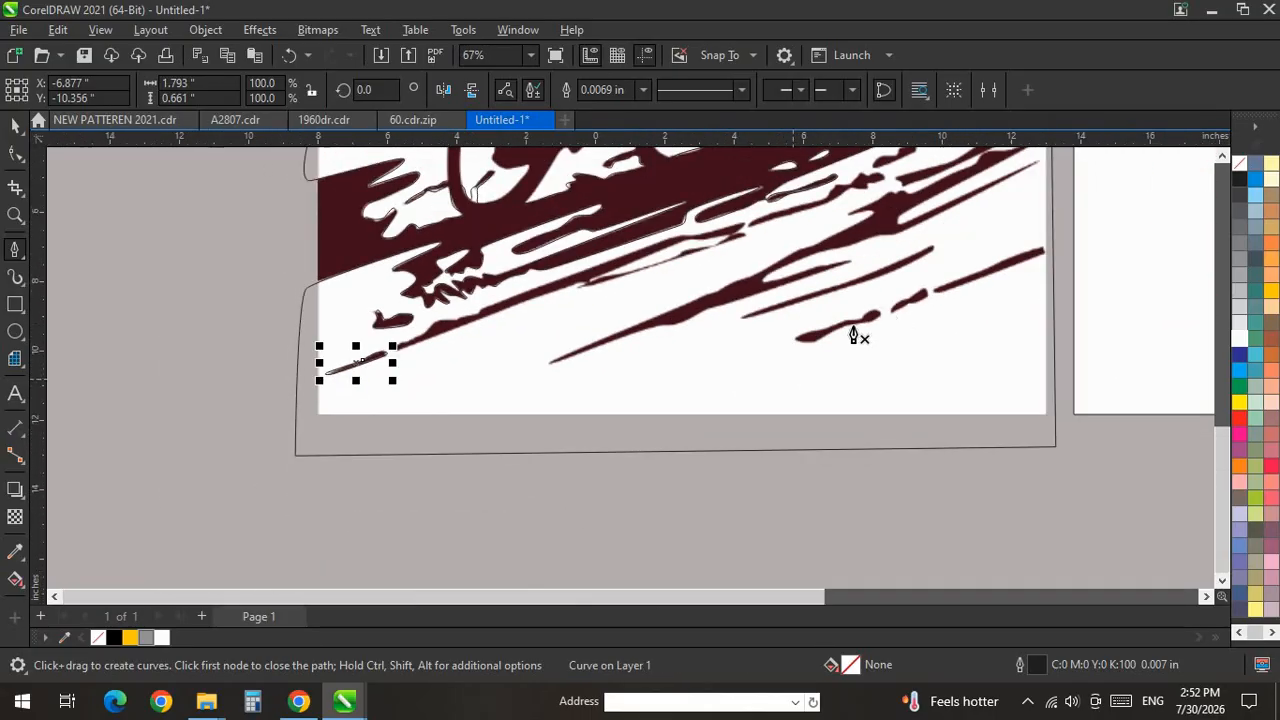
scroll(630, 355, up, 2)
scroll(674, 483, down, 1)
scroll(706, 374, up, 4)
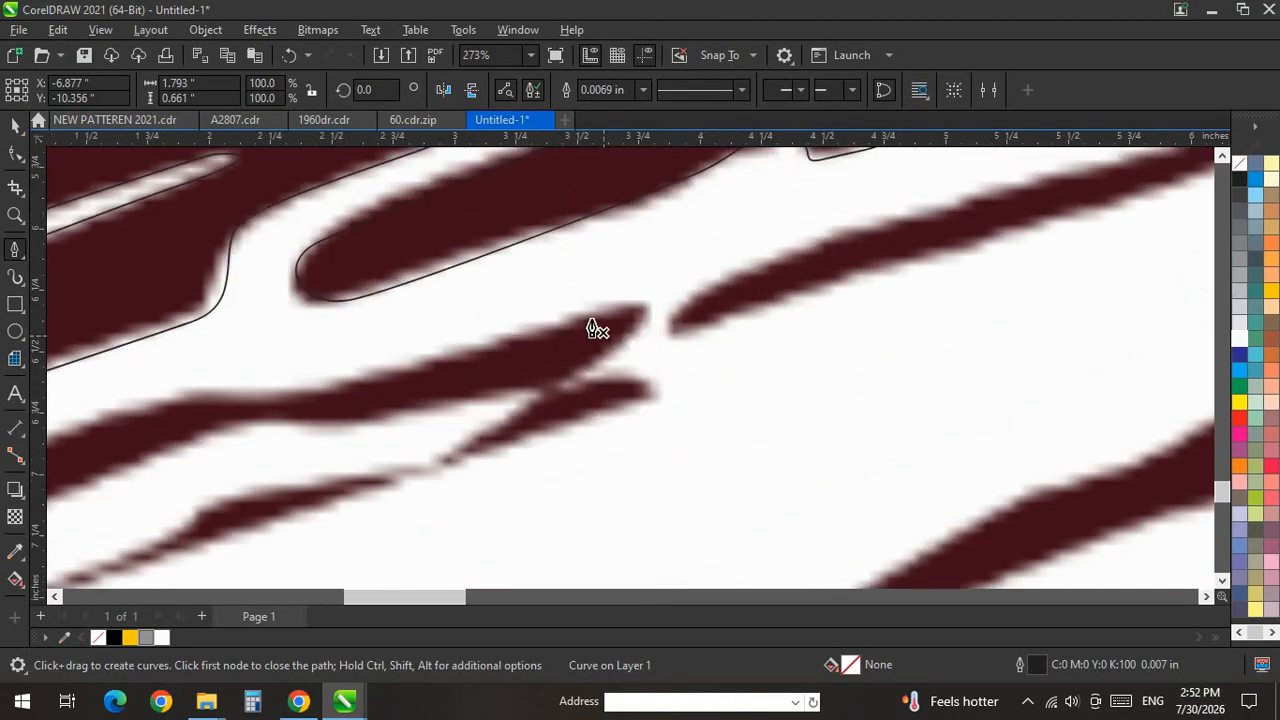
drag(602, 290, 637, 273)
drag(462, 432, 409, 440)
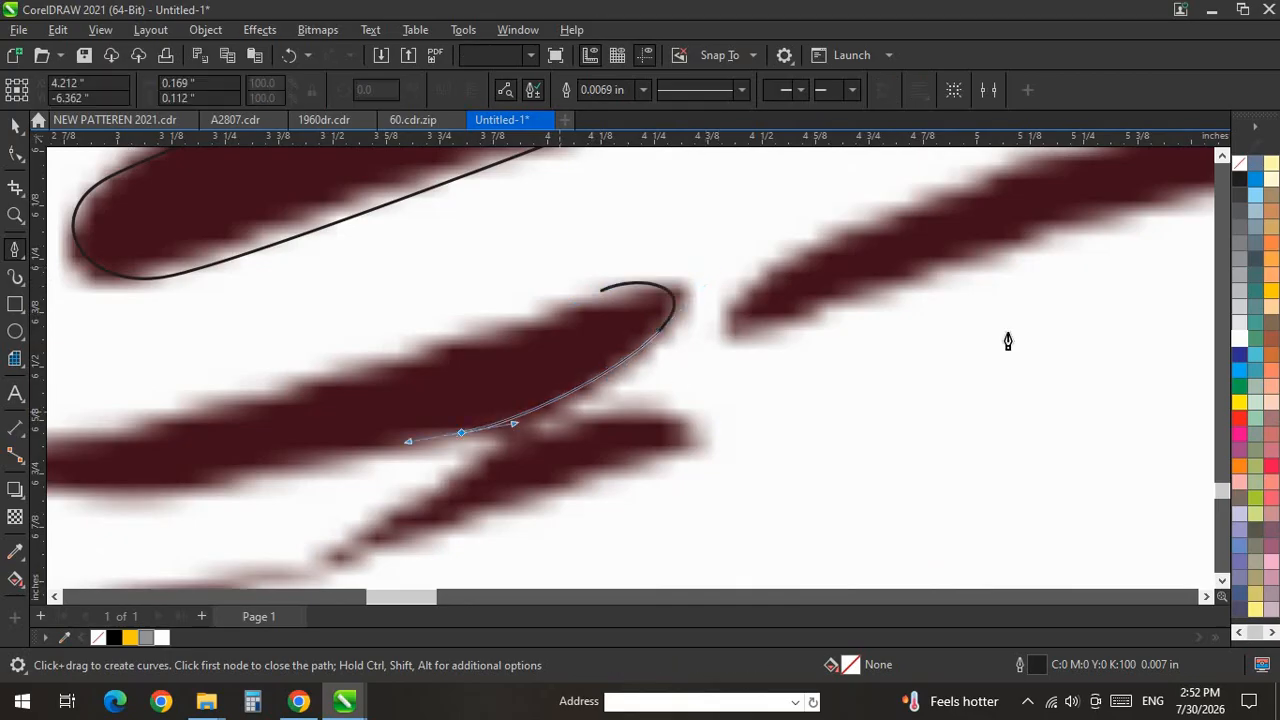
Continue the outline along the long band's lower edge and around the notch where the thin streak branches off.
scroll(1100, 346, down, 2)
scroll(120, 435, up, 1)
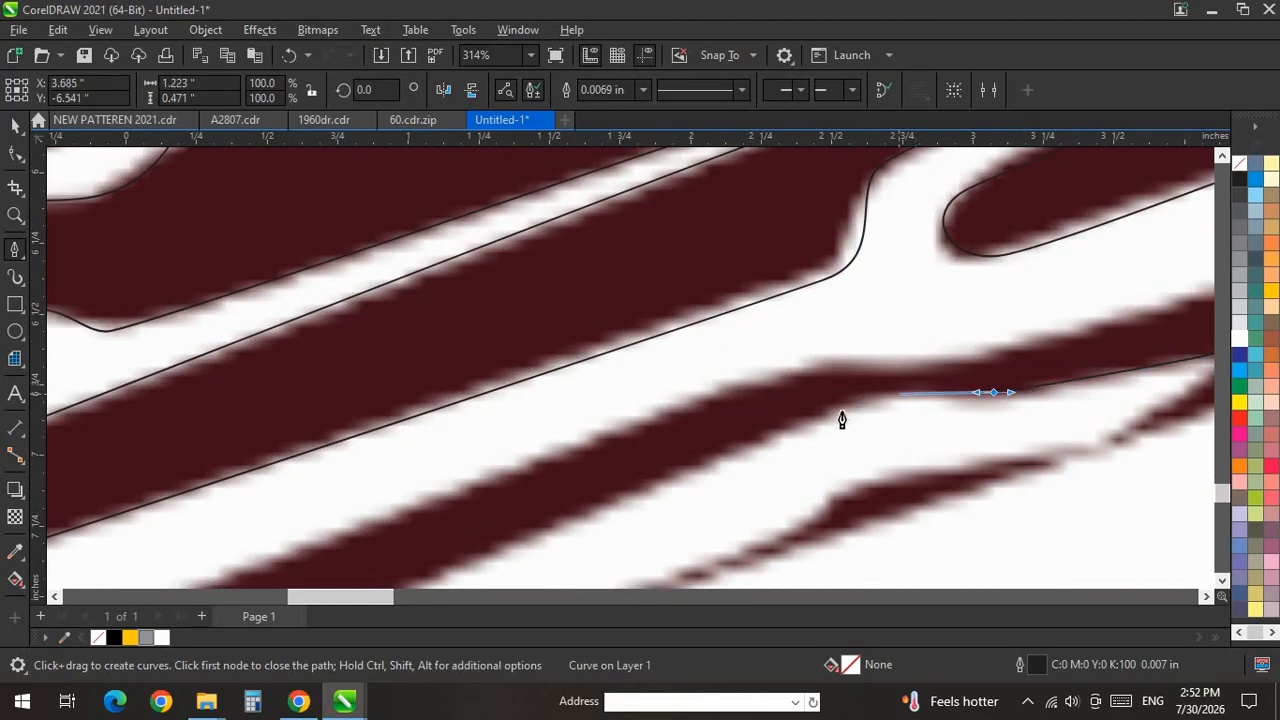
scroll(1100, 207, down, 2)
scroll(940, 294, up, 2)
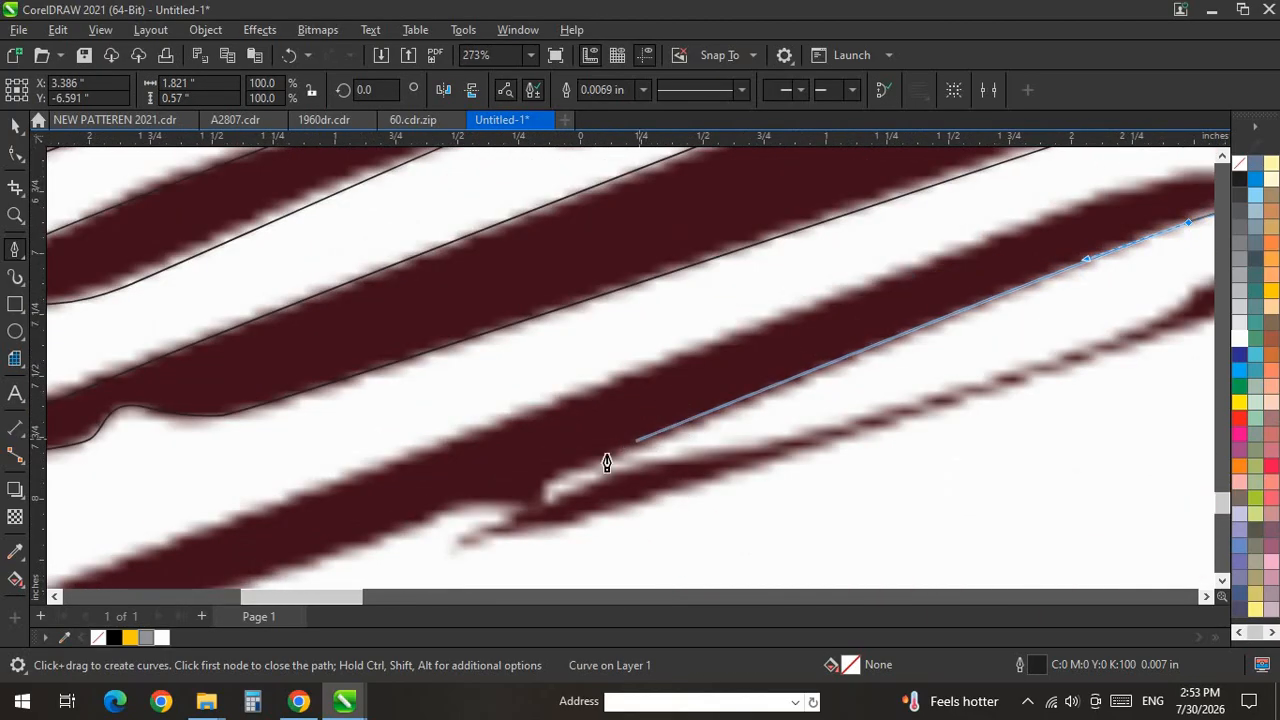
drag(608, 453, 573, 468)
scroll(550, 491, up, 2)
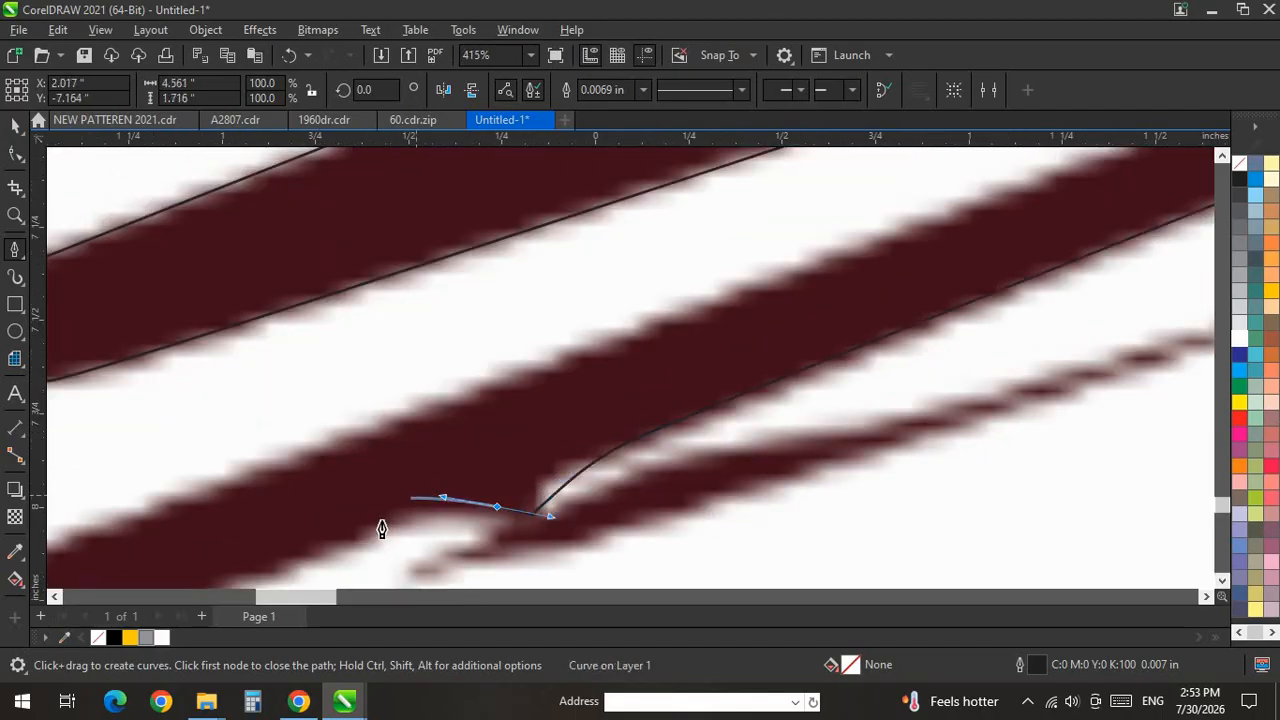
Run the outline straight along the rest of the band's lower edge and around its pointed far end.
scroll(418, 527, down, 6)
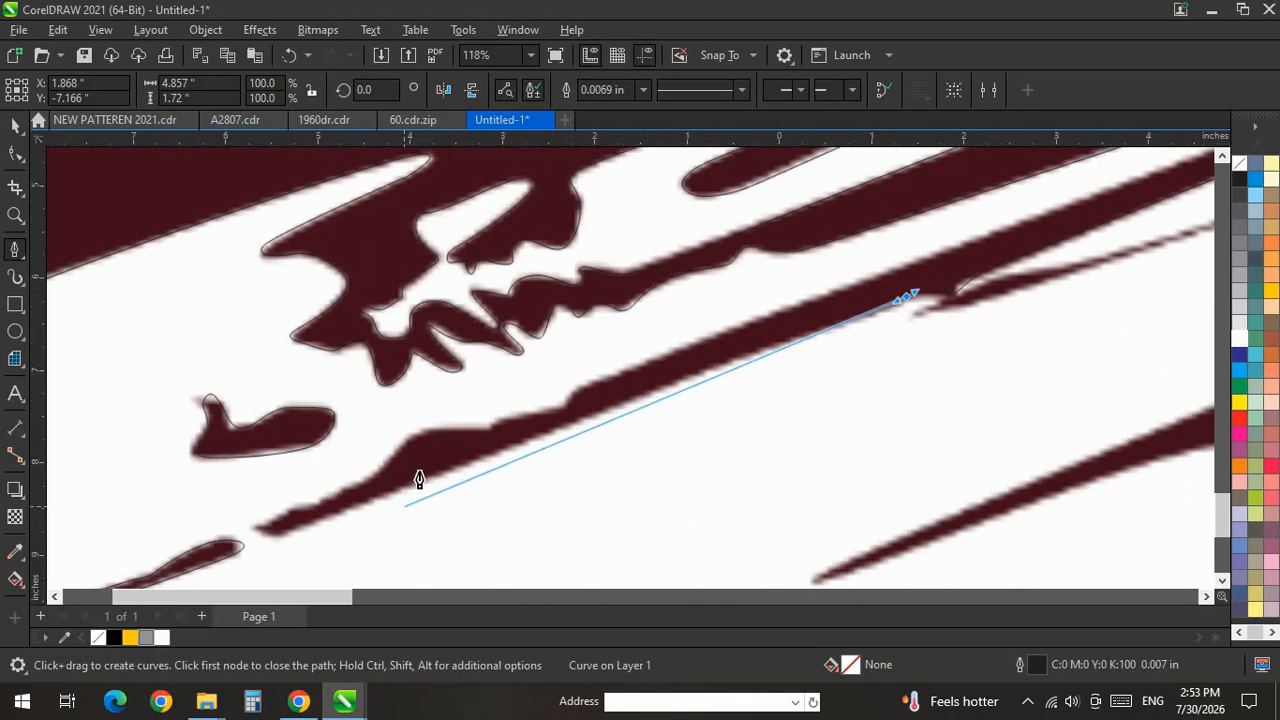
scroll(865, 362, down, 2)
scroll(592, 446, up, 5)
click(467, 481)
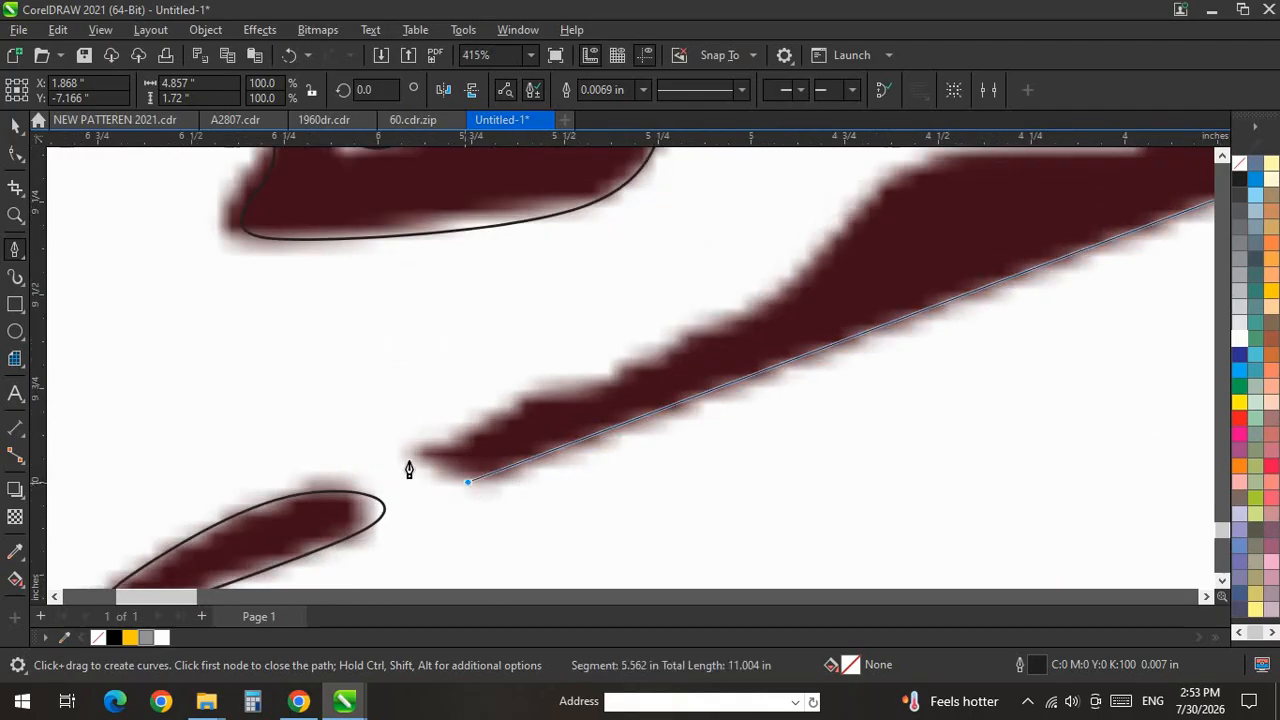
click(409, 461)
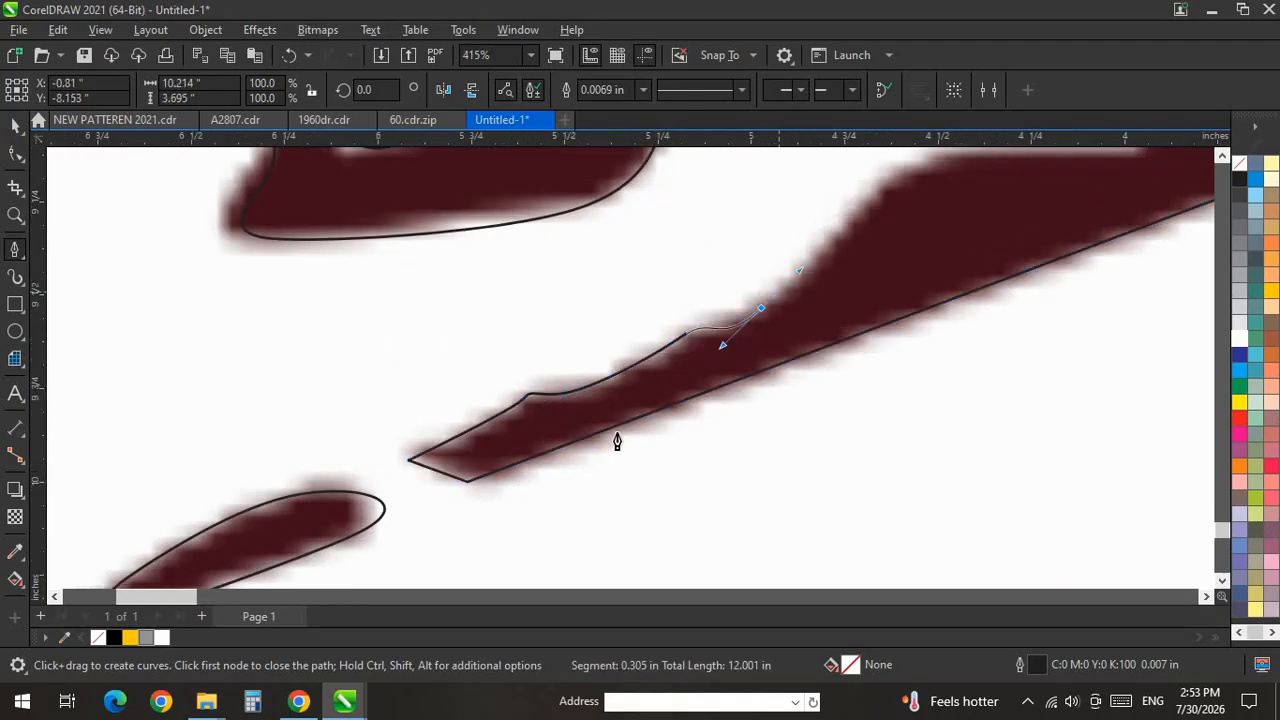
Trace the long band's upper edge over the sloping hump and small steps, then along its straight stretch.
scroll(617, 441, down, 2)
scroll(605, 404, up, 1)
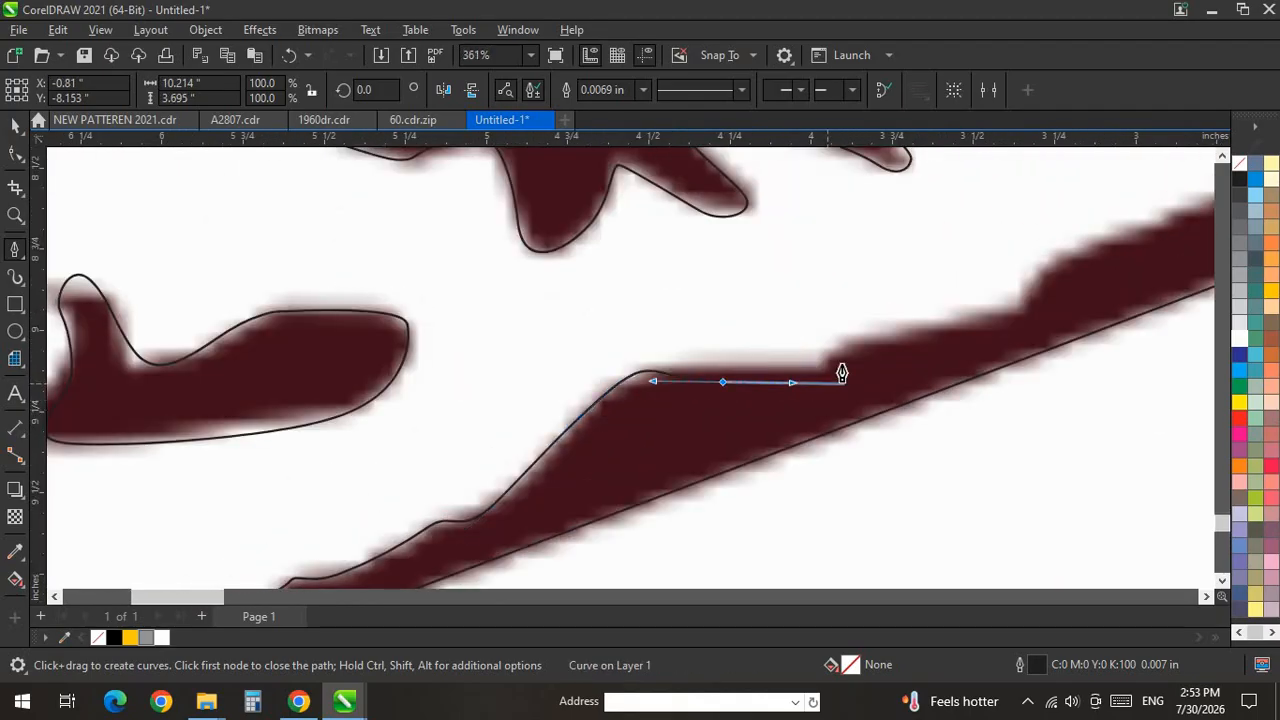
scroll(712, 419, down, 4)
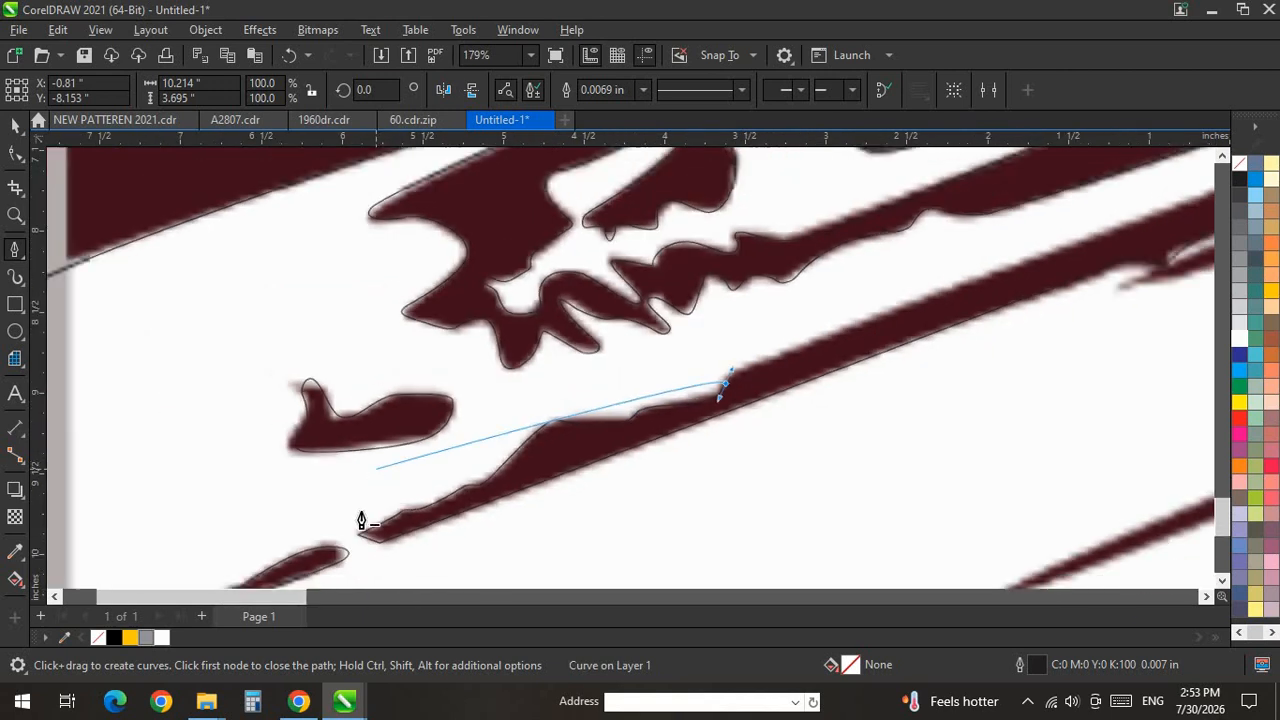
scroll(709, 377, up, 3)
scroll(713, 455, up, 3)
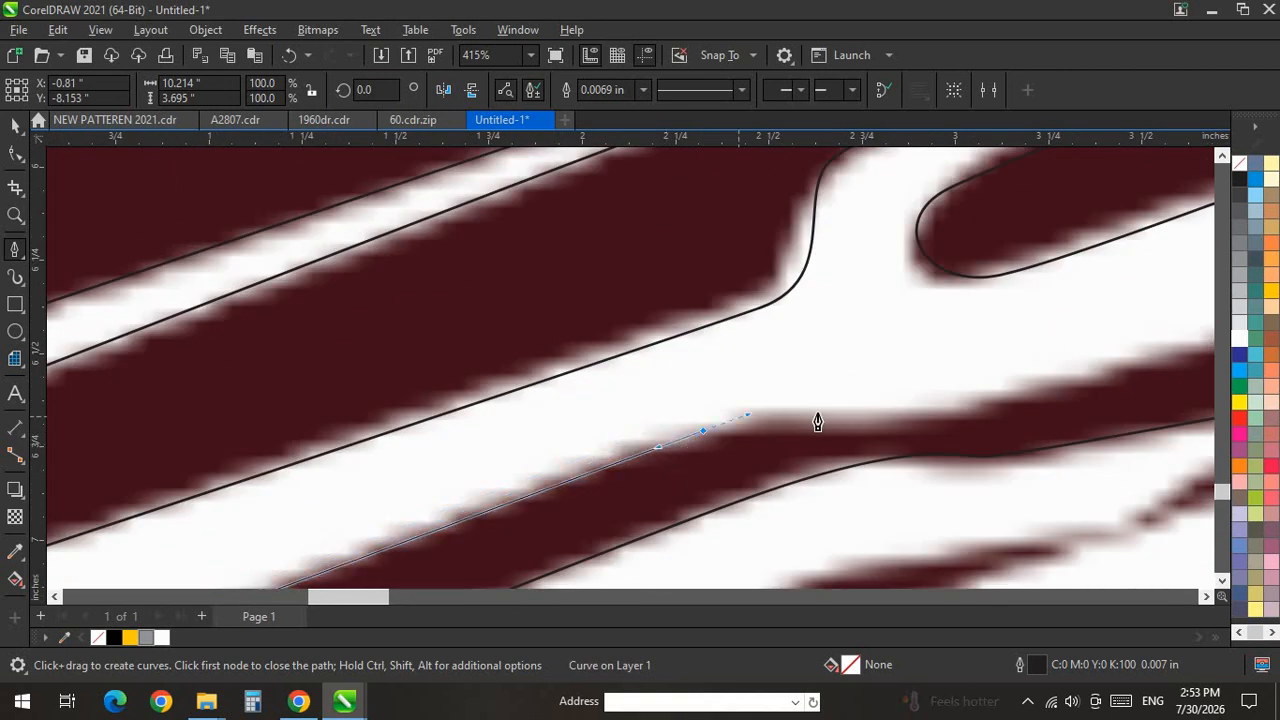
Trace the shallow dip in the band's upper edge and close the outline at the rounded tip's starting node.
drag(823, 414, 883, 421)
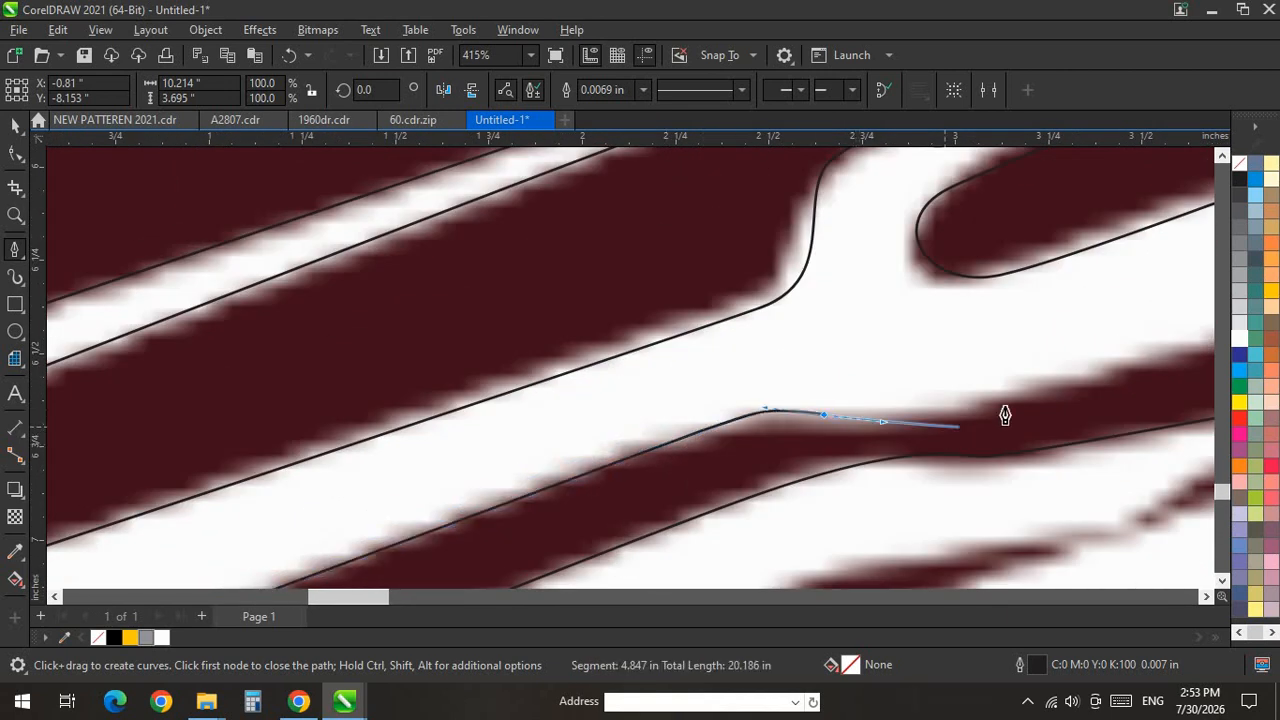
scroll(242, 358, down, 5)
scroll(540, 354, up, 8)
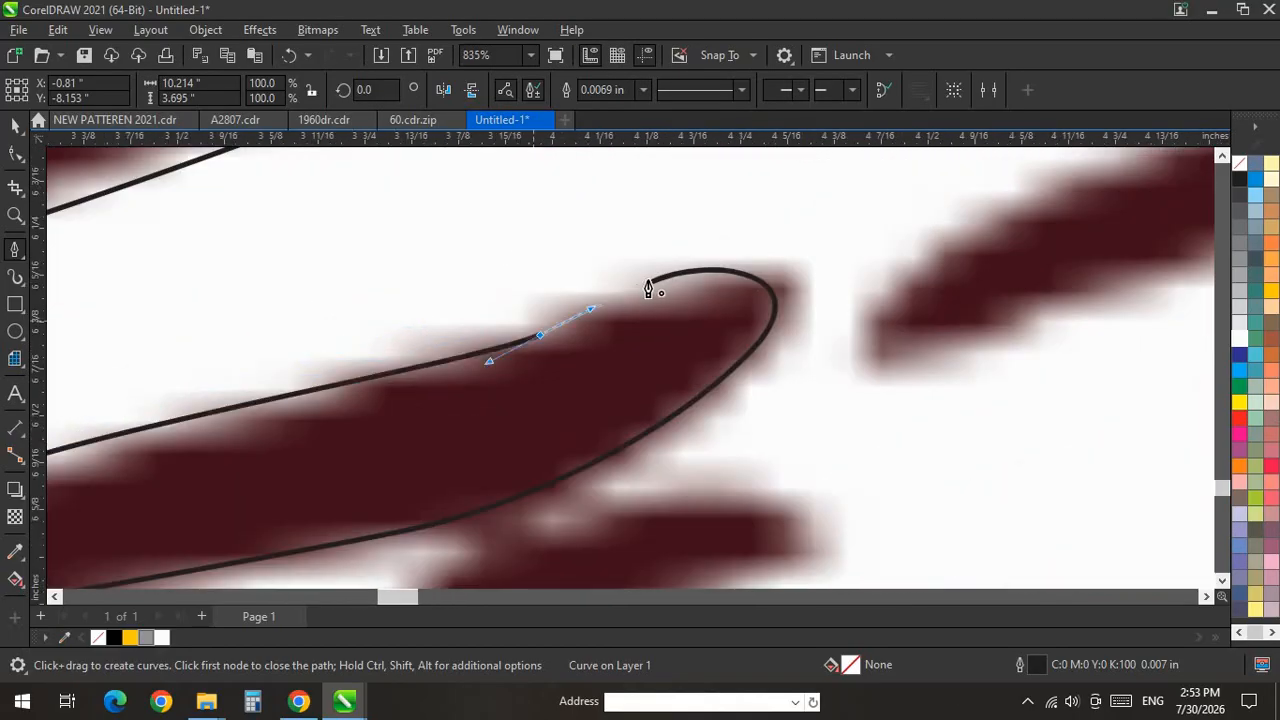
Start outlining the thin streak below the band, rounding its tail and following the first stretch of its lower edge.
scroll(591, 329, down, 8)
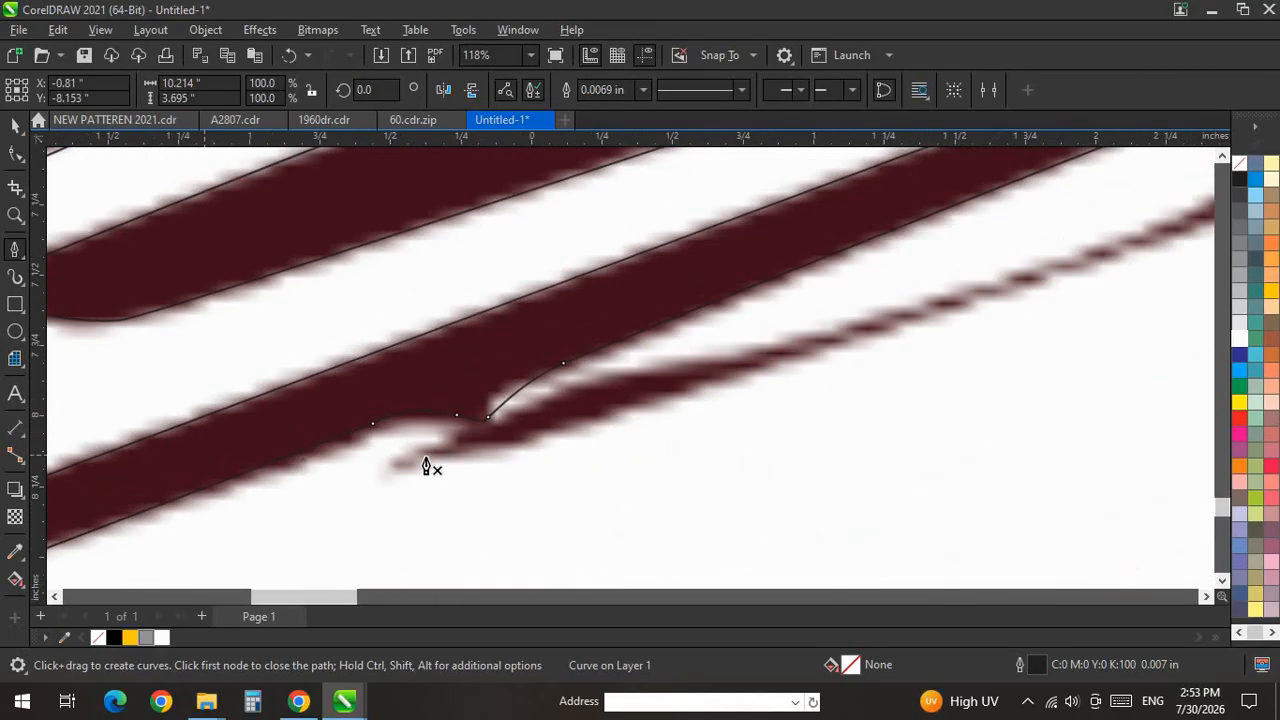
scroll(426, 457, up, 2)
drag(484, 424, 408, 454)
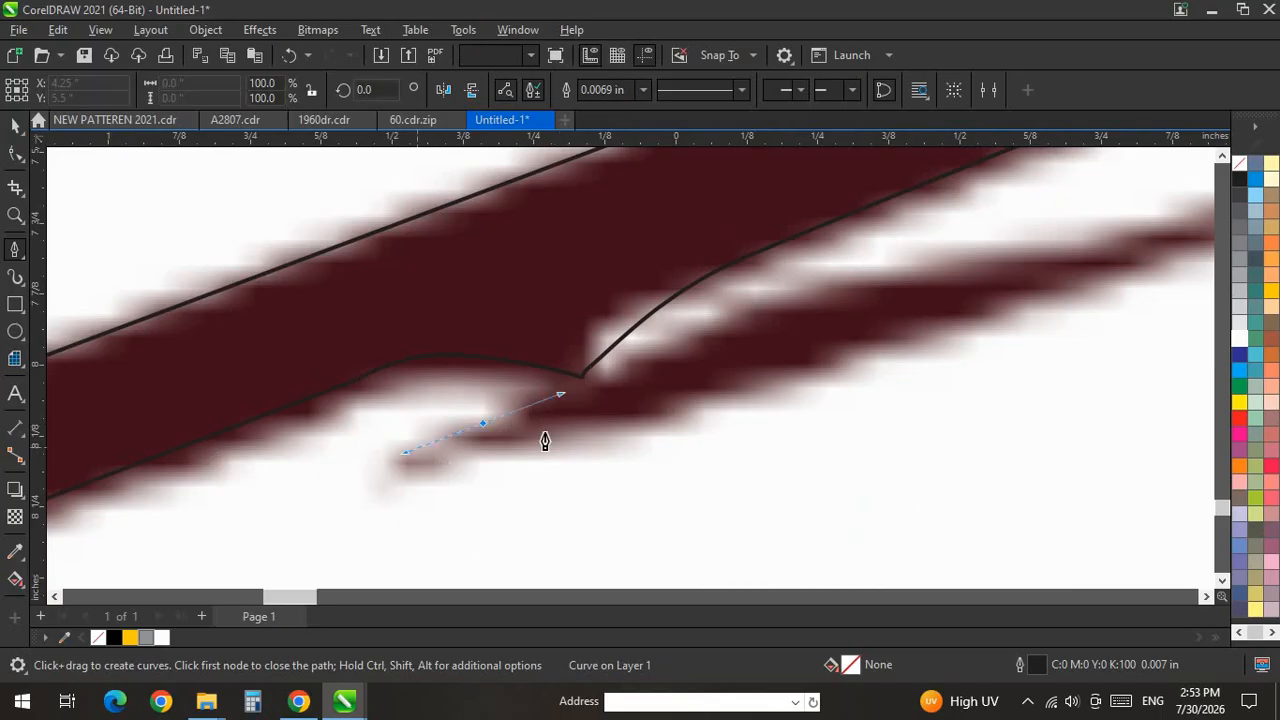
drag(526, 439, 643, 415)
scroll(680, 385, down, 2)
scroll(575, 341, up, 2)
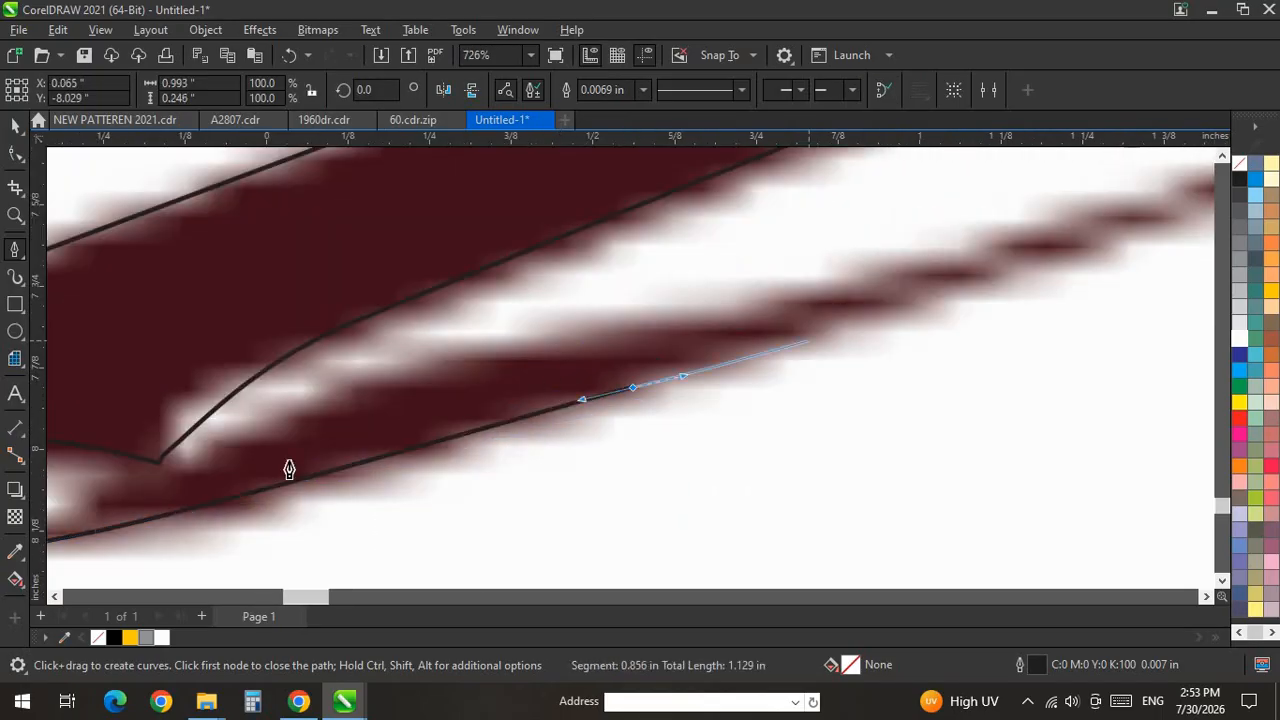
Continue along the thin streak's lower edge, past its thicker middle, toward the far tip.
scroll(300, 464, down, 5)
scroll(638, 306, up, 4)
scroll(354, 480, down, 5)
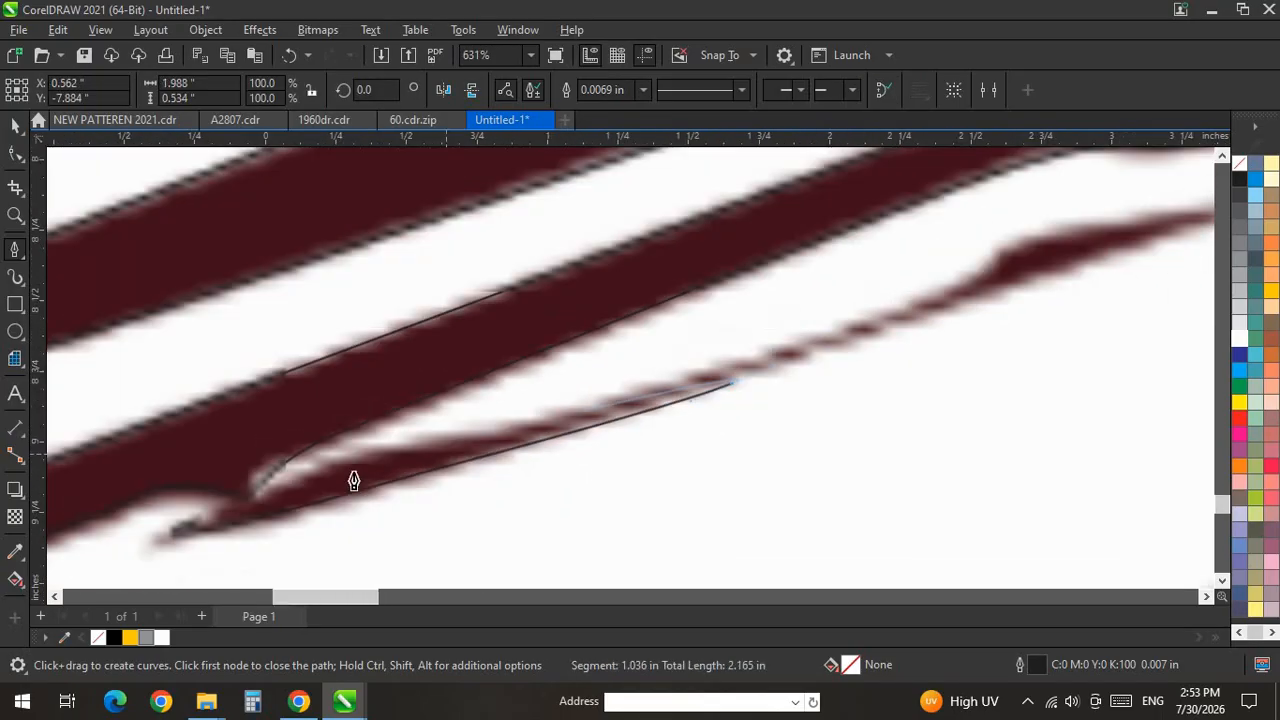
scroll(423, 423, up, 3)
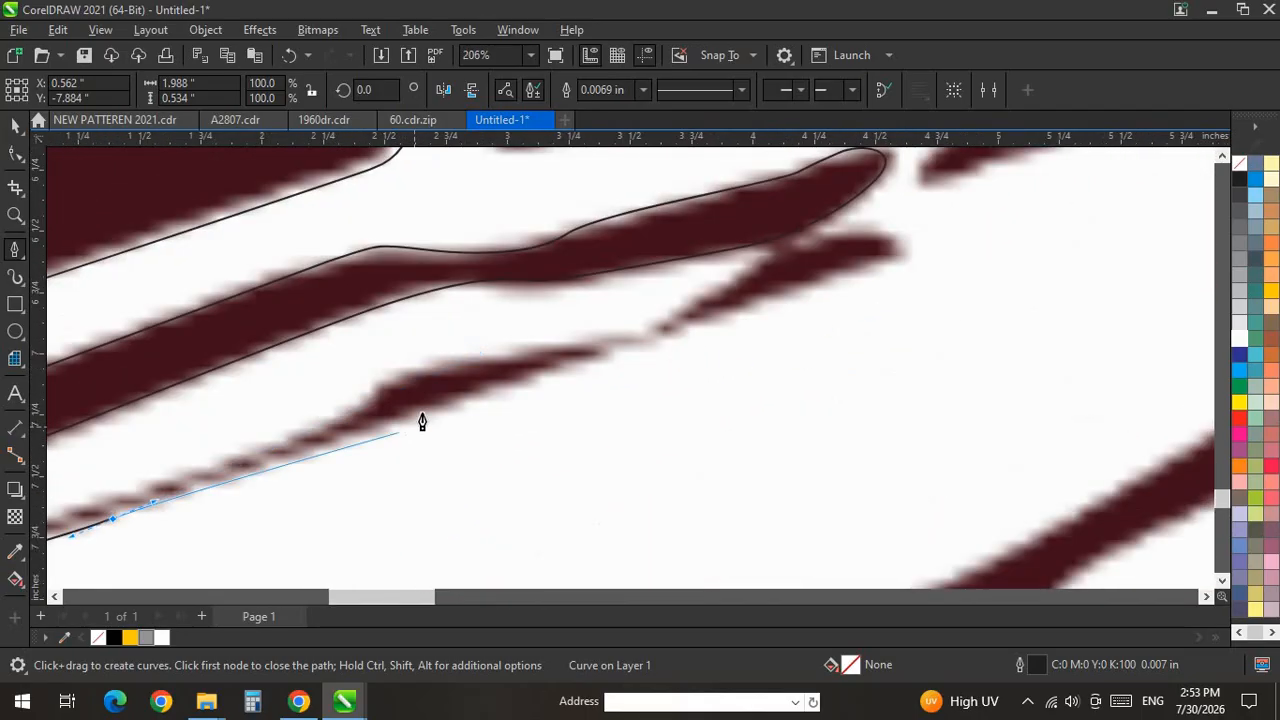
drag(856, 286, 964, 244)
Curve the outline around the thin streak's rounded tip and back over its upper edge to the thicker middle.
scroll(779, 412, down, 6)
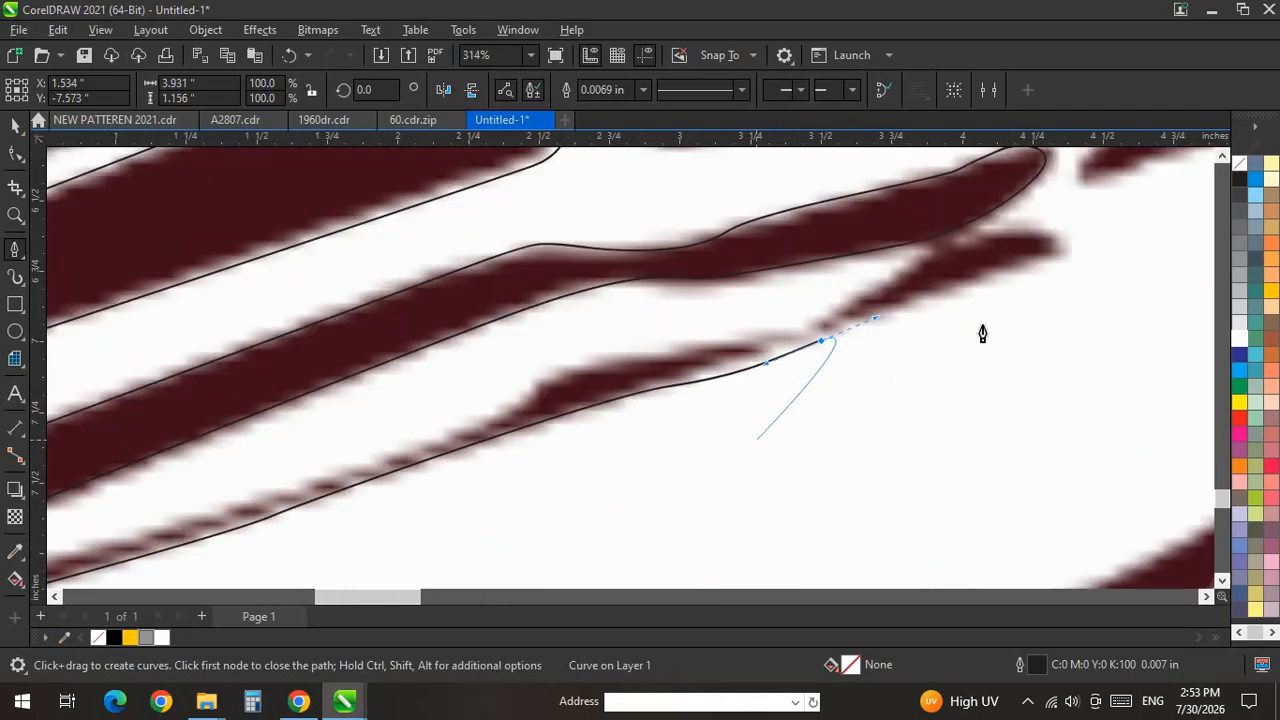
scroll(983, 328, up, 5)
drag(919, 315, 922, 276)
drag(727, 301, 769, 279)
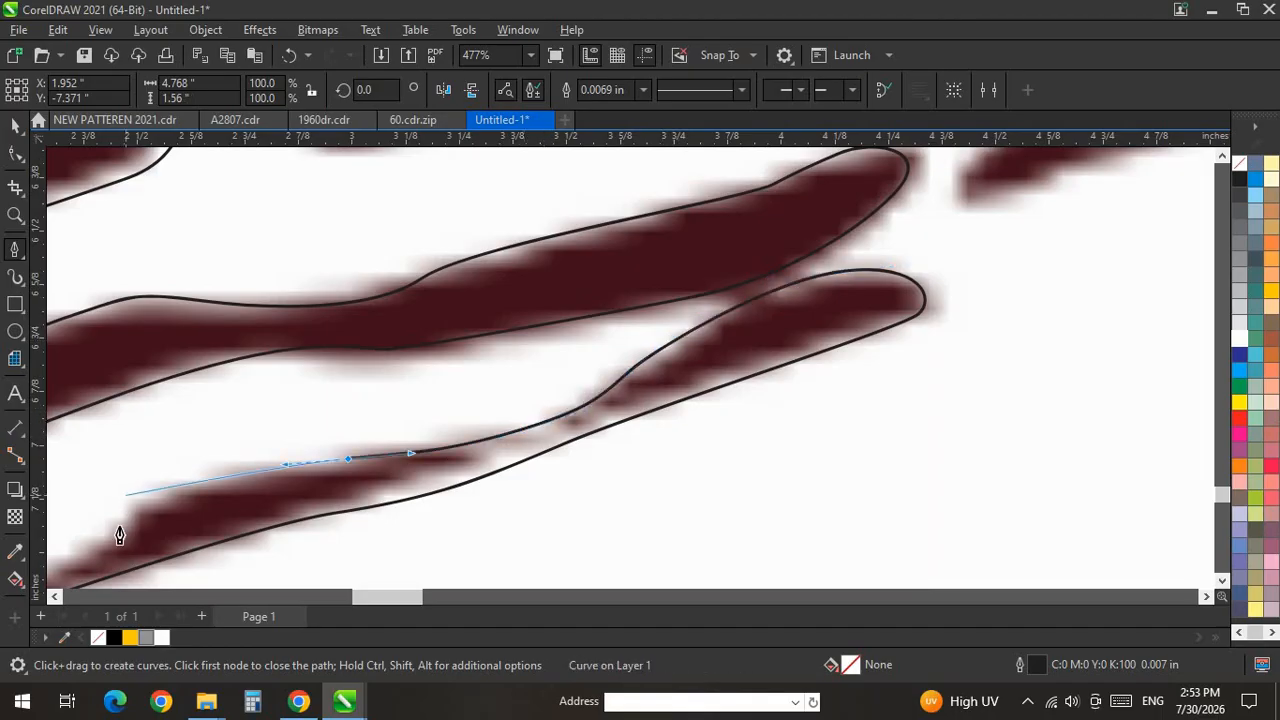
Trace around the thicker middle's stepped end and back along the narrow stretch of the thin streak's upper edge.
scroll(1108, 246, down, 2)
scroll(640, 425, up, 3)
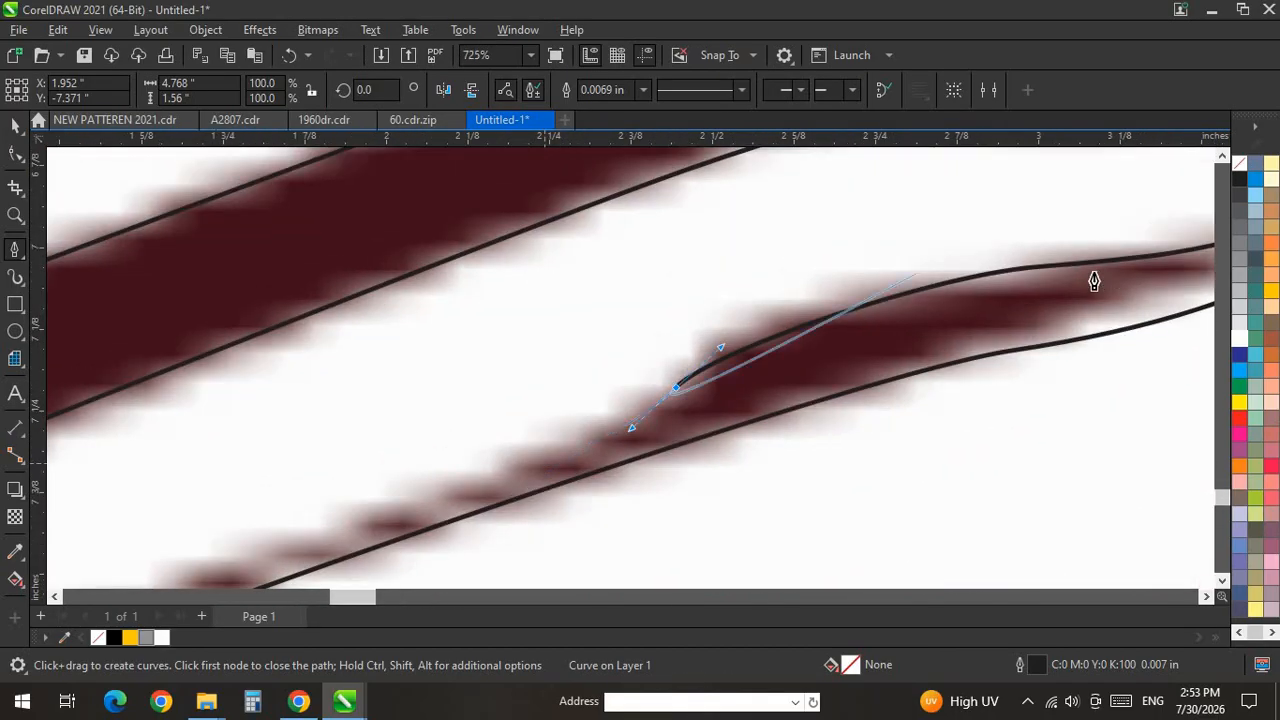
scroll(1094, 276, down, 2)
scroll(806, 372, up, 2)
drag(600, 431, 416, 479)
scroll(886, 349, down, 6)
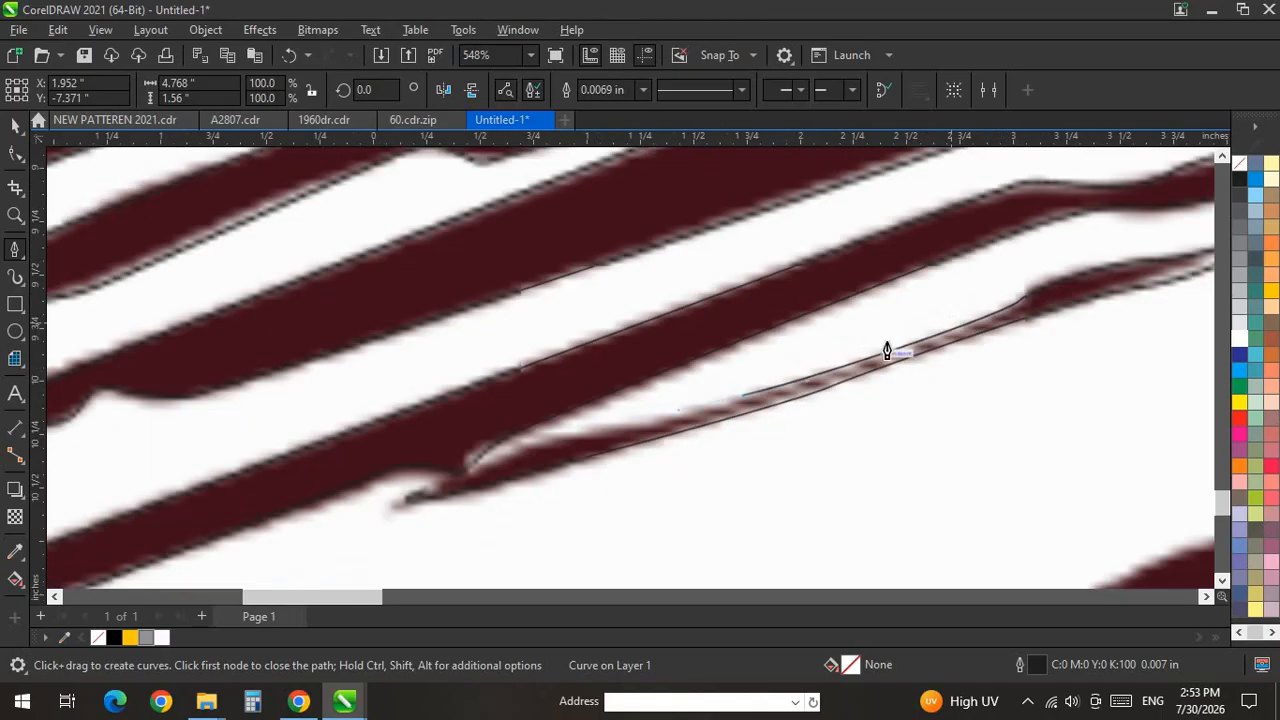
Trace the thin streak's remaining upper edge past the band's notch and close the outline at its starting node.
scroll(674, 377, up, 9)
drag(574, 428, 477, 449)
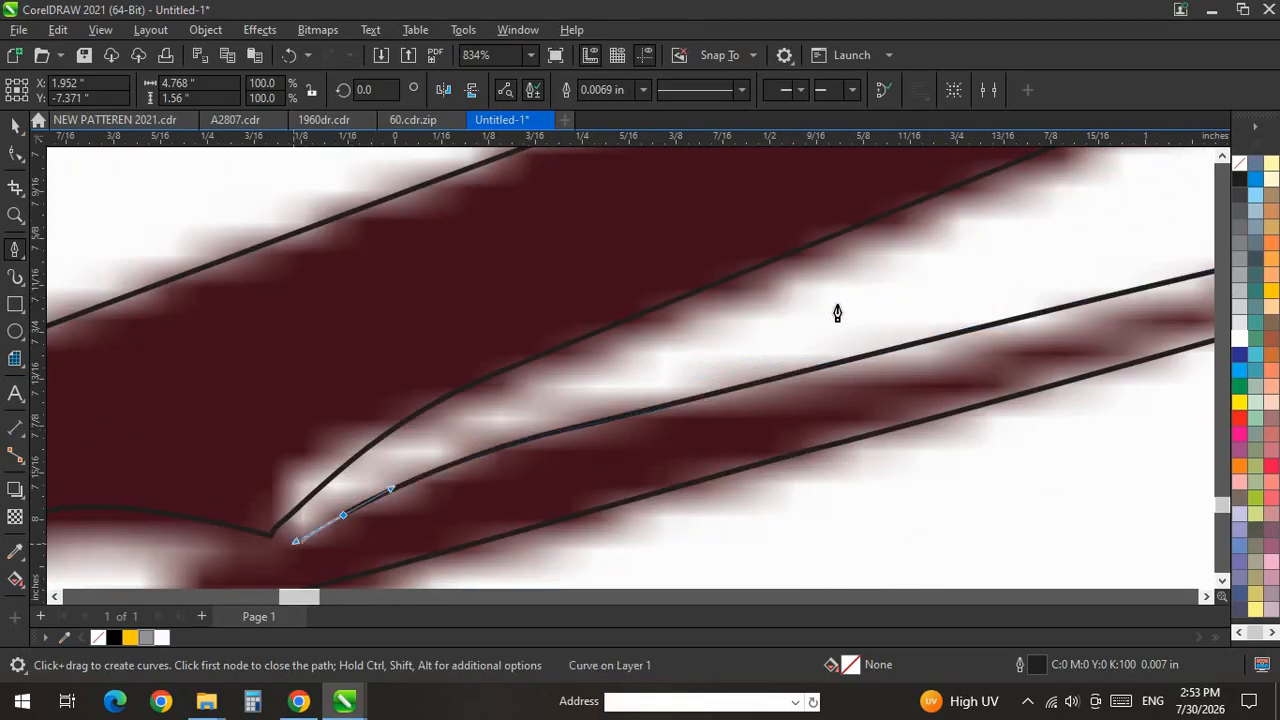
scroll(517, 503, down, 2)
scroll(494, 374, up, 3)
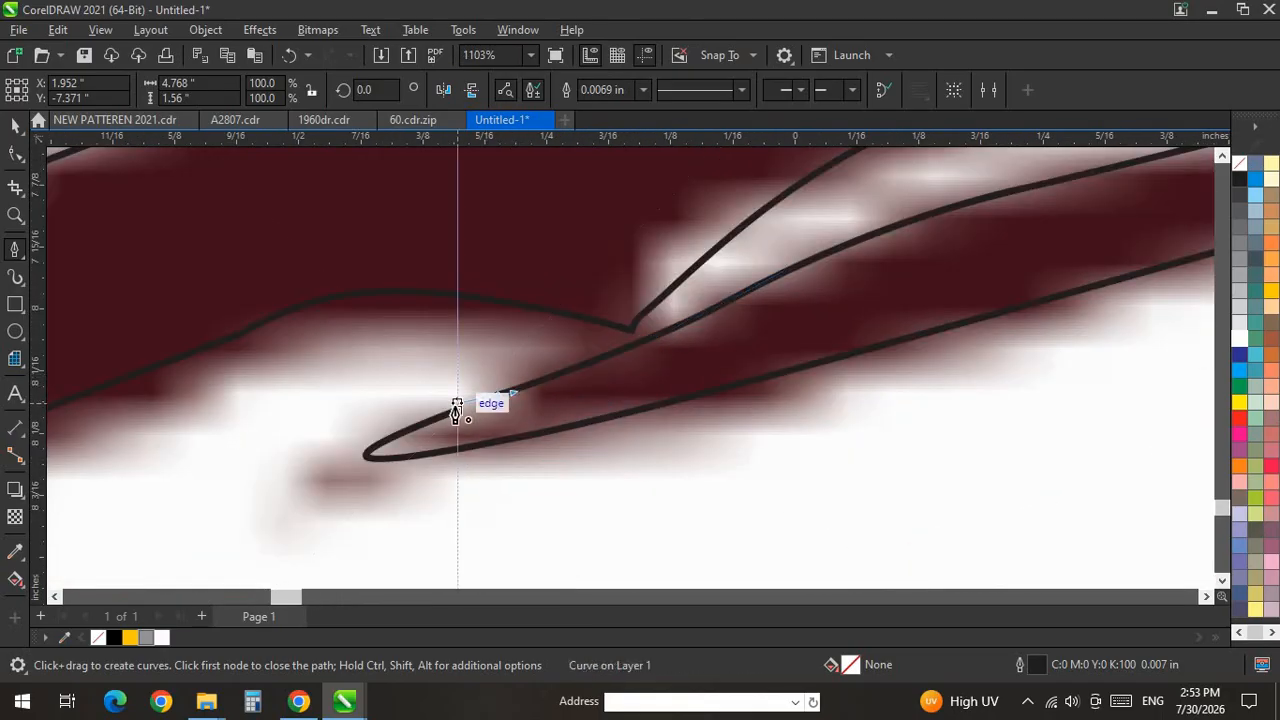
click(457, 411)
Start a Pen outline on the wavy streak below the large band, curving around its narrow end onto the lower edge.
scroll(290, 420, down, 4)
scroll(737, 294, down, 4)
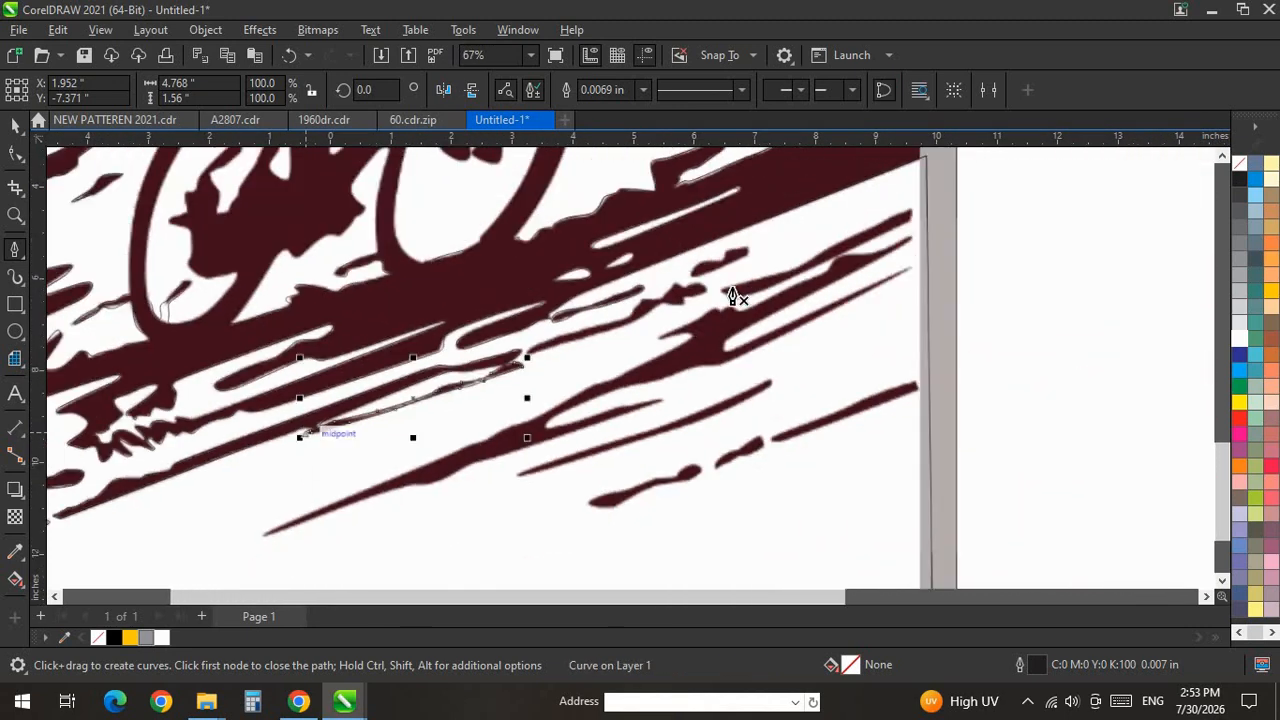
scroll(666, 326, up, 2)
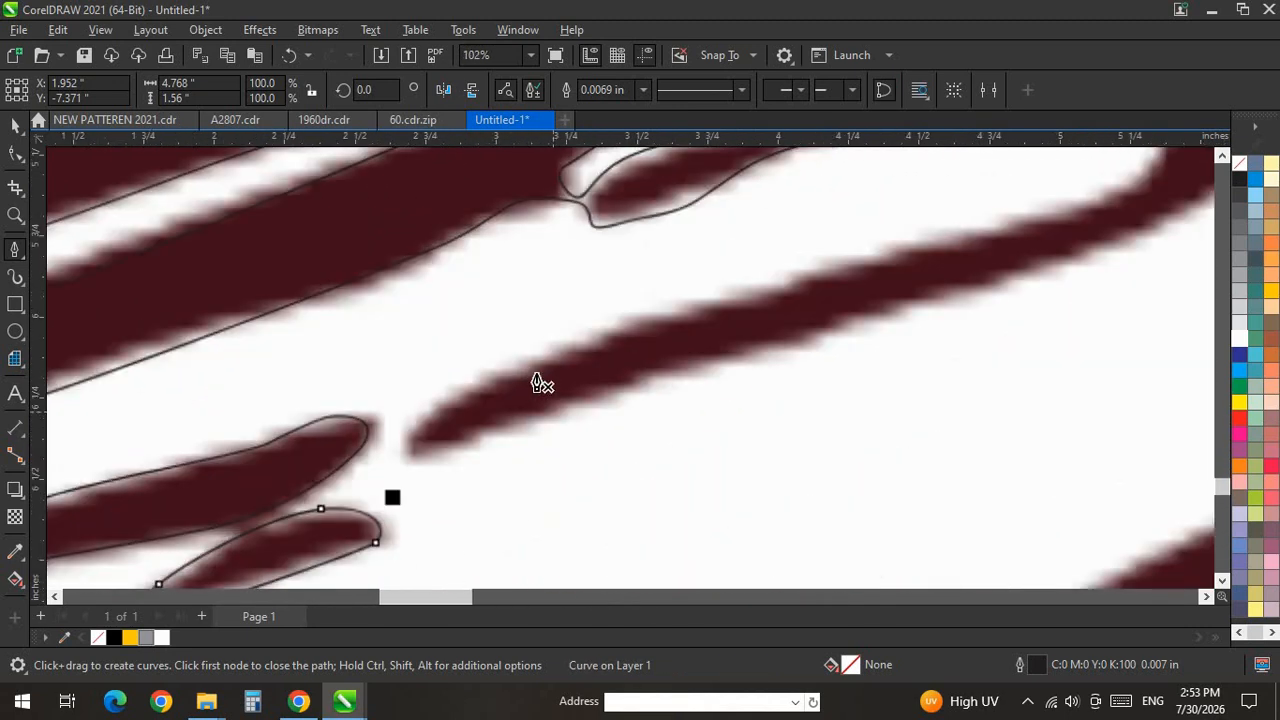
click(531, 370)
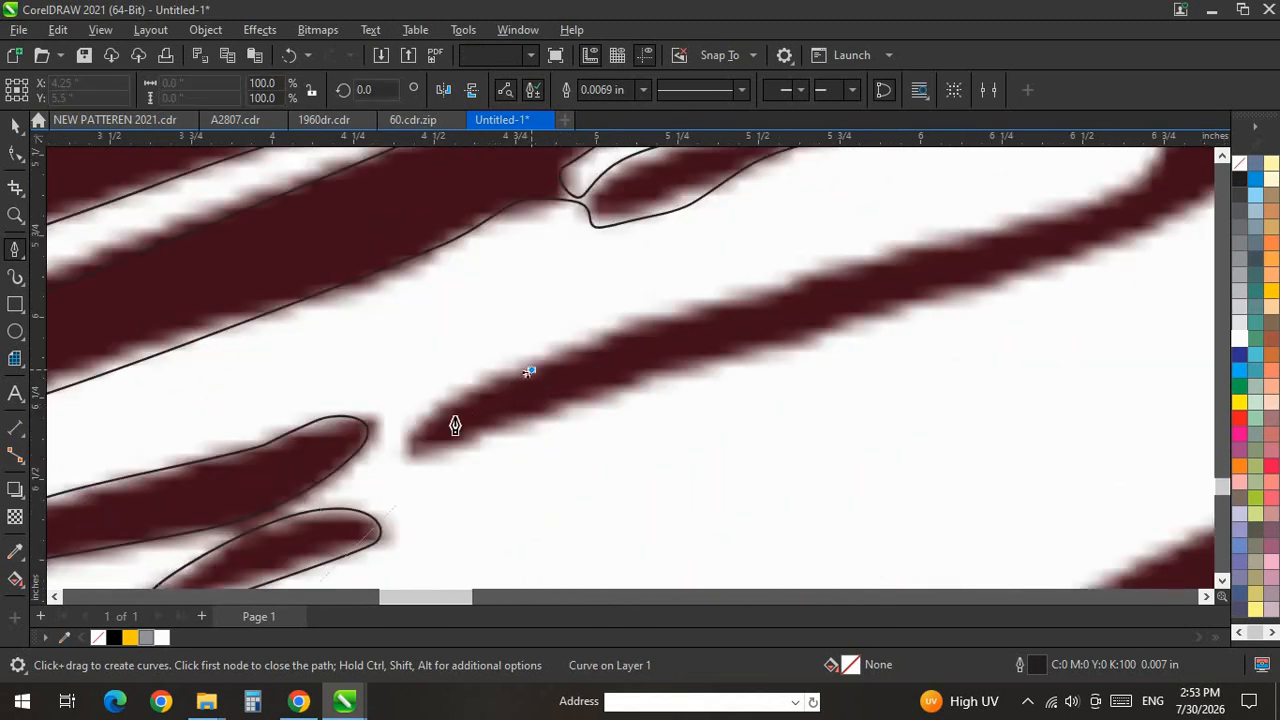
drag(472, 441, 487, 432)
drag(752, 346, 839, 331)
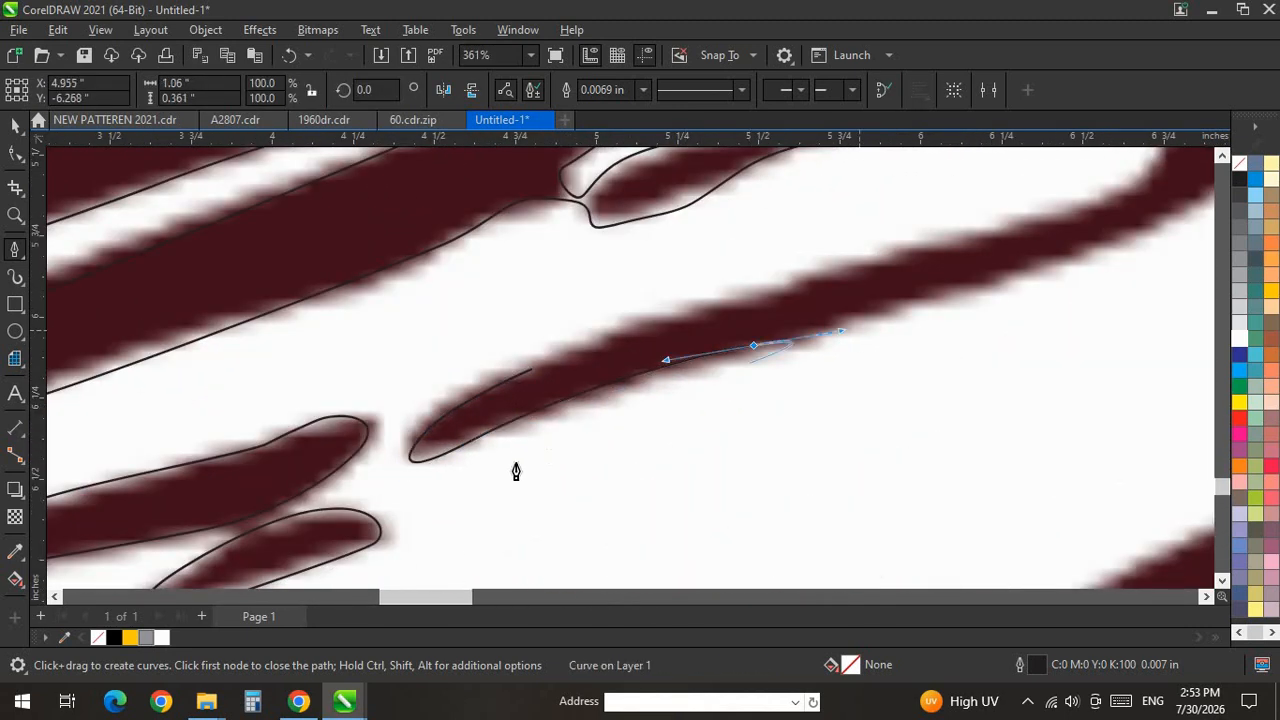
Continue the outline along the wavy streak's lower edge, around the stepped lobe and under the rounded end.
scroll(517, 468, down, 2)
scroll(830, 356, up, 2)
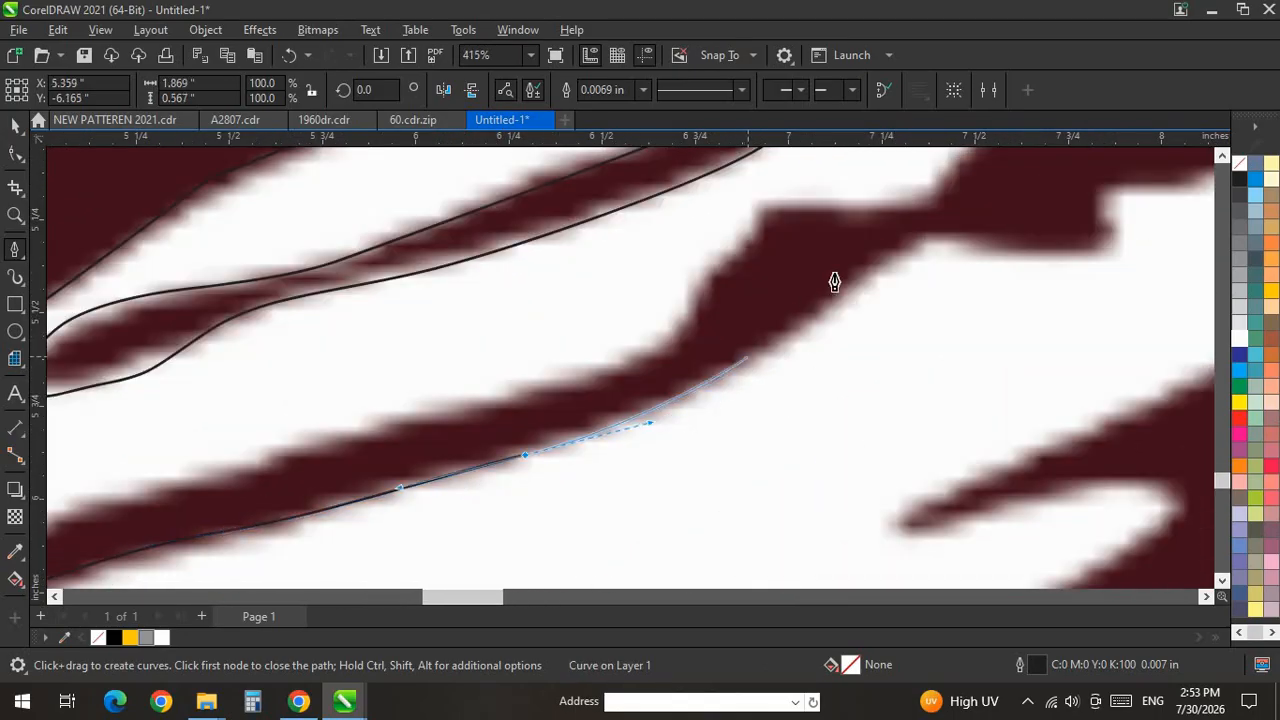
drag(752, 351, 818, 286)
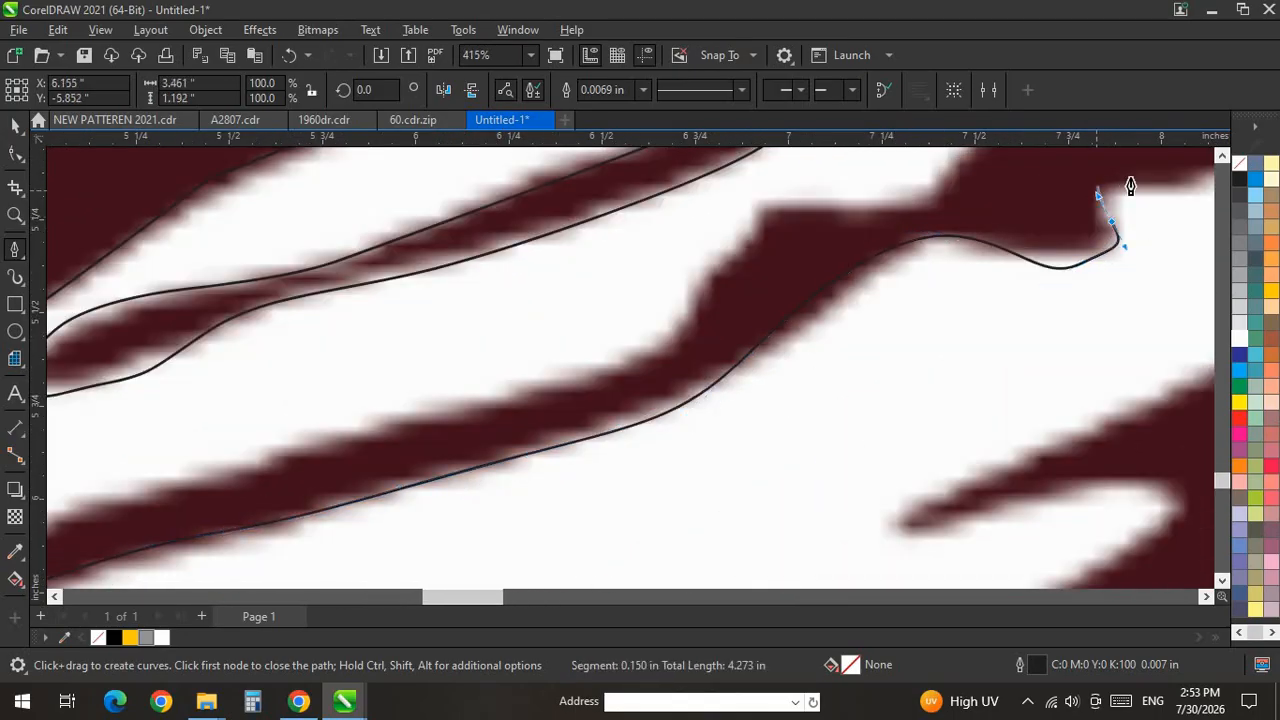
drag(1120, 177, 1133, 179)
scroll(532, 463, down, 1)
scroll(780, 357, up, 1)
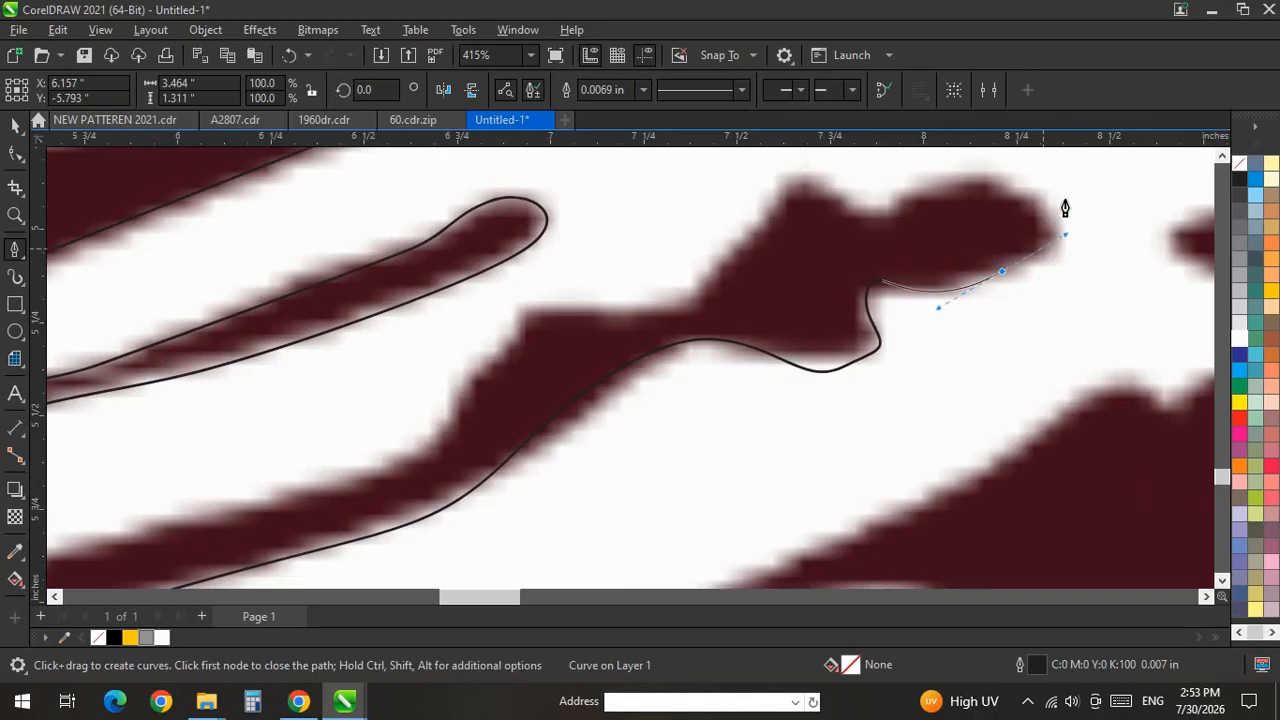
Trace the wavy streak's lobed top and upper edge back to the starting node, closing the outline at about 3.9 by 1.6 inches.
drag(903, 193, 869, 217)
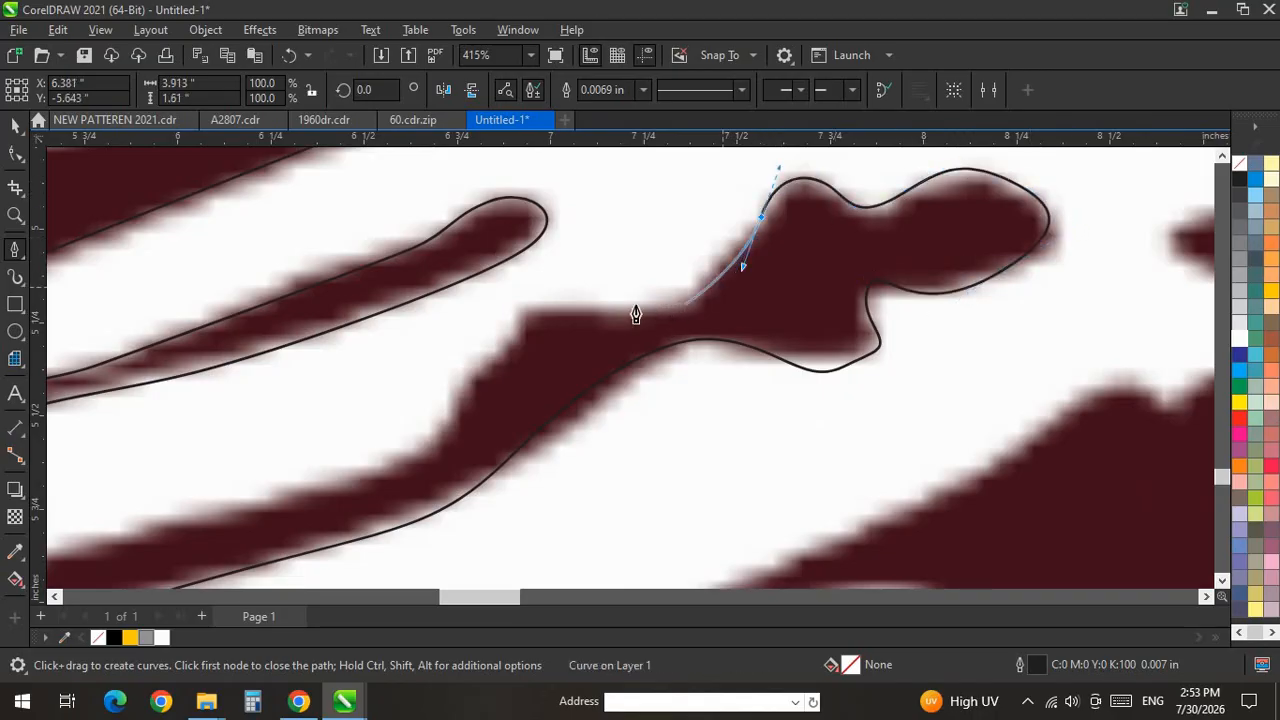
scroll(672, 401, down, 1)
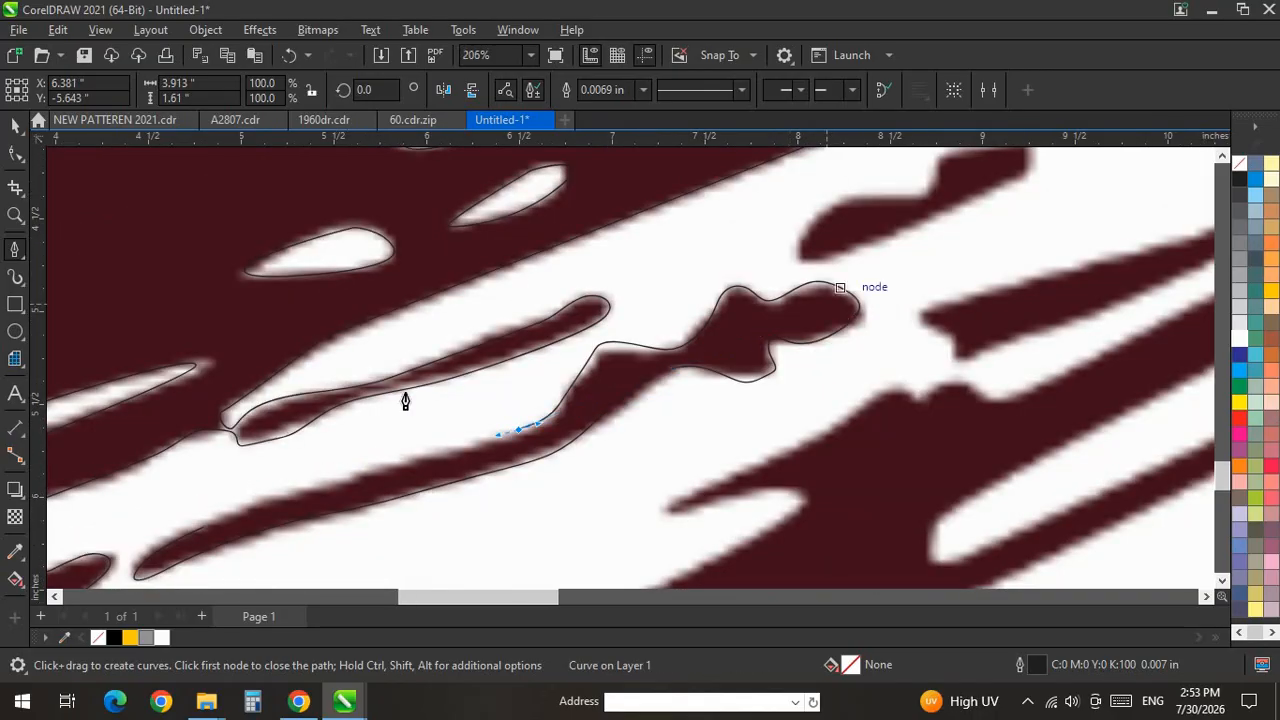
scroll(340, 420, up, 1)
scroll(1031, 369, down, 1)
scroll(944, 292, up, 2)
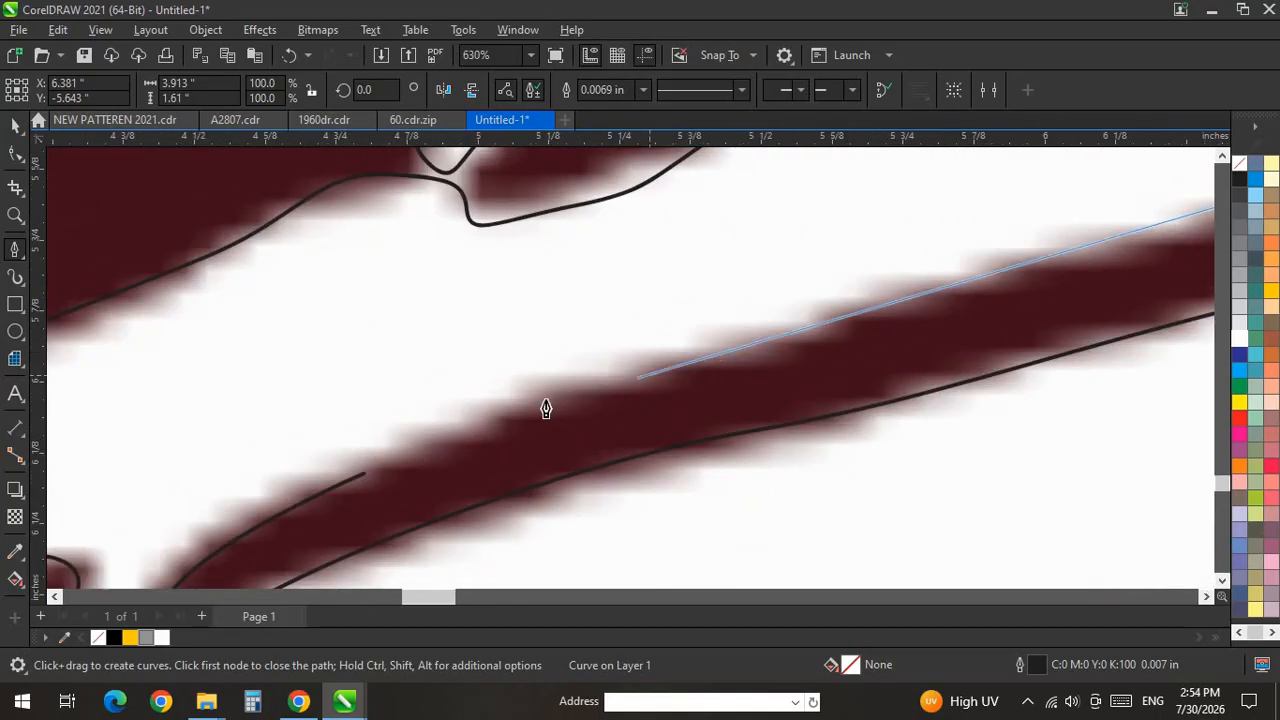
drag(522, 406, 407, 451)
scroll(297, 394, down, 2)
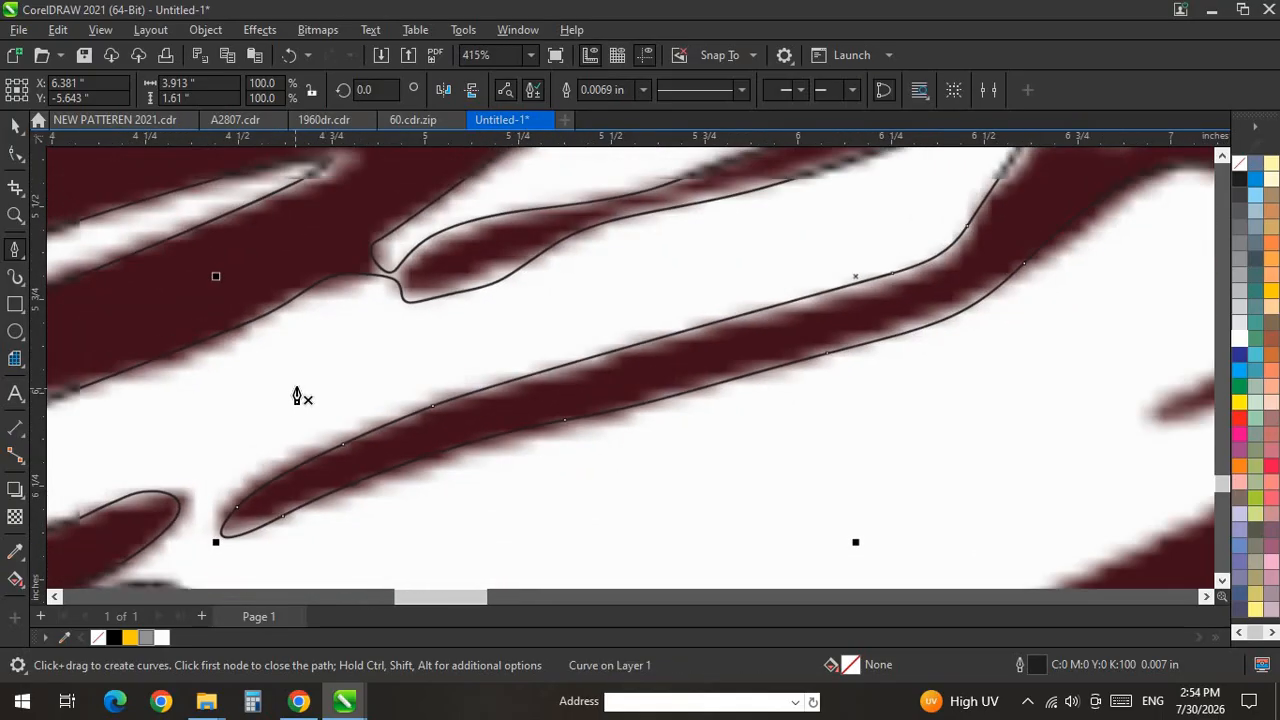
Start an outline at the blunt end of the streak near the grey border and trace its lower edge to the narrow junction.
scroll(600, 209, up, 2)
scroll(838, 345, up, 1)
click(815, 292)
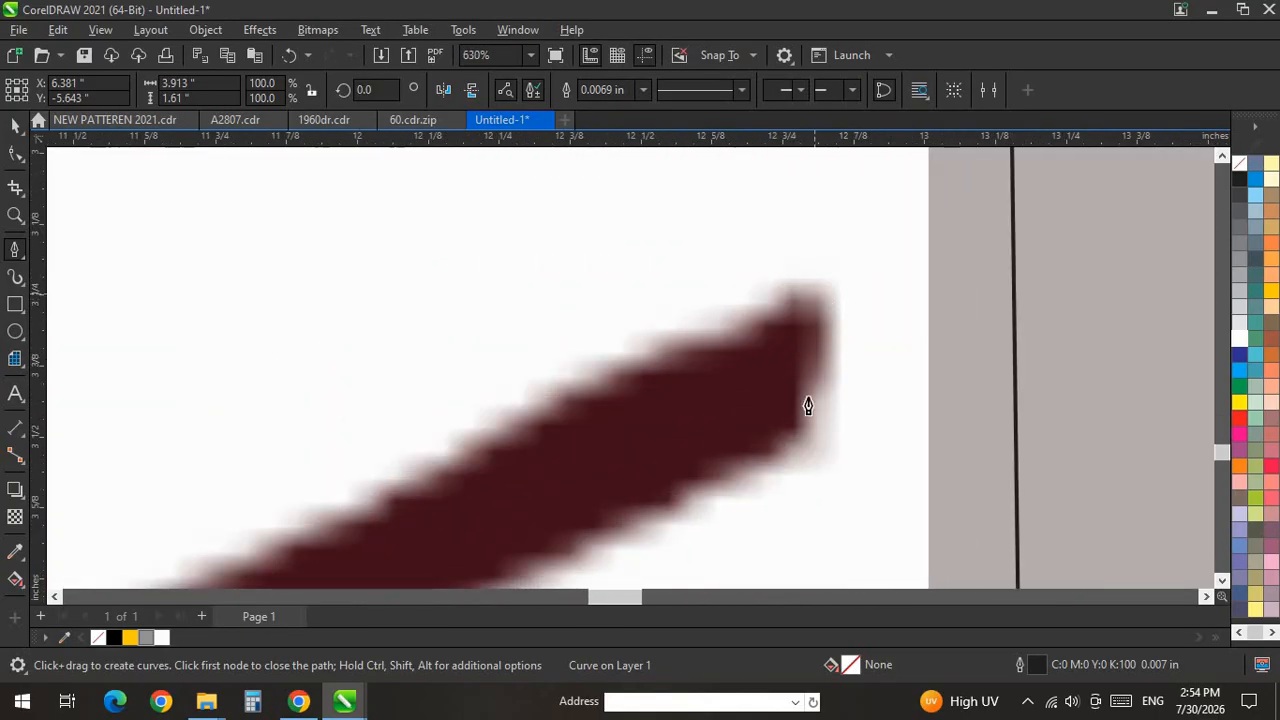
click(795, 442)
scroll(886, 197, down, 3)
scroll(632, 408, up, 6)
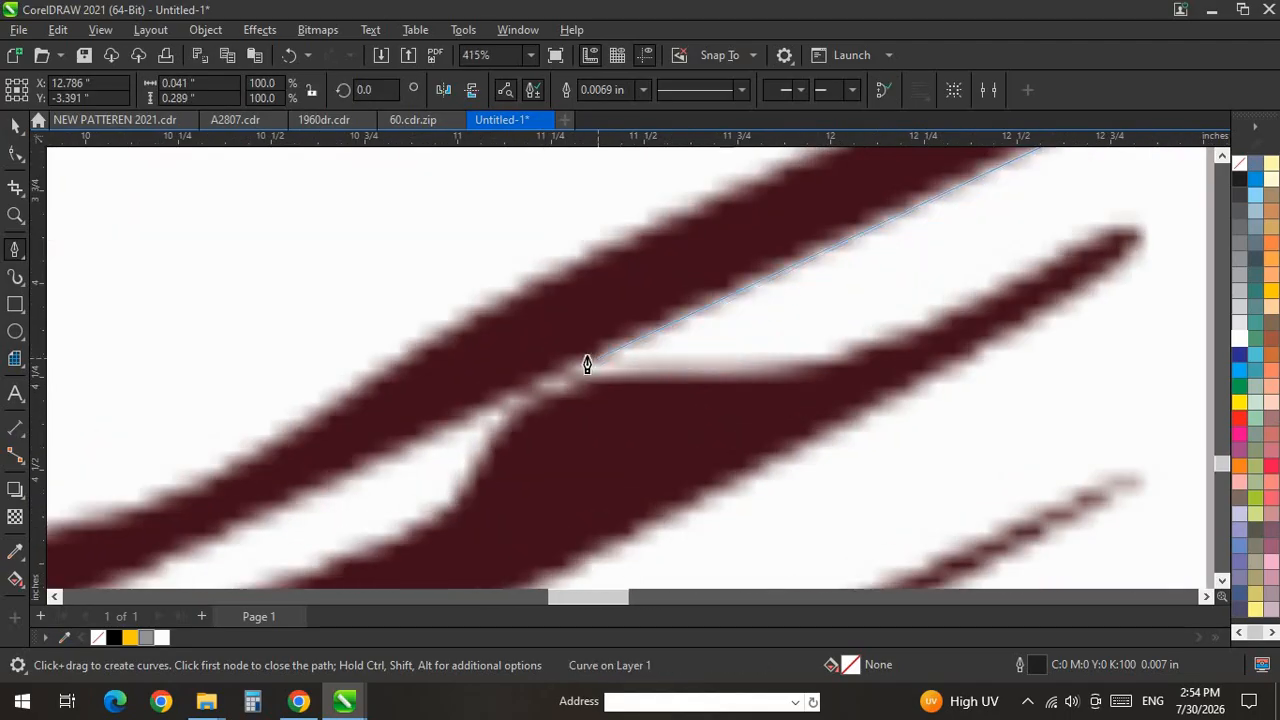
drag(562, 365, 472, 405)
Continue along the blunt-ended streak's lower edge to the corner of its notched far end.
scroll(470, 406, down, 7)
scroll(451, 415, down, 2)
scroll(235, 475, up, 2)
scroll(501, 484, up, 3)
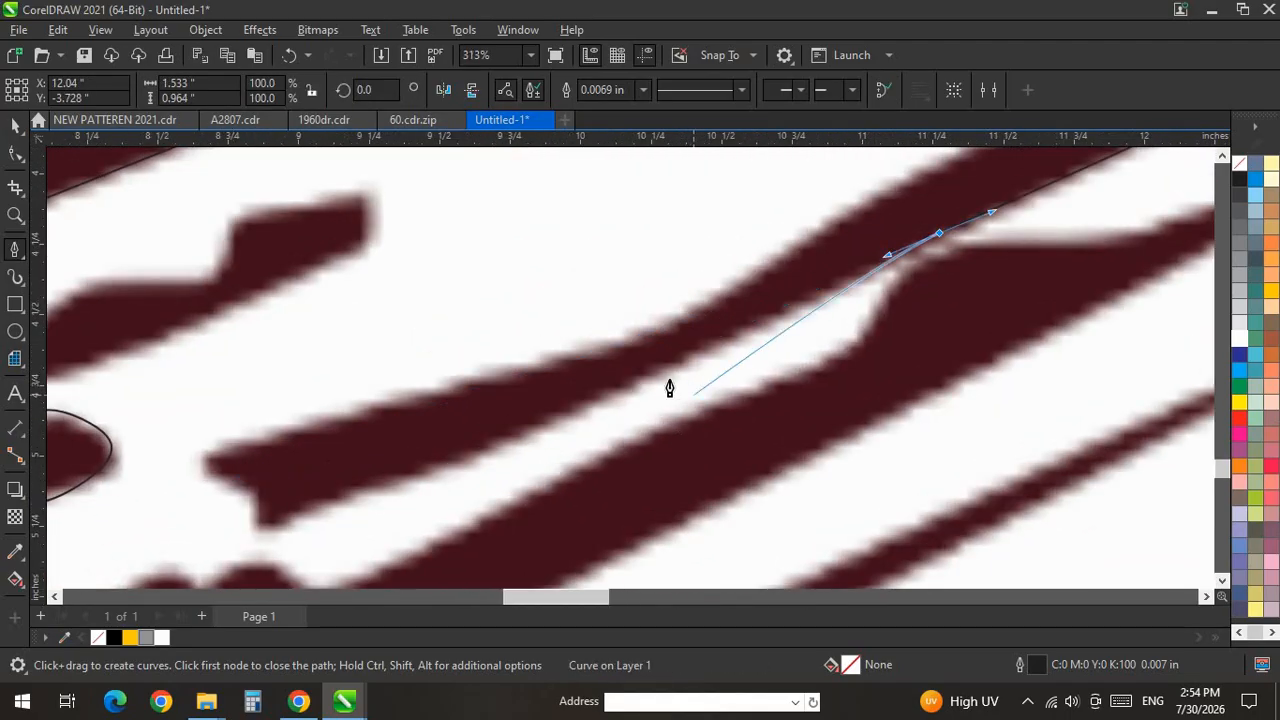
drag(576, 404, 541, 420)
click(260, 507)
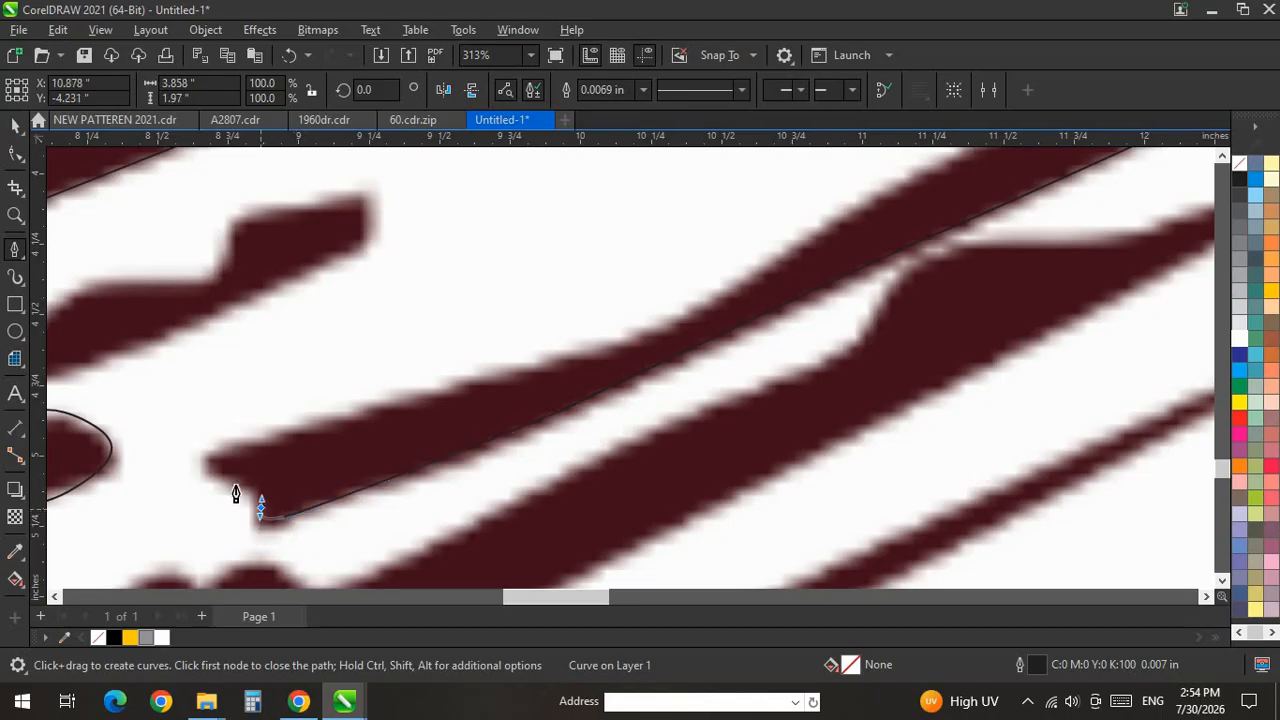
Trace around the notched end and back along the upper edge, closing the streak's outline at about 4.1 by 2 inches.
scroll(416, 474, down, 5)
scroll(680, 322, up, 6)
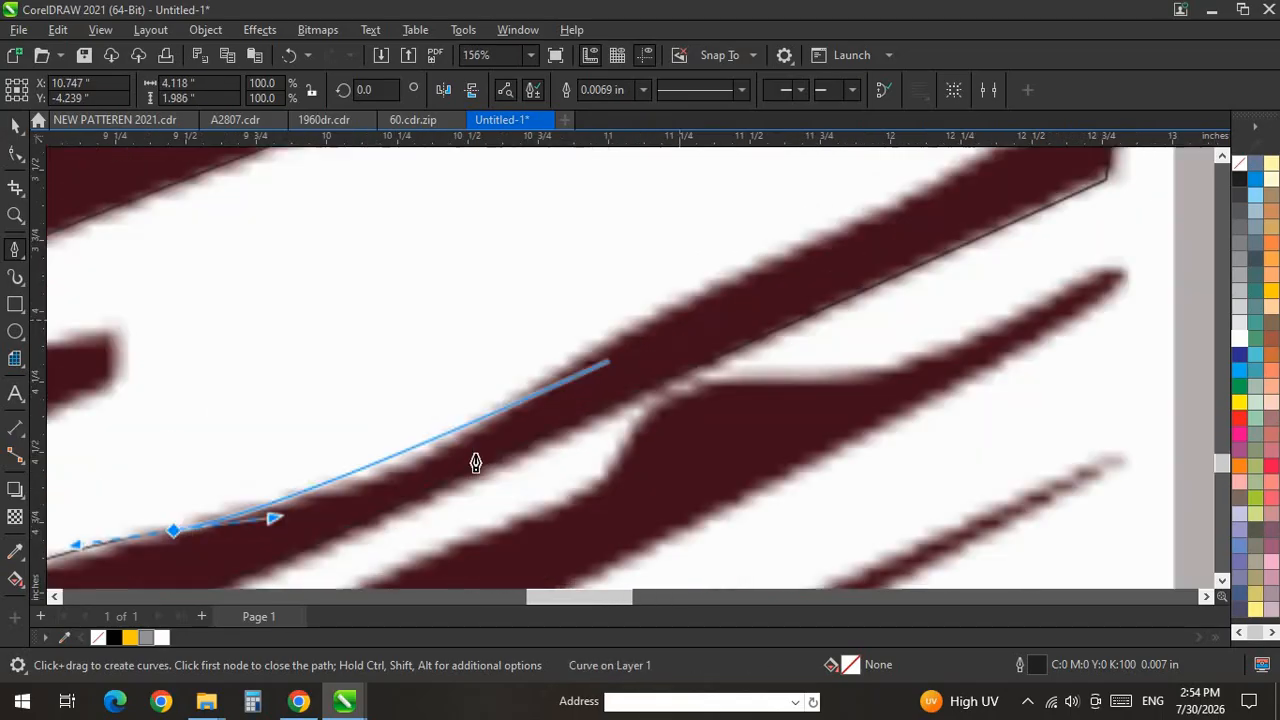
drag(588, 350, 661, 327)
scroll(462, 478, down, 5)
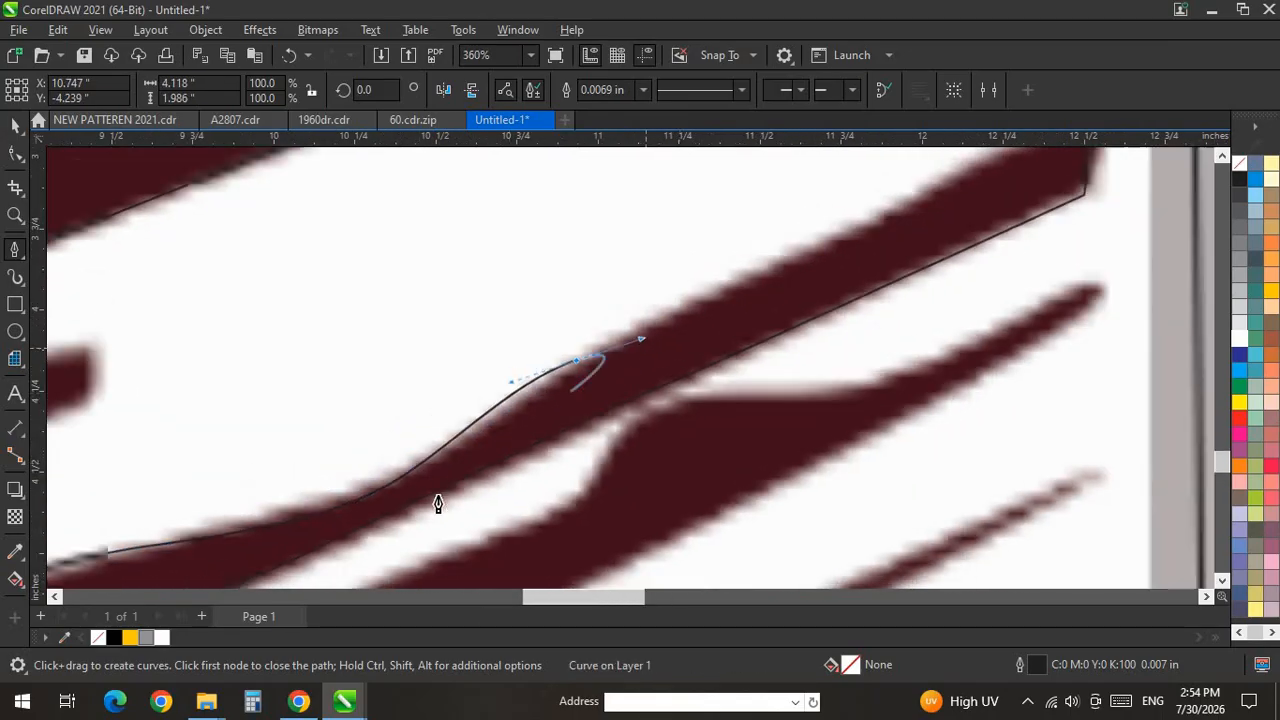
scroll(817, 283, up, 5)
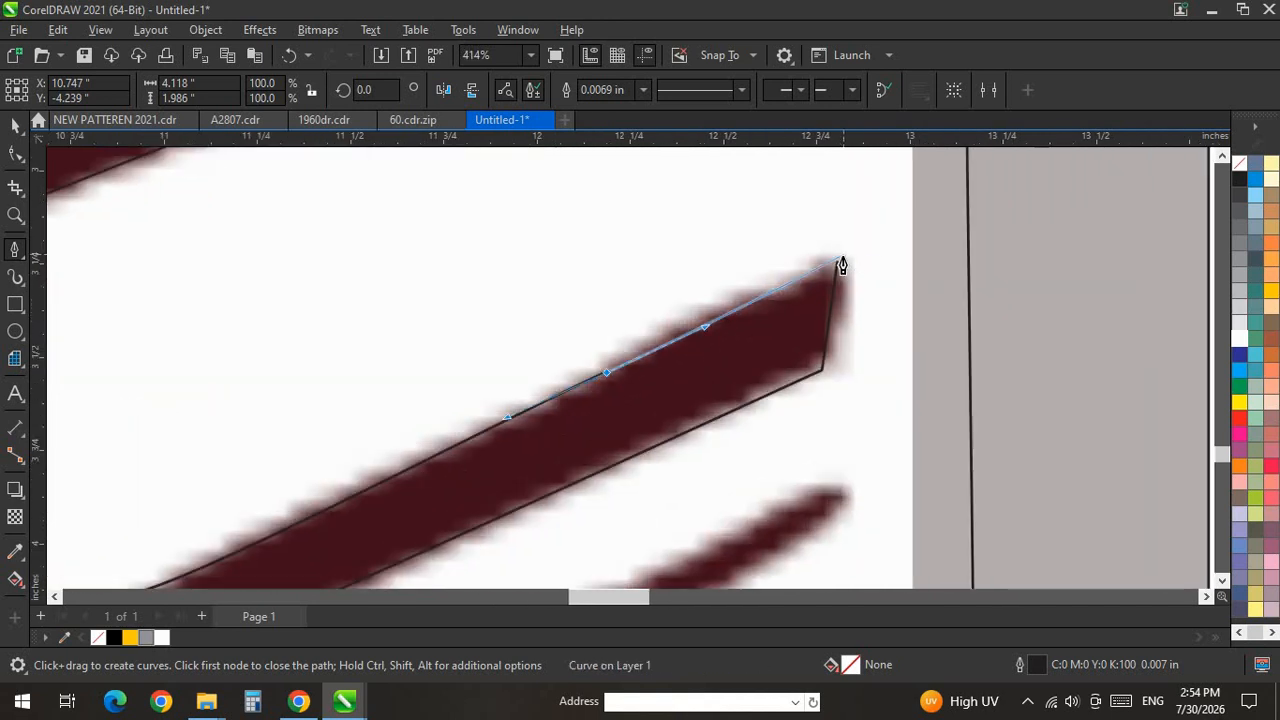
Start outlining the large branching streak around its pointed upper arm's tip and along that arm's lower edge.
scroll(771, 362, down, 5)
scroll(791, 460, up, 5)
drag(781, 336, 758, 394)
scroll(457, 577, down, 4)
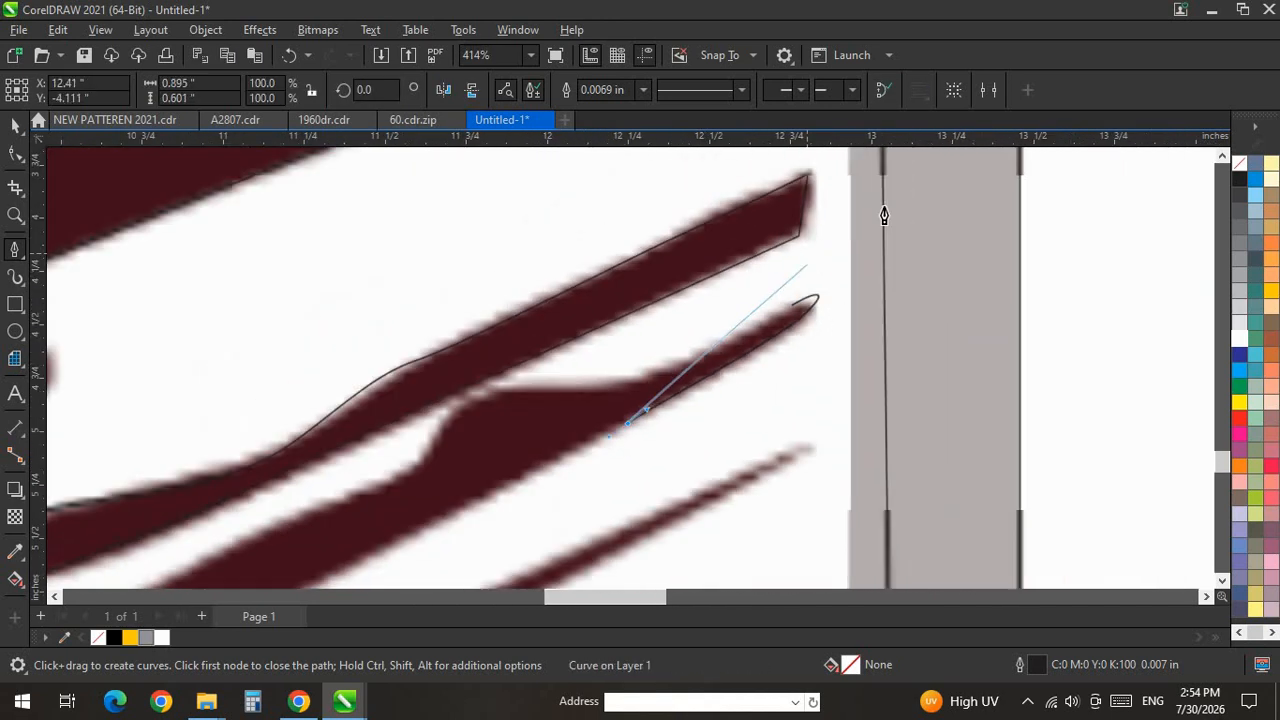
scroll(597, 351, up, 2)
scroll(817, 207, down, 2)
scroll(652, 345, up, 3)
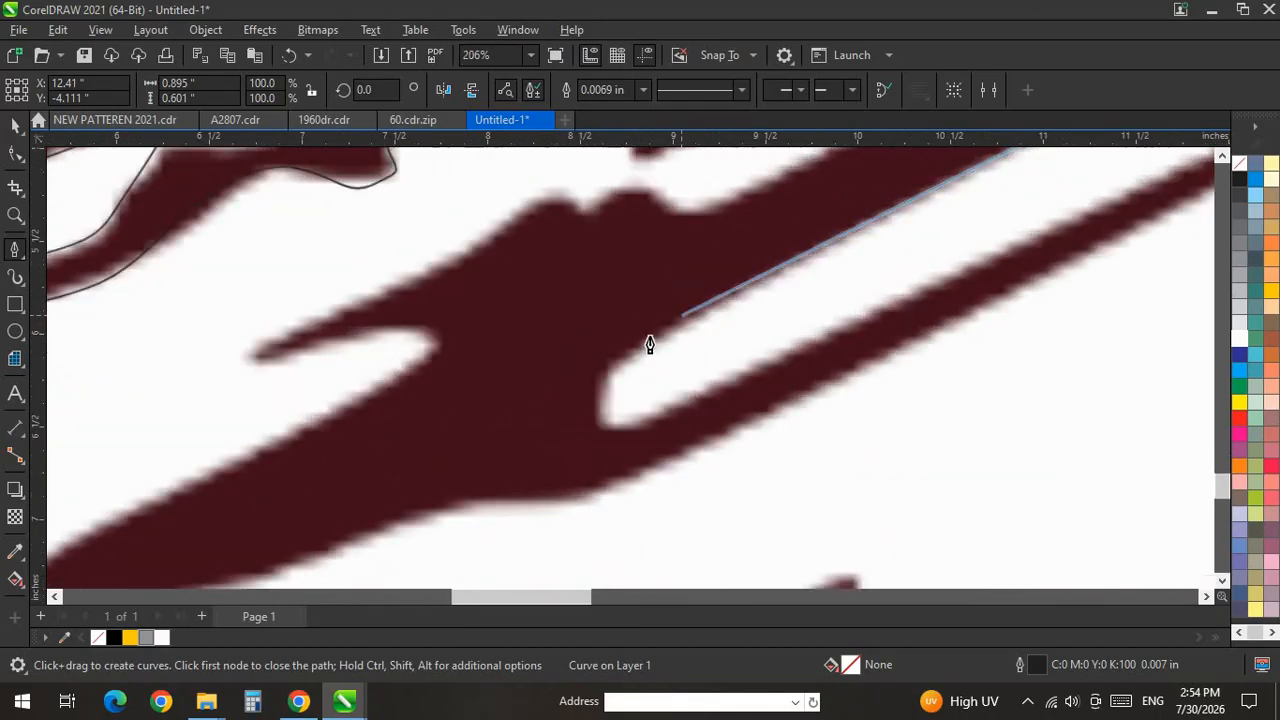
Trace around the rounded white gap between the two arms and along the thin lower arm's upper edge to its tip.
drag(577, 380, 549, 402)
drag(757, 420, 912, 330)
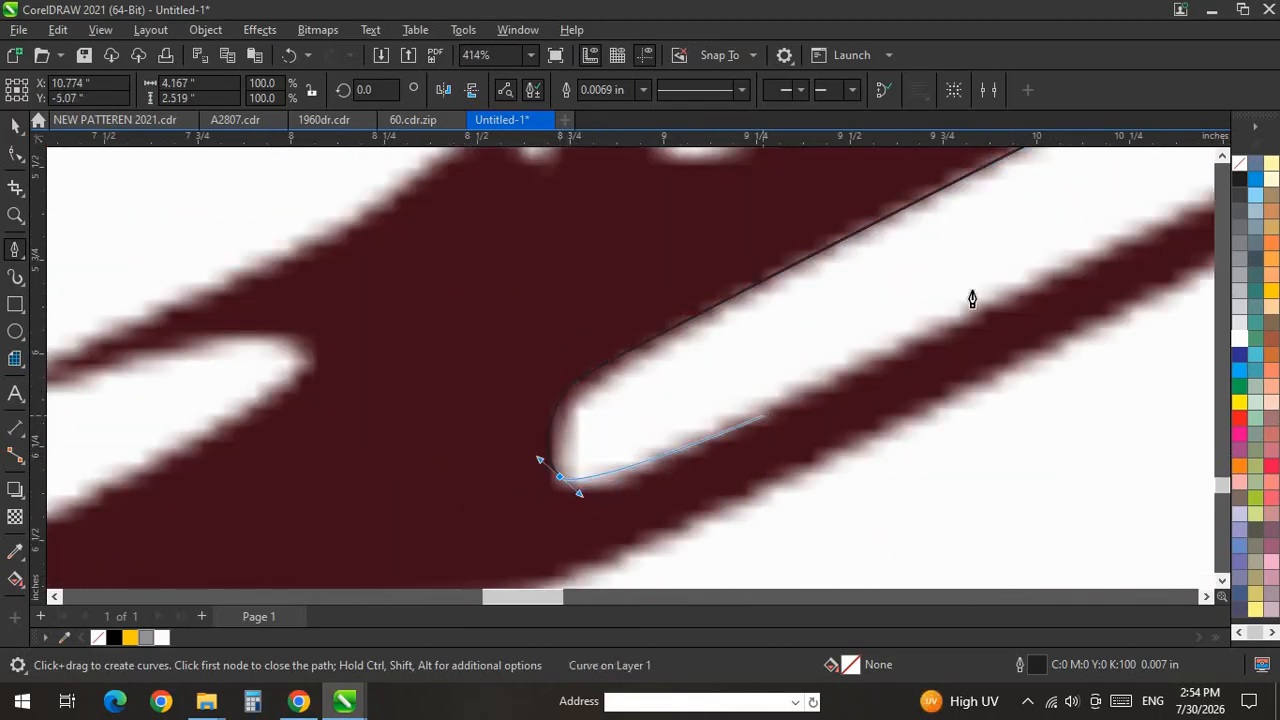
scroll(930, 345, down, 3)
scroll(800, 325, up, 2)
drag(837, 311, 982, 197)
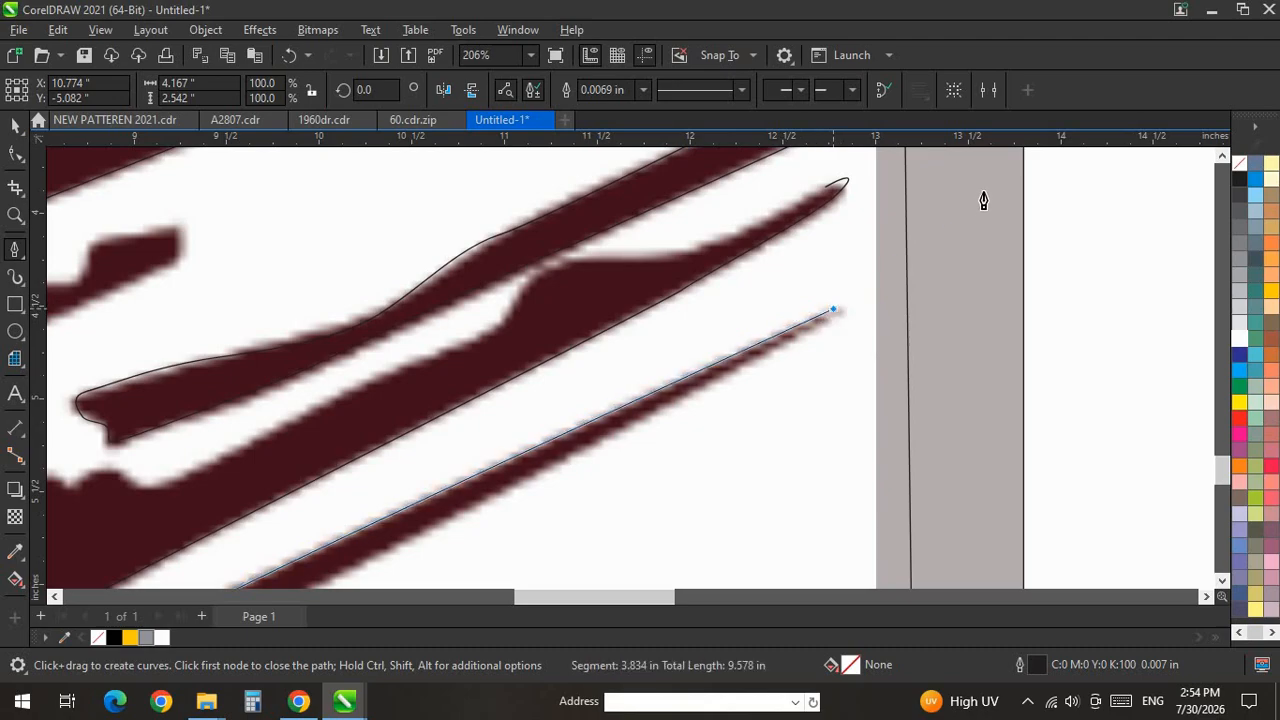
Trace back along the thin arm's lower edge and past the bulge beneath the branching streak's thick body.
scroll(981, 198, down, 2)
scroll(560, 440, up, 3)
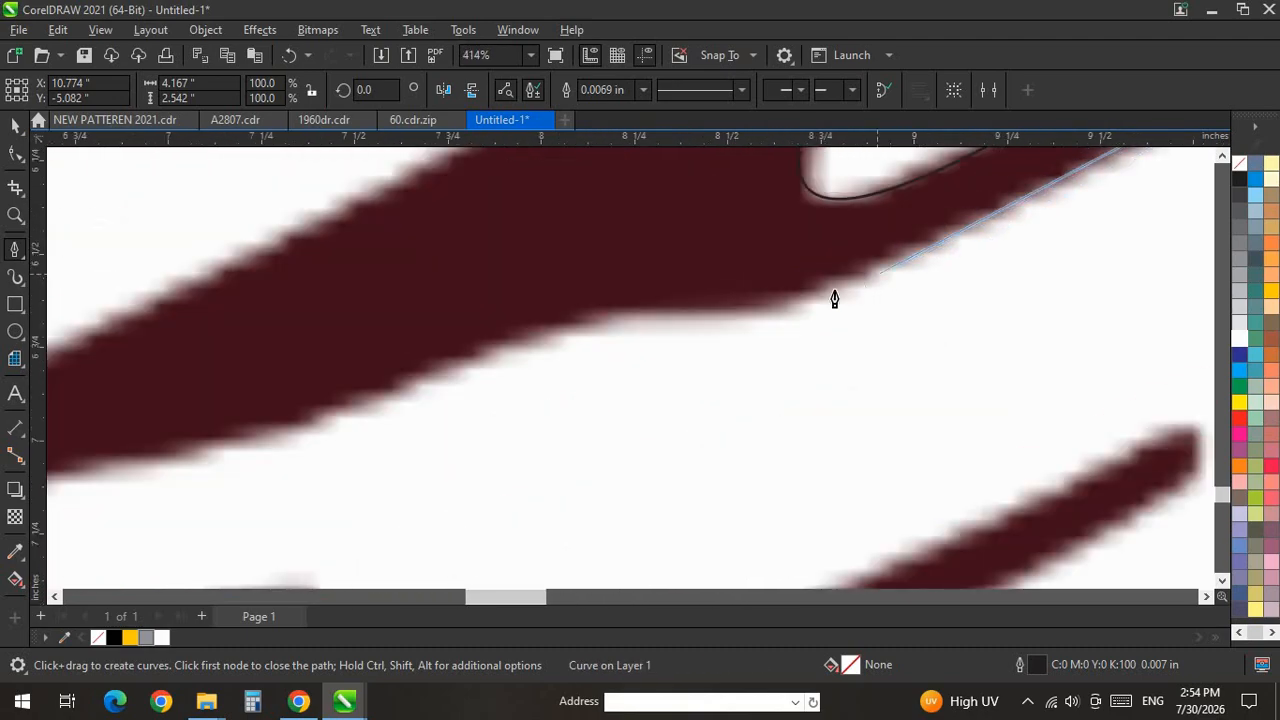
drag(856, 283, 798, 300)
drag(646, 300, 565, 301)
drag(400, 388, 313, 420)
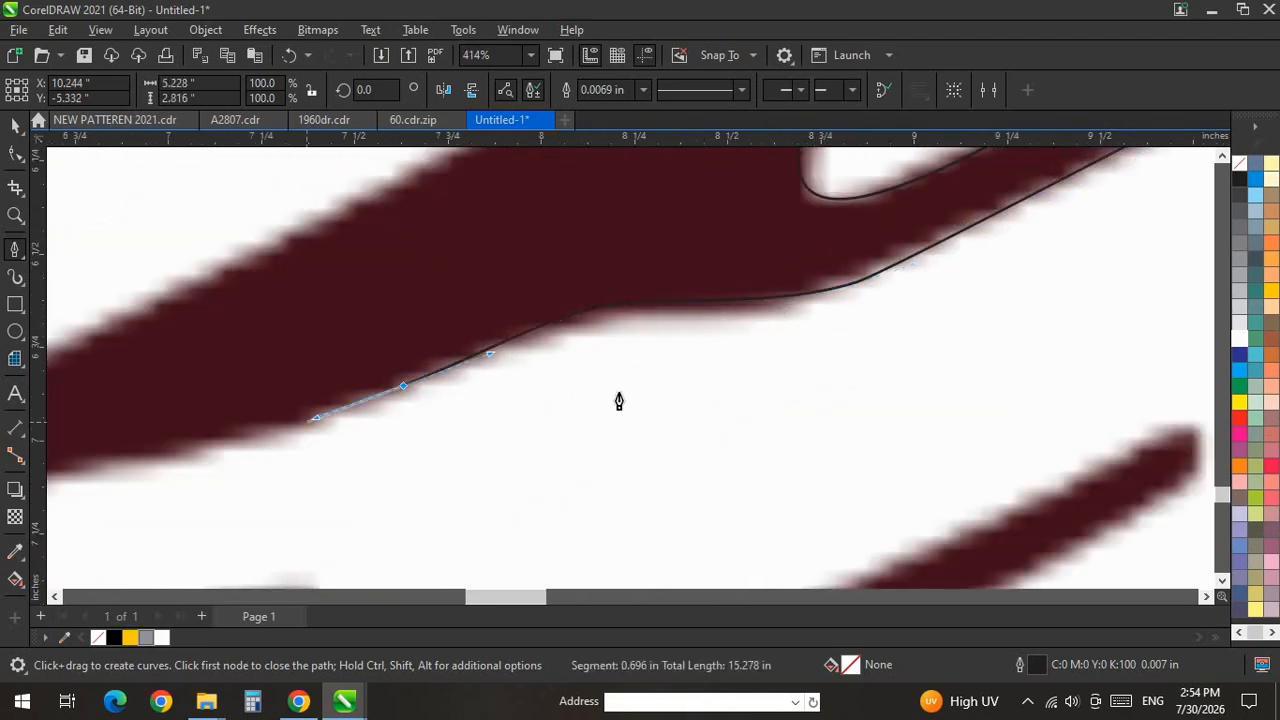
Continue the outline along the underside of the branching streak's narrowing body toward the second white gap.
scroll(637, 385, down, 4)
scroll(398, 462, up, 3)
scroll(442, 400, up, 5)
drag(700, 334, 589, 366)
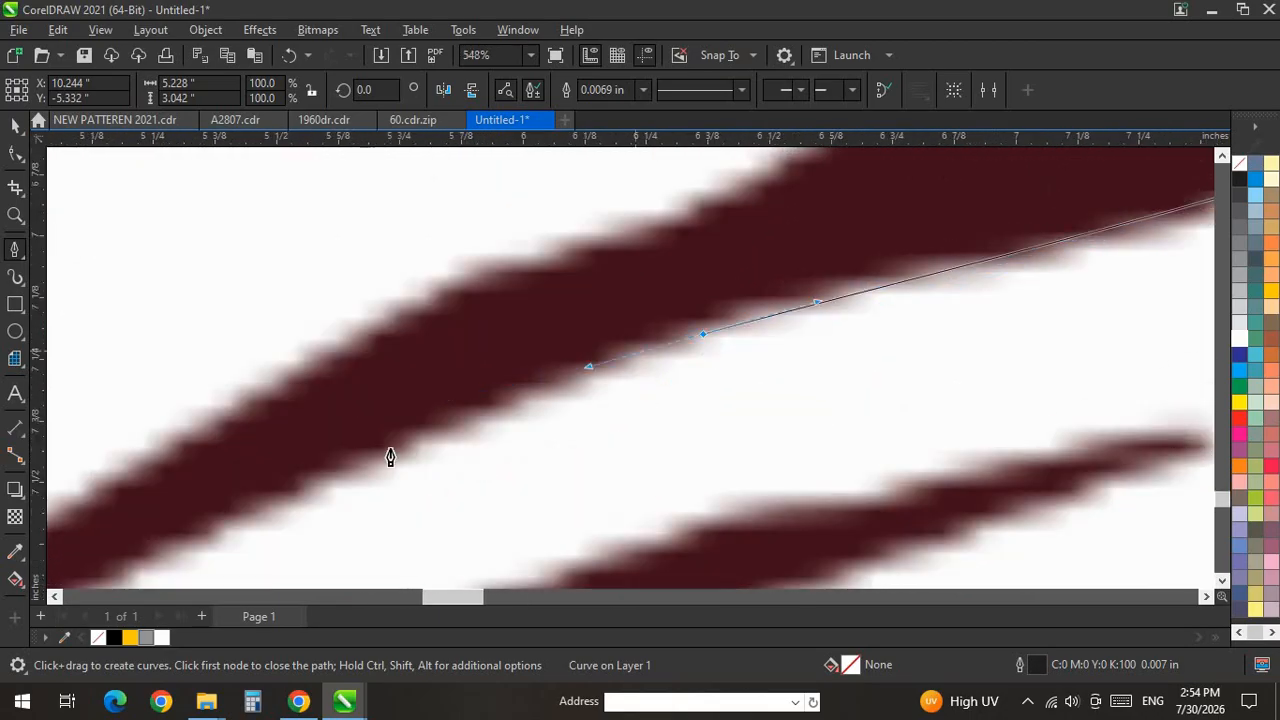
drag(262, 503, 178, 541)
Curve the outline around the second white gap's rounded end and along the small branch's upper edge to its tip.
scroll(572, 330, down, 4)
scroll(483, 403, down, 2)
scroll(386, 437, up, 2)
drag(396, 435, 396, 458)
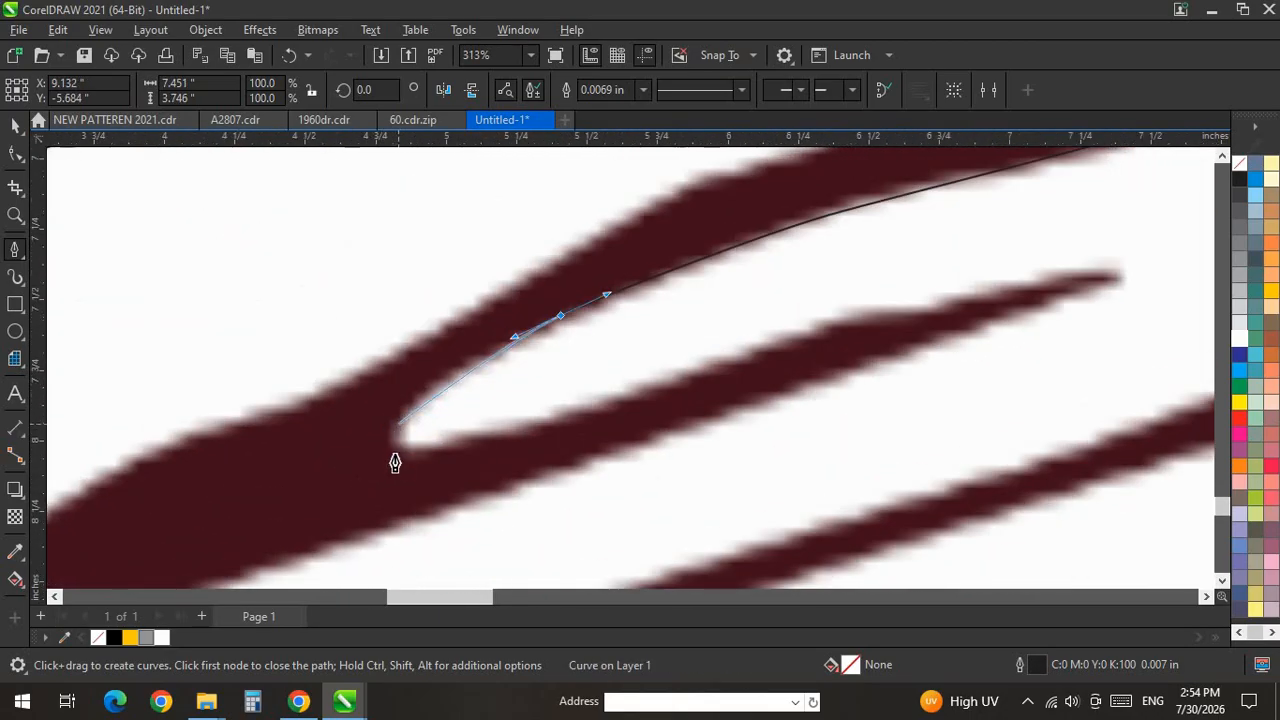
drag(658, 395, 737, 350)
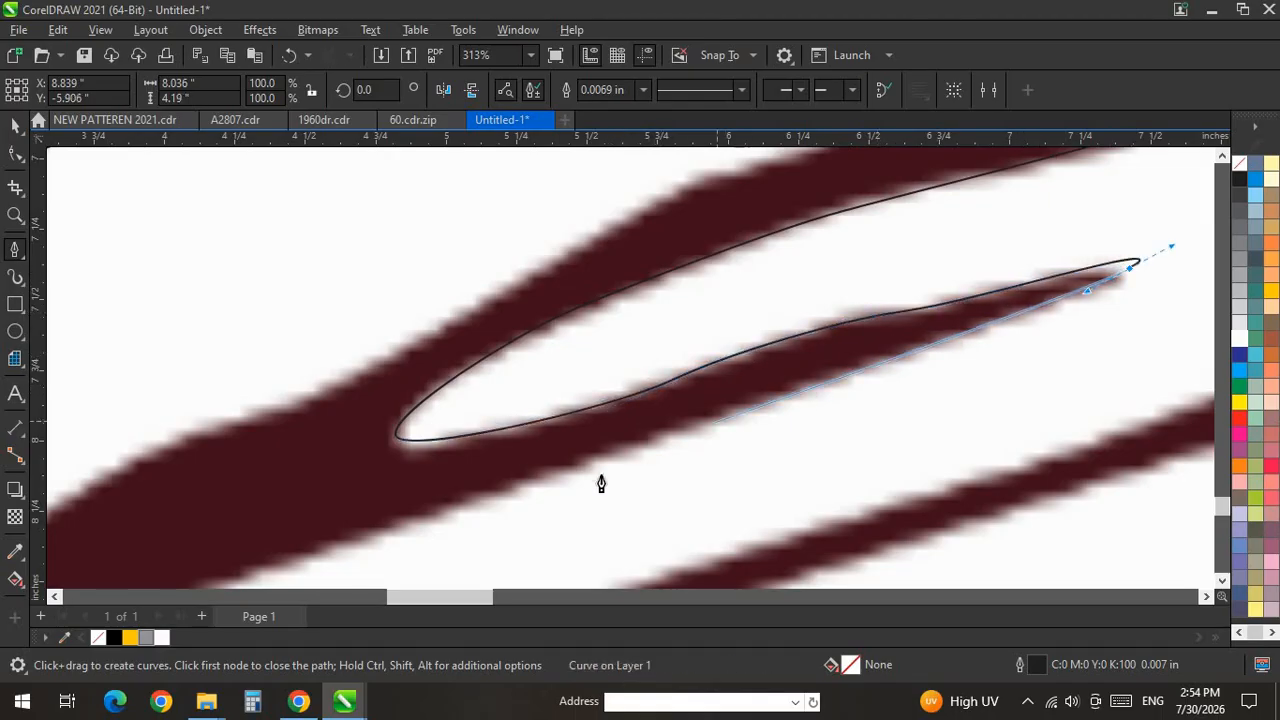
Trace back along the small branch's lower edge to the dip before the tail's bulge, replacing one misplaced node.
drag(600, 475, 791, 415)
key(ctrl+z)
drag(671, 438, 571, 469)
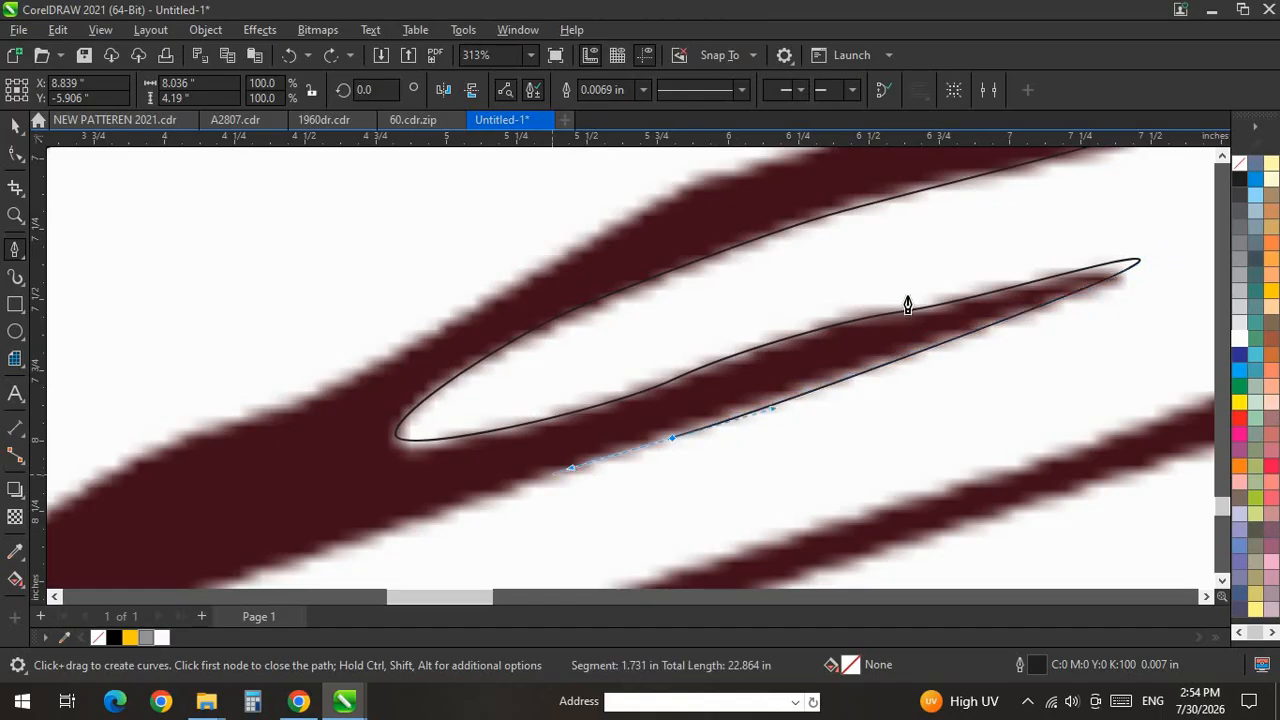
scroll(945, 264, down, 4)
scroll(716, 372, up, 3)
drag(734, 385, 427, 525)
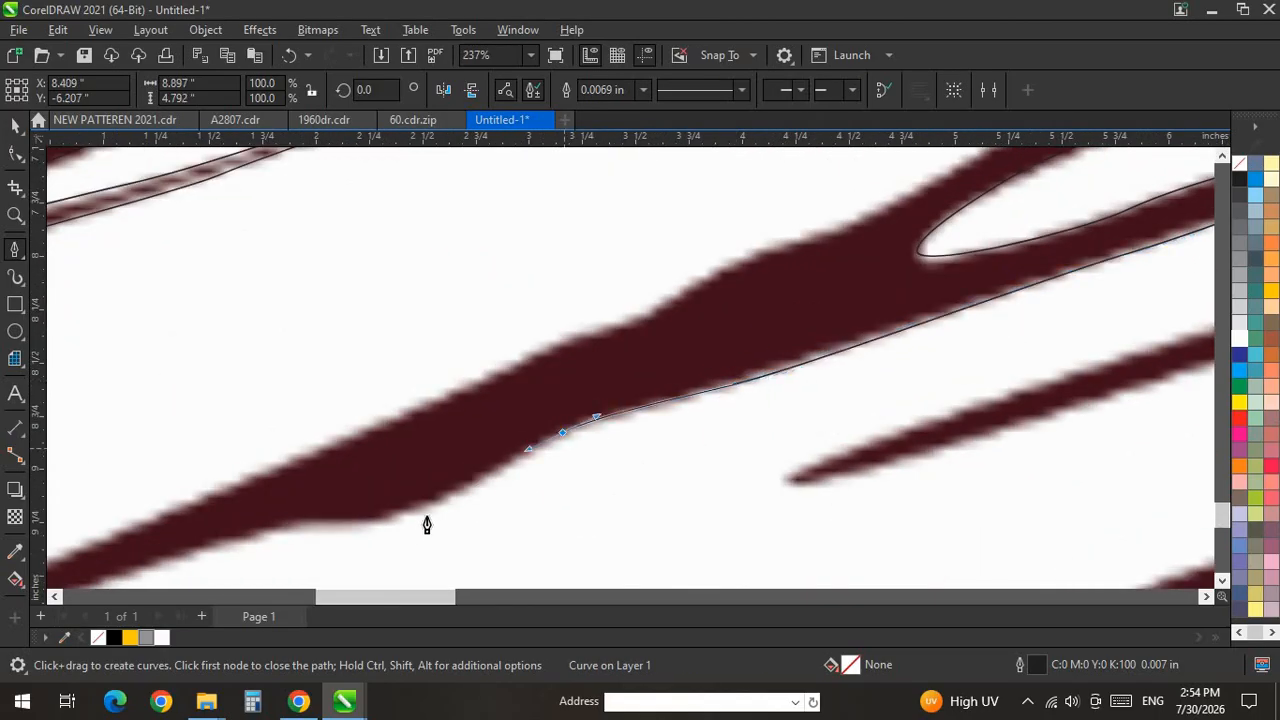
Trace beneath the tail's bulge and along its lower edge to the branching streak's pointed far tip.
drag(346, 525, 281, 510)
drag(210, 545, 162, 559)
scroll(712, 354, down, 2)
scroll(210, 524, up, 1)
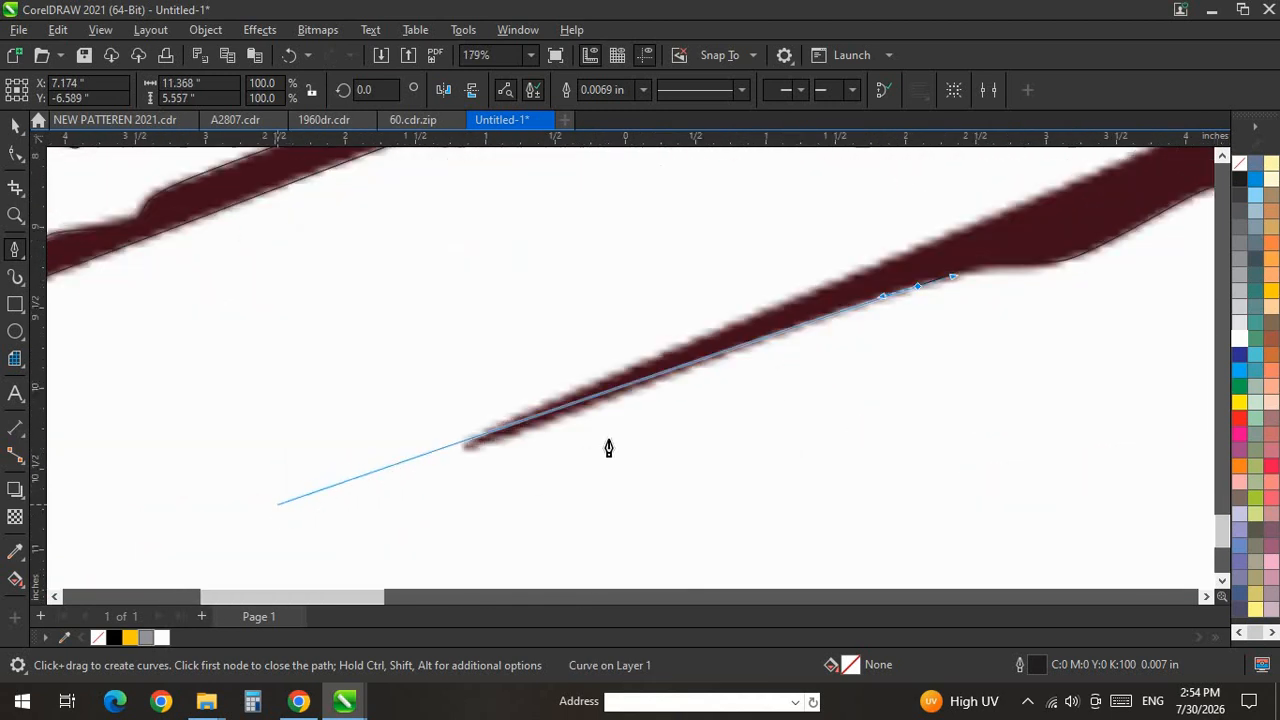
click(463, 452)
Trace the tail's upper edge back from the pointed tip, over the thick middle, to the narrow stretch above the small branch.
scroll(366, 468, down, 3)
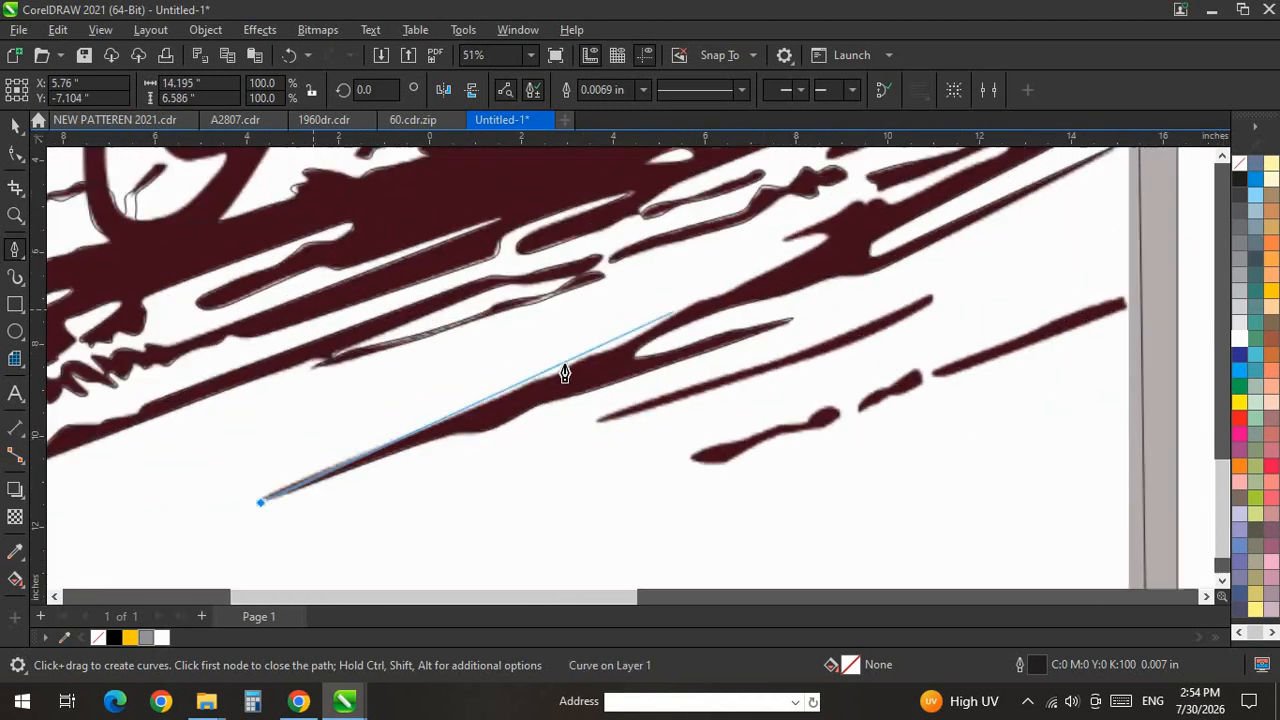
scroll(352, 450, up, 3)
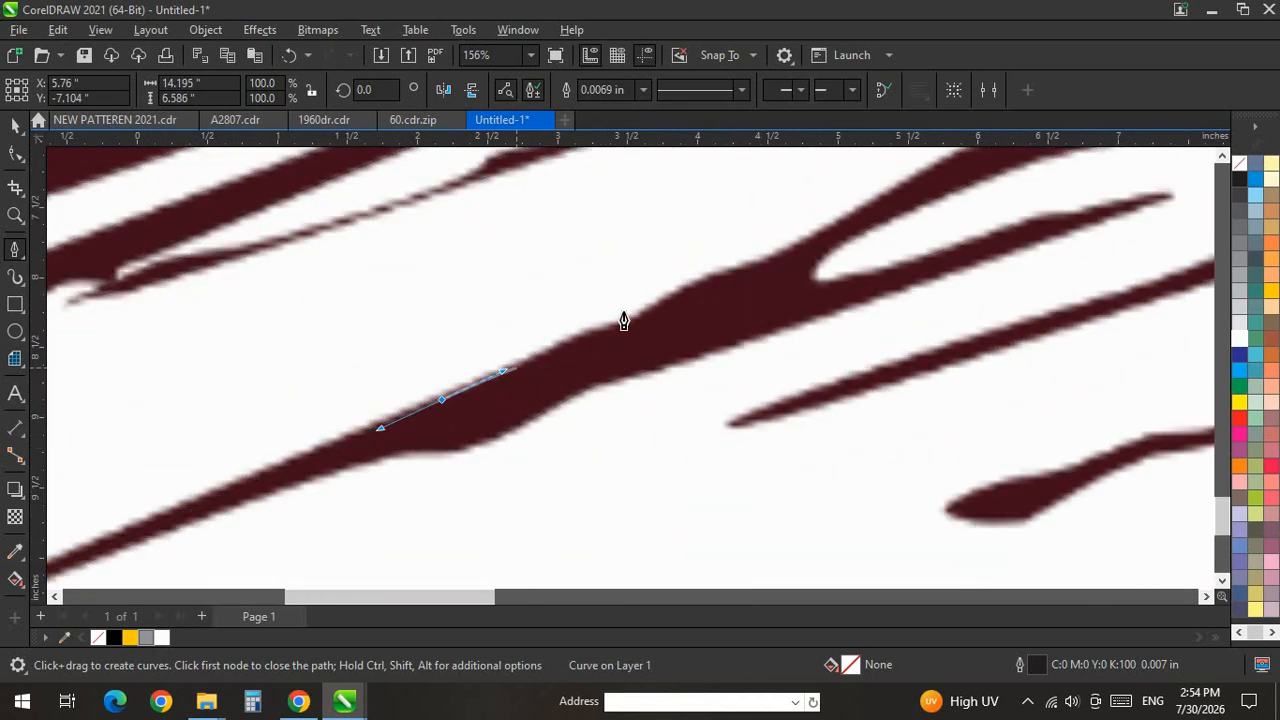
scroll(623, 317, up, 1)
drag(621, 329, 654, 317)
drag(891, 217, 931, 203)
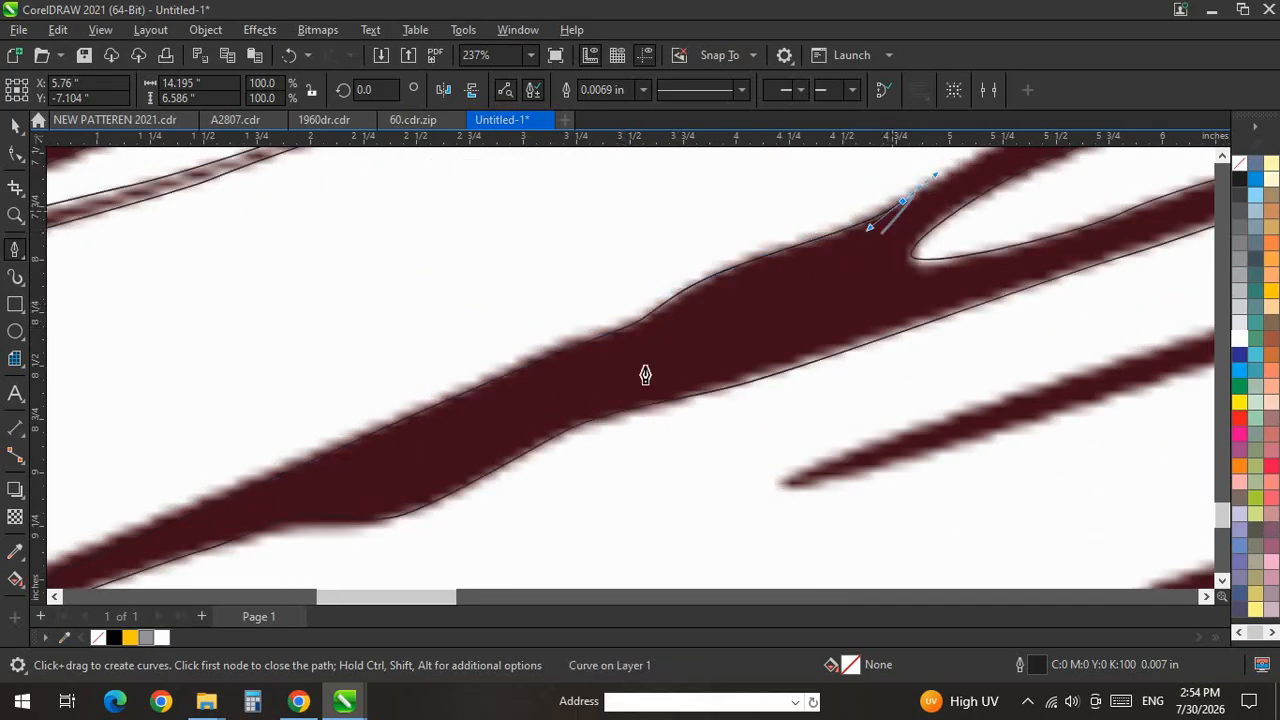
Trace the branching streak's upper edge from the narrow stretch to the white notch and curve around the notch's rounded end.
scroll(646, 371, down, 2)
scroll(675, 338, up, 4)
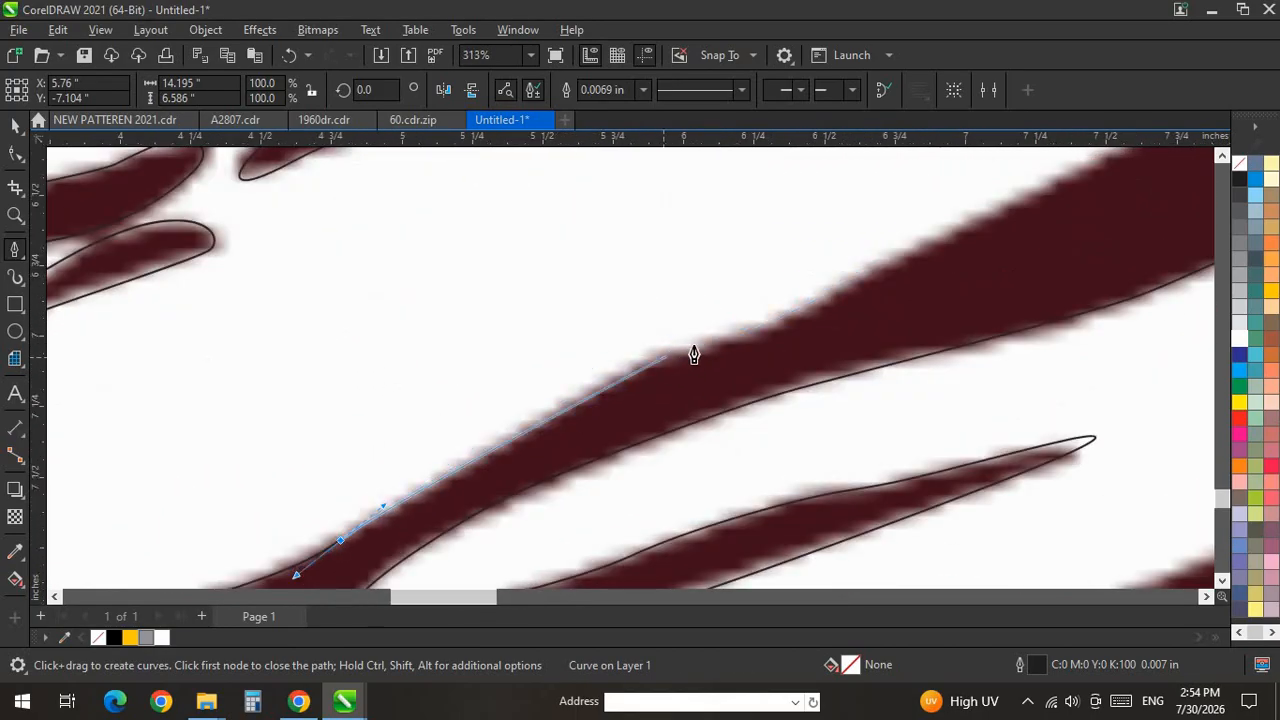
scroll(520, 420, down, 5)
scroll(534, 420, up, 2)
scroll(520, 420, down, 3)
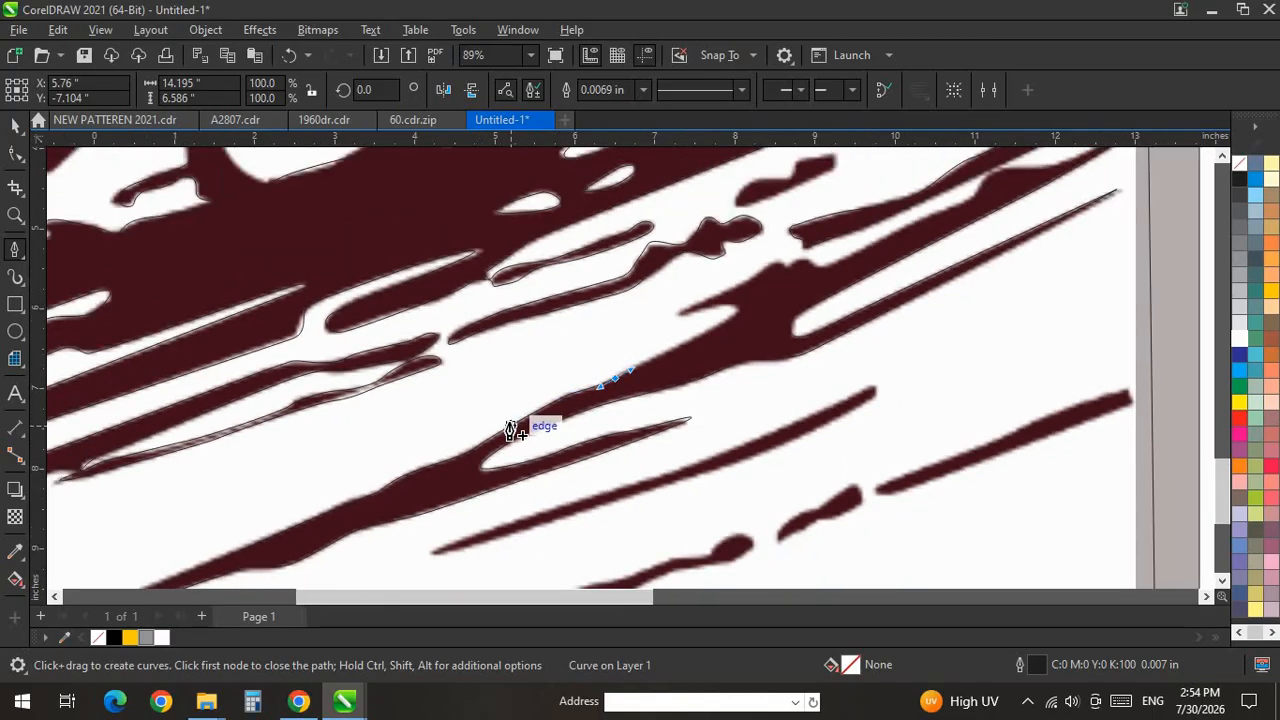
scroll(733, 318, up, 5)
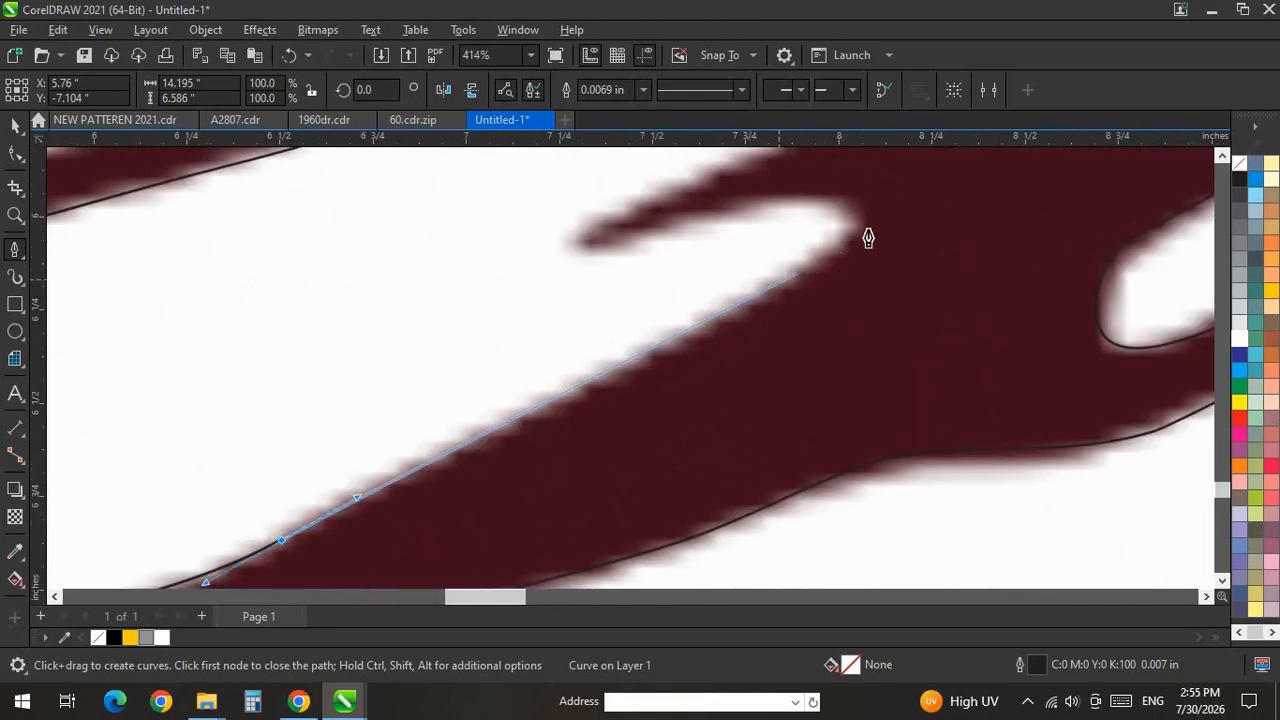
drag(811, 266, 864, 232)
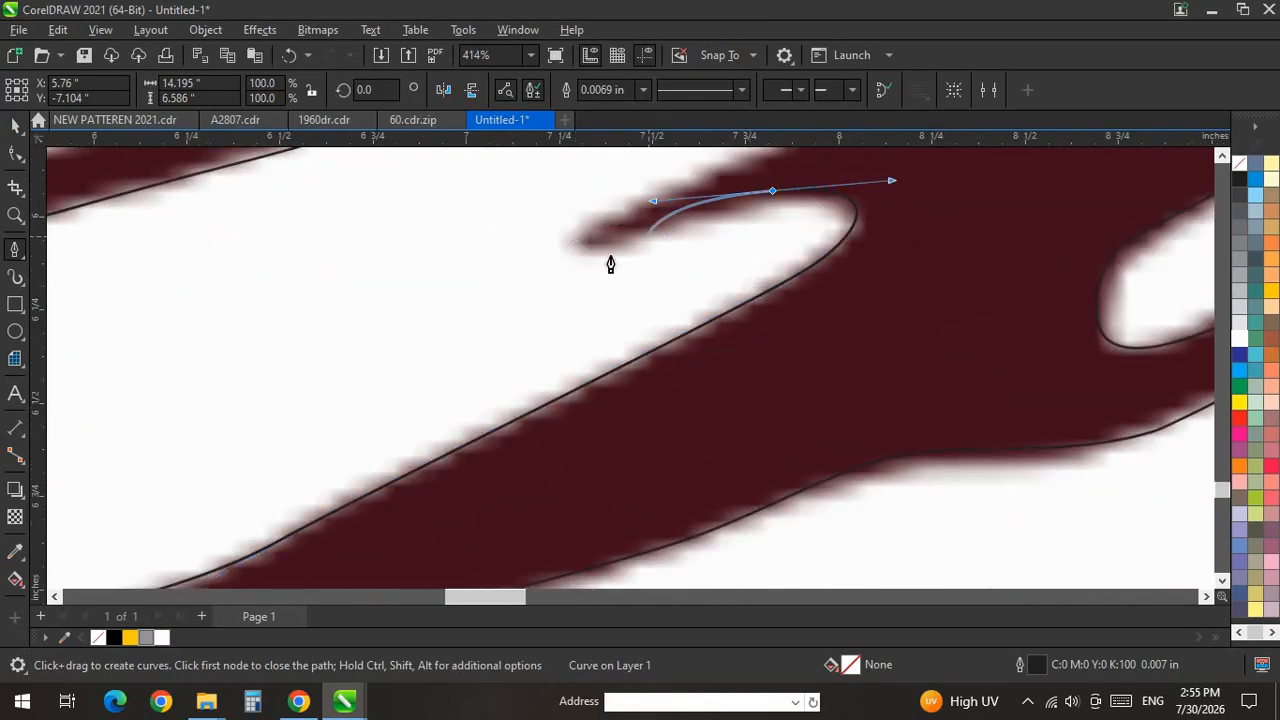
Outline the short spur above the notch, pass over the two bumps, and continue along the thick upper branch's upper edge.
scroll(714, 271, down, 4)
scroll(608, 365, up, 3)
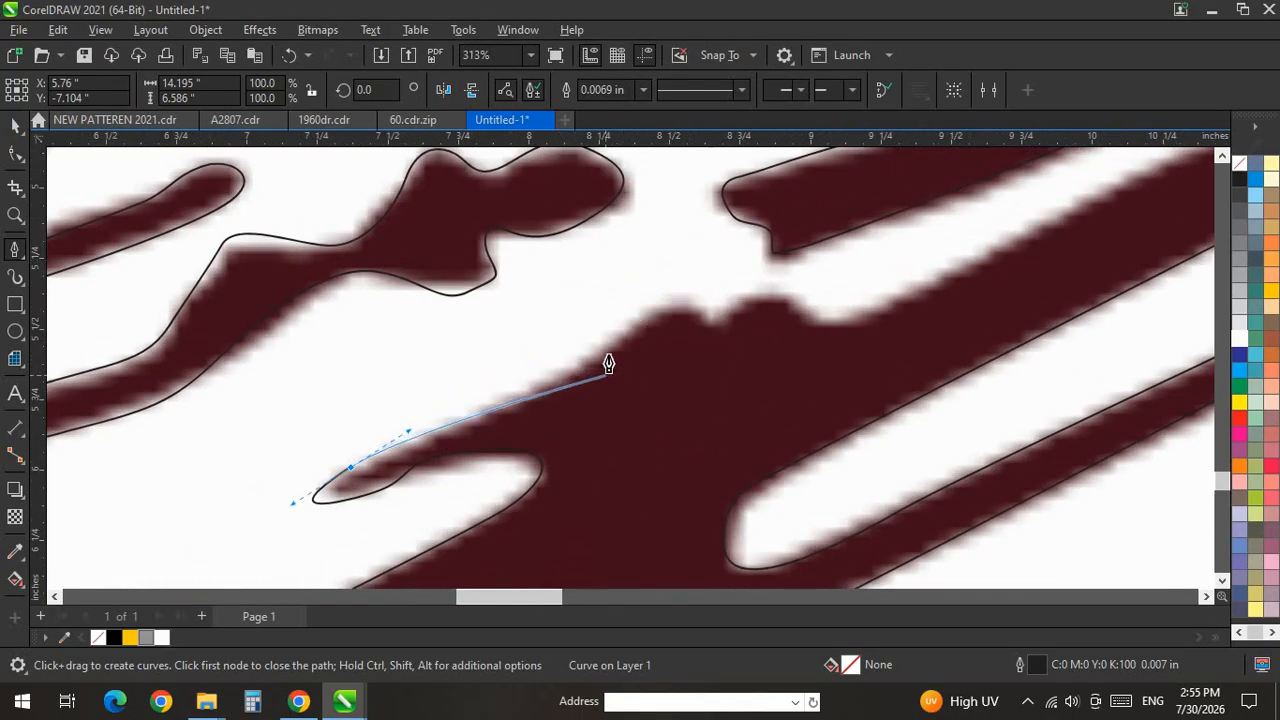
drag(664, 295, 677, 298)
drag(701, 323, 775, 298)
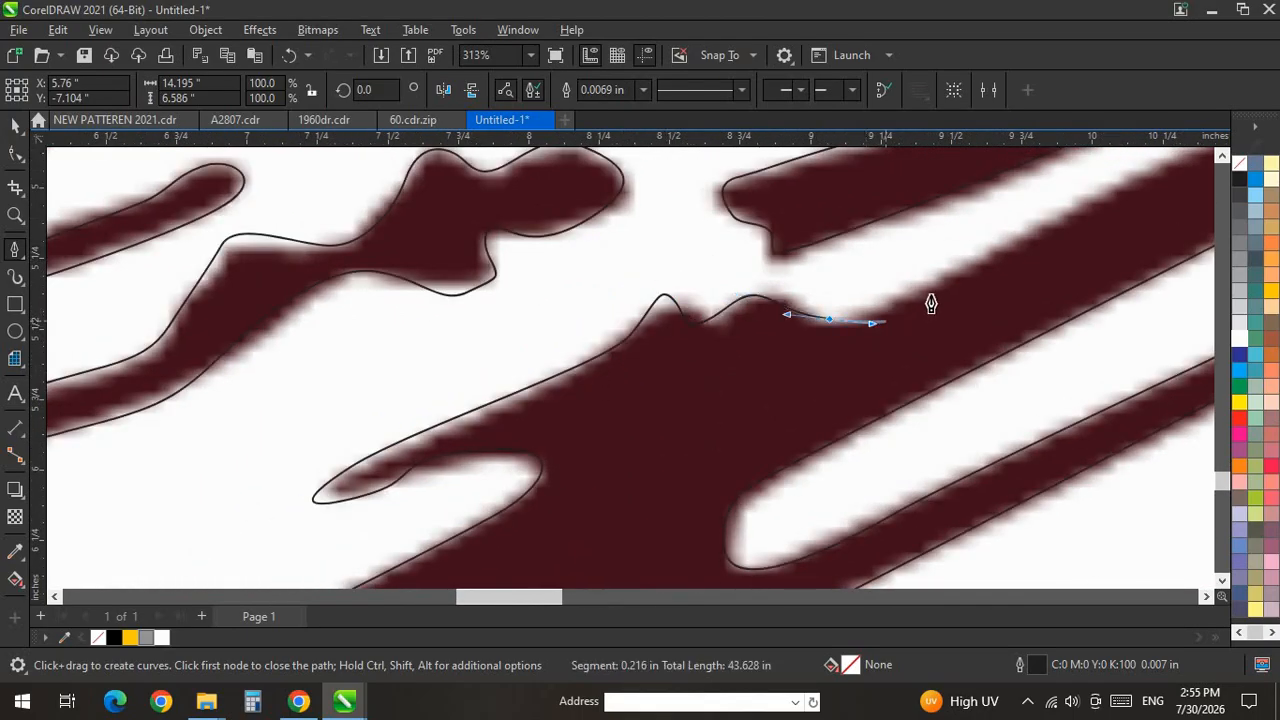
drag(988, 243, 1014, 229)
Trace the branch's stepped bulge to its pointed tip and close the outline, dismissing the download manager's trial notice.
scroll(380, 512, down, 7)
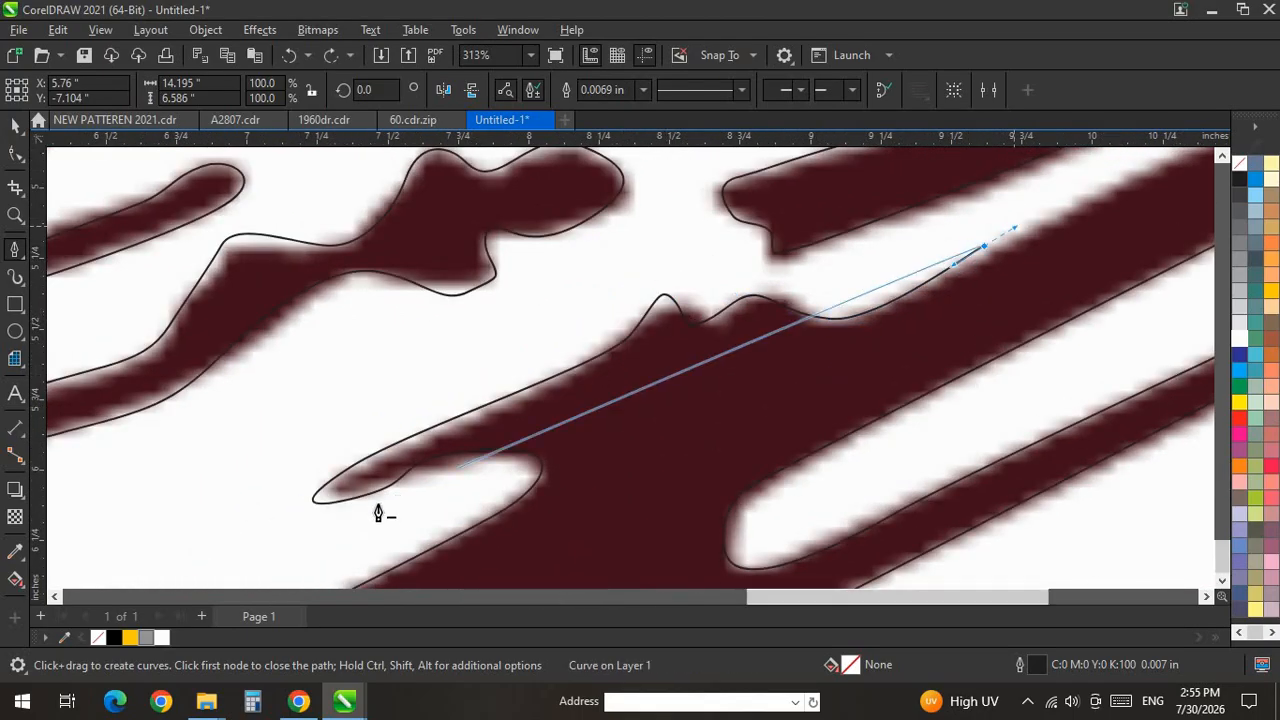
scroll(800, 335, up, 9)
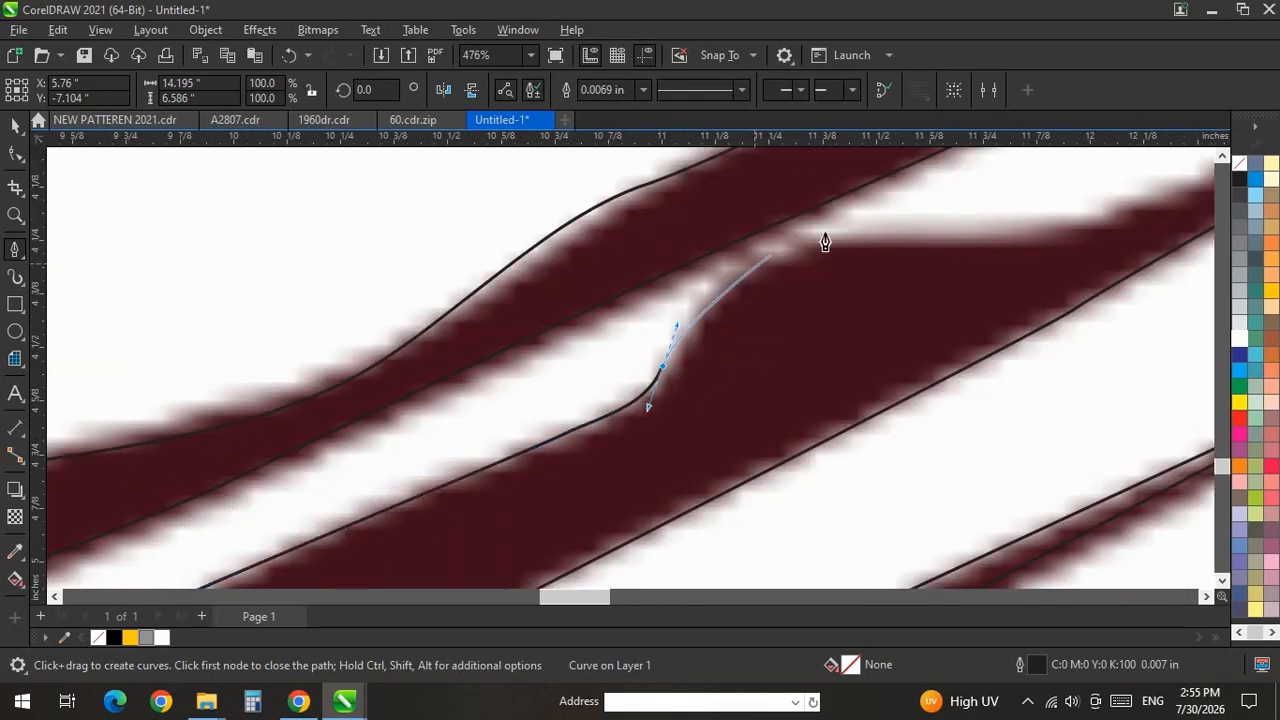
scroll(1146, 300, down, 2)
scroll(987, 338, down, 2)
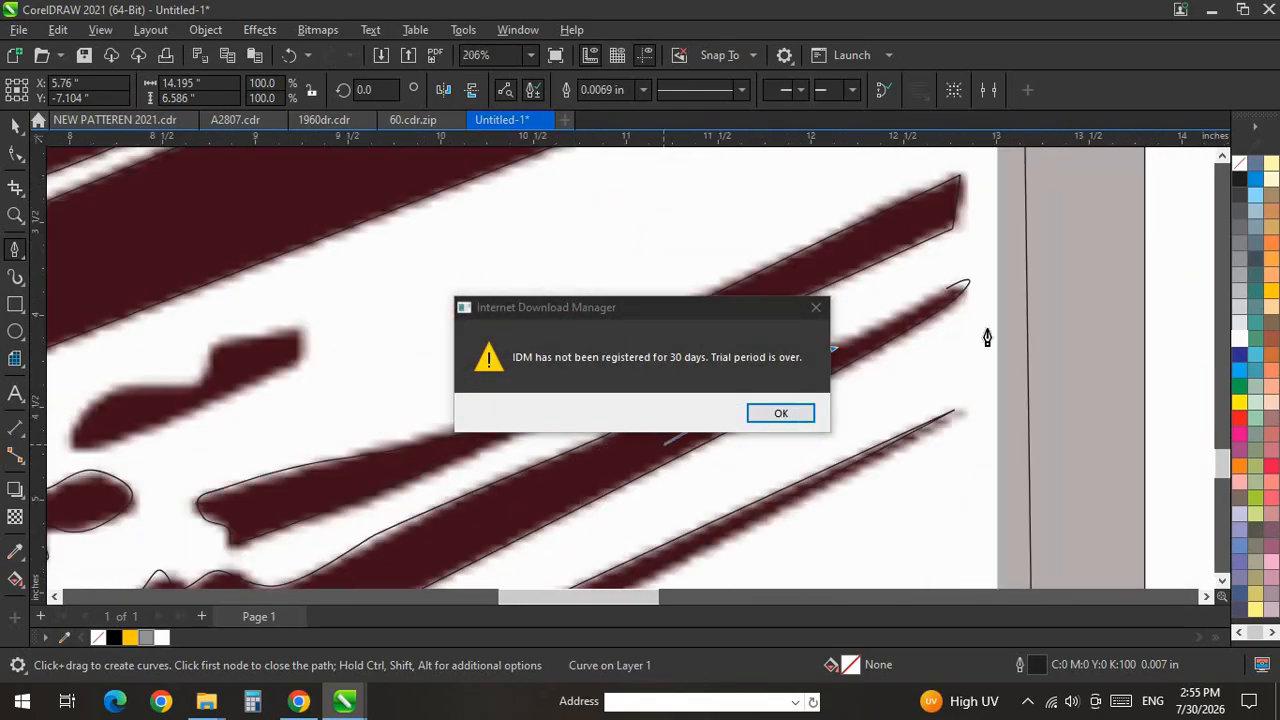
click(781, 413)
scroll(964, 258, up, 2)
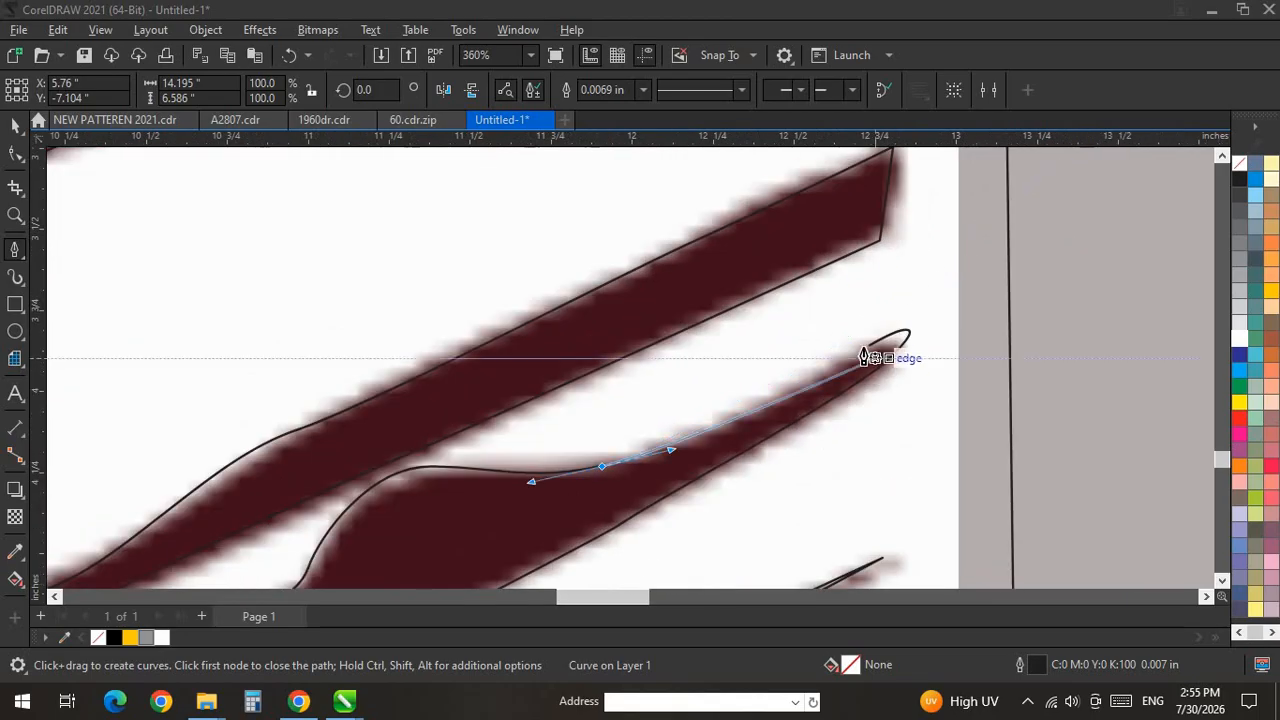
scroll(820, 320, down, 6)
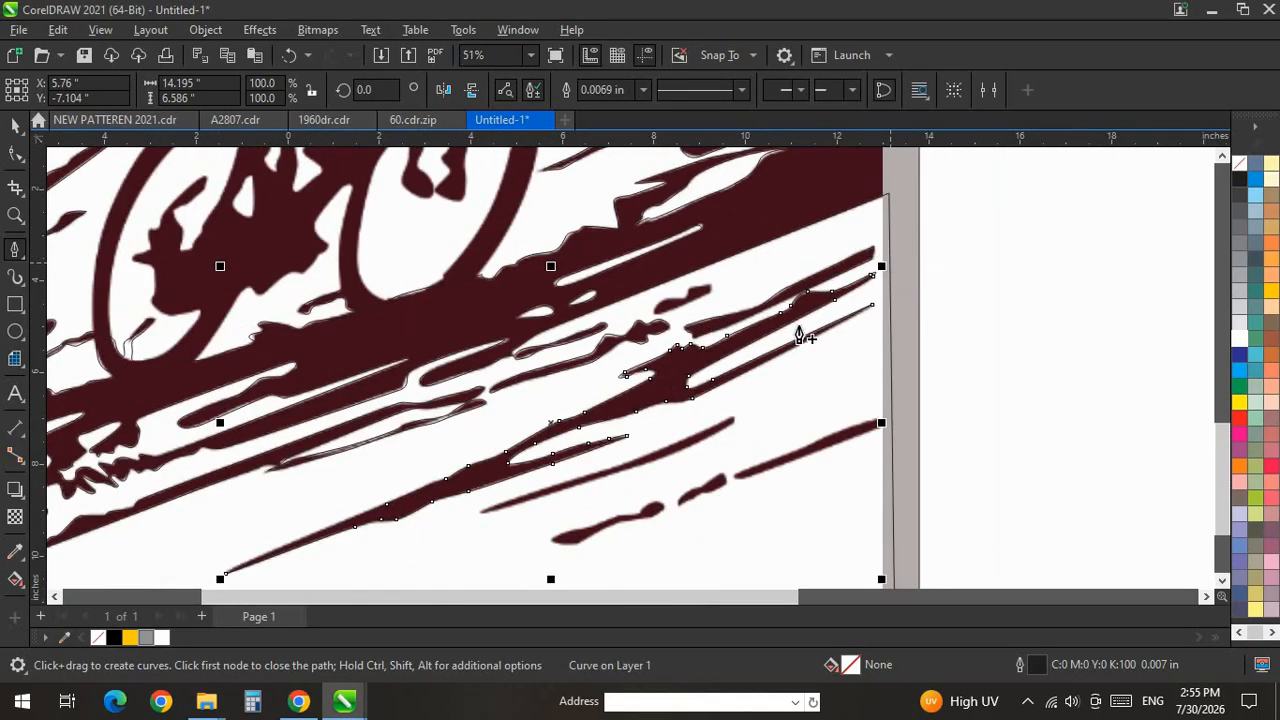
Start an outline at the upper rounded end of the long thin streak below and trace its lower edge to the pointed end.
scroll(717, 426, up, 2)
scroll(830, 374, up, 4)
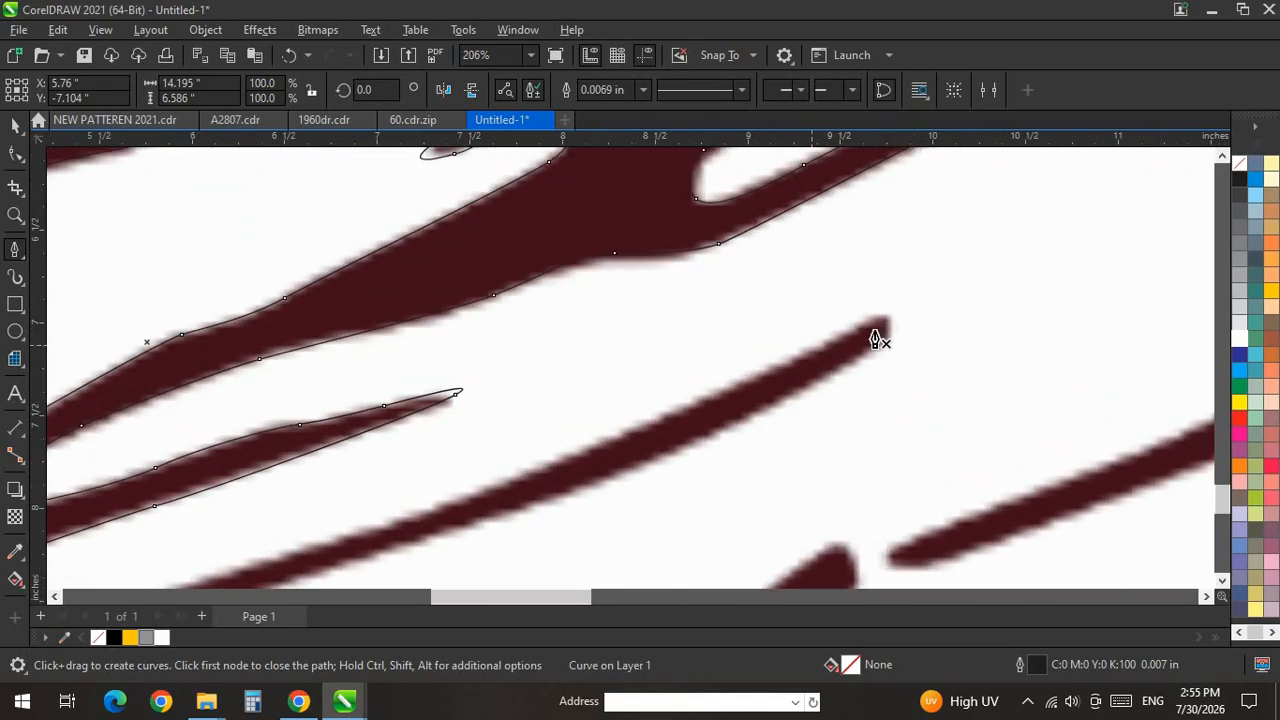
drag(857, 305, 897, 296)
drag(867, 374, 794, 420)
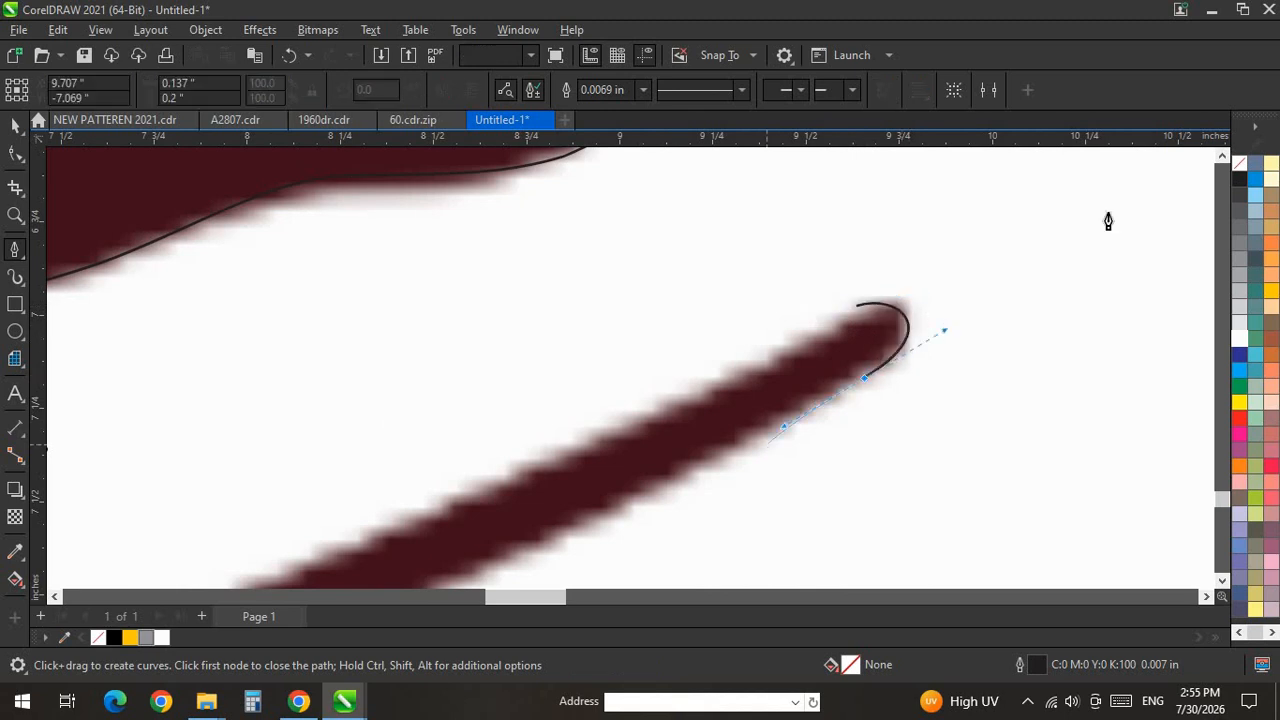
scroll(1106, 222, down, 4)
scroll(770, 395, up, 3)
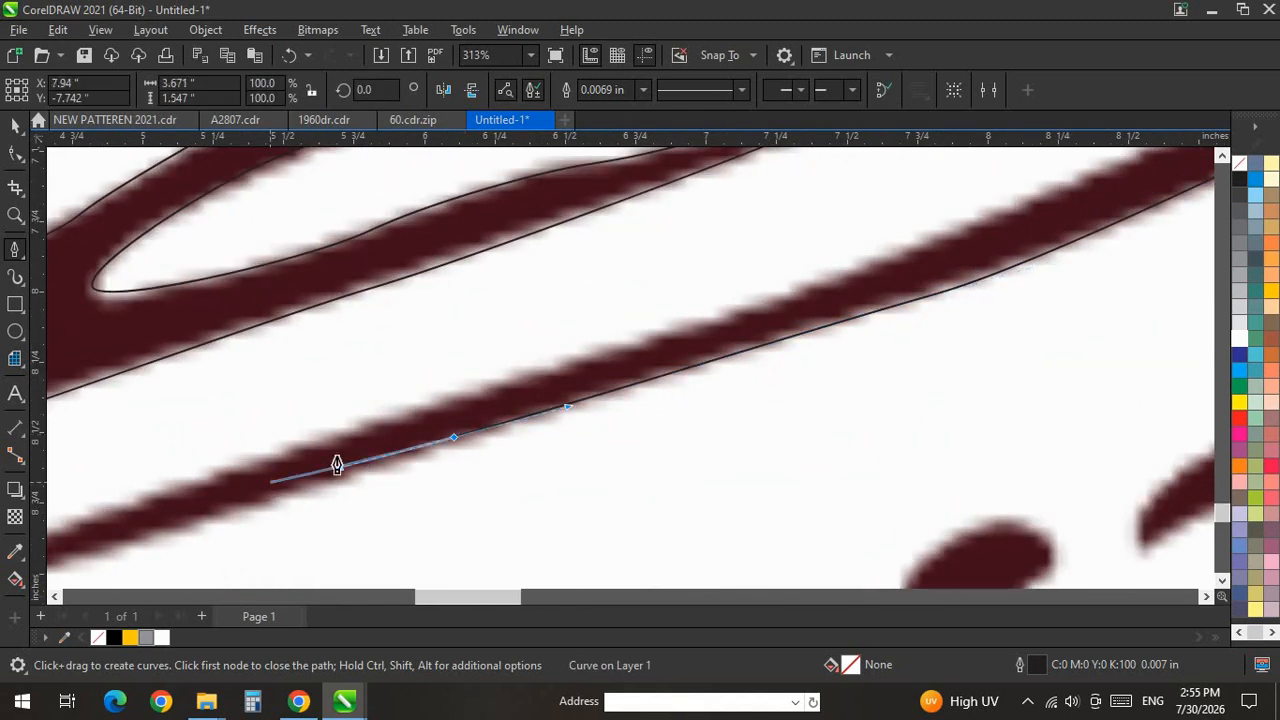
scroll(300, 463, down, 3)
scroll(271, 477, up, 4)
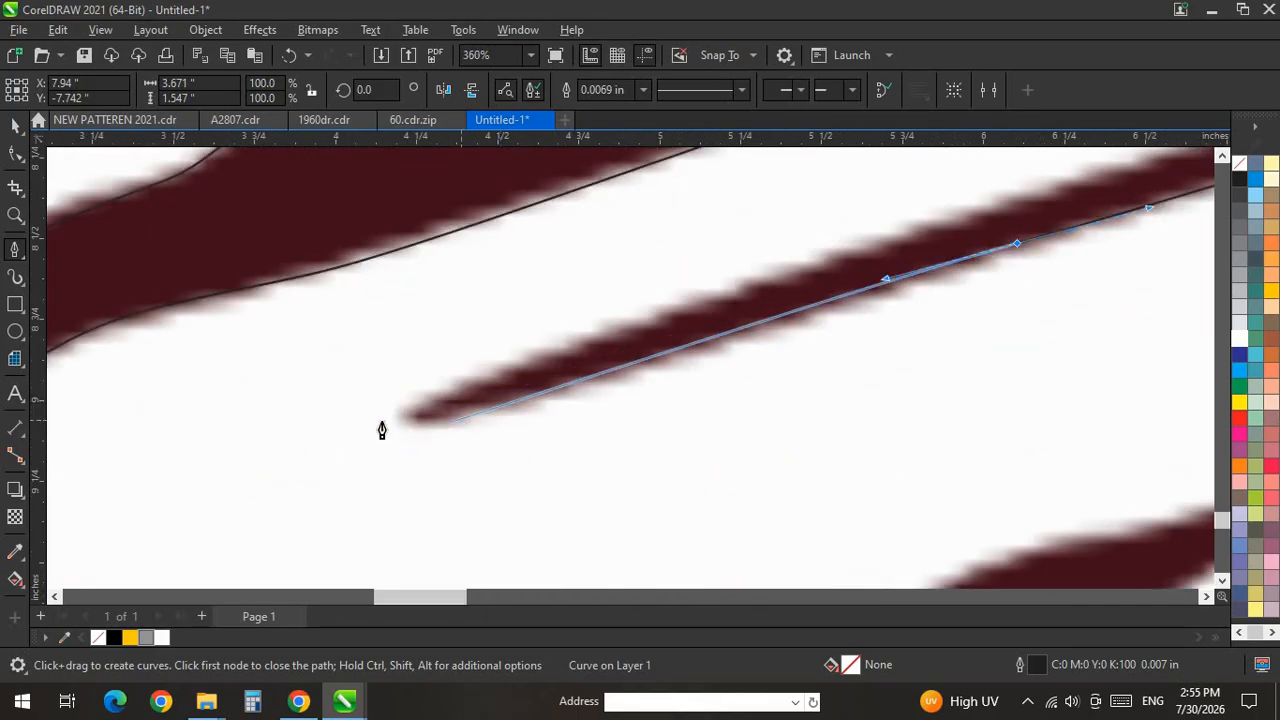
Round the thin streak's pointed end and trace its upper edge back to the starting node, closing the outline.
scroll(266, 506, down, 3)
scroll(551, 403, up, 2)
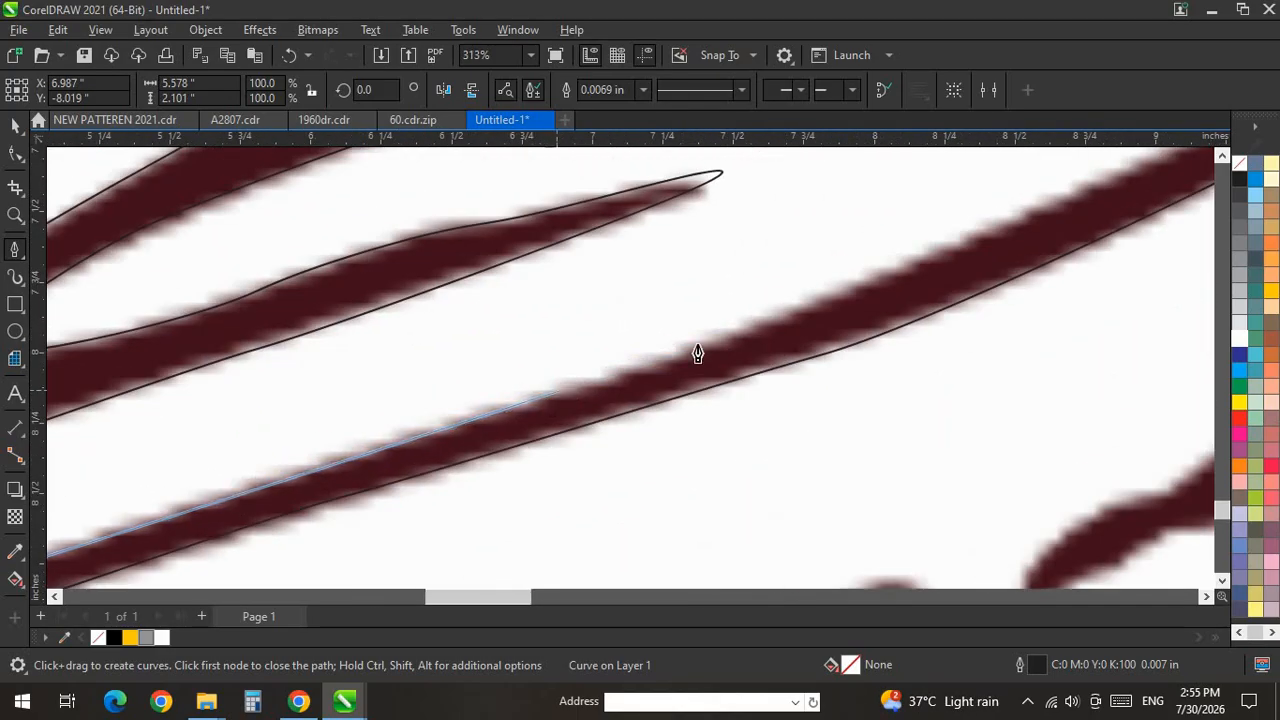
scroll(698, 353, down, 3)
scroll(581, 438, up, 3)
drag(631, 389, 721, 349)
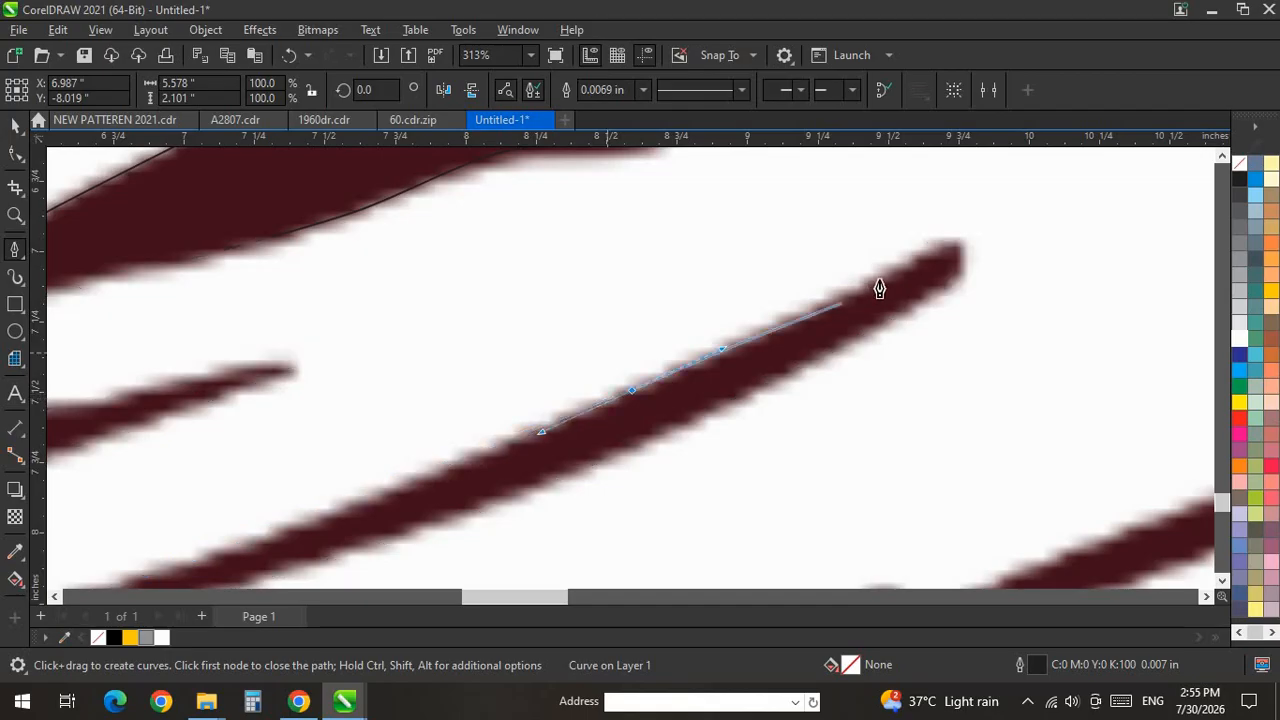
scroll(651, 251, down, 2)
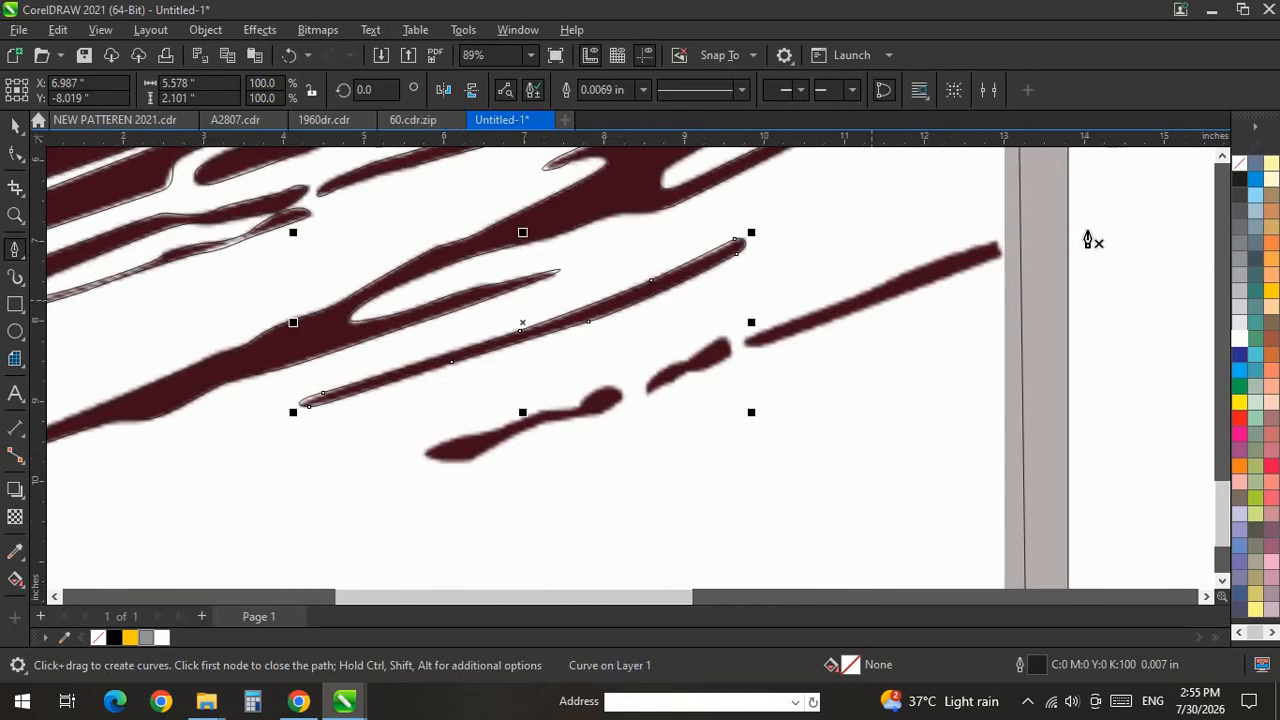
Outline the blunt end of the straight streak beside the page edge and trace its lower edge, replacing one misplaced node.
scroll(889, 286, up, 4)
click(871, 255)
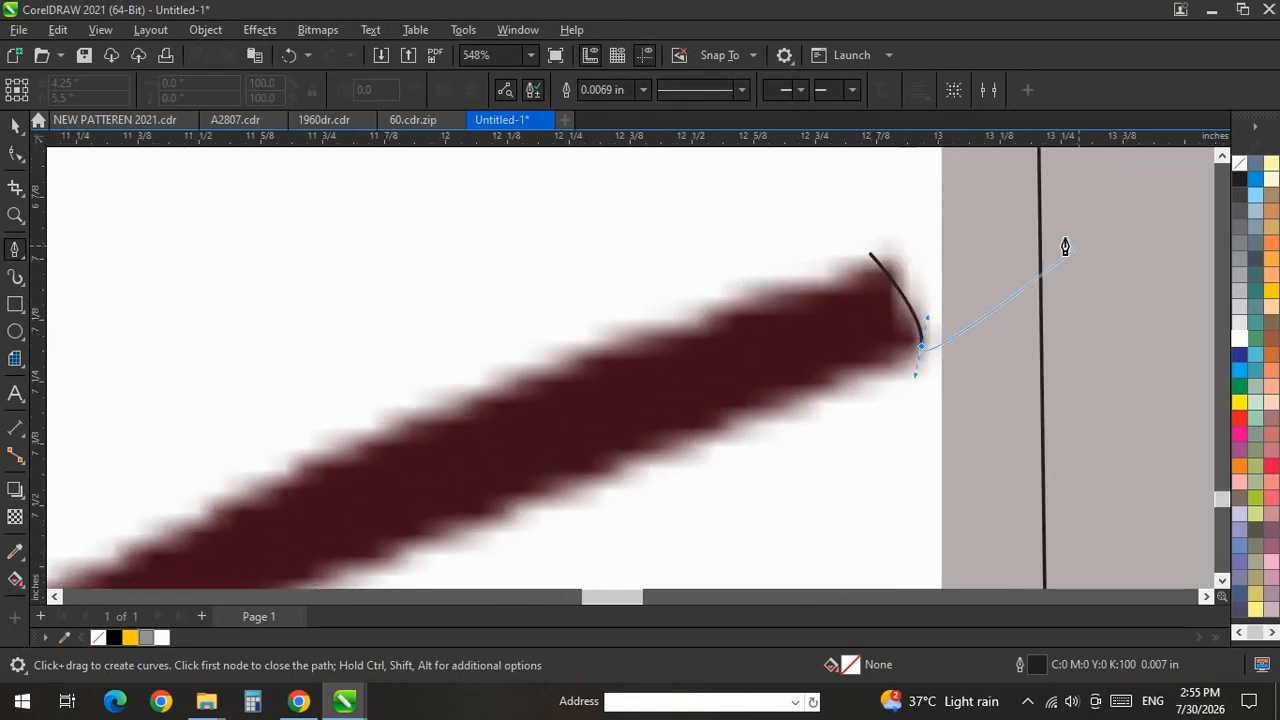
scroll(1082, 242, down, 3)
scroll(716, 442, up, 4)
click(194, 554)
scroll(952, 264, down, 5)
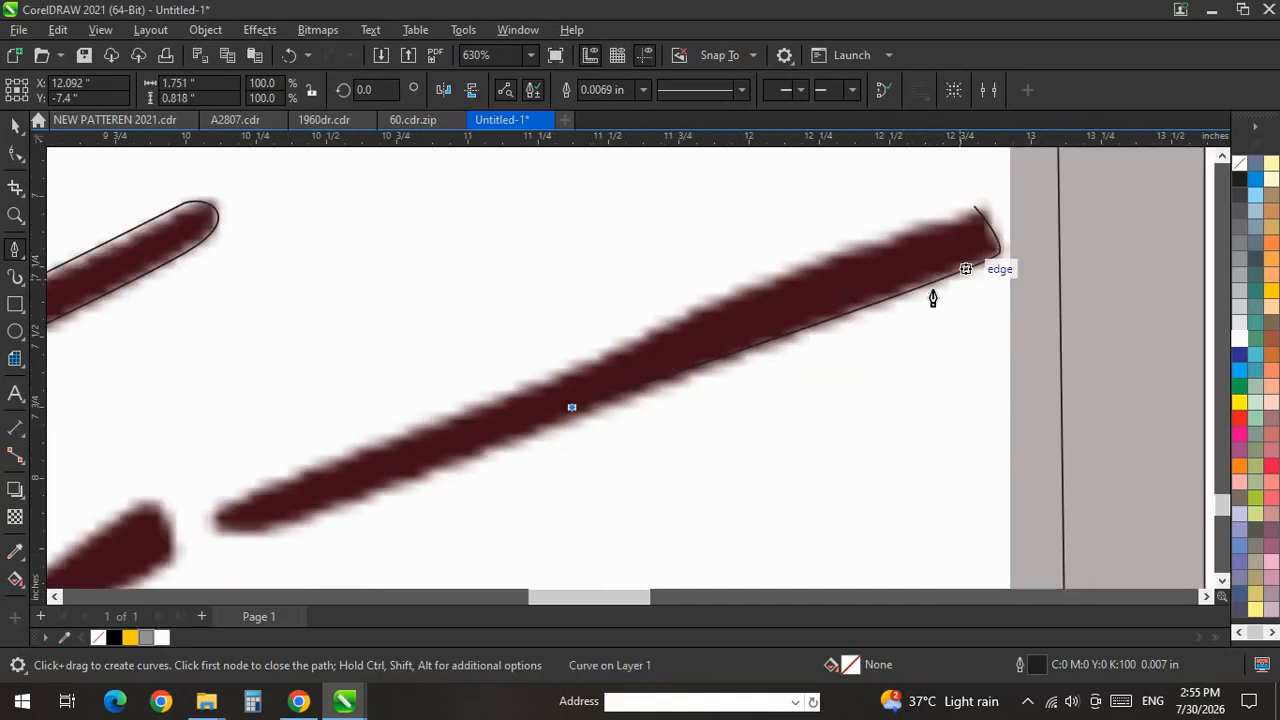
scroll(985, 258, down, 1)
key(ctrl+z)
scroll(882, 328, up, 1)
drag(522, 413, 428, 453)
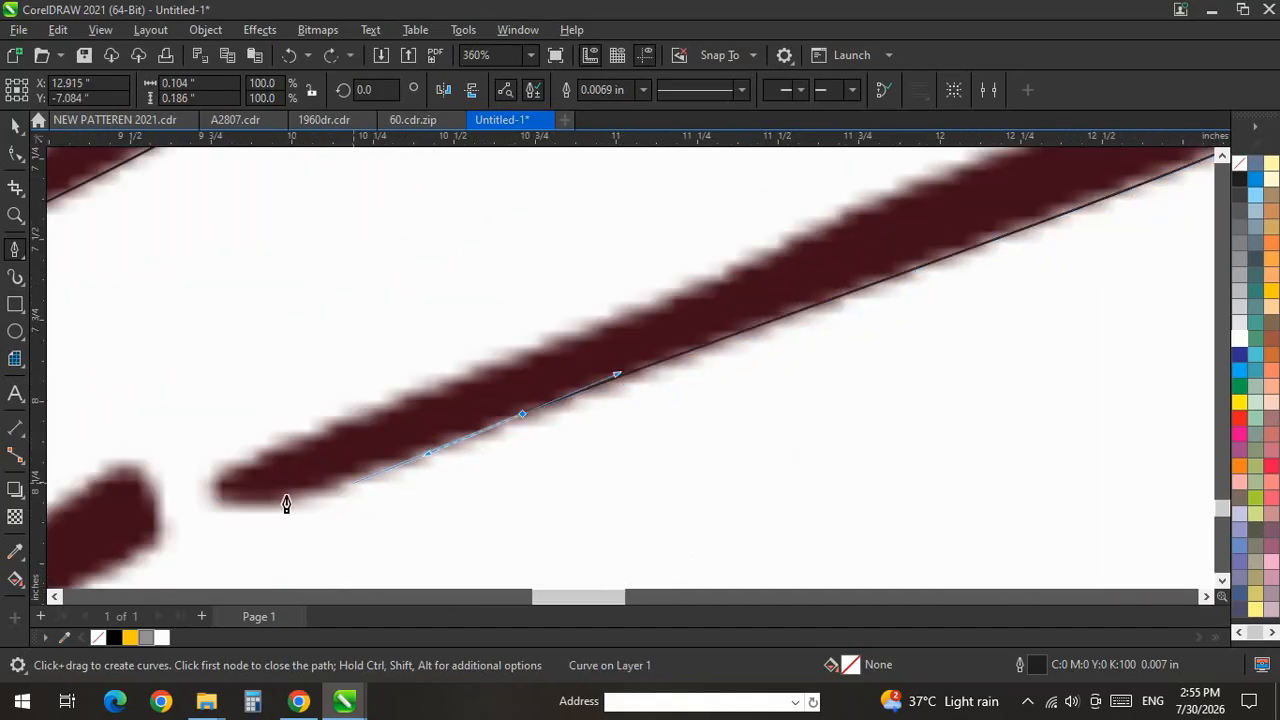
Curve around the straight streak's narrow end and trace its upper edge back to close the outline at the blunt end.
scroll(305, 471, down, 1)
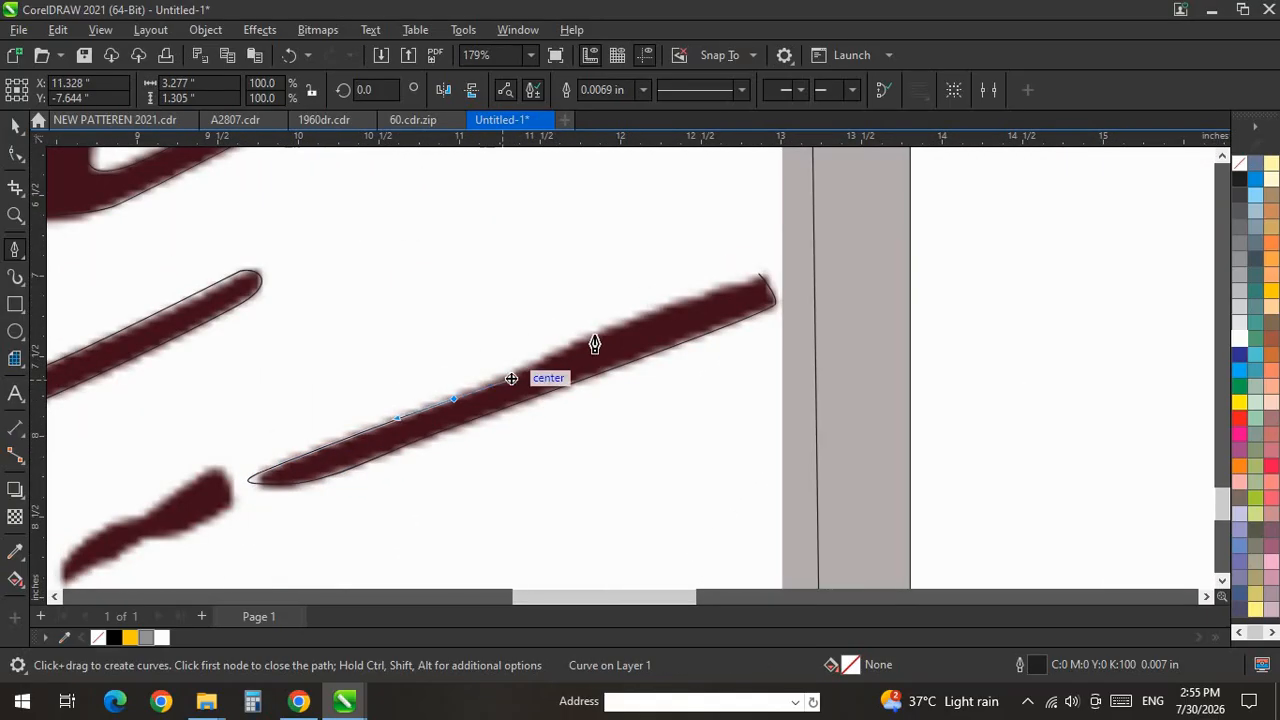
scroll(594, 344, up, 1)
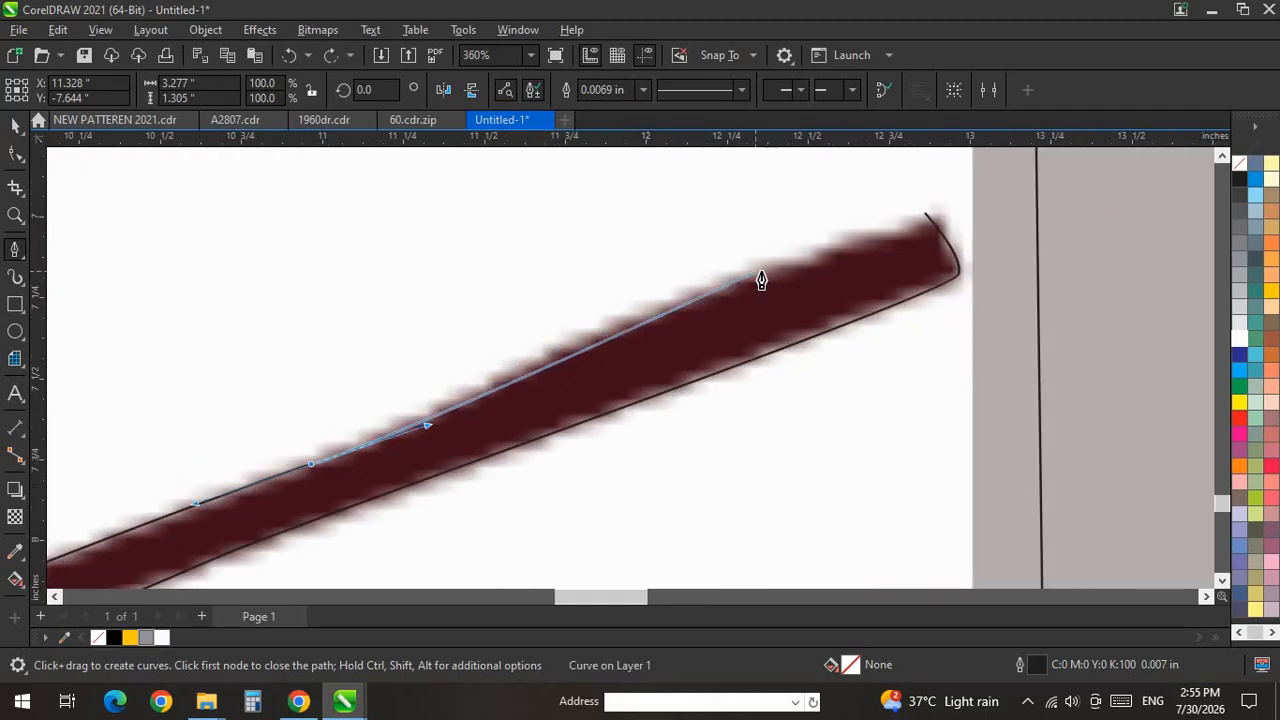
drag(770, 270, 843, 239)
click(926, 214)
scroll(1081, 248, down, 2)
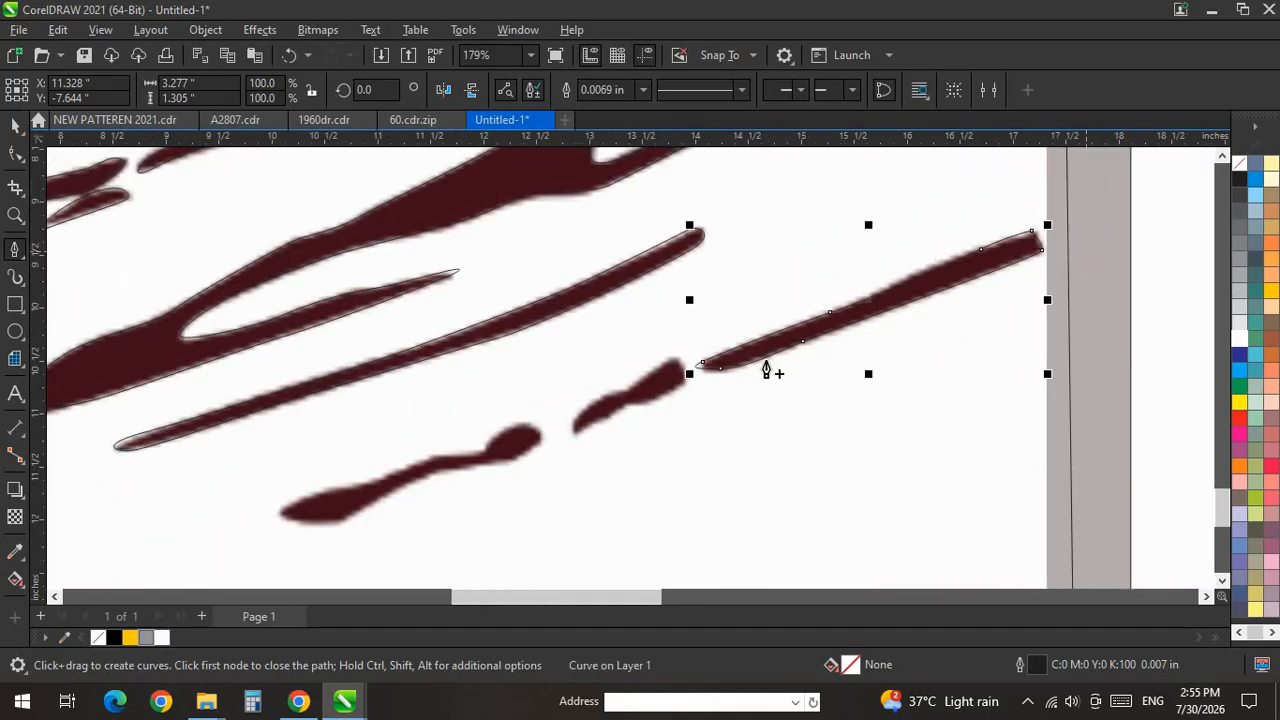
Trace a closed outline around the short, waisted fragment beside the straight streak's narrow end.
scroll(766, 372, down, 1)
scroll(860, 220, up, 2)
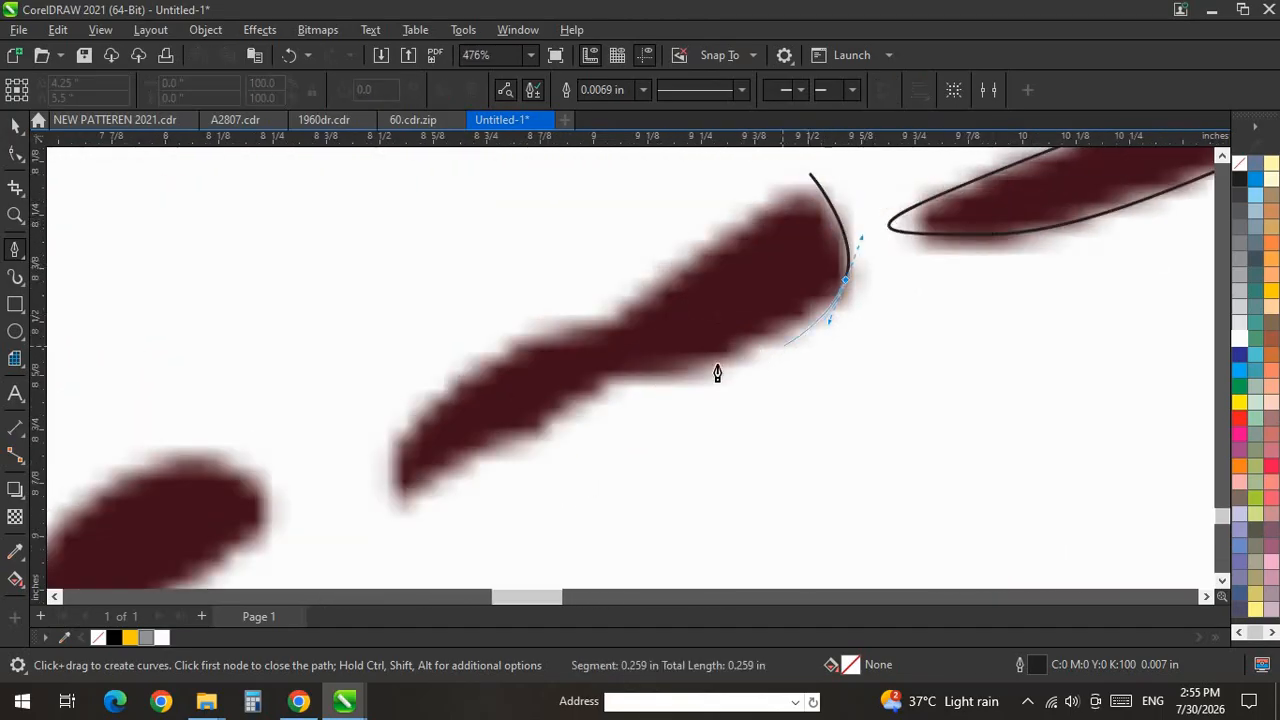
drag(607, 380, 565, 347)
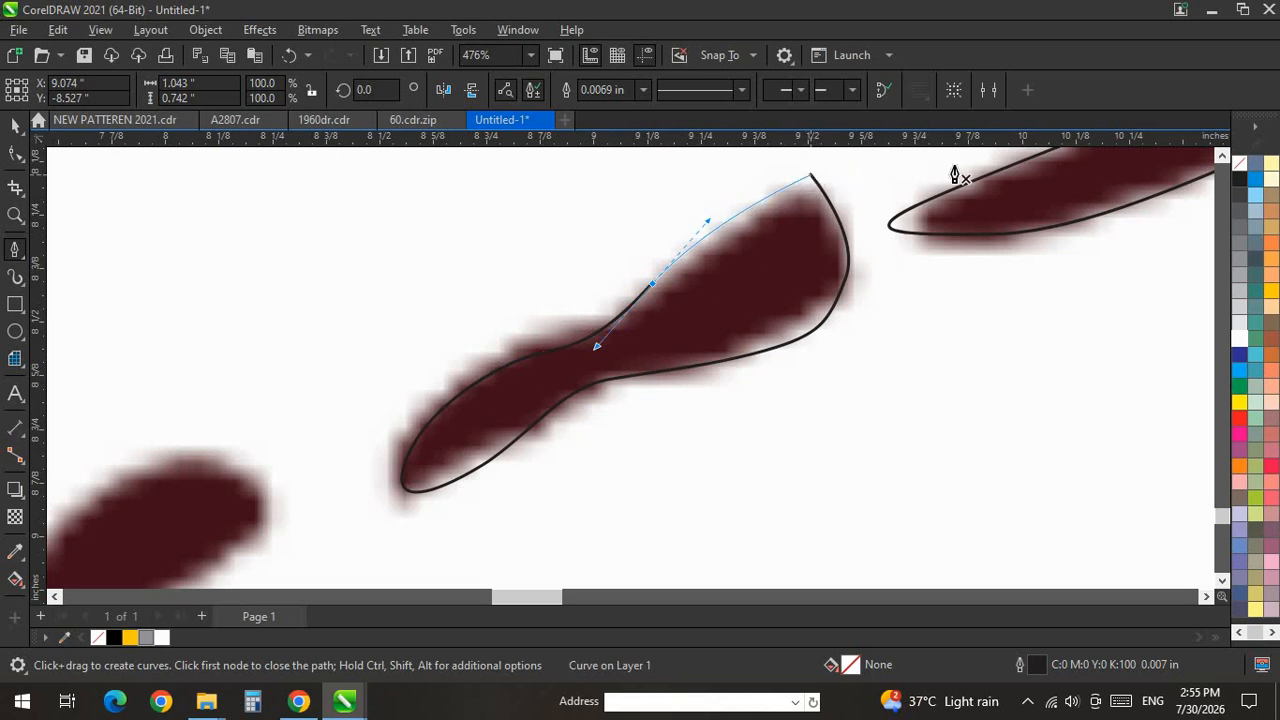
Outline the round head of the lowest streak and trace along the underside of its narrow neck.
scroll(957, 171, down, 3)
scroll(547, 343, up, 3)
click(537, 340)
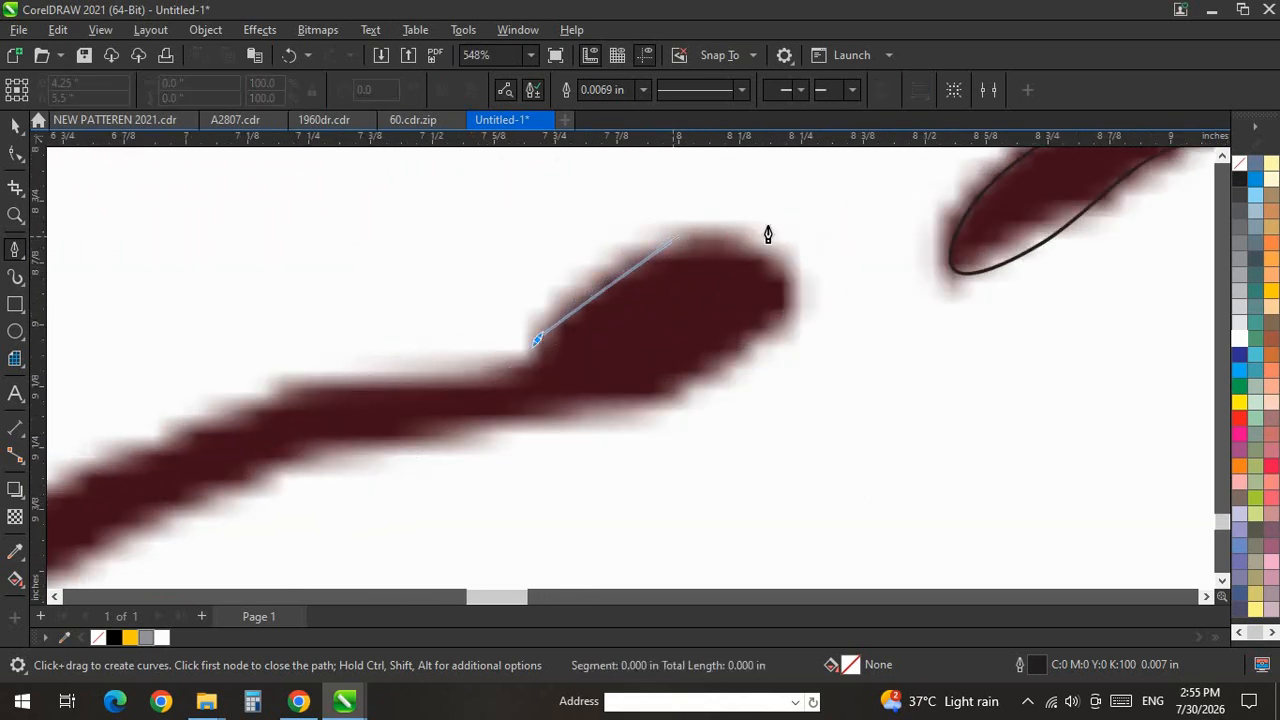
drag(704, 232, 795, 232)
drag(756, 341, 636, 418)
drag(508, 427, 414, 431)
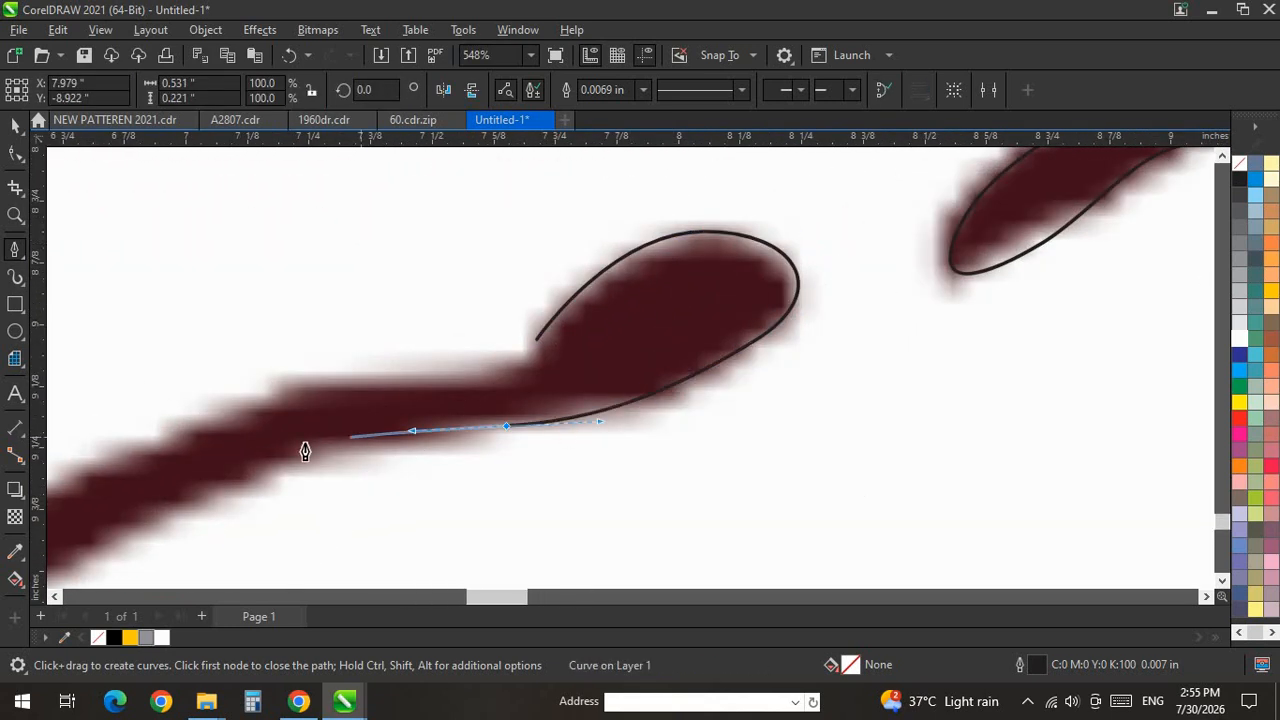
drag(247, 476, 156, 519)
Trace around the lowest streak's thick pointed end and back along its upper edge, closing the outline at the round head.
scroll(565, 352, down, 8)
scroll(520, 384, up, 4)
drag(382, 441, 346, 461)
drag(277, 456, 206, 437)
drag(239, 406, 270, 396)
drag(384, 366, 450, 352)
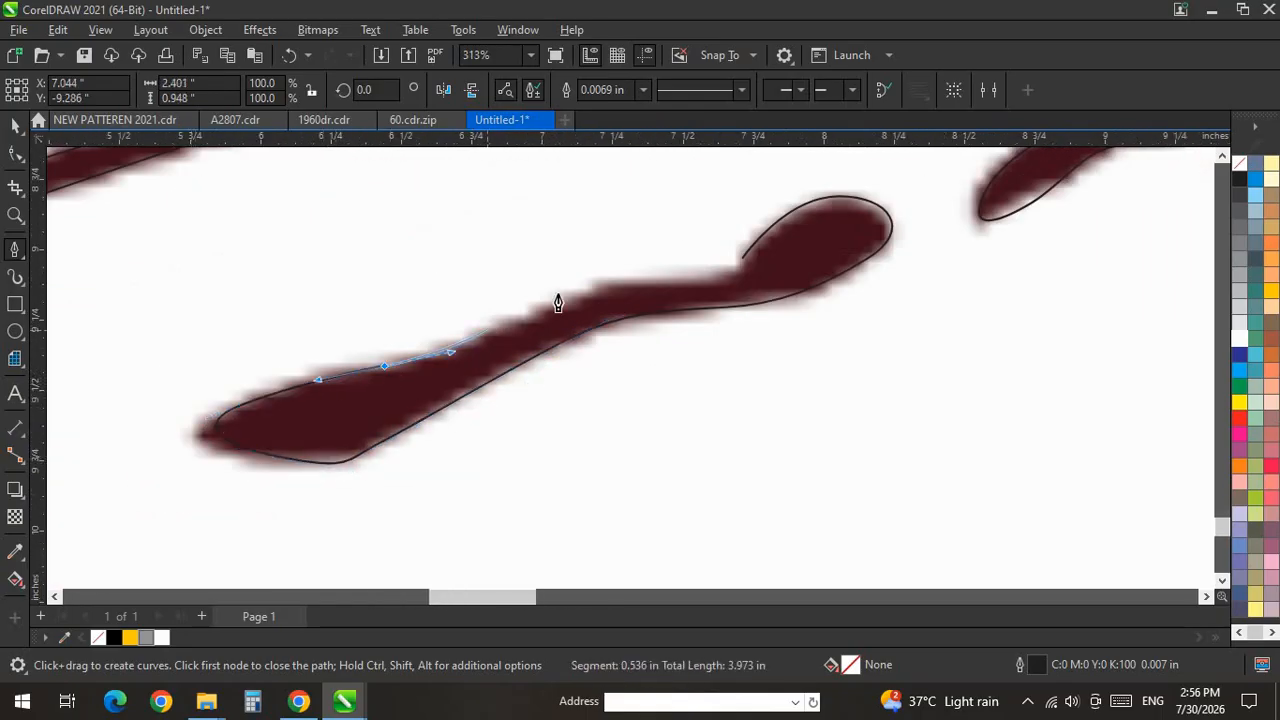
click(744, 263)
Select the traced streak outlines across the lower part of the pattern, leaving out the small white gap inside the dark band.
scroll(643, 317, down, 4)
scroll(643, 317, down, 8)
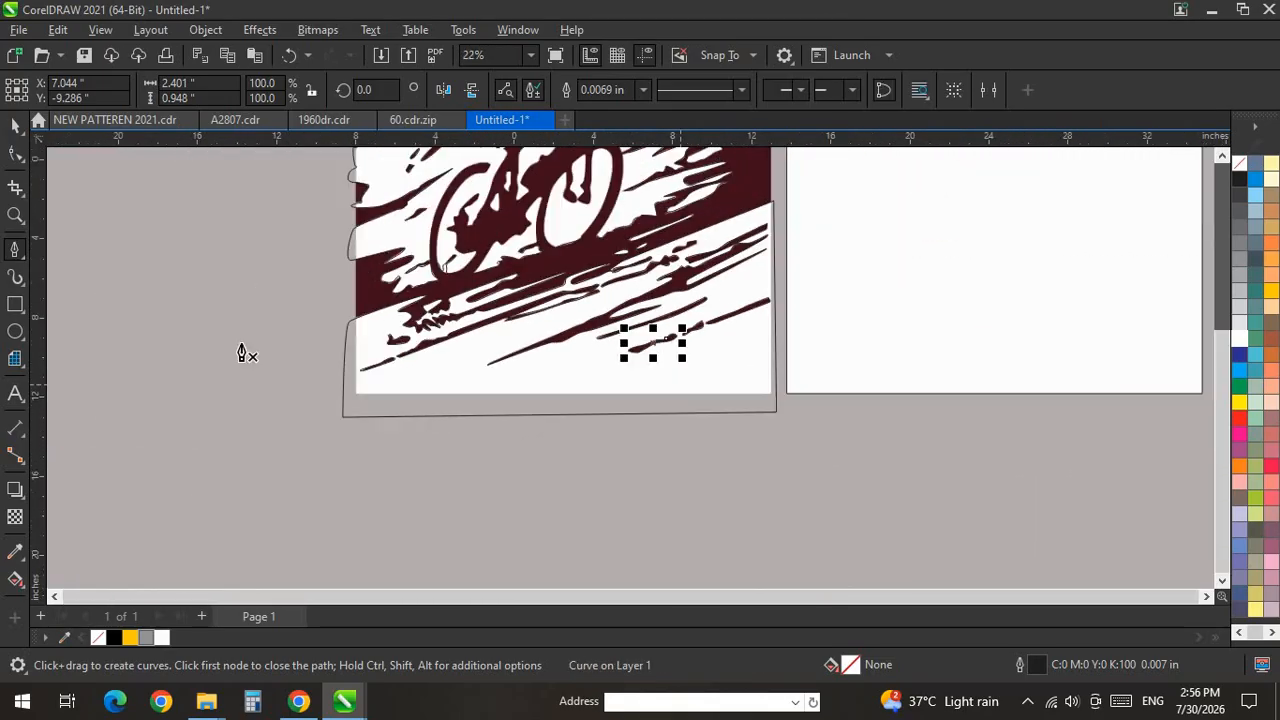
key(space)
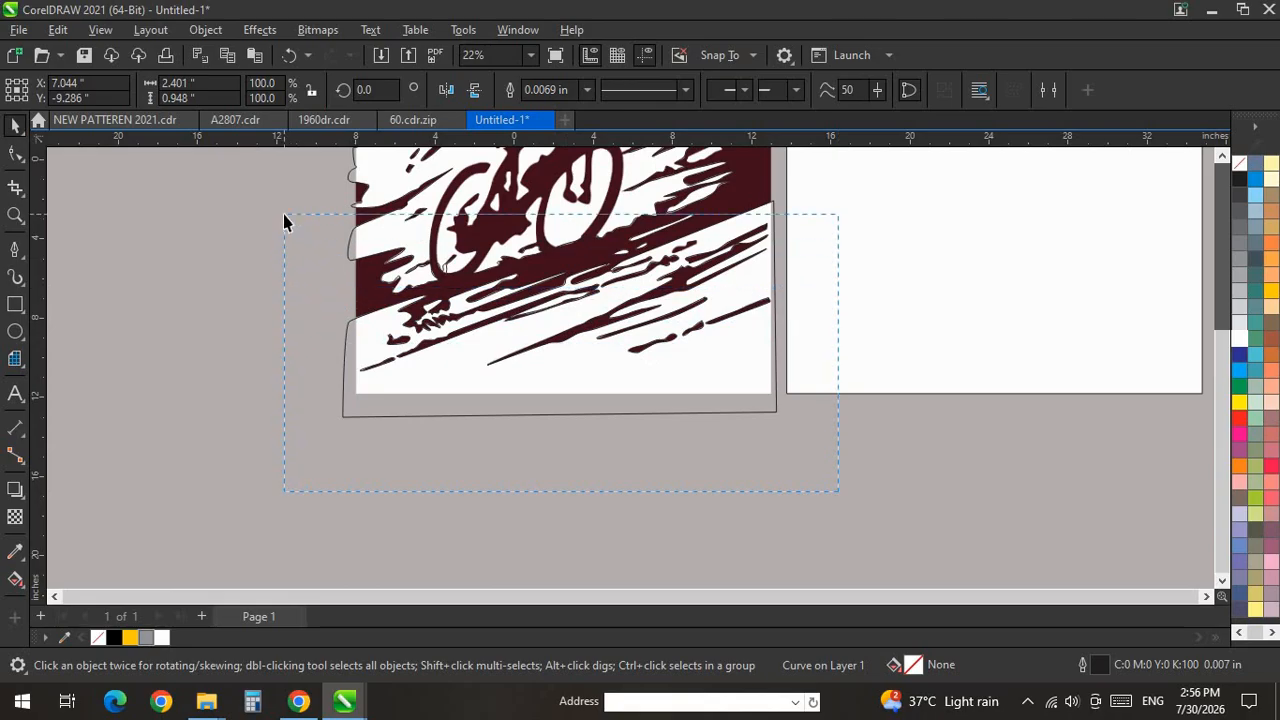
drag(284, 216, 286, 218)
scroll(769, 209, up, 6)
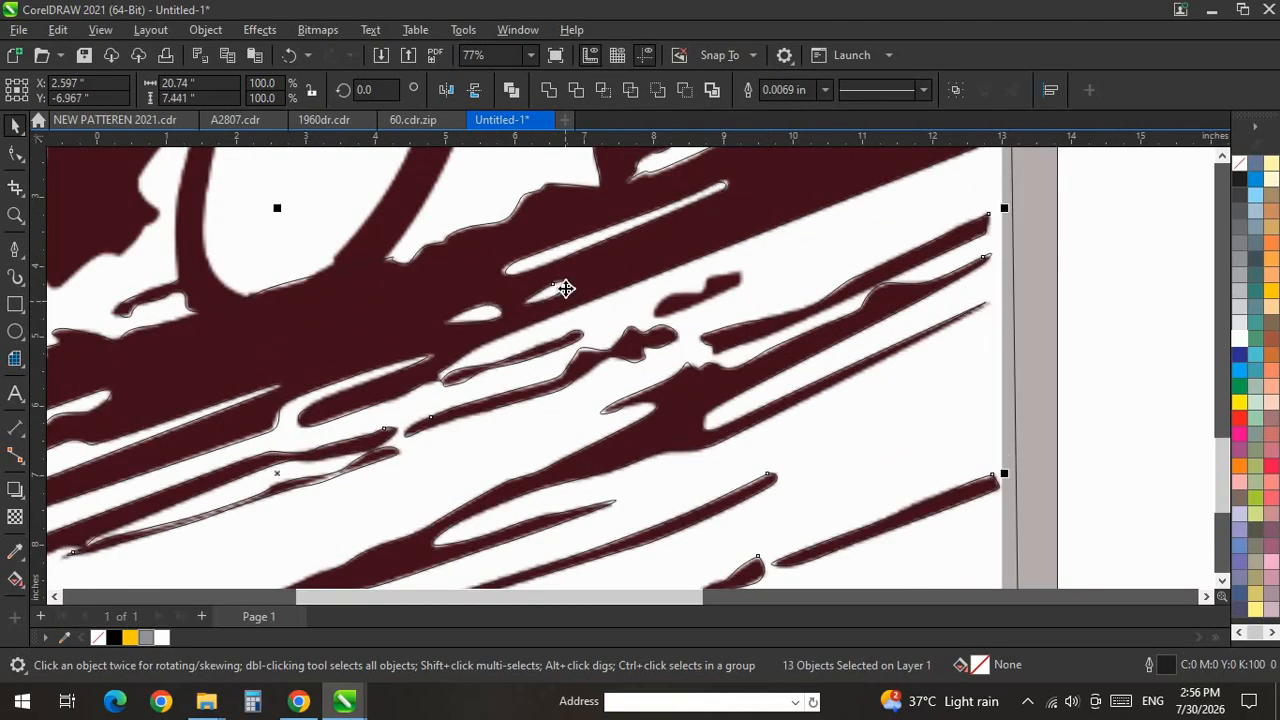
scroll(966, 343, down, 4)
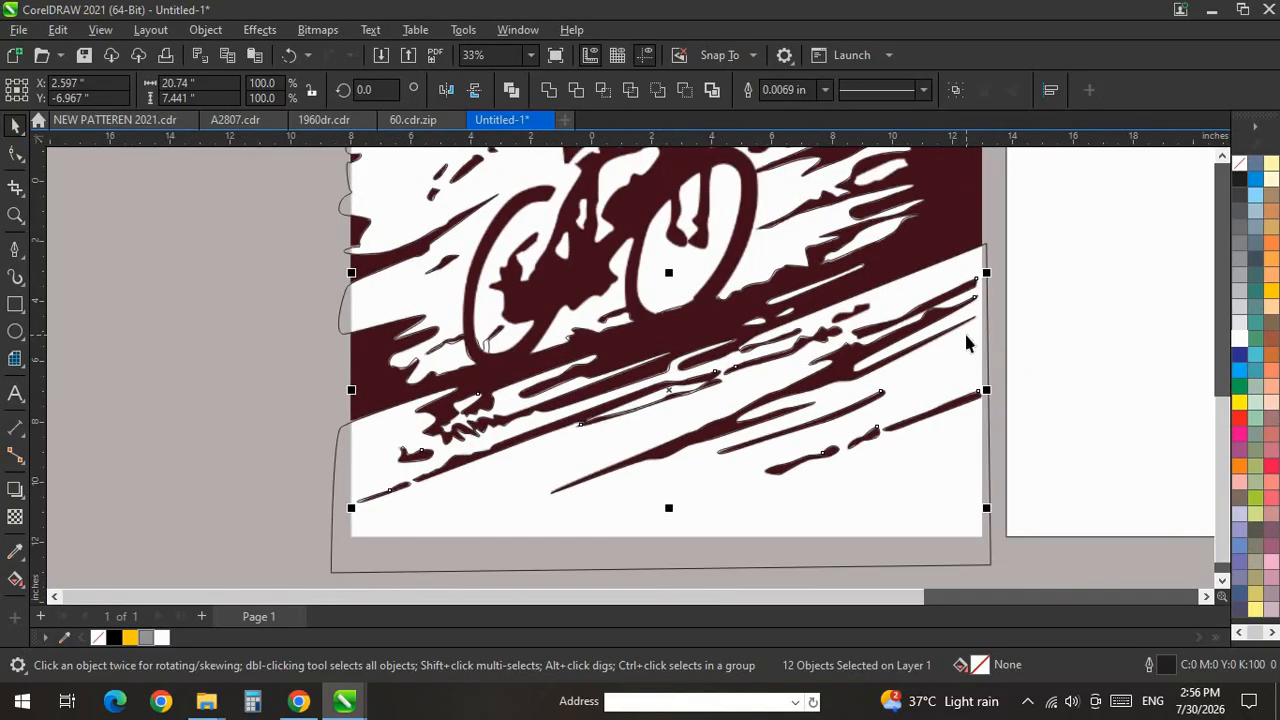
Combine the selected streak outlines with the large outline enclosing the lower white area into one curve.
scroll(900, 390, down, 1)
scroll(815, 465, up, 2)
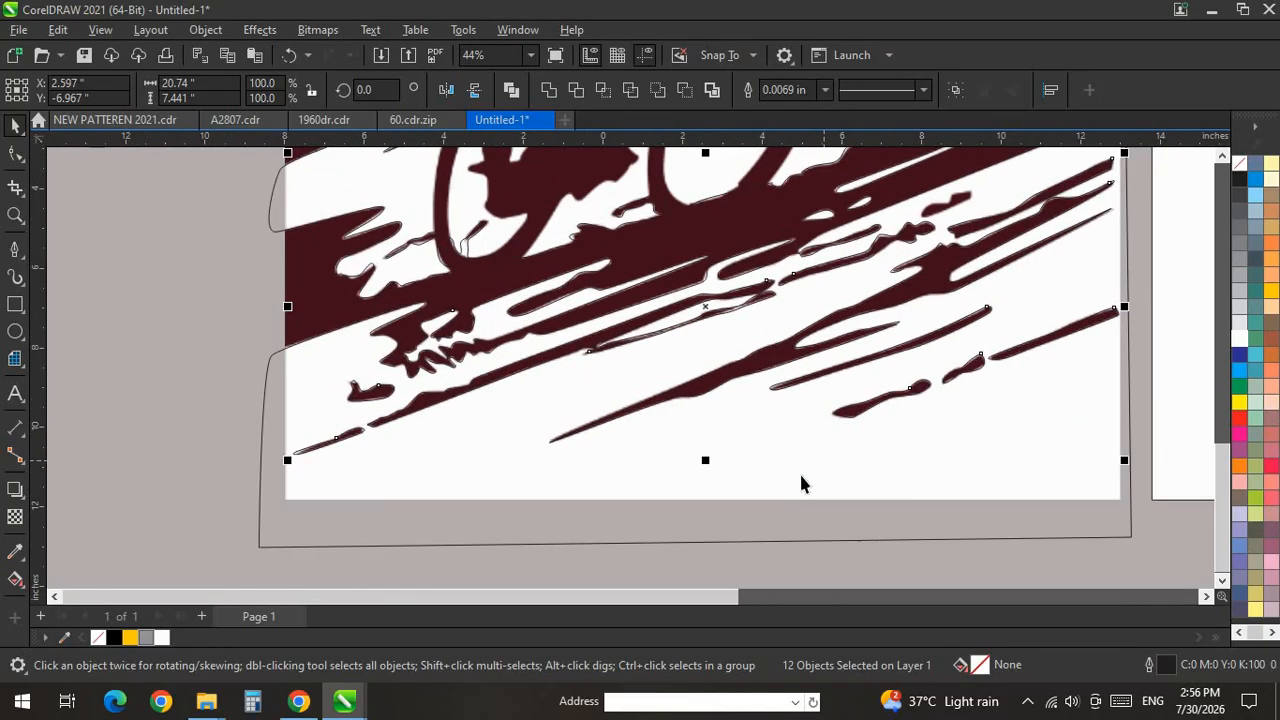
key(ctrl+l)
scroll(545, 345, down, 4)
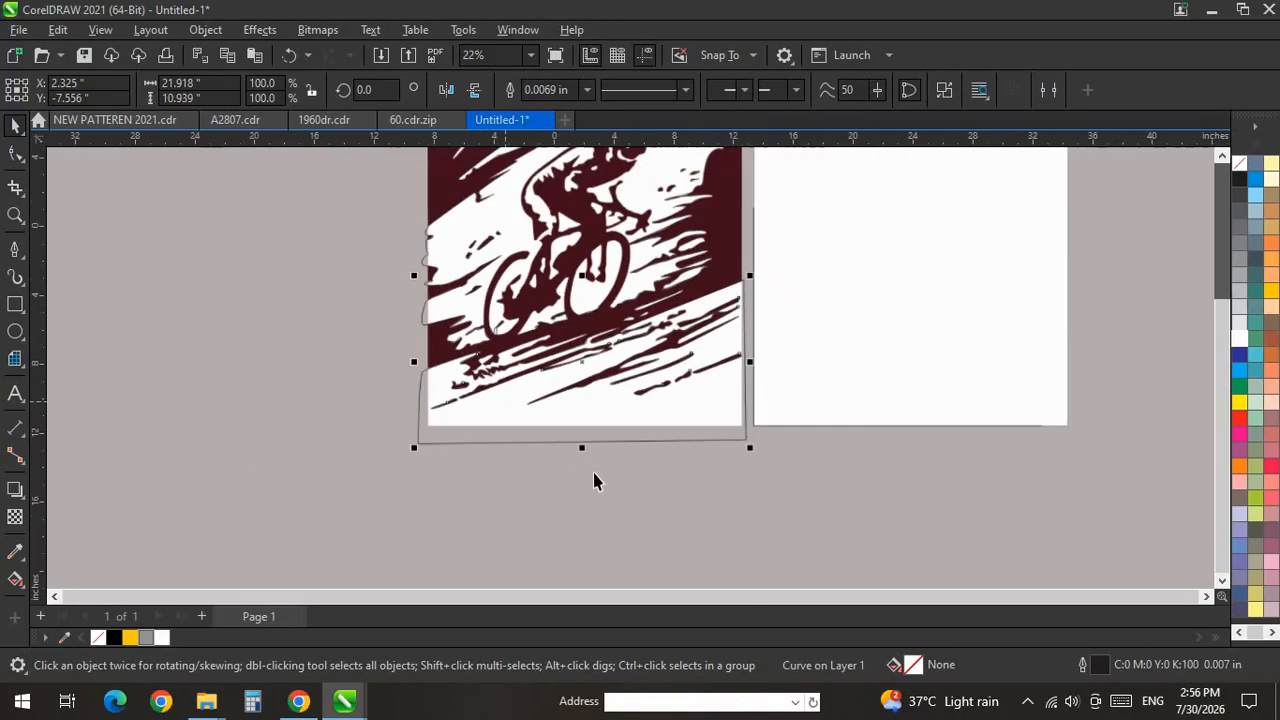
Select all the traced outlines, try moving them clear of the cyclist artwork, and undo the move.
key(Escape)
scroll(588, 390, down, 2)
scroll(548, 212, up, 2)
scroll(520, 252, down, 1)
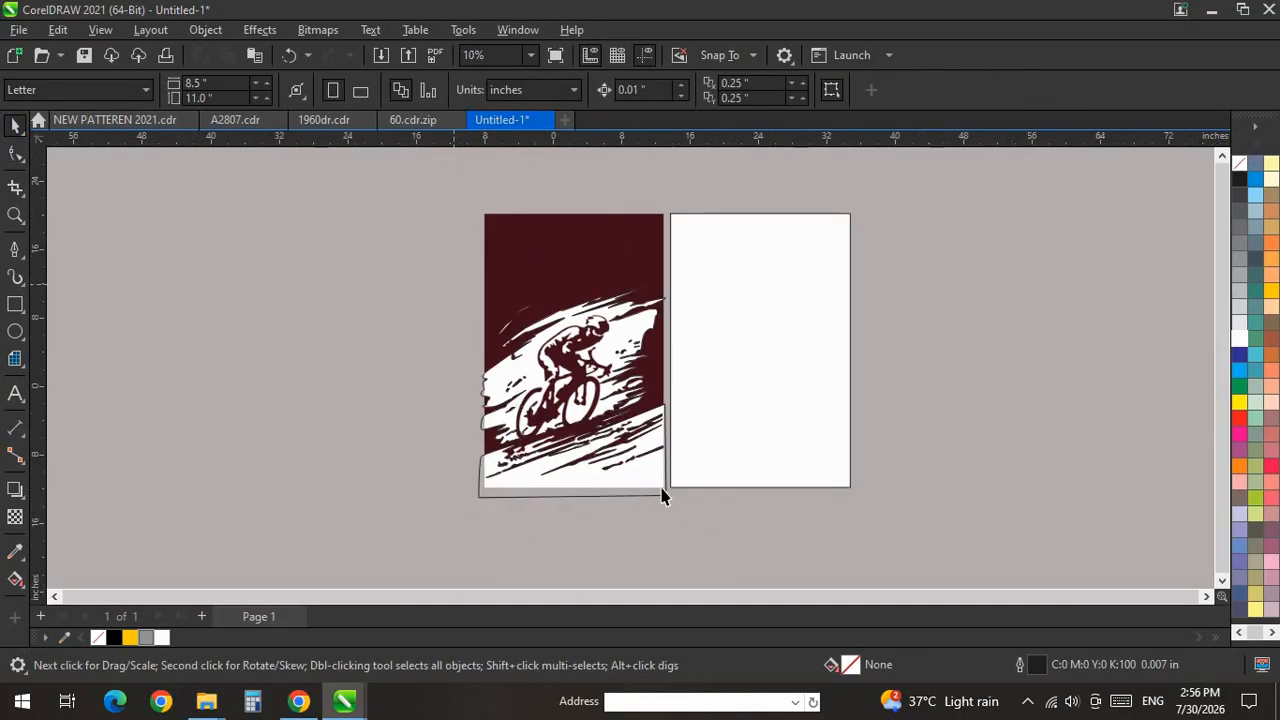
drag(580, 370, 260, 398)
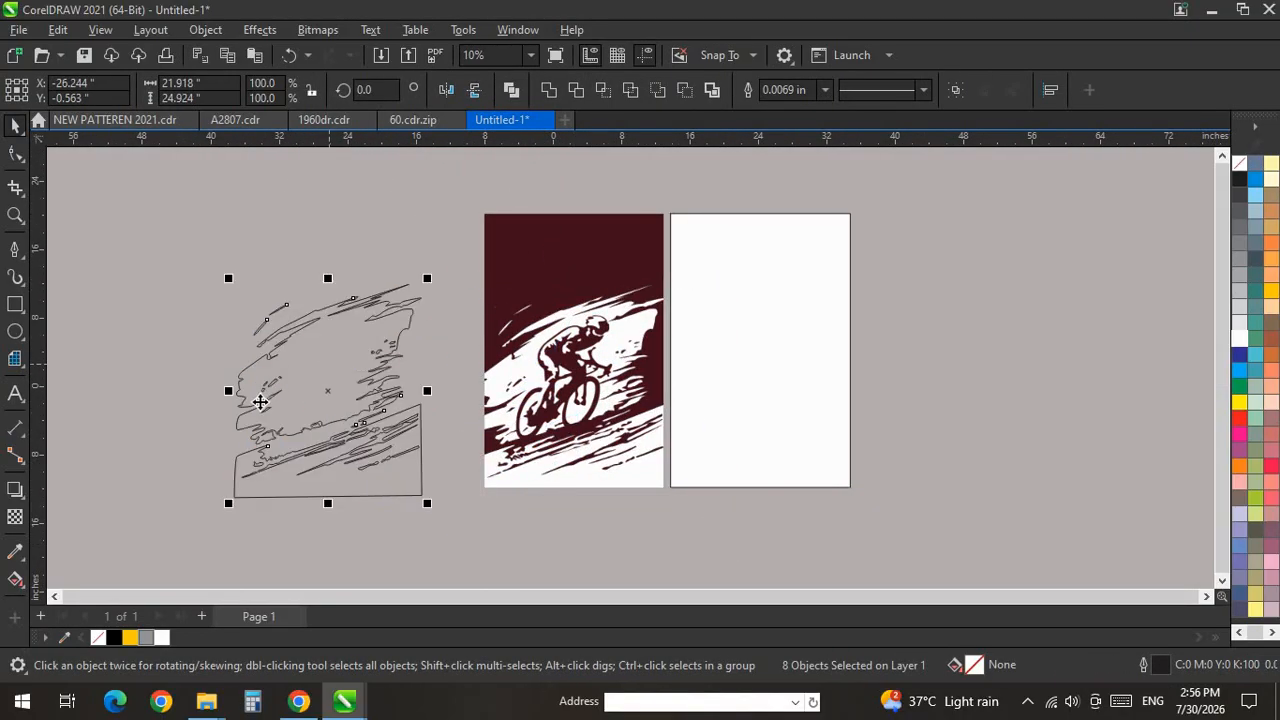
scroll(260, 400, up, 2)
scroll(257, 402, down, 1)
key(ctrl+z)
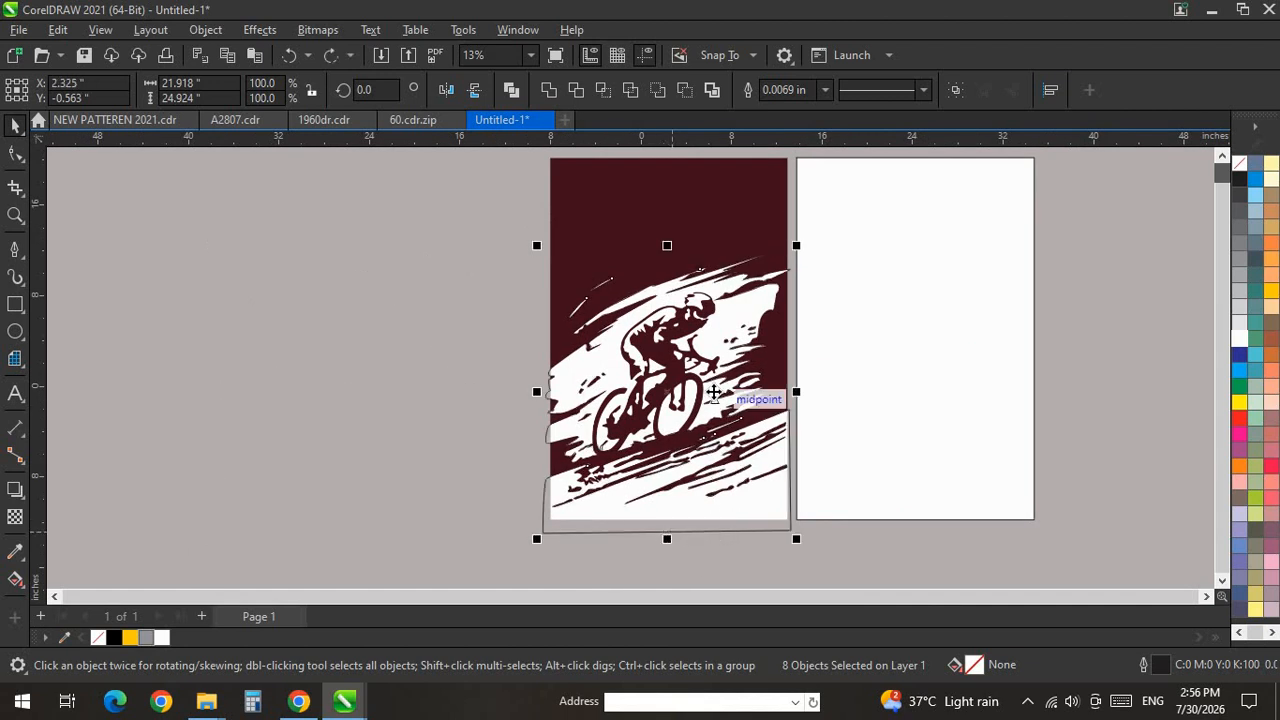
Fill the selected traced outlines with a uniform dark green of C 100, M 0, Y 100, K 80.
scroll(714, 390, up, 1)
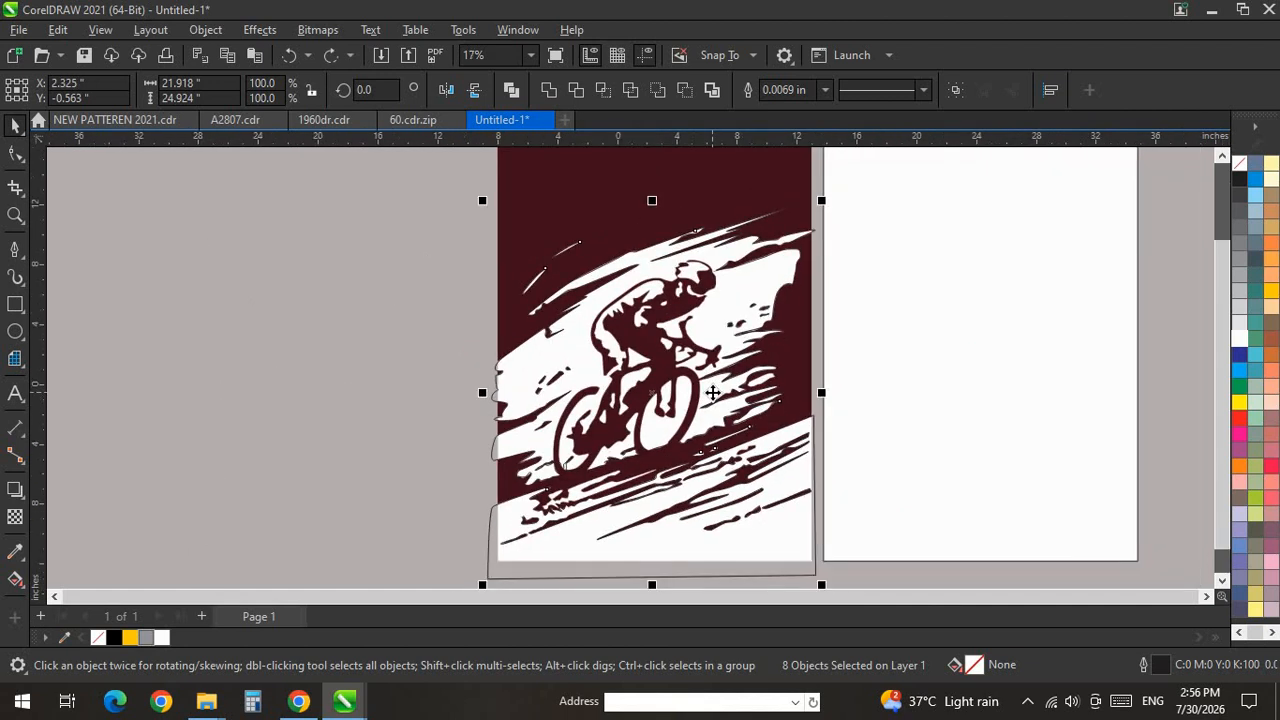
key(F11)
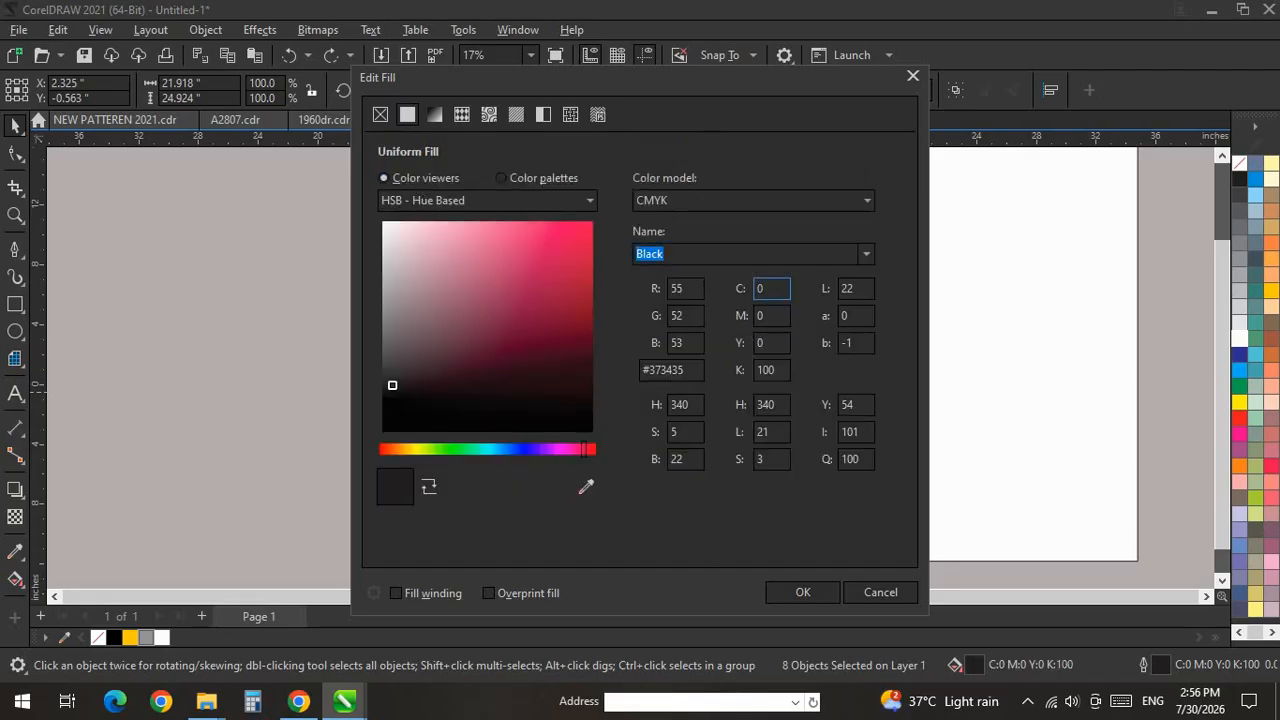
text(100)
key(Tab)
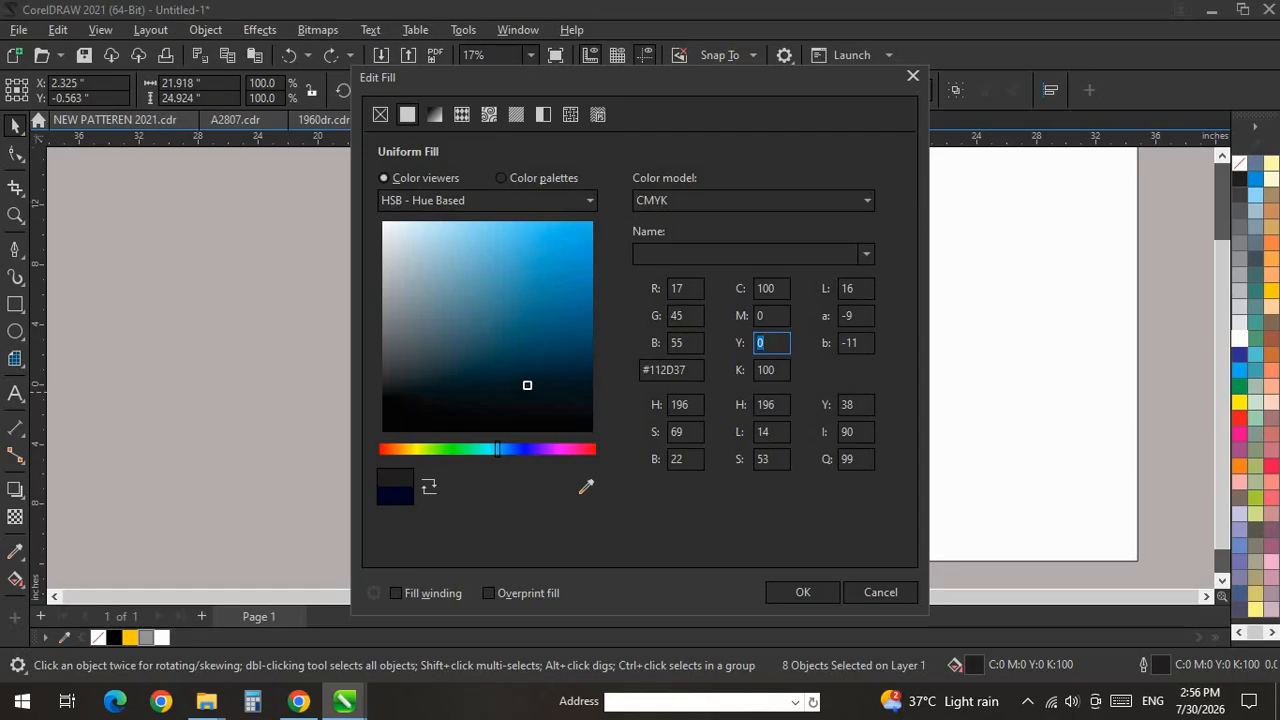
key(Tab)
text(80)
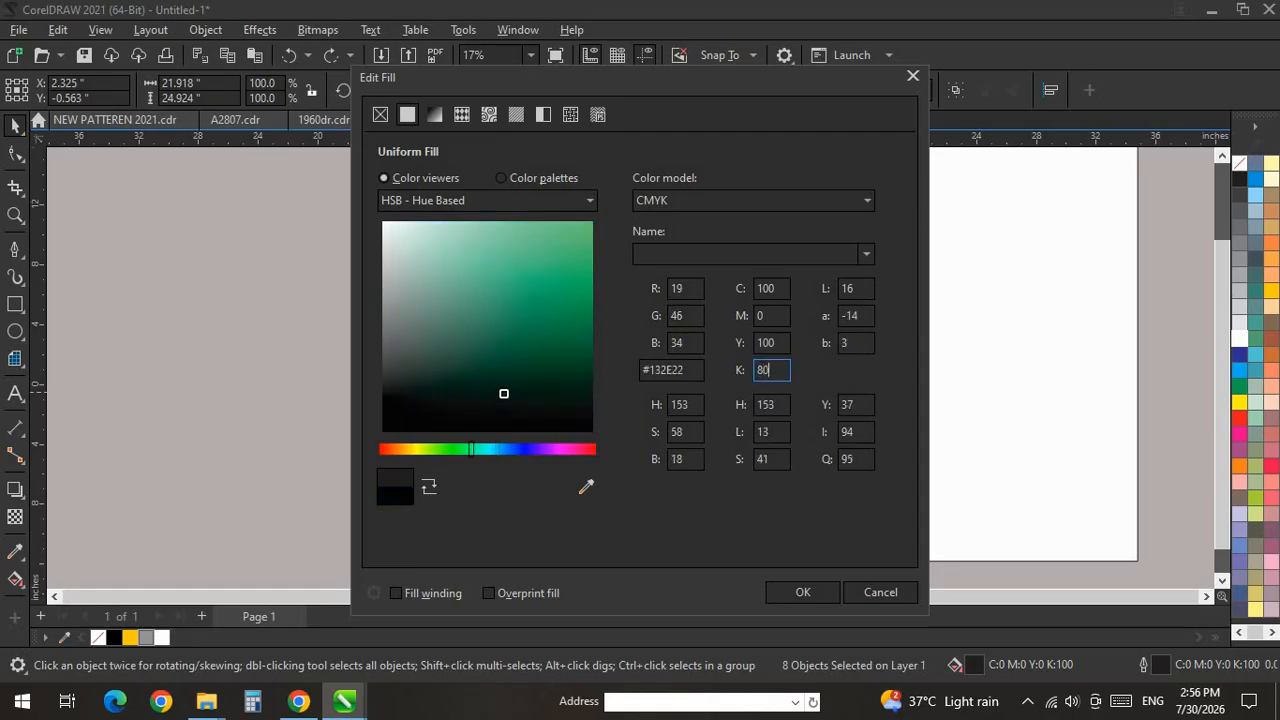
key(Return)
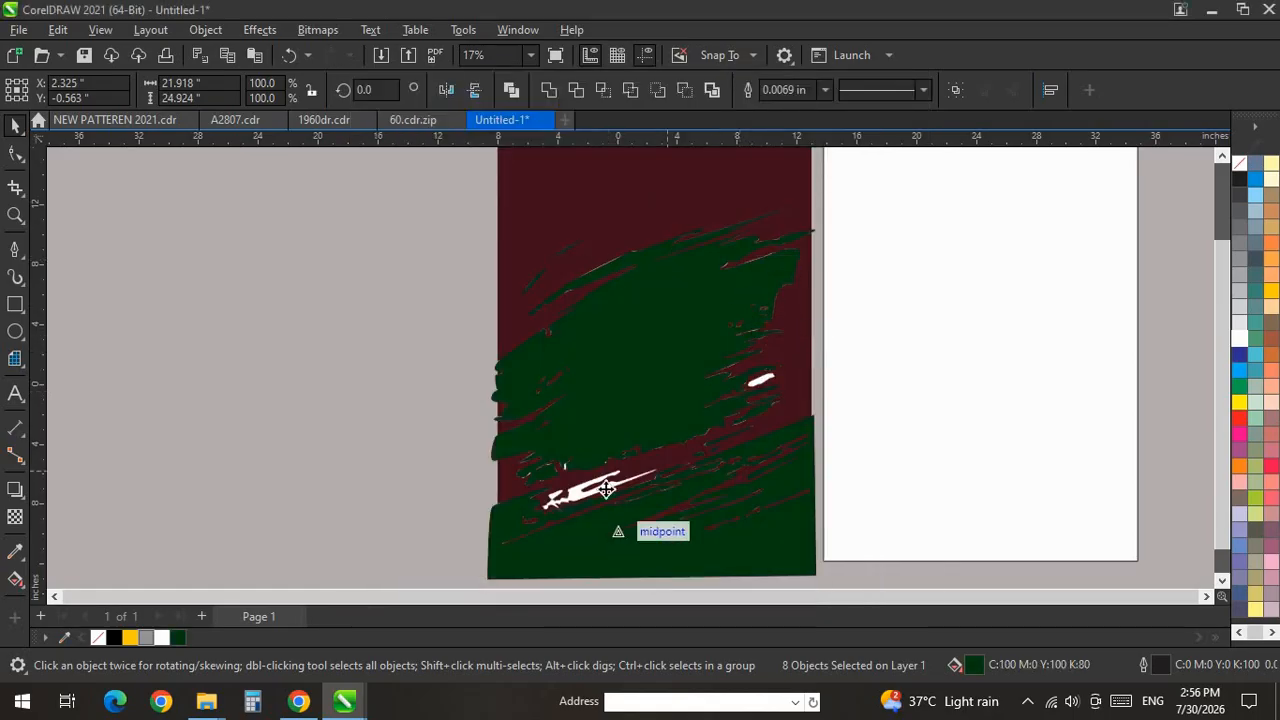
Remove the outline strokes from the green-filled shapes and deselect them.
scroll(600, 500, up, 3)
scroll(574, 437, down, 1)
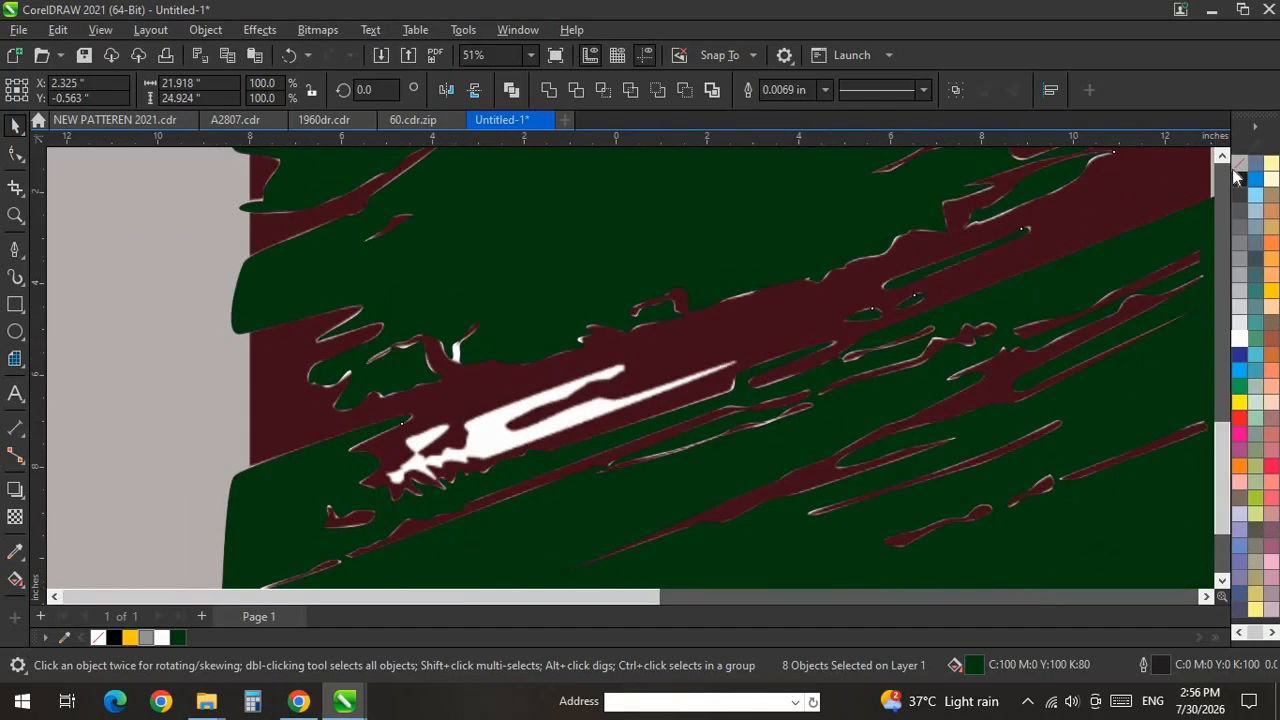
right_click(1236, 167)
click(1051, 171)
scroll(476, 312, down, 1)
Begin a Pen outline at the thin pointed tip of the uncovered white gap and follow its lower edge.
click(226, 398)
scroll(612, 369, up, 5)
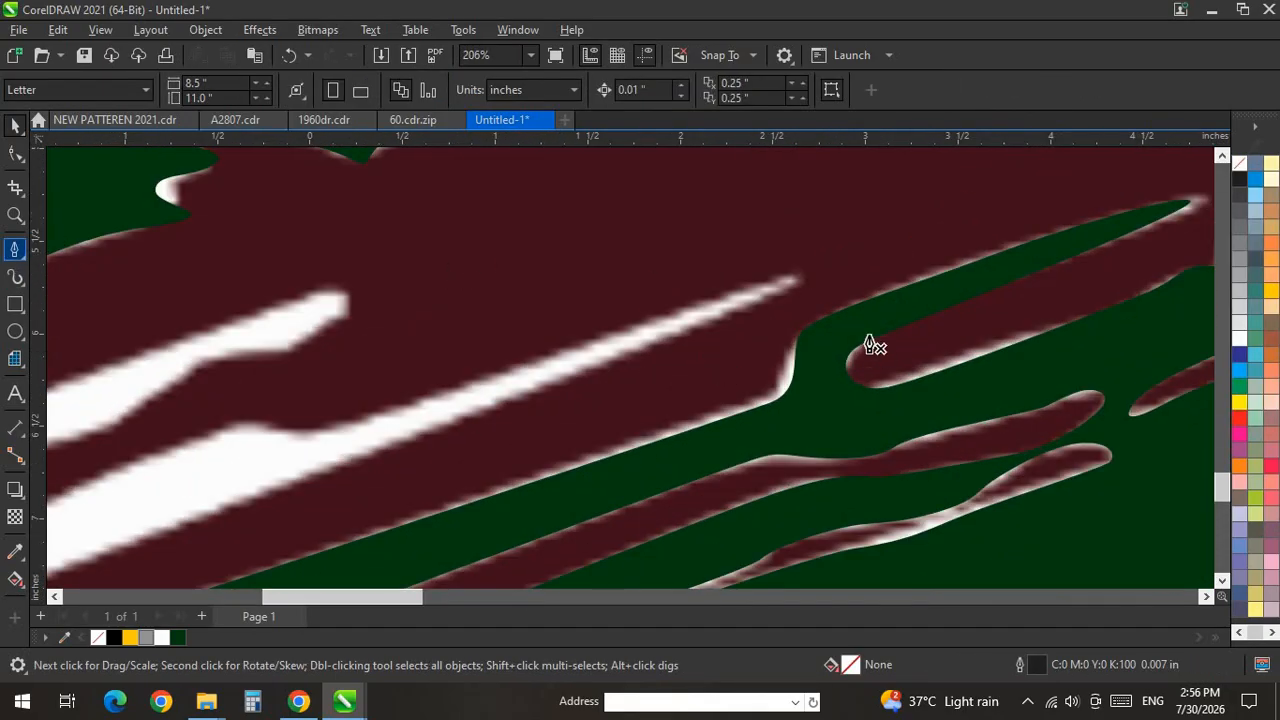
scroll(870, 345, up, 2)
click(662, 213)
drag(697, 231, 604, 277)
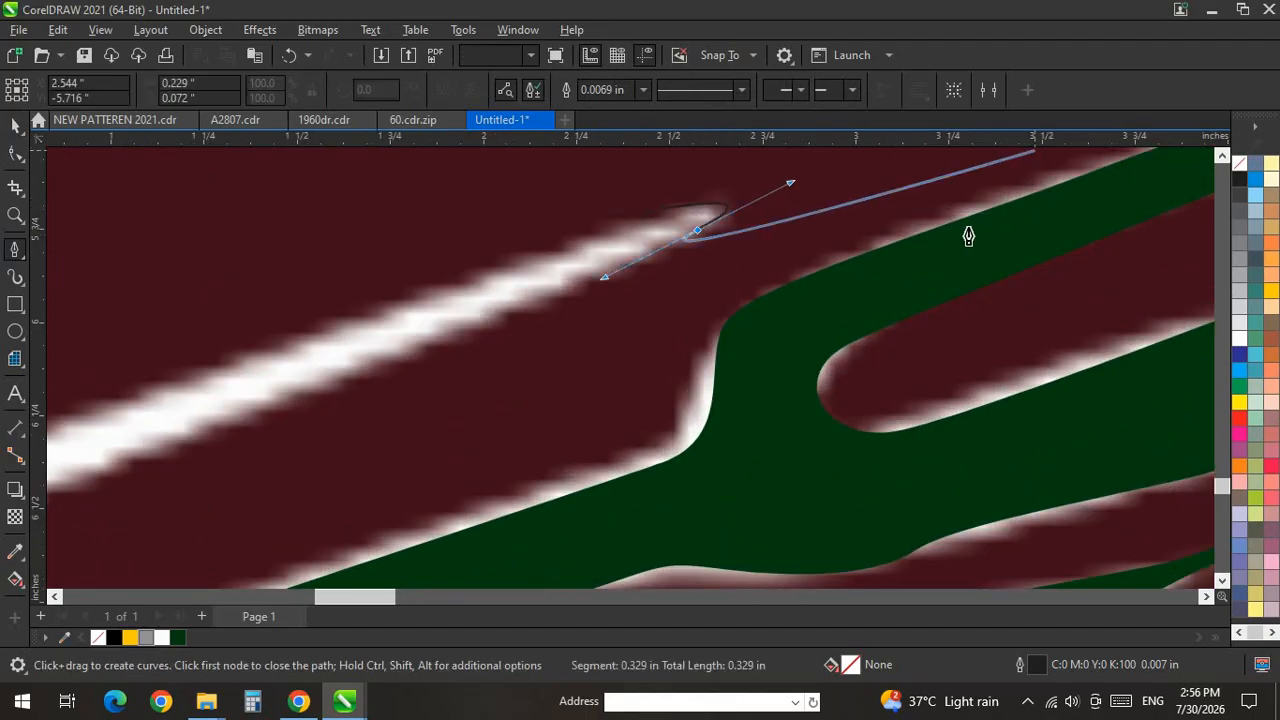
scroll(998, 213, down, 1)
scroll(240, 508, up, 1)
drag(406, 342, 305, 386)
scroll(600, 328, down, 1)
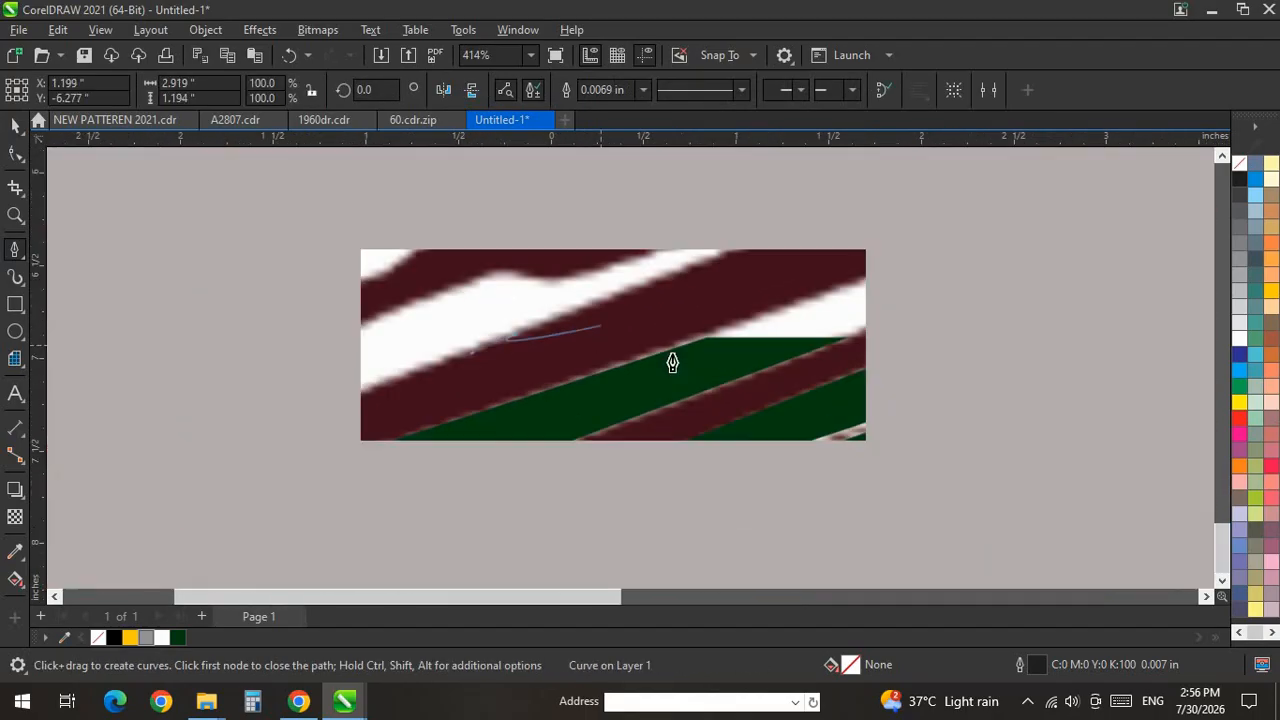
Continue the Pen outline along the white gap's lower edge and around the first notches of its jagged end.
scroll(672, 362, down, 1)
scroll(247, 446, up, 2)
drag(651, 435, 622, 443)
drag(546, 433, 443, 480)
drag(257, 497, 200, 517)
scroll(460, 440, down, 2)
scroll(366, 460, up, 3)
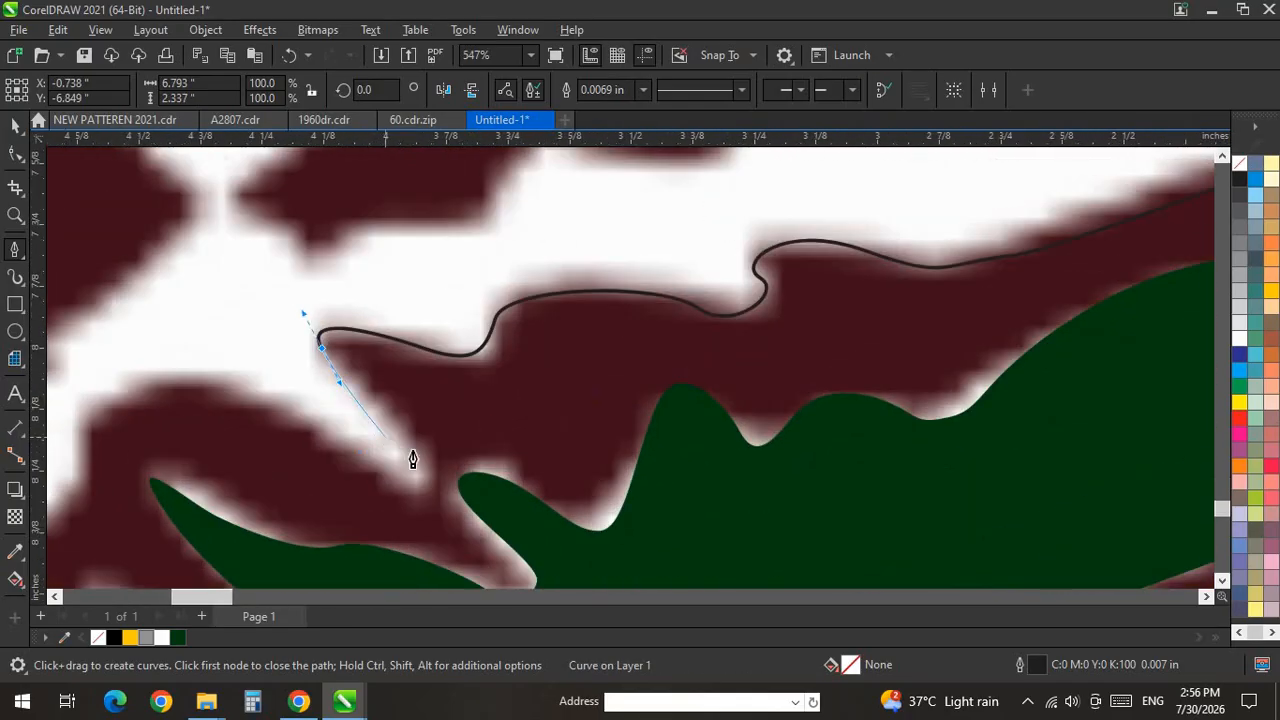
Trace around the white gap's spikes and blunt end up to its narrow waist, leaving the path open.
drag(420, 490, 186, 394)
drag(75, 447, 77, 434)
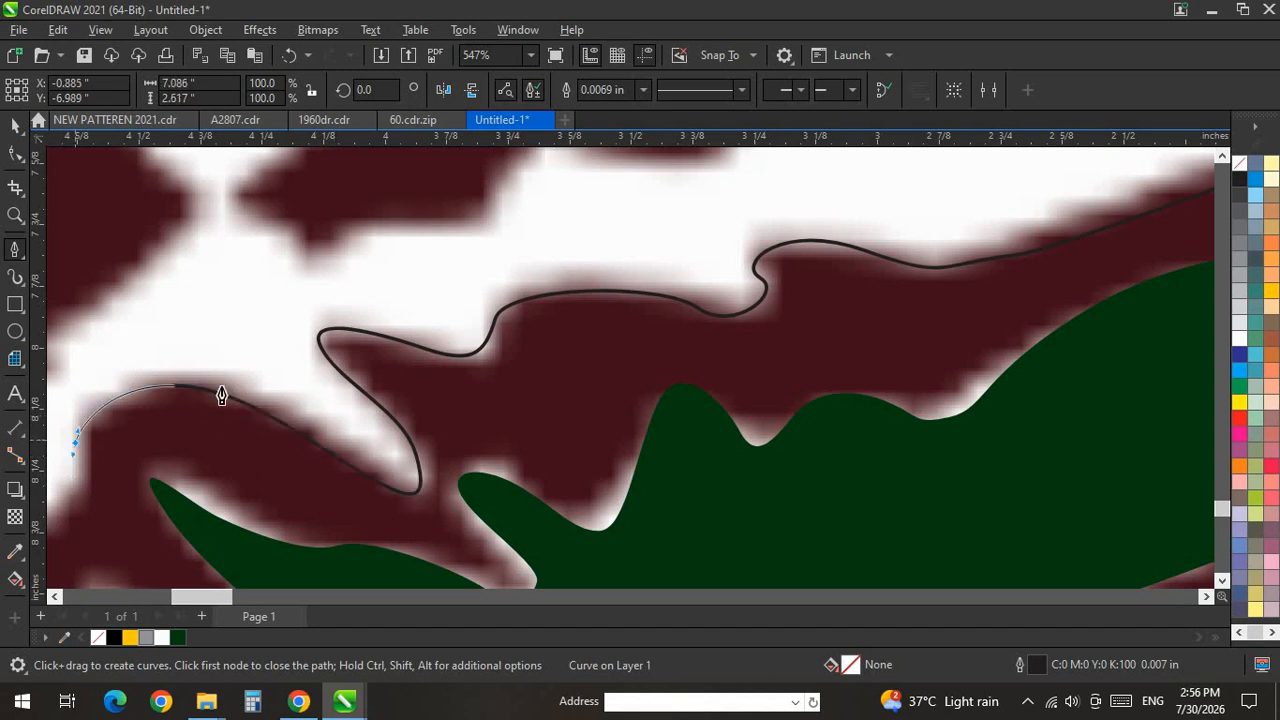
scroll(222, 395, down, 2)
scroll(223, 440, up, 1)
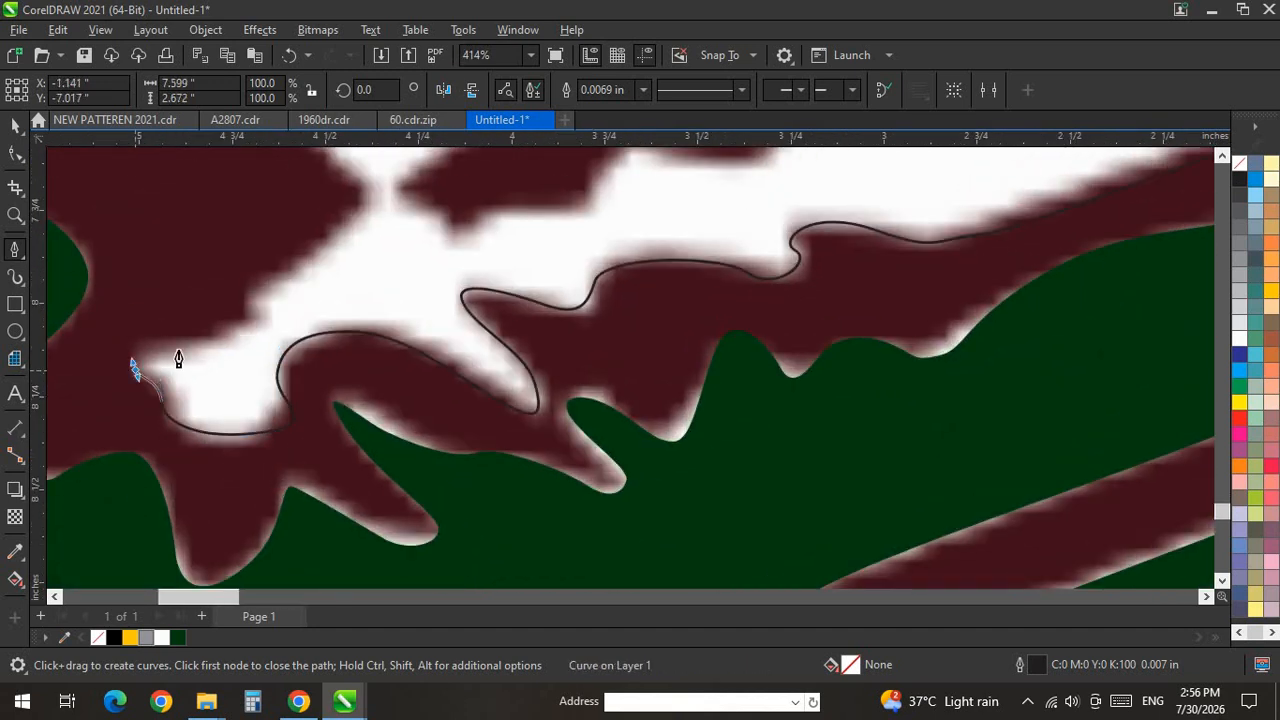
drag(364, 205, 370, 182)
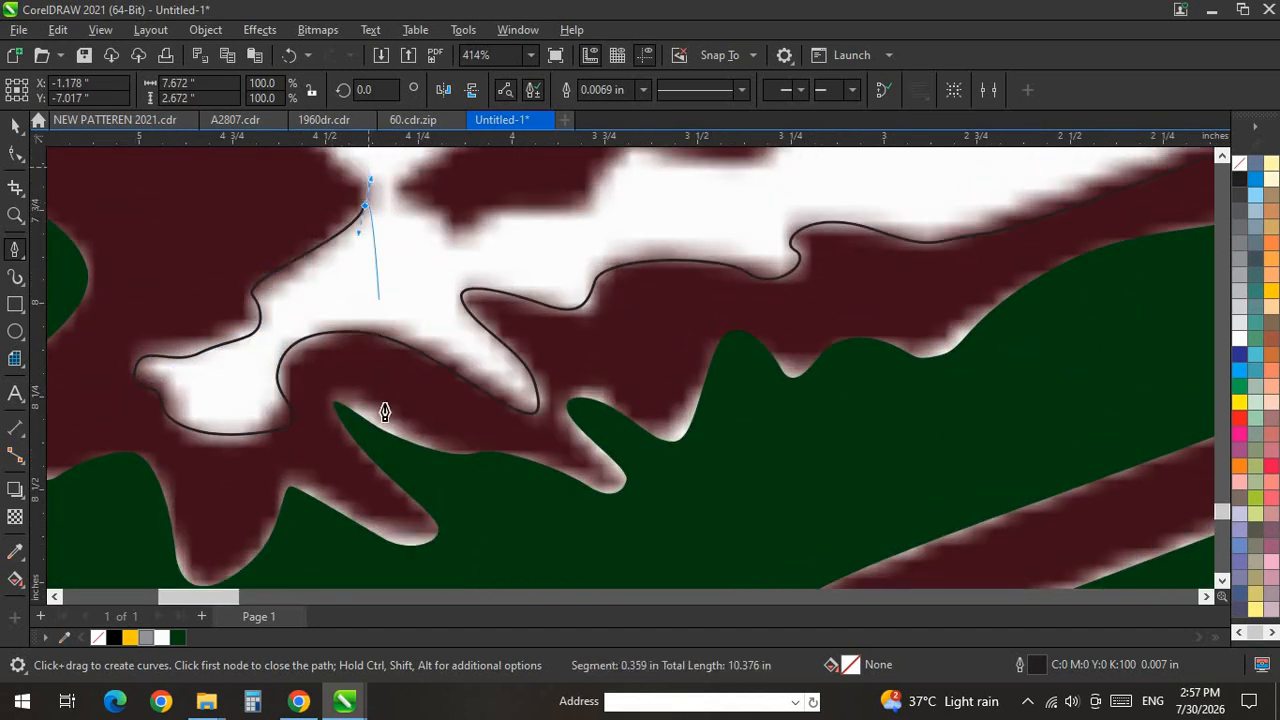
scroll(390, 390, down, 5)
scroll(386, 309, up, 2)
scroll(392, 315, down, 1)
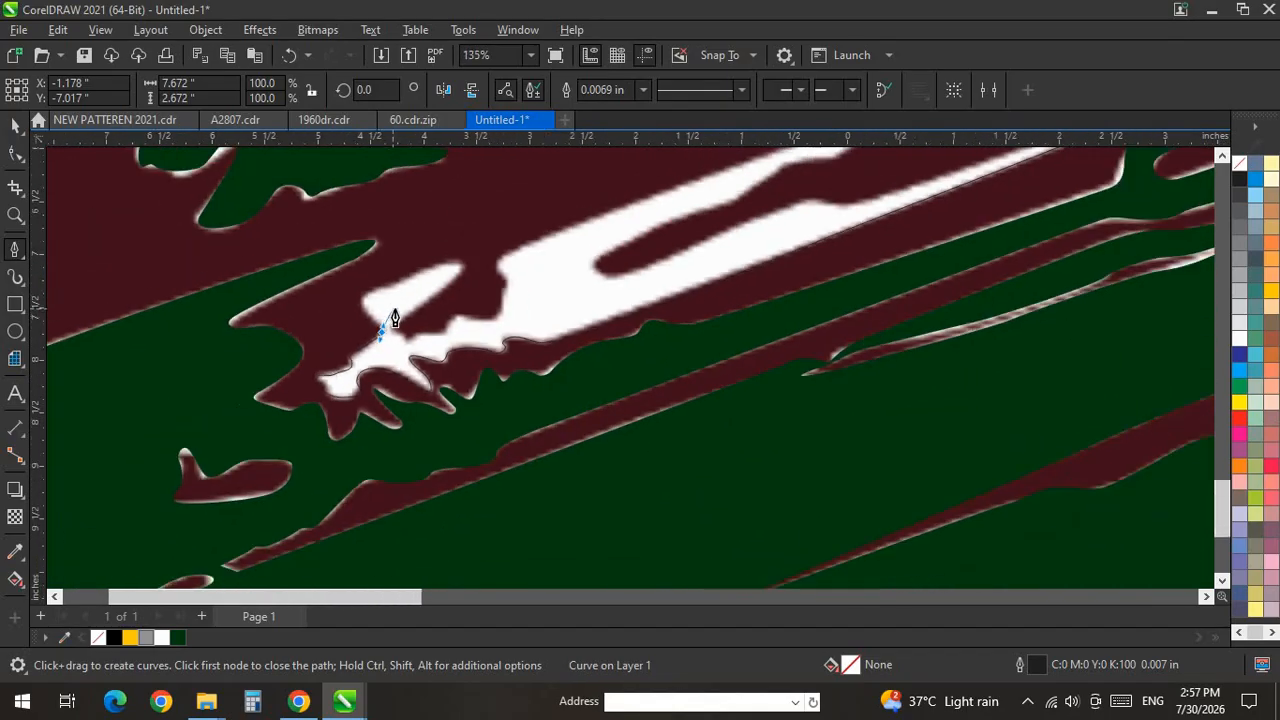
scroll(394, 312, down, 2)
key(space)
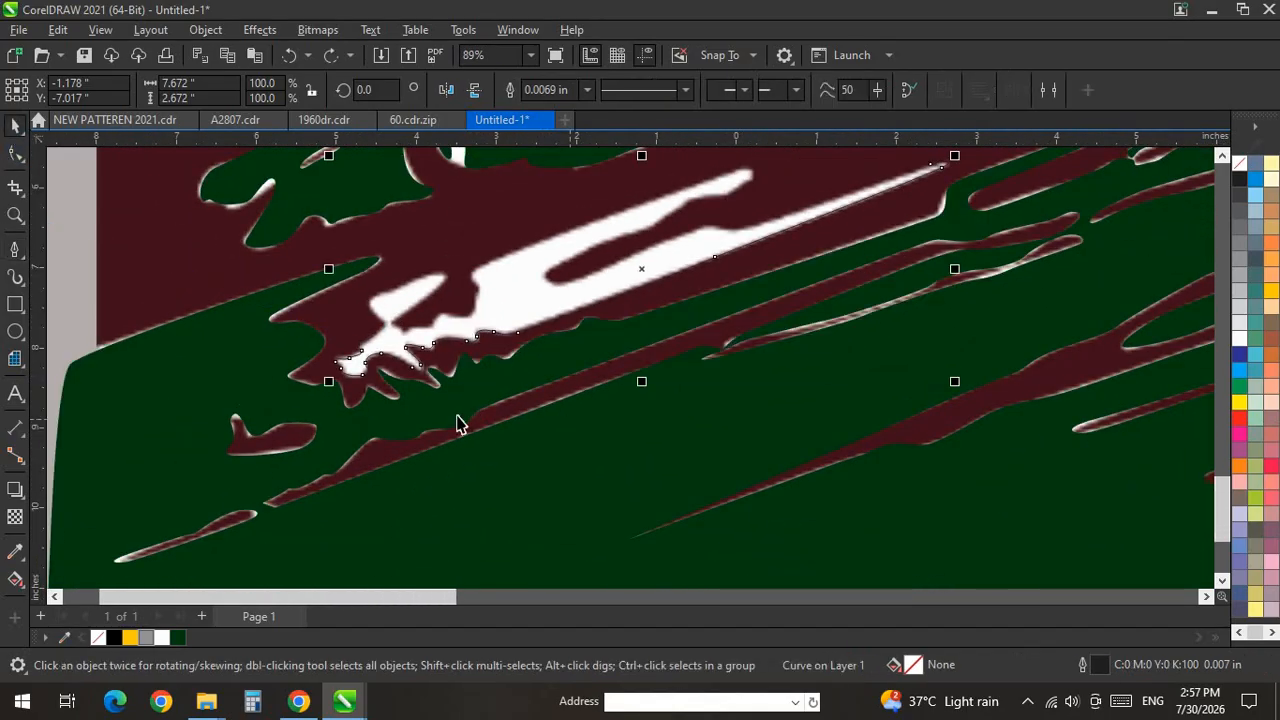
Undo the open Pen trace, the stroke removal, the green fill and the combining of the streak outlines.
scroll(457, 423, down, 6)
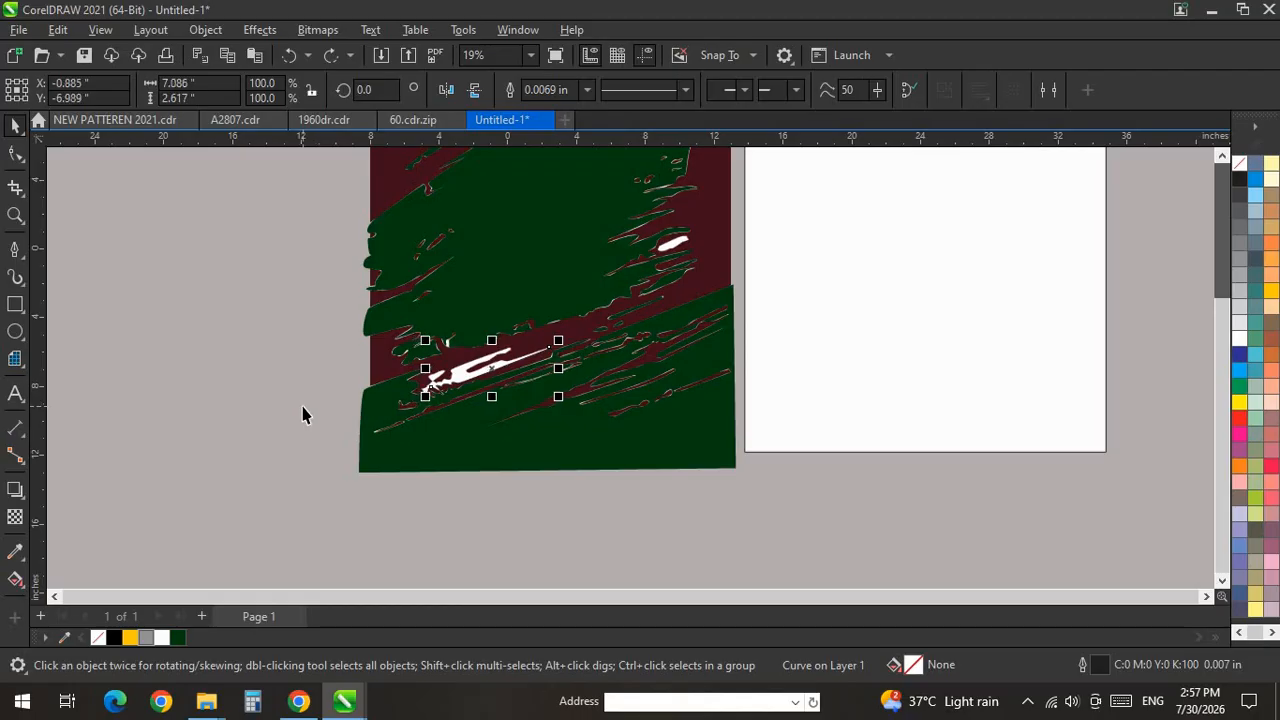
key(ctrl+z)
key(ctrl+z)
key(ctrl+z)
key(ctrl+z)
key(ctrl+z)
key(ctrl+z)
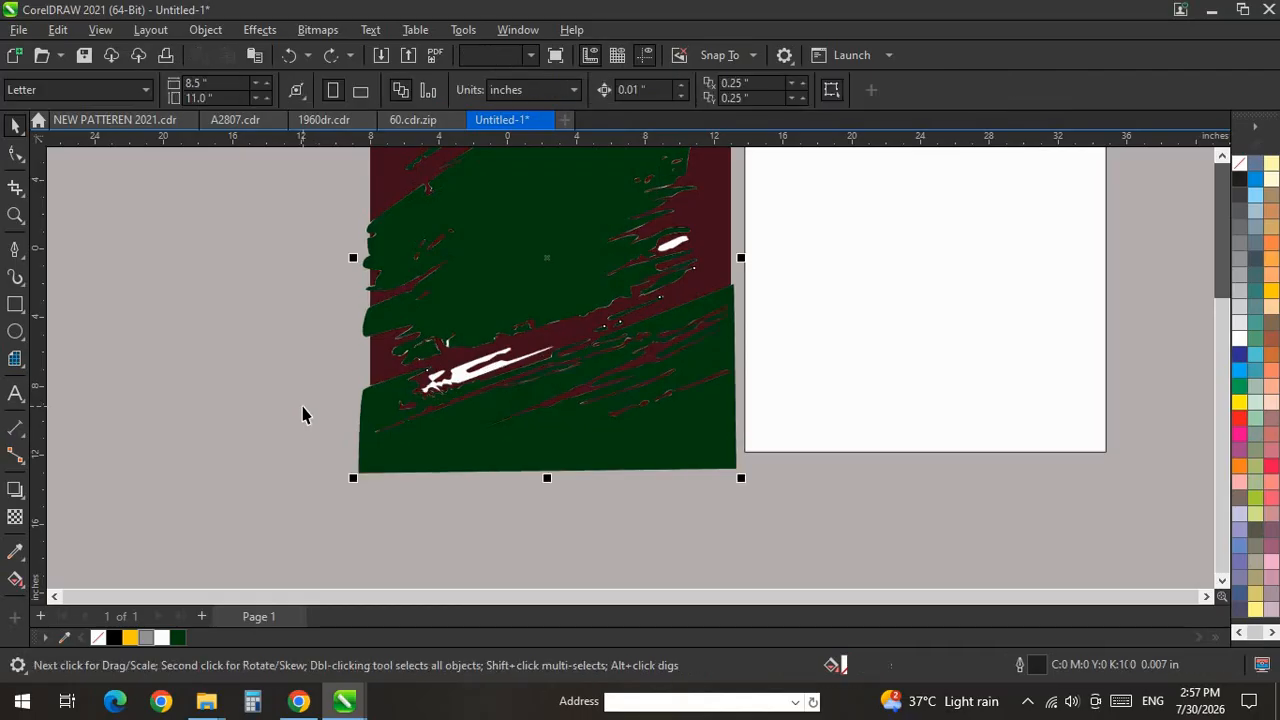
click(305, 415)
Select the streak outlines across the lower pattern, leaving out the large enclosing outline and the white gaps in the dark band.
scroll(306, 412, up, 5)
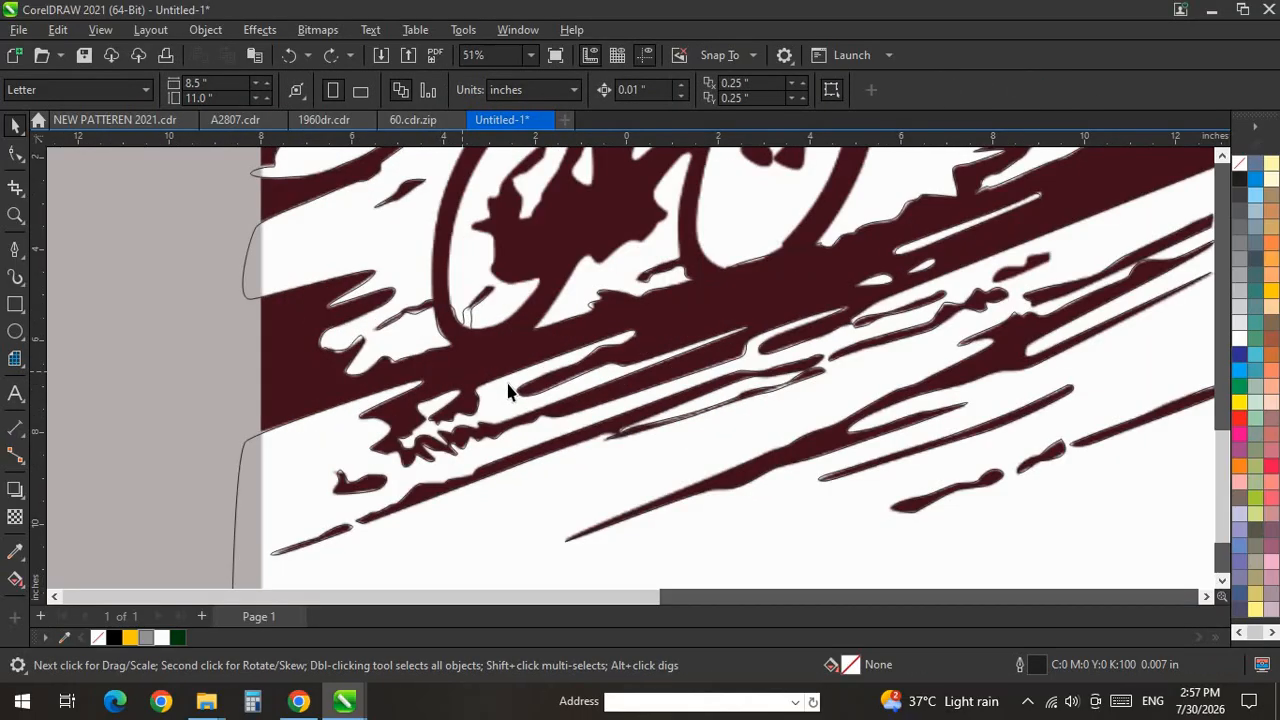
scroll(308, 410, down, 2)
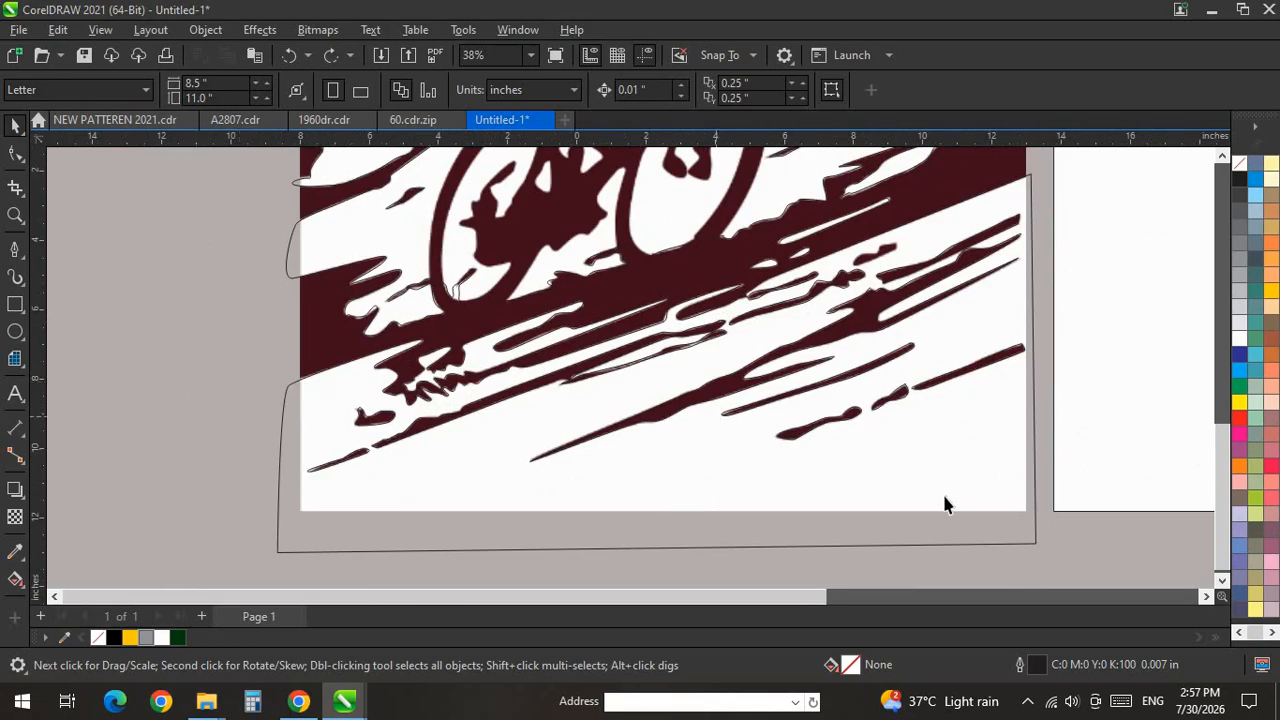
scroll(716, 416, down, 2)
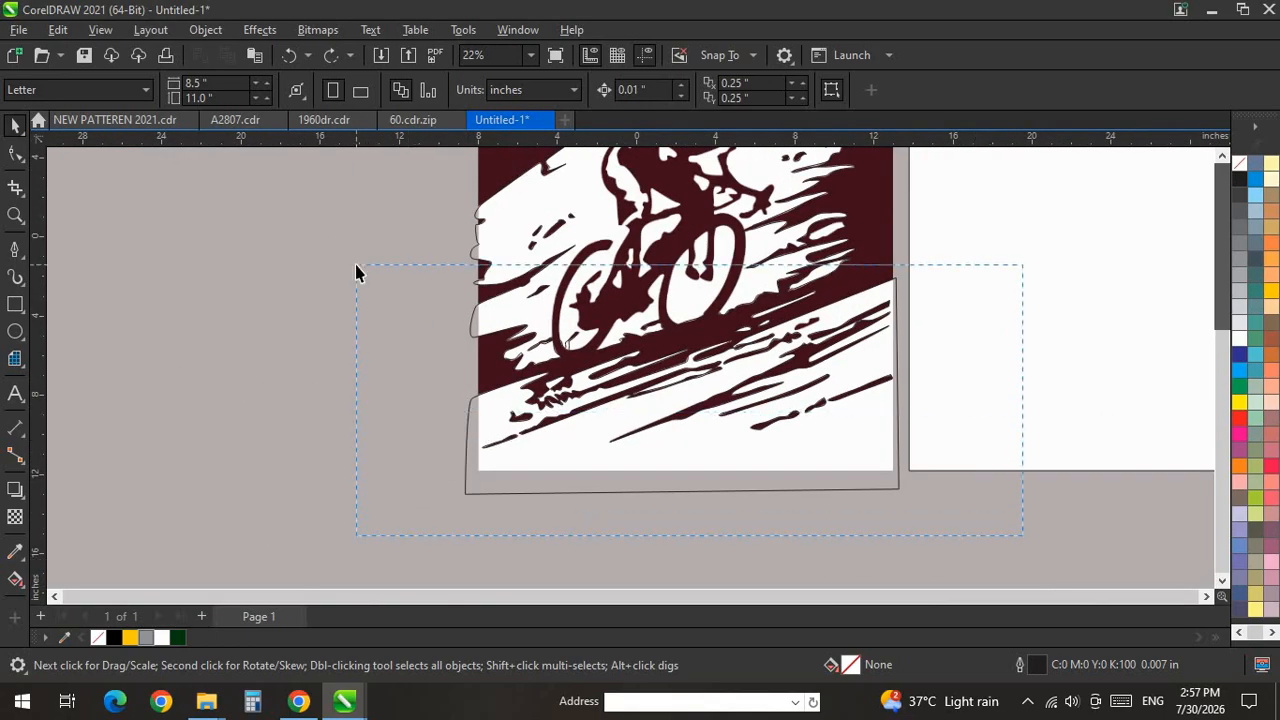
drag(1022, 535, 358, 270)
scroll(860, 296, up, 3)
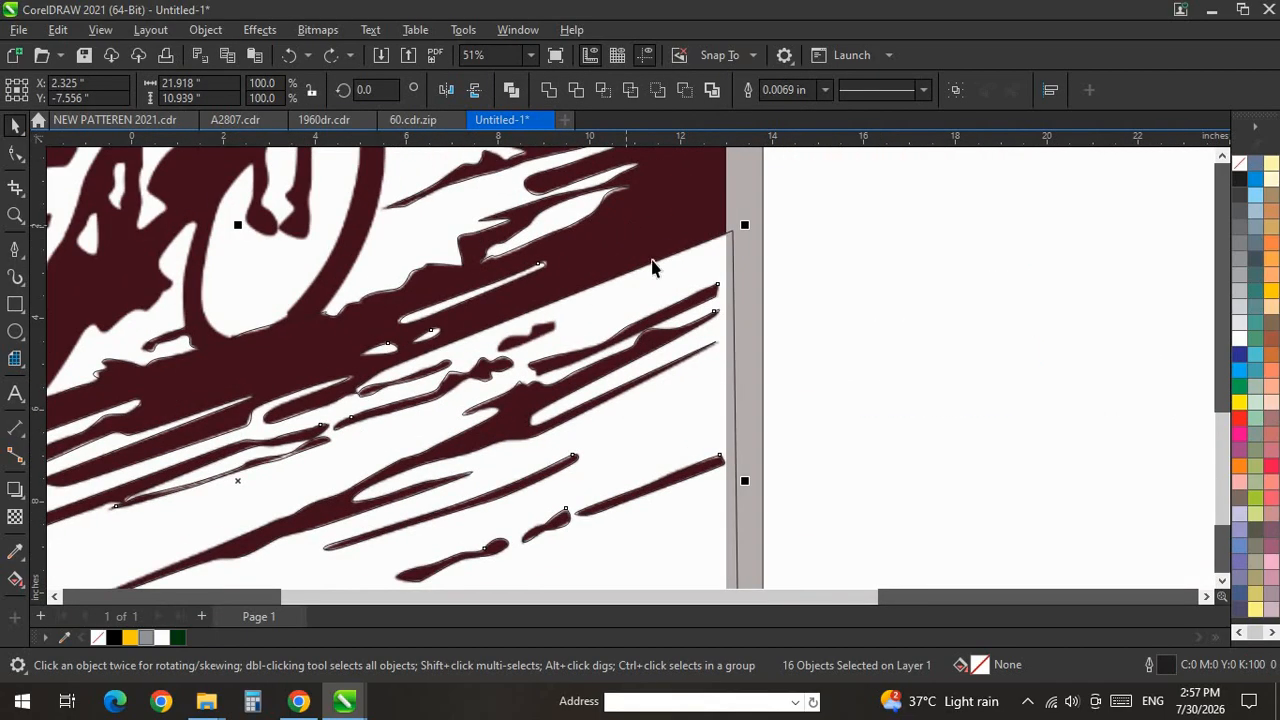
shift+click(732, 250)
scroll(800, 280, down, 2)
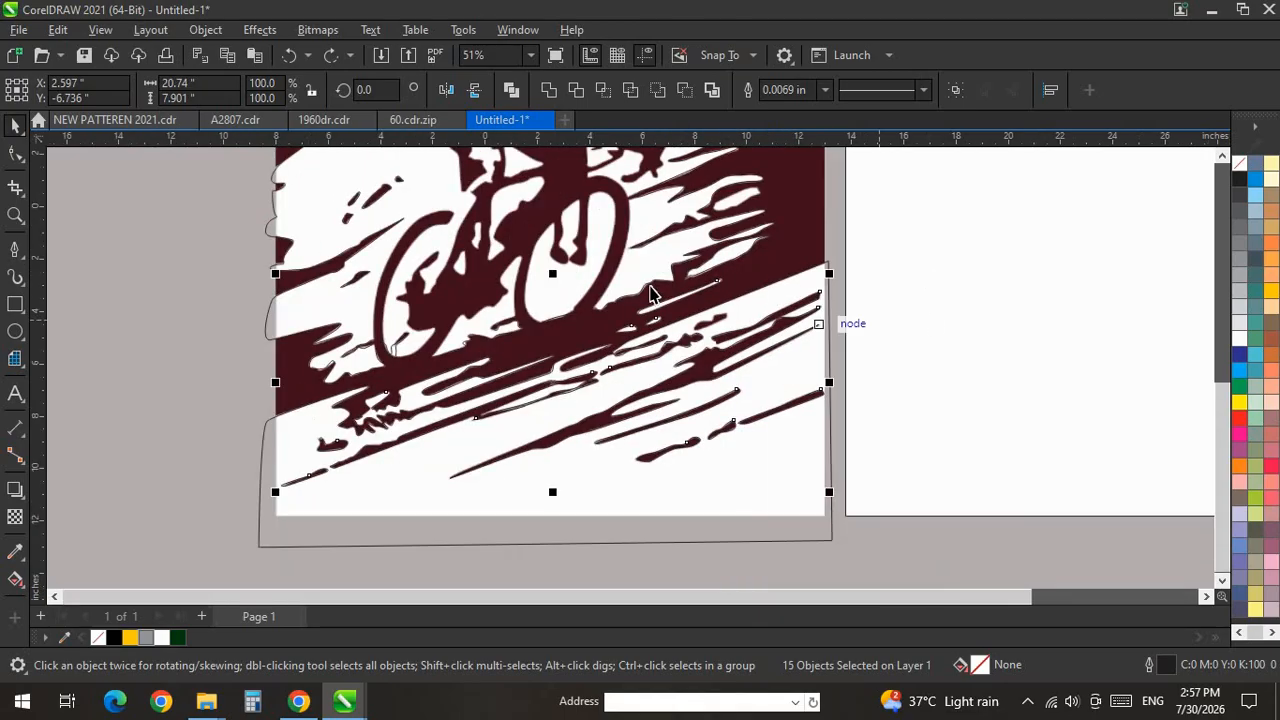
scroll(651, 294, up, 2)
shift+click(760, 305)
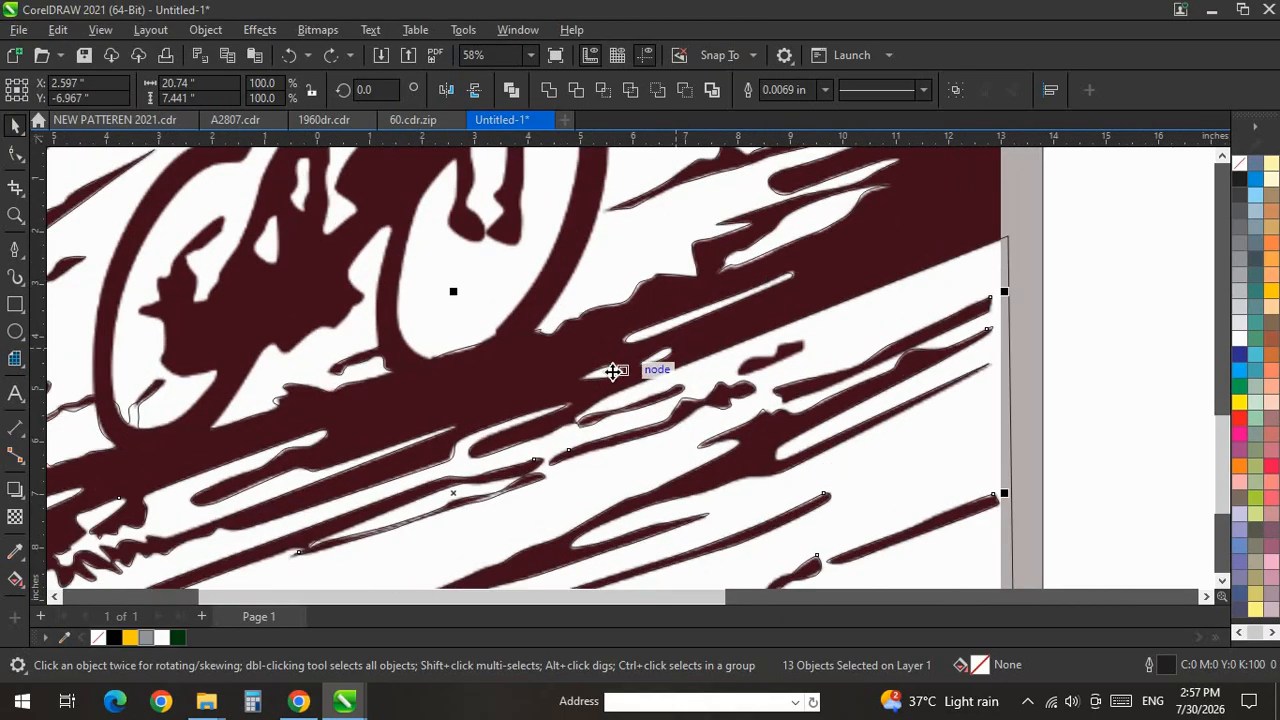
scroll(550, 440, up, 2)
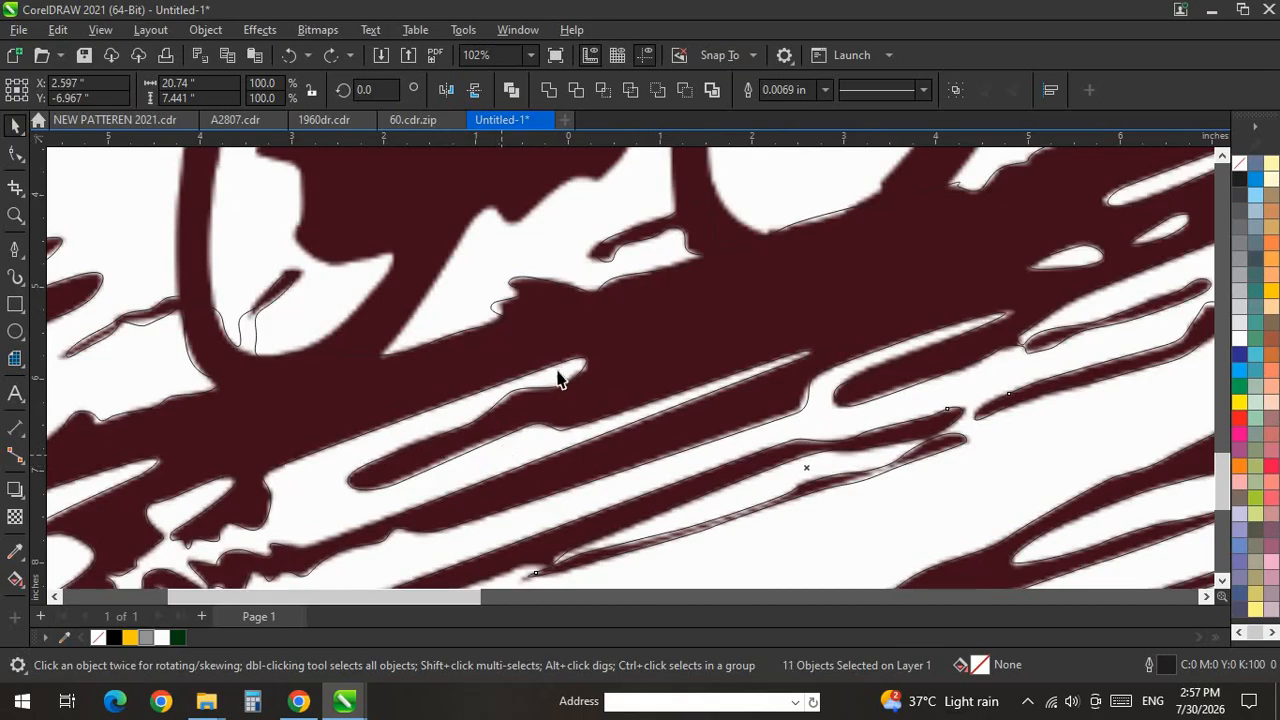
scroll(560, 378, down, 4)
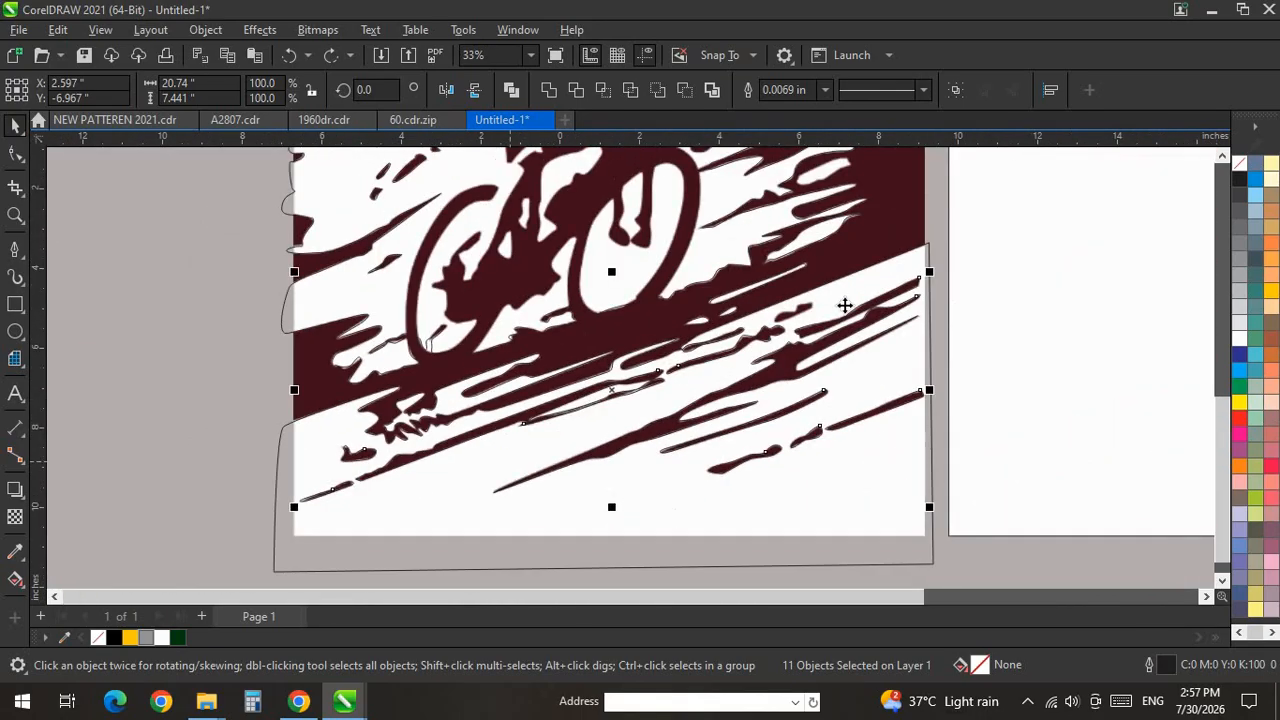
Add the large enclosing outline to the selection and cut the streaks out of it with Back Minus Front.
click(685, 91)
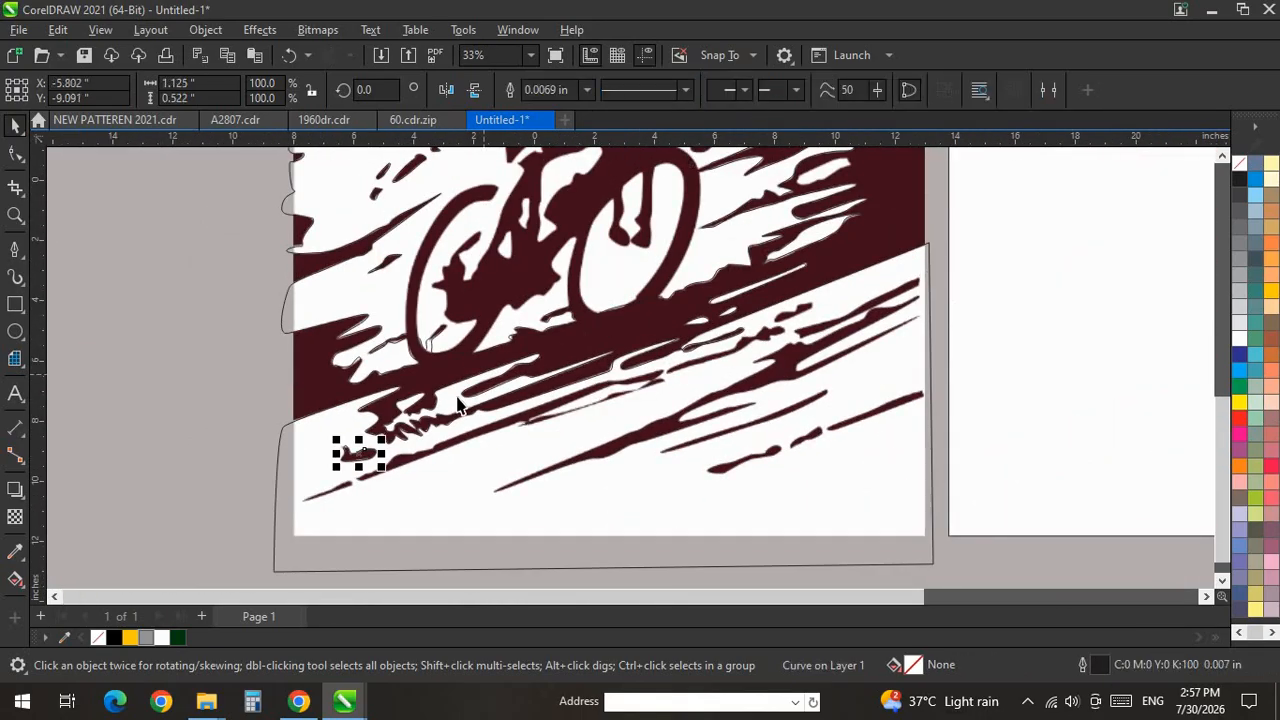
key(ctrl+z)
key(ctrl+a)
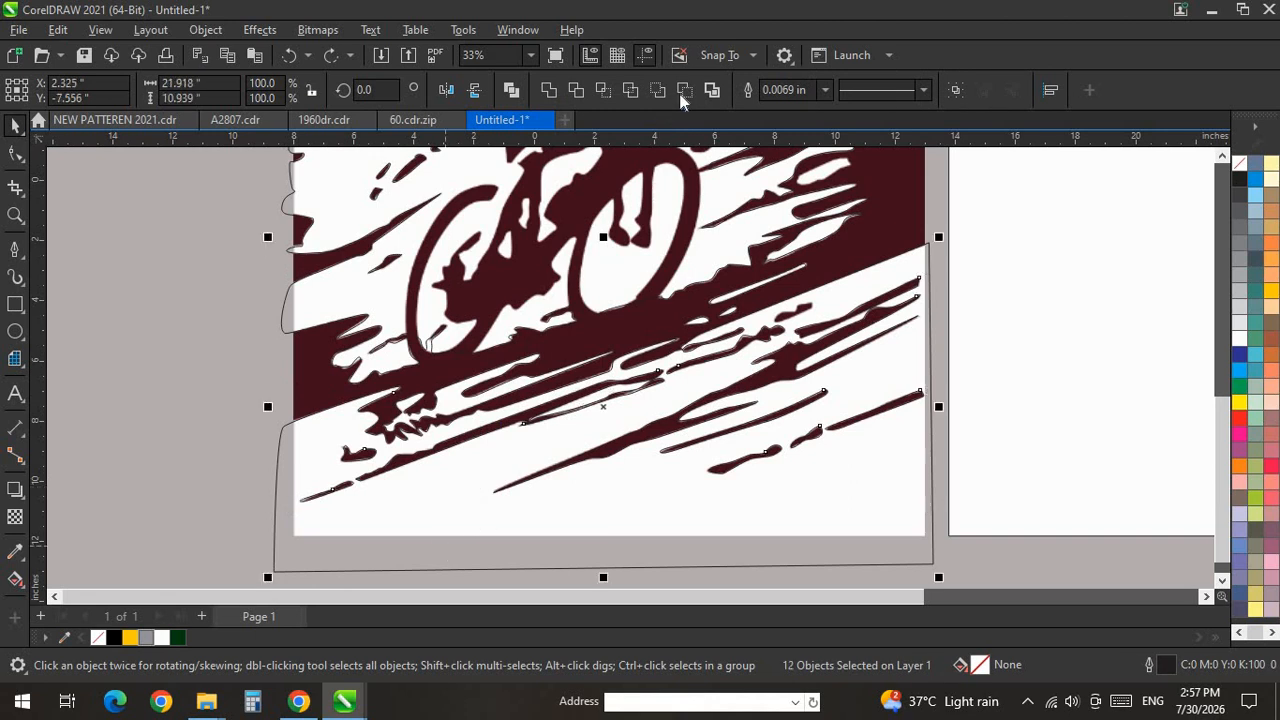
click(685, 91)
Try moving the cut-out lower shape away from the artwork and undo the move.
scroll(565, 350, down, 1)
drag(623, 417, 222, 446)
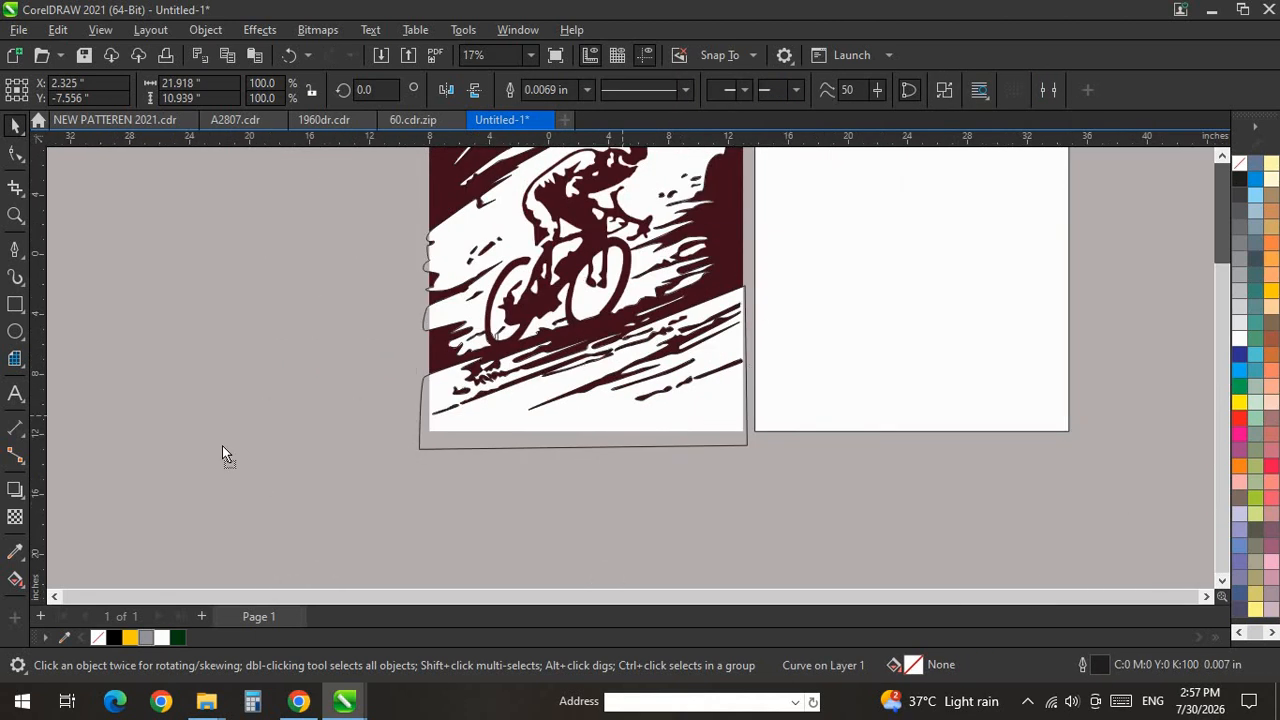
scroll(351, 383, up, 1)
key(ctrl+z)
scroll(622, 376, down, 1)
Select all the traced shapes, remove their outline strokes and fill them with the dark green C 100, M 0, Y 100, K 80.
drag(1054, 526, 382, 170)
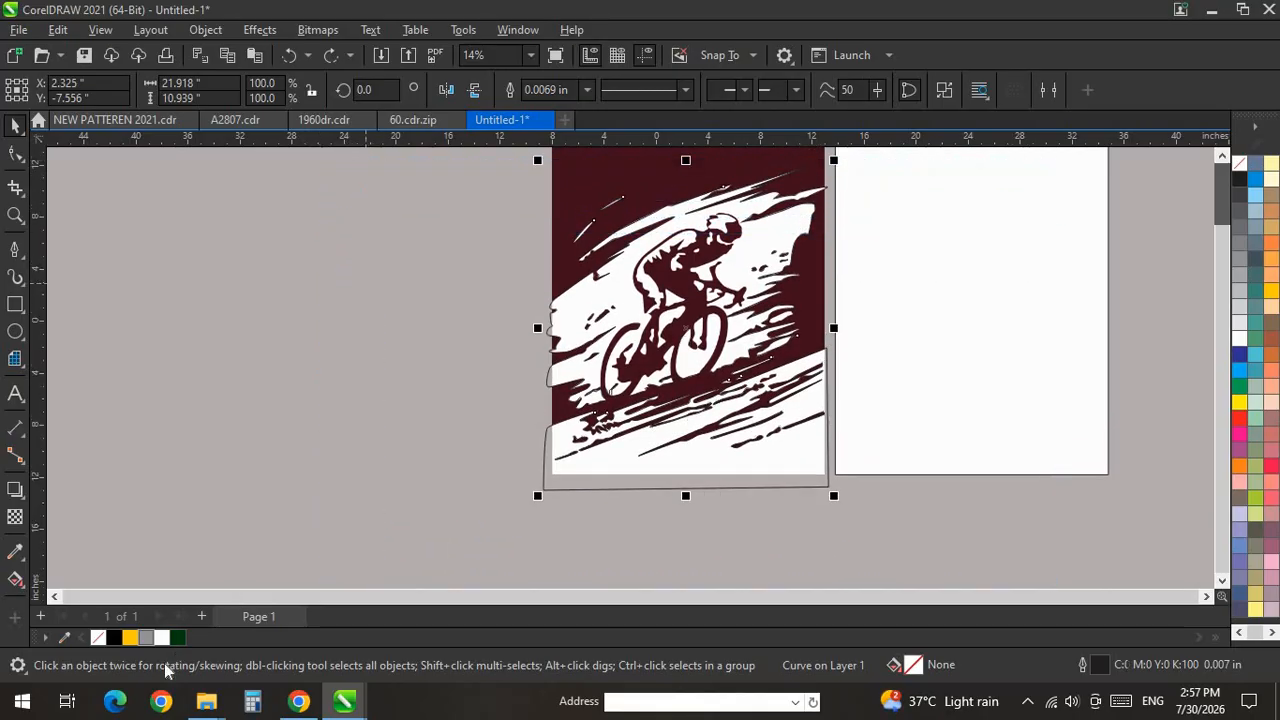
click(178, 637)
scroll(761, 378, up, 1)
scroll(761, 378, down, 1)
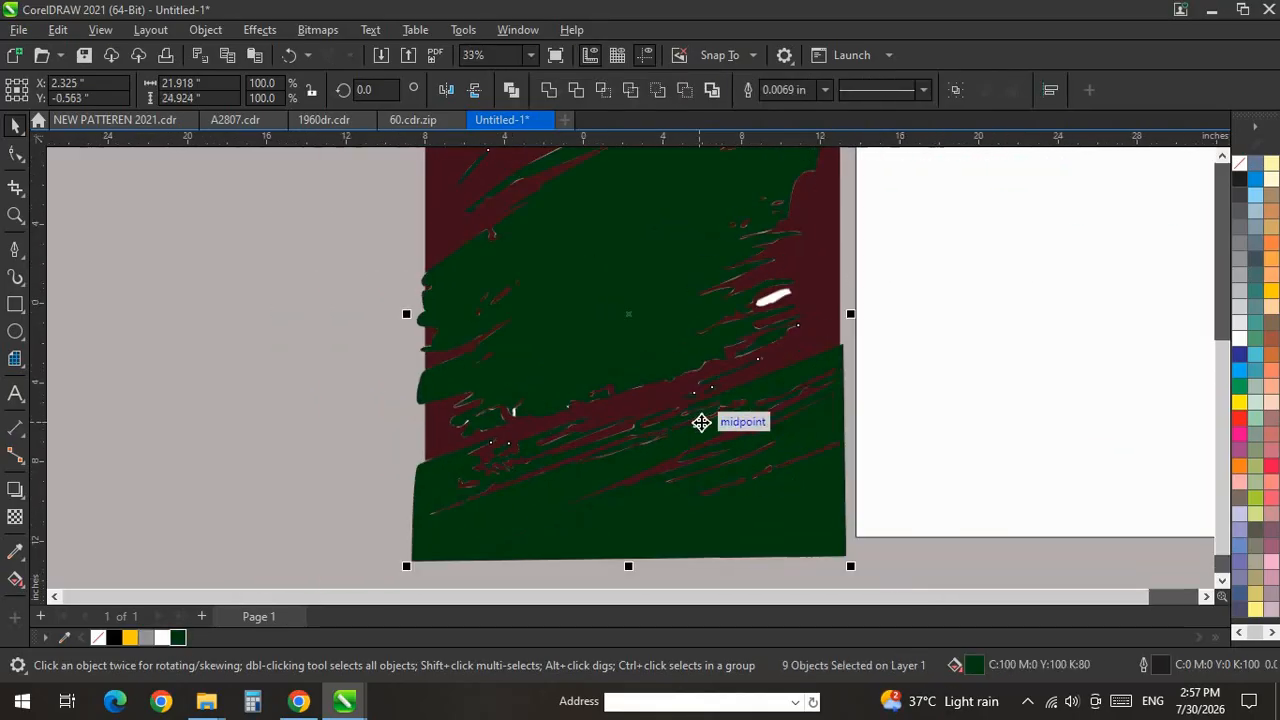
key(ctrl+z)
right_click(1240, 163)
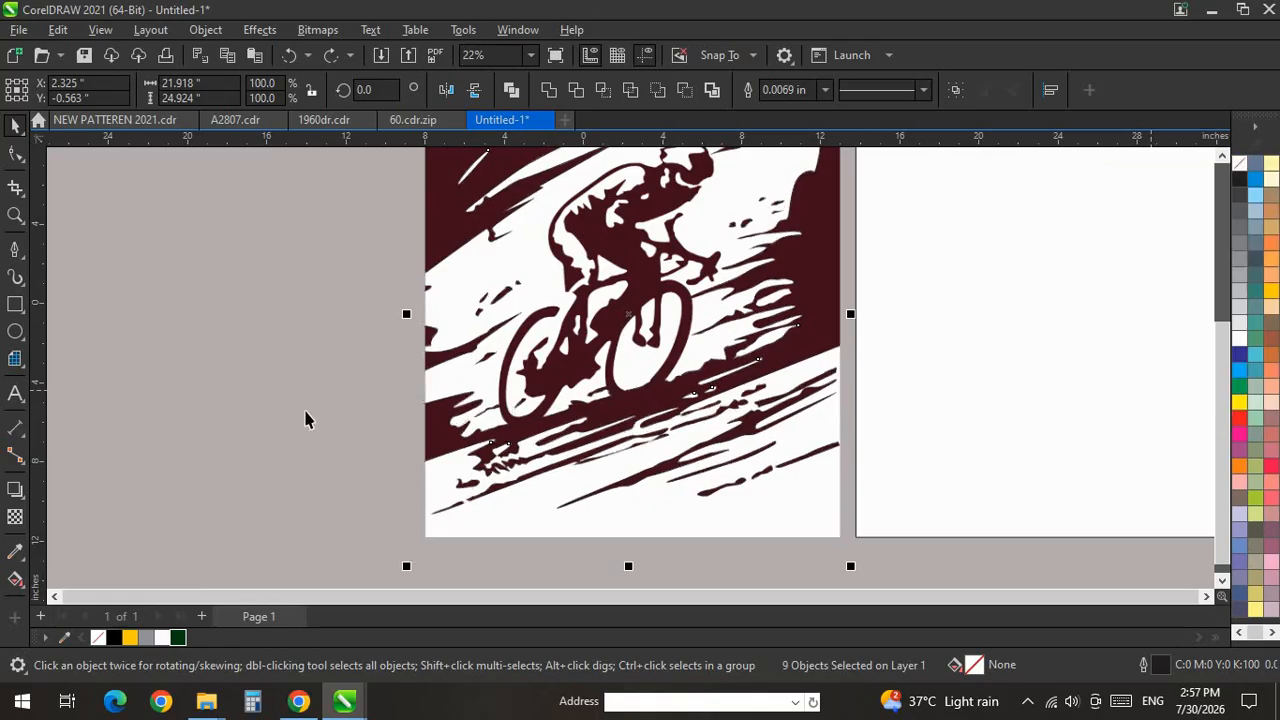
click(177, 638)
click(163, 534)
scroll(796, 233, up, 2)
scroll(785, 318, up, 6)
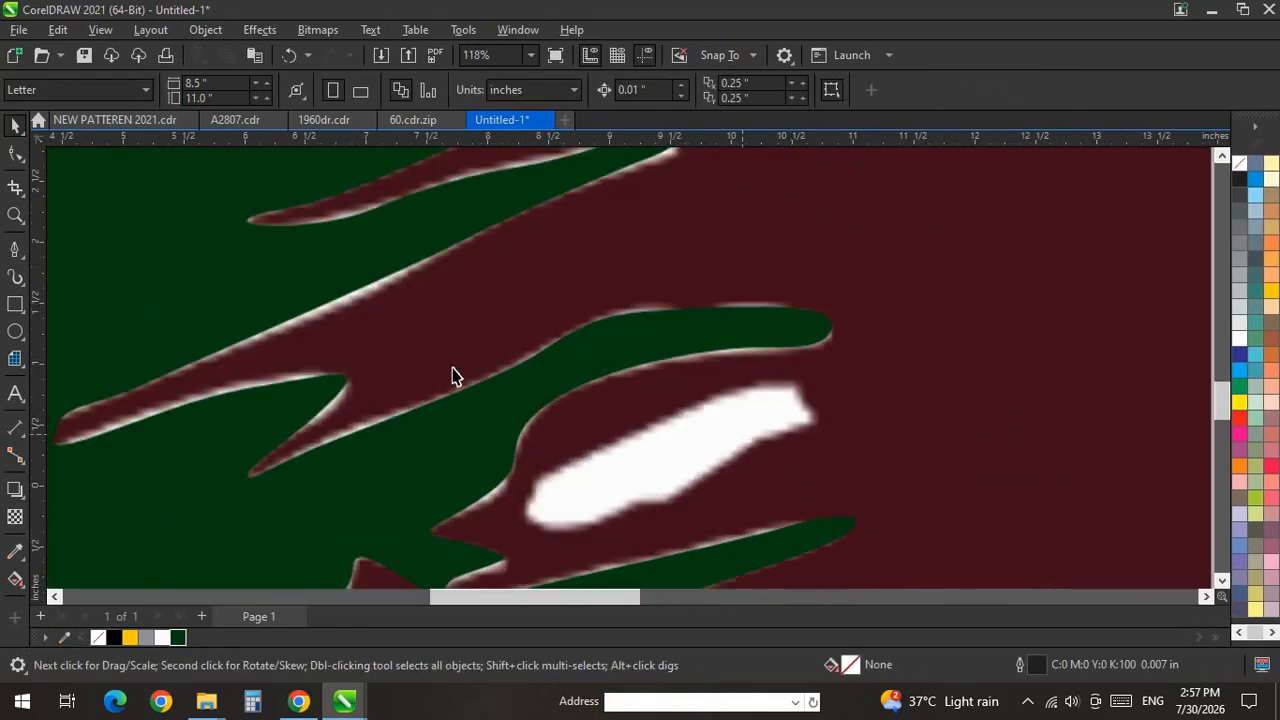
Trace the notched end, upper edge and rounded end of the remaining white patch in the maroon area with the Pen tool.
click(14, 257)
scroll(802, 438, up, 2)
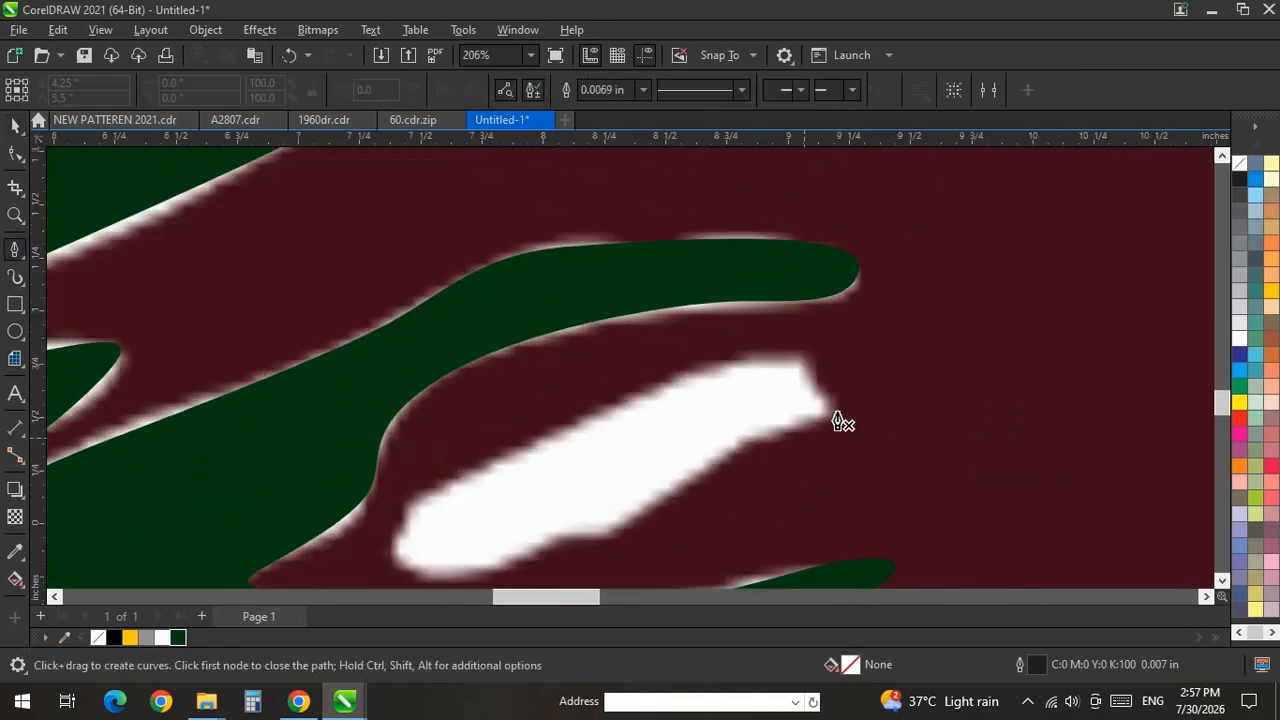
click(841, 407)
drag(811, 363, 809, 332)
drag(735, 344, 646, 365)
drag(315, 501, 244, 541)
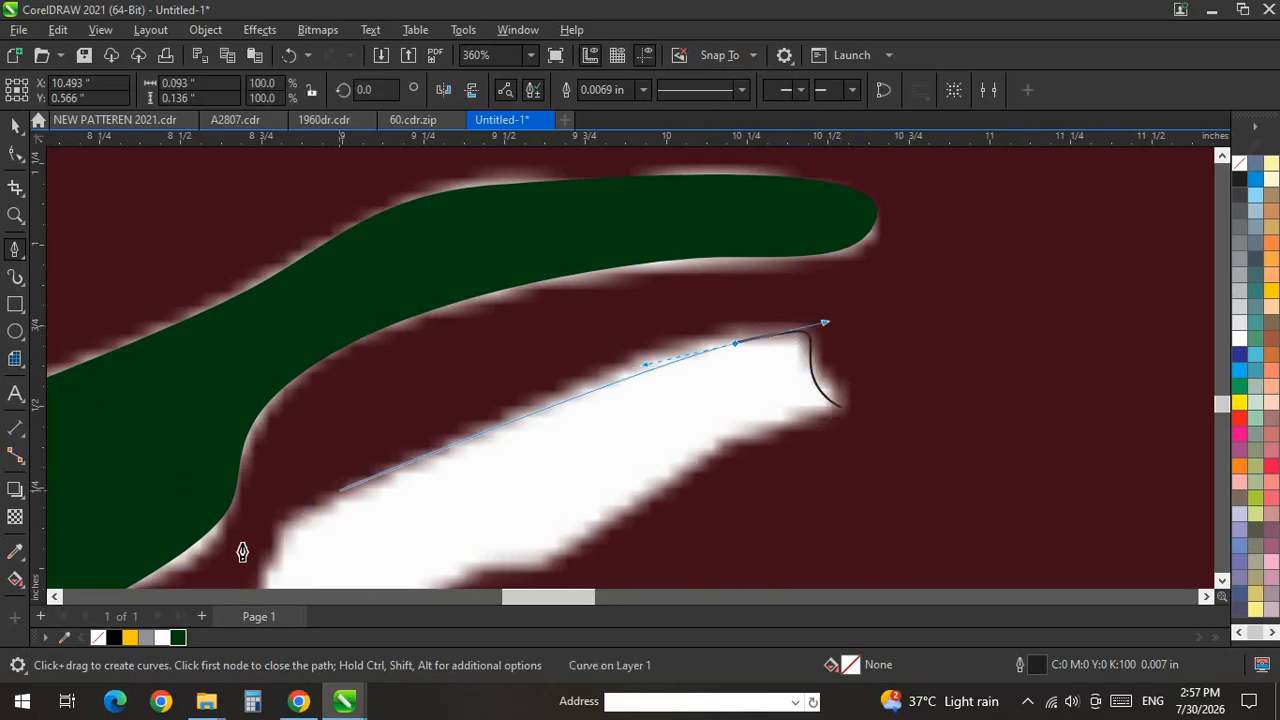
scroll(690, 319, down, 6)
scroll(500, 413, up, 8)
drag(668, 340, 637, 391)
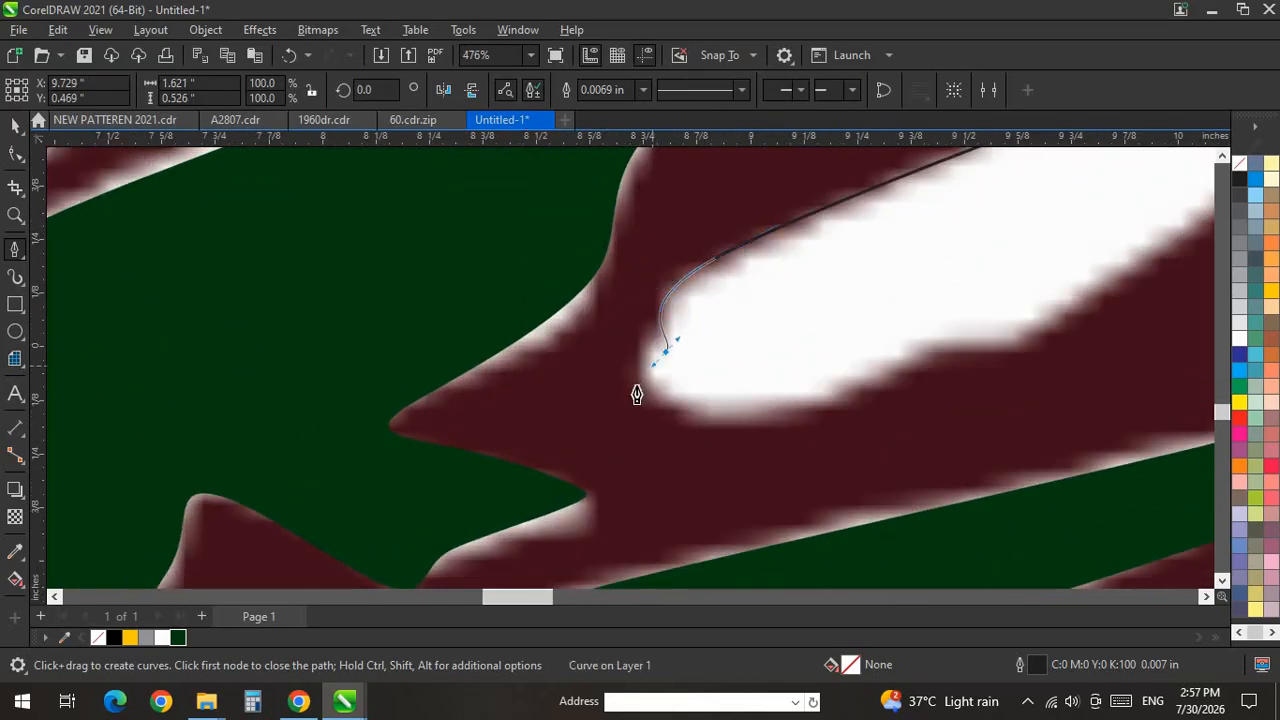
Trace the white patch's lower edge back to the starting node, closing the outline.
drag(886, 361, 931, 332)
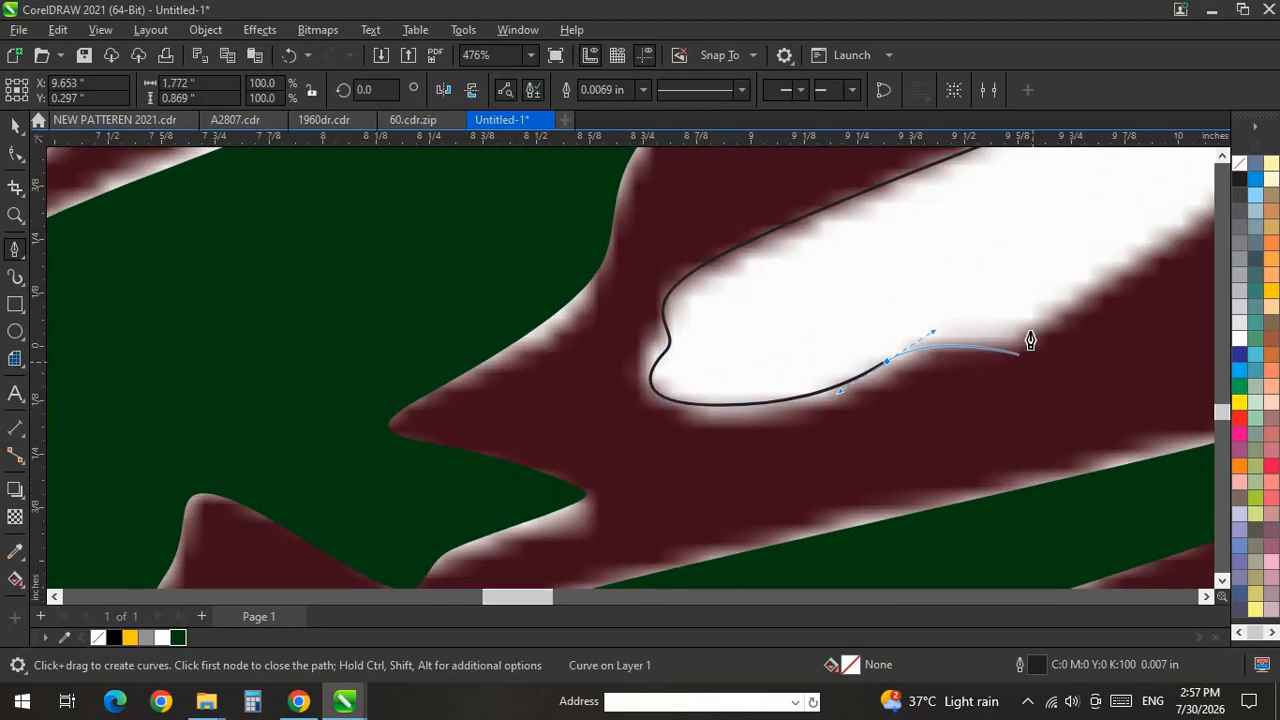
drag(1012, 343, 1062, 320)
scroll(677, 397, down, 8)
scroll(765, 337, up, 10)
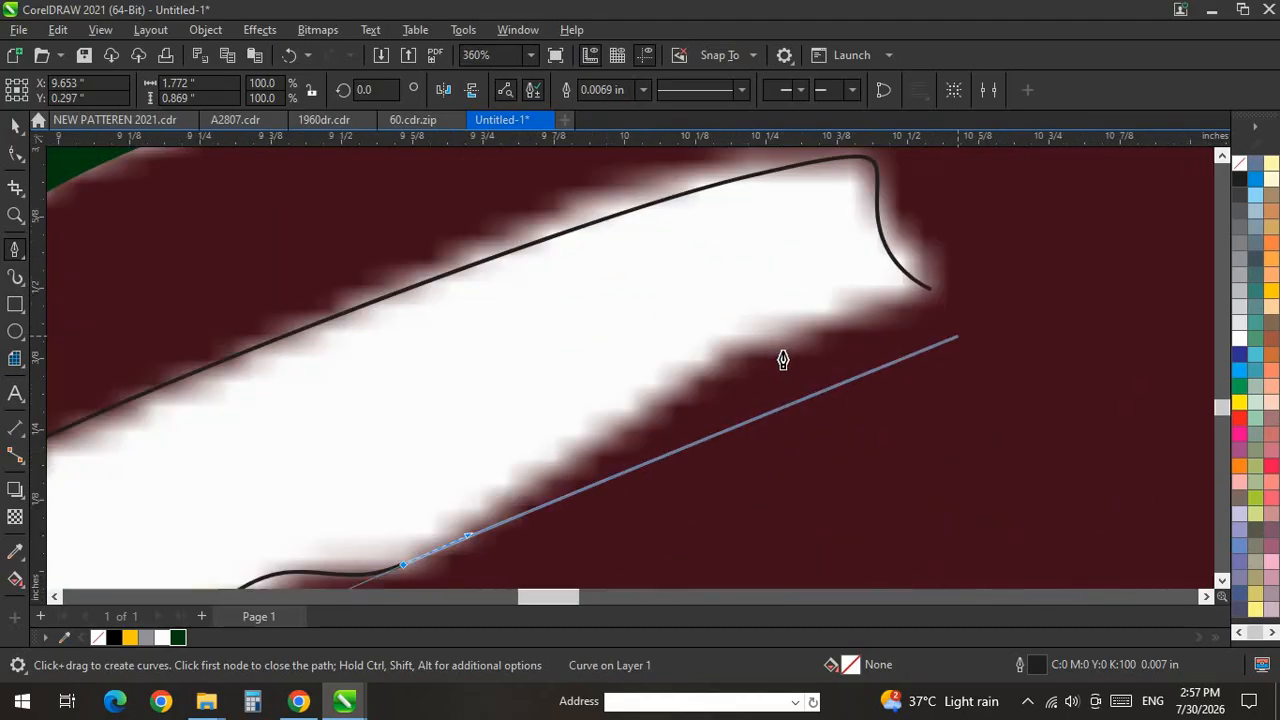
scroll(783, 360, up, 3)
click(924, 284)
scroll(786, 371, down, 10)
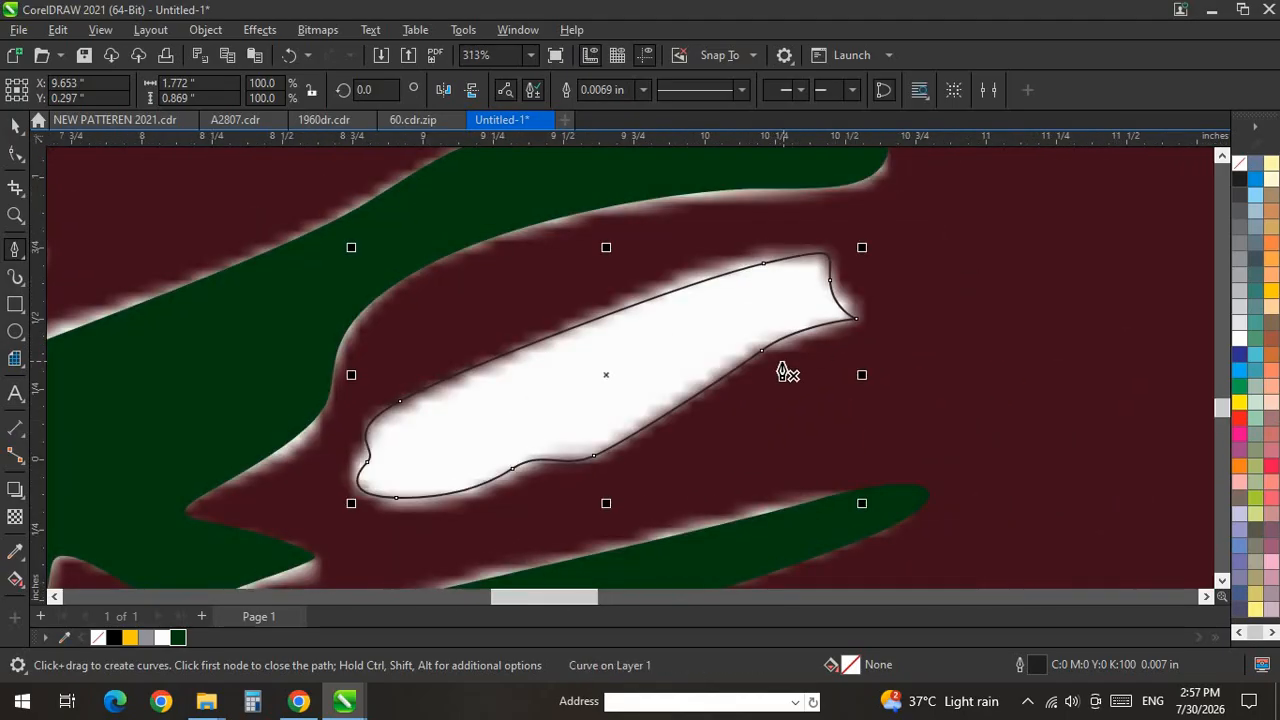
key(space)
Select all the traced shapes, fill them with dark green C 100, M 0, Y 100, K 80 and remove their outlines.
scroll(567, 273, down, 5)
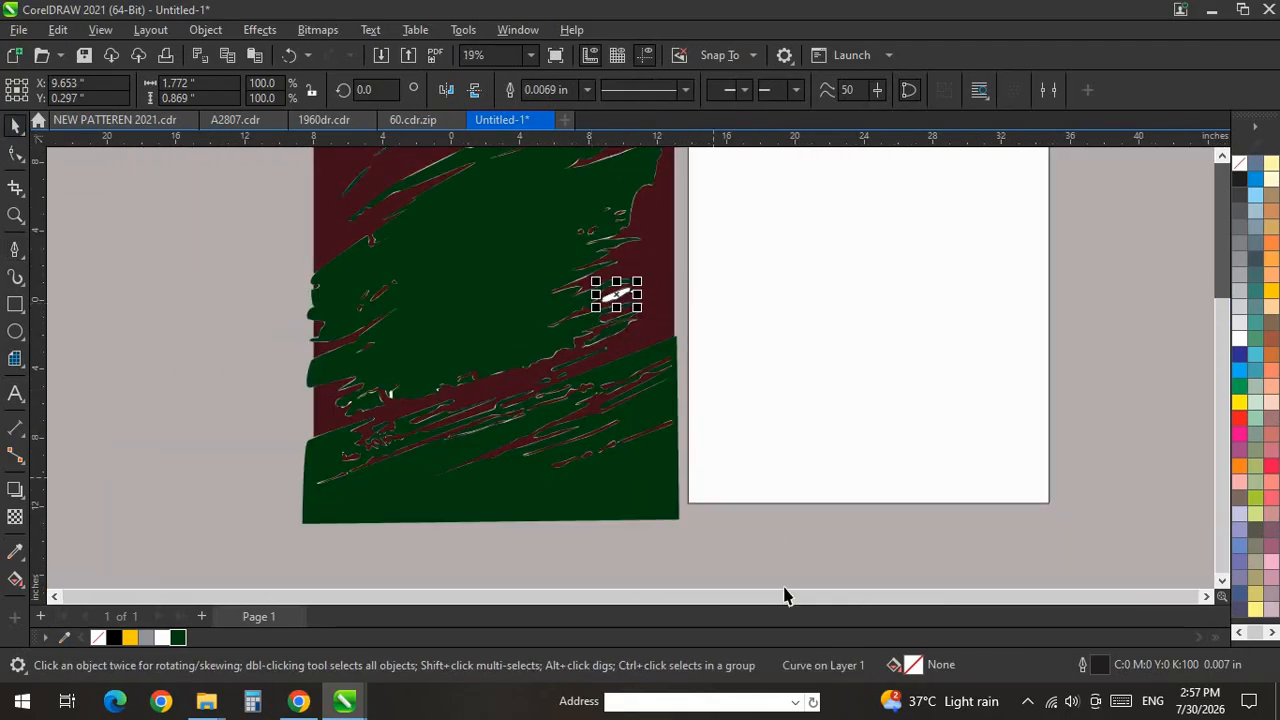
scroll(547, 388, down, 3)
drag(330, 195, 672, 448)
click(178, 638)
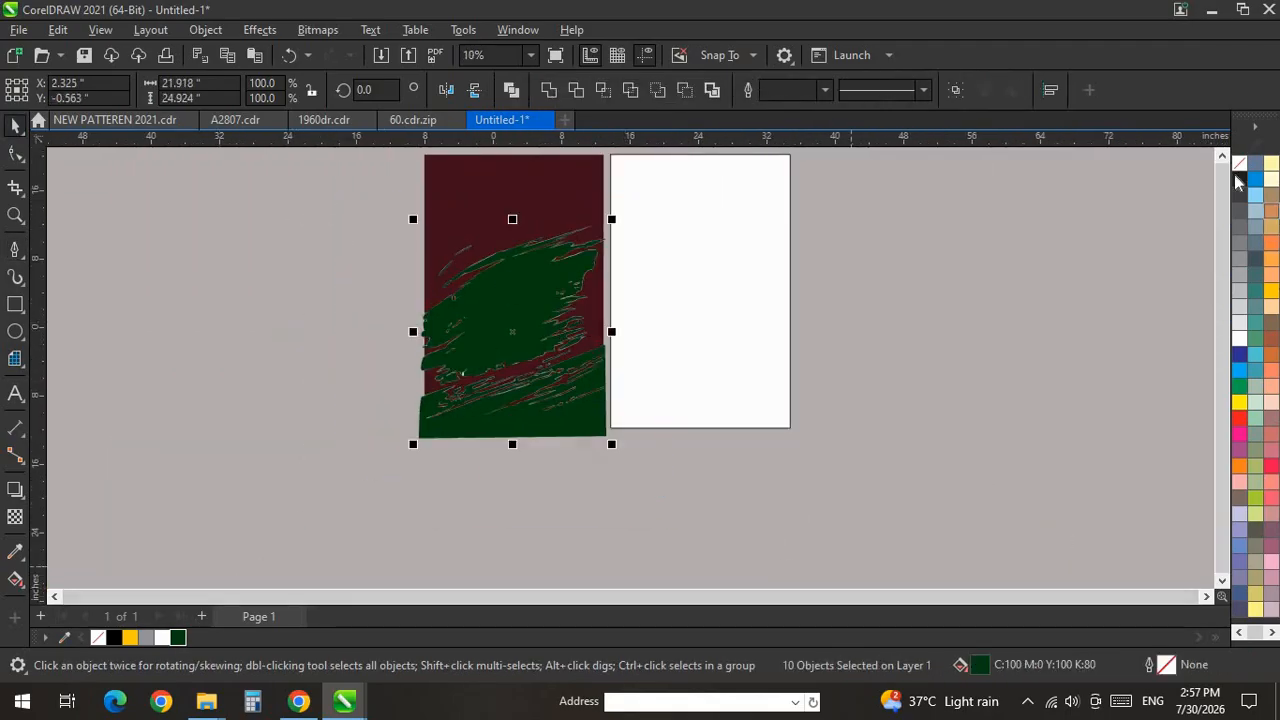
right_click(1241, 158)
key(Escape)
Move the green shapes onto the blank white rectangle and PowerClip them inside it.
scroll(646, 294, down, 2)
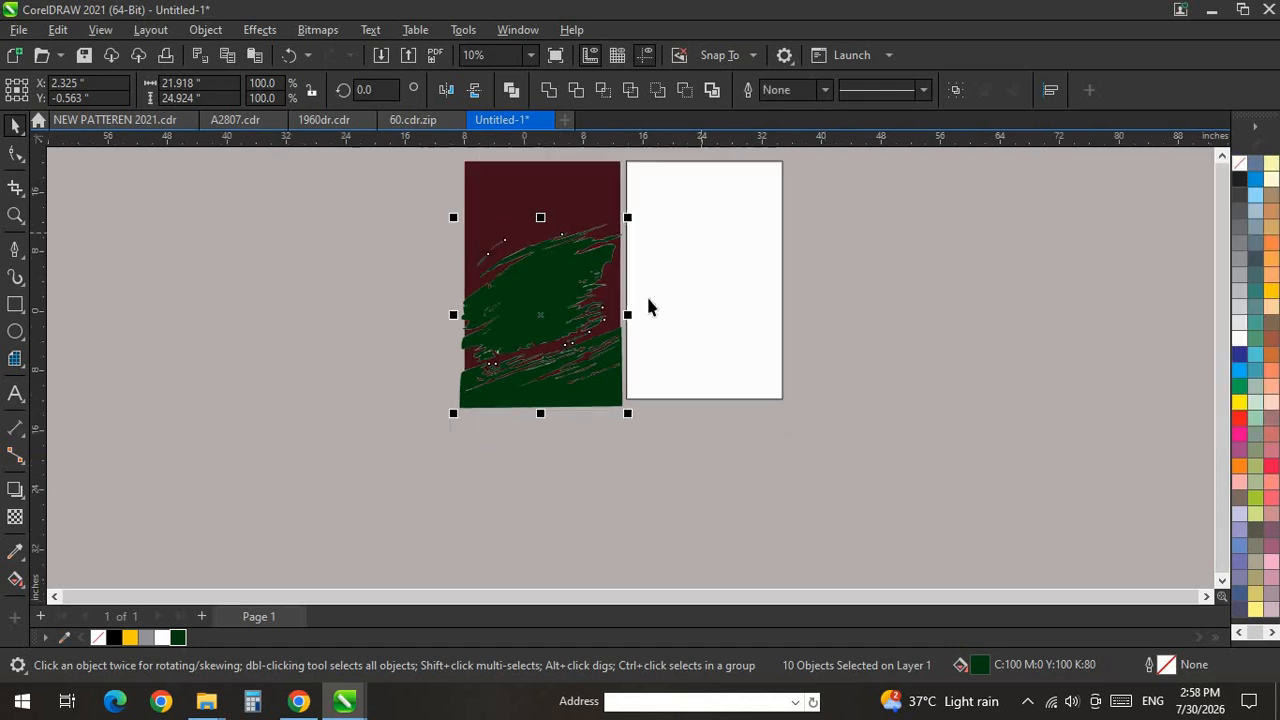
scroll(620, 290, down, 1)
scroll(597, 281, up, 3)
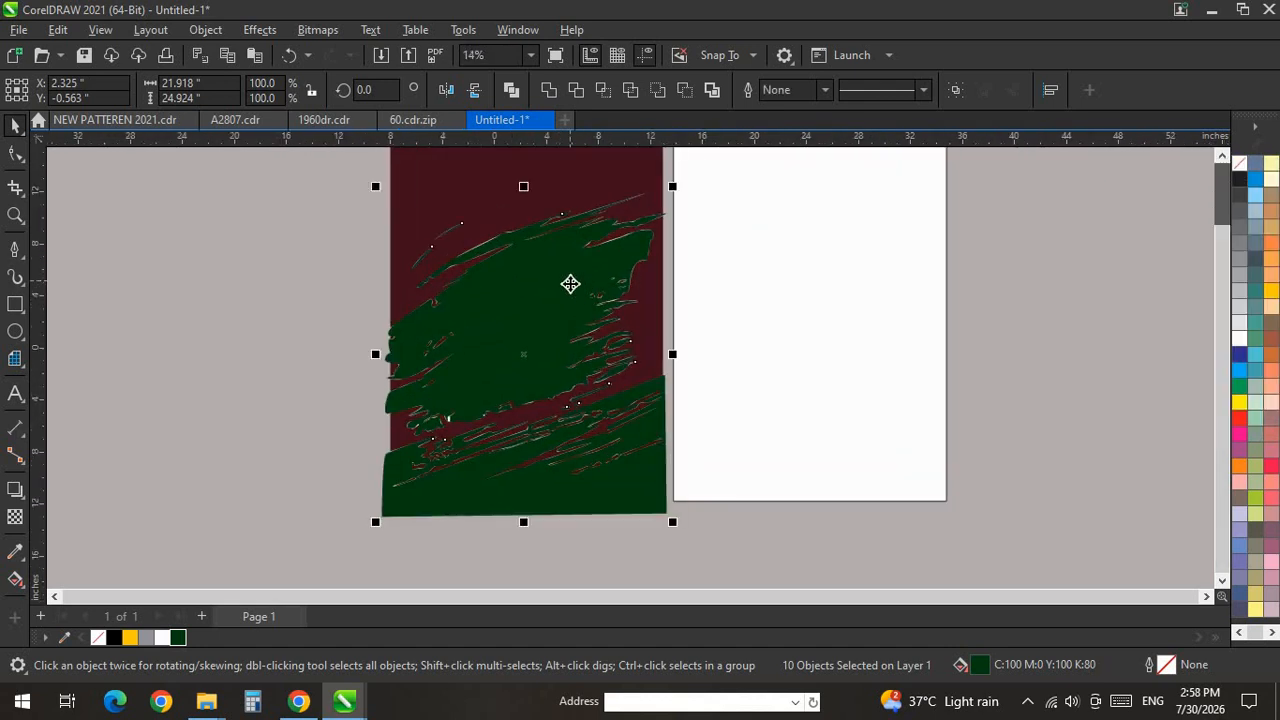
scroll(568, 310, down, 2)
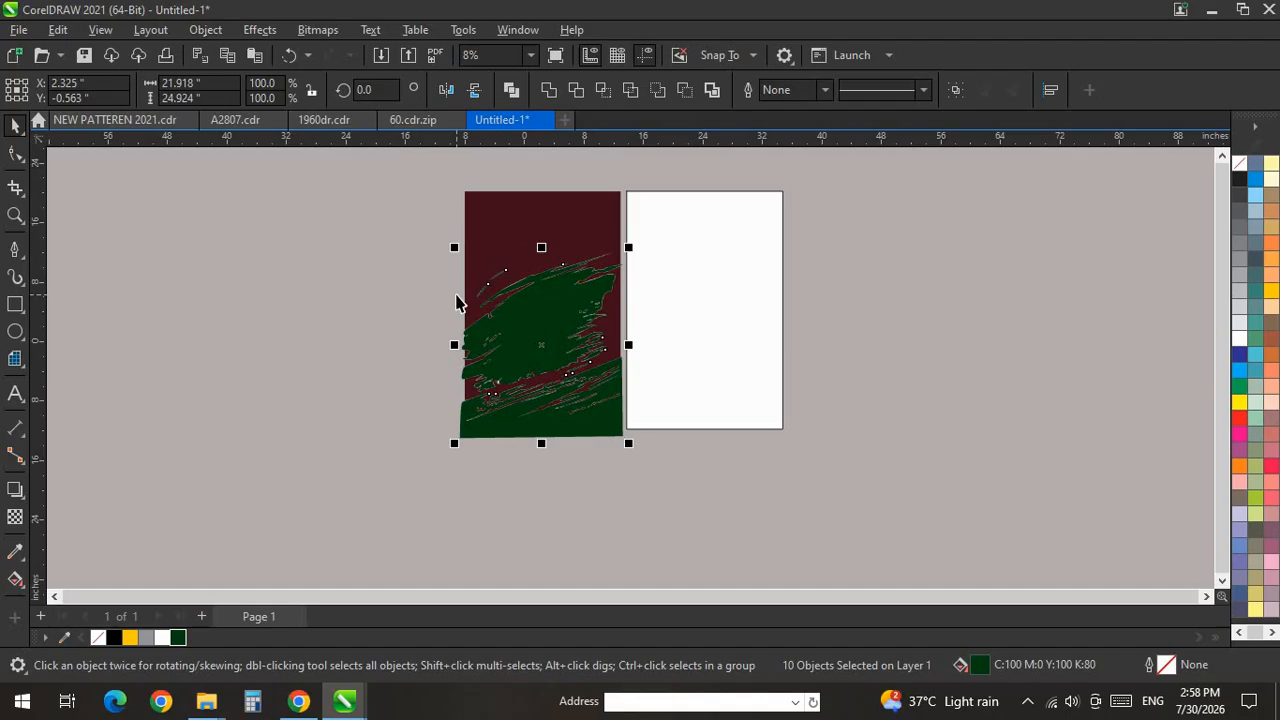
scroll(480, 294, up, 2)
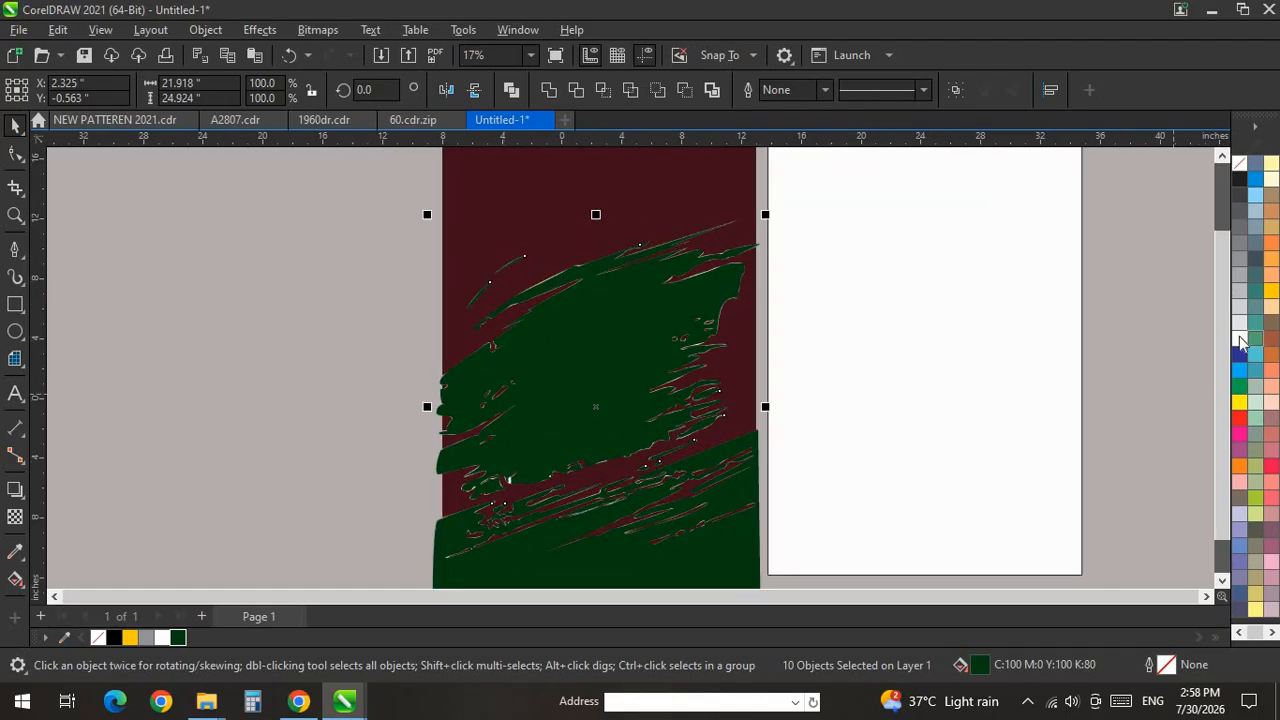
scroll(678, 357, down, 1)
drag(639, 372, 889, 340)
right_click(928, 328)
click(956, 403)
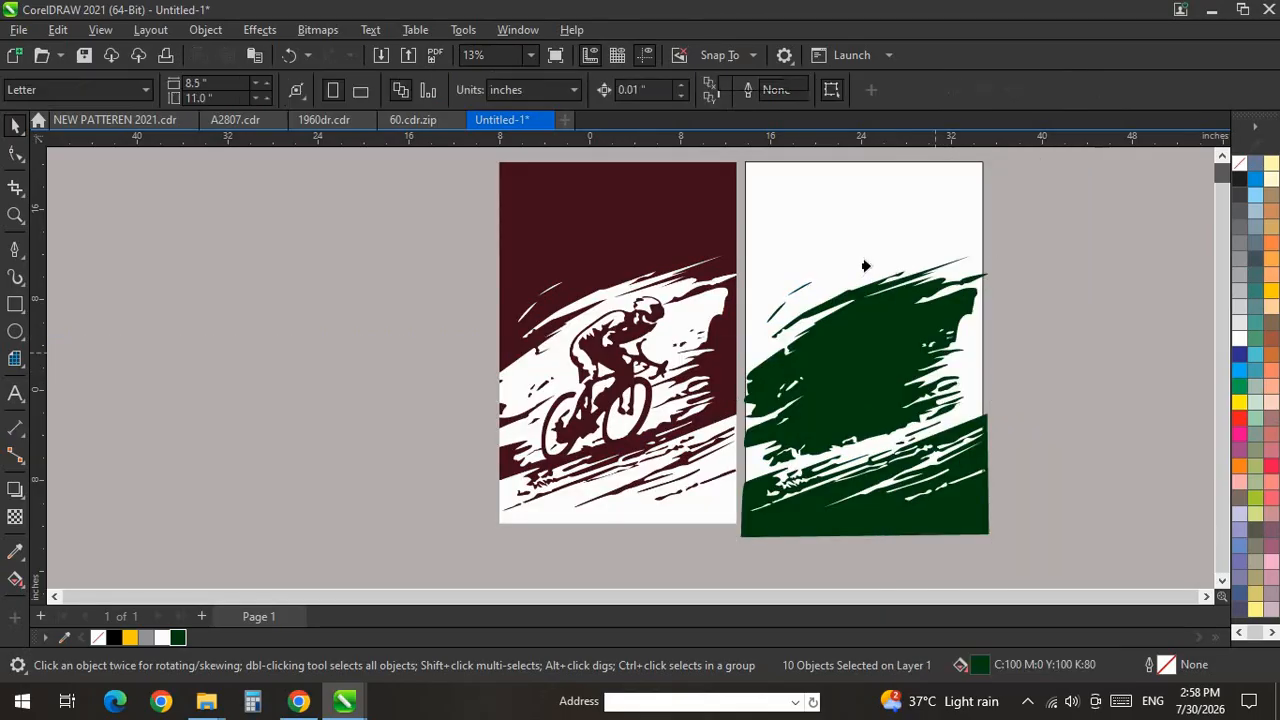
click(863, 266)
Move the cyclist image leftward and shift the clipped green pattern rectangle to about X 18.3 in.
scroll(608, 420, up, 1)
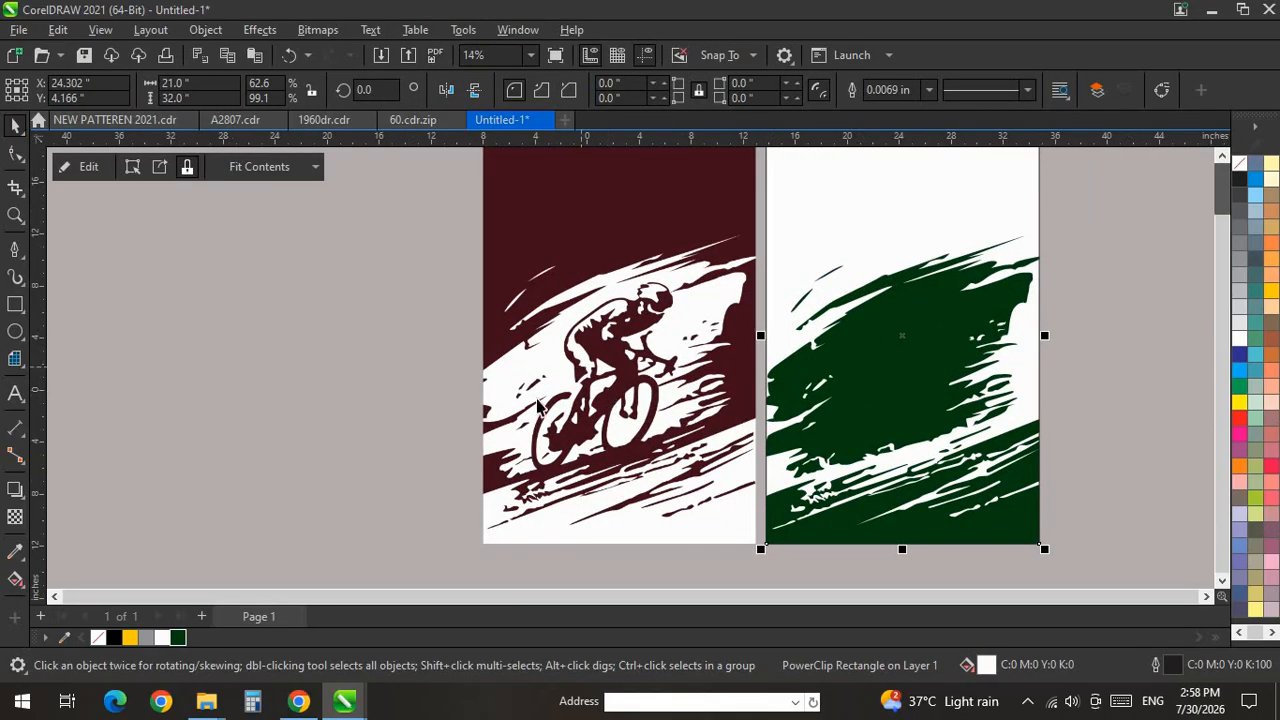
scroll(645, 365, down, 2)
click(643, 360)
drag(643, 360, 536, 360)
click(674, 387)
drag(674, 394, 674, 388)
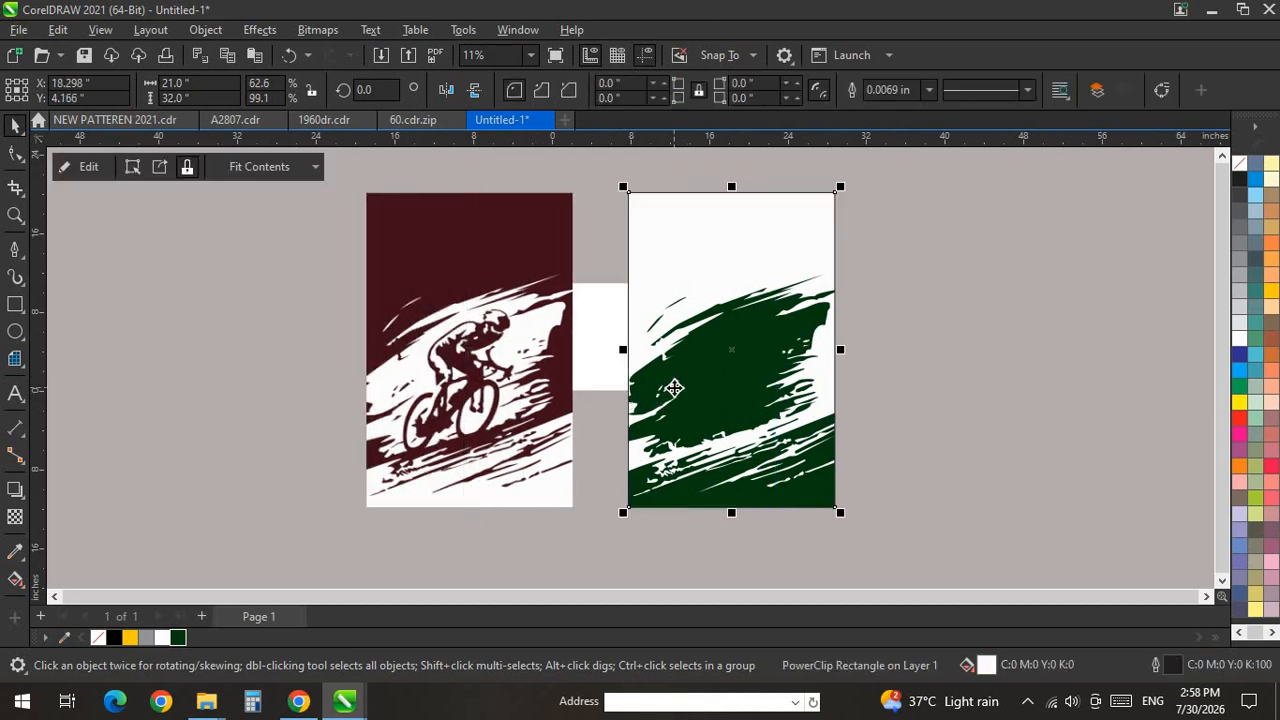
Import 313.cdr at original size beside the pattern and ungroup the jersey artwork.
key(ctrl+i)
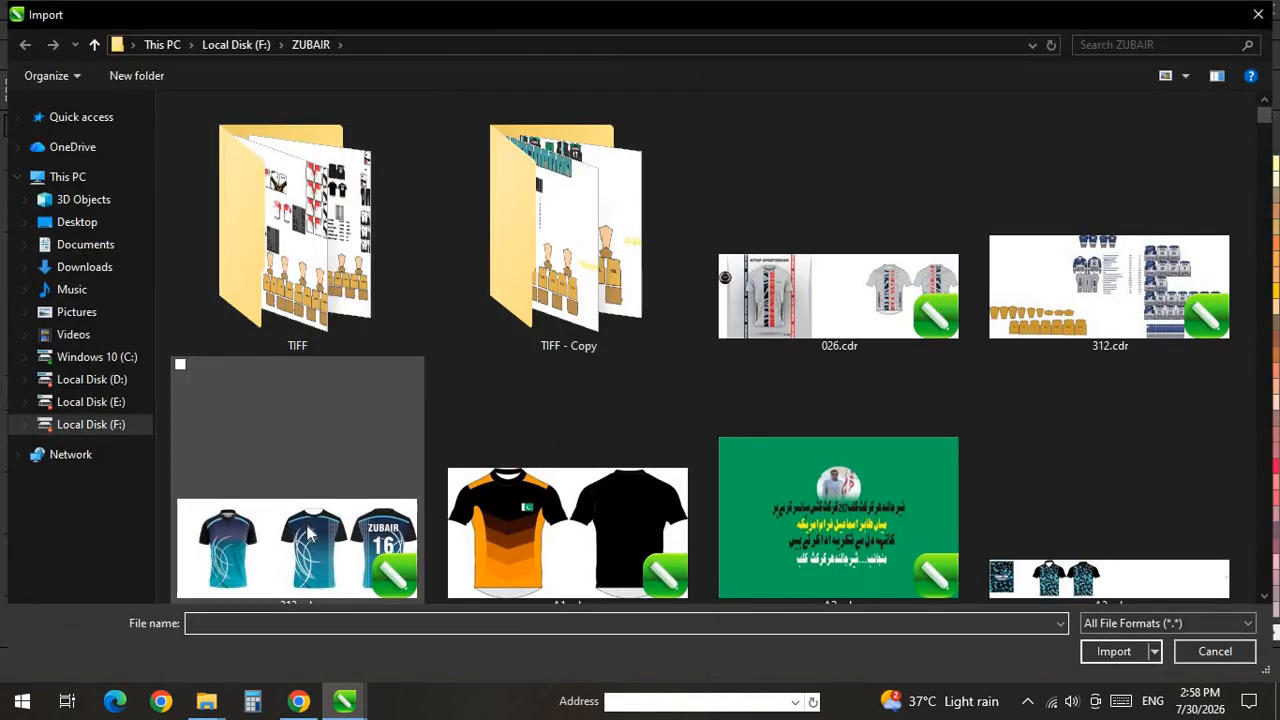
double_click(304, 522)
click(978, 284)
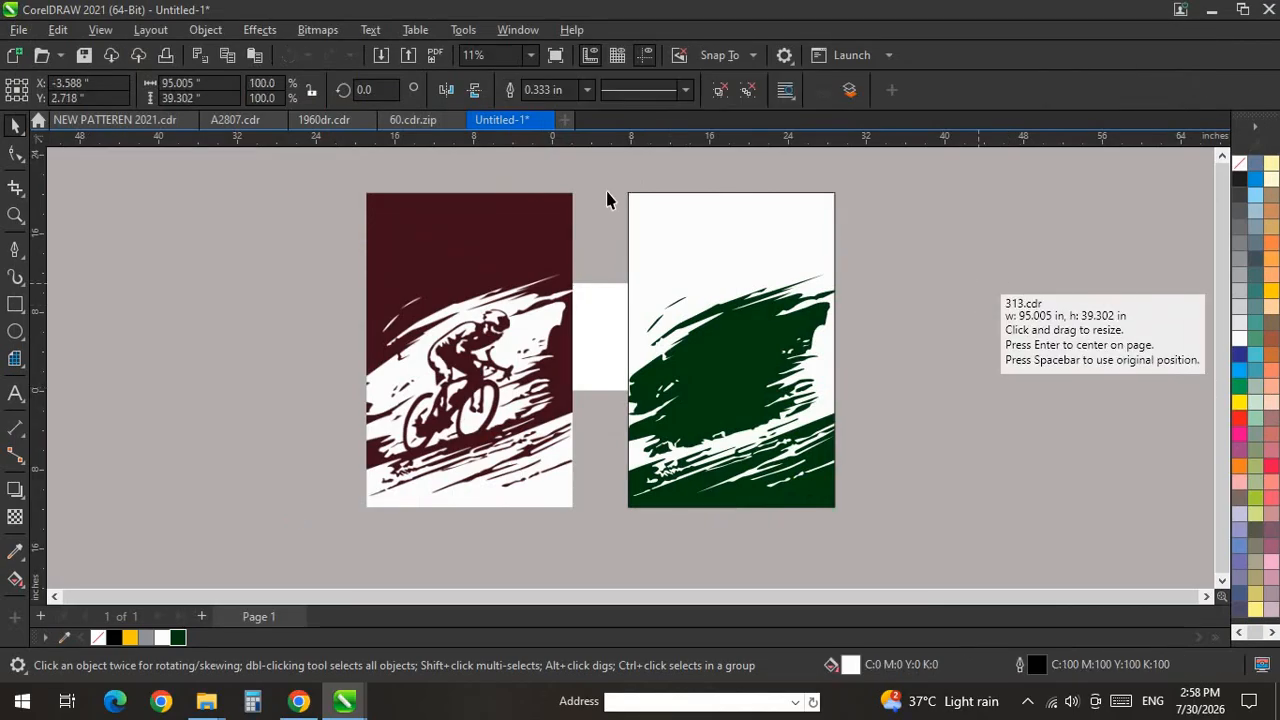
scroll(422, 270, down, 5)
click(722, 93)
click(543, 234)
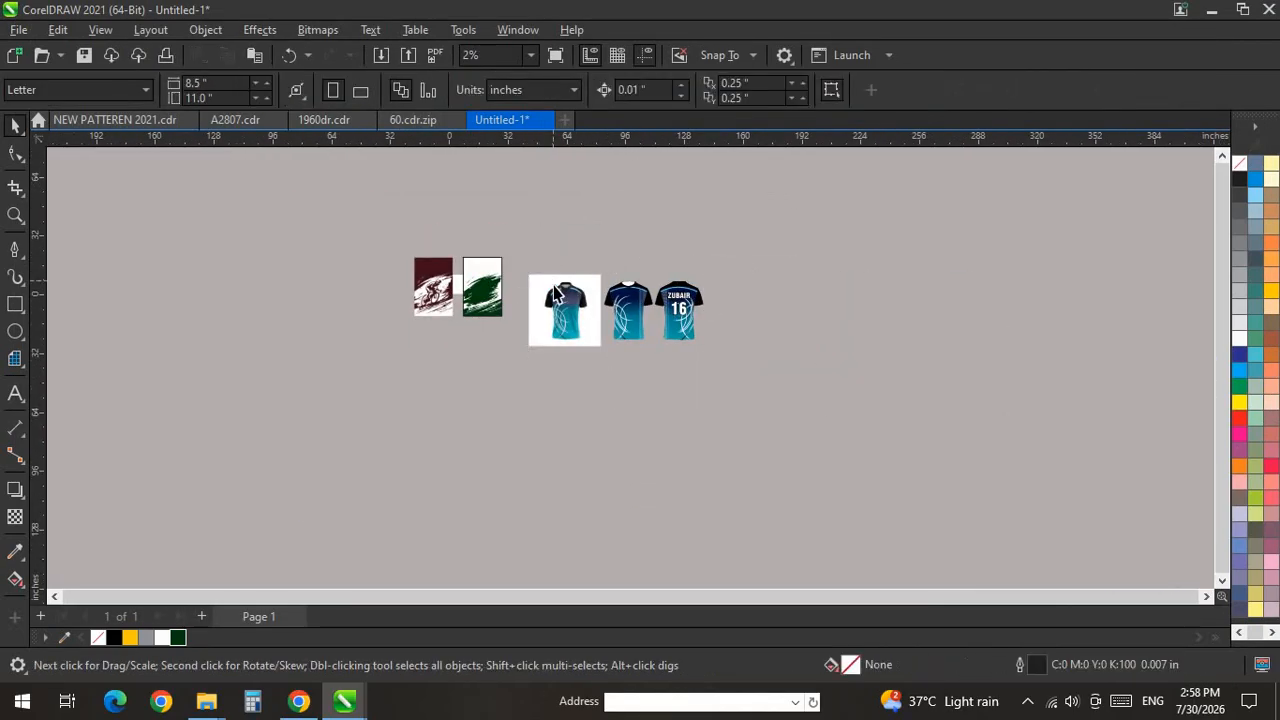
Delete the jersey picture on the white background and move the front and back jerseys beside the green pattern.
click(587, 283)
key(Delete)
scroll(590, 277, up, 1)
drag(585, 255, 953, 479)
scroll(642, 338, up, 1)
drag(654, 346, 259, 219)
scroll(320, 235, down, 1)
scroll(415, 255, up, 1)
drag(600, 362, 595, 391)
click(687, 391)
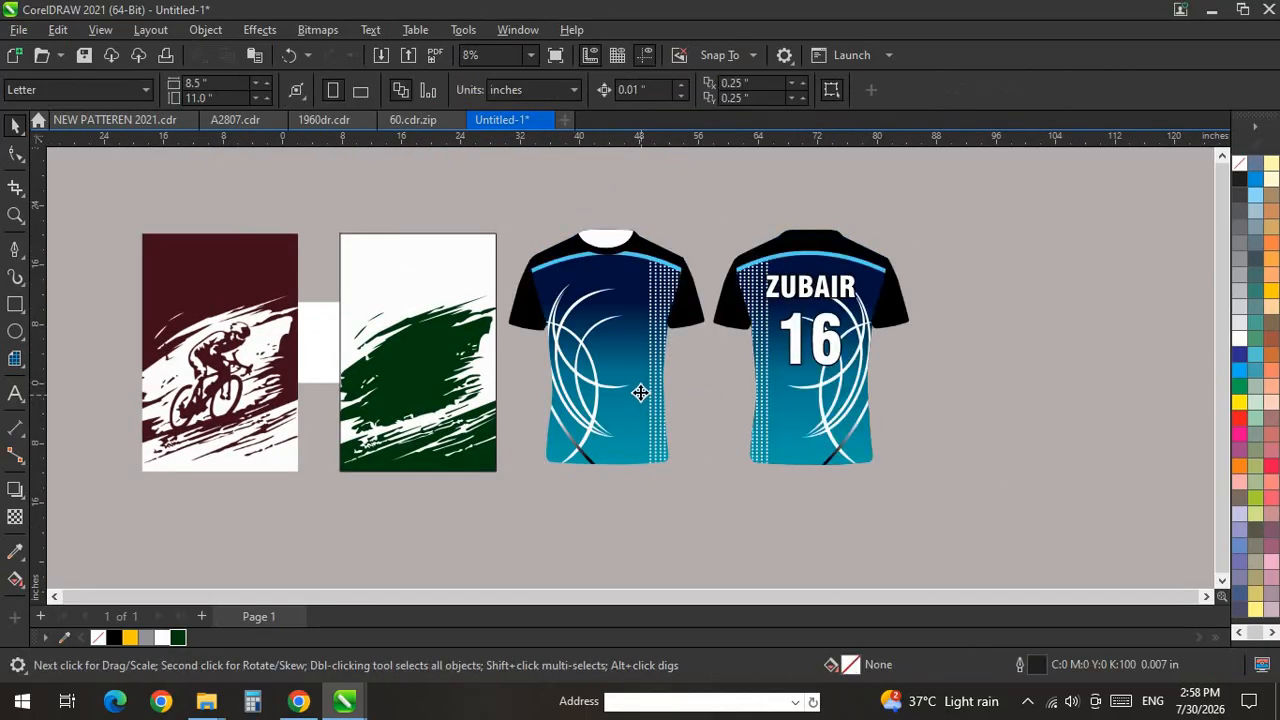
Delete the clipped blue design from inside the front and back jersey bodies.
alt+click(640, 391)
key(Delete)
ctrl+click(803, 423)
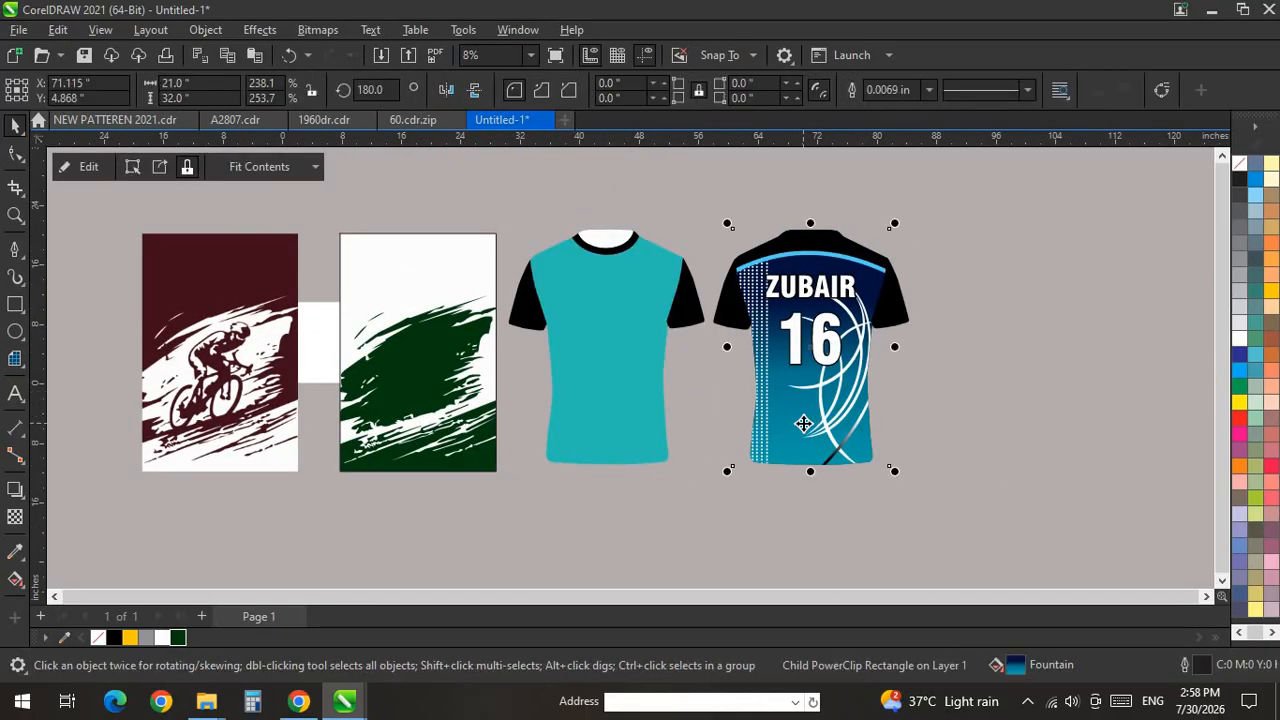
key(Delete)
Place a copy of the clipped pattern rectangle over the cyclist image and mirror the original rectangle horizontally.
click(466, 362)
right_click(466, 365)
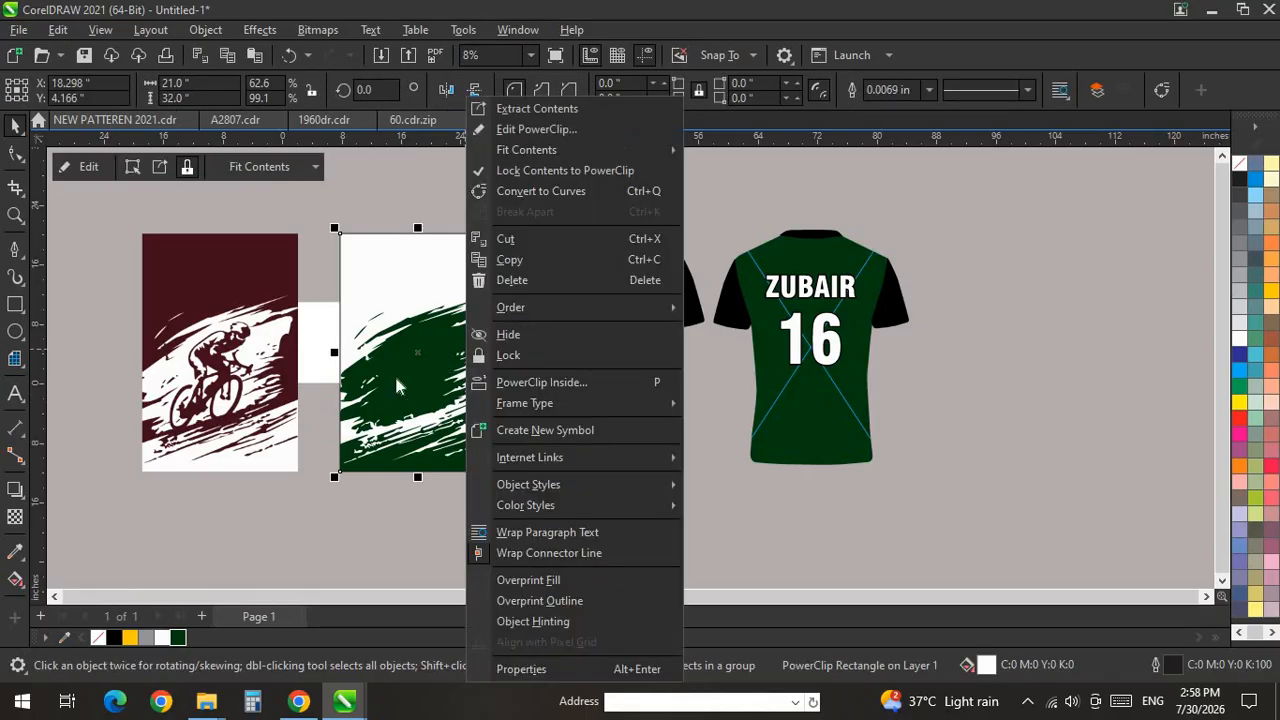
click(396, 385)
click(14, 126)
drag(442, 371, 294, 395)
right_click(294, 395)
click(399, 349)
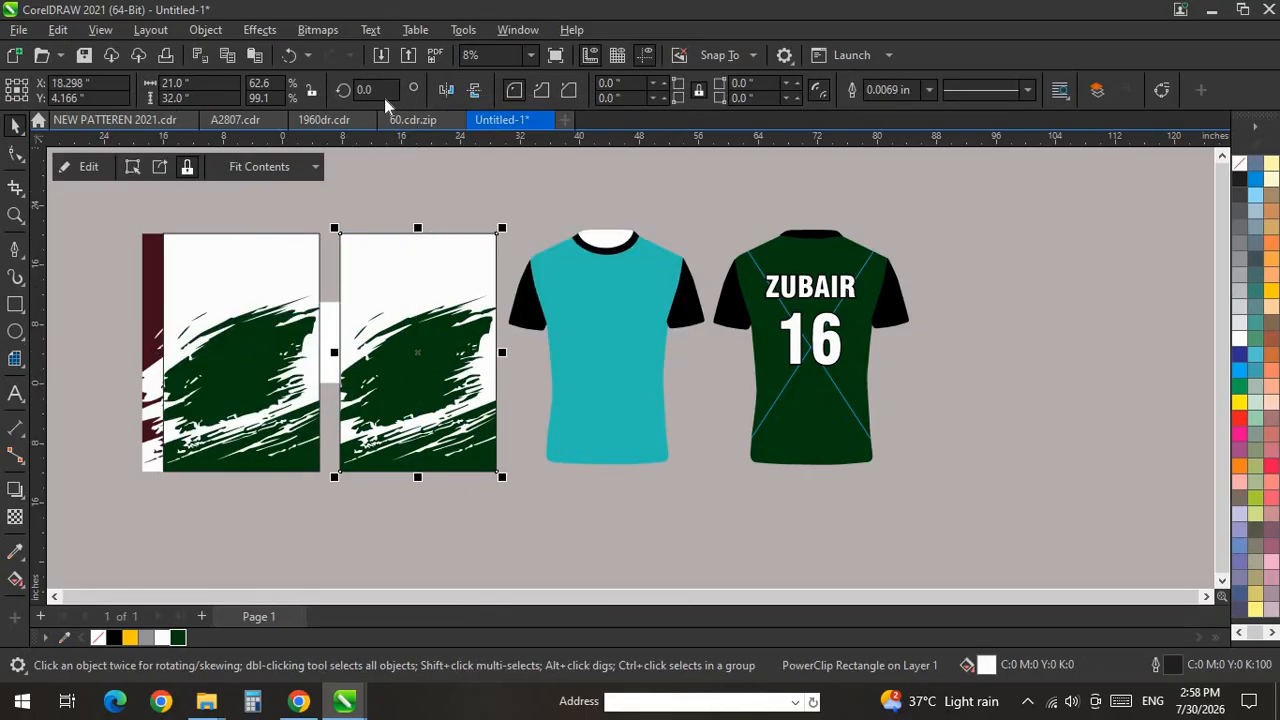
click(451, 95)
PowerClip the mirrored pattern inside the back jersey body and the unmirrored copy inside the front jersey body.
right_click(449, 380)
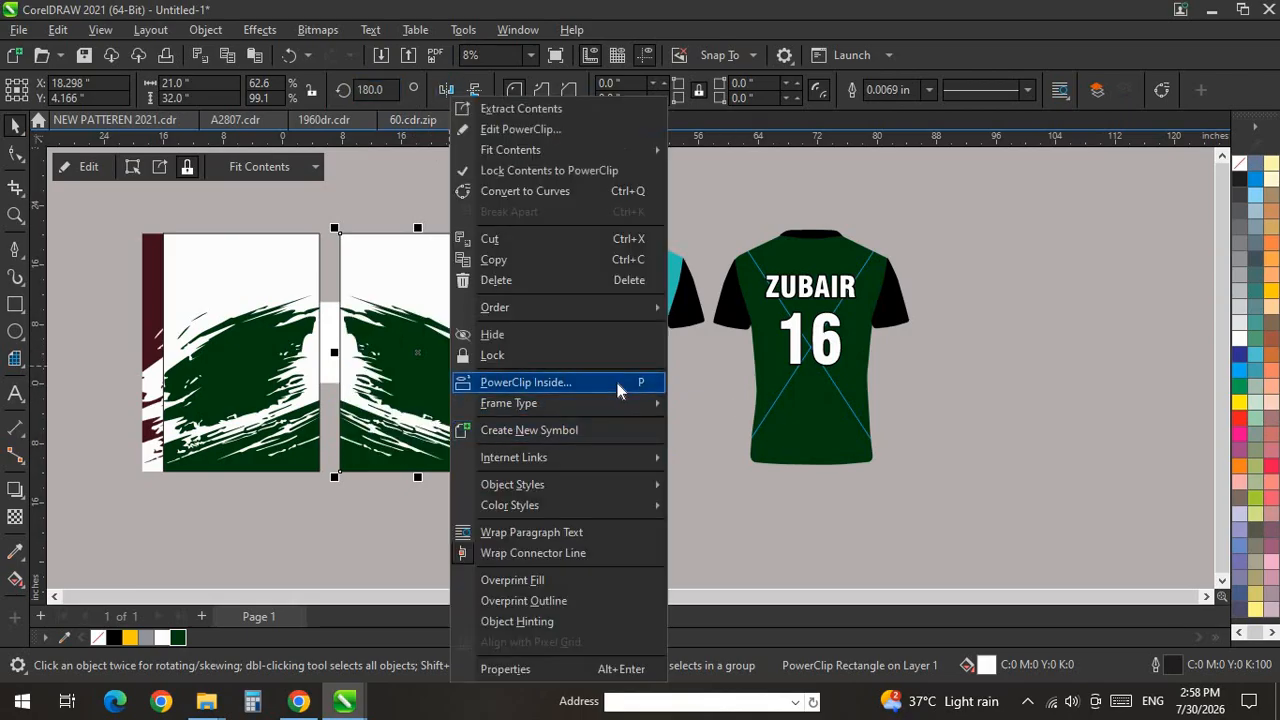
click(480, 381)
click(820, 415)
right_click(212, 385)
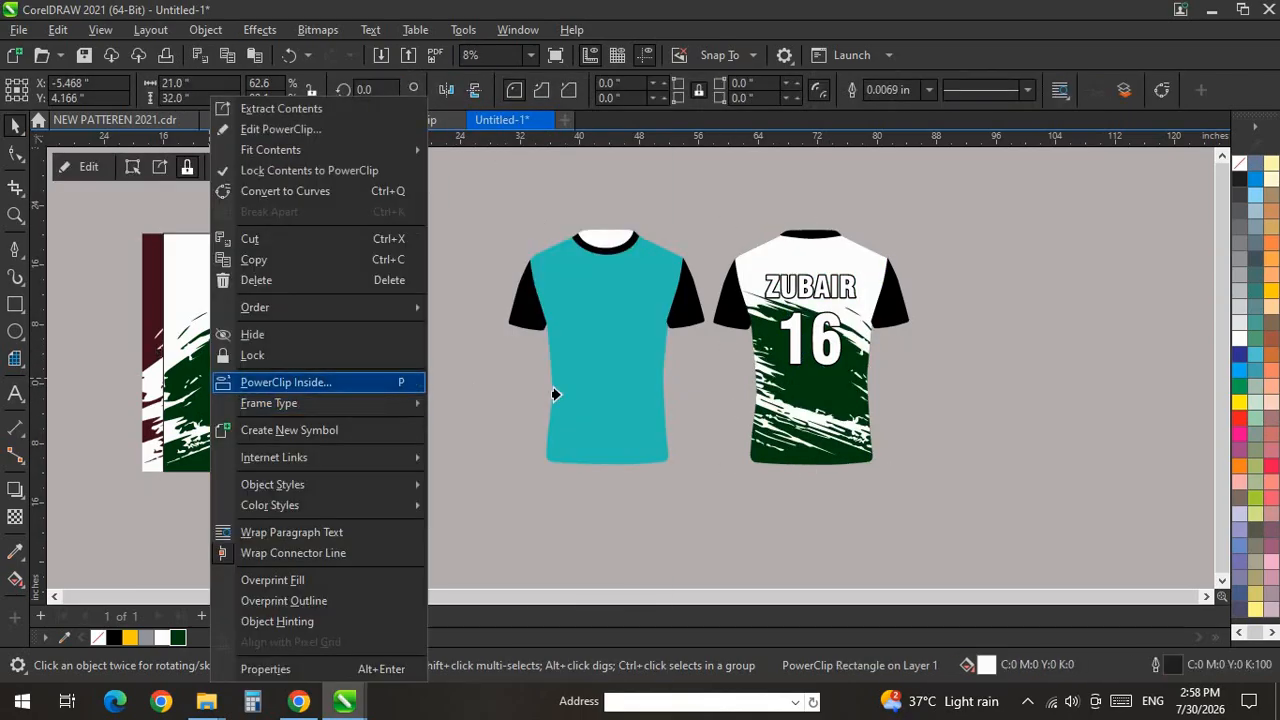
click(578, 394)
Move the cyclist image toward the jerseys and bring both jerseys up beside it.
scroll(580, 395, down, 1)
drag(233, 361, 309, 361)
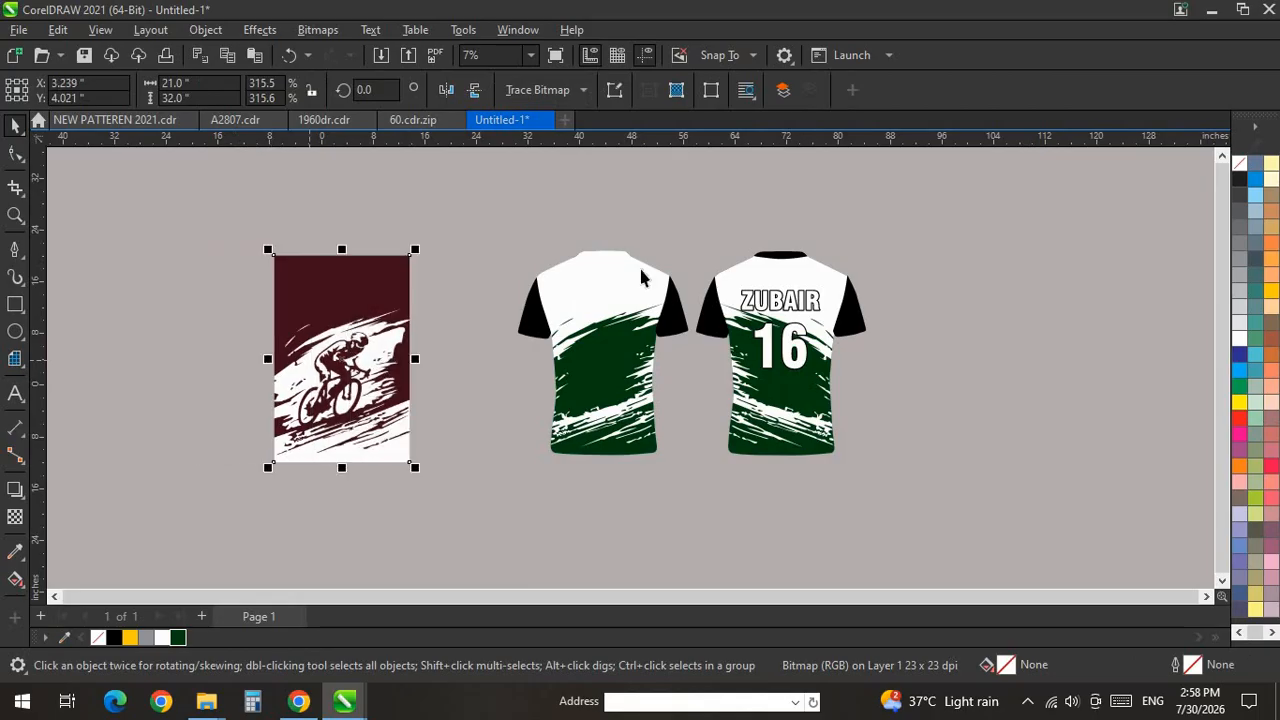
scroll(723, 357, up, 2)
click(409, 202)
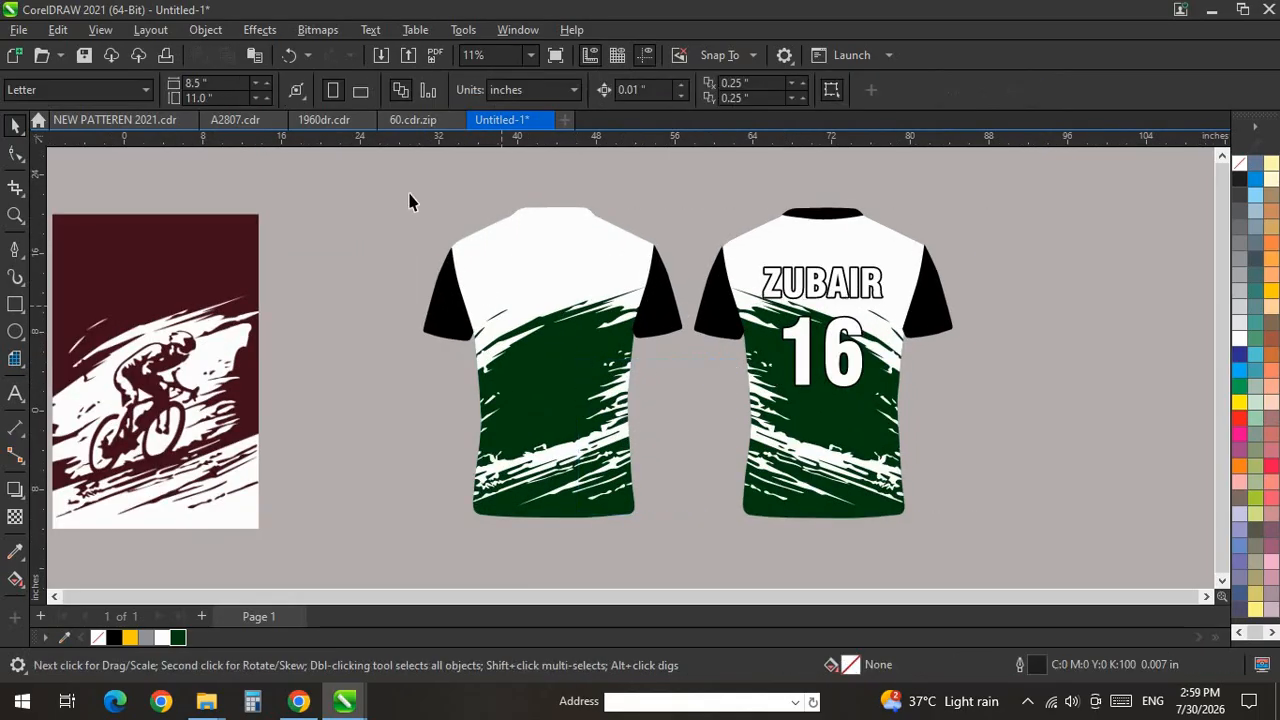
drag(1058, 568, 405, 190)
drag(869, 463, 711, 463)
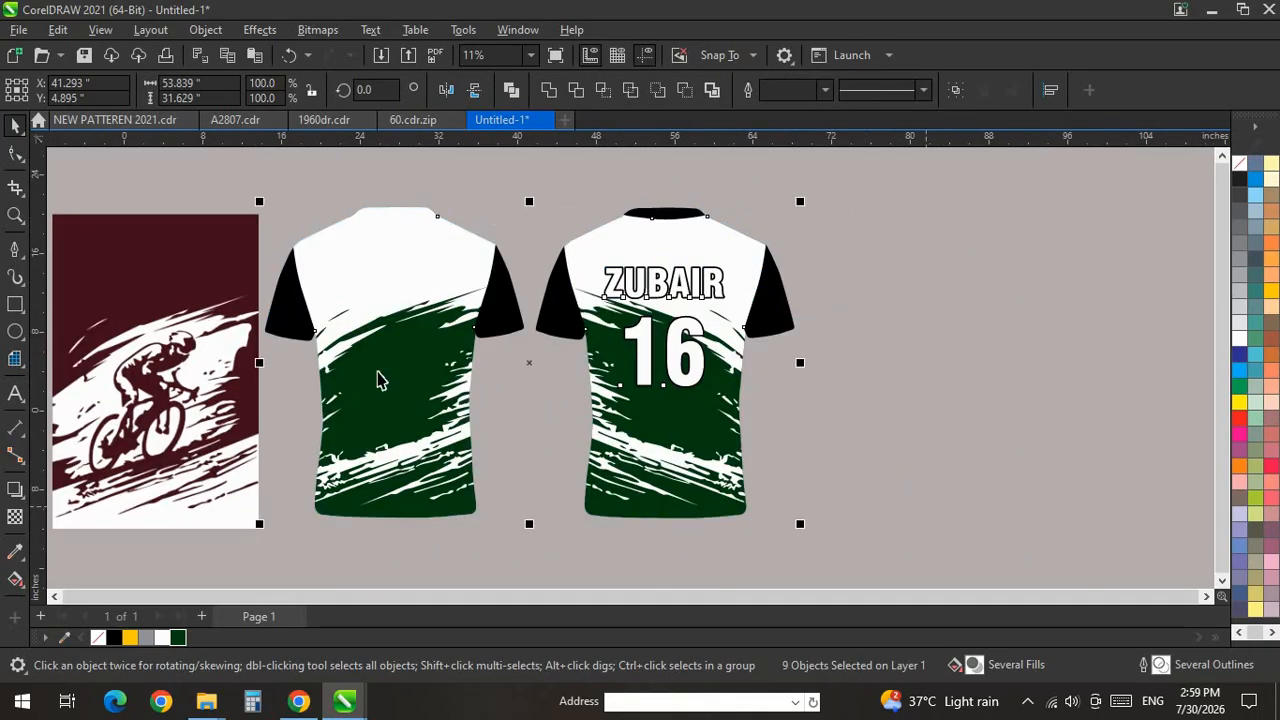
Send the front jersey's pattern behind its collar and fill the collar with dark green C 100, M 0, Y 100, K 80.
click(360, 376)
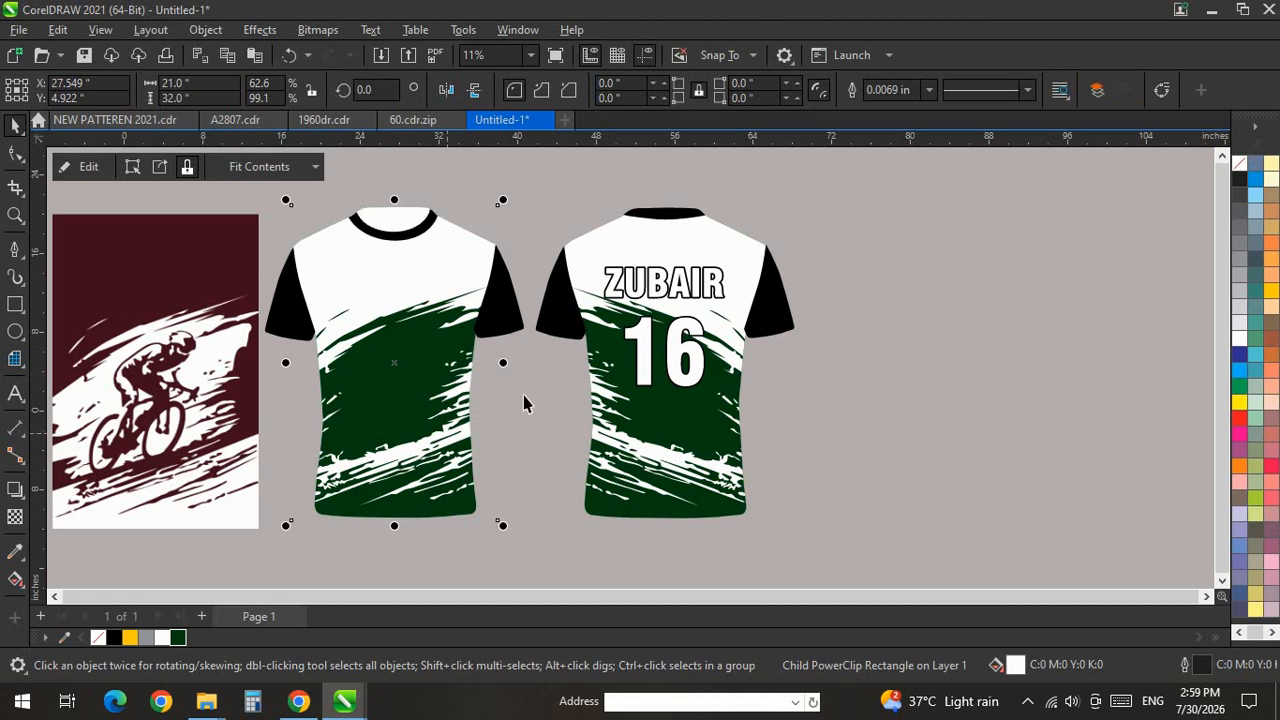
scroll(405, 228, up, 3)
click(411, 264)
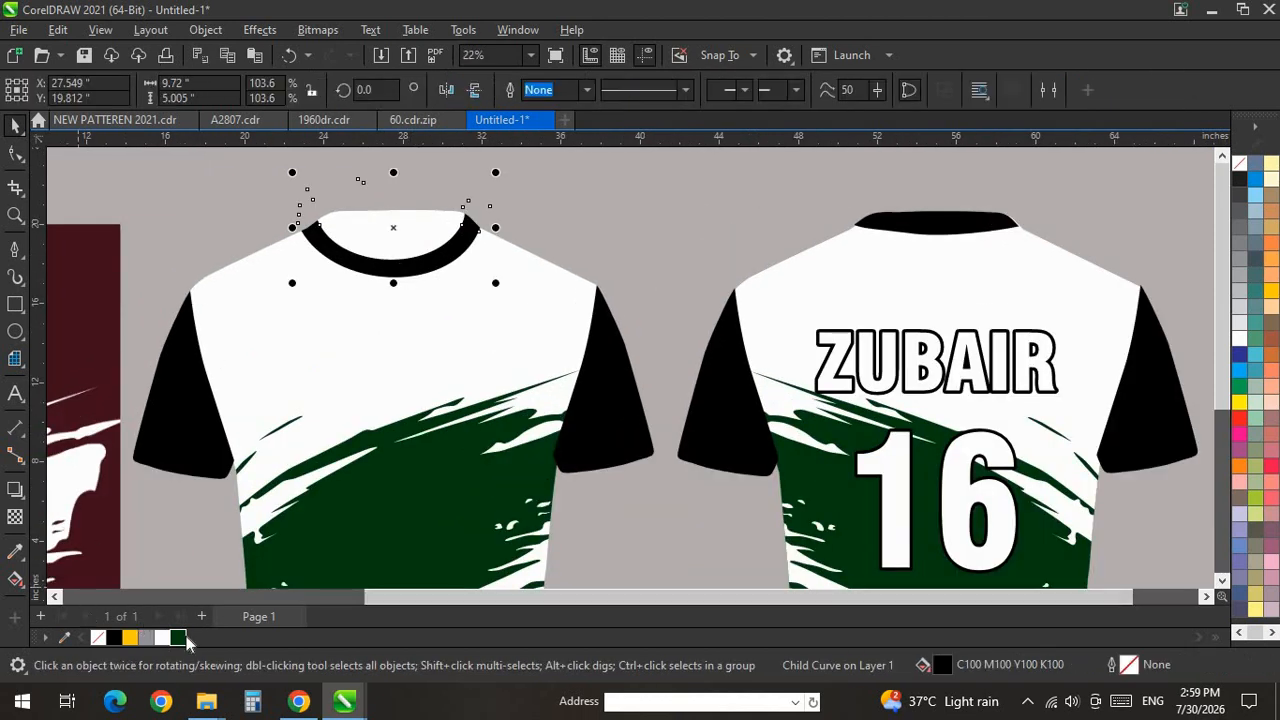
click(179, 637)
Apply the same dark green fill to all four sleeves and the back jersey's collar.
click(607, 421)
key(ctrl+r)
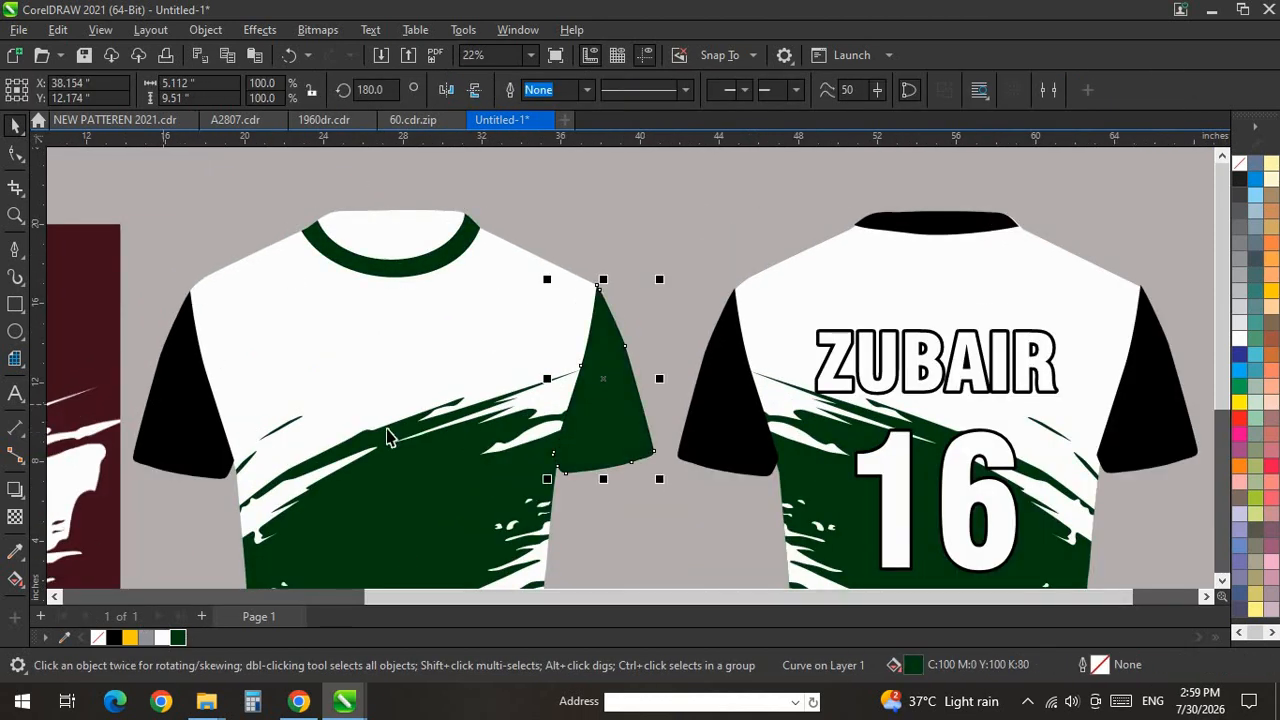
click(200, 432)
key(ctrl+r)
click(704, 436)
key(ctrl+r)
click(1176, 411)
key(ctrl+r)
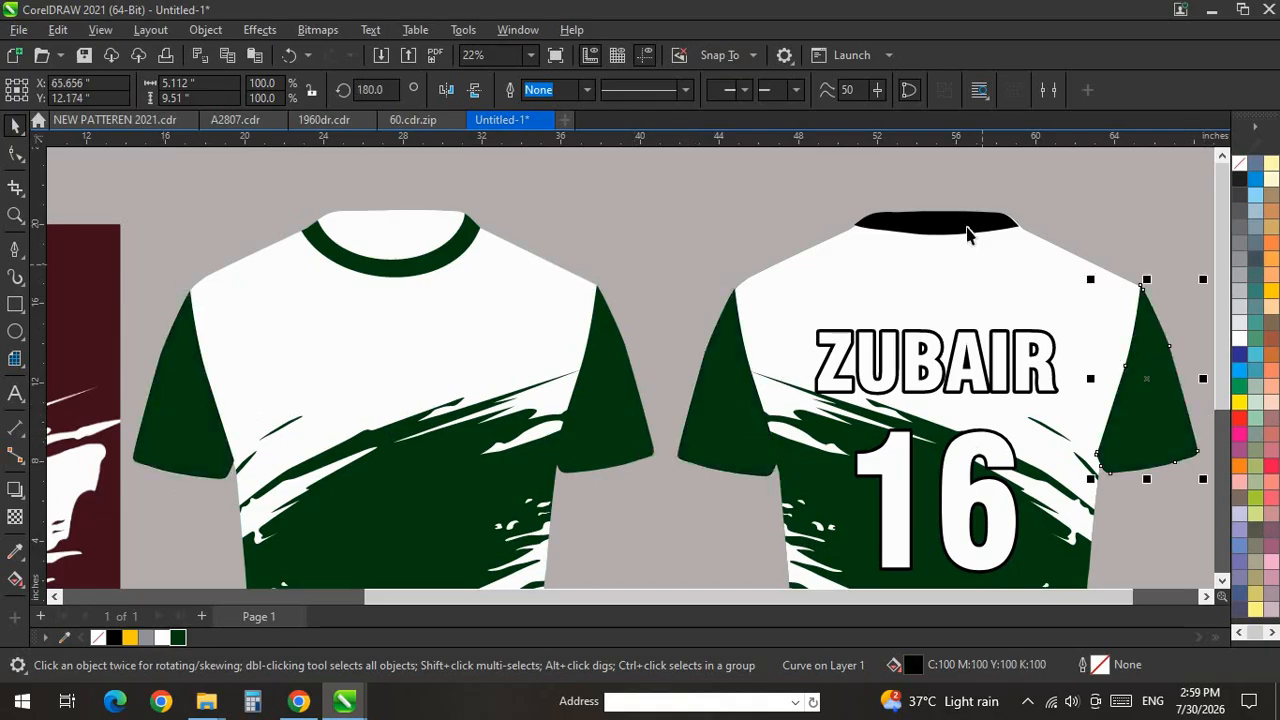
click(966, 229)
key(ctrl+r)
key(Escape)
Line up the cyclist image vertically with the two jerseys.
scroll(571, 214, down, 3)
scroll(808, 242, down, 1)
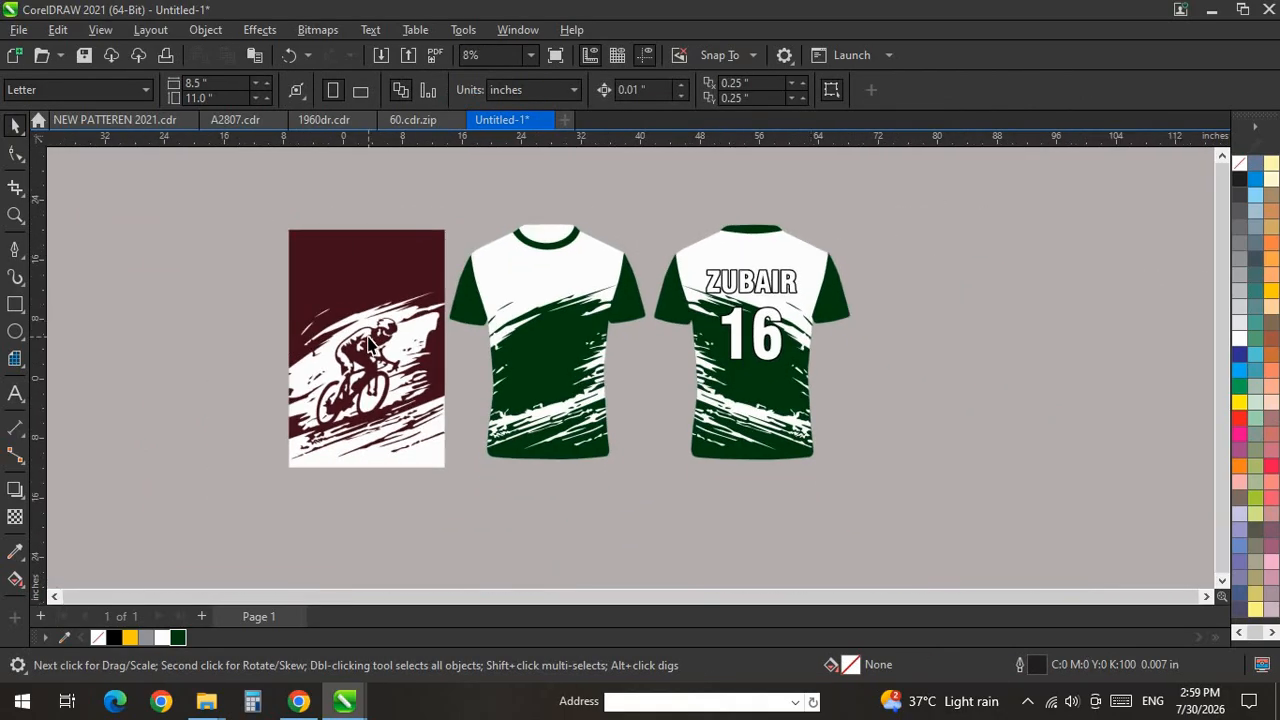
mouse_move(365, 338)
mouse_down()
mouse_move(352, 334)
mouse_move(349, 349)
mouse_up()
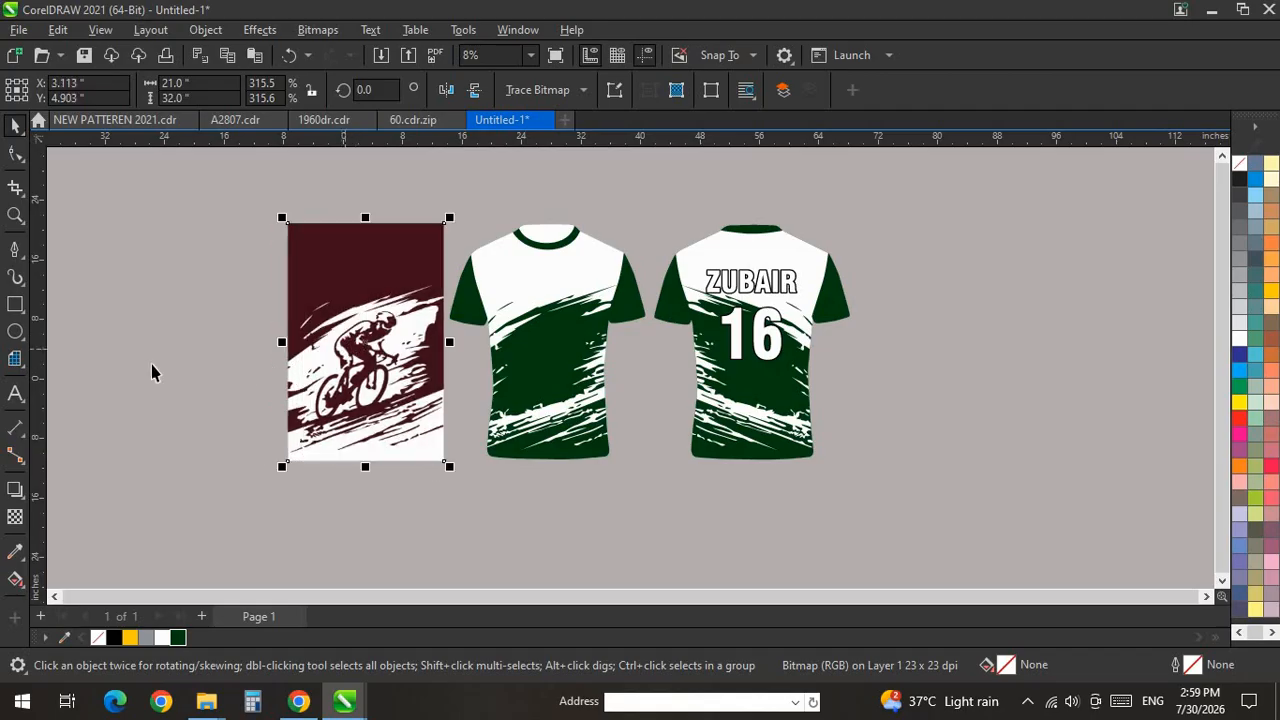
click(334, 556)
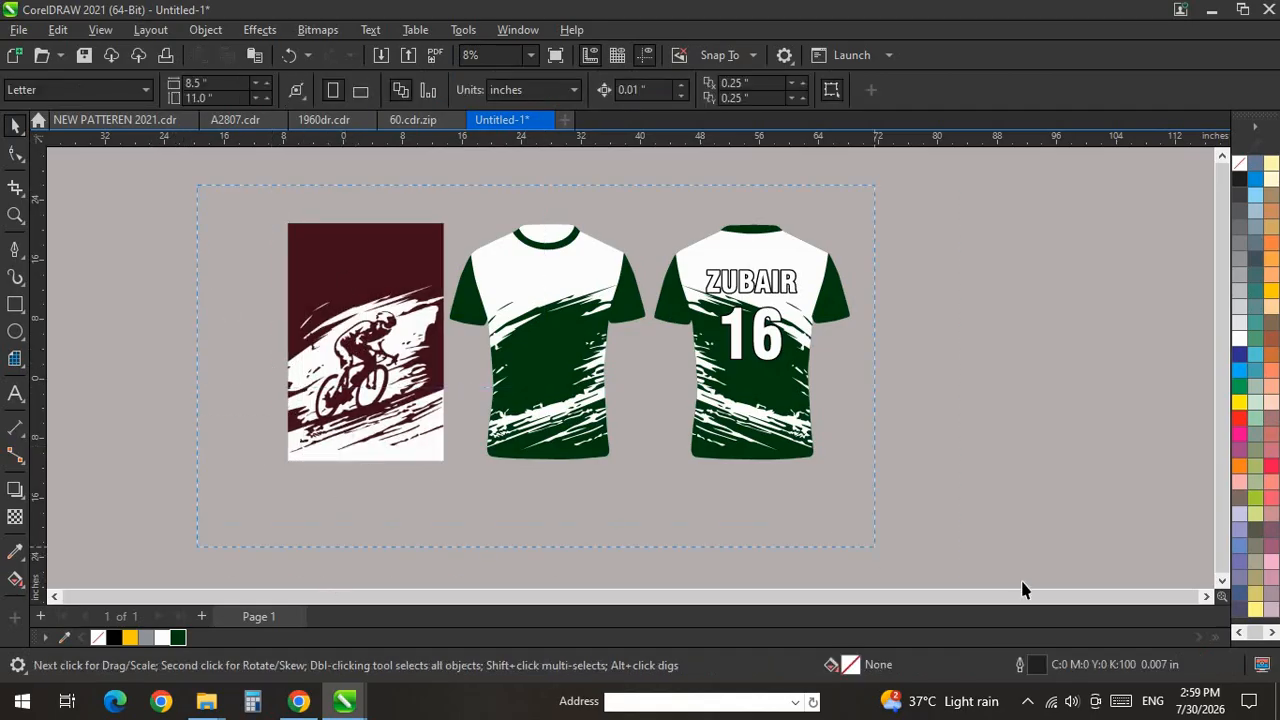
Frame the cyclist image and both jerseys together and examine the finished design in a full-screen preview.
key(ctrl+a)
key(shift+F2)
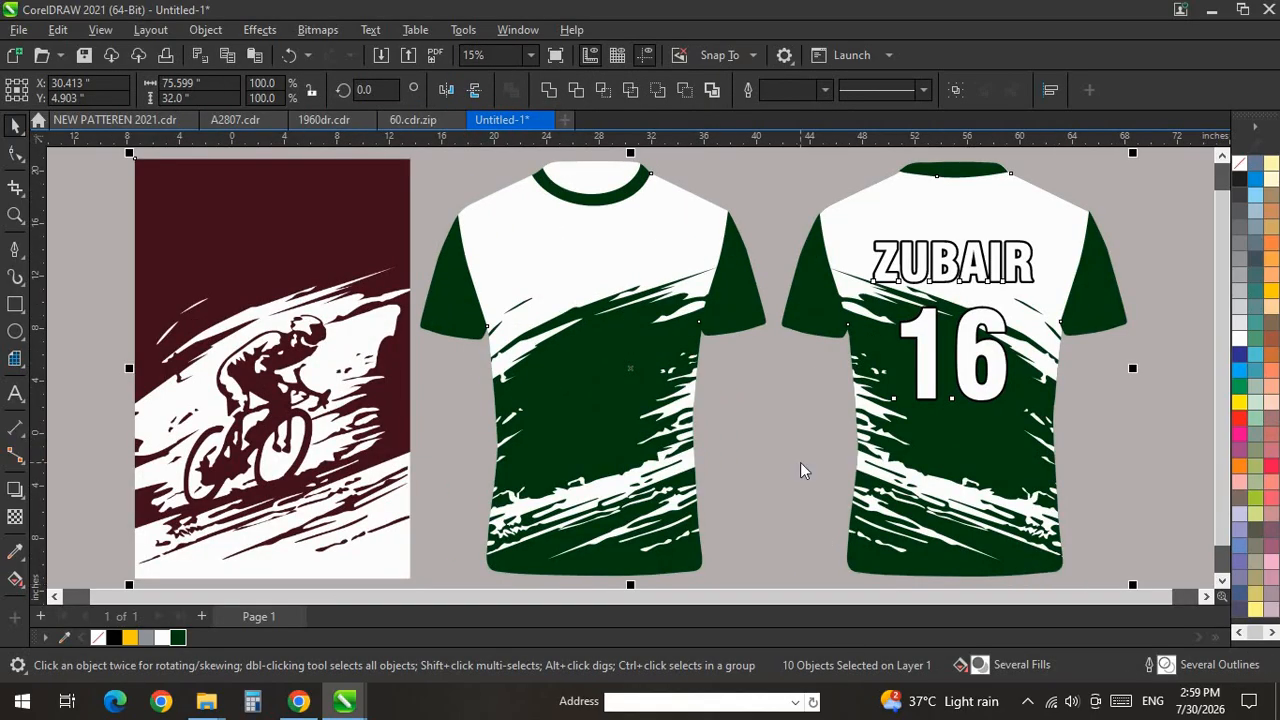
right_click(800, 238)
click(855, 246)
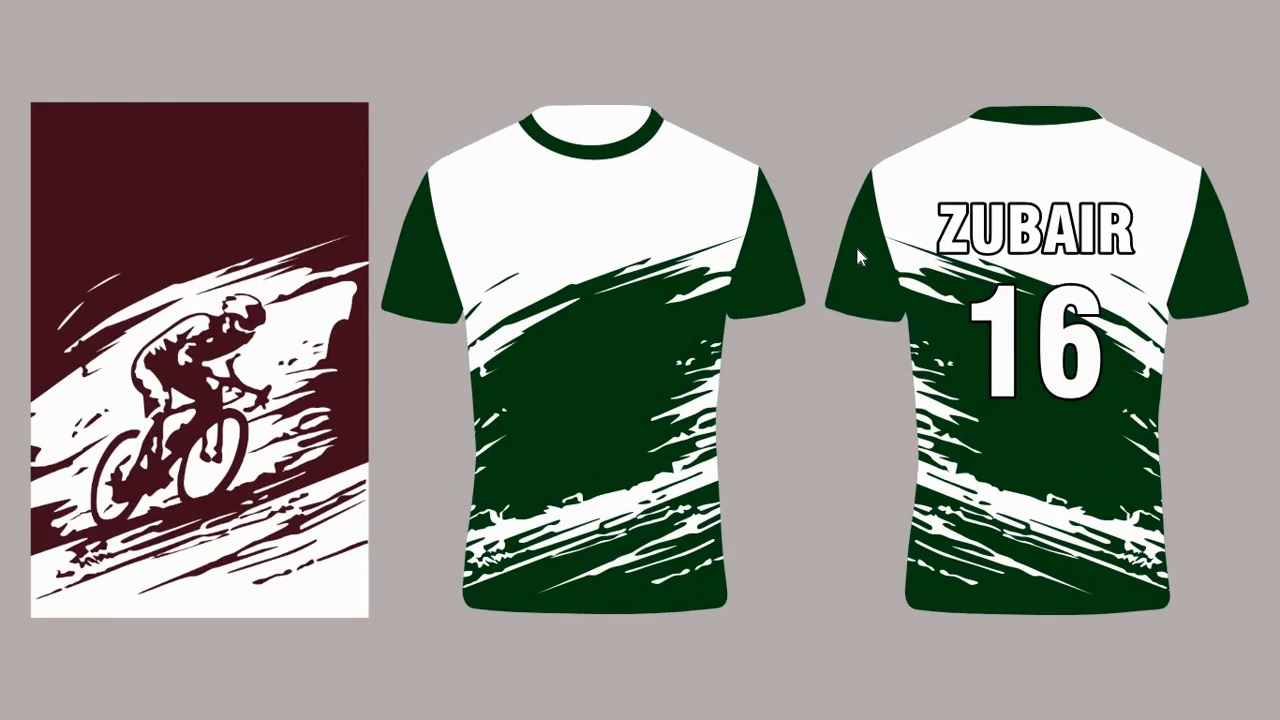